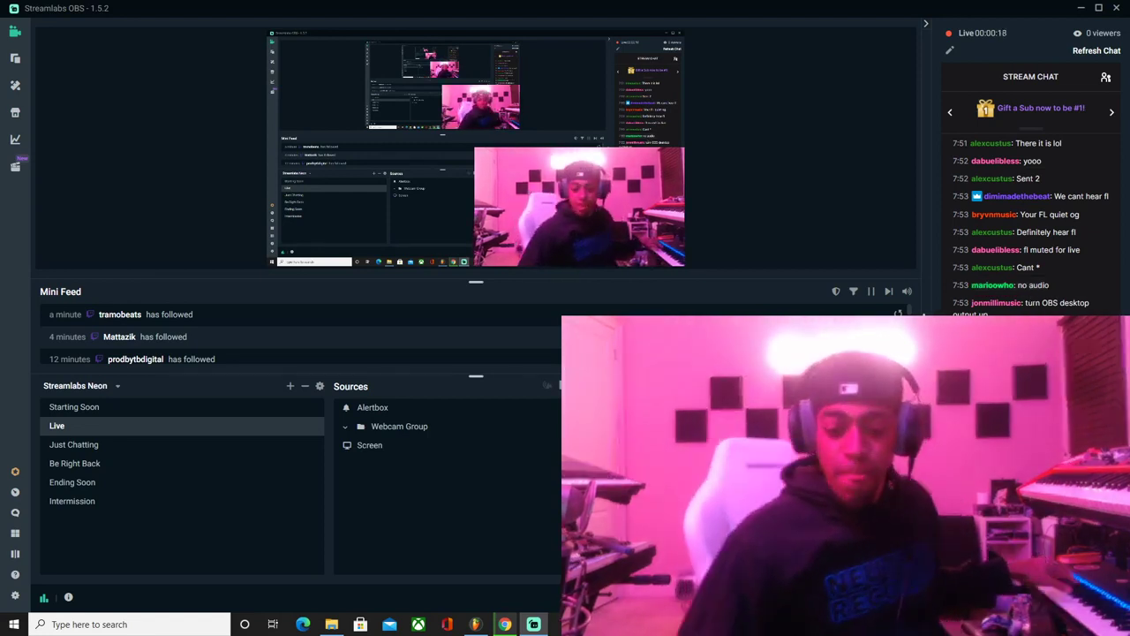
# - Switch to FL Studio and start playback of the project
pyautogui.click(475, 624)
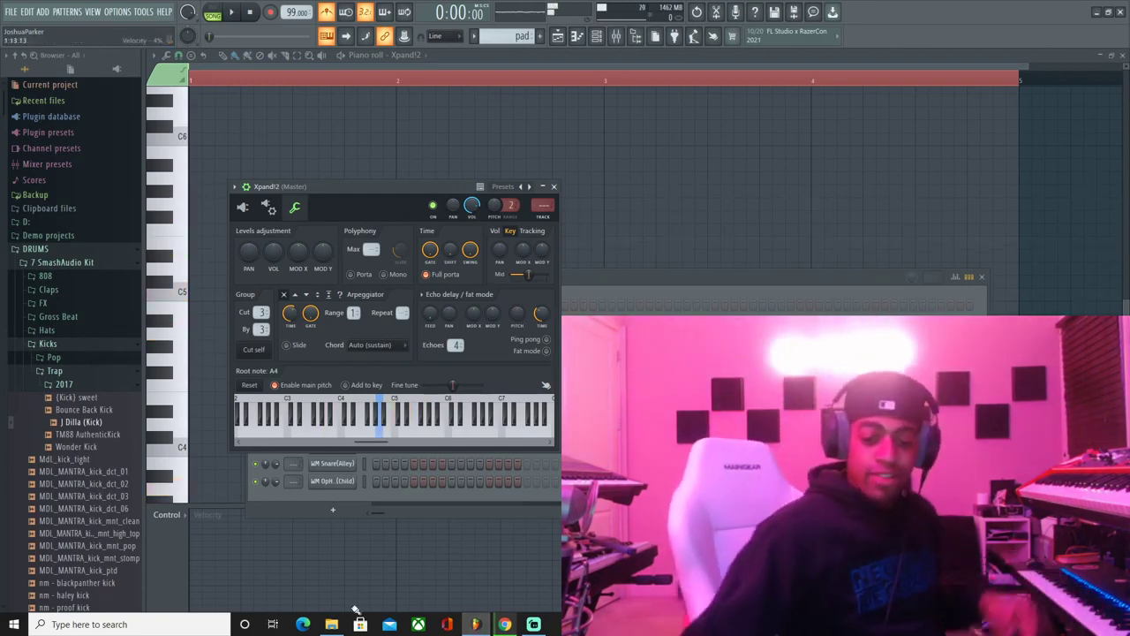
pyautogui.moveTo(533, 624)
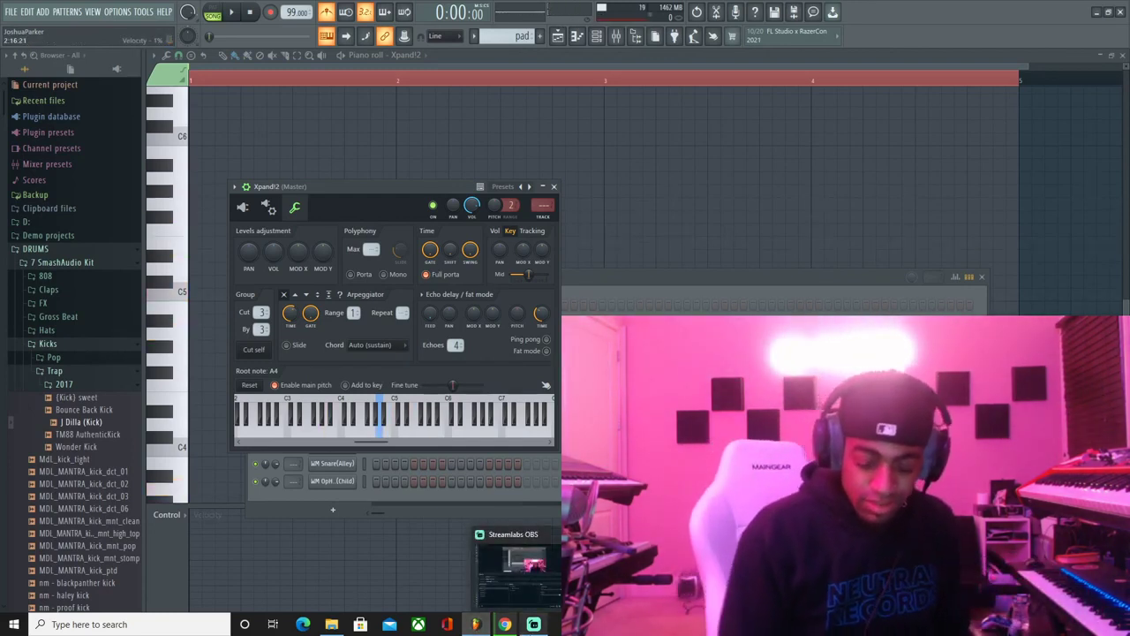
pyautogui.press('space')
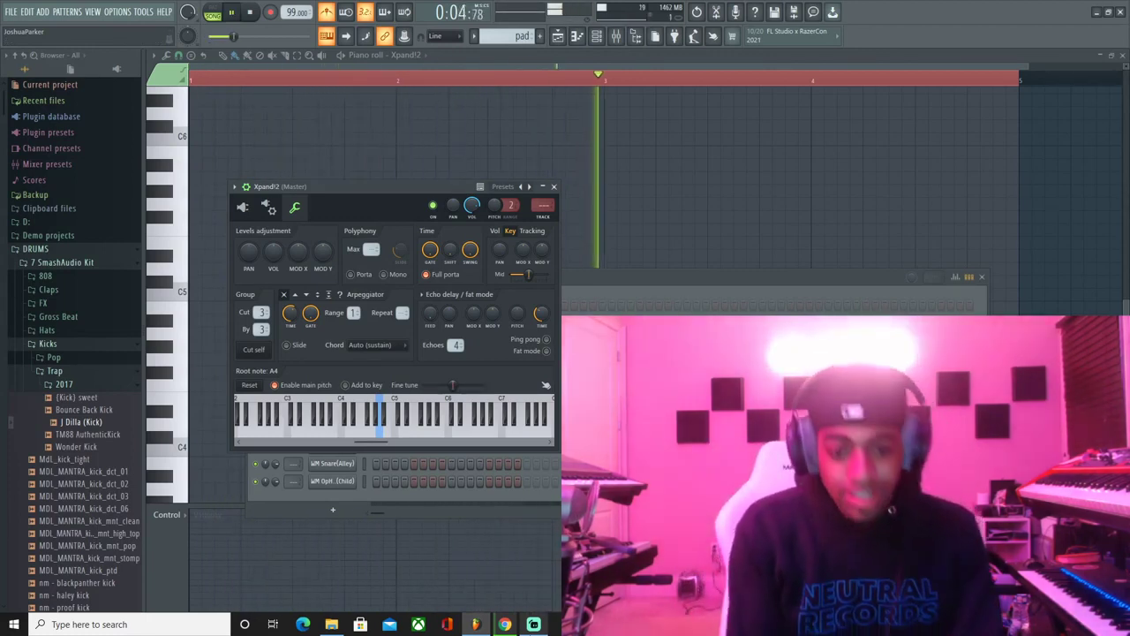
# - Route the Xpand!2 channel to mixer track 10 in the channel rack and stop playback
pyautogui.click(598, 36)
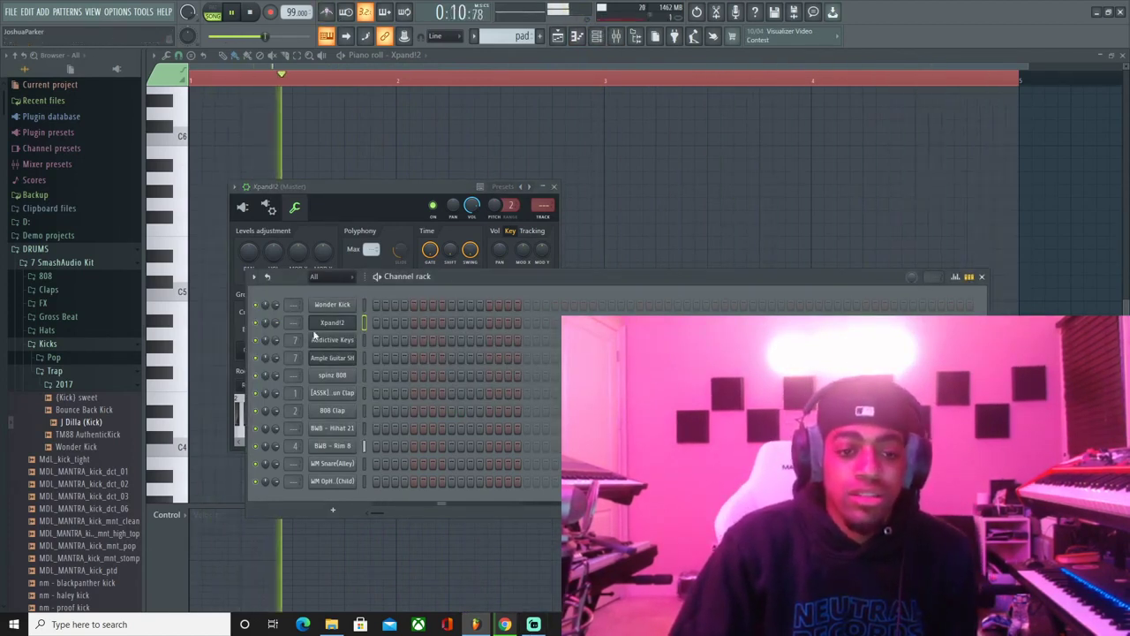
pyautogui.scroll(2, 294, 322)
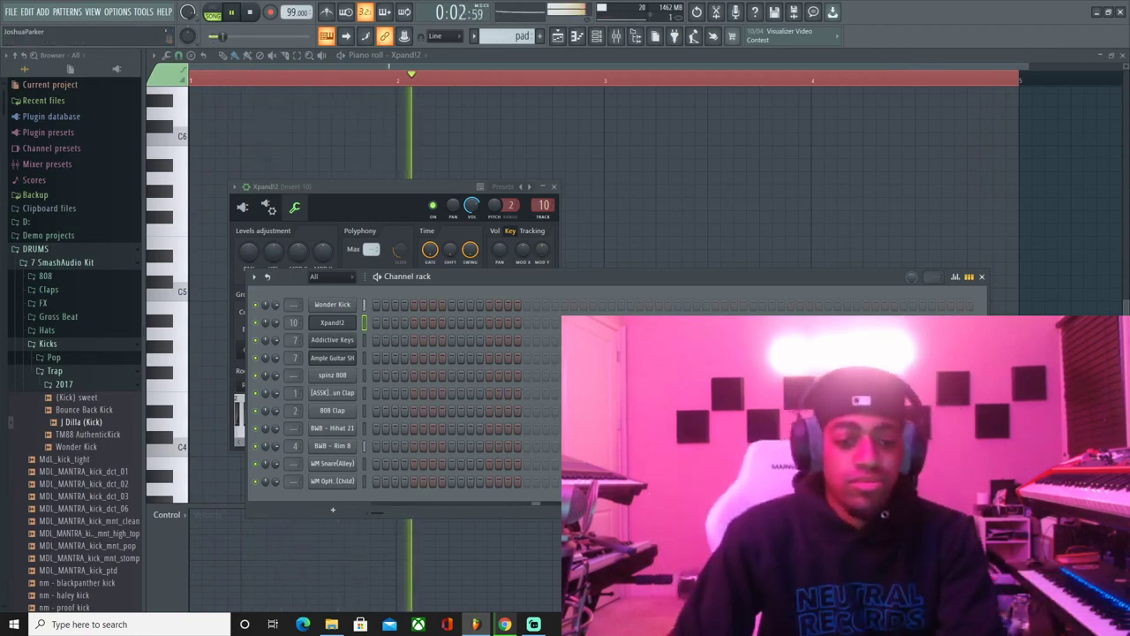
pyautogui.press('space')
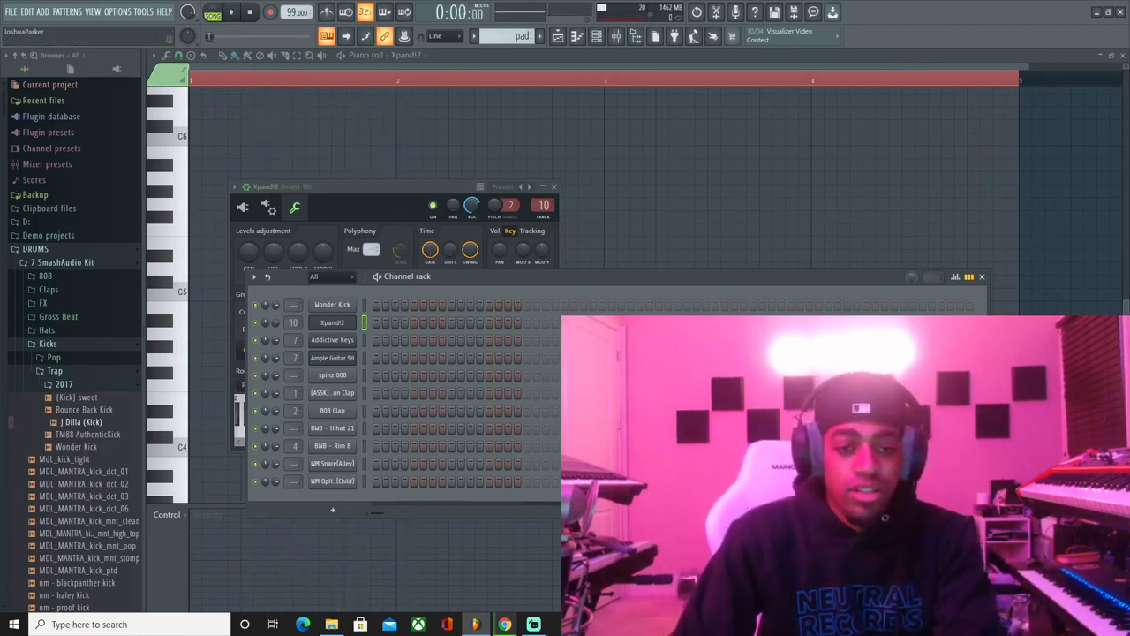
# - Record Xpand!2 pad chords into the pad pattern over the playlist's first eight bars, and return the playhead to the start
pyautogui.click(331, 323)
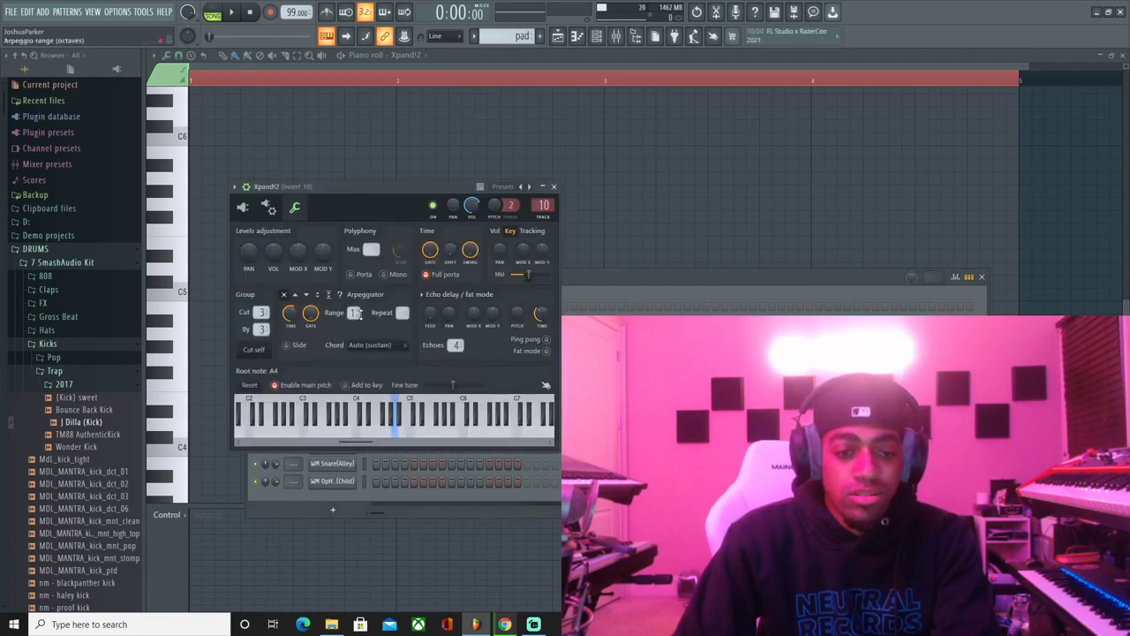
pyautogui.click(243, 211)
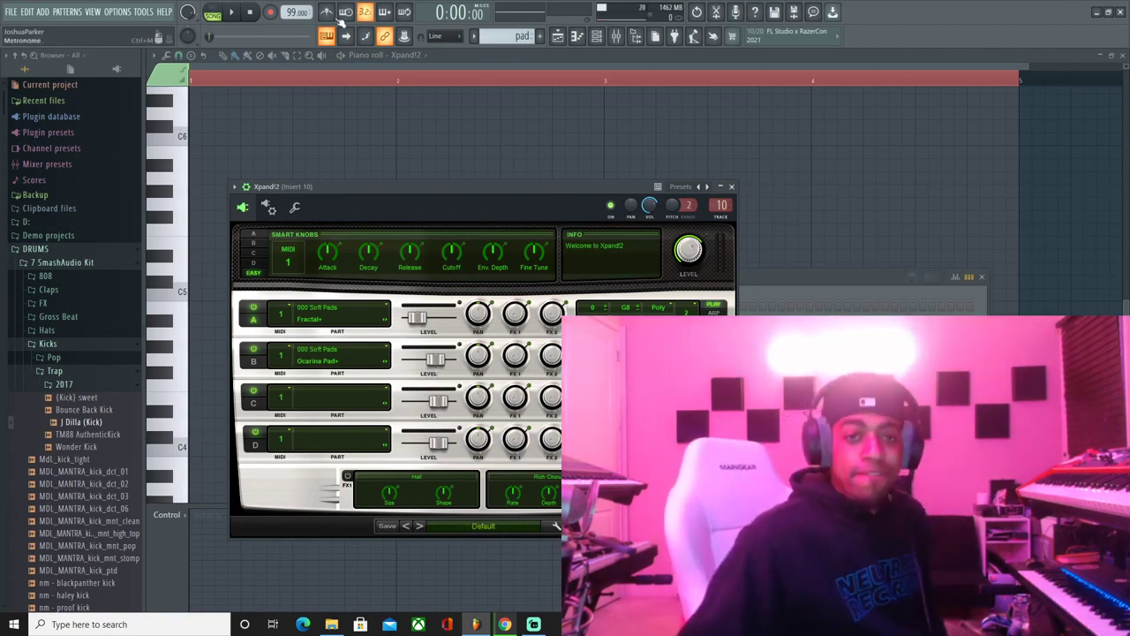
pyautogui.press('F5')
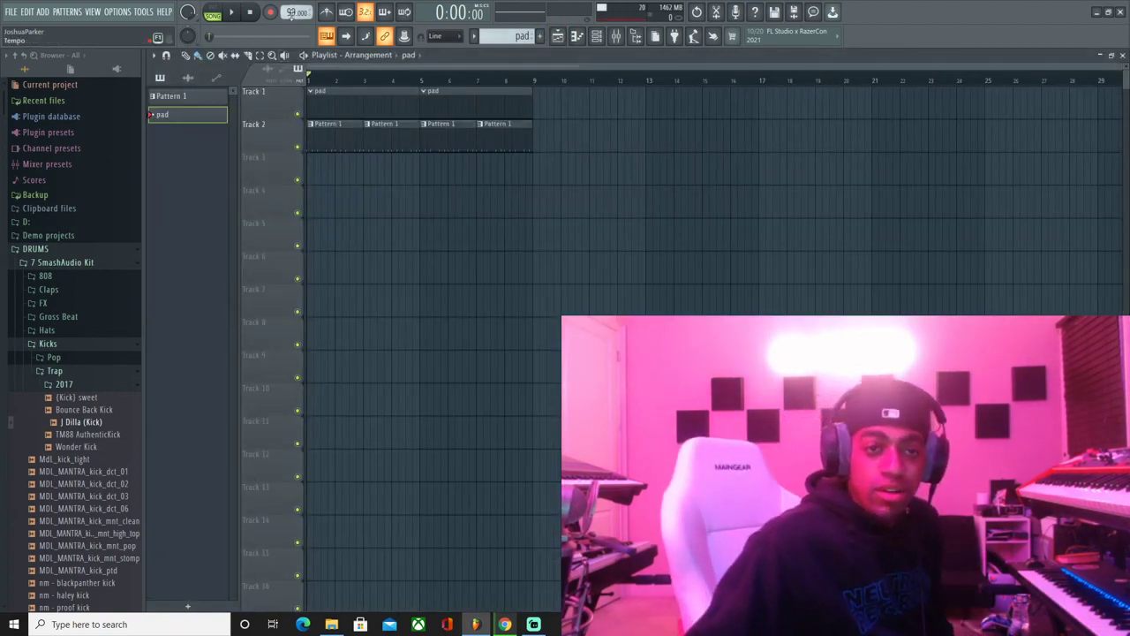
pyautogui.click(268, 12)
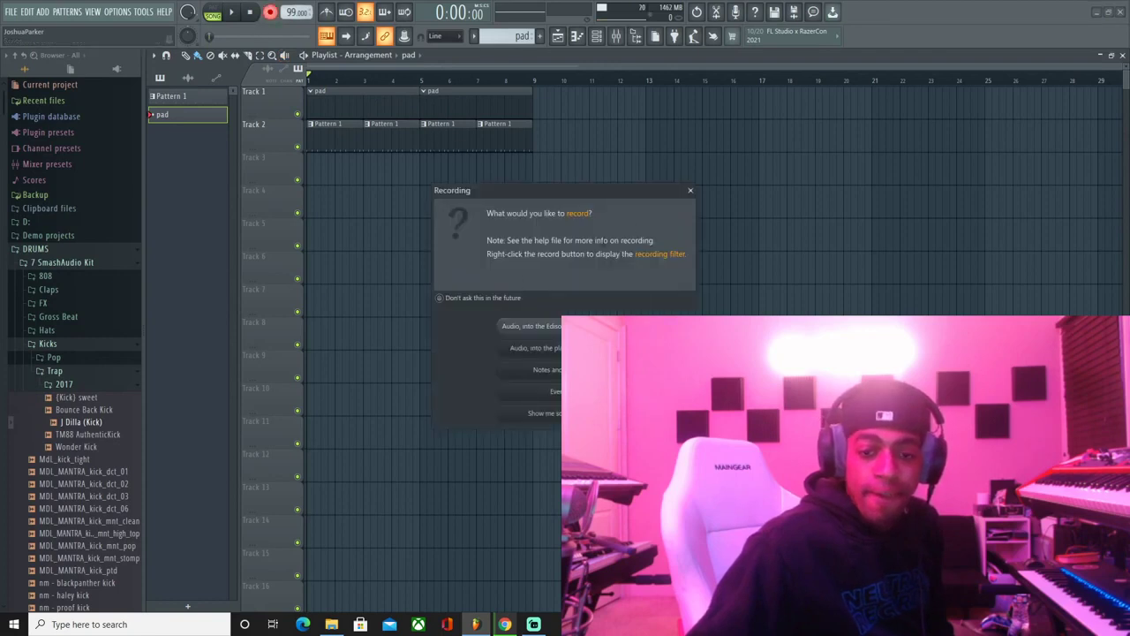
pyautogui.click(690, 192)
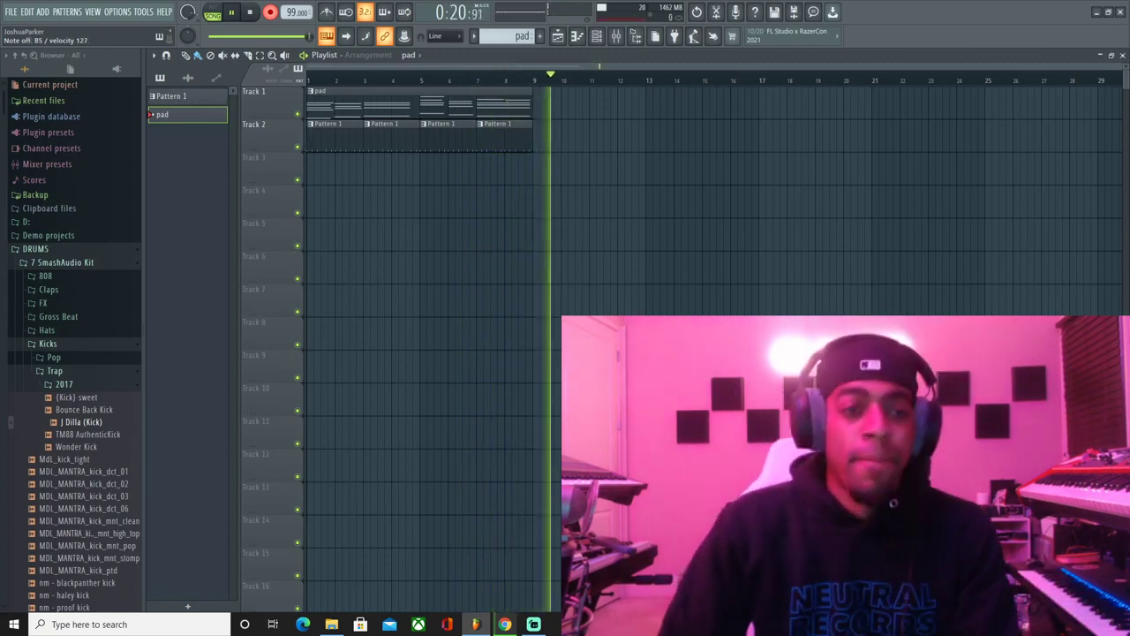
pyautogui.click(270, 12)
pyautogui.moveTo(346, 81); pyautogui.dragTo(308, 80)
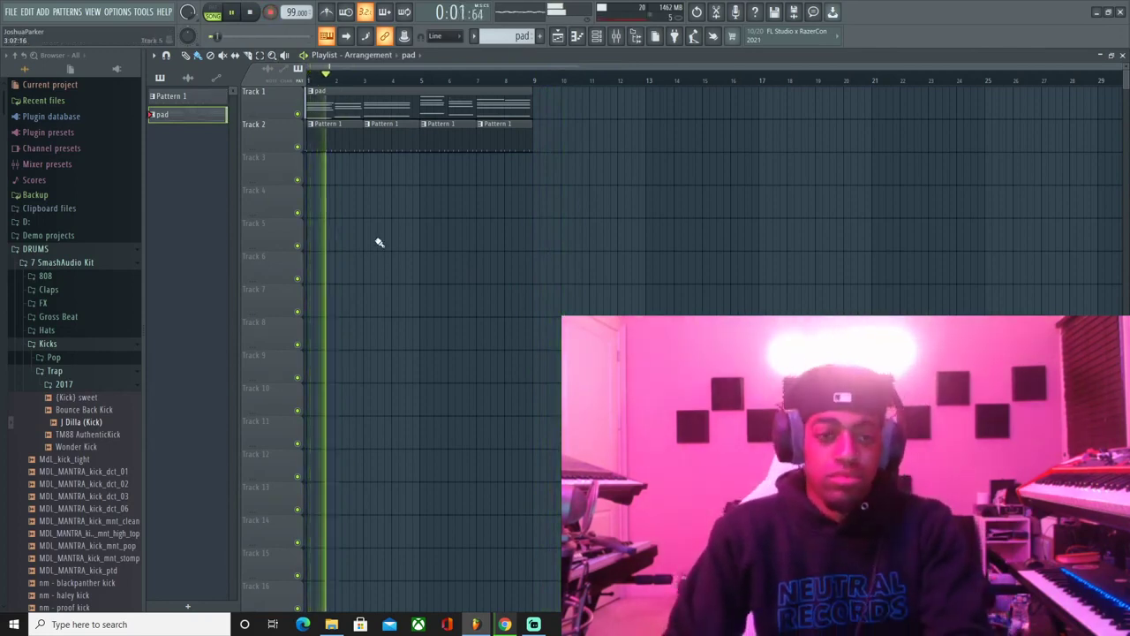
# - Quick-quantize the recorded Xpand!2 chords of the pad pattern in the piano roll
pyautogui.doubleClick(368, 109)
pyautogui.scroll(-2, 387, 80)
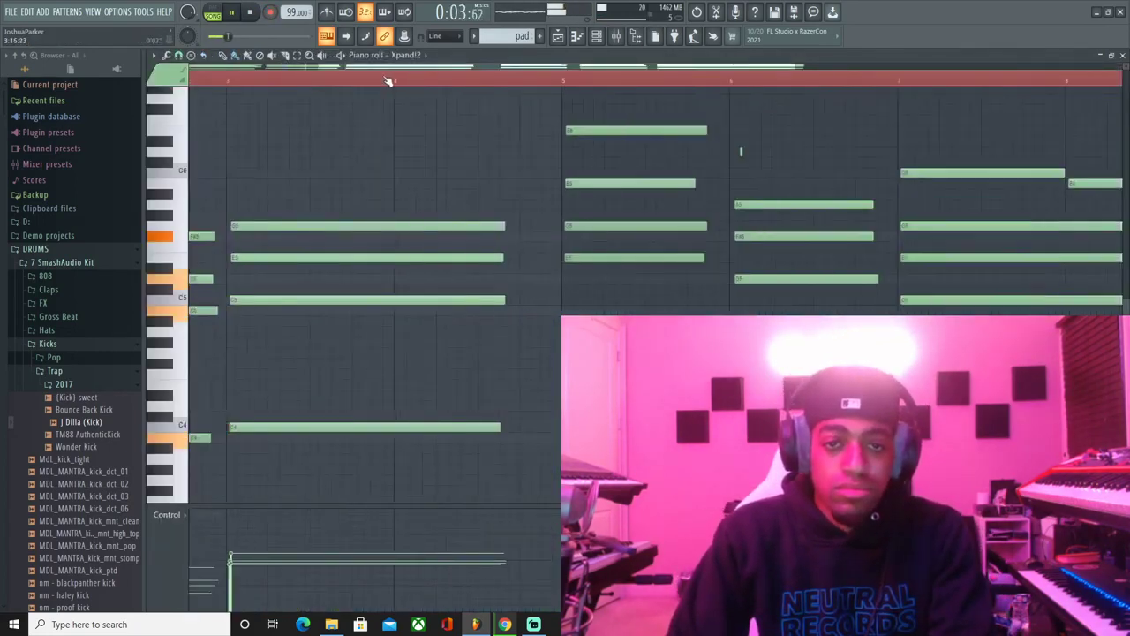
pyautogui.click(166, 54)
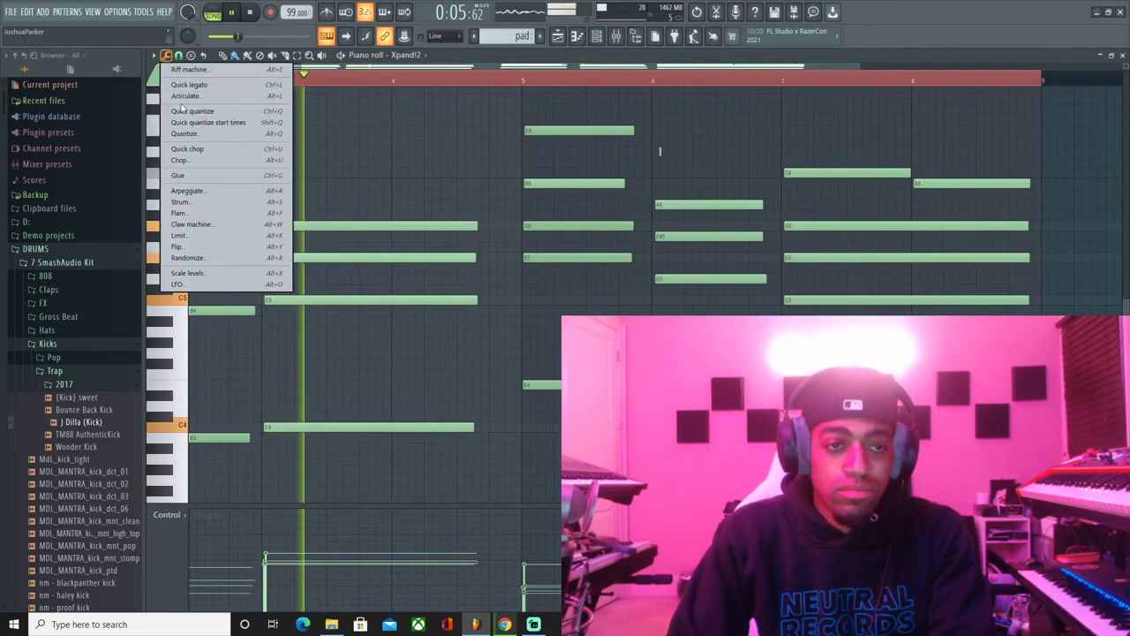
pyautogui.click(185, 113)
# - Inspect the Xpand!2 and Ample Guitar SH instrument settings, including the guitar's root note
pyautogui.press('F6')
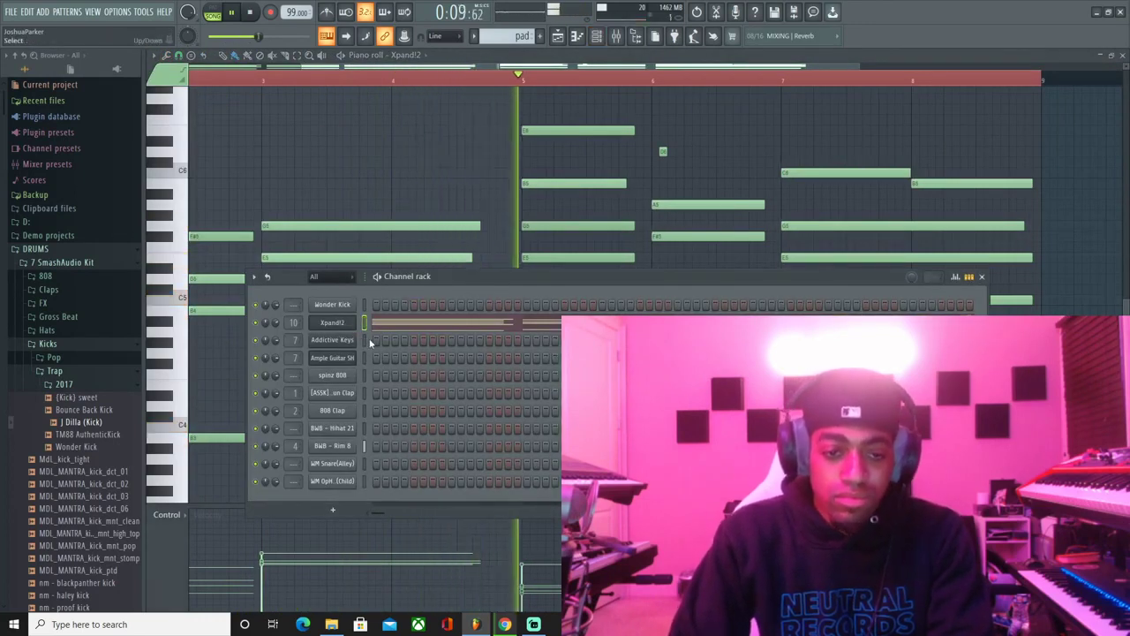
pyautogui.click(347, 322)
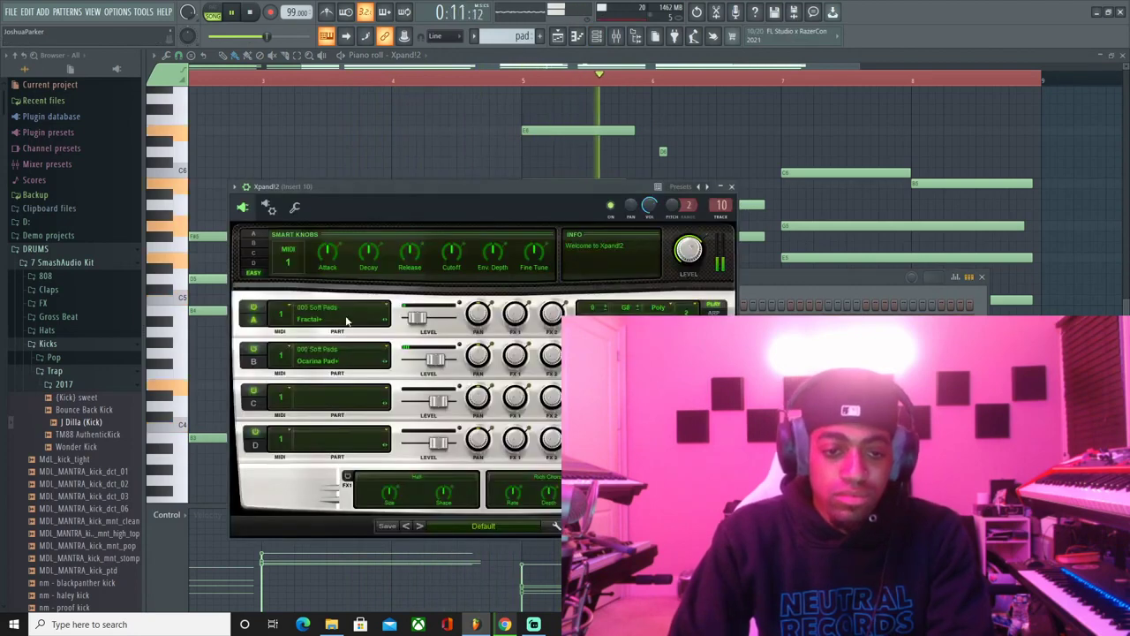
pyautogui.click(295, 208)
pyautogui.click(245, 208)
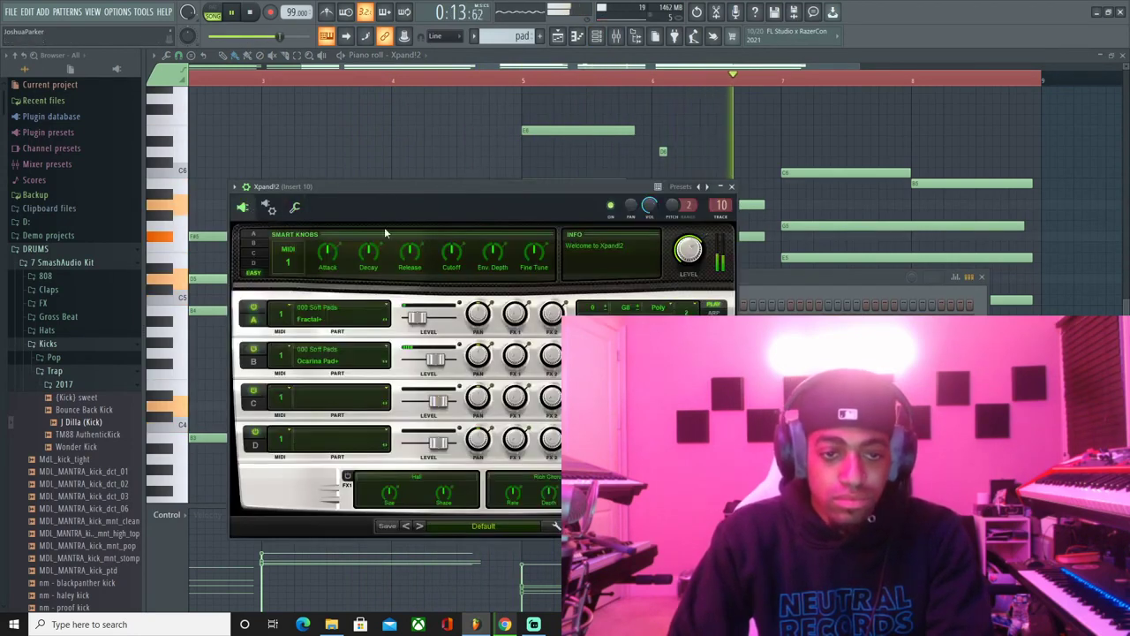
pyautogui.press('F6')
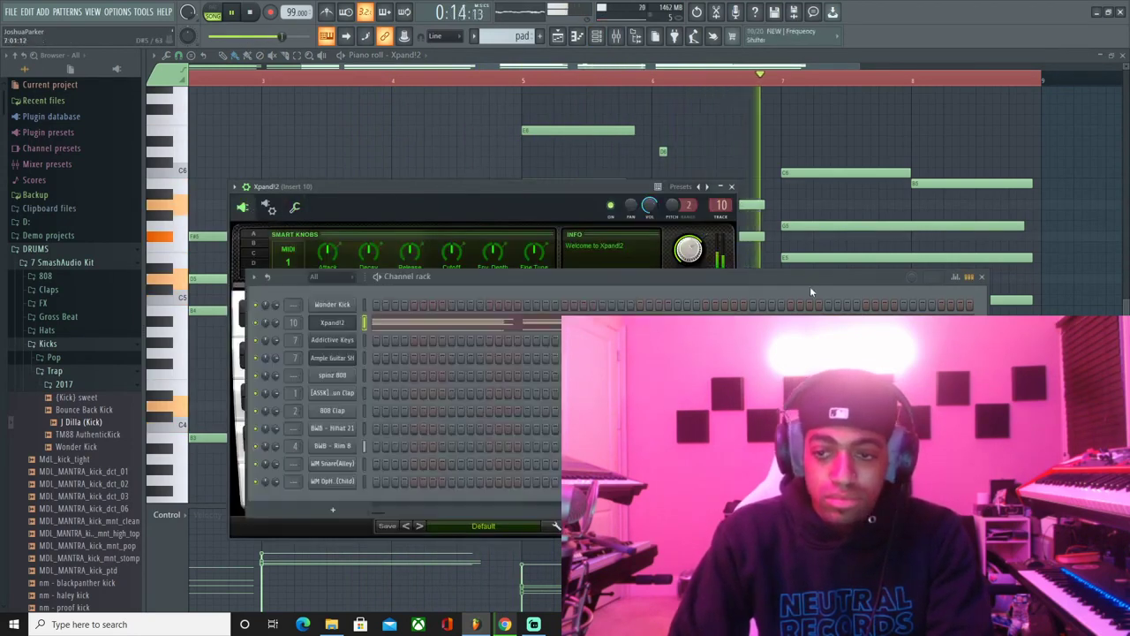
pyautogui.click(346, 358)
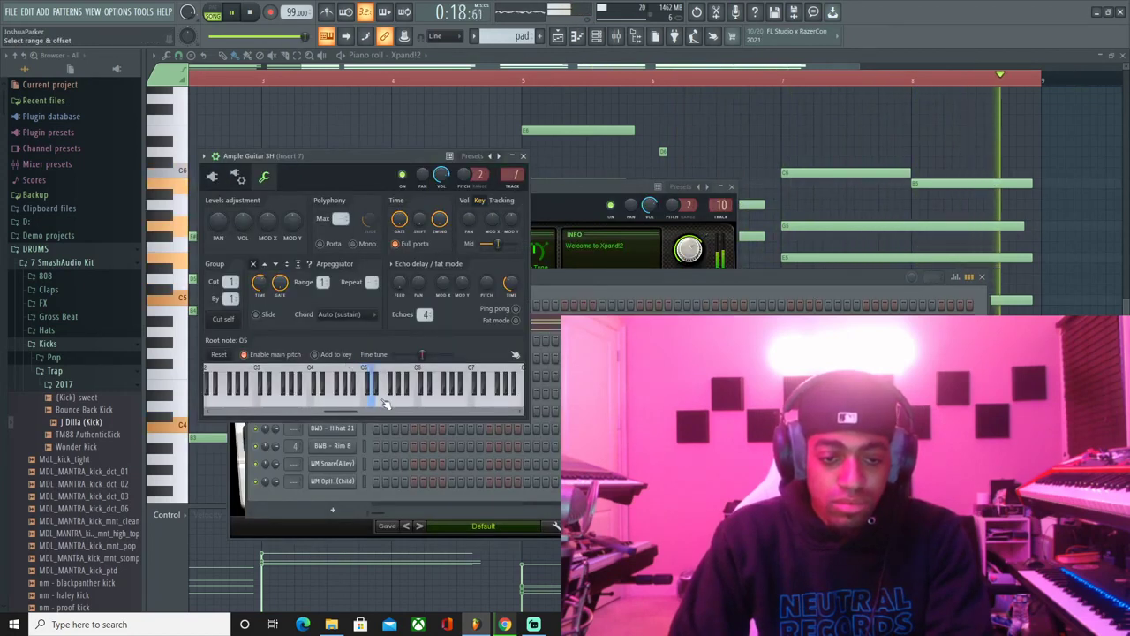
pyautogui.click(523, 155)
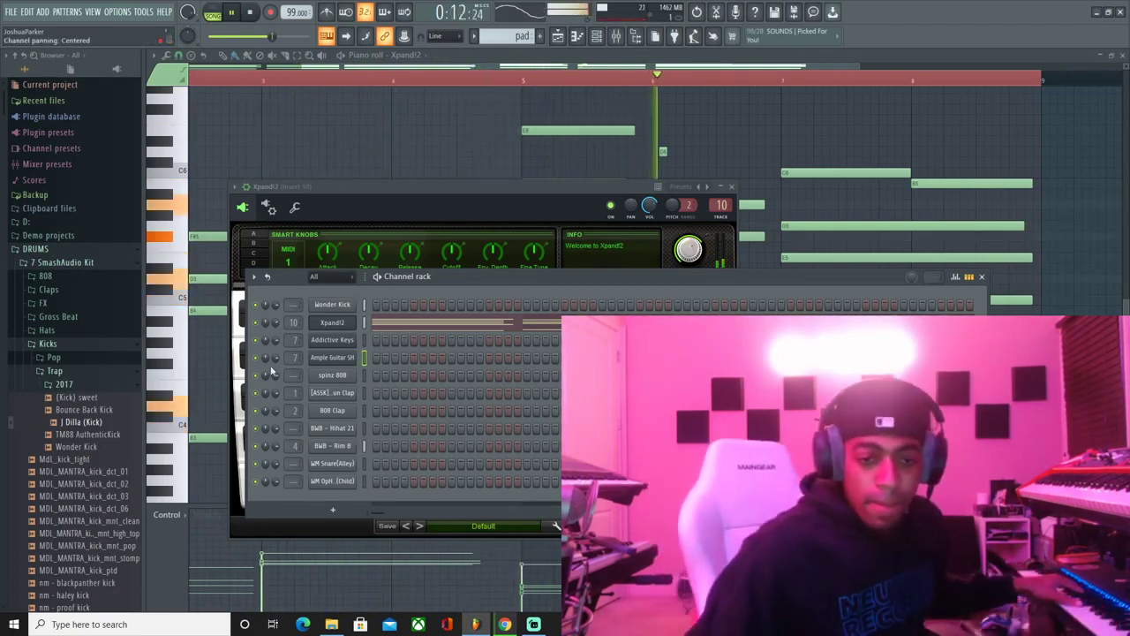
# - Set the Addictive Keys root note to D5 and bring the channel rack back into view
pyautogui.click(331, 346)
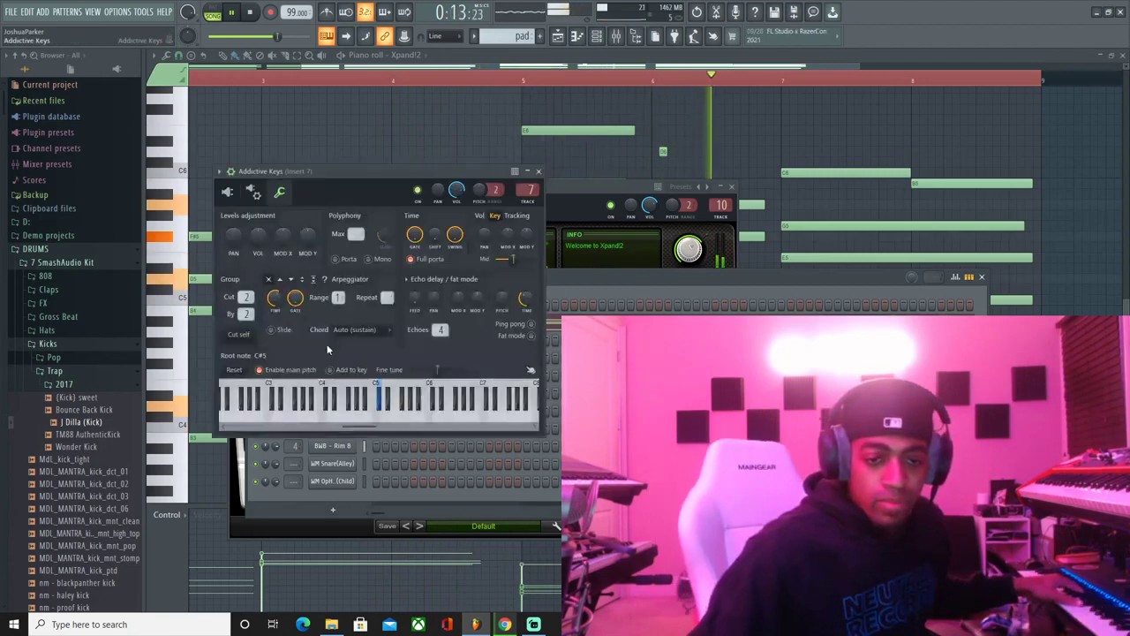
pyautogui.click(391, 420)
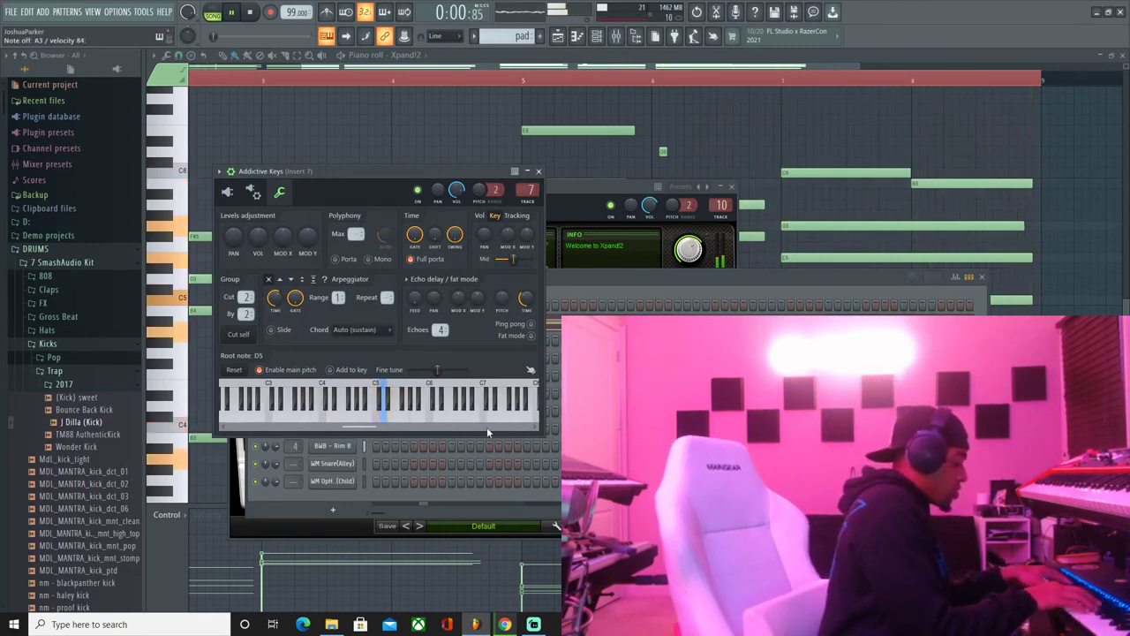
pyautogui.click(643, 282)
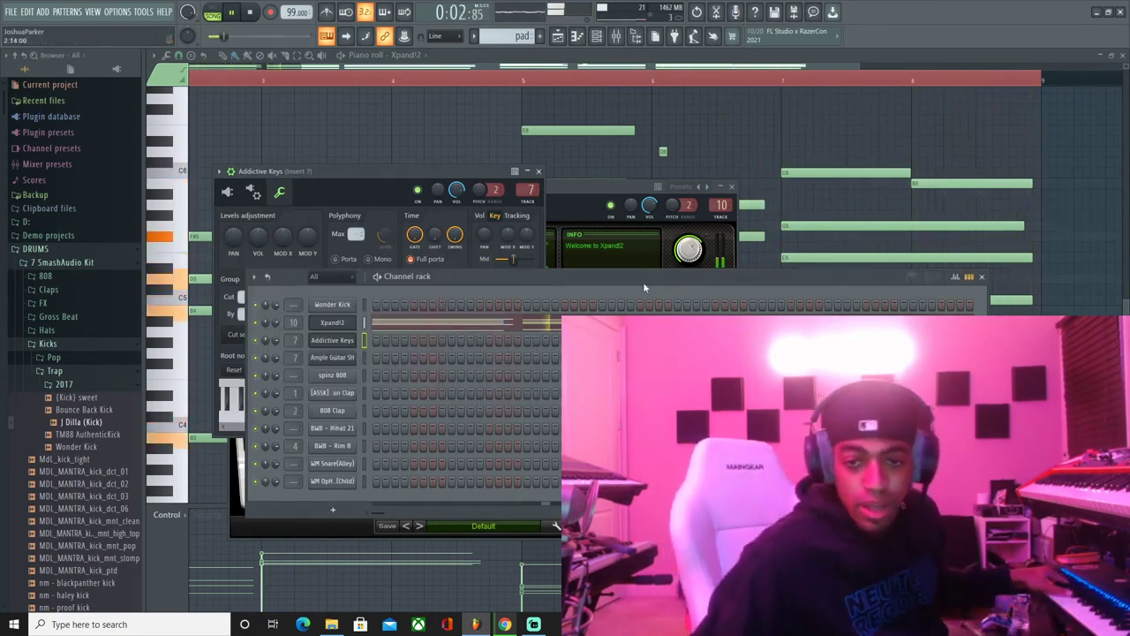
# - Check the root note in Xpand!2's miscellaneous channel settings and close the instrument window
pyautogui.click(334, 322)
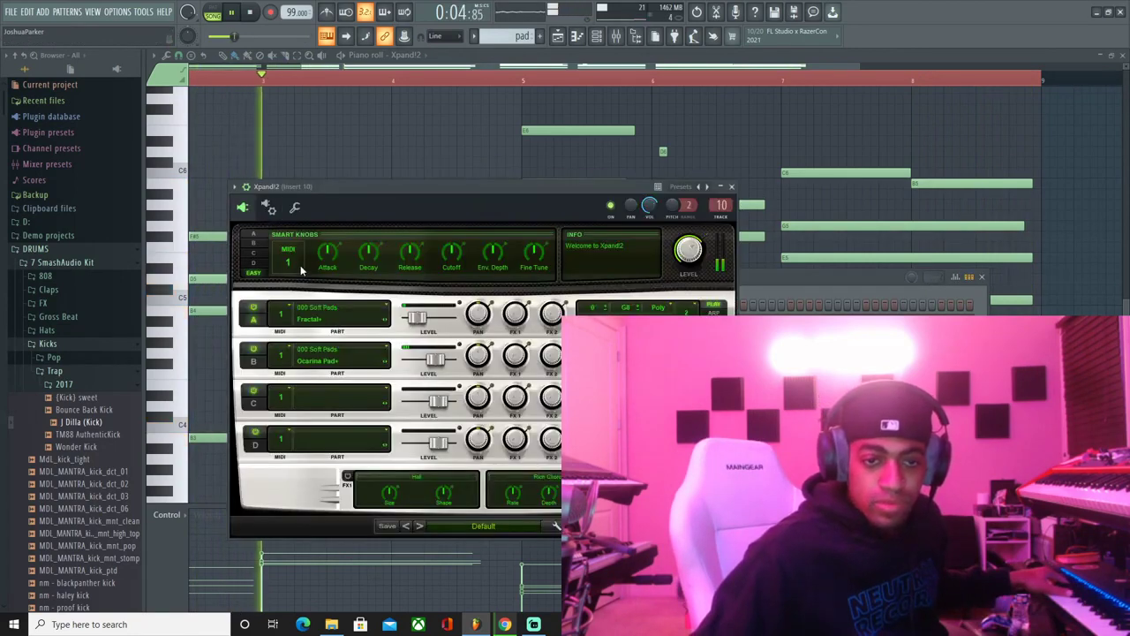
pyautogui.click(297, 209)
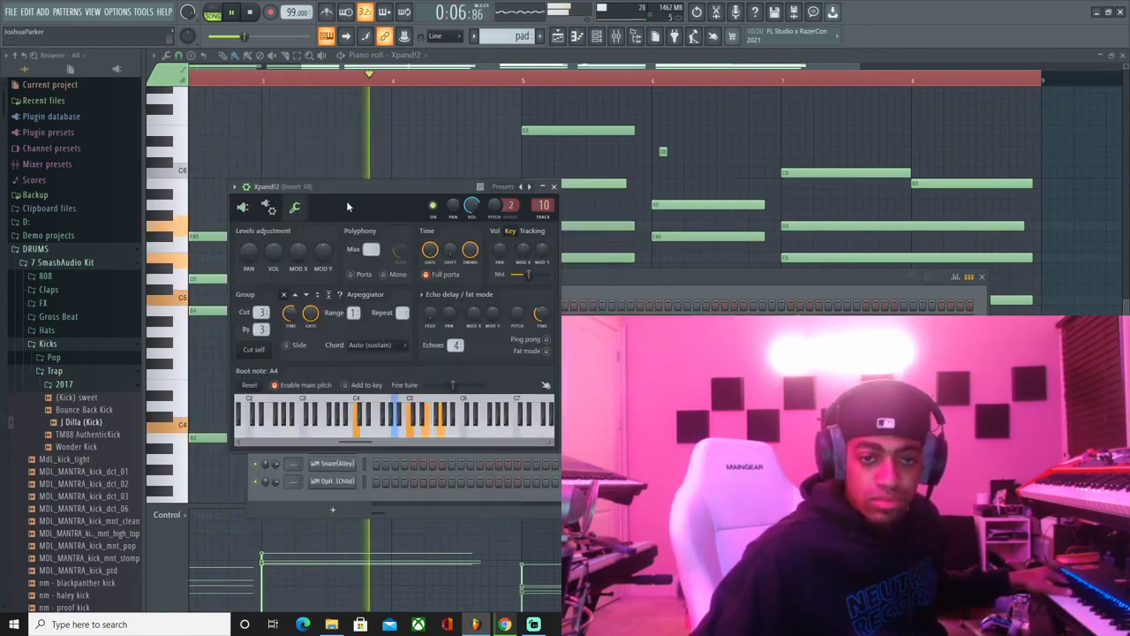
pyautogui.click(552, 187)
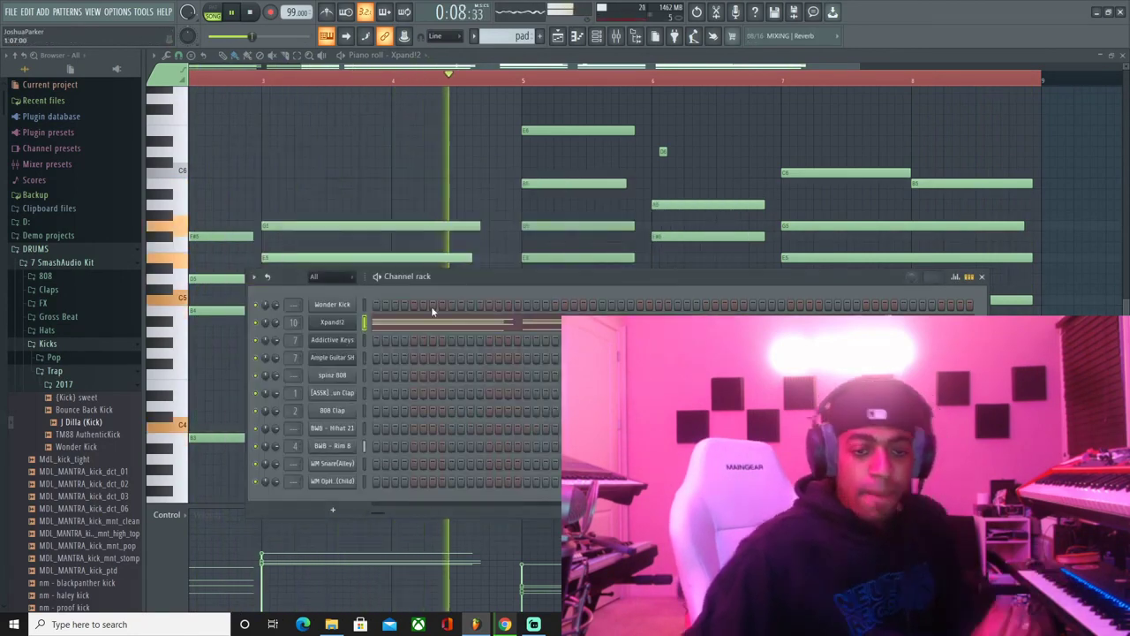
# - Set the root notes of Addictive Keys and Ample Guitar SH to C5, leaving the Addictive Keys channel selected
pyautogui.click(343, 341)
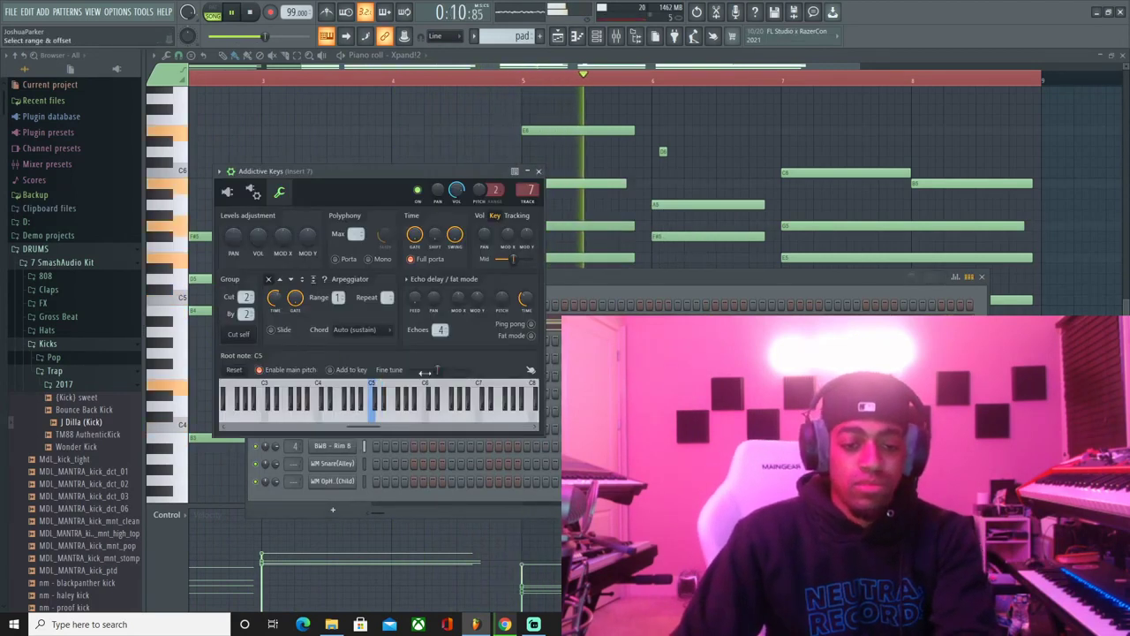
pyautogui.click(579, 287)
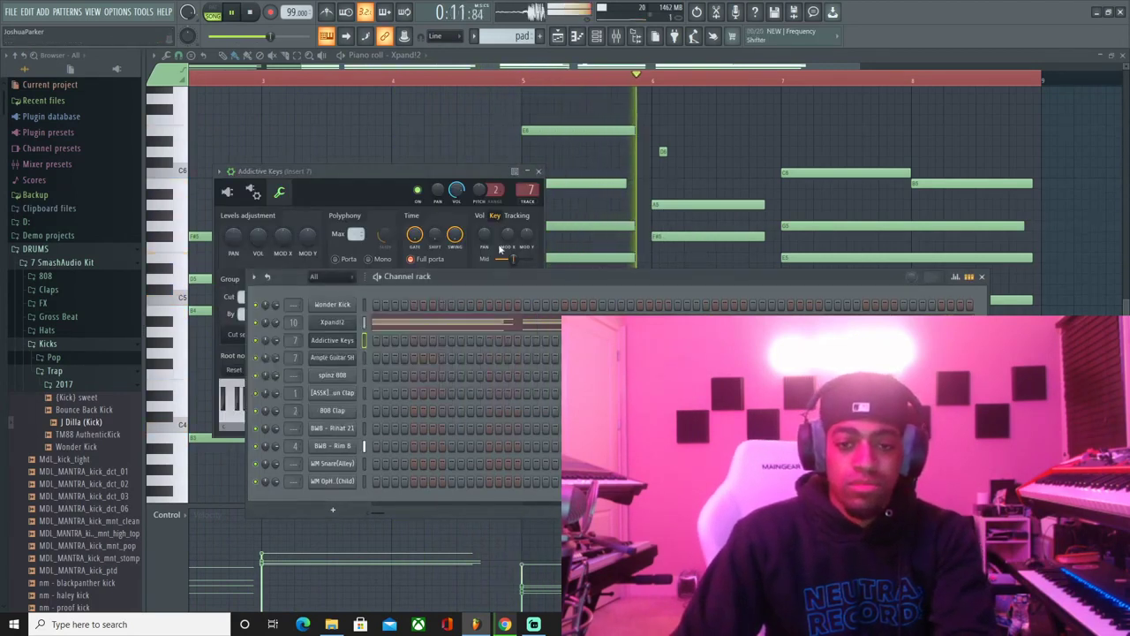
pyautogui.click(348, 358)
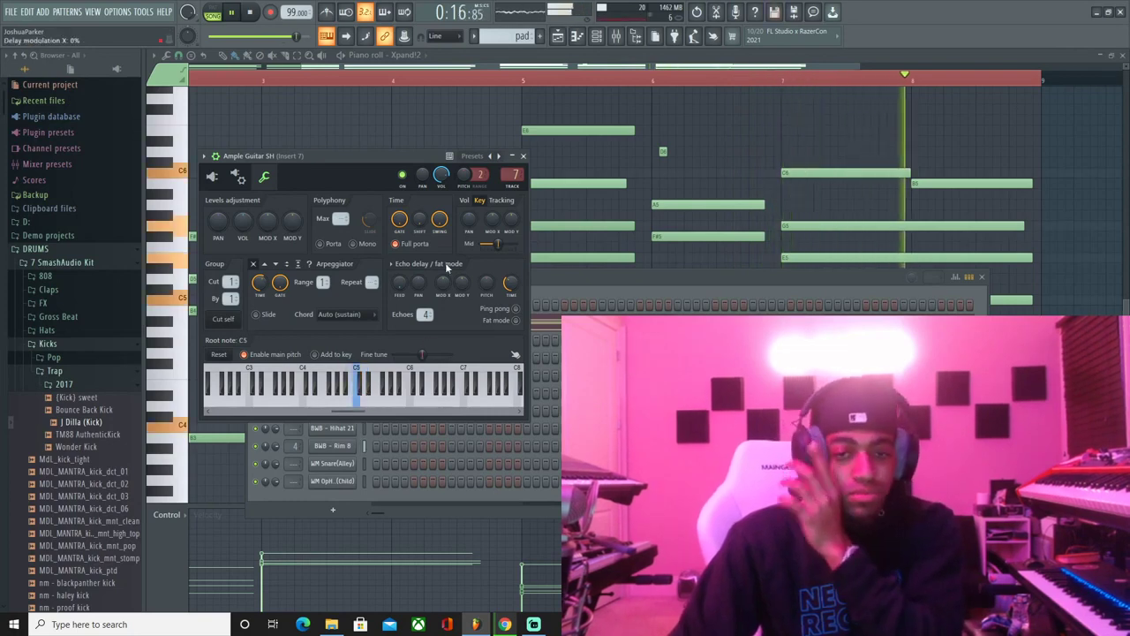
pyautogui.click(523, 157)
pyautogui.click(365, 340)
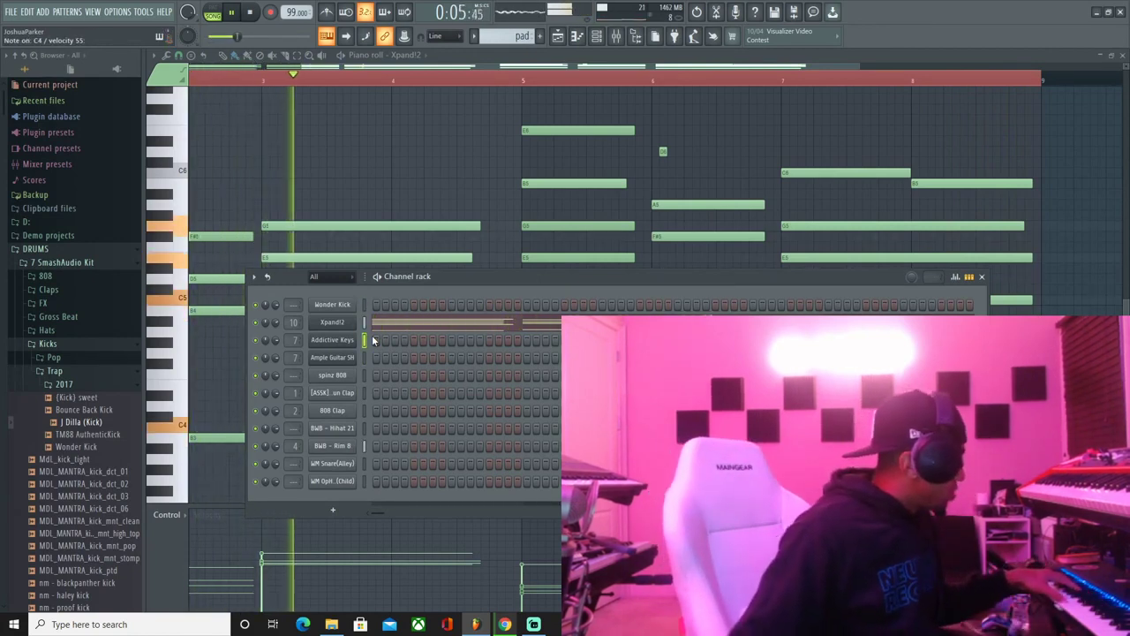
# - Compare the root note of Xpand!2 with that of Addictive Keys
pyautogui.click(317, 323)
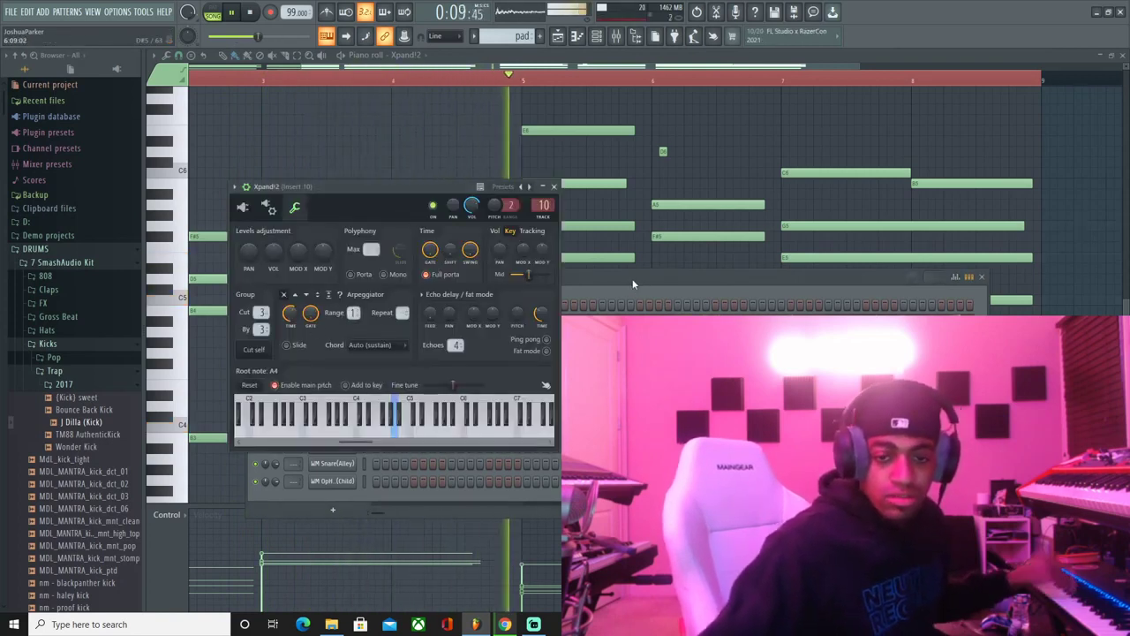
pyautogui.click(642, 278)
pyautogui.click(330, 338)
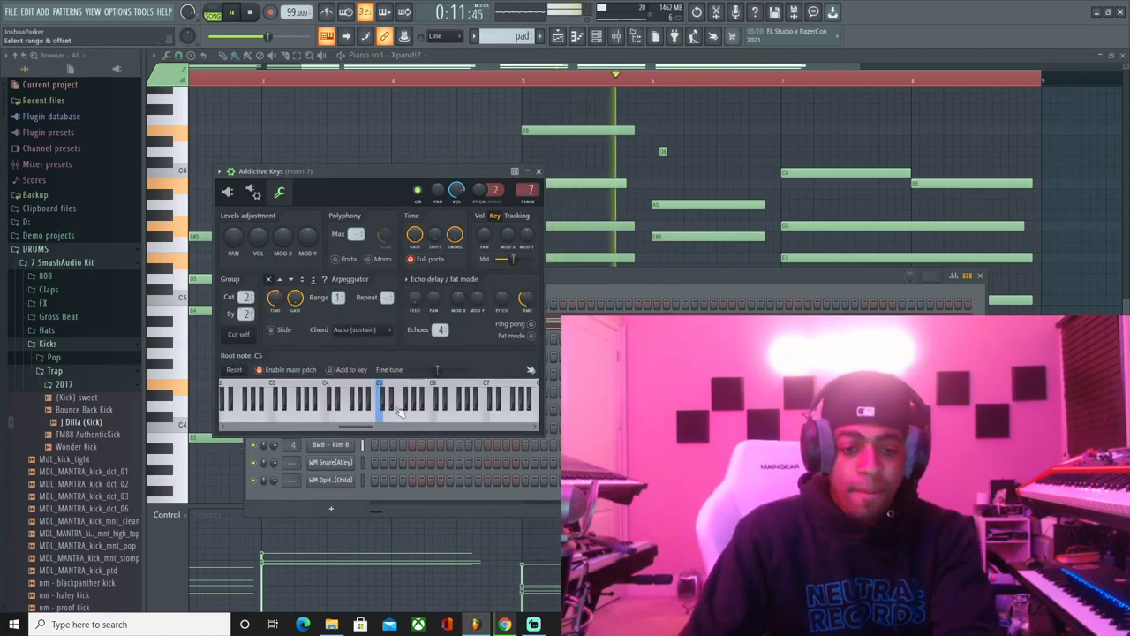
pyautogui.click(552, 296)
# - Change the Ample Guitar SH root note to A, select the Addictive Keys channel and return to the playlist
pyautogui.click(351, 371)
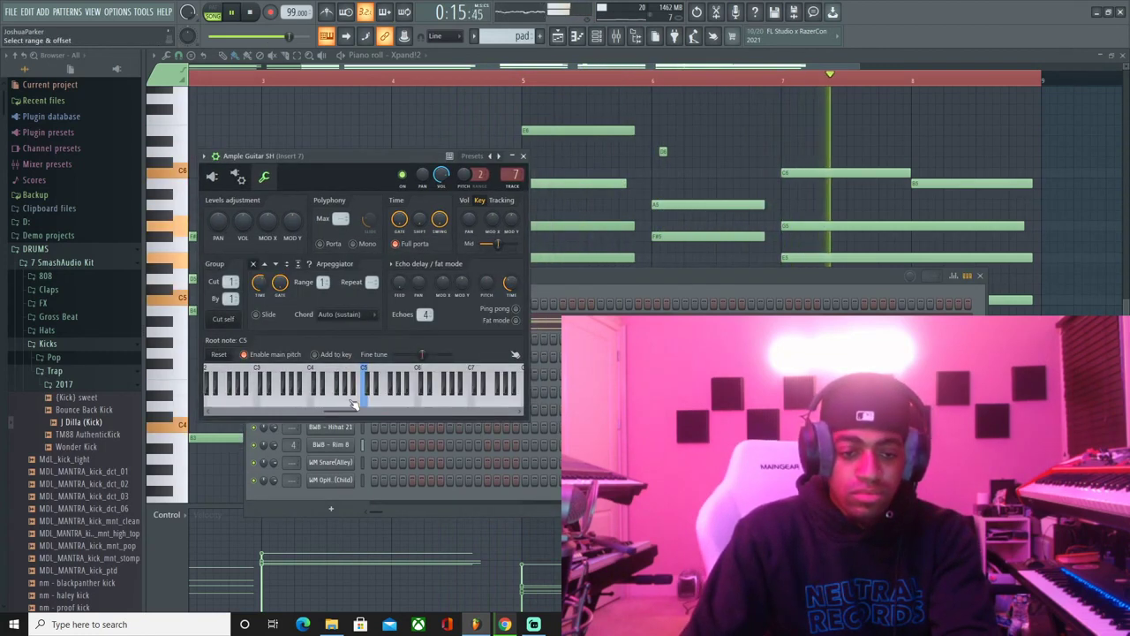
pyautogui.click(545, 277)
pyautogui.click(362, 339)
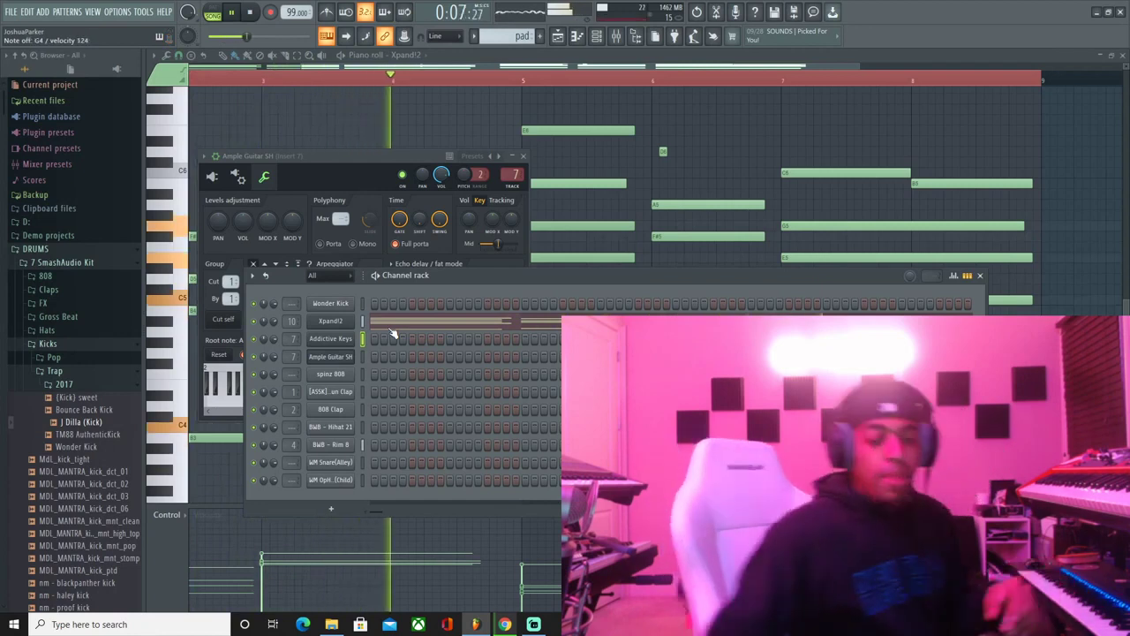
pyautogui.click(557, 37)
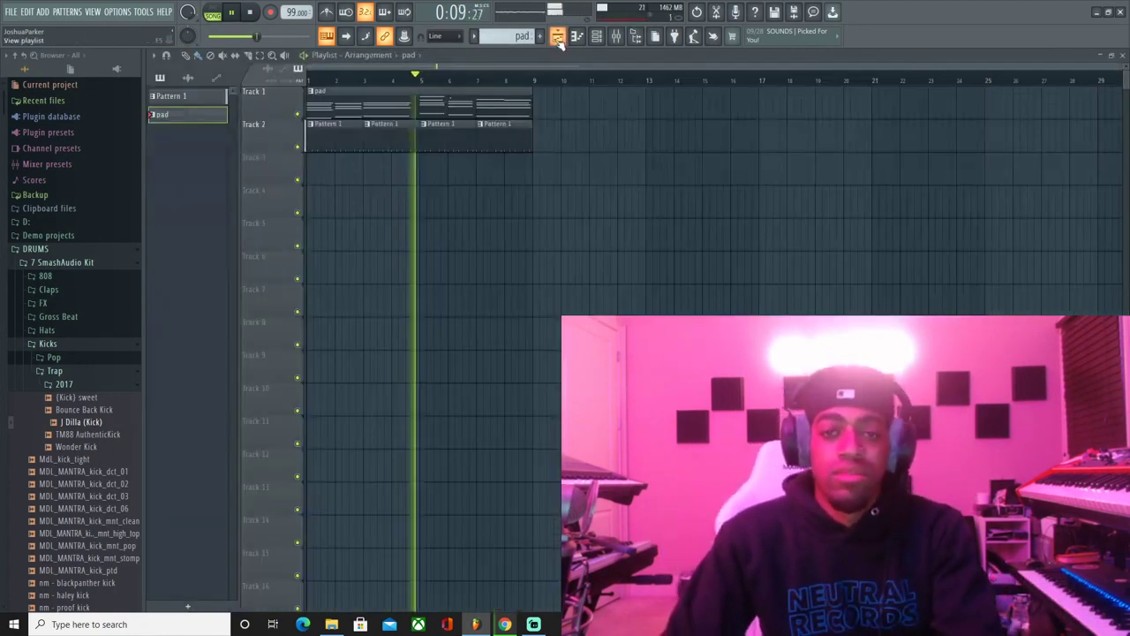
# - Create a new pattern named low and place it on Track 3, spanning bars 1 to 8
pyautogui.click(540, 36)
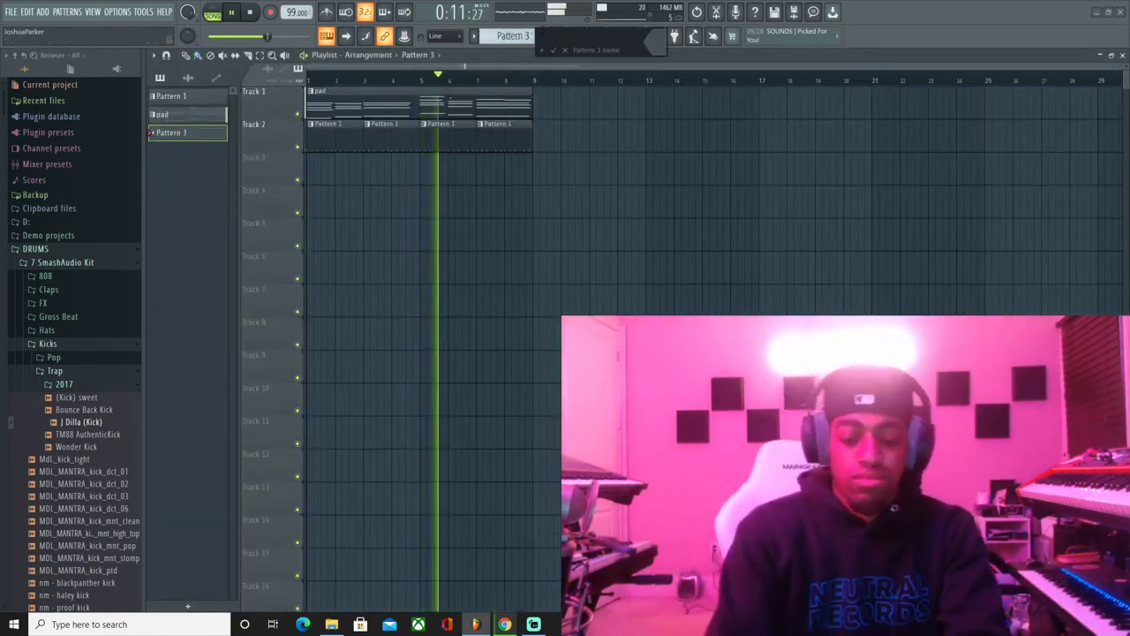
pyautogui.write('low')
pyautogui.press('Return')
pyautogui.click(319, 164)
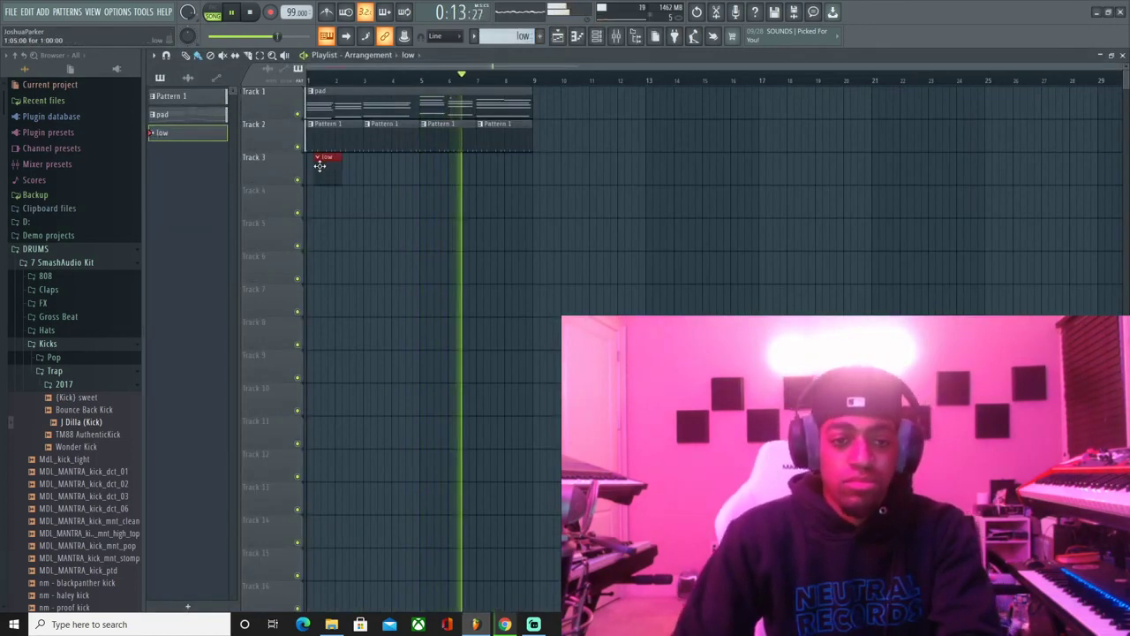
pyautogui.click(344, 165)
pyautogui.rightClick(343, 168)
pyautogui.moveTo(336, 169); pyautogui.dragTo(528, 183)
# - Insert an Omnisphere channel above Wonder Kick, search its patch browser for crackle and close the instrument window
pyautogui.doubleClick(503, 172)
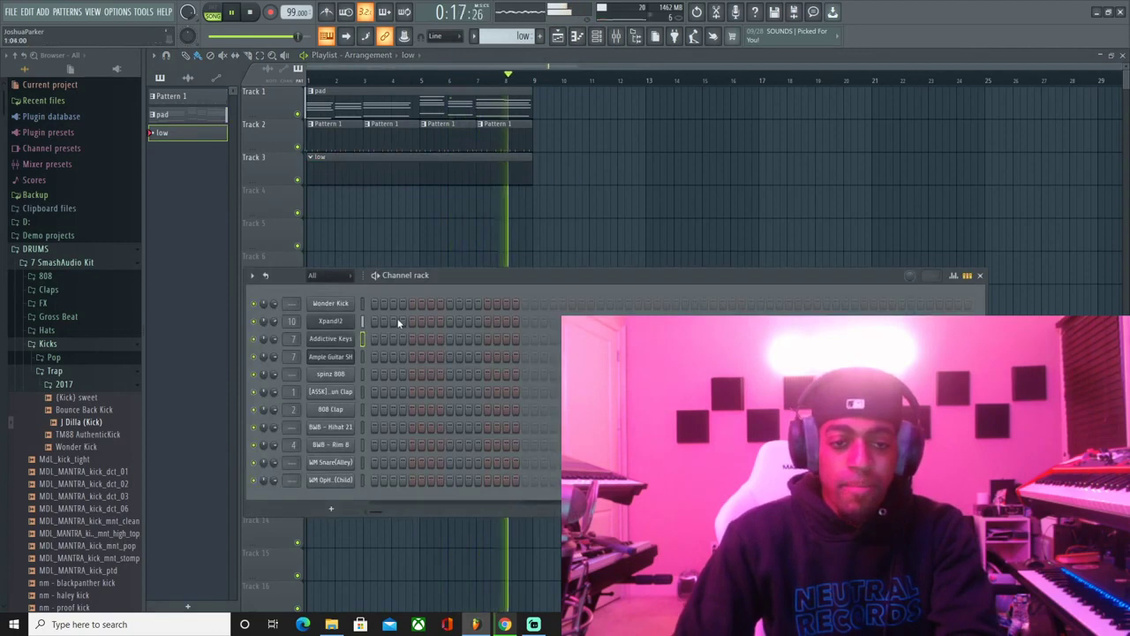
pyautogui.rightClick(362, 309)
pyautogui.moveTo(374, 394)
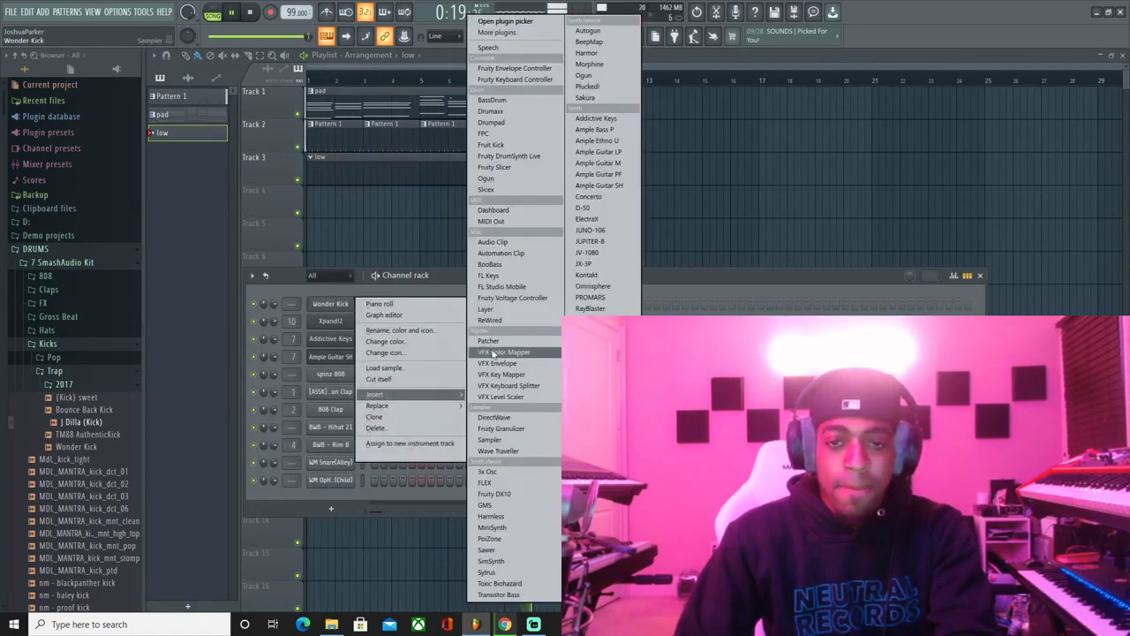
pyautogui.click(595, 286)
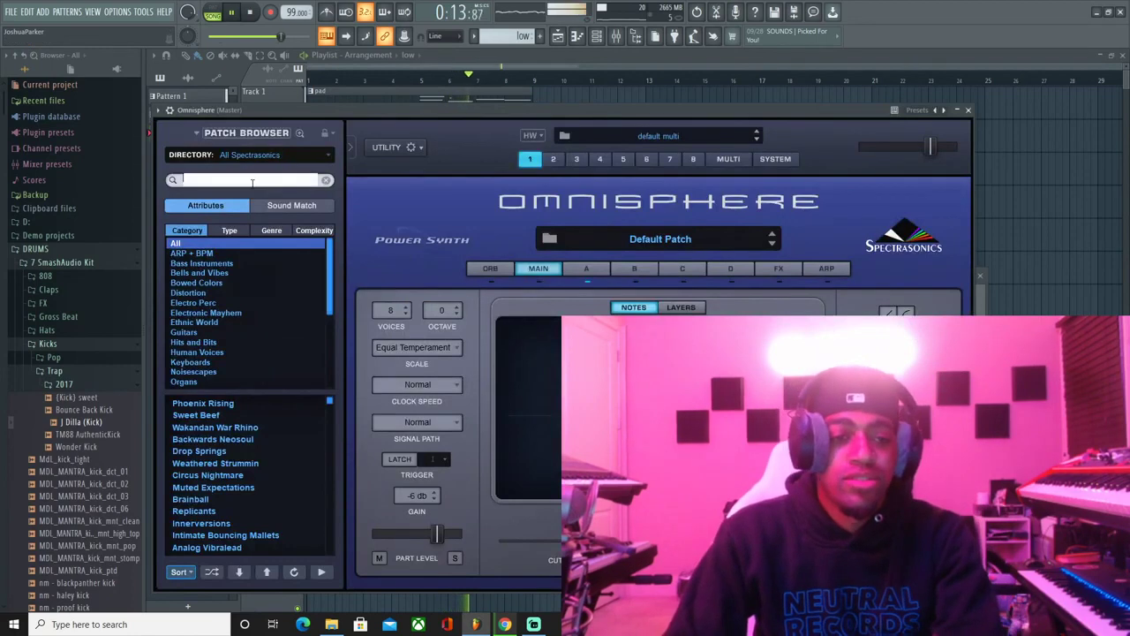
pyautogui.press('Return')
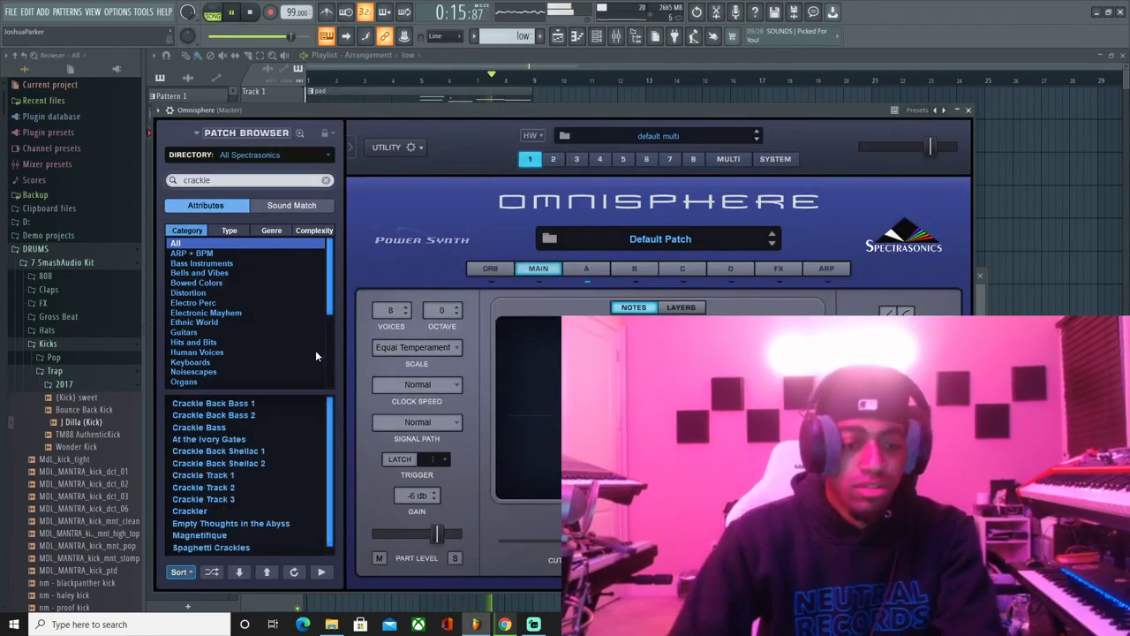
pyautogui.click(968, 109)
# - Route the Omnisphere channel to mixer track 12, return to the playlist and stop playback
pyautogui.moveTo(292, 303); pyautogui.dragTo(292, 291)
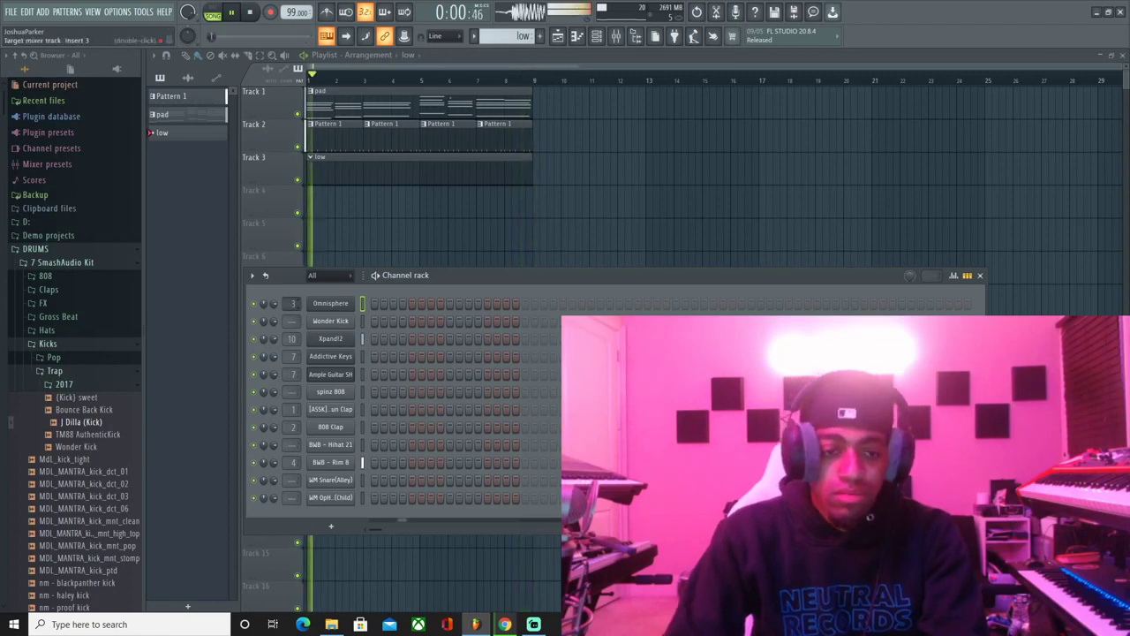
pyautogui.click(292, 303)
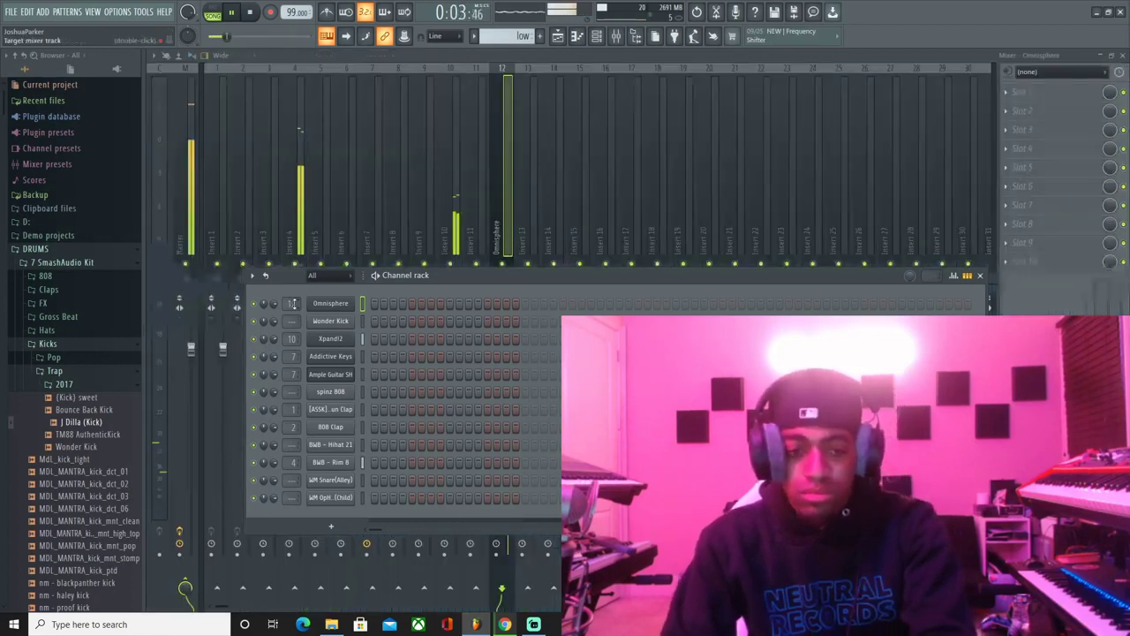
pyautogui.click(559, 36)
pyautogui.press('space')
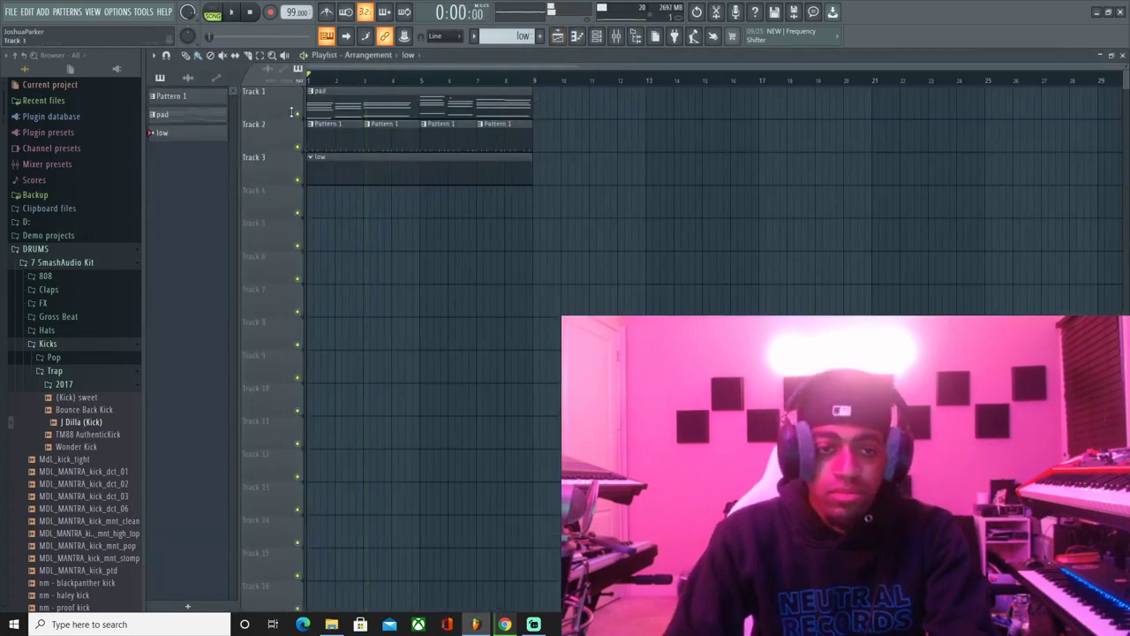
# - Consolidate Track 1's pad pattern into an audio clip
pyautogui.click(294, 111)
pyautogui.rightClick(302, 112)
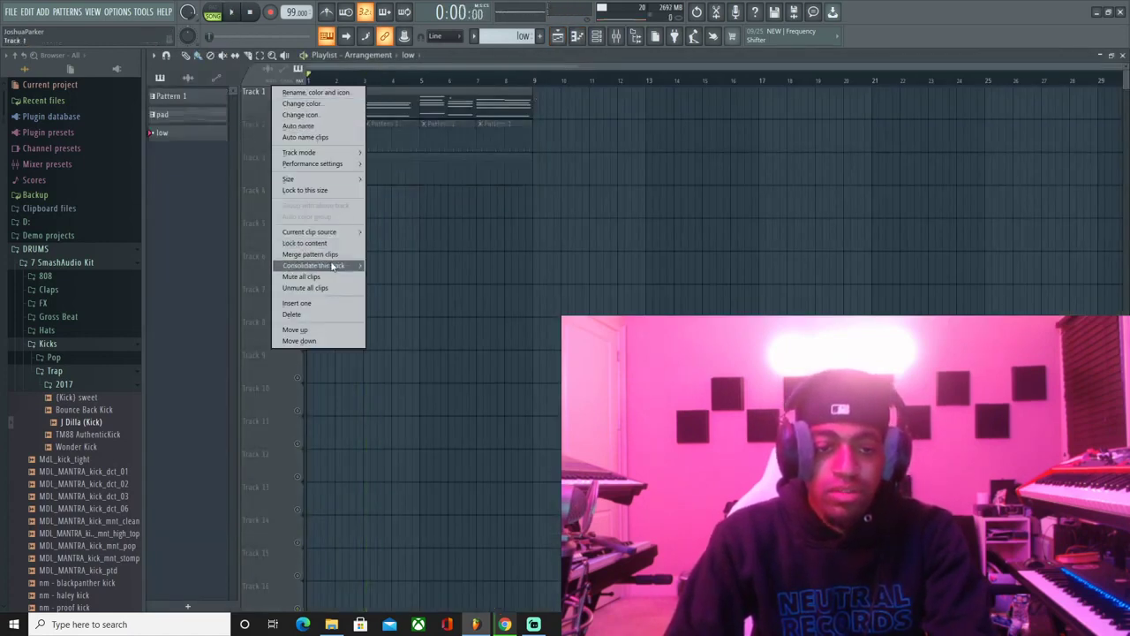
pyautogui.moveTo(331, 266)
pyautogui.click(398, 265)
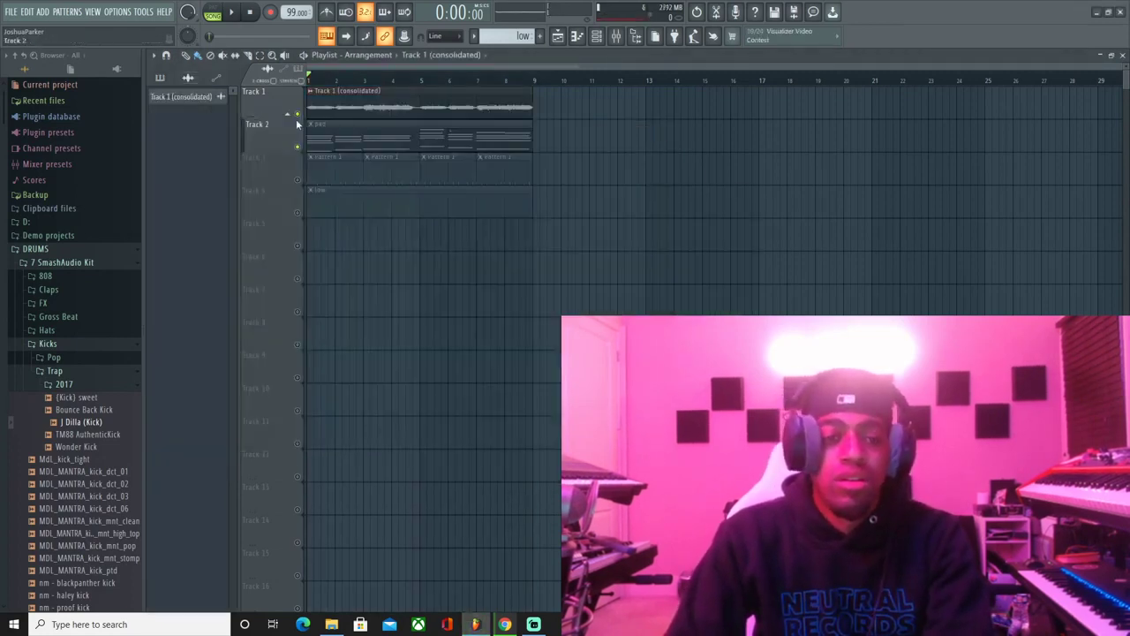
# - Set the consolidated clip's pitch to -1200 cents and unmute the Pattern 1 clips on Track 3
pyautogui.doubleClick(325, 106)
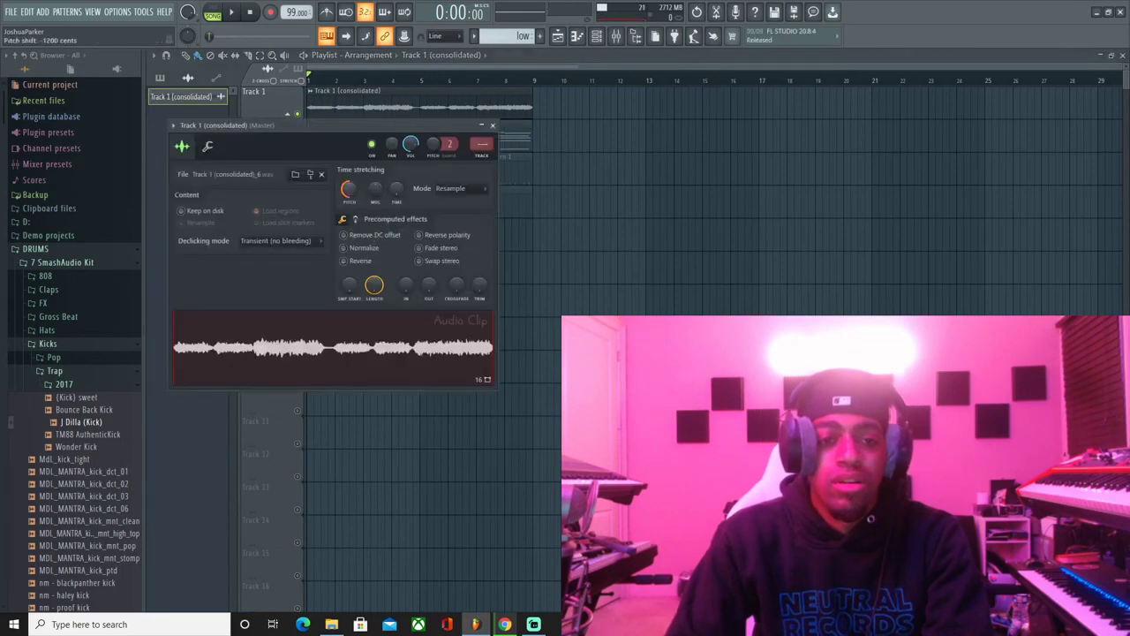
pyautogui.press('Escape')
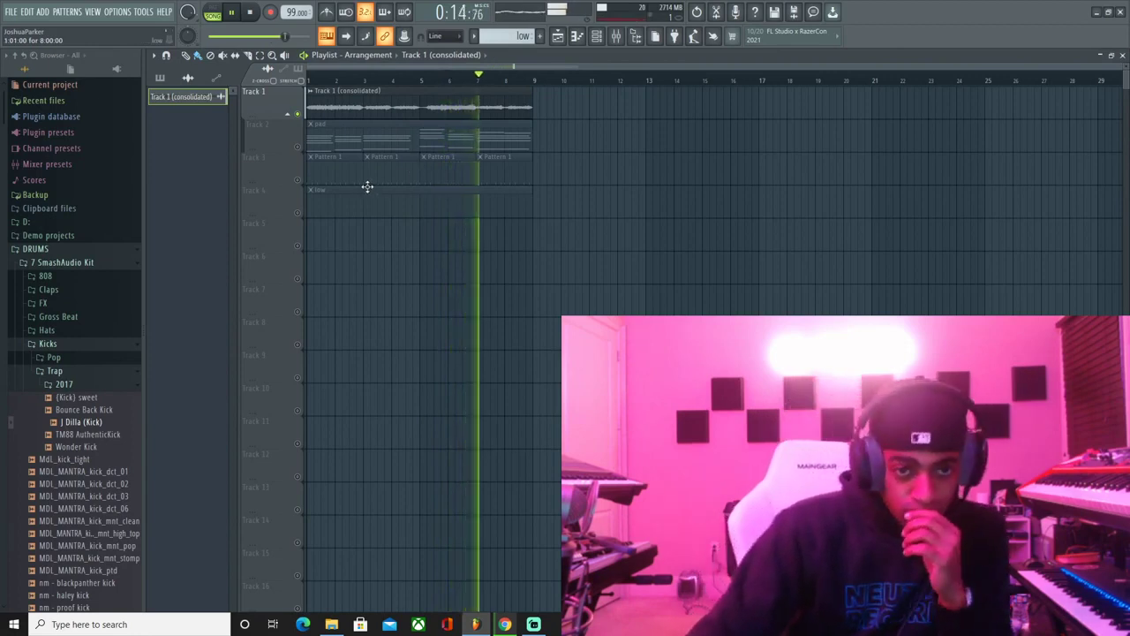
pyautogui.click(298, 180)
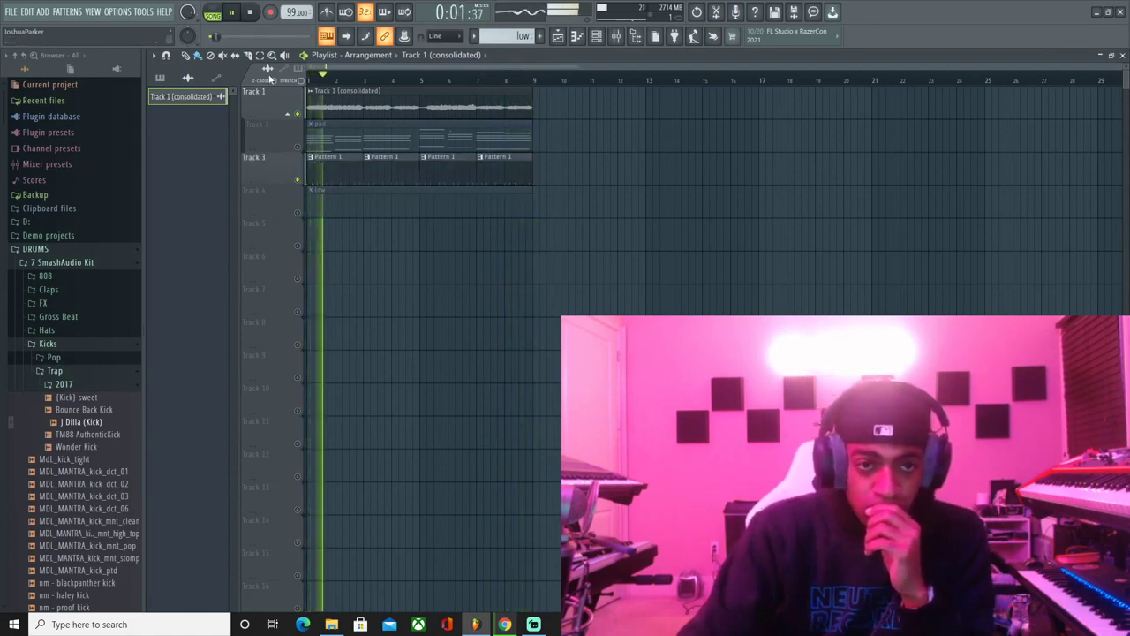
# - Slice the consolidated clip at bar 5, move its second half out to bar 12 and put a copy of the first half in its place
pyautogui.click(421, 93)
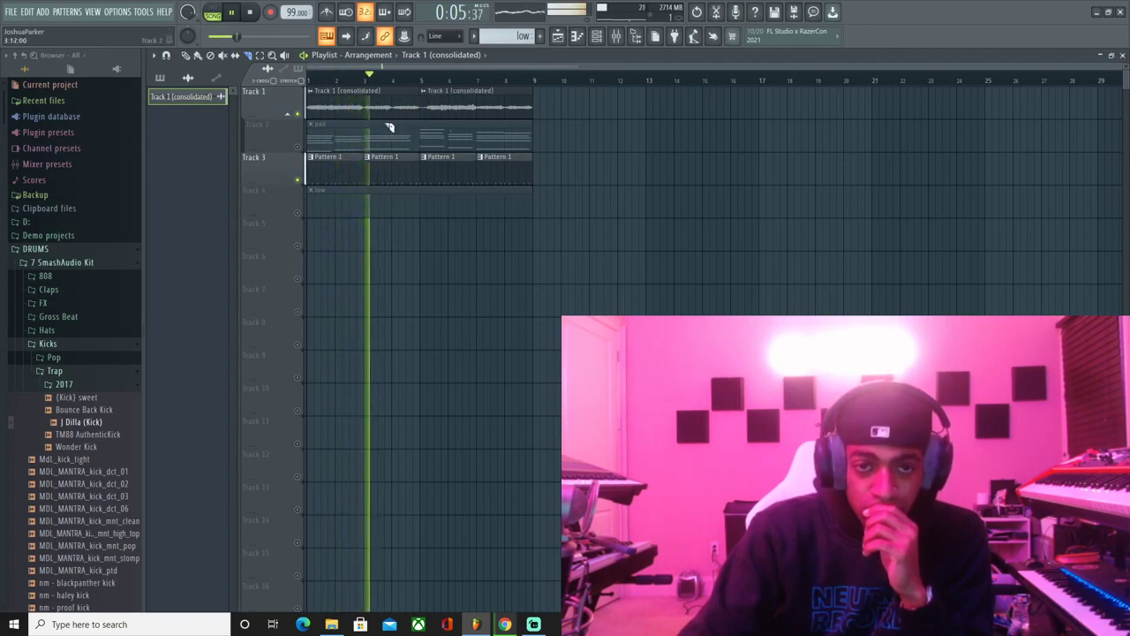
pyautogui.click(197, 56)
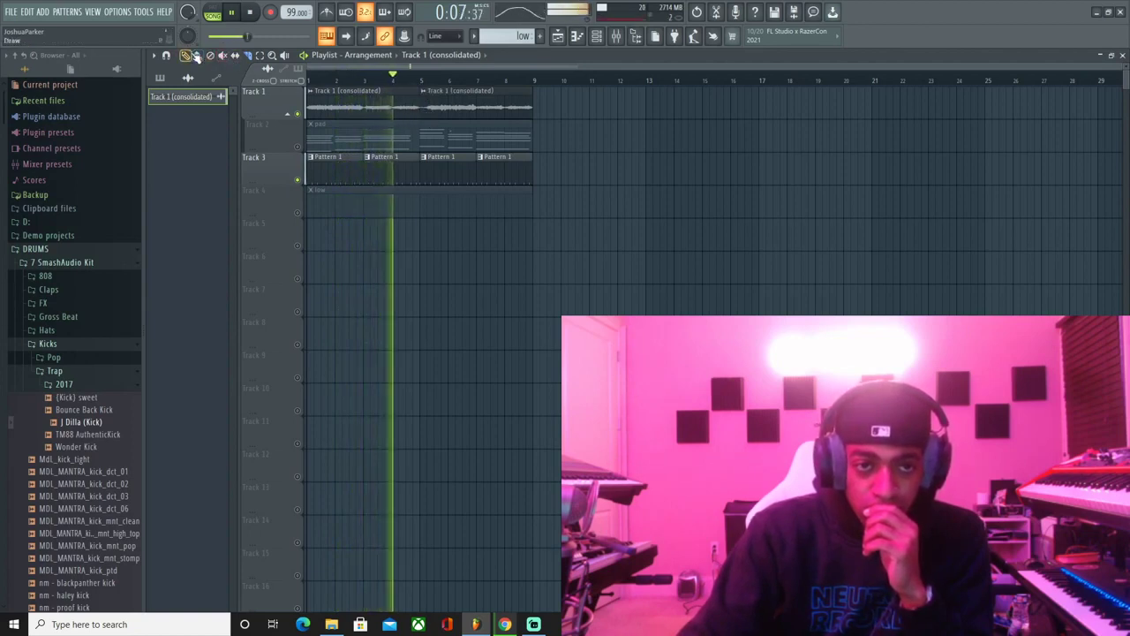
pyautogui.moveTo(510, 111); pyautogui.dragTo(713, 116)
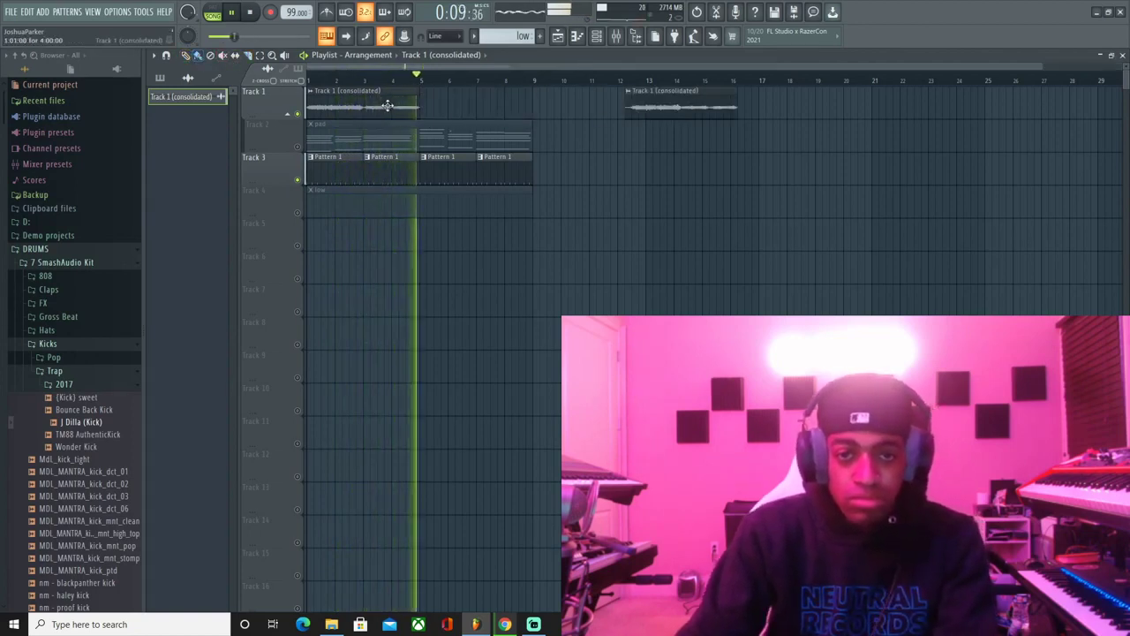
pyautogui.press('space')
pyautogui.click(423, 108)
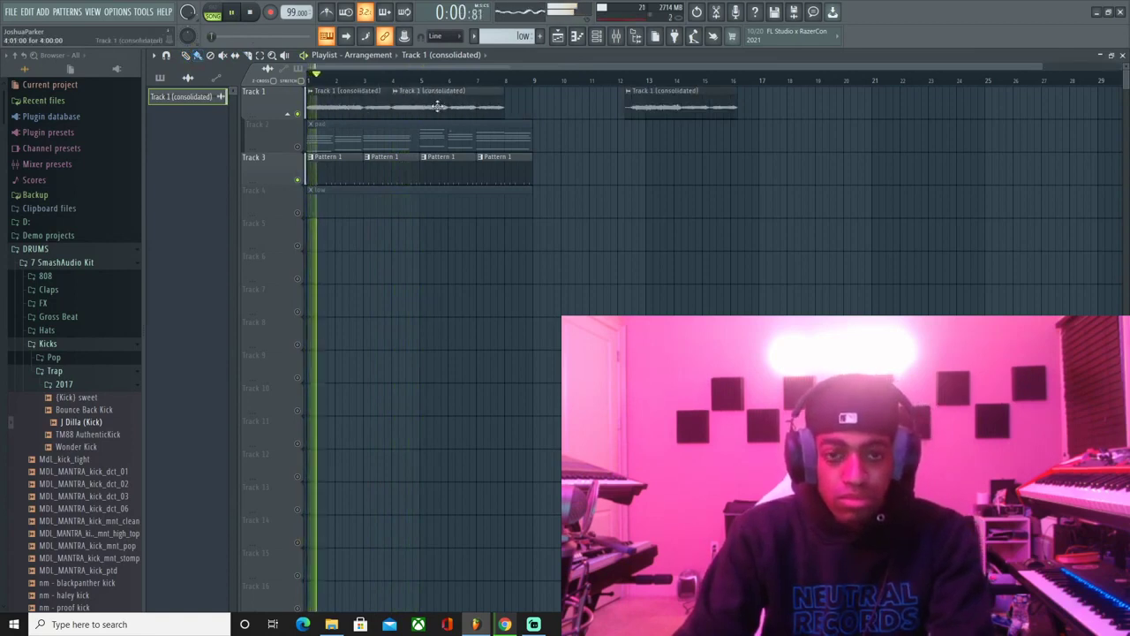
# - Slice the first consolidated clip at bars 2 and 3 and park the bar 2 slice on Track 3 around bar 10
pyautogui.click(360, 117)
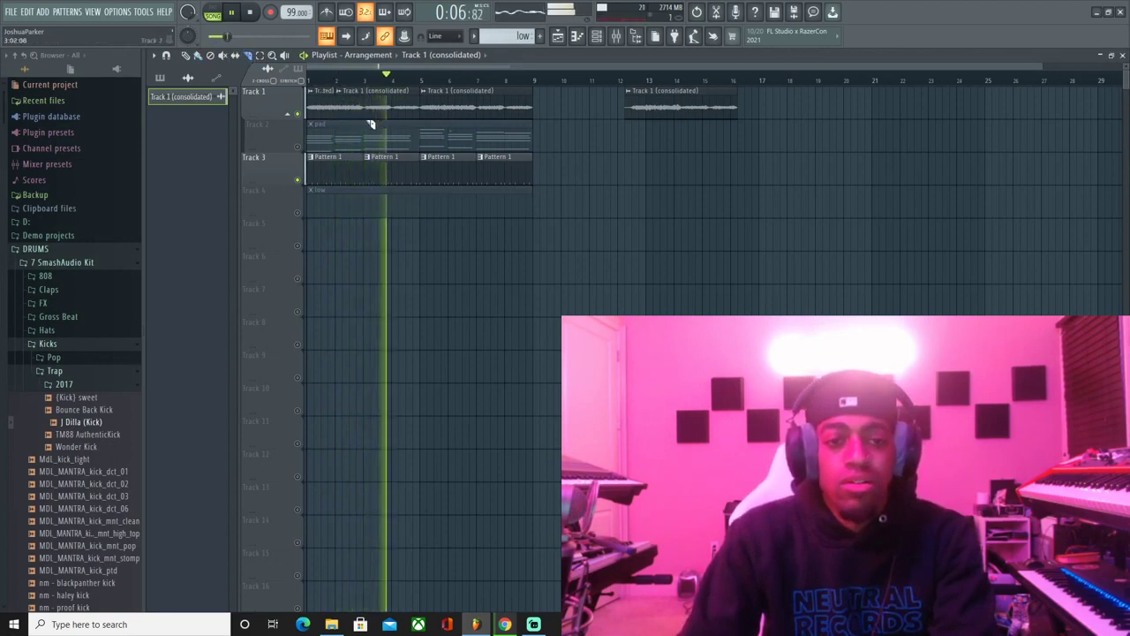
pyautogui.moveTo(371, 95); pyautogui.dragTo(372, 94)
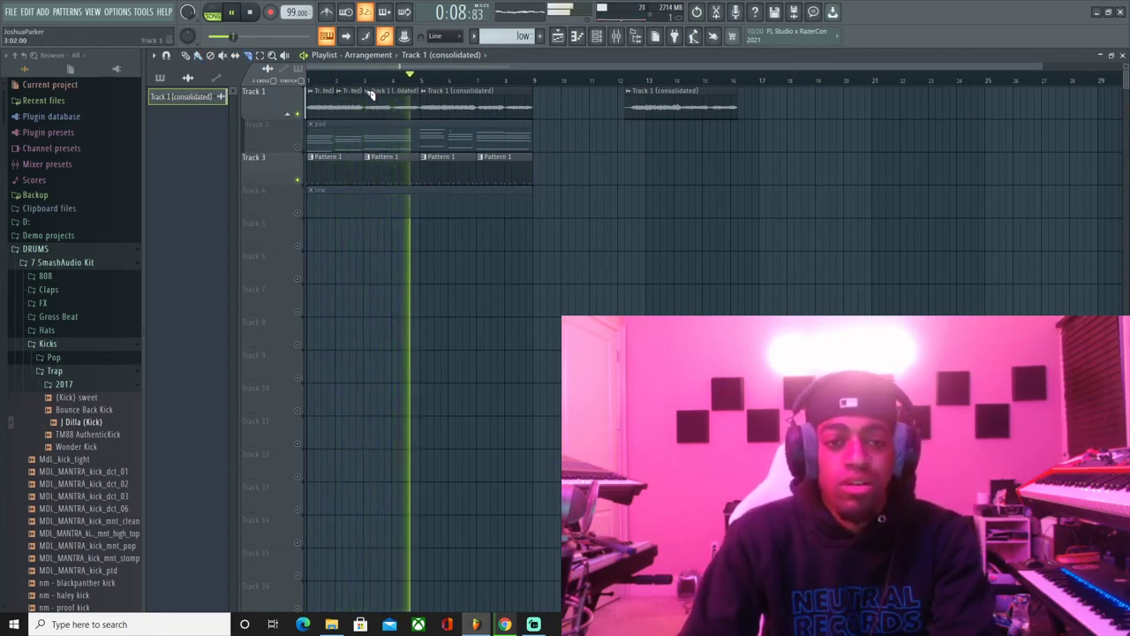
pyautogui.click(198, 55)
pyautogui.press('space')
pyautogui.press('space')
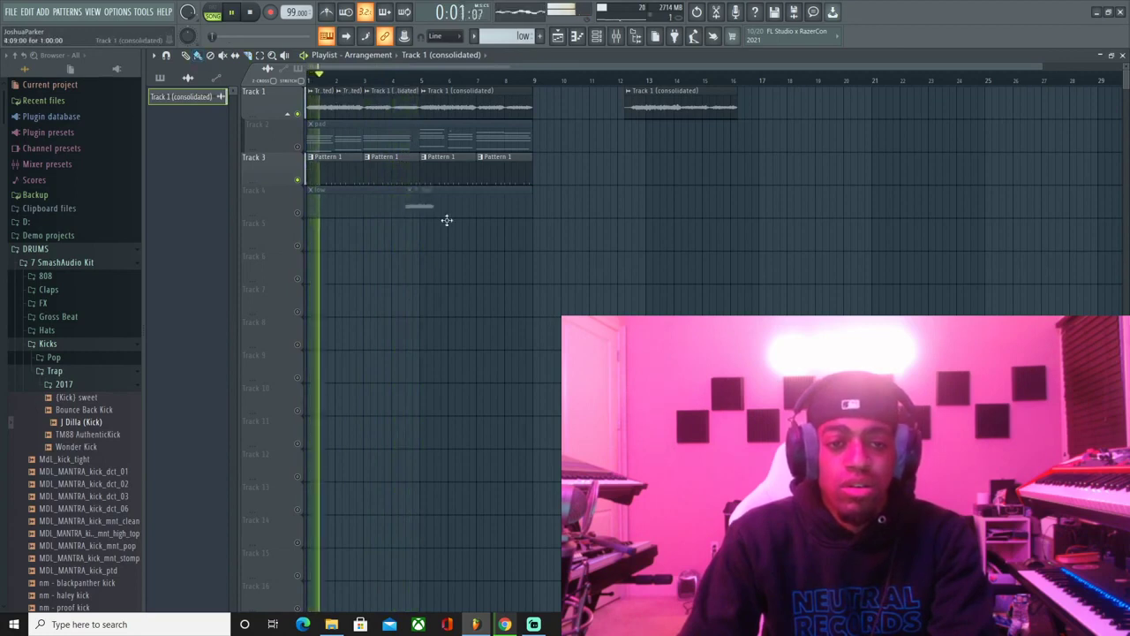
pyautogui.press('space')
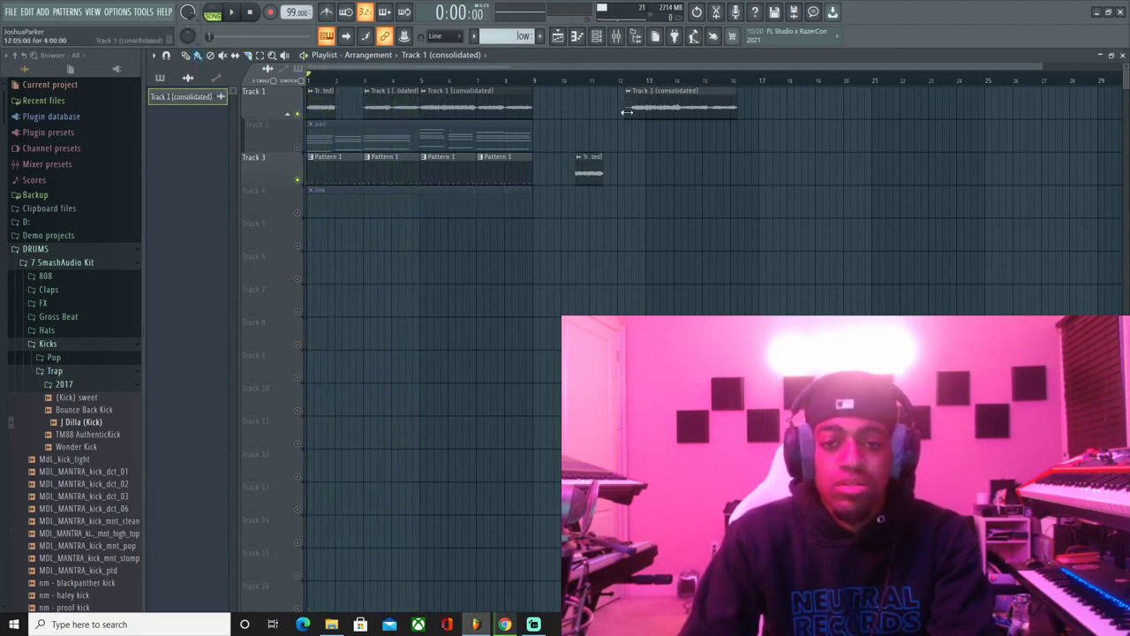
# - Trim the spare clip from bar 12 down to one bar on Track 5 and fit it into the bar 2 gap on Track 1
pyautogui.moveTo(632, 115); pyautogui.dragTo(391, 185)
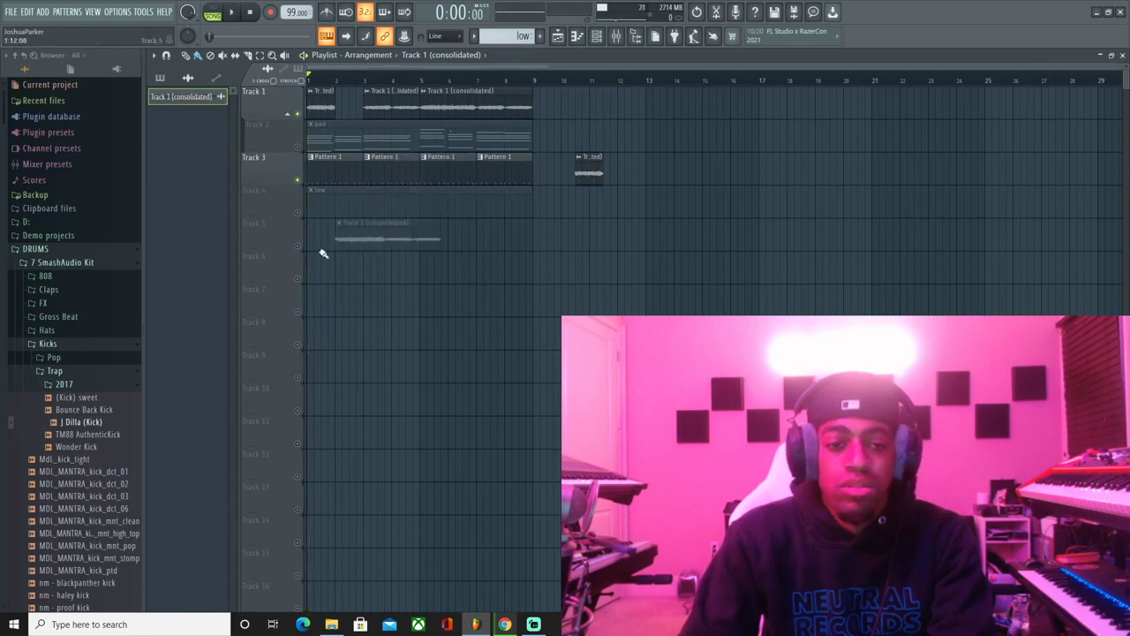
pyautogui.press('space')
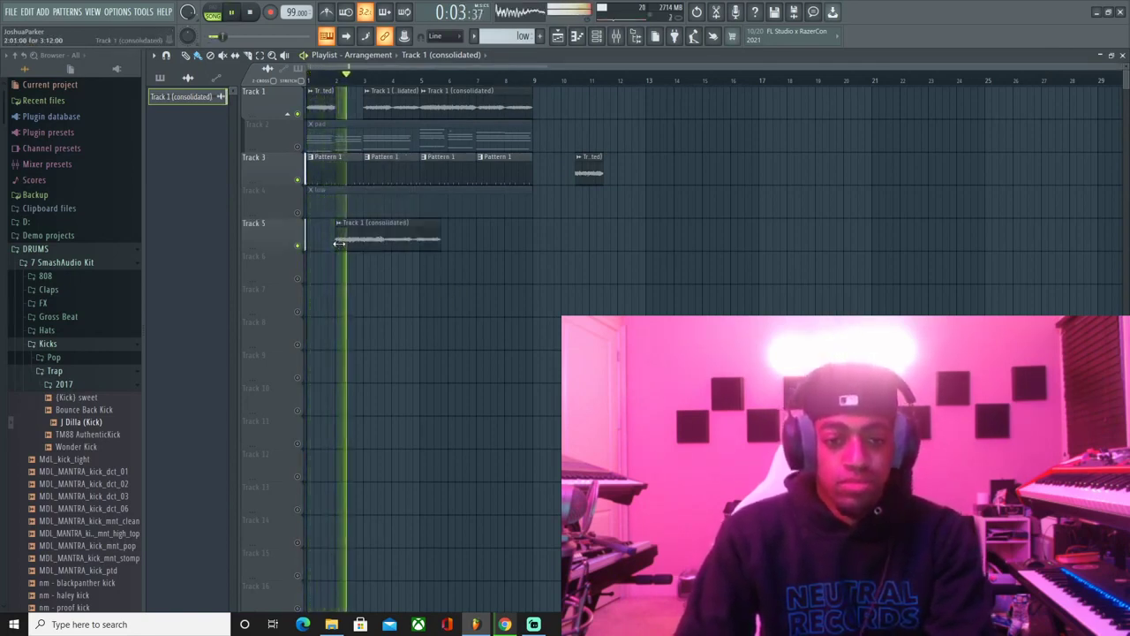
pyautogui.press('space')
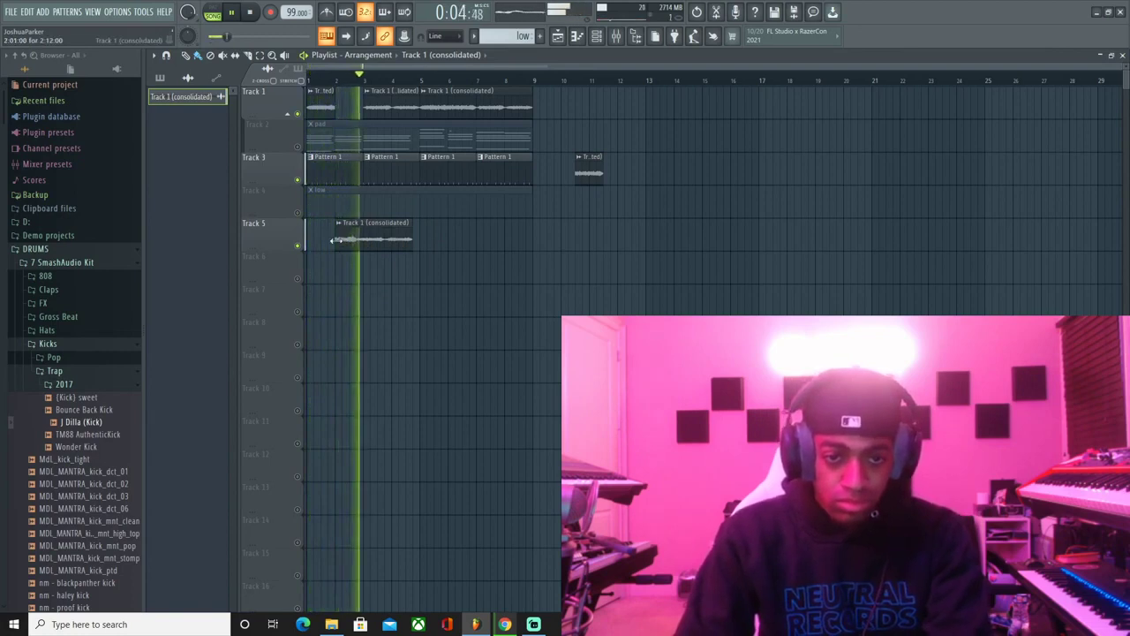
pyautogui.press('space')
pyautogui.press('space')
pyautogui.moveTo(335, 240); pyautogui.dragTo(356, 242)
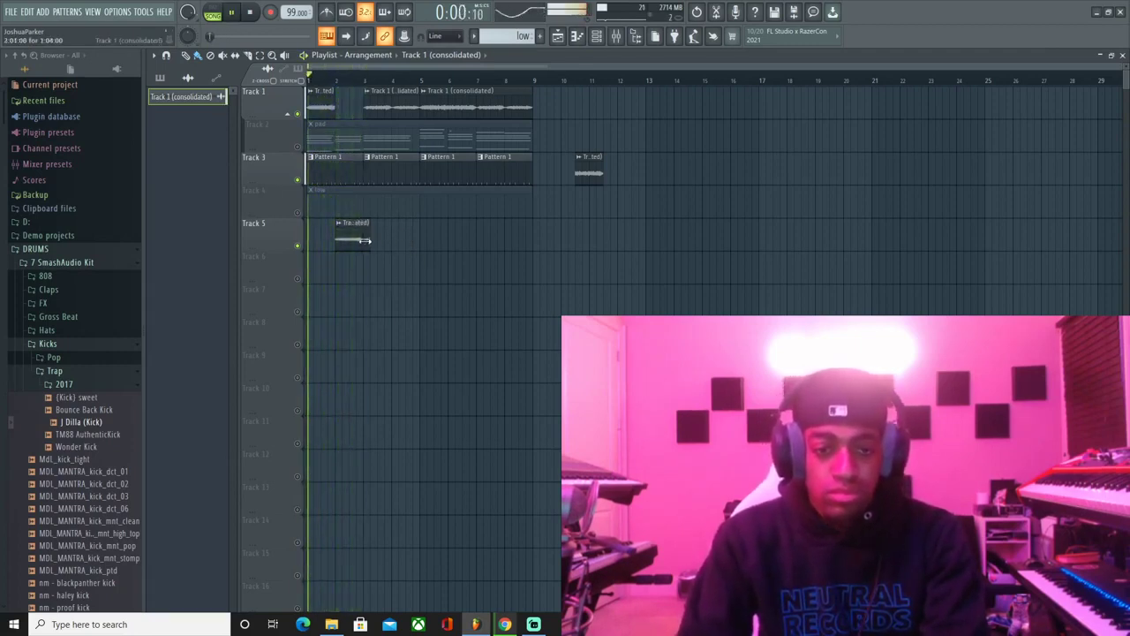
pyautogui.moveTo(352, 236); pyautogui.dragTo(351, 103)
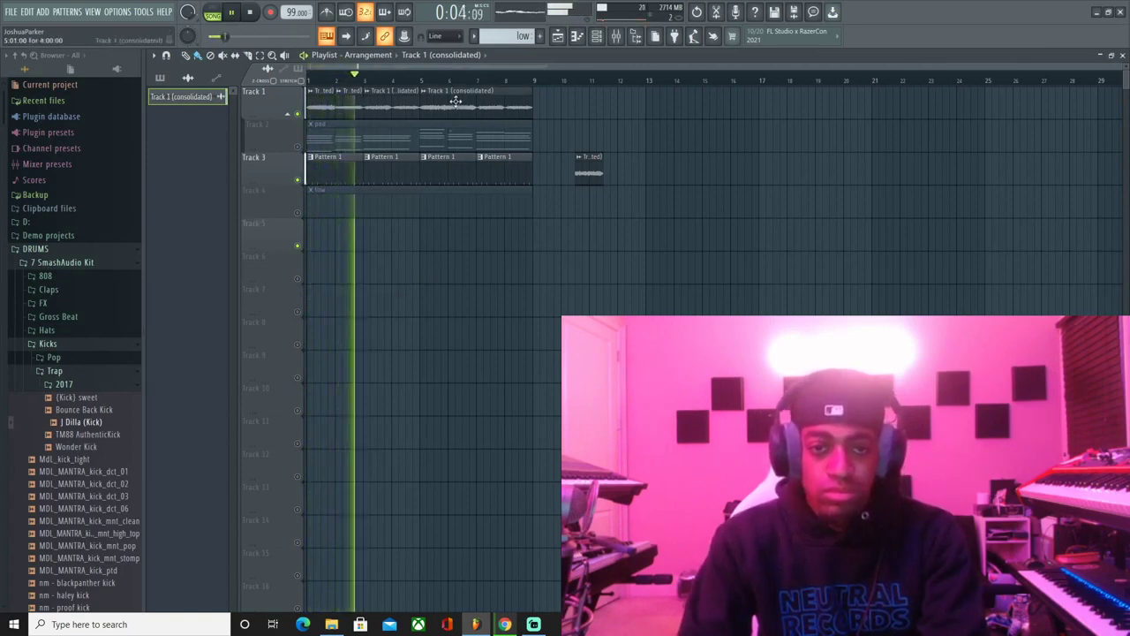
# - Move the four-bar clip from bar 5 to bar 9 and slice the bar 3 clip at bar 4
pyautogui.moveTo(481, 104); pyautogui.dragTo(572, 103)
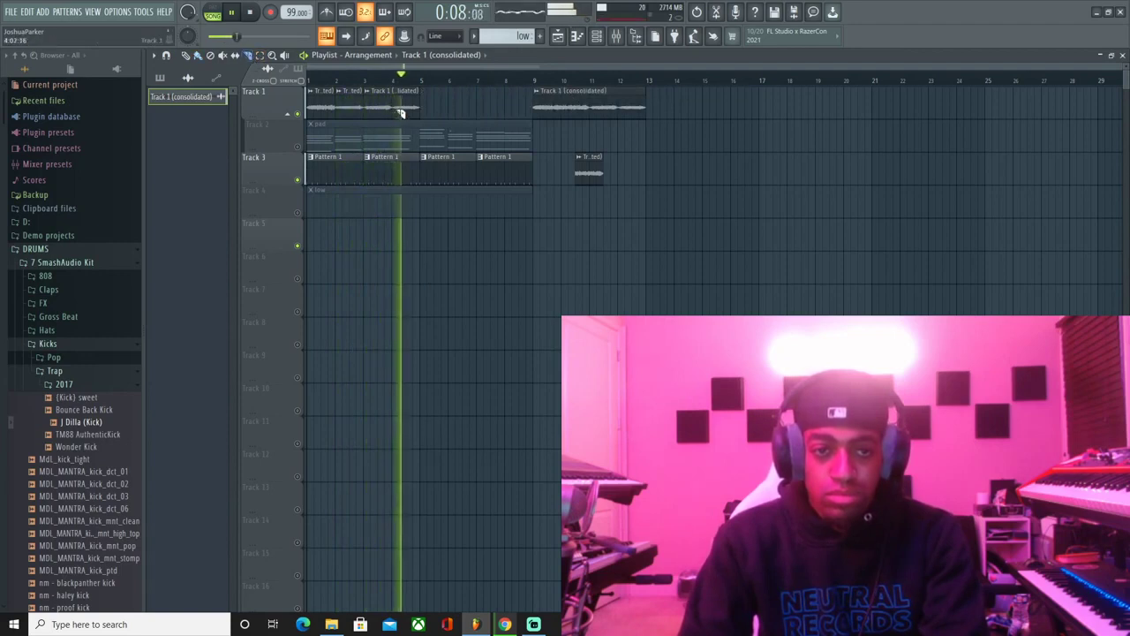
pyautogui.press('space')
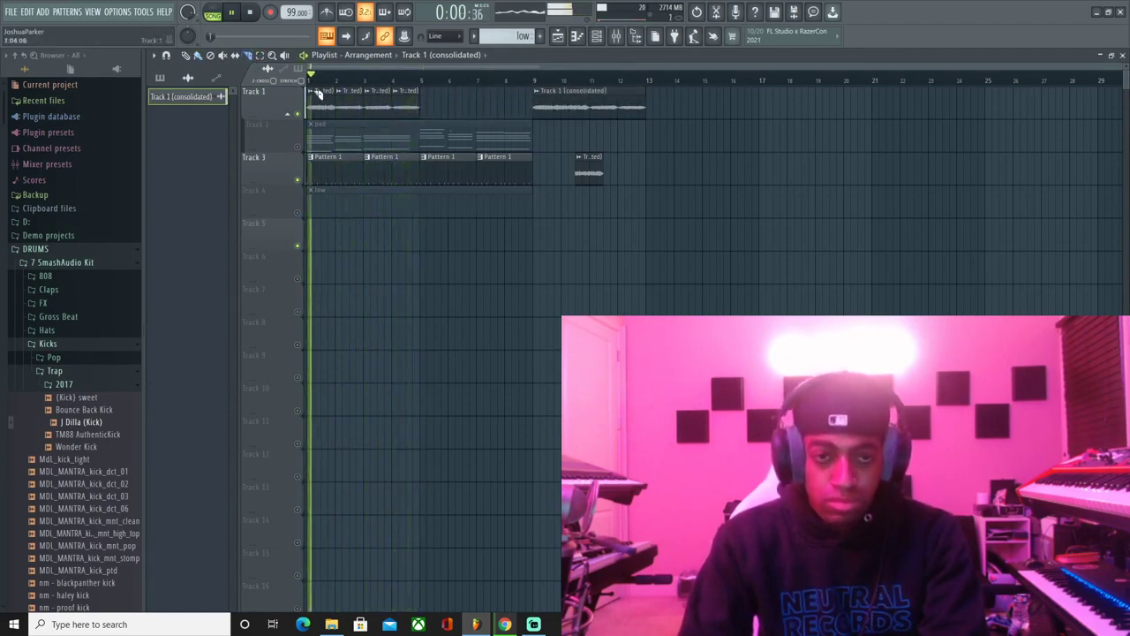
pyautogui.moveTo(369, 102); pyautogui.dragTo(411, 112)
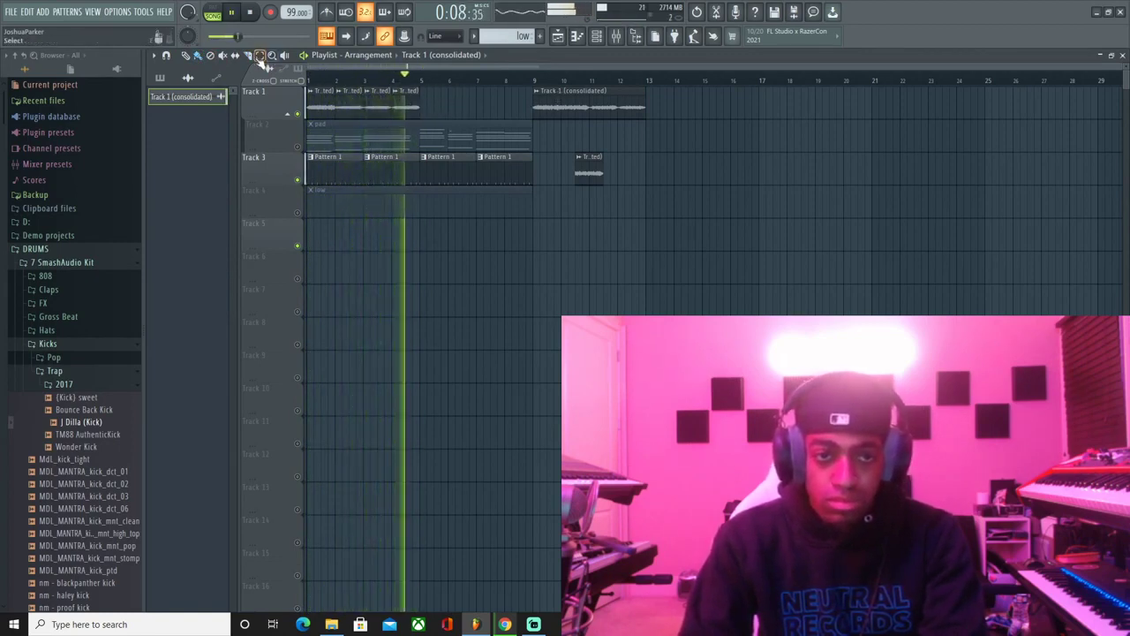
# - Move the bar 4 slice to mid-bar 6, try the parked Track 3 slice in its place and move that slice out to Track 4
pyautogui.moveTo(409, 107); pyautogui.dragTo(475, 110)
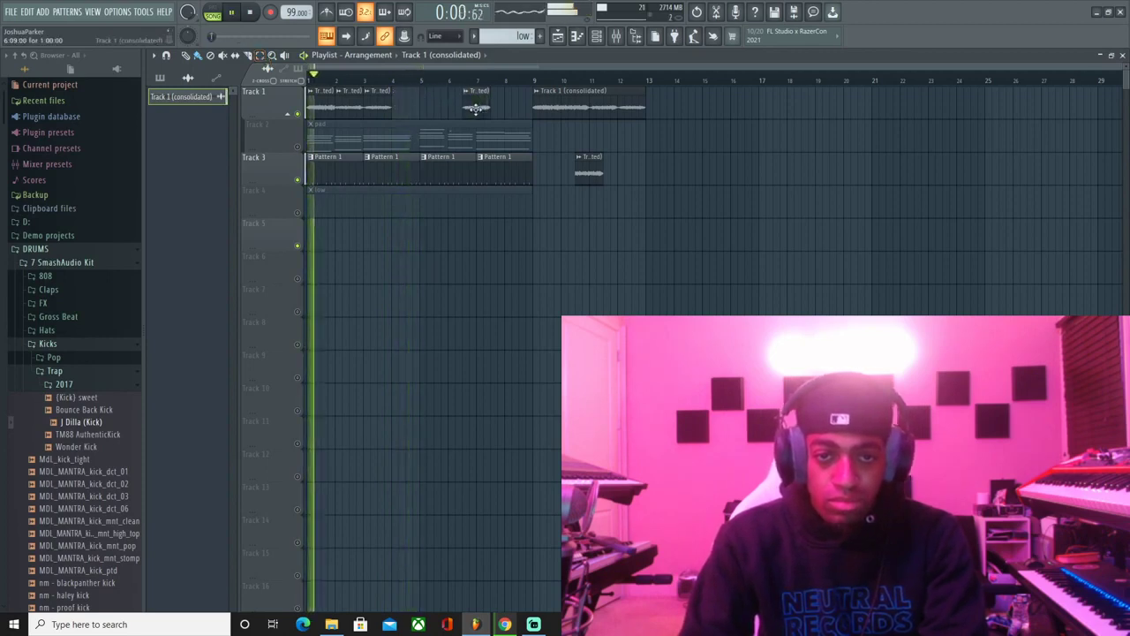
pyautogui.moveTo(582, 170); pyautogui.dragTo(399, 105)
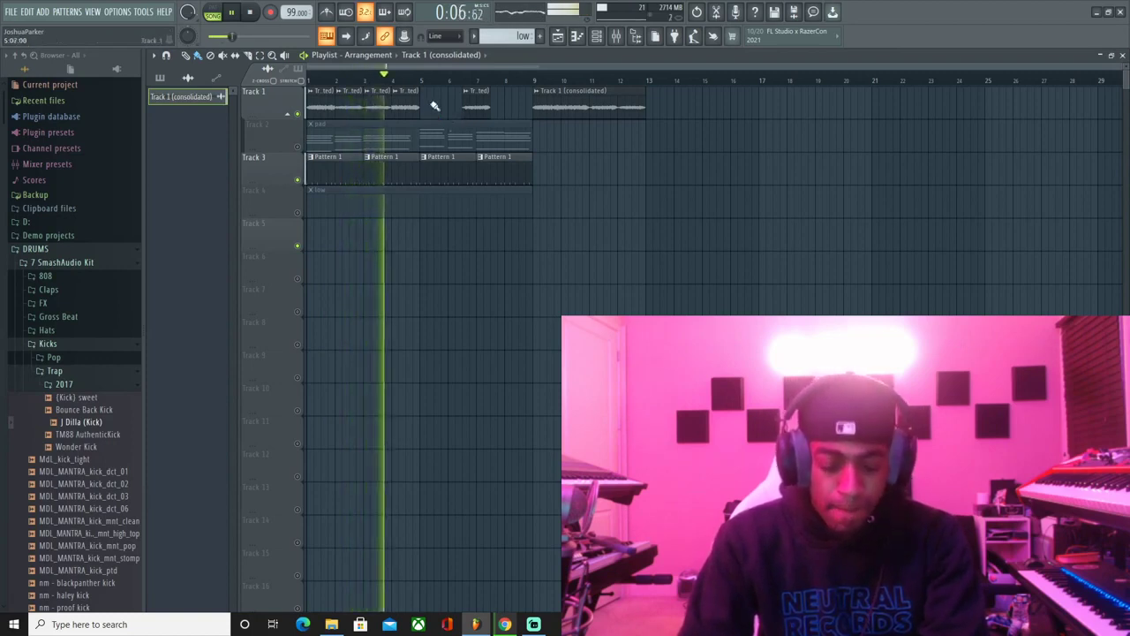
pyautogui.press('space')
pyautogui.press('space')
pyautogui.moveTo(407, 107); pyautogui.dragTo(612, 220)
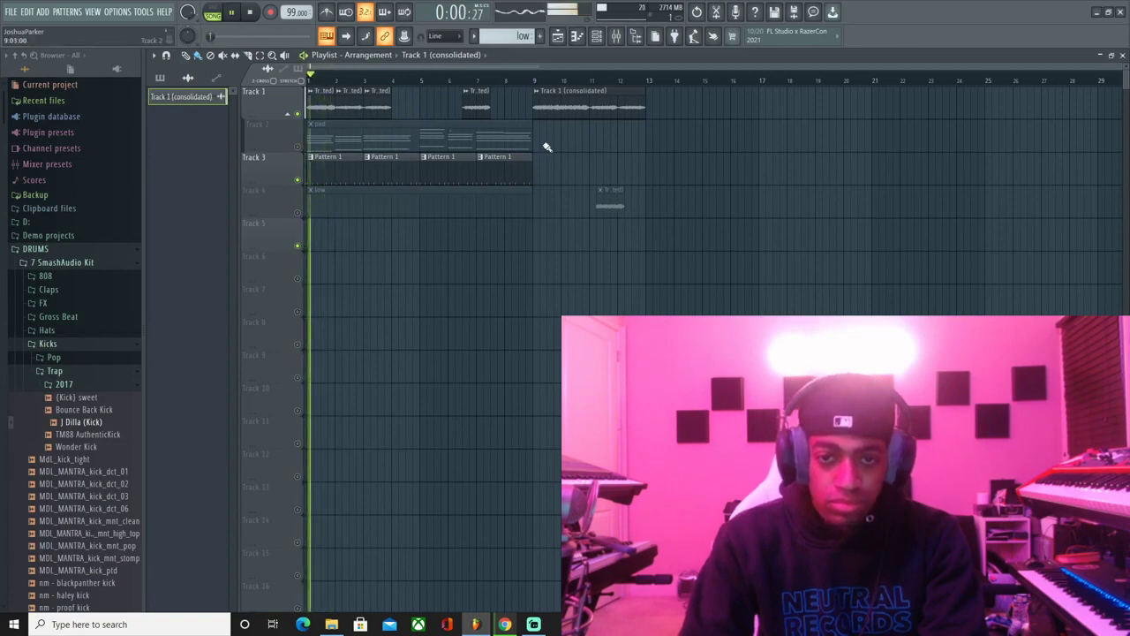
# - Move the four-bar clip from bar 9 to bar 5 on Track 5 and copy the bar 2 slice into the bar 4 gap on Track 1
pyautogui.moveTo(578, 107); pyautogui.dragTo(441, 244)
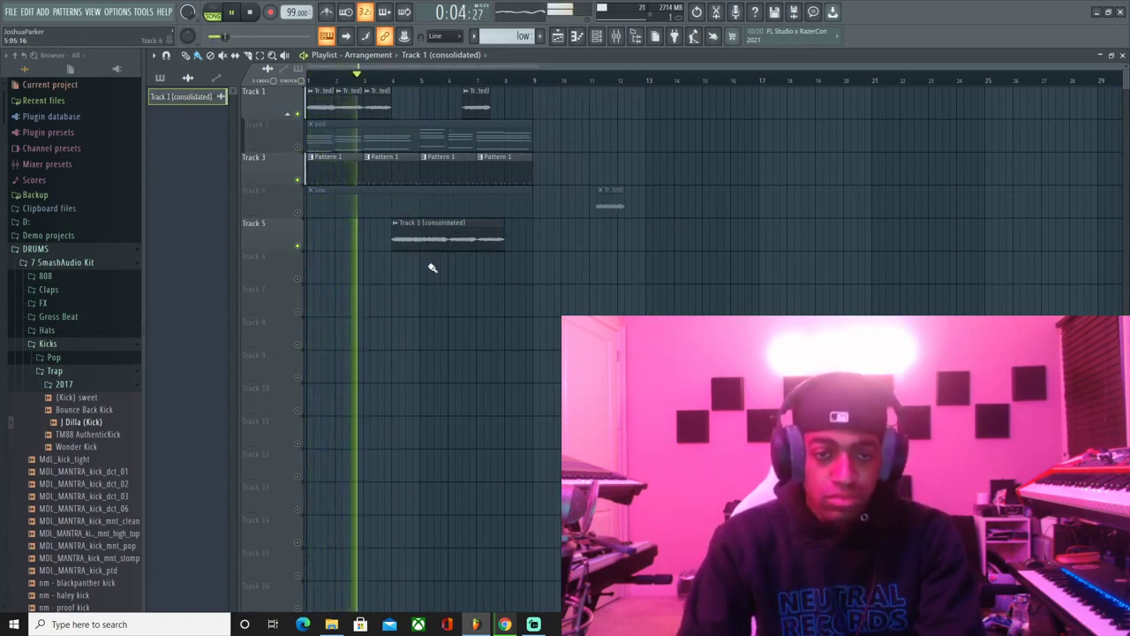
pyautogui.moveTo(350, 109); pyautogui.dragTo(408, 109)
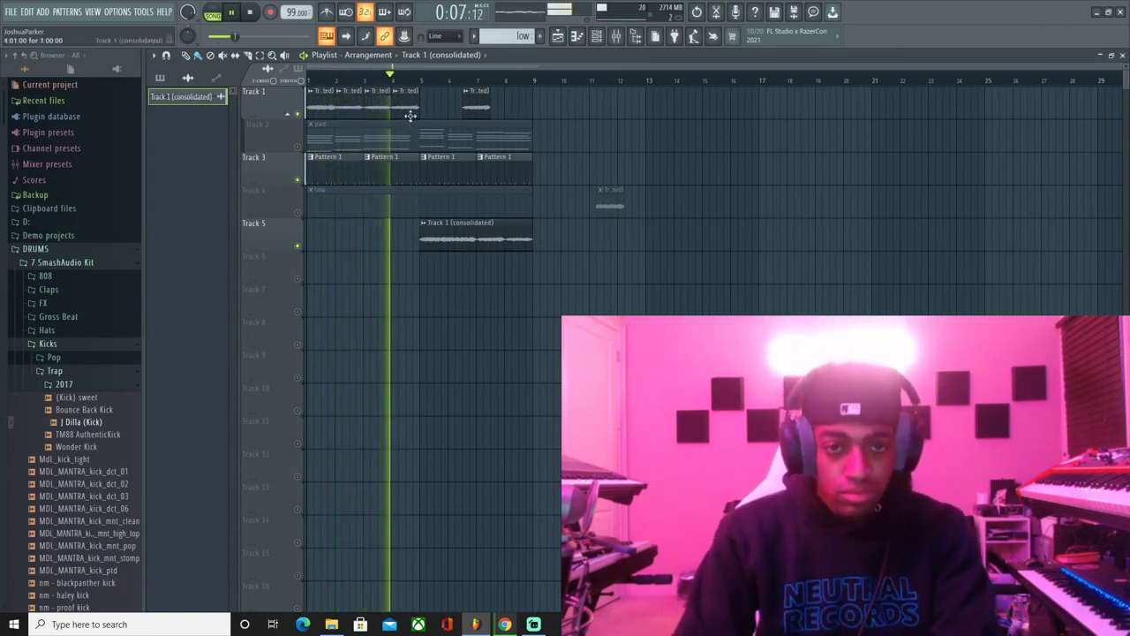
# - Trim the start of the Track 5 clip until two bars remain and move it to bar 4 on Track 1, replacing the slice there
pyautogui.moveTo(456, 230); pyautogui.dragTo(429, 245)
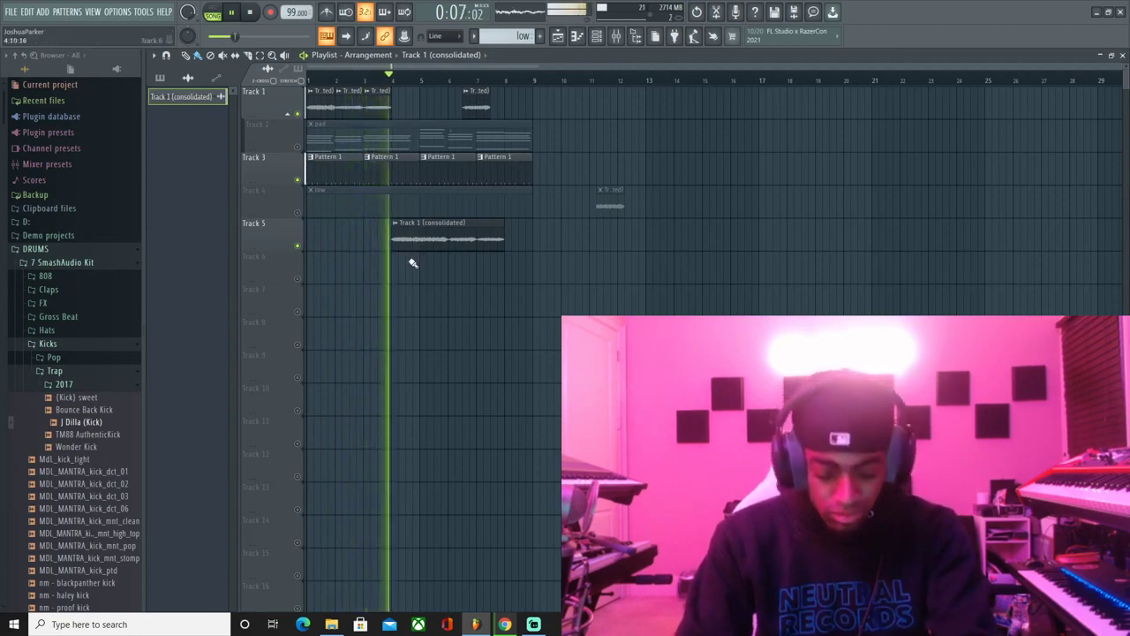
pyautogui.press('space')
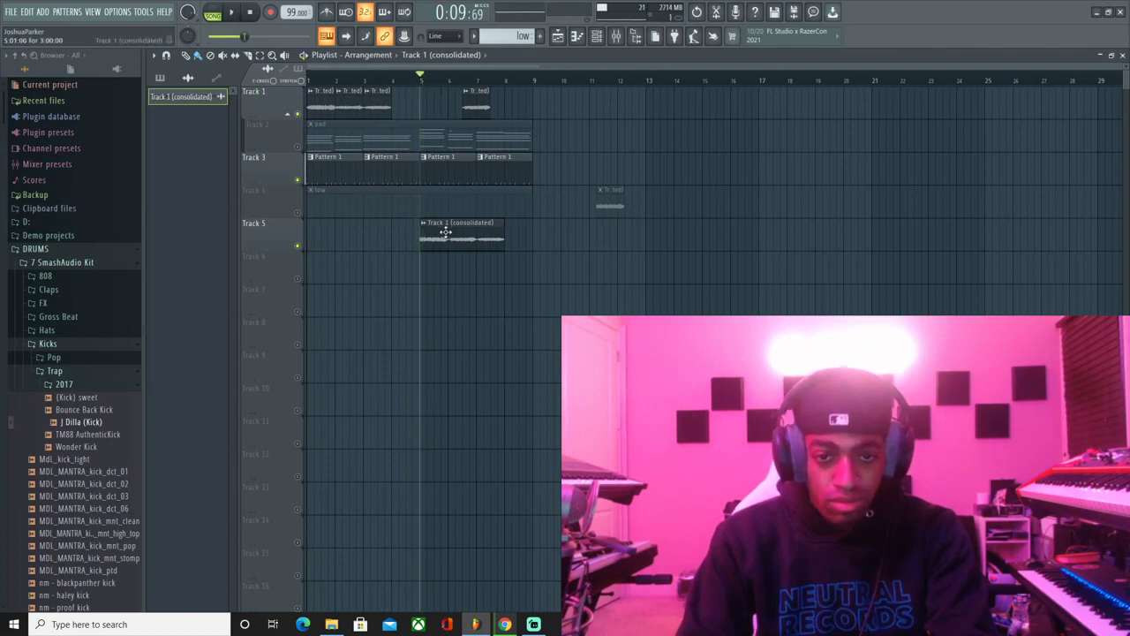
pyautogui.press('space')
pyautogui.moveTo(434, 231); pyautogui.dragTo(400, 245)
pyautogui.click(252, 12)
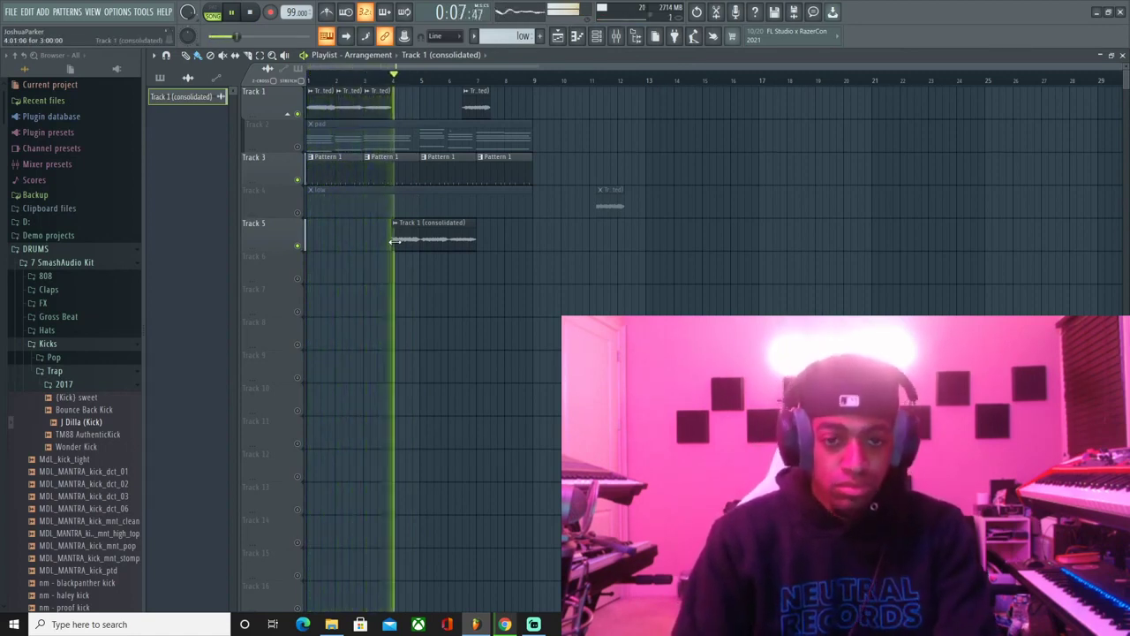
pyautogui.press('space')
pyautogui.moveTo(426, 249); pyautogui.dragTo(401, 116)
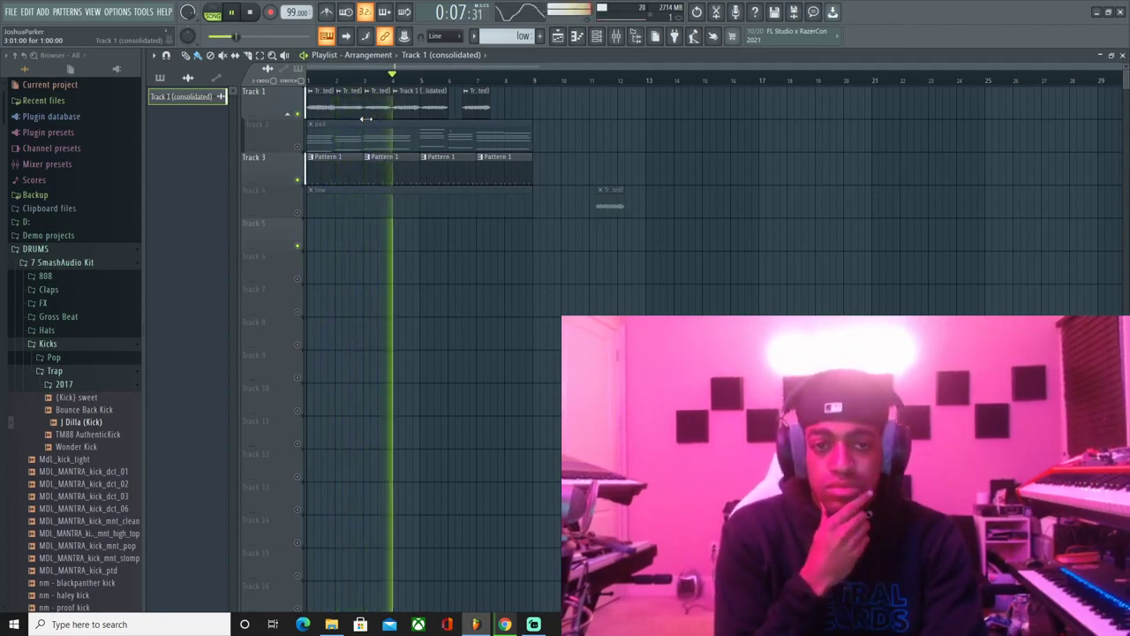
pyautogui.rightClick(444, 110)
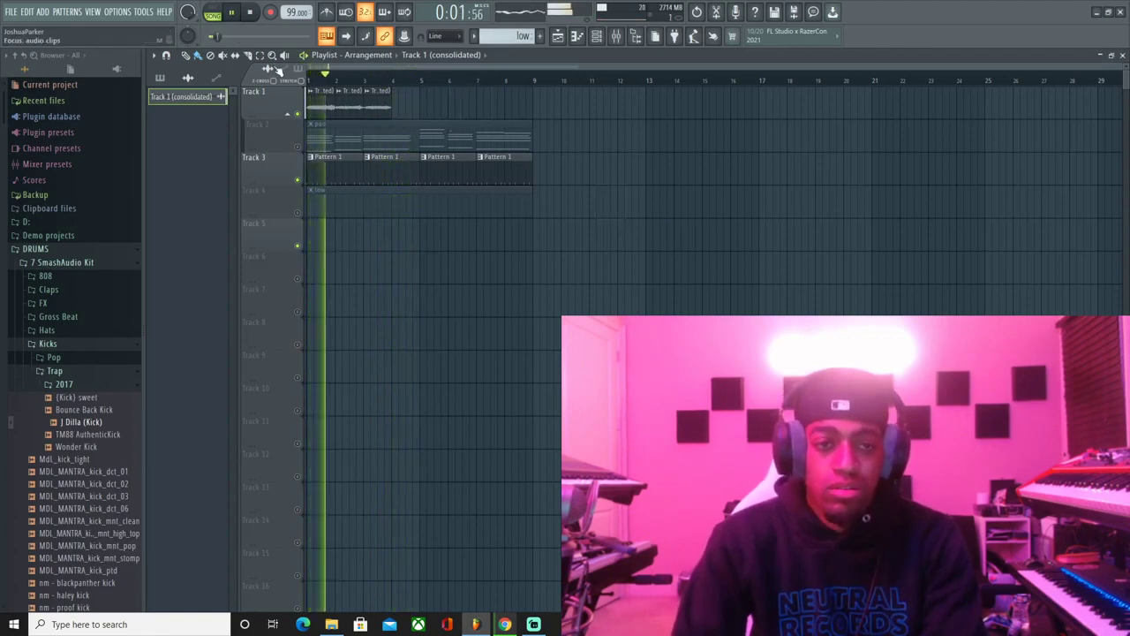
pyautogui.moveTo(425, 110); pyautogui.dragTo(448, 109)
pyautogui.press('space')
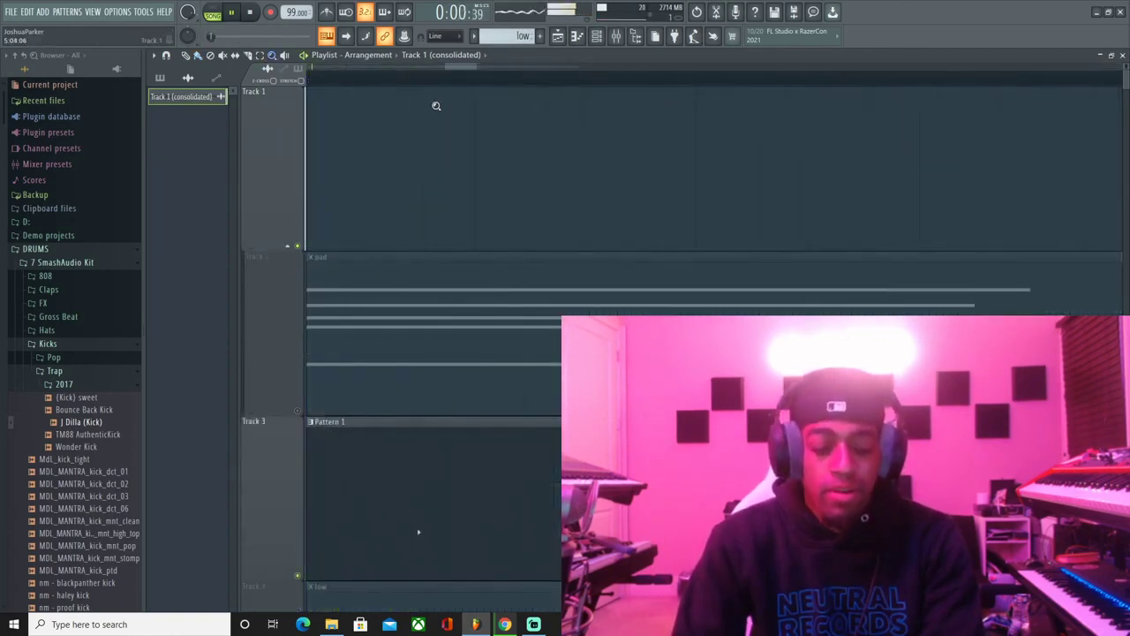
pyautogui.hotkey('ctrl', 'z')
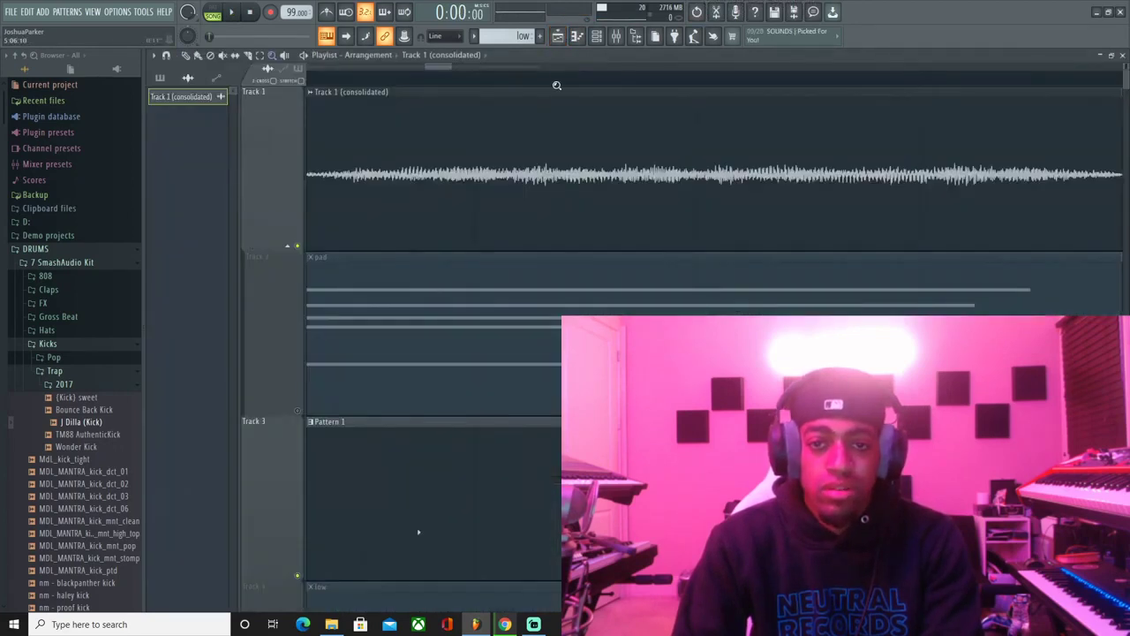
# - Reduce Track 1 to a four-bar loop by removing the mid-bar 6 slice and excess audio, and duplicate the loop at bar 5
pyautogui.scroll(-5, 557, 85)
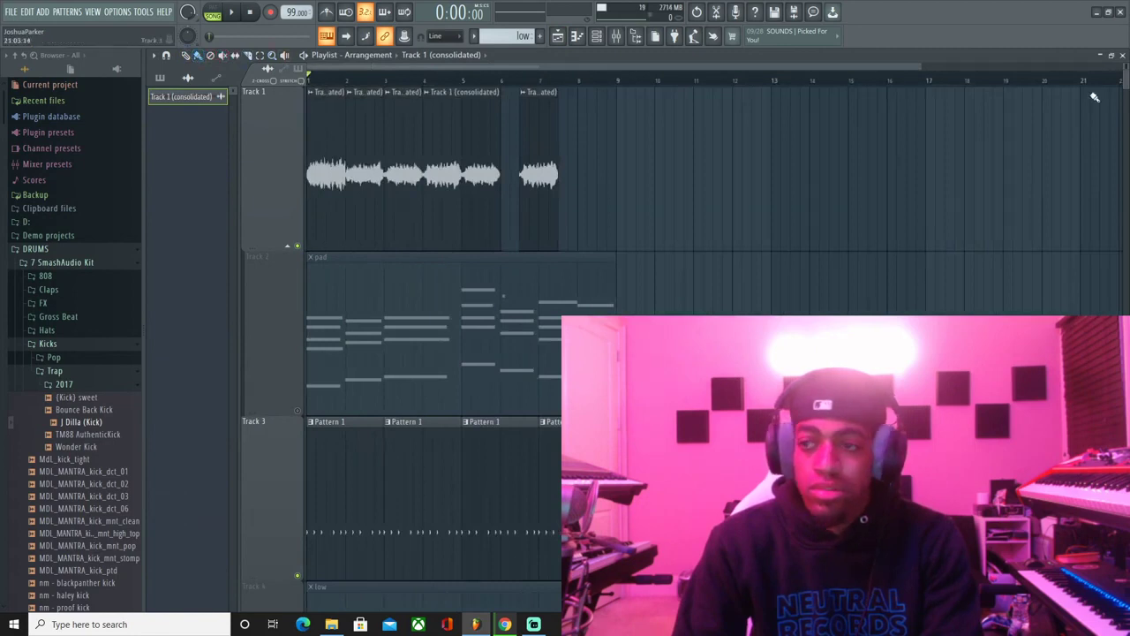
pyautogui.moveTo(1125, 64); pyautogui.dragTo(1126, 86)
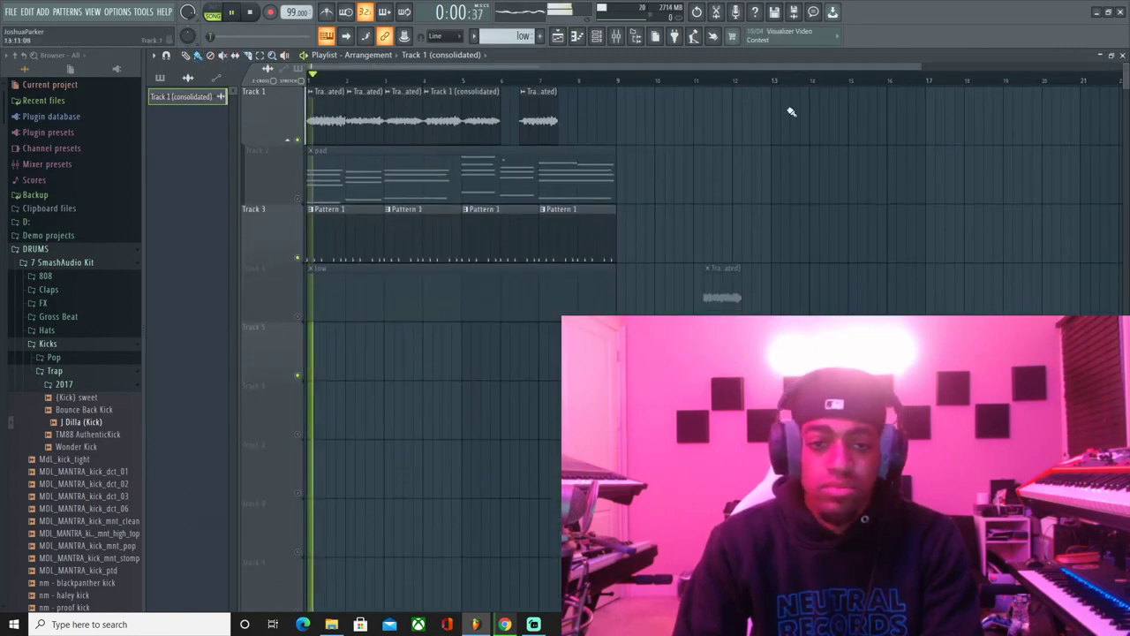
pyautogui.rightClick(530, 123)
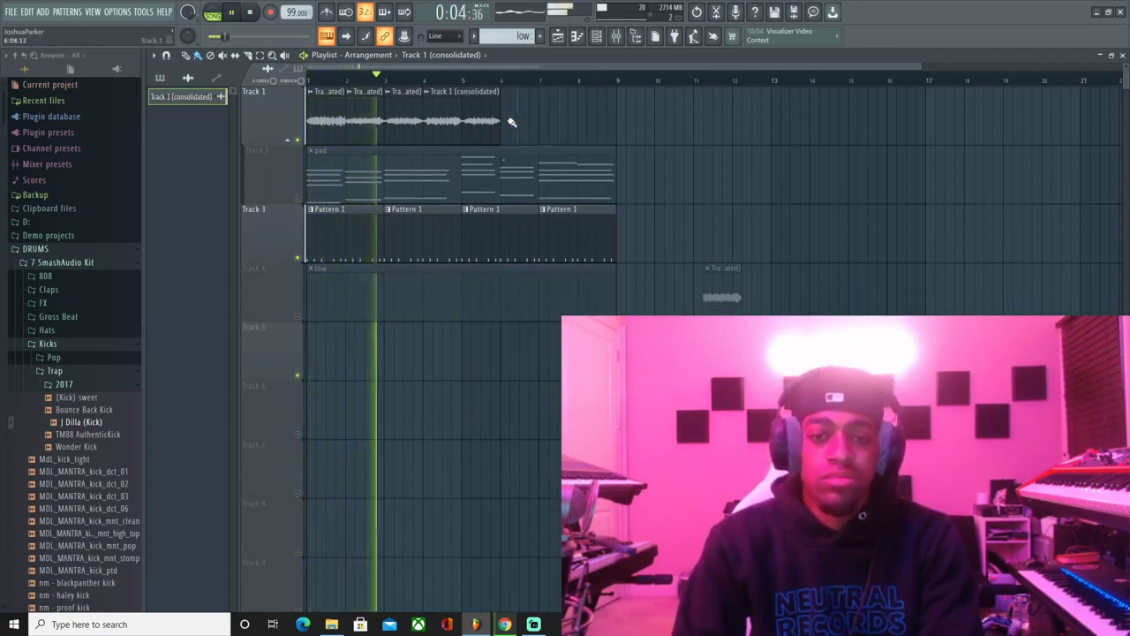
pyautogui.moveTo(501, 124)
pyautogui.mouseDown()
pyautogui.moveTo(465, 134)
pyautogui.moveTo(264, 93)
pyautogui.mouseUp()
pyautogui.click(197, 56)
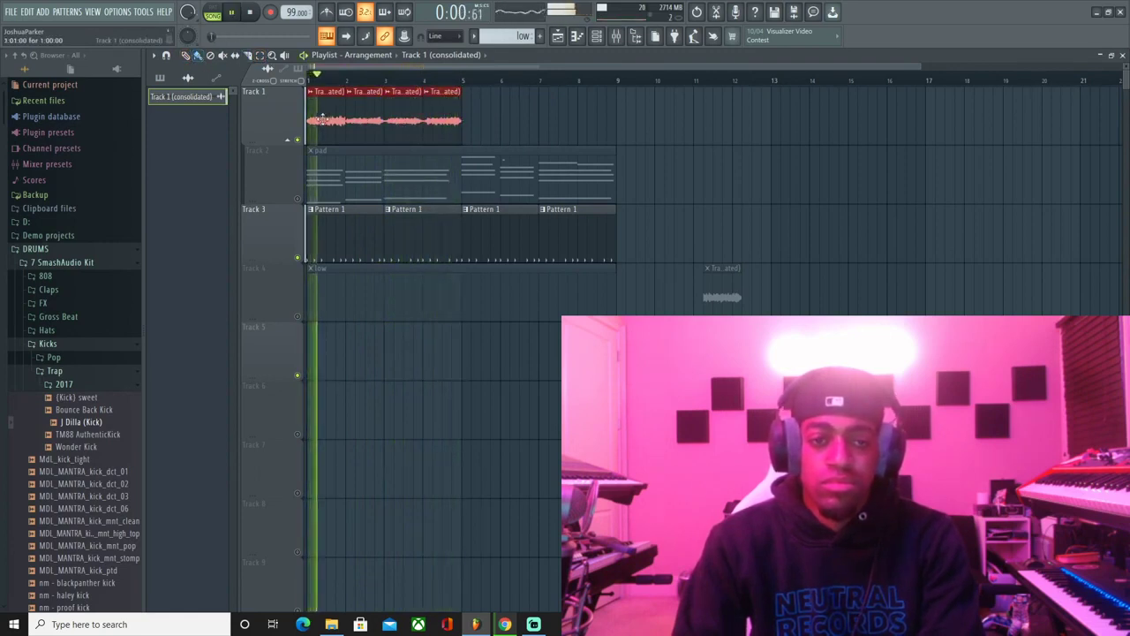
pyautogui.moveTo(322, 120); pyautogui.dragTo(467, 121)
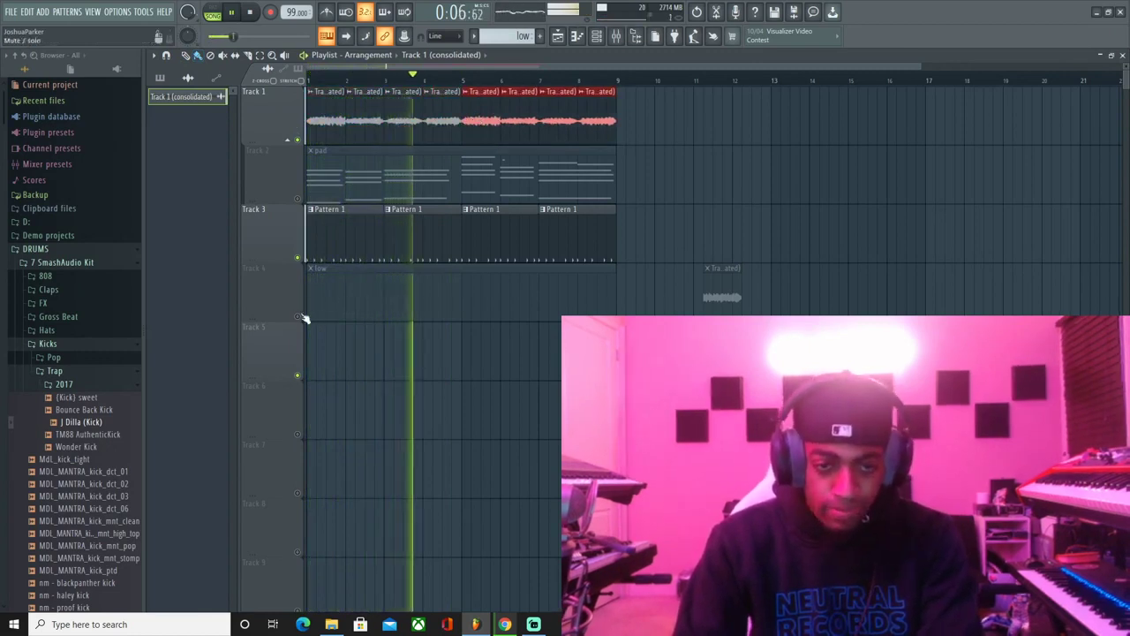
# - Show all channels in the Channel rack and look through the plugins that can be inserted at the Omnisphere channel
pyautogui.press('F6')
pyautogui.click(329, 275)
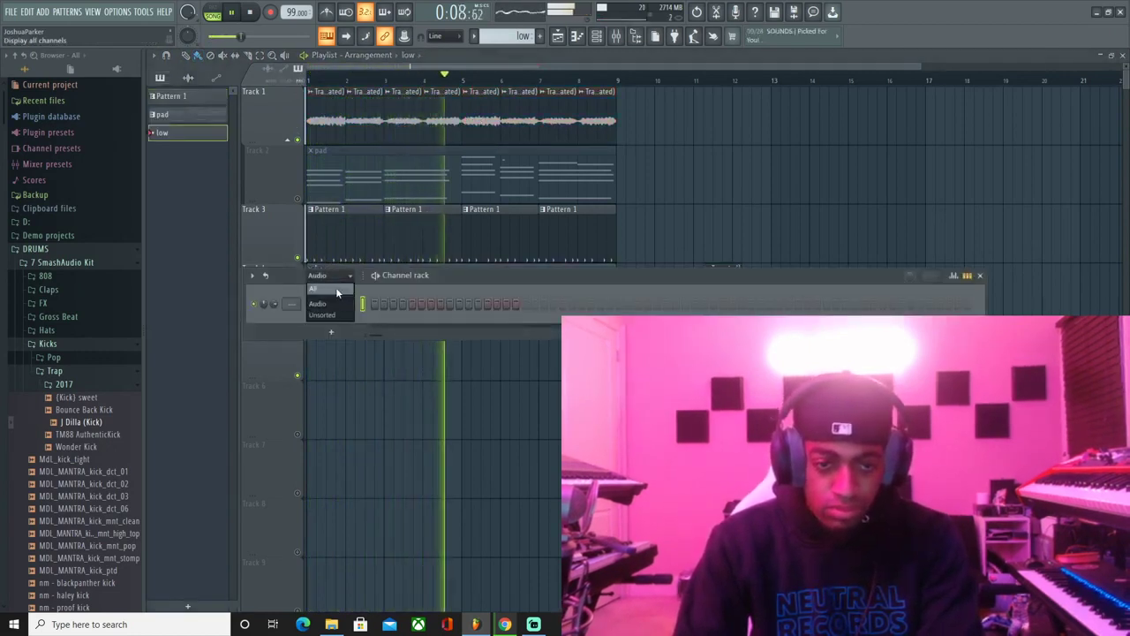
pyautogui.click(336, 292)
pyautogui.rightClick(356, 301)
pyautogui.moveTo(436, 385)
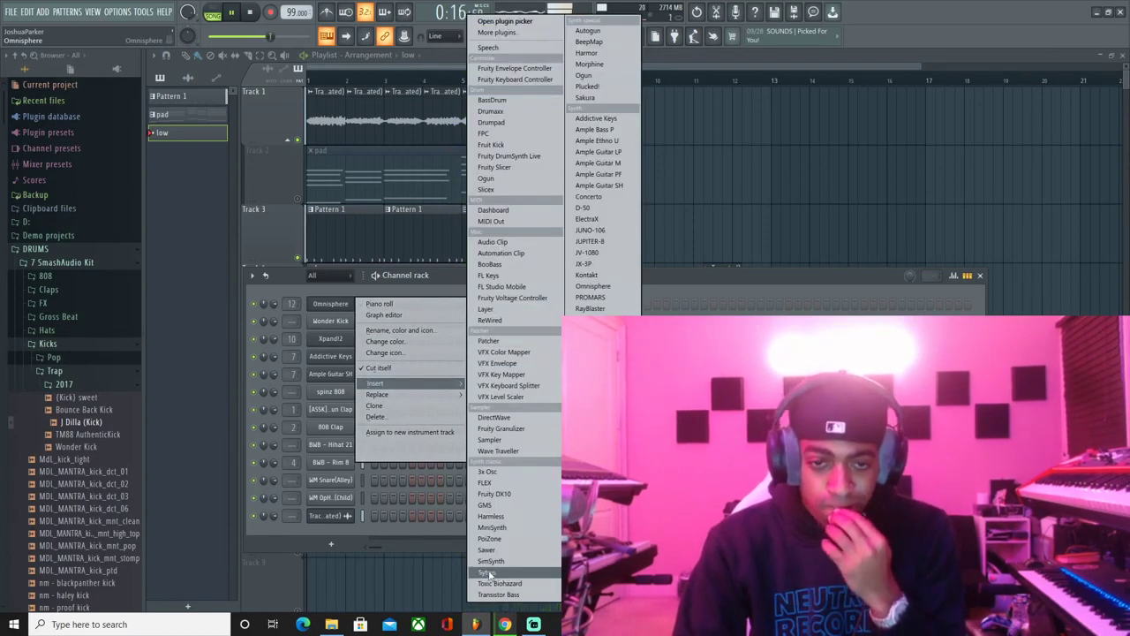
pyautogui.click(721, 276)
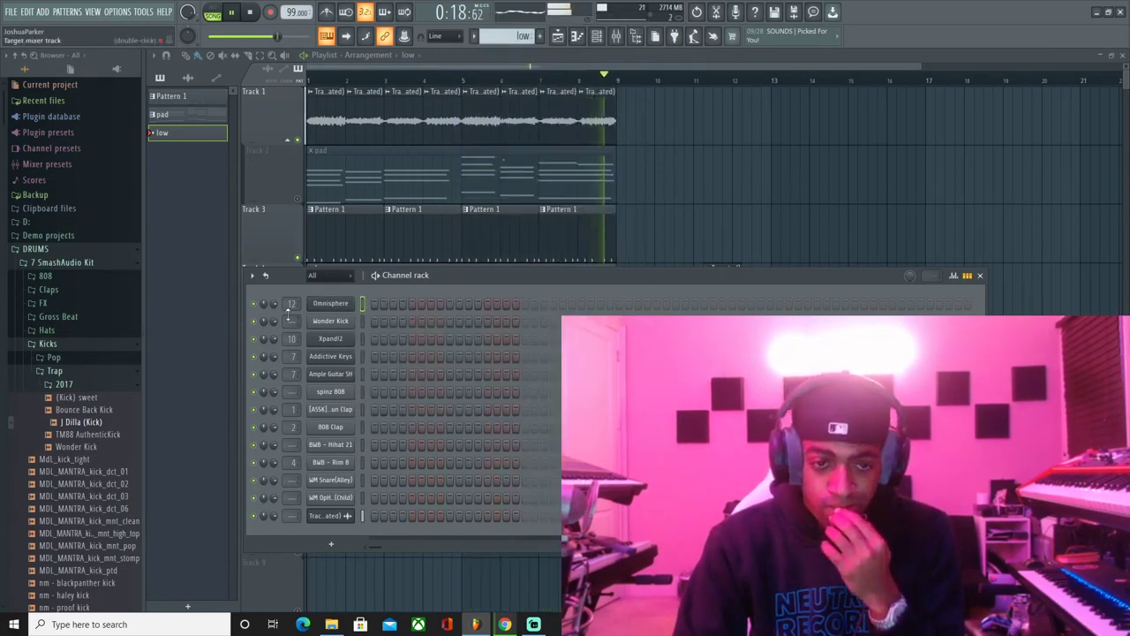
# - Add Fruity Parametric EQ 2 to the Omnisphere mixer track and pull its high cut down so only the lows pass
pyautogui.click(634, 37)
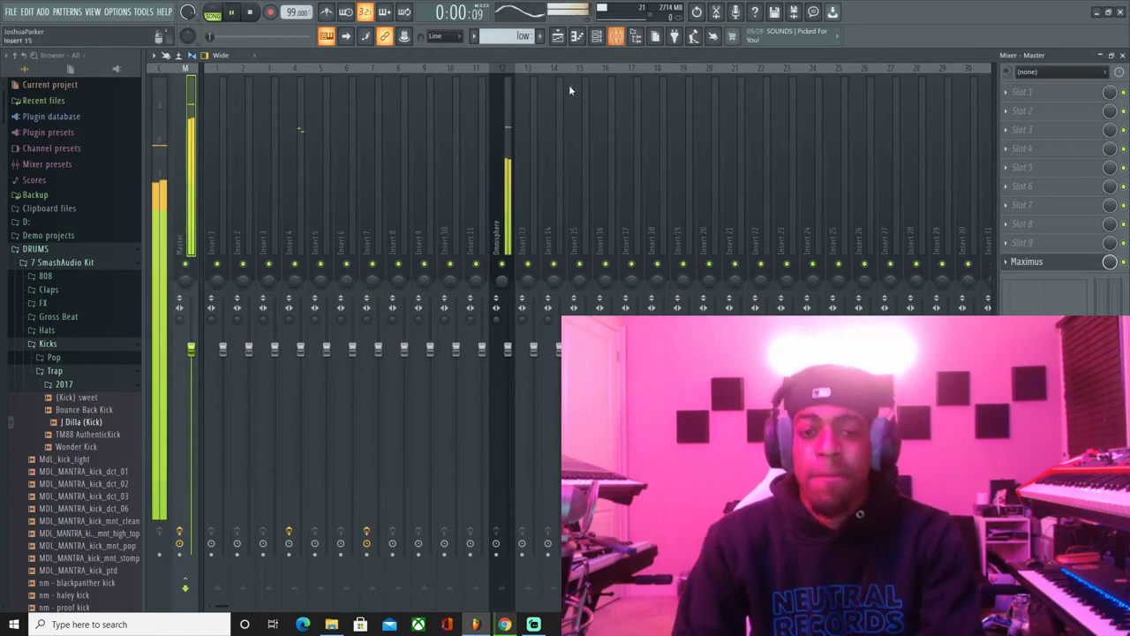
pyautogui.click(1015, 93)
pyautogui.moveTo(1015, 106)
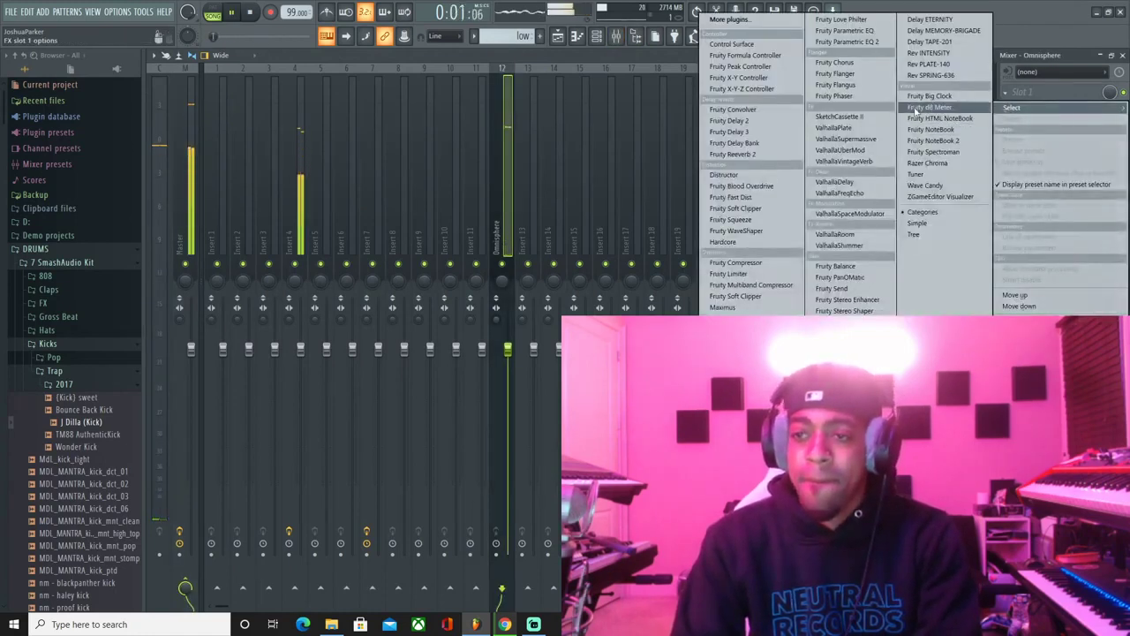
pyautogui.click(848, 41)
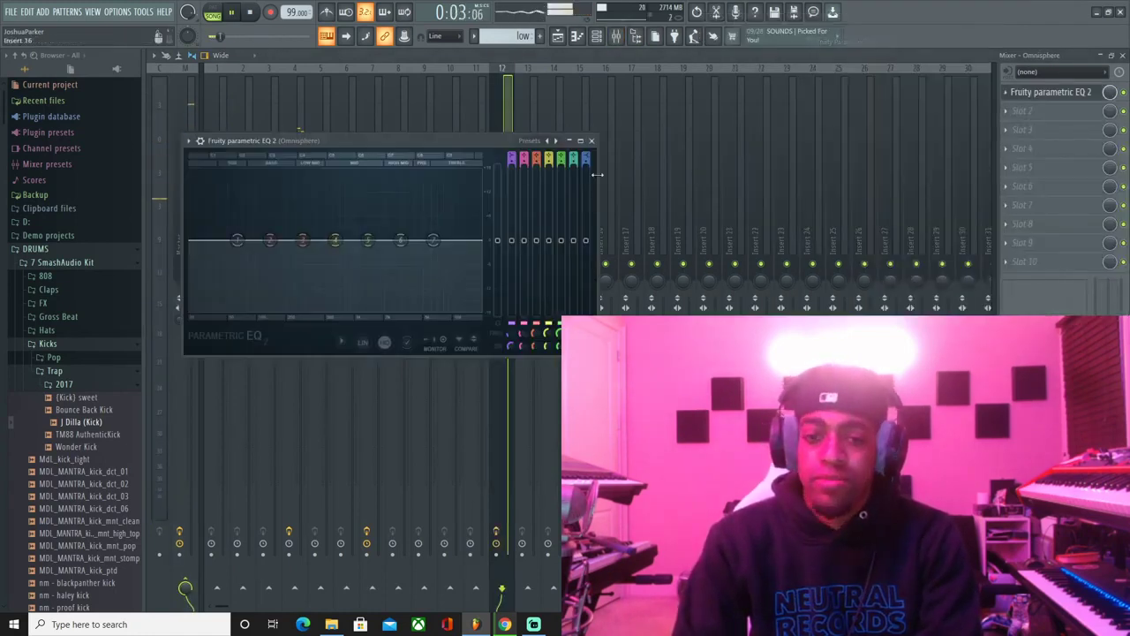
pyautogui.moveTo(480, 240); pyautogui.dragTo(279, 240)
# - Solo Track 1 in the Playlist and consolidate its eight bars of slices into a single audio clip, clearing away the leftover plugin windows
pyautogui.click(576, 36)
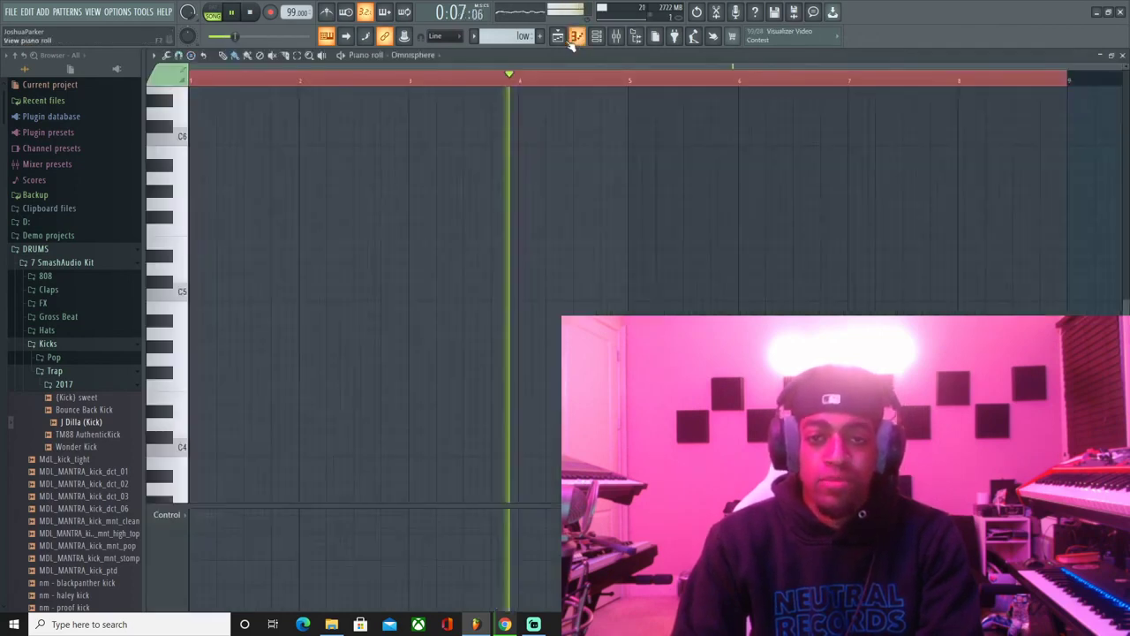
pyautogui.click(558, 36)
pyautogui.rightClick(299, 140)
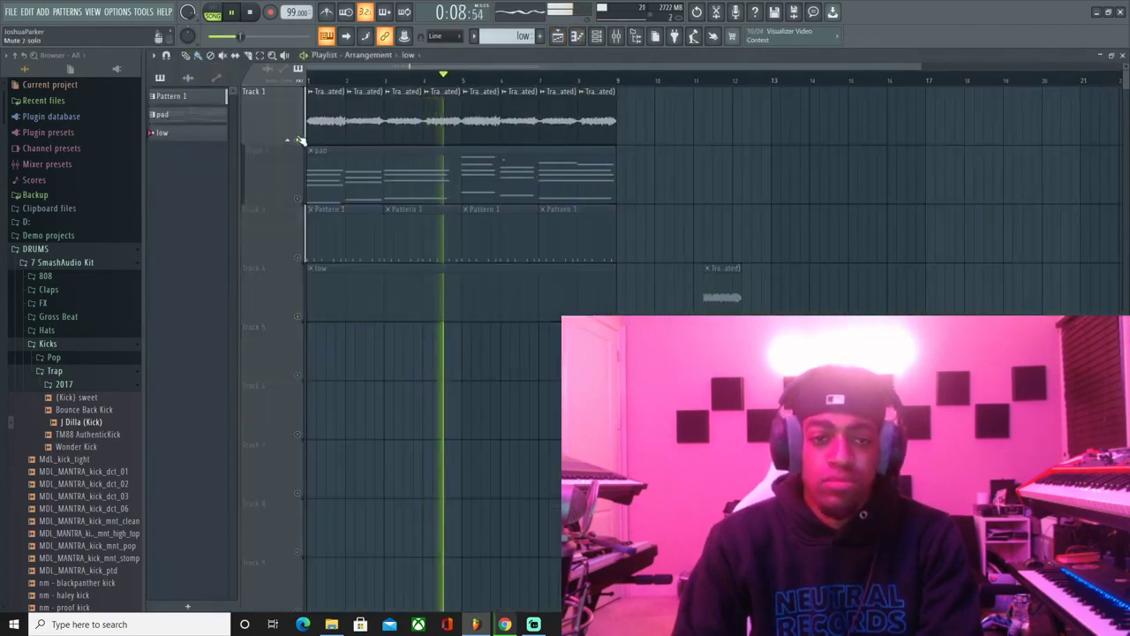
pyautogui.rightClick(286, 90)
pyautogui.click(386, 265)
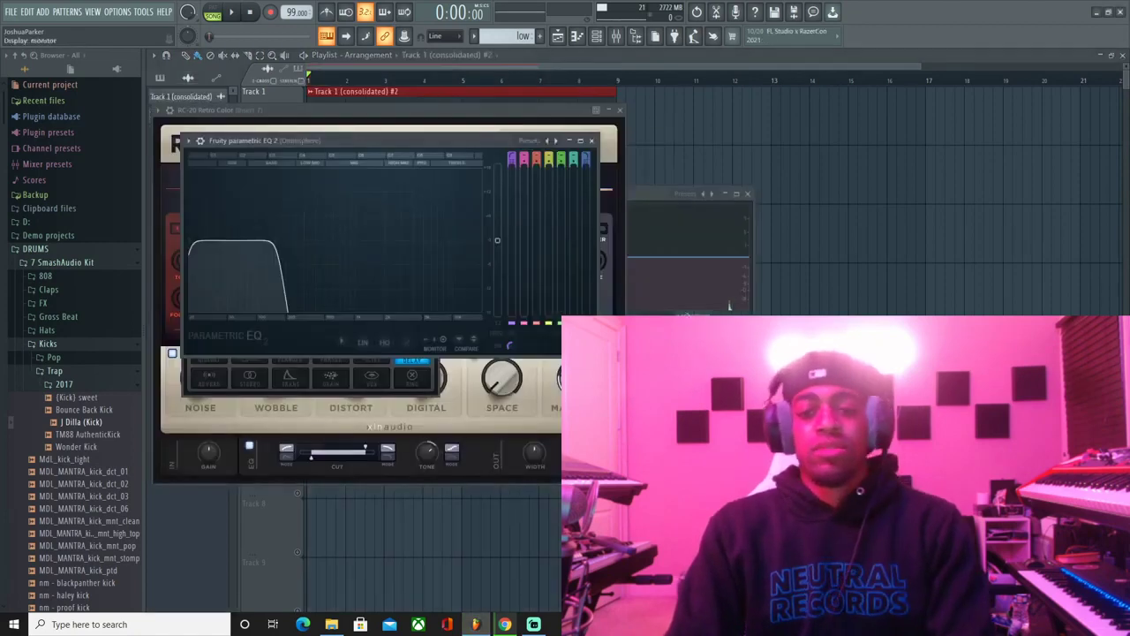
pyautogui.moveTo(636, 186)
pyautogui.mouseDown()
pyautogui.moveTo(308, 150)
pyautogui.moveTo(571, 181)
pyautogui.moveTo(633, 174)
pyautogui.mouseUp()
pyautogui.hotkey('ctrl', 'z')
# - Set the new consolidated clip's time-stretching mode to Auto, reset its pitch shift and play it back
pyautogui.press('space')
pyautogui.doubleClick(450, 129)
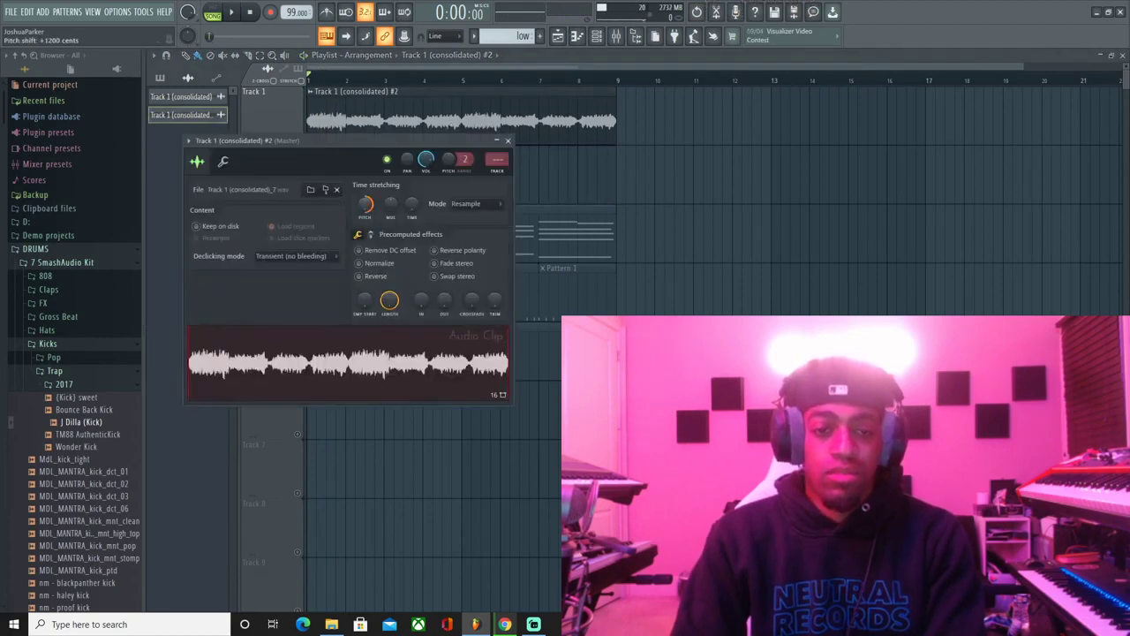
pyautogui.rightClick(837, 290)
pyautogui.press('space')
pyautogui.doubleClick(366, 113)
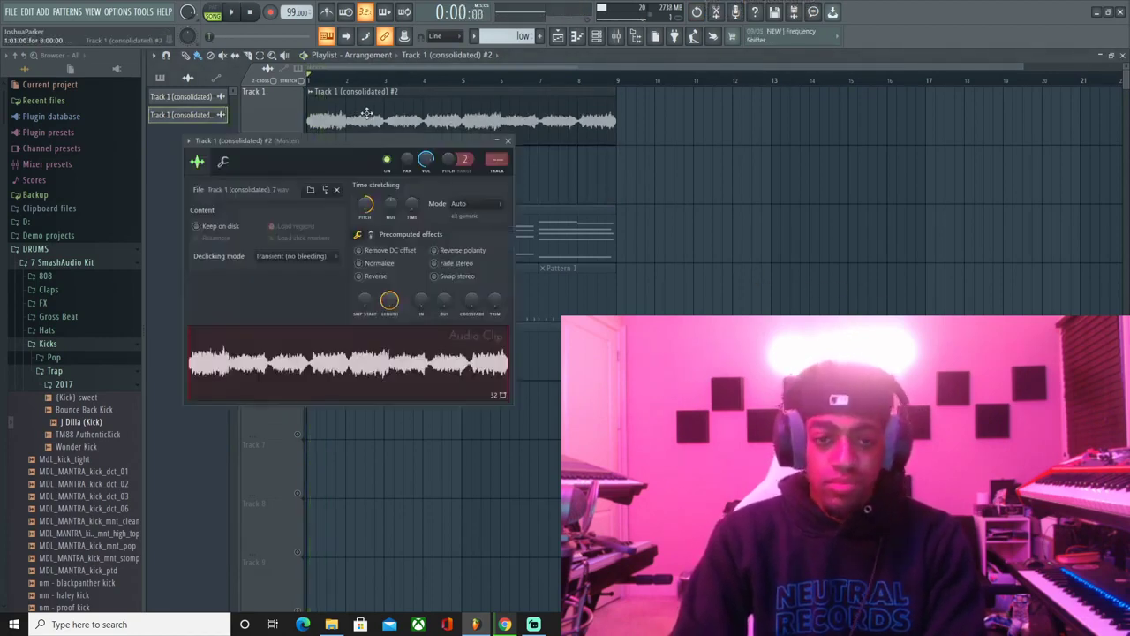
pyautogui.rightClick(361, 206)
pyautogui.click(393, 211)
pyautogui.rightClick(716, 182)
pyautogui.press('space')
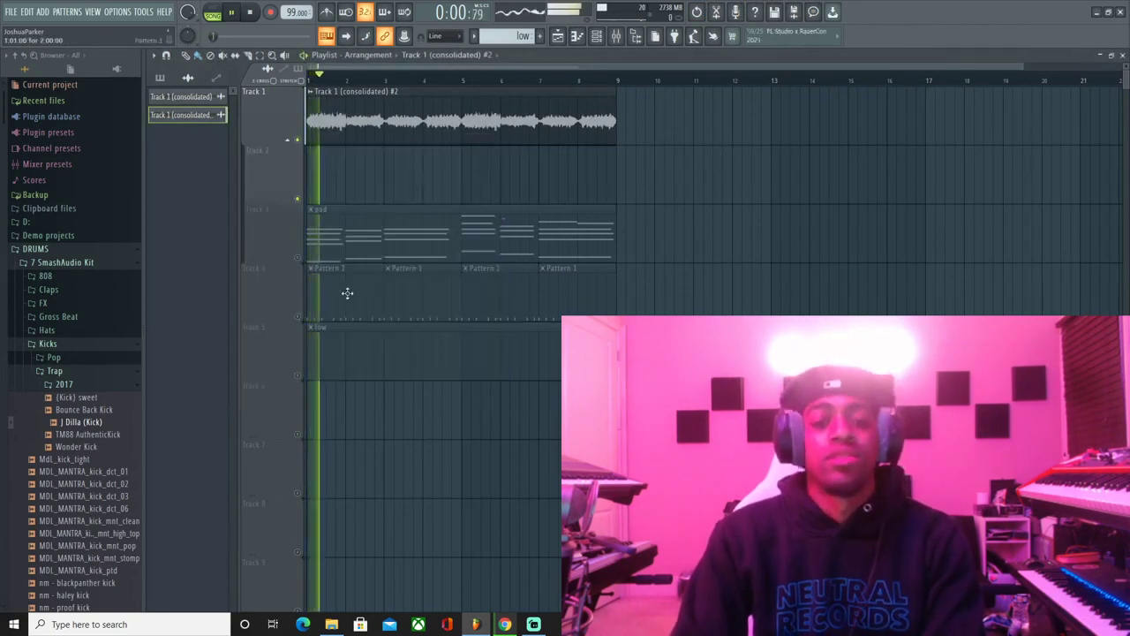
# - Move the four Pattern 1 drum clips from Track 4 up to Track 2, keeping their bar positions
pyautogui.moveTo(326, 300); pyautogui.dragTo(315, 176)
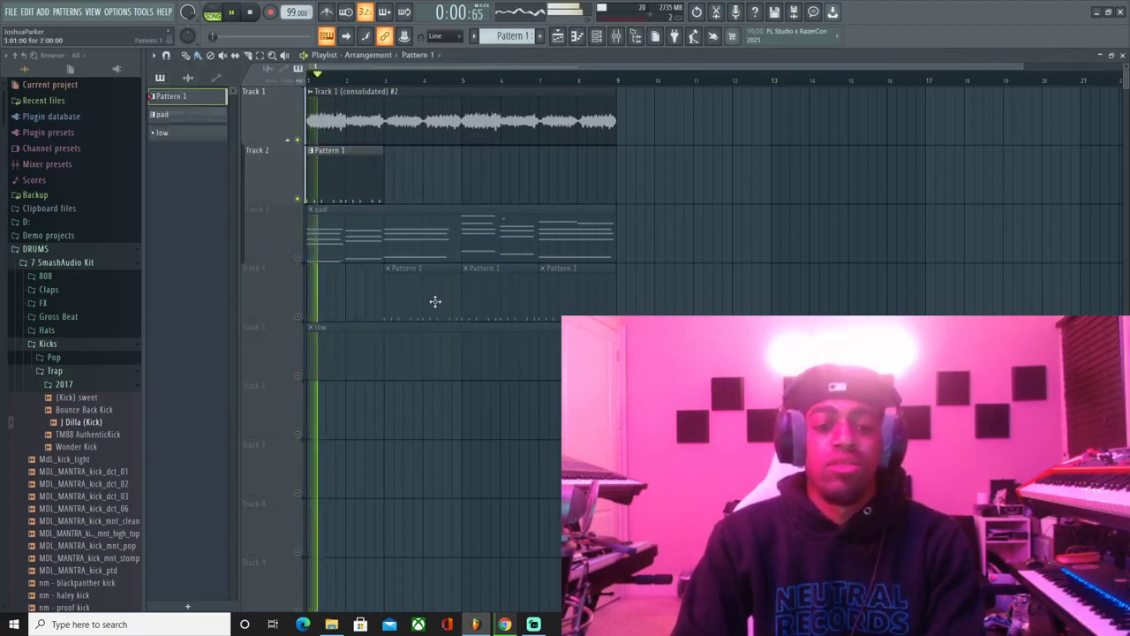
pyautogui.moveTo(434, 300); pyautogui.dragTo(413, 161)
pyautogui.moveTo(495, 282); pyautogui.dragTo(497, 158)
pyautogui.moveTo(597, 308); pyautogui.dragTo(582, 169)
# - Delete the pad clip from Track 3, unmute that track and move the low pattern onto it
pyautogui.rightClick(547, 235)
pyautogui.click(298, 258)
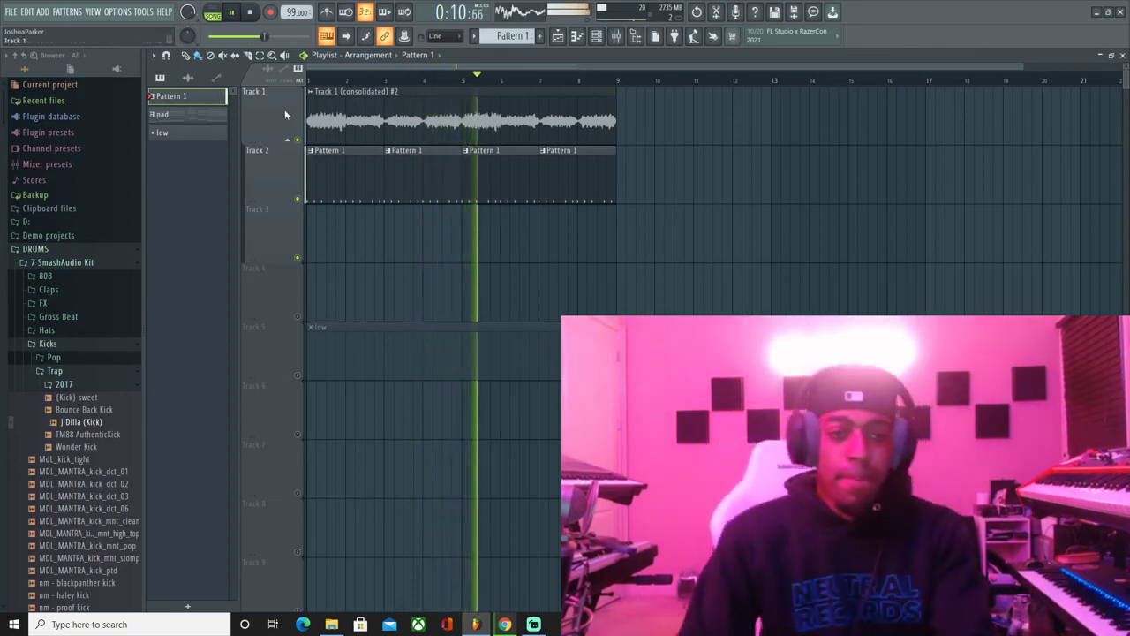
pyautogui.moveTo(351, 361); pyautogui.dragTo(330, 189)
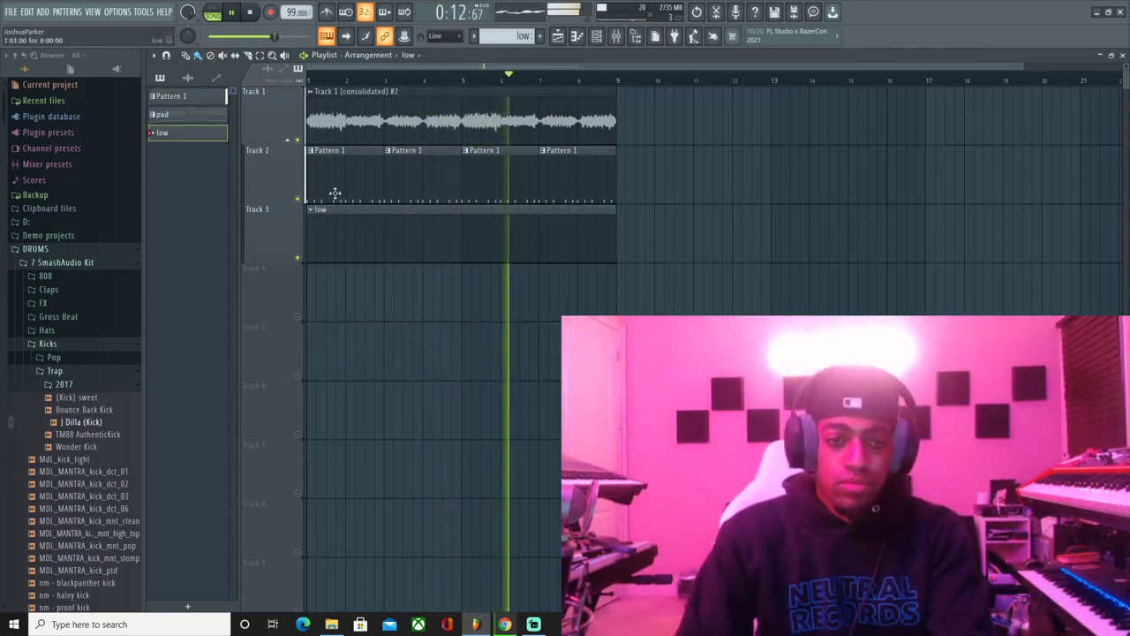
# - Route the Track 1 (consolidated) #2 clip to mixer insert 15 and open that insert in the mixer
pyautogui.doubleClick(329, 95)
pyautogui.moveTo(497, 160); pyautogui.dragTo(497, 128)
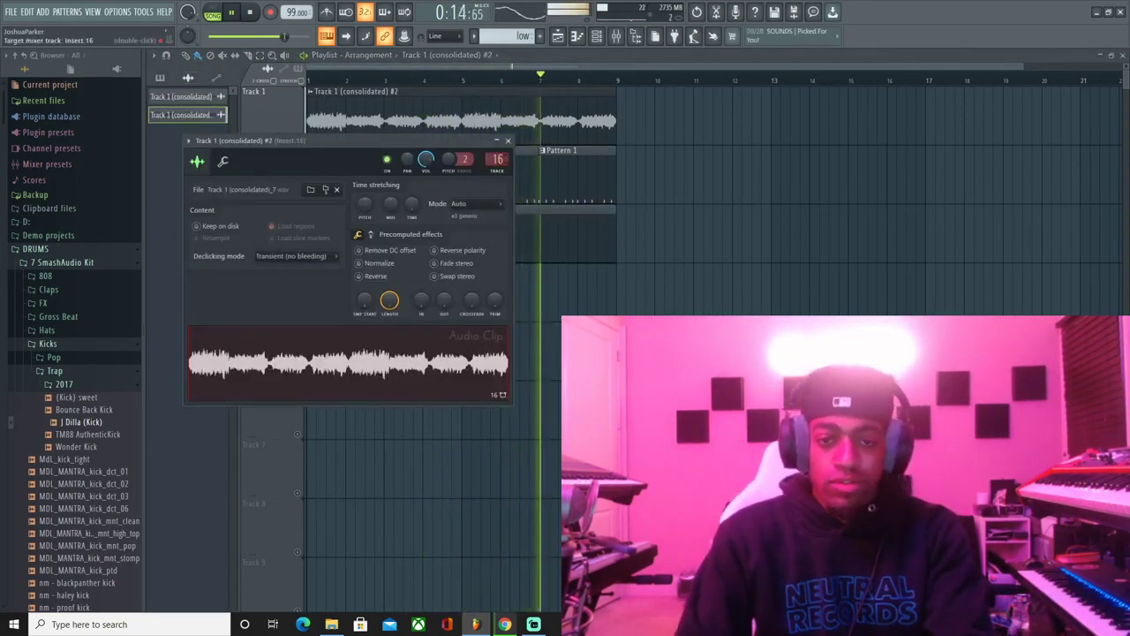
pyautogui.scroll(1, 497, 160)
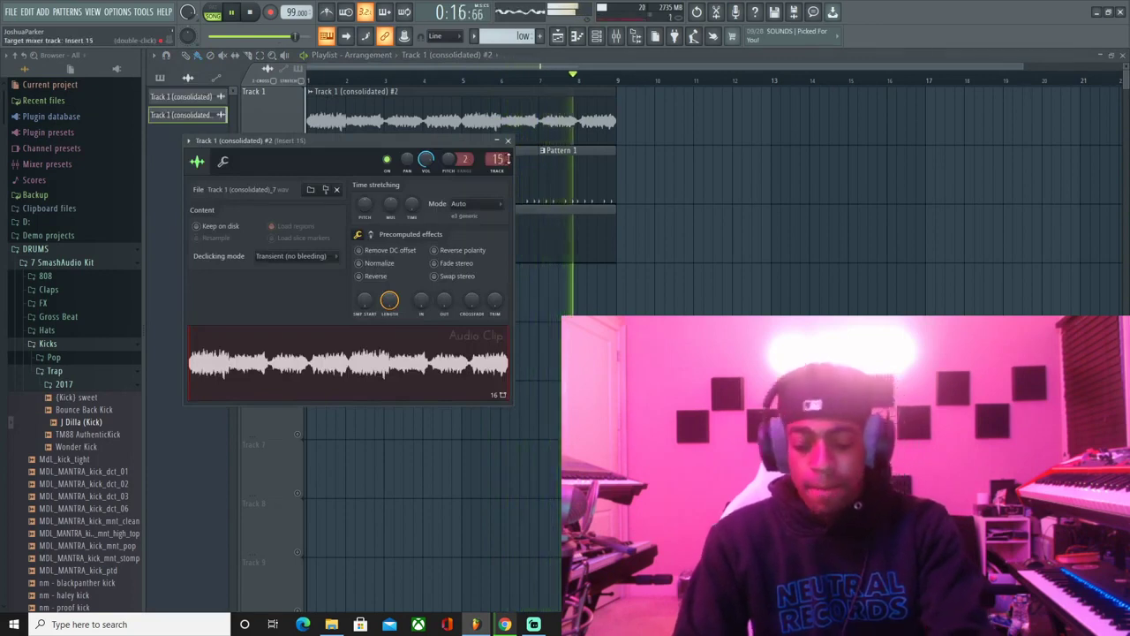
pyautogui.doubleClick(502, 164)
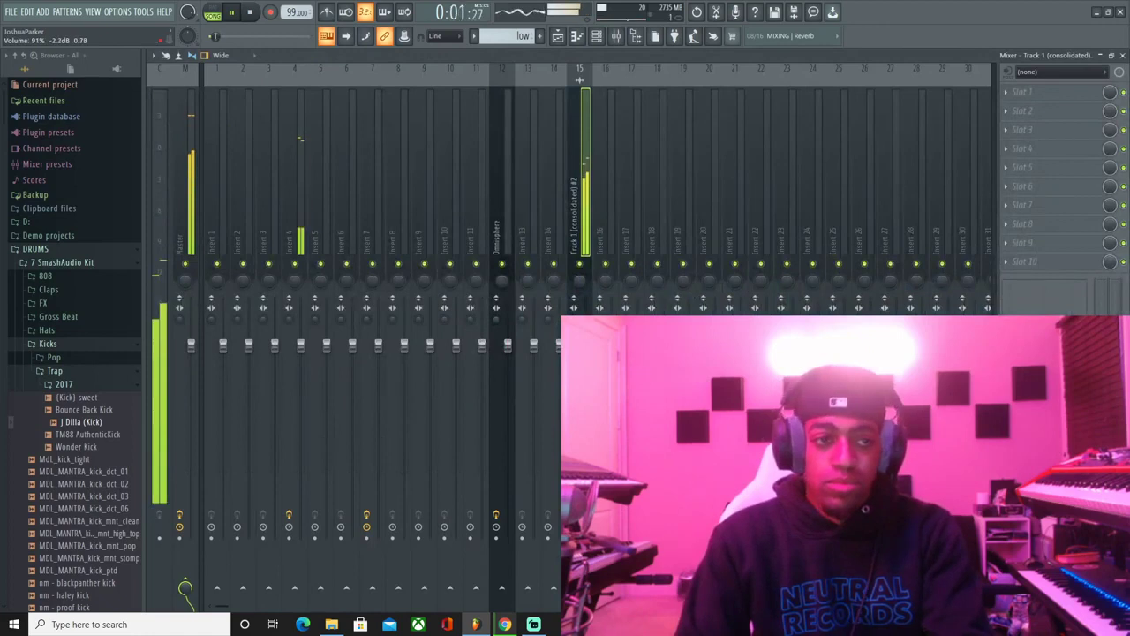
# - Add Fruity Parametric EQ 2 with the 20Hz - 18kHz cut preset to insert 15, raising the low cut and lowering the high cut
pyautogui.click(1024, 95)
pyautogui.moveTo(1012, 107)
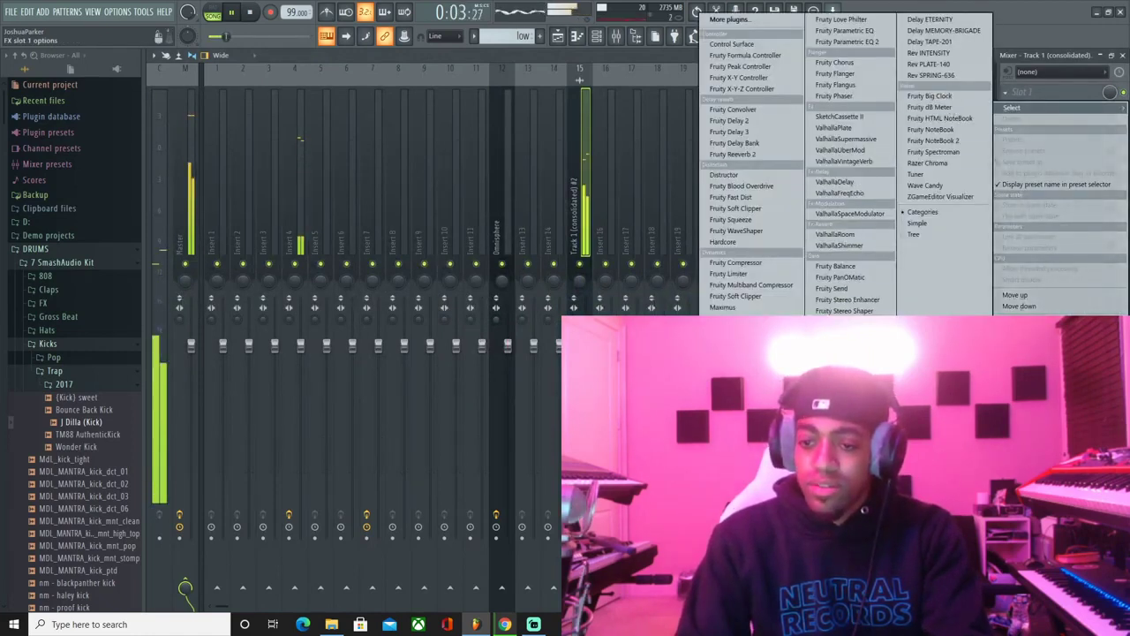
pyautogui.click(860, 42)
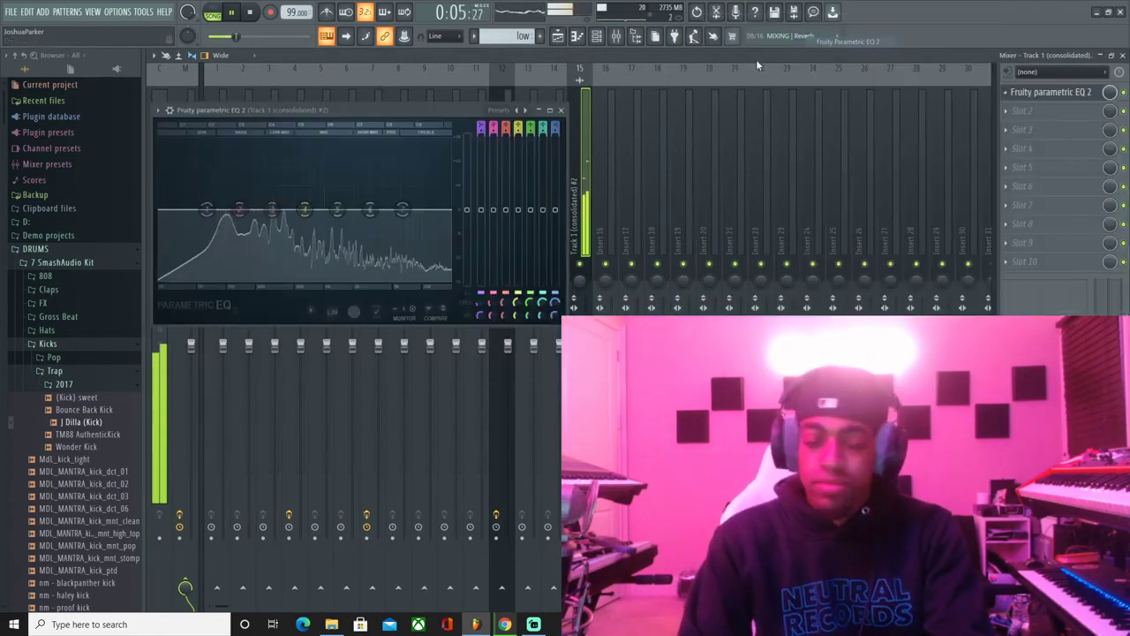
pyautogui.click(526, 110)
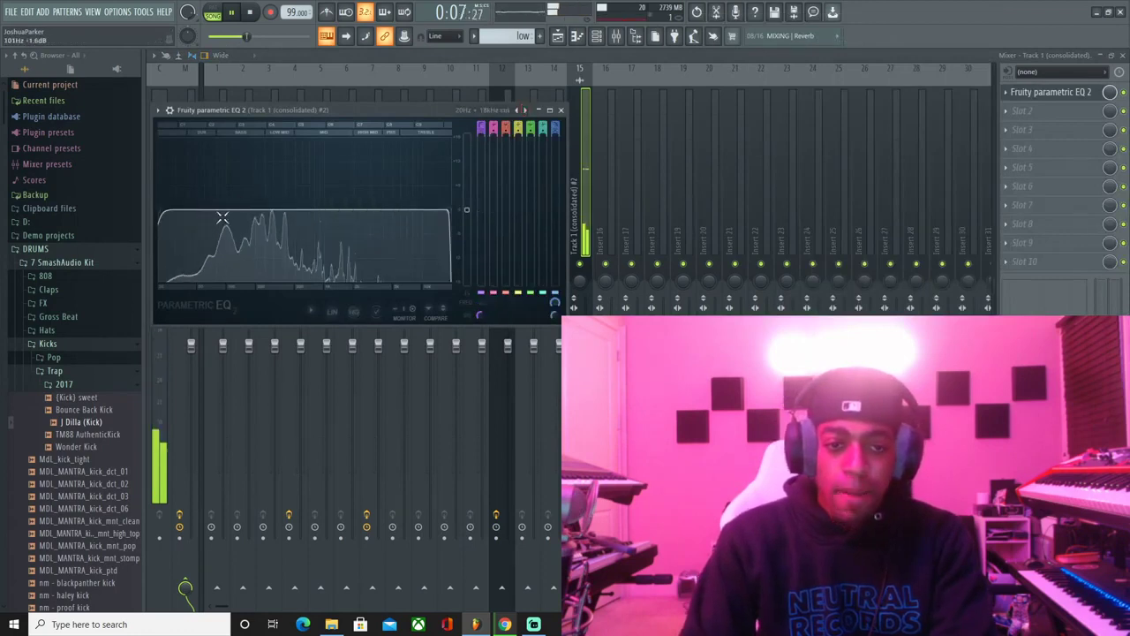
pyautogui.moveTo(165, 211); pyautogui.dragTo(214, 210)
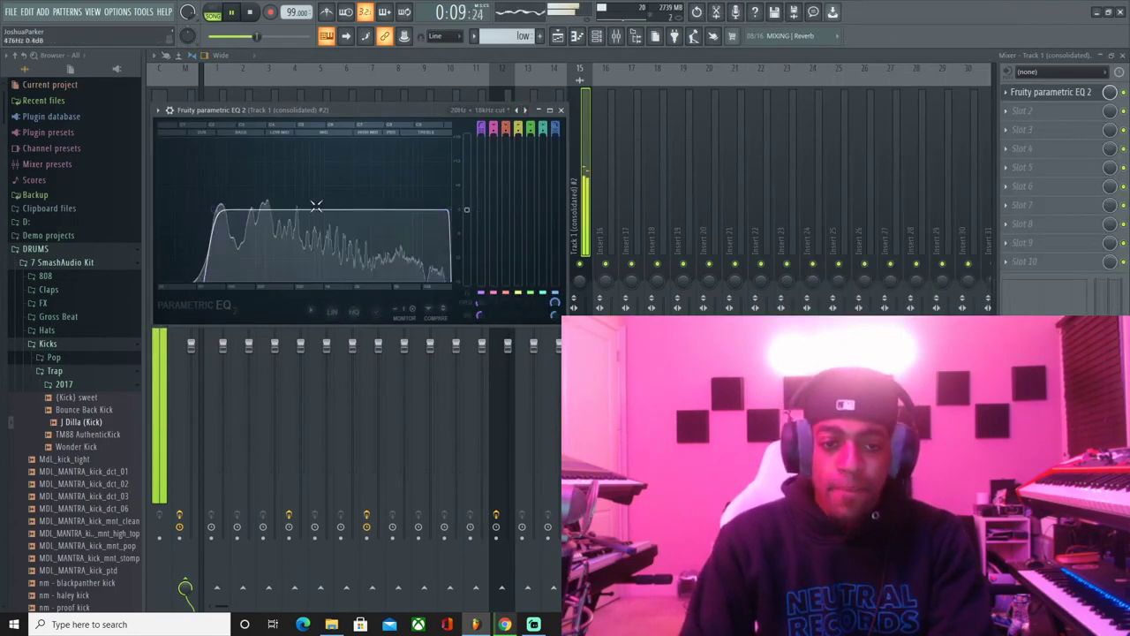
pyautogui.moveTo(447, 212); pyautogui.dragTo(434, 212)
# - Add ValhallaVintageVerb to the second effect slot of insert 15 and lower its mix to 15.2 %
pyautogui.click(1021, 110)
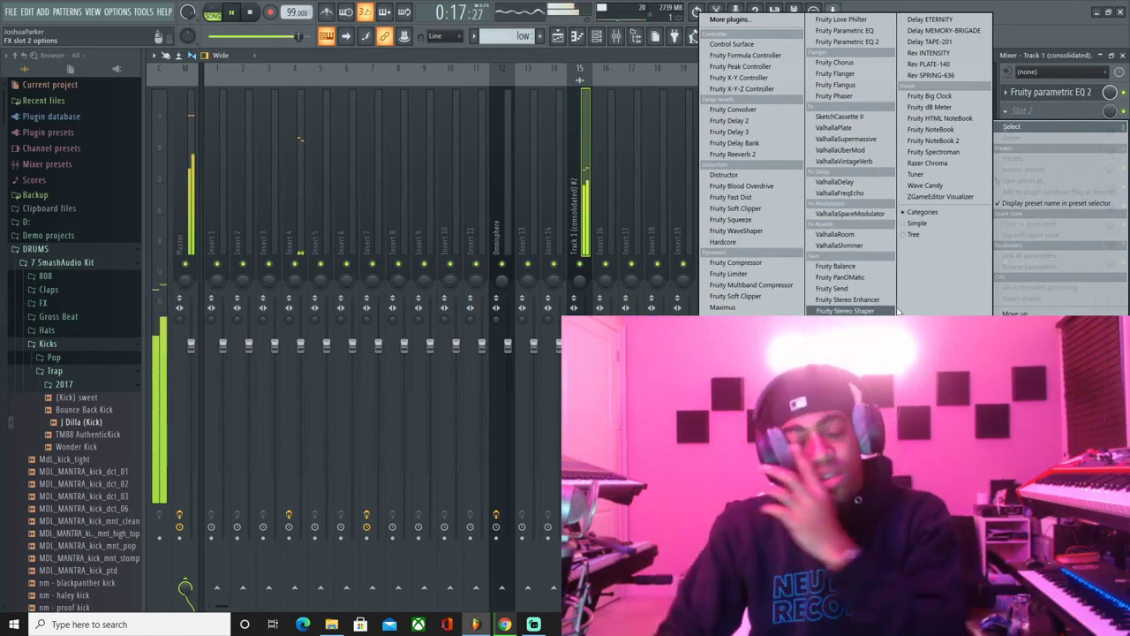
pyautogui.click(891, 167)
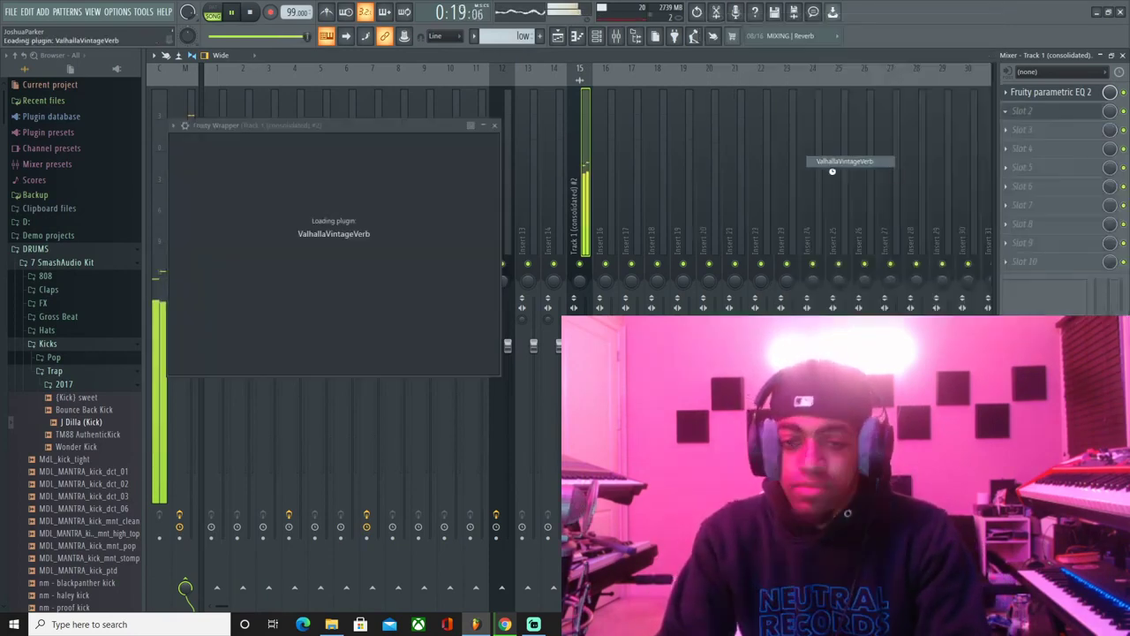
pyautogui.moveTo(204, 224); pyautogui.dragTo(200, 296)
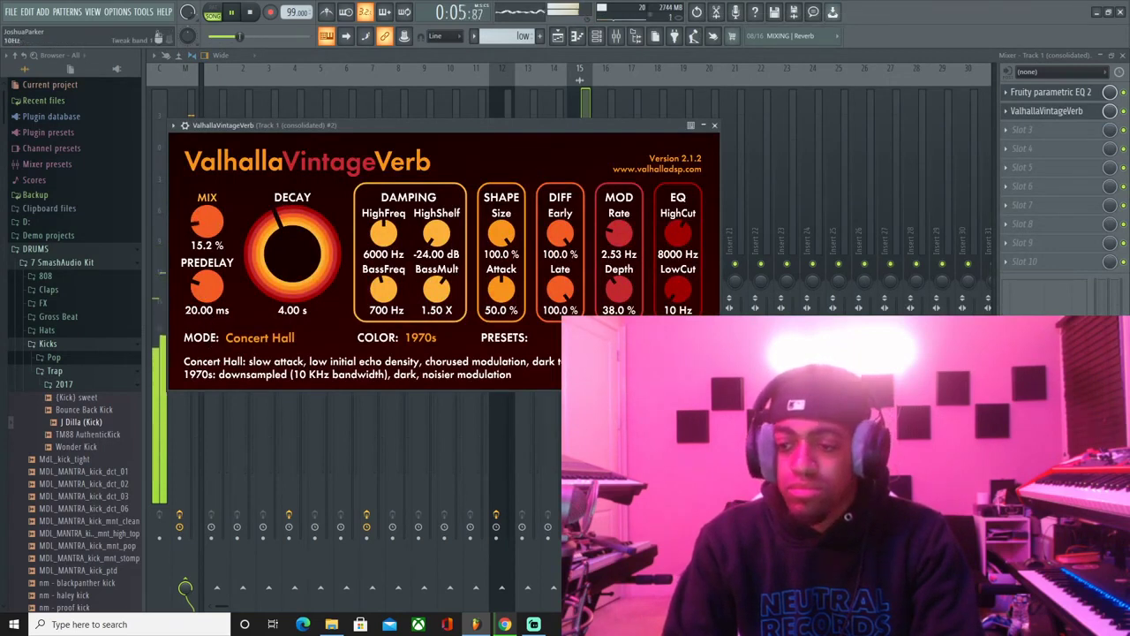
pyautogui.moveTo(1012, 316); pyautogui.dragTo(1012, 324)
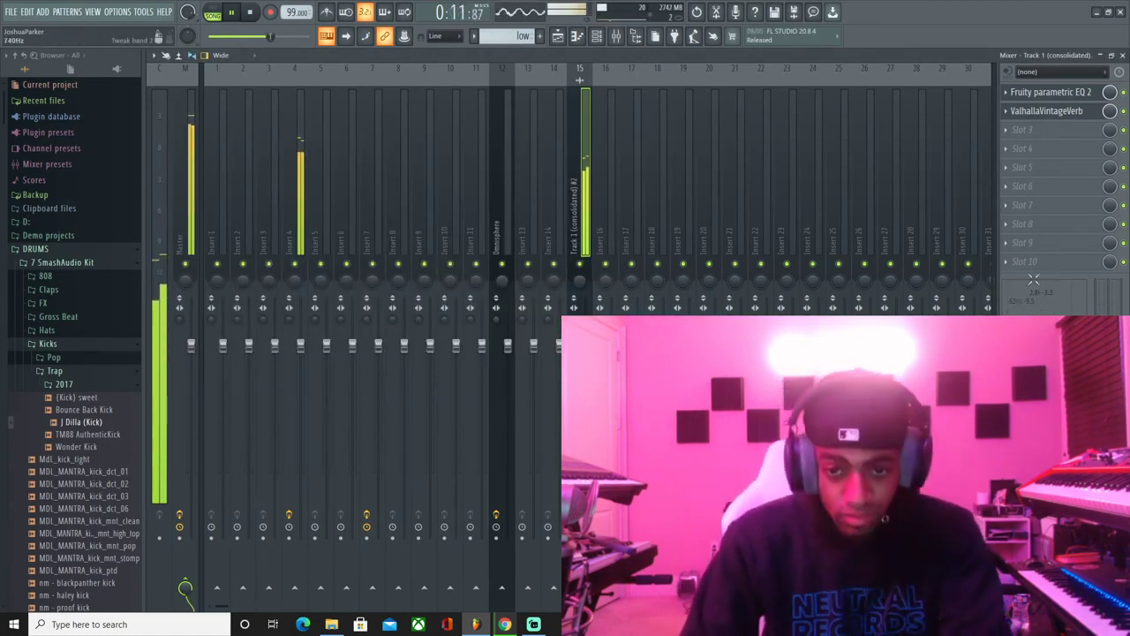
# - Stop playback, select the low pattern in the playlist and open its Omnisphere channel in the piano roll
pyautogui.click(563, 38)
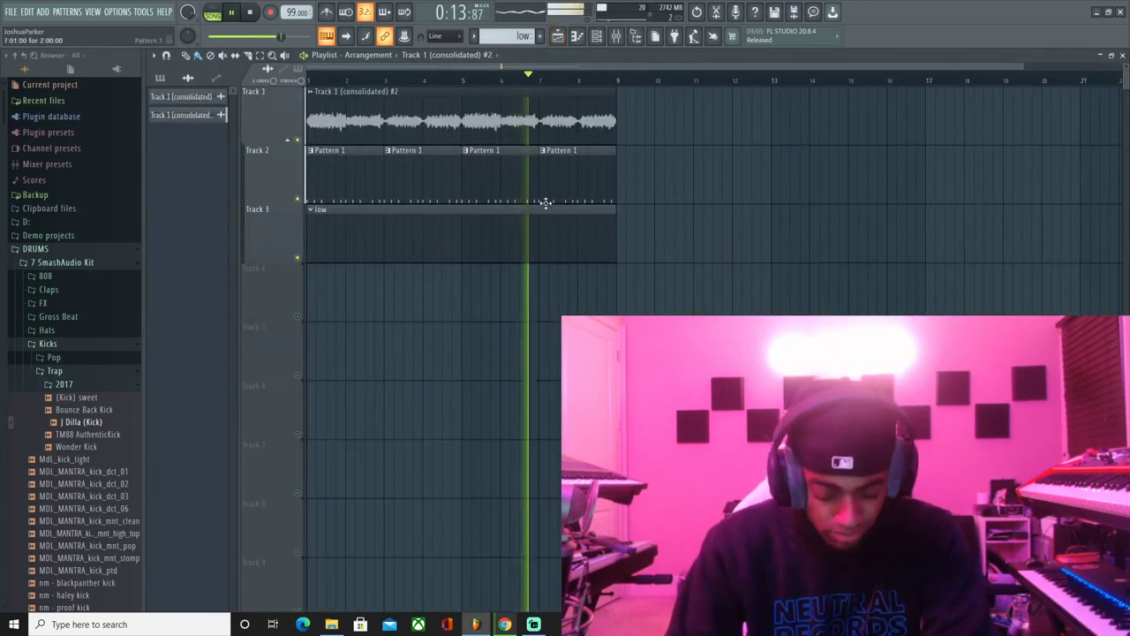
pyautogui.press('space')
pyautogui.click(546, 259)
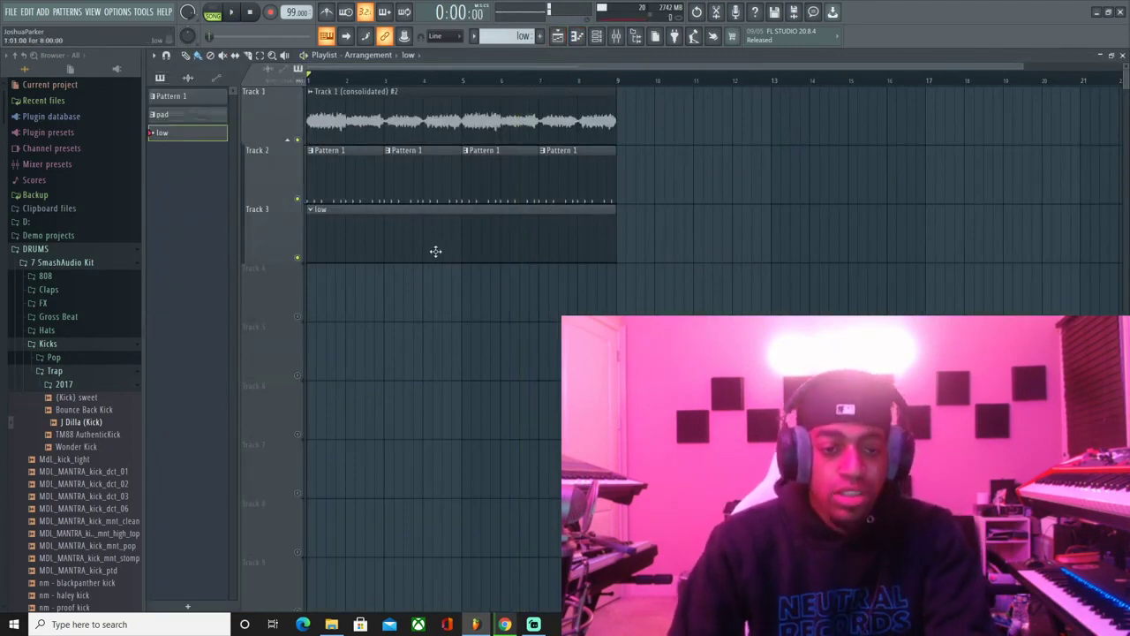
pyautogui.press('F6')
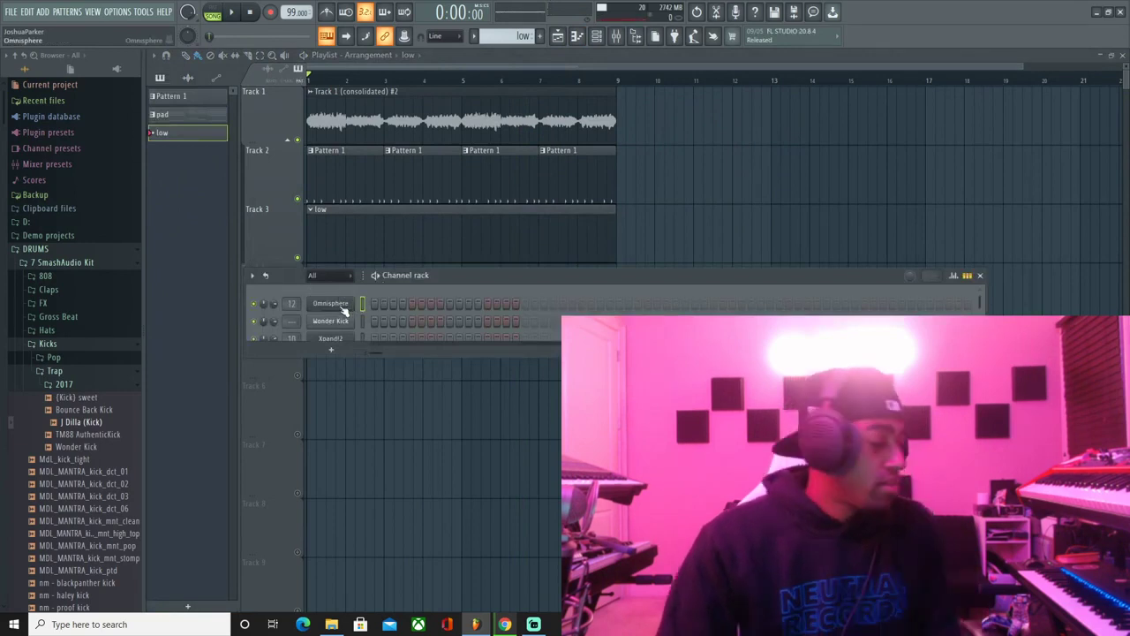
pyautogui.rightClick(350, 311)
pyautogui.click(357, 307)
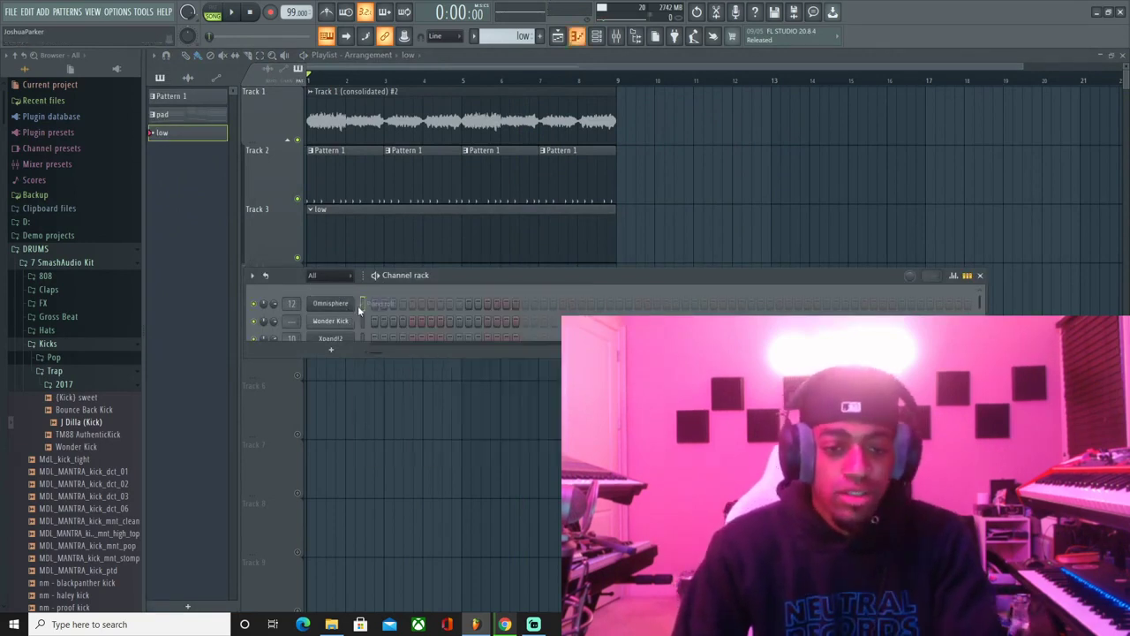
pyautogui.rightClick(350, 306)
pyautogui.click(360, 305)
# - Audition piano roll keys around C5 to D#6 against the start of the sample to find the matching root note
pyautogui.press('space')
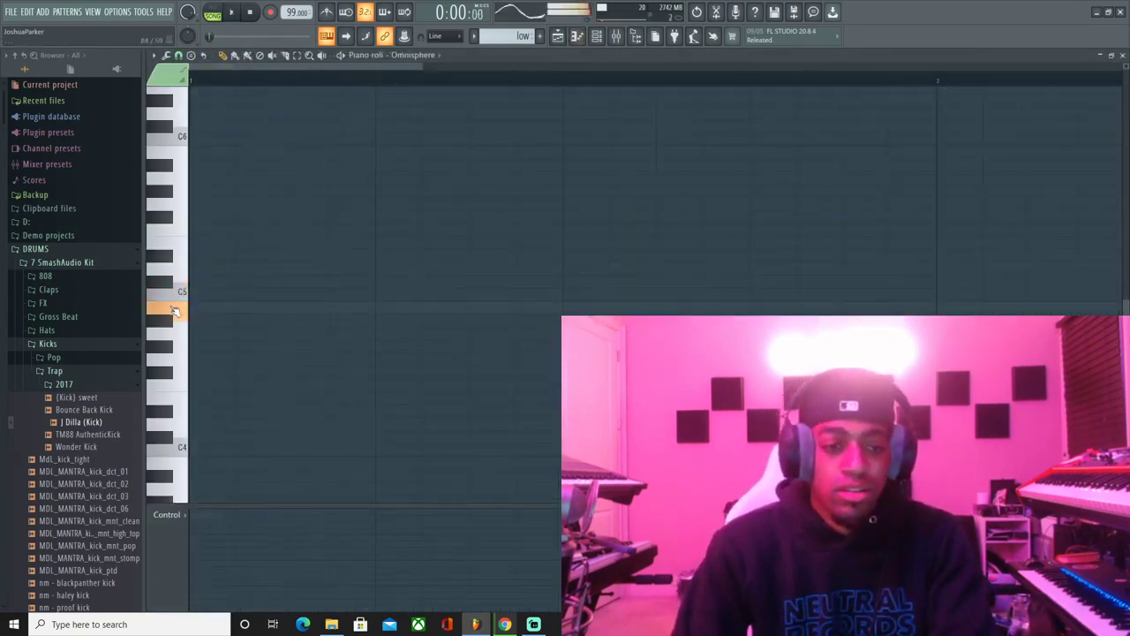
pyautogui.press('space')
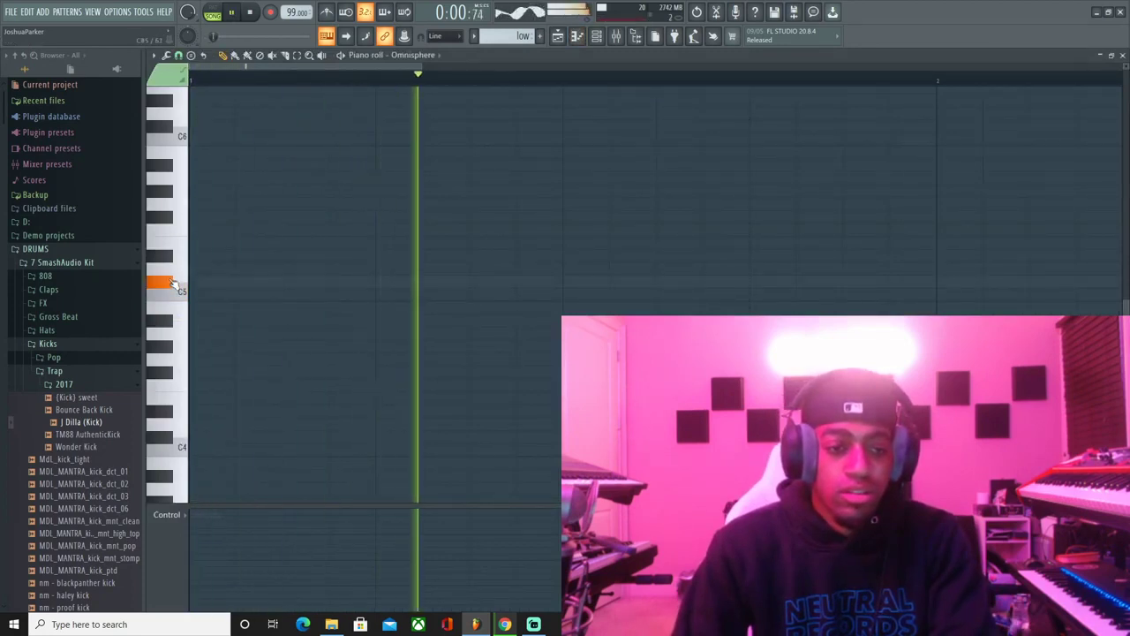
pyautogui.press('space')
pyautogui.press('space')
pyautogui.press('space')
pyautogui.press('space')
pyautogui.press('space')
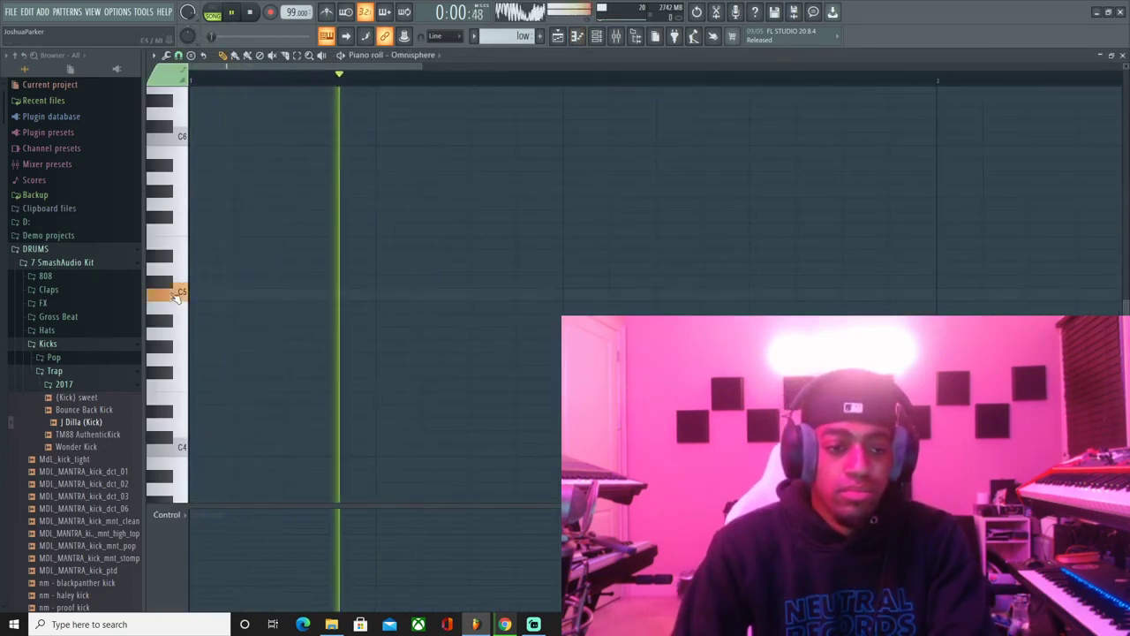
pyautogui.press('space')
pyautogui.press('space')
pyautogui.press('space')
pyautogui.press('space')
pyautogui.press('space')
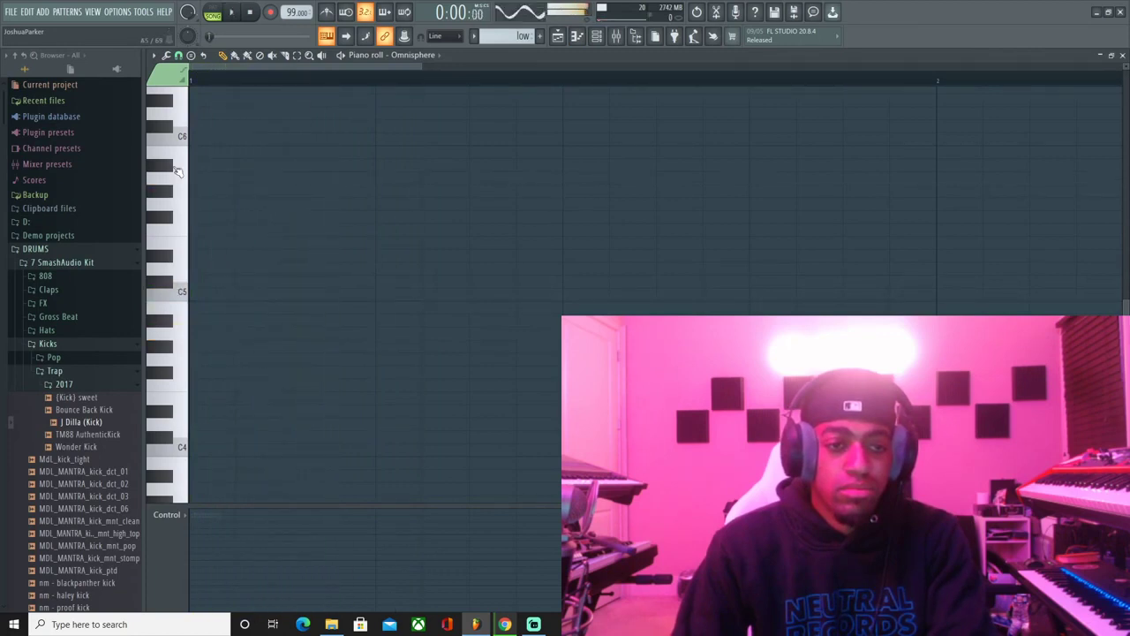
pyautogui.press('space')
pyautogui.press('space')
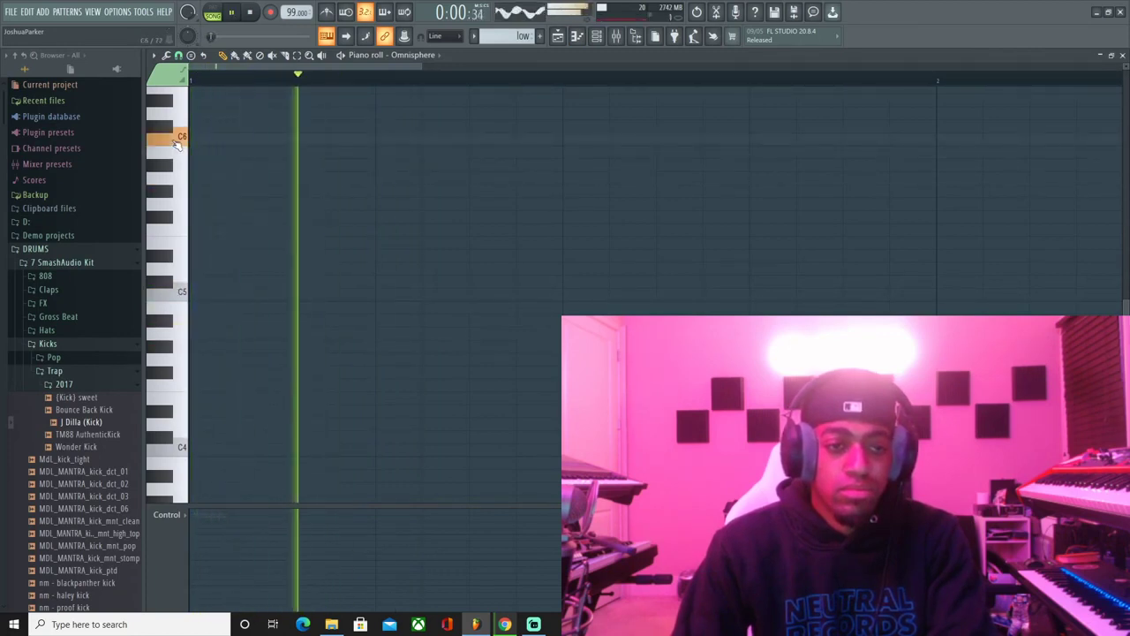
pyautogui.scroll(2, 175, 144)
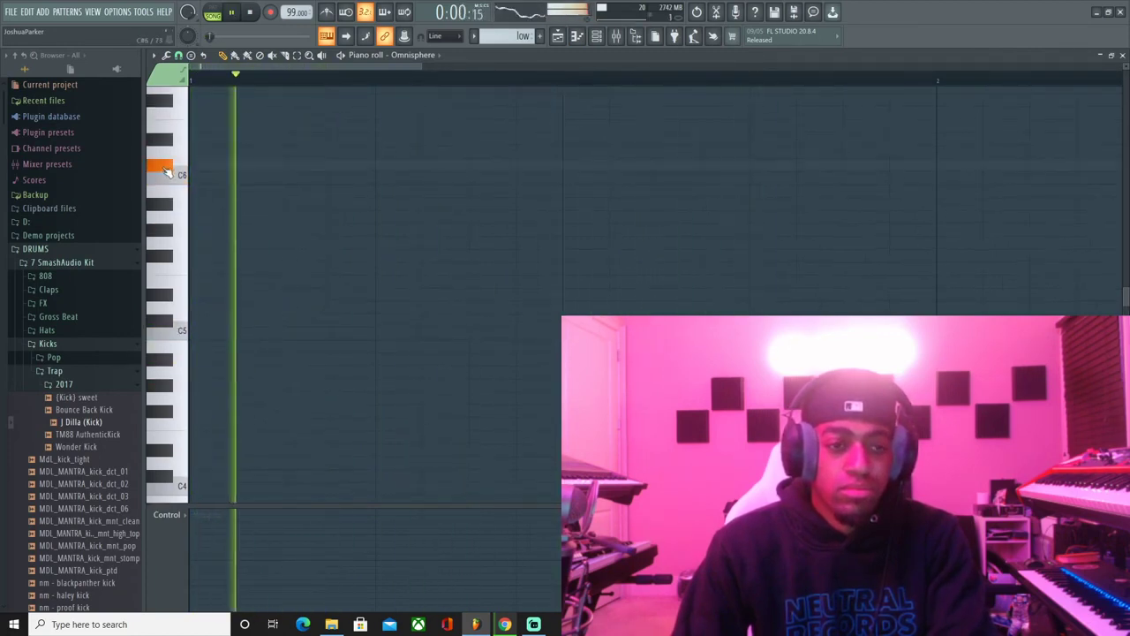
pyautogui.press('space')
pyautogui.press('space')
pyautogui.press('space')
pyautogui.press('space')
pyautogui.click(172, 142)
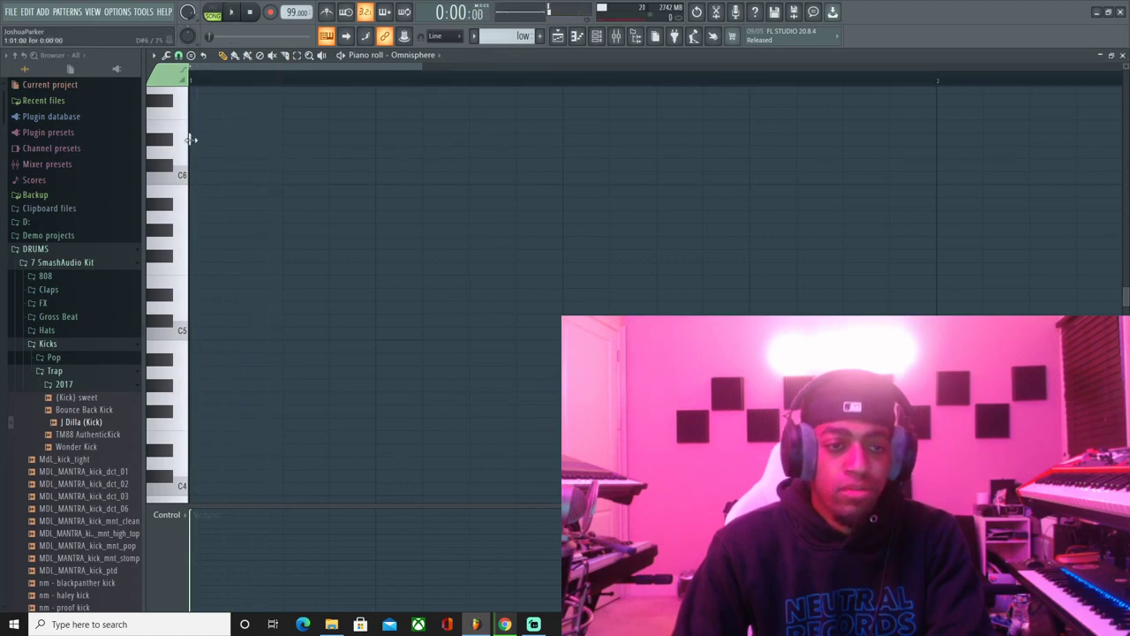
# - Enter nine-step notes D#6, F6, G6 and C6 at the starts of bars 1 to 4 in the Omnisphere piano roll
pyautogui.moveTo(236, 141); pyautogui.dragTo(609, 143)
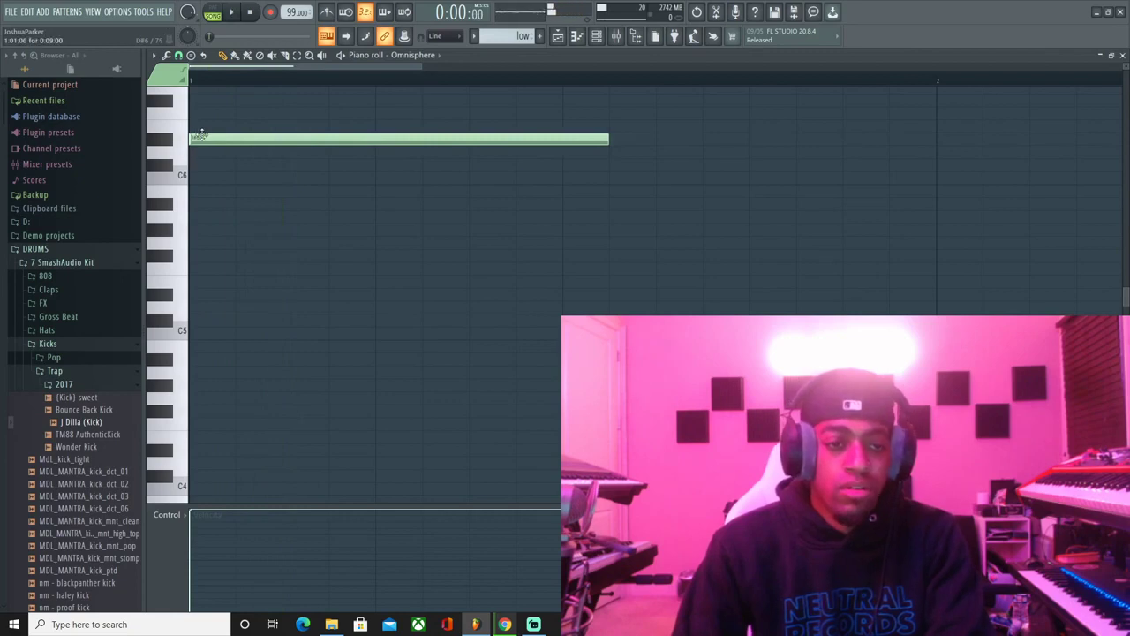
pyautogui.moveTo(200, 135)
pyautogui.mouseDown()
pyautogui.moveTo(211, 150)
pyautogui.moveTo(196, 124)
pyautogui.moveTo(196, 139)
pyautogui.mouseUp()
pyautogui.press('space')
pyautogui.scroll(-3, 278, 82)
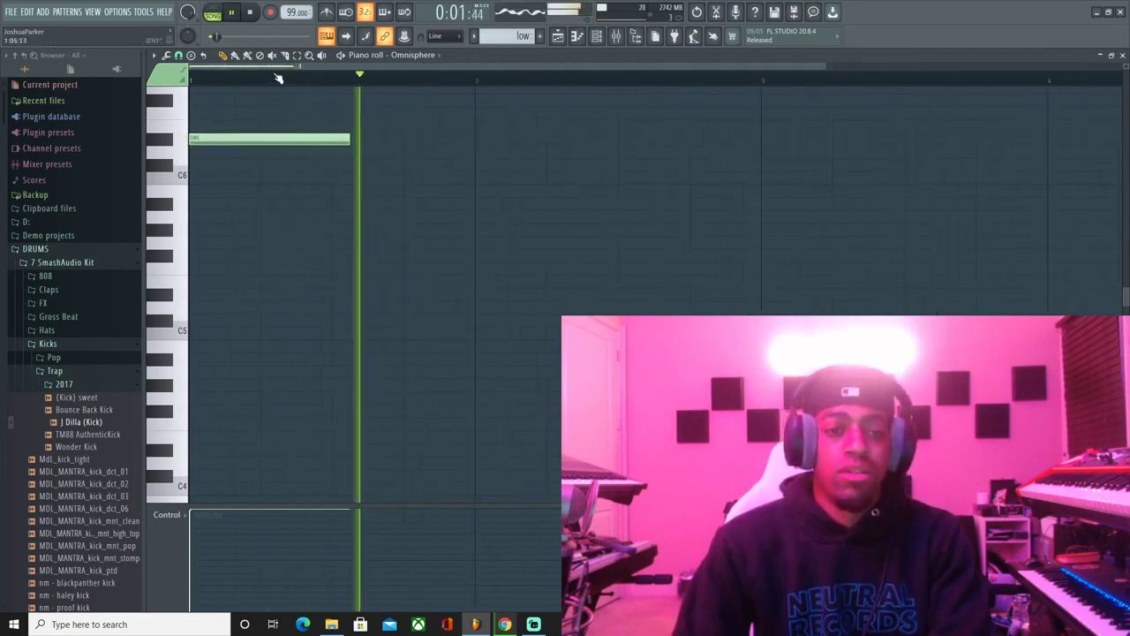
pyautogui.press('space')
pyautogui.click(470, 113)
pyautogui.press('space')
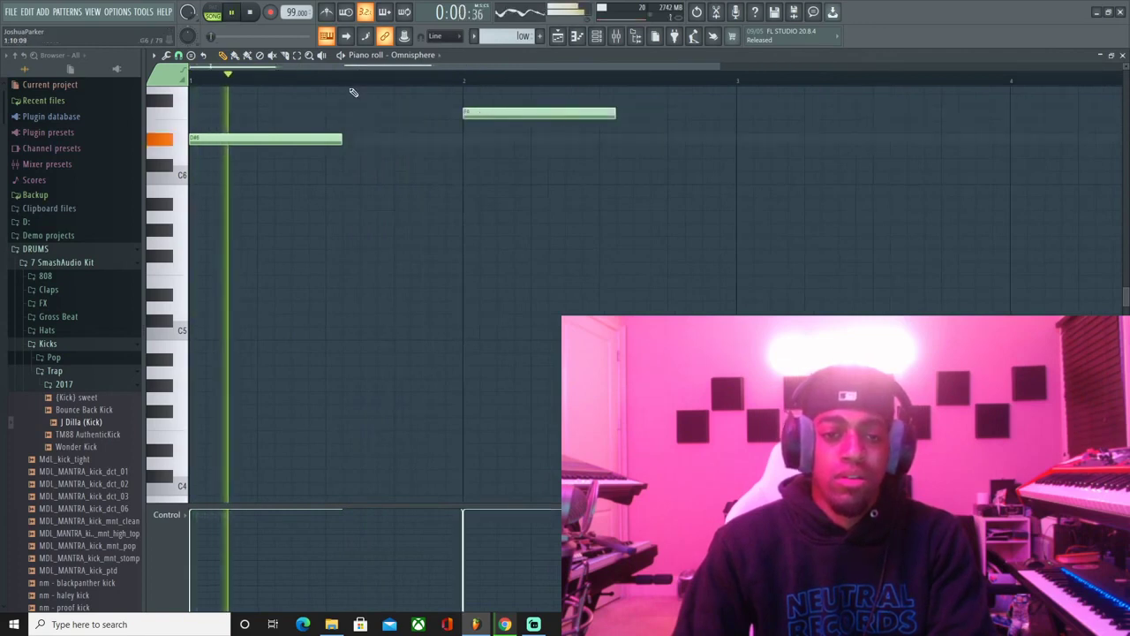
pyautogui.scroll(-2, 356, 88)
pyautogui.scroll(2, 313, 196)
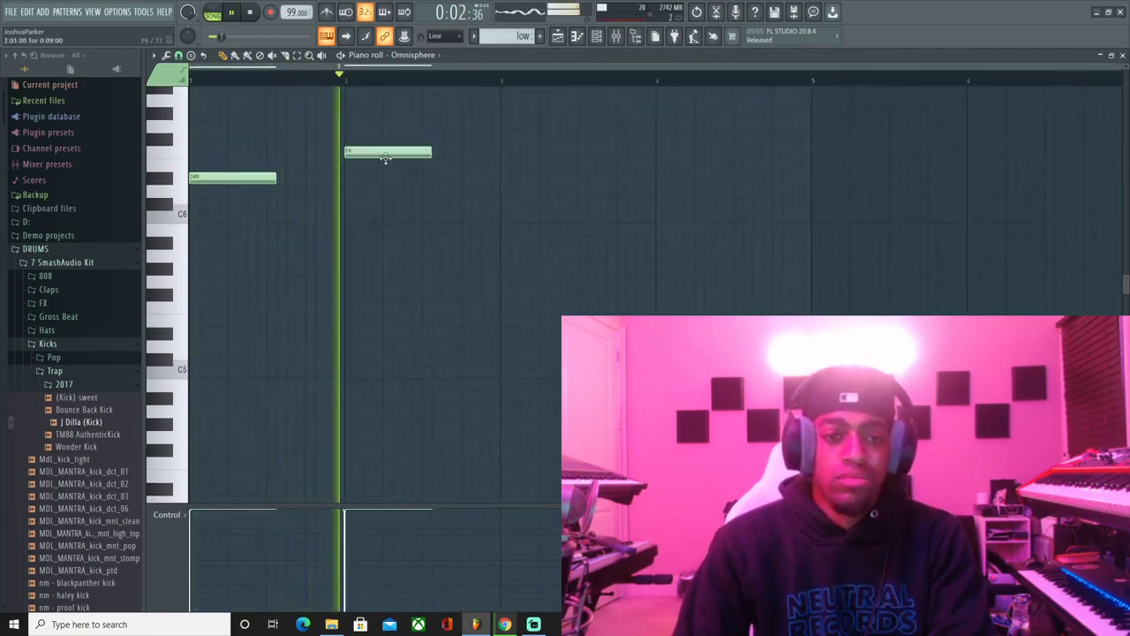
pyautogui.moveTo(376, 155); pyautogui.dragTo(691, 217)
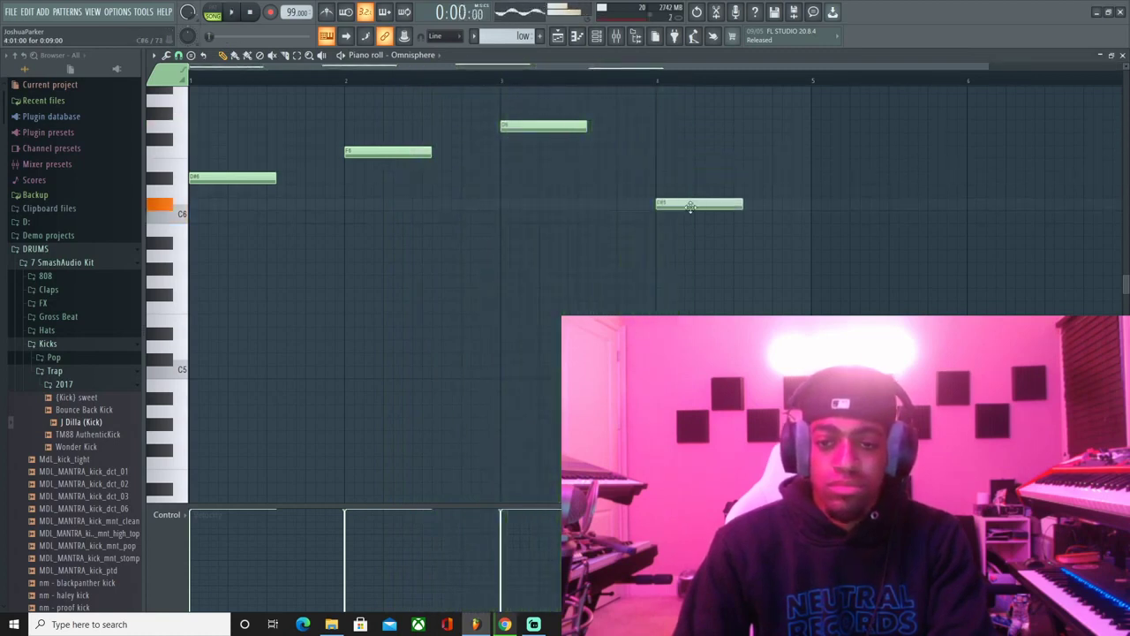
pyautogui.press('space')
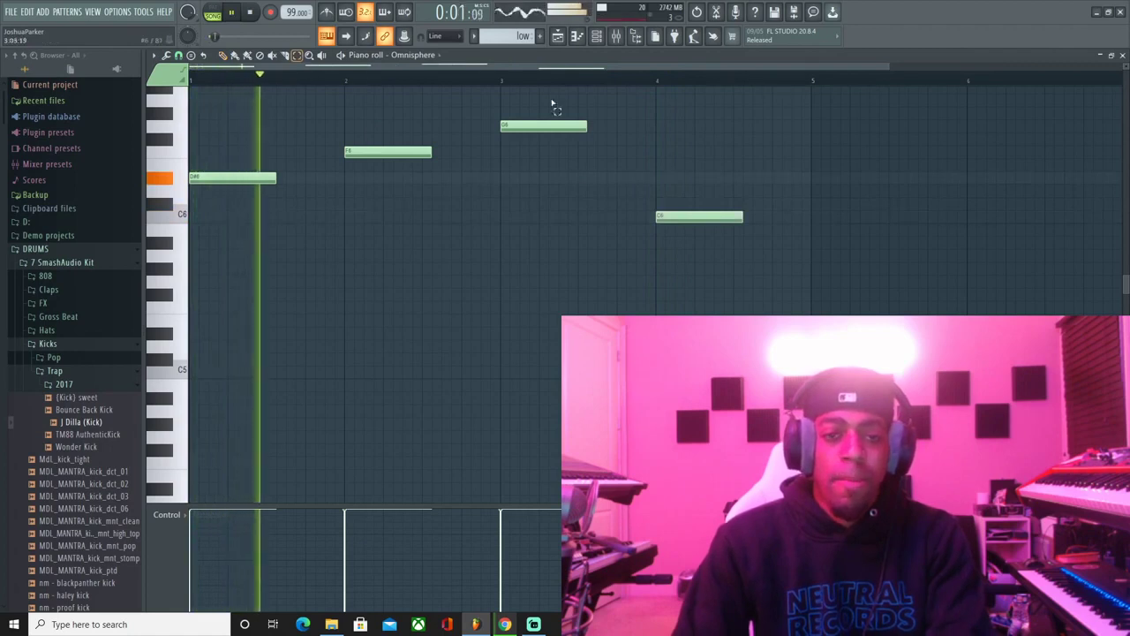
# - Transpose all four notes down one octave and deselect them
pyautogui.moveTo(796, 95); pyautogui.dragTo(179, 278)
pyautogui.hotkey('ctrl', 'Down')
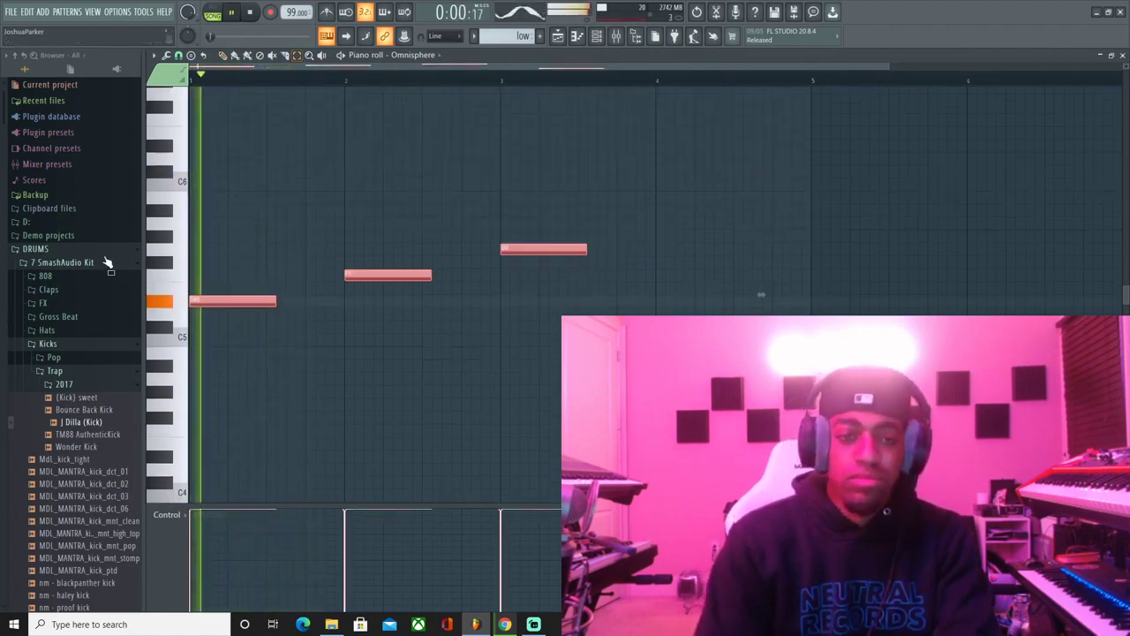
pyautogui.click(235, 56)
pyautogui.click(444, 217)
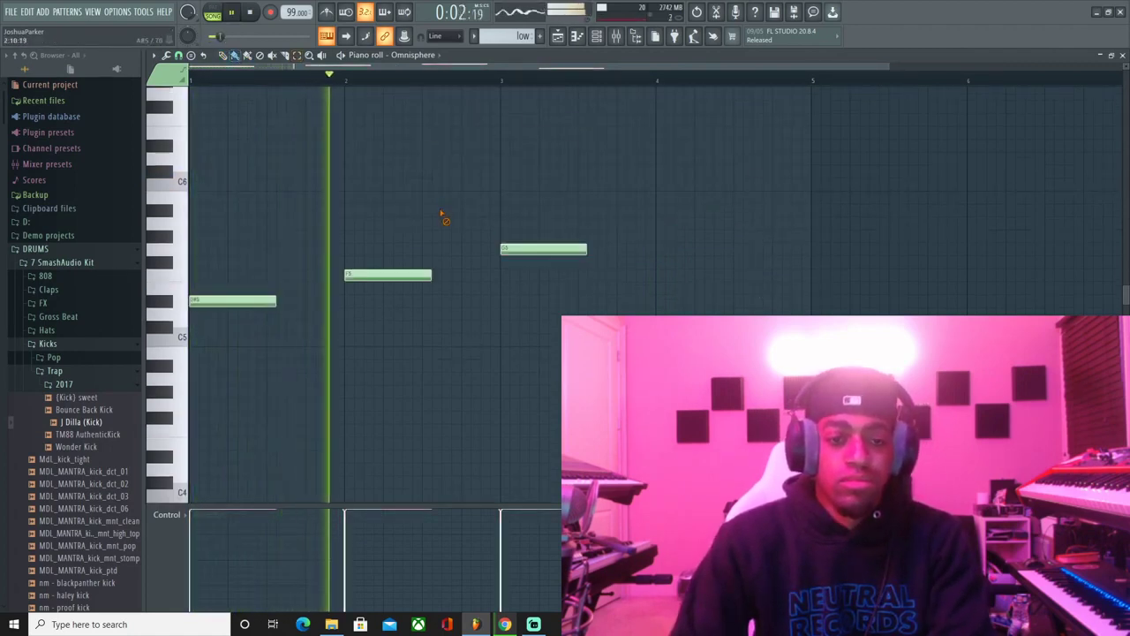
# - Transpose only the bar 2 note down another octave to F4
pyautogui.click(297, 55)
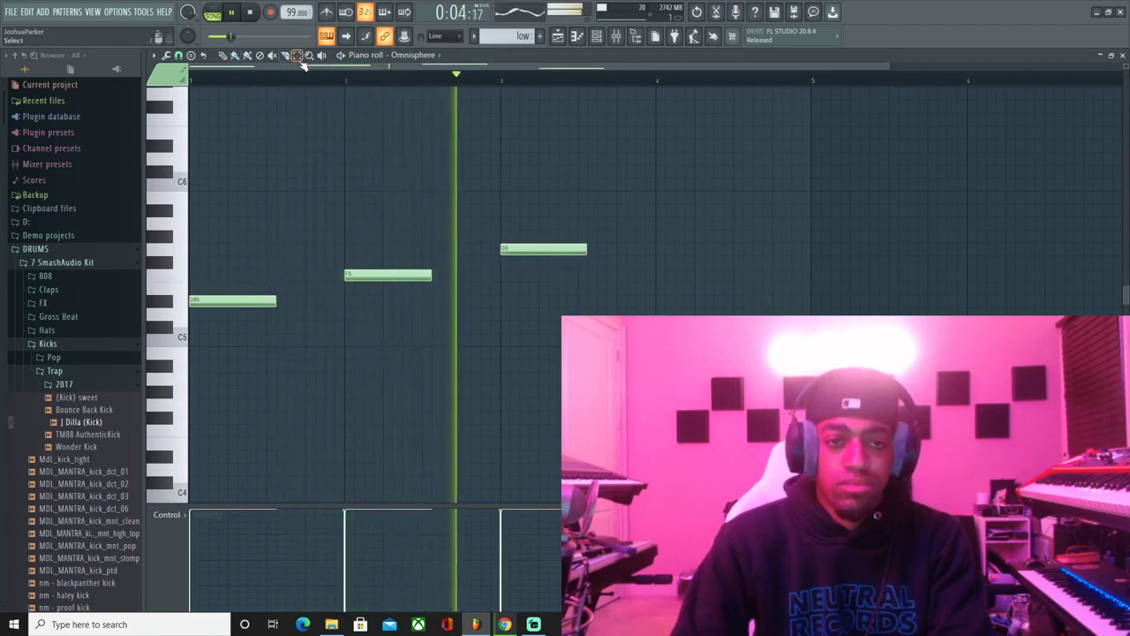
pyautogui.moveTo(412, 218); pyautogui.dragTo(391, 290)
pyautogui.hotkey('ctrl', 'Down')
pyautogui.scroll(-1, 711, 114)
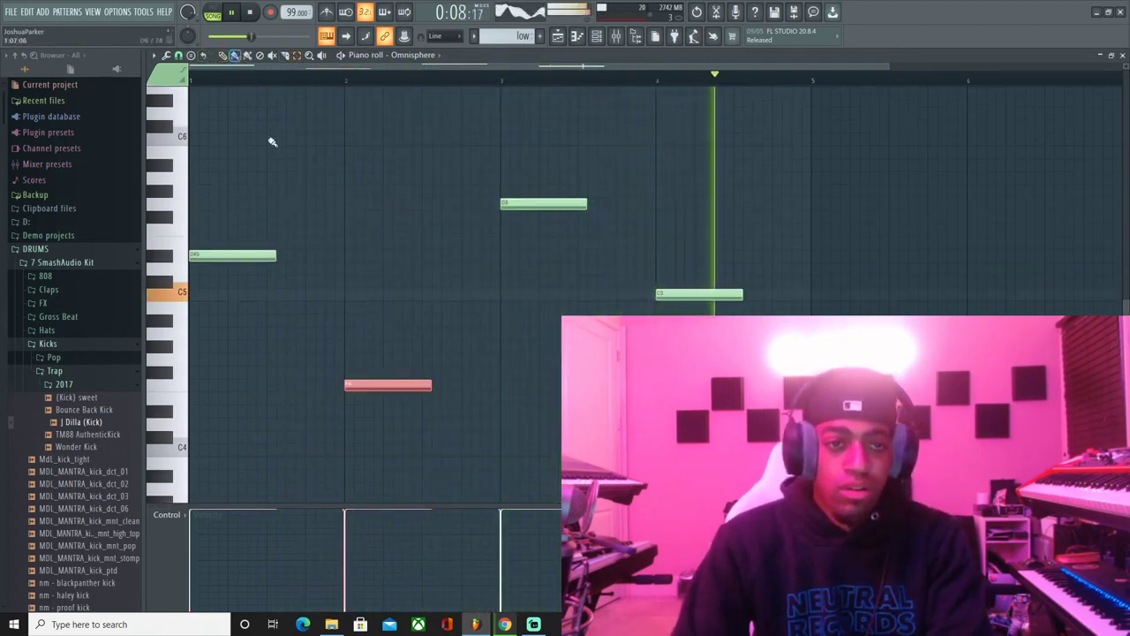
# - Replace the bar 1 note with one-step D#5 notes on steps 4, 7, 12 and 15, and delete the long bar 2 note
pyautogui.moveTo(276, 257); pyautogui.dragTo(222, 258)
pyautogui.press('space')
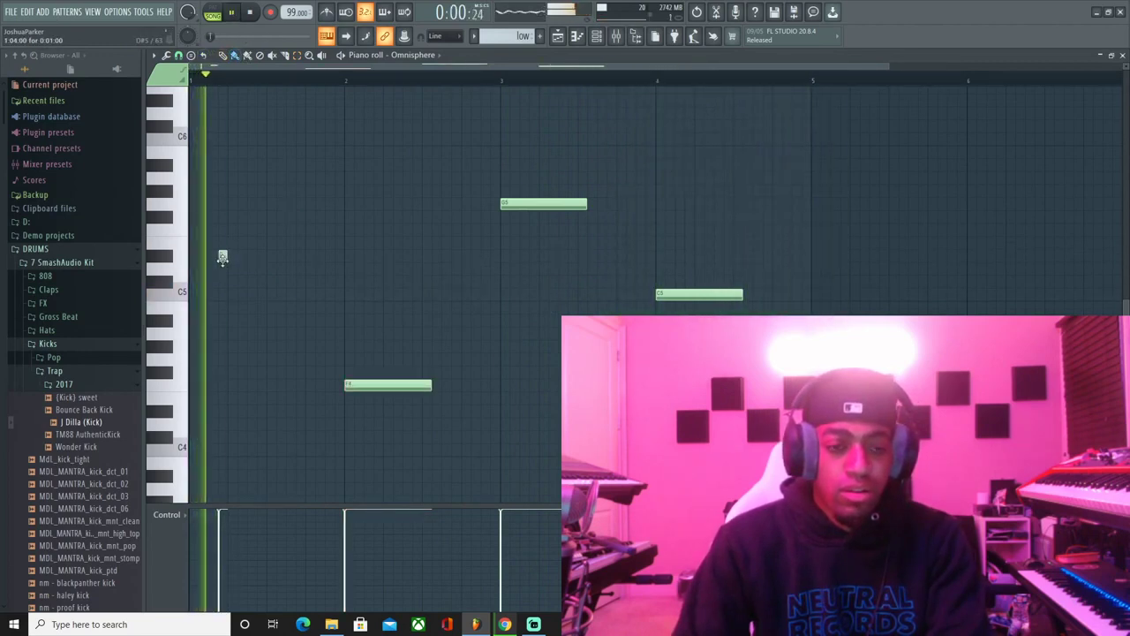
pyautogui.click(253, 256)
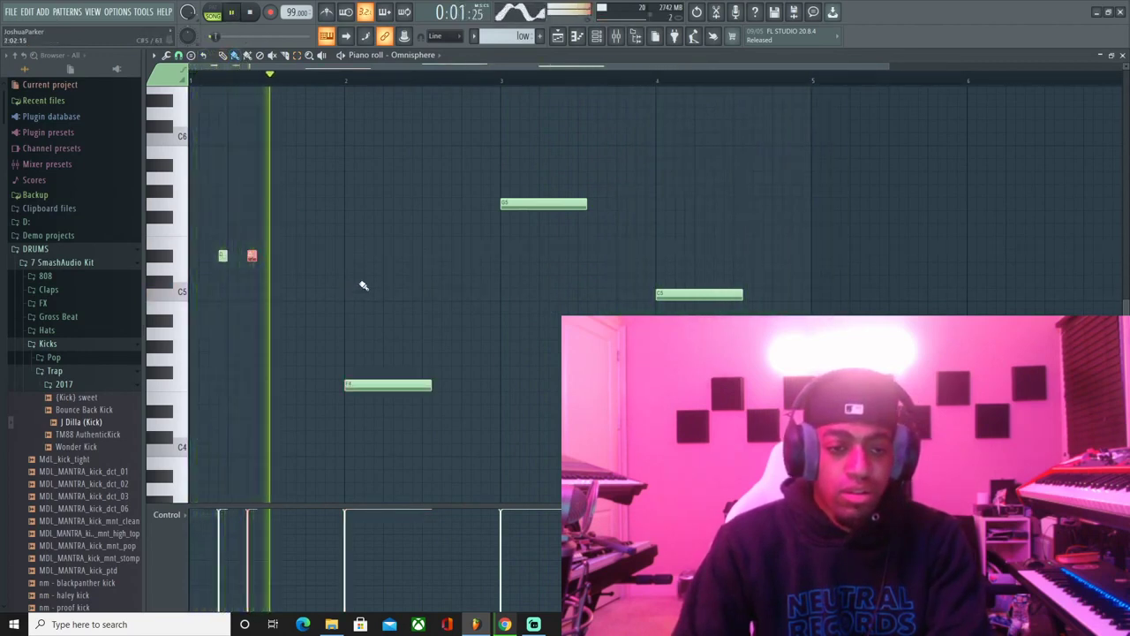
pyautogui.click(300, 256)
pyautogui.click(330, 256)
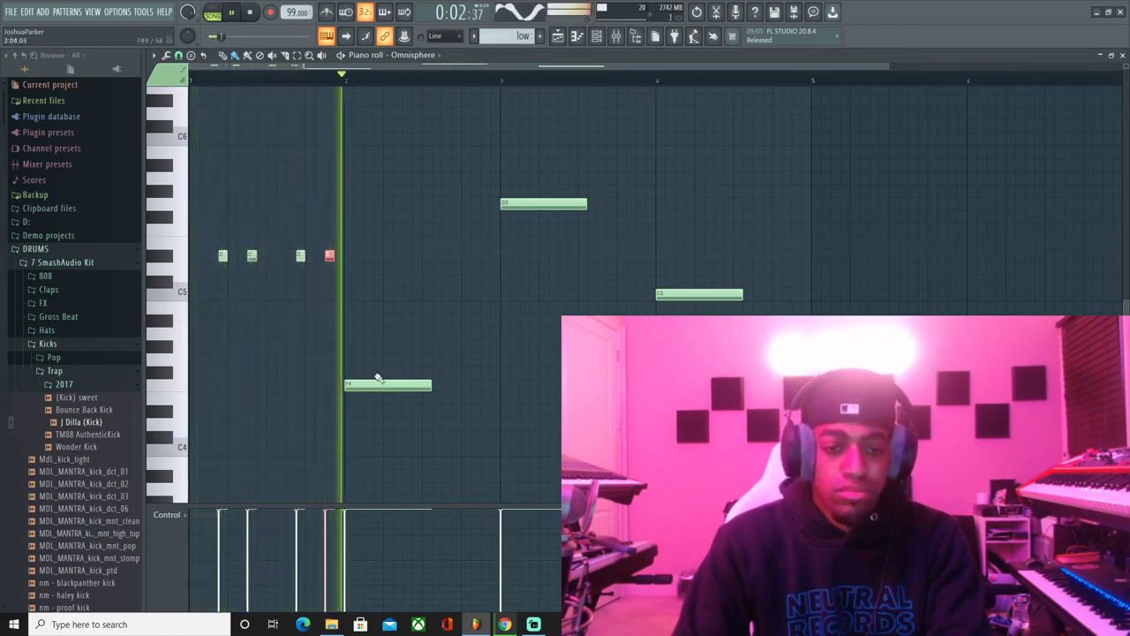
pyautogui.rightClick(378, 383)
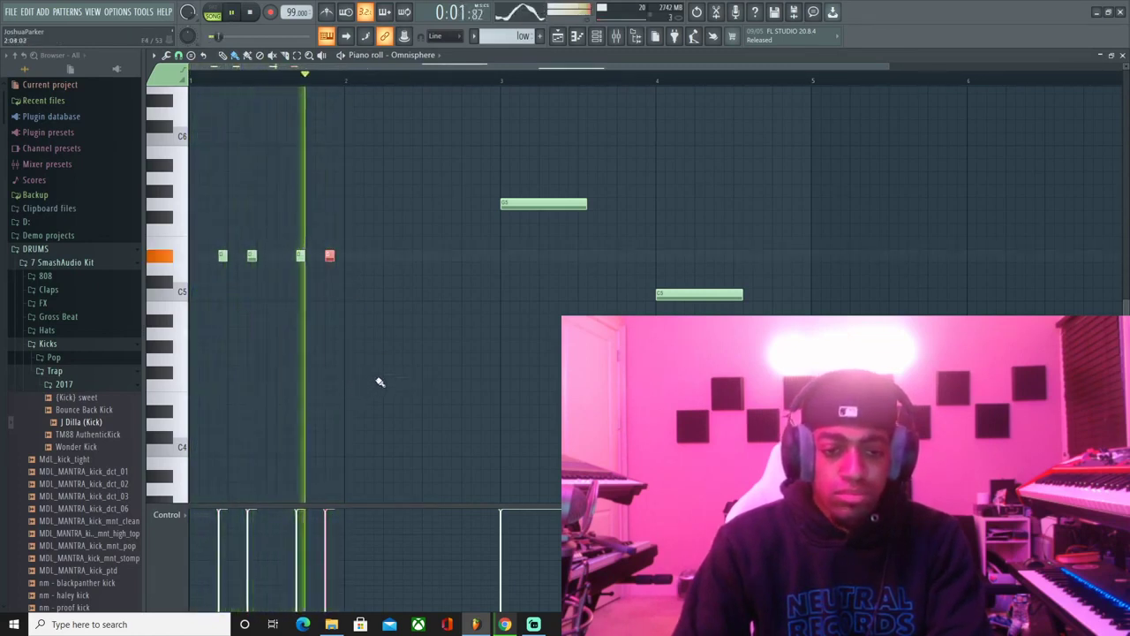
pyautogui.click(377, 372)
pyautogui.click(417, 372)
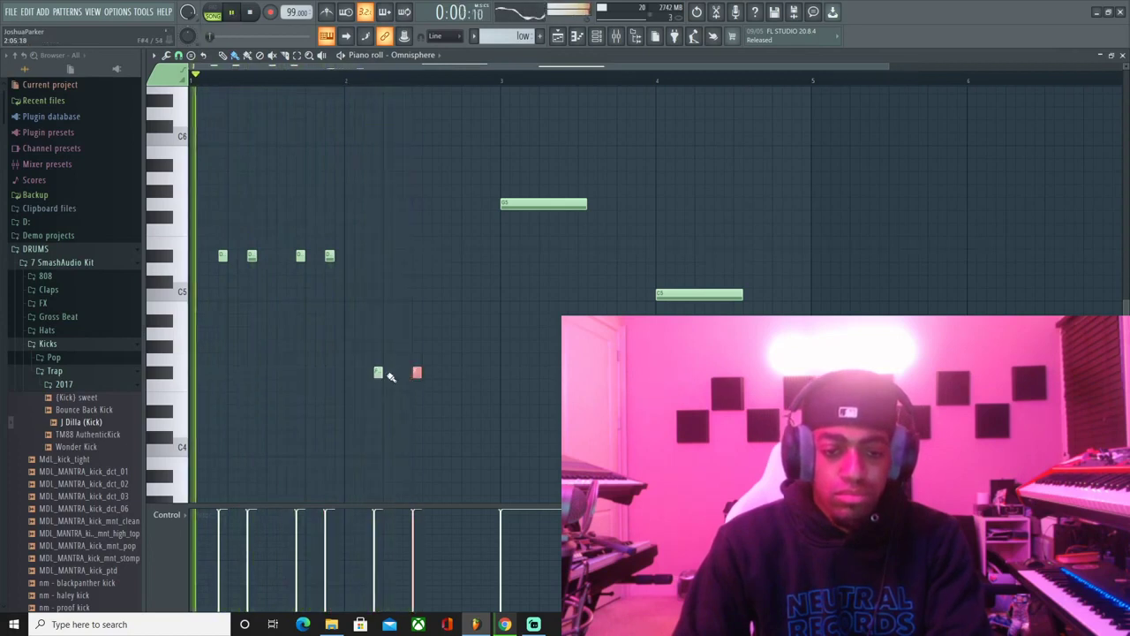
pyautogui.moveTo(376, 371); pyautogui.dragTo(375, 358)
pyautogui.rightClick(417, 371)
pyautogui.rightClick(377, 359)
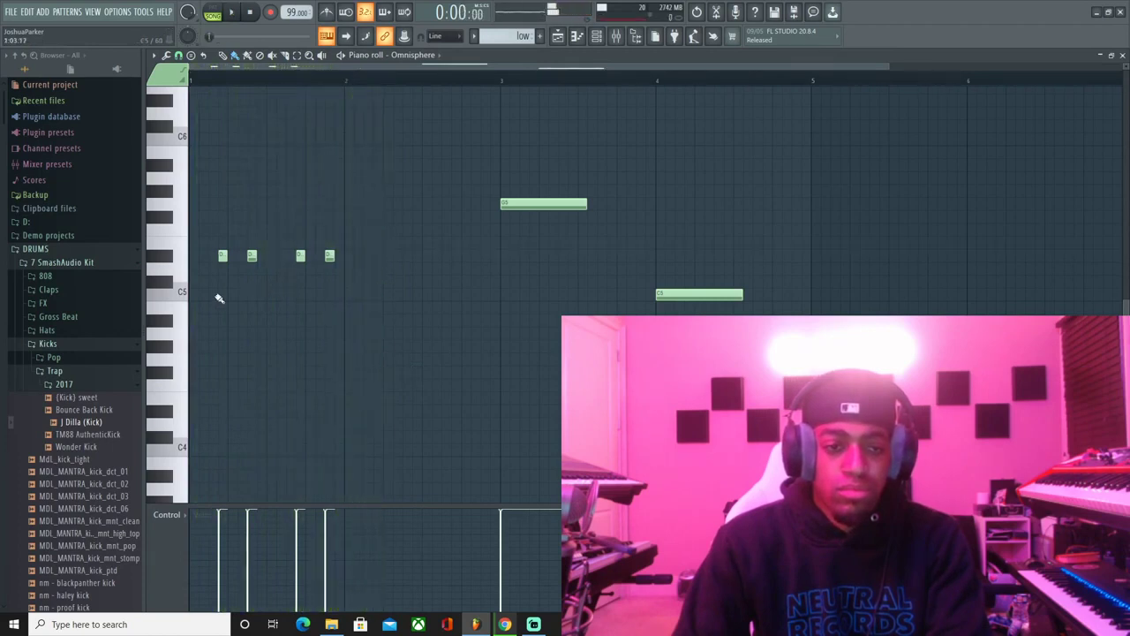
# - Place one-step D5 notes on steps 4, 7, 12 and 15 of bar 2, and delete the long G5 note in bar 3
pyautogui.click(377, 268)
pyautogui.click(407, 269)
pyautogui.click(466, 269)
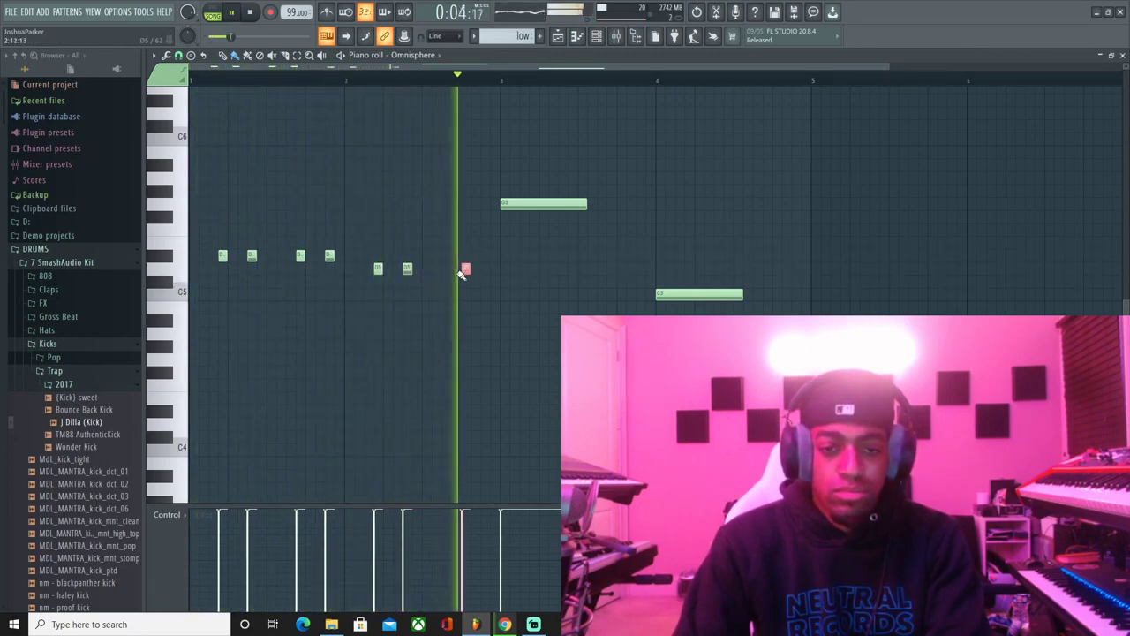
pyautogui.moveTo(464, 278); pyautogui.dragTo(456, 270)
pyautogui.rightClick(467, 270)
pyautogui.click(484, 270)
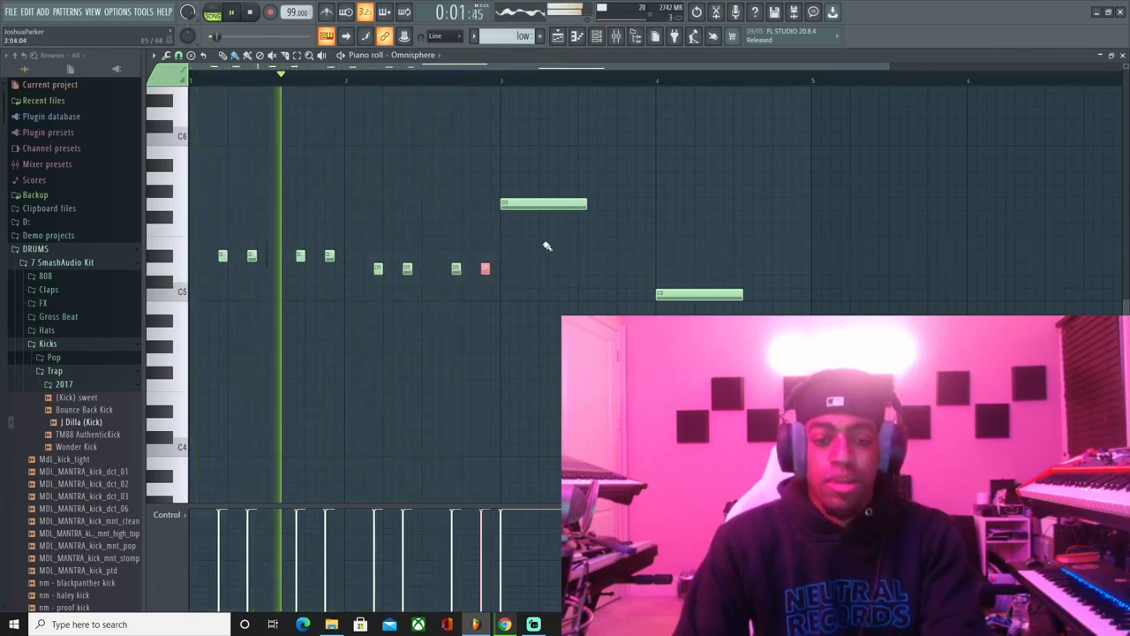
pyautogui.keyDown('ctrl'); pyautogui.click(534, 248); pyautogui.keyUp('ctrl')
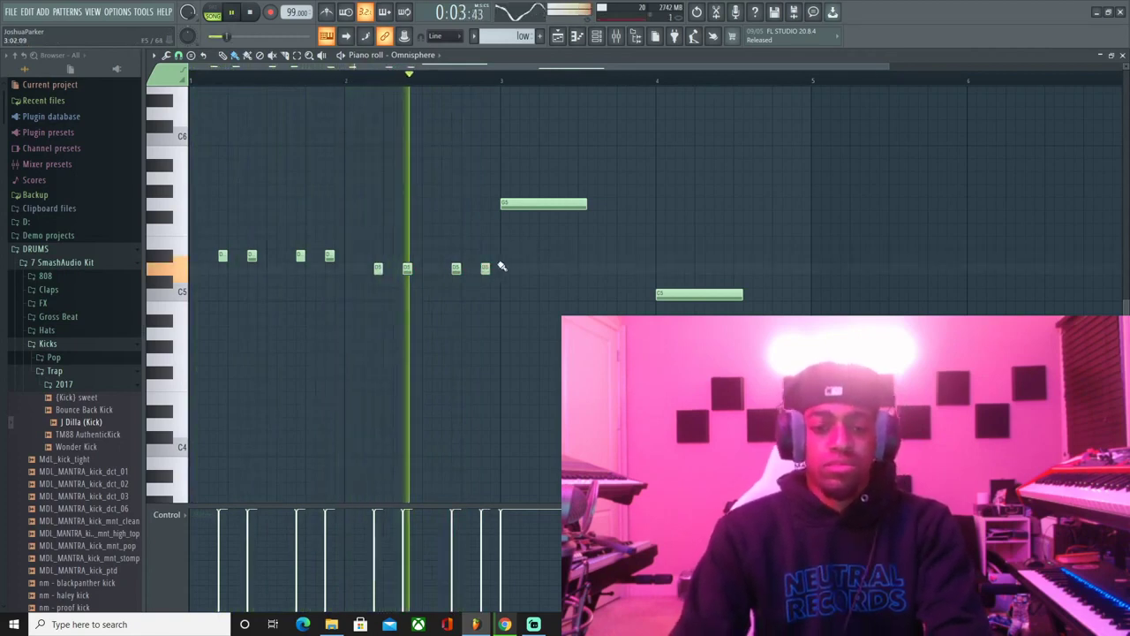
pyautogui.rightClick(501, 206)
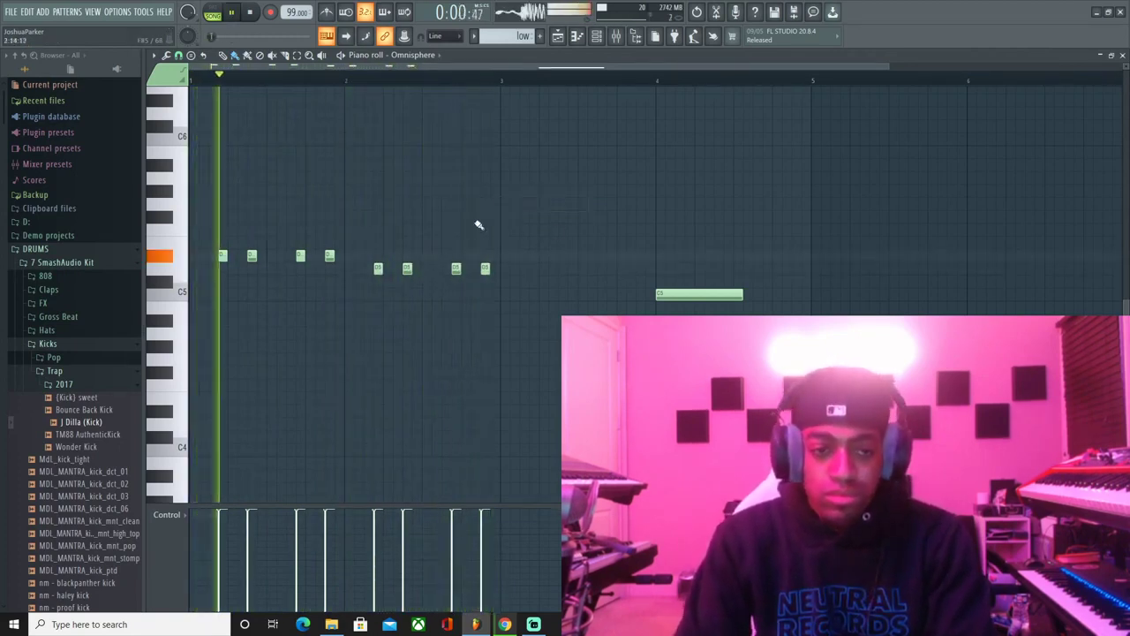
# - Replace the long G5 note in bar 3 with one-step G5 notes on steps 4, 7, 12 and 15
pyautogui.press('space')
pyautogui.hotkey('ctrl', 'z')
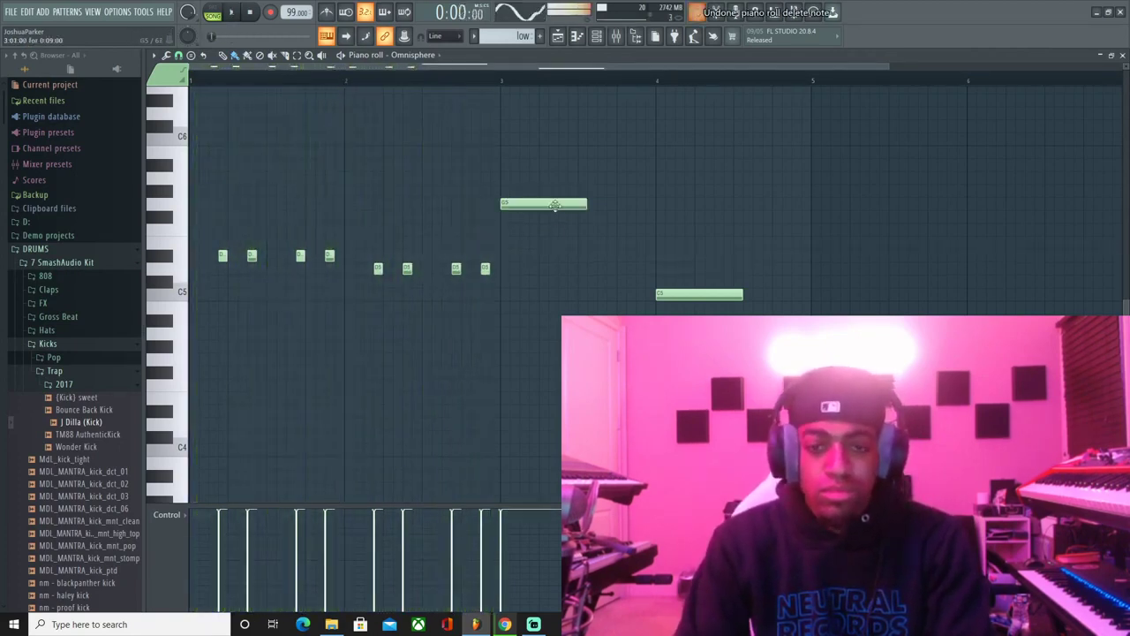
pyautogui.press('space')
pyautogui.rightClick(521, 206)
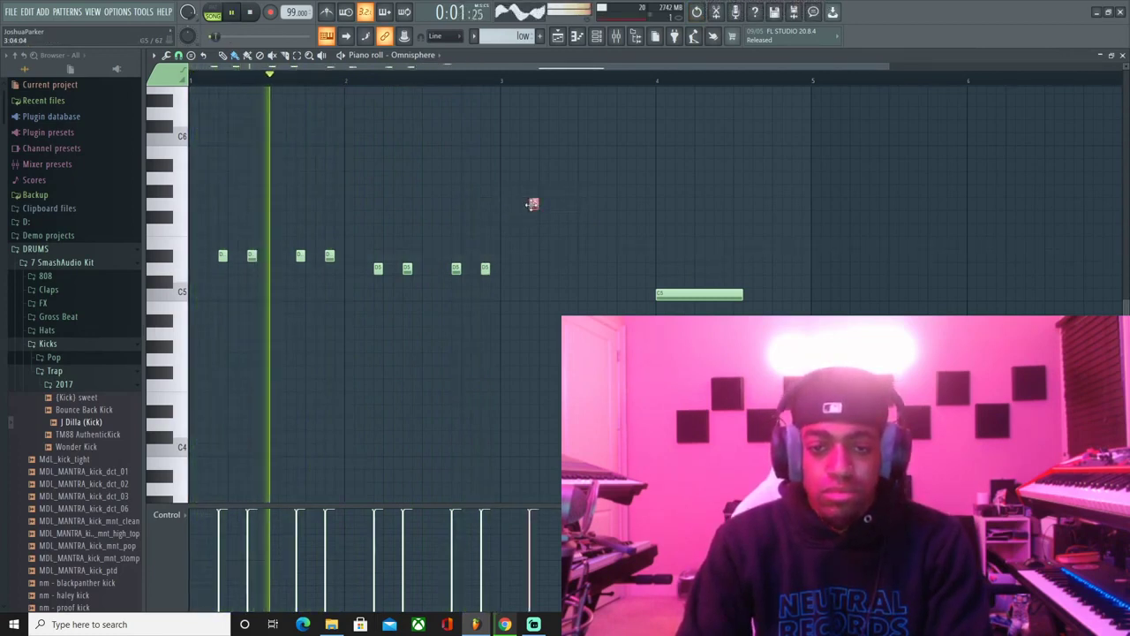
pyautogui.hotkey('ctrl', 'z')
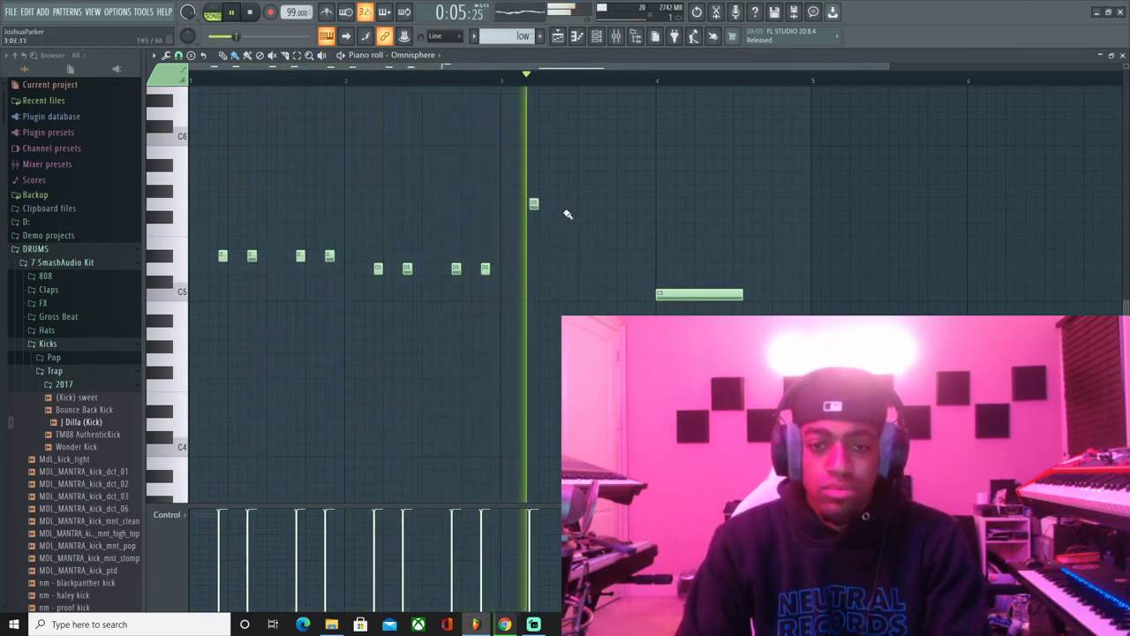
pyautogui.click(570, 207)
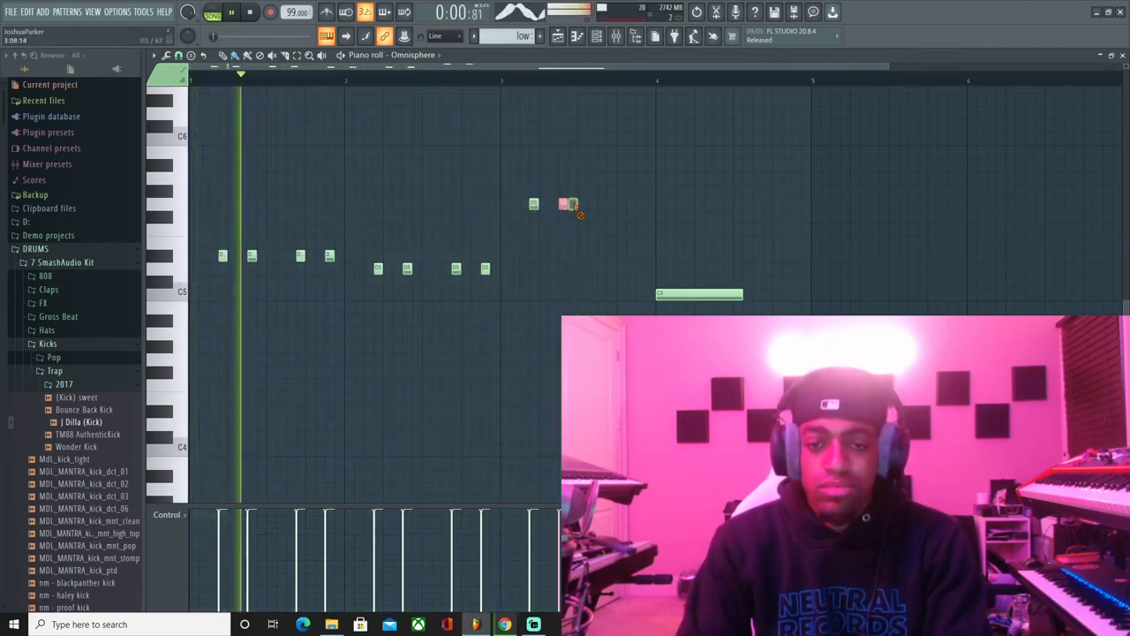
pyautogui.click(611, 205)
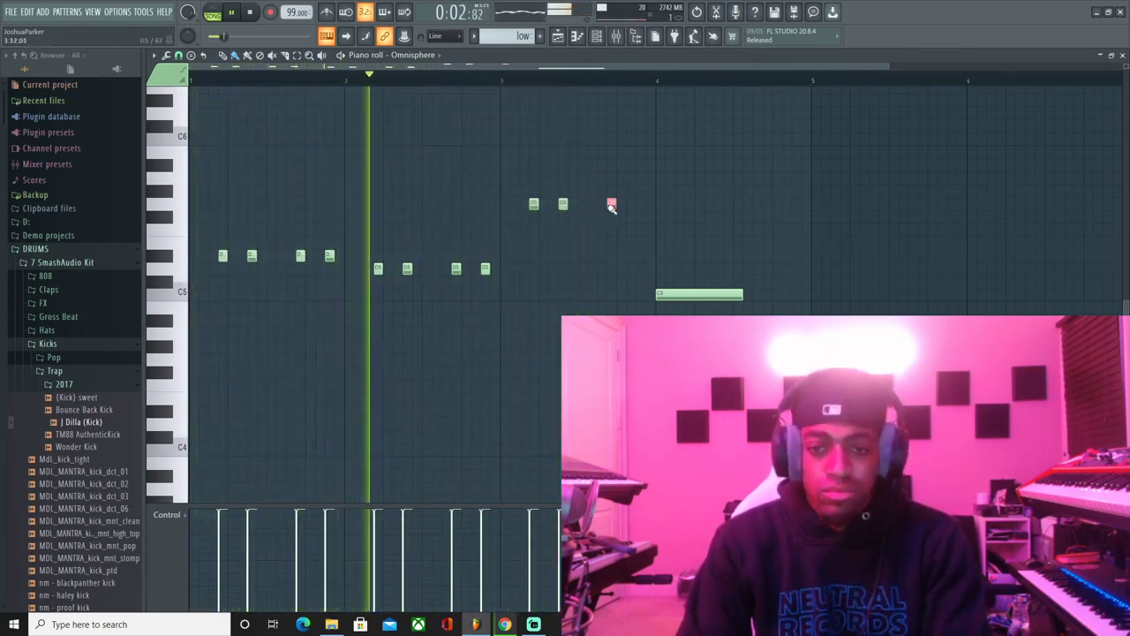
pyautogui.click(638, 206)
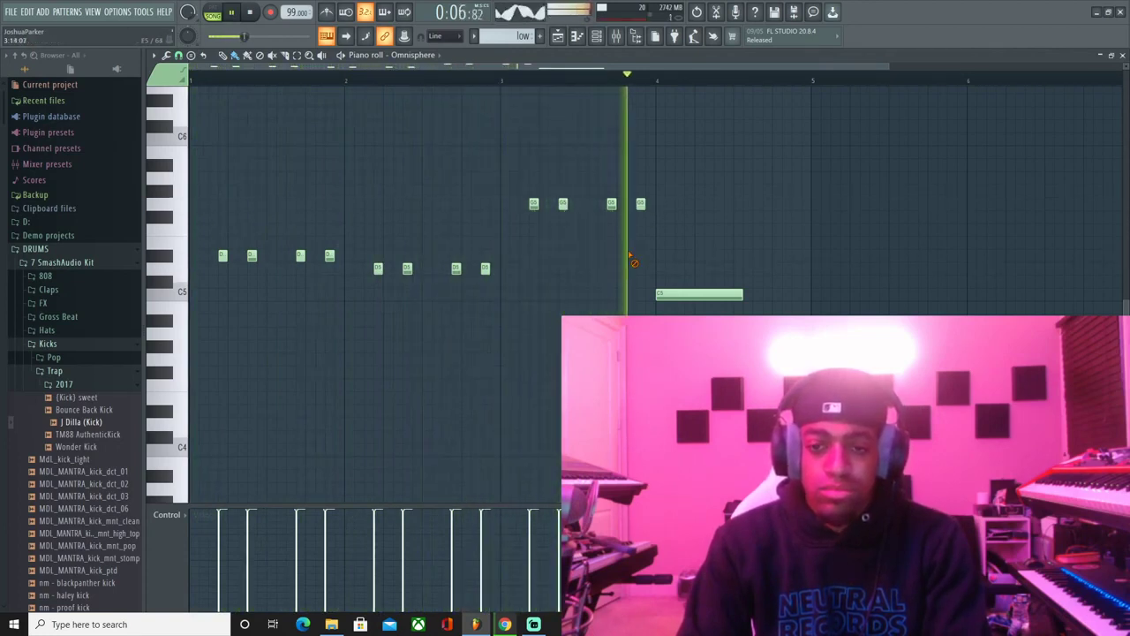
# - Replace the long C5 note in bar 4 with one-step C5 notes on steps 4, 7 and 12 and a D5 note on step 15
pyautogui.rightClick(775, 296)
pyautogui.rightClick(728, 295)
pyautogui.rightClick(689, 295)
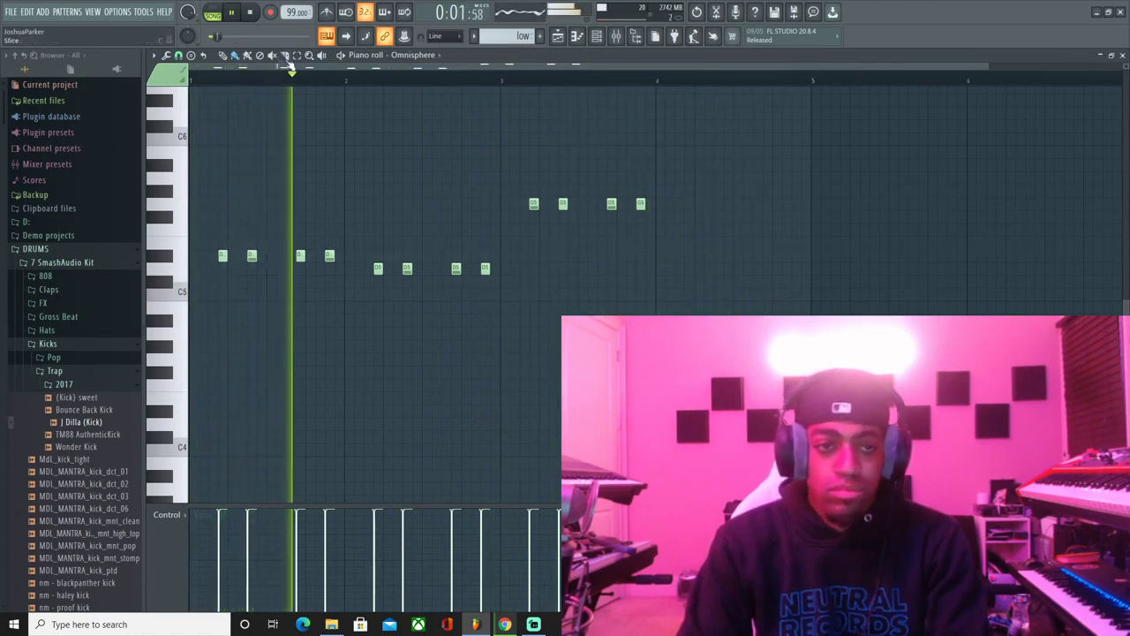
pyautogui.hotkey('ctrl', 'z')
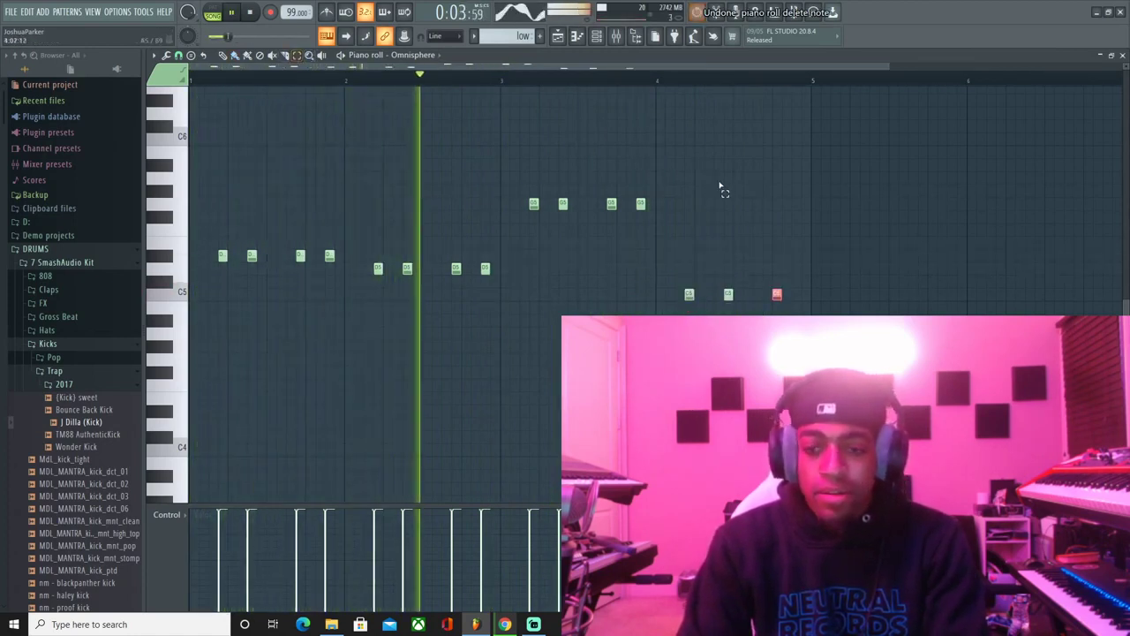
pyautogui.moveTo(665, 294); pyautogui.dragTo(948, 299)
pyautogui.press('Delete')
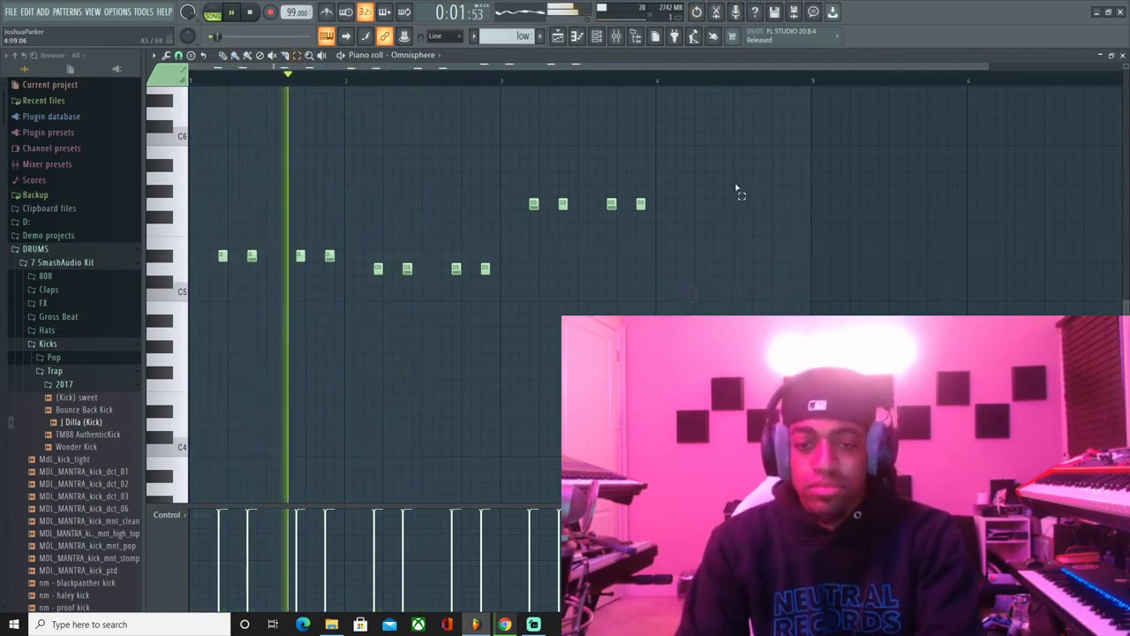
pyautogui.moveTo(736, 184); pyautogui.dragTo(696, 297)
pyautogui.press('space')
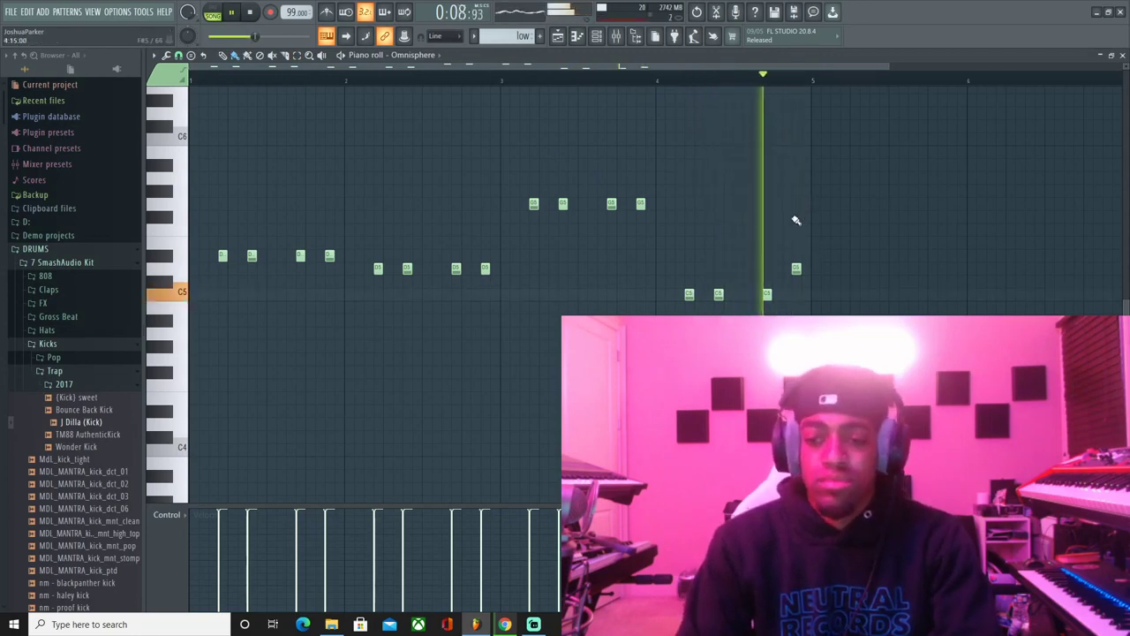
# - Return to the playlist, save the project as the zip file OG Twitch 1 in OG Parker Beat Files 2022, and stop playback
pyautogui.click(565, 40)
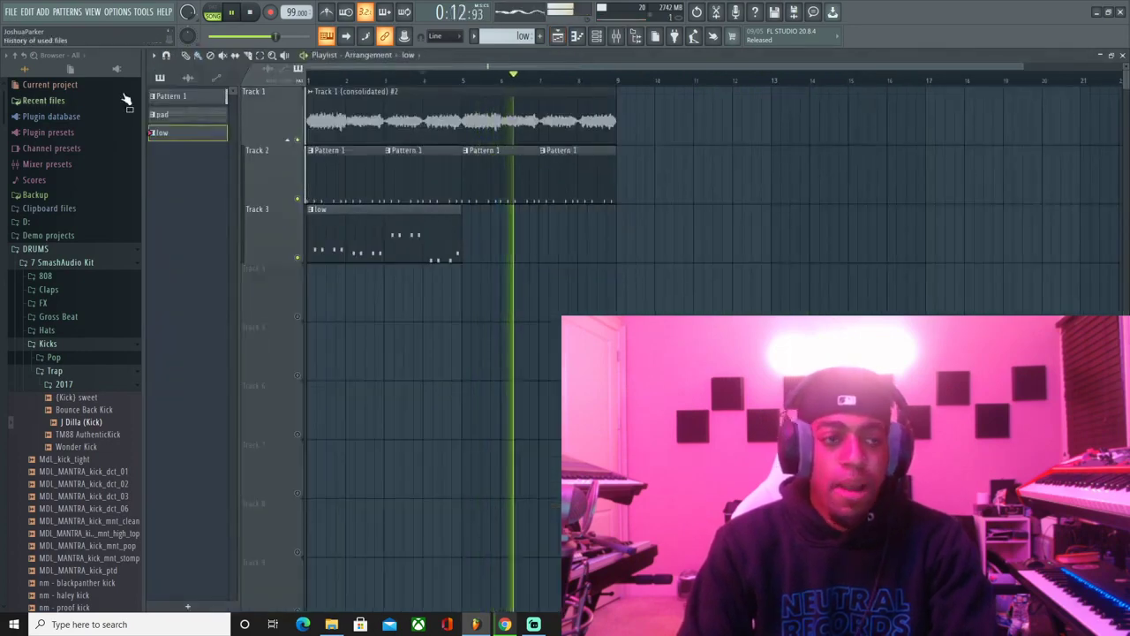
pyautogui.click(10, 11)
pyautogui.click(132, 108)
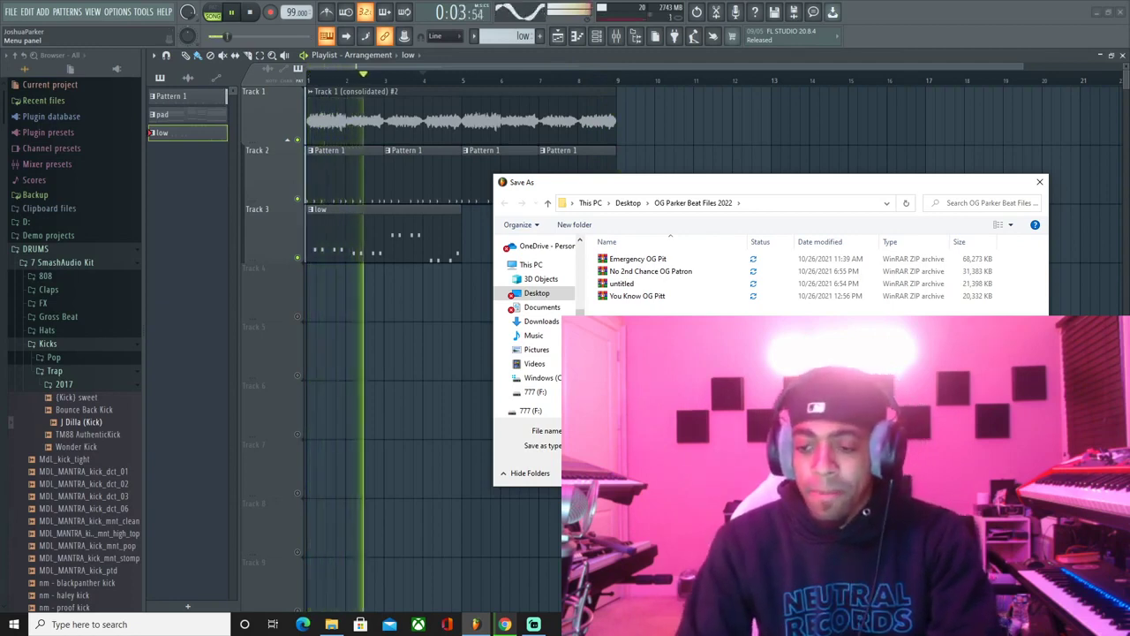
pyautogui.press('Return')
pyautogui.press('space')
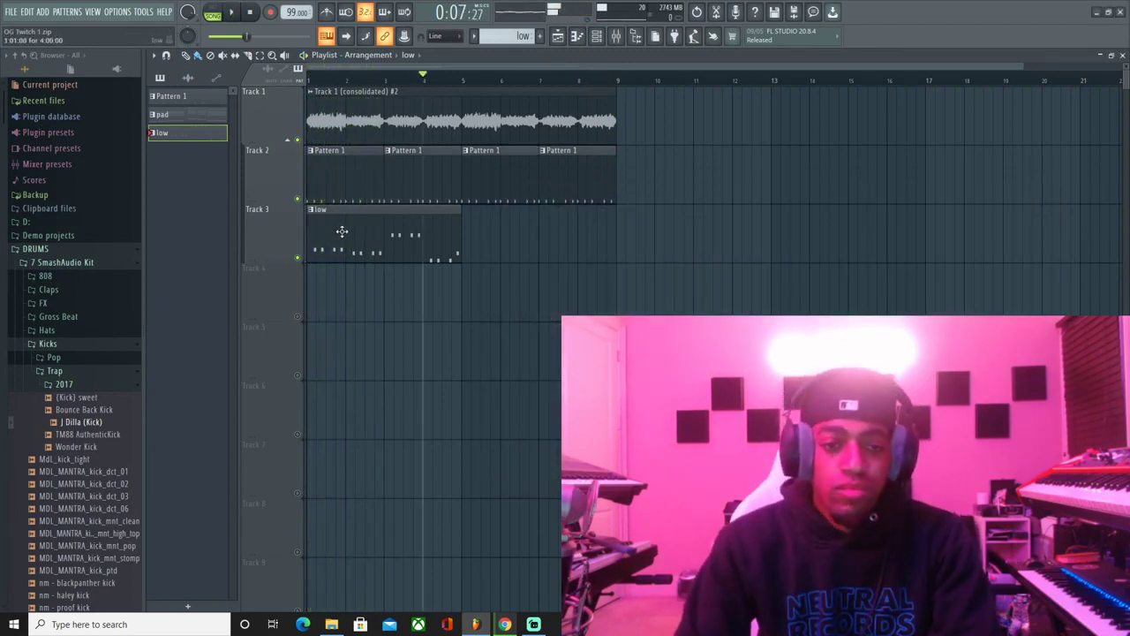
# - Mute Track 3 and save the project again, replacing the existing OG Twitch 1.zip
pyautogui.click(299, 257)
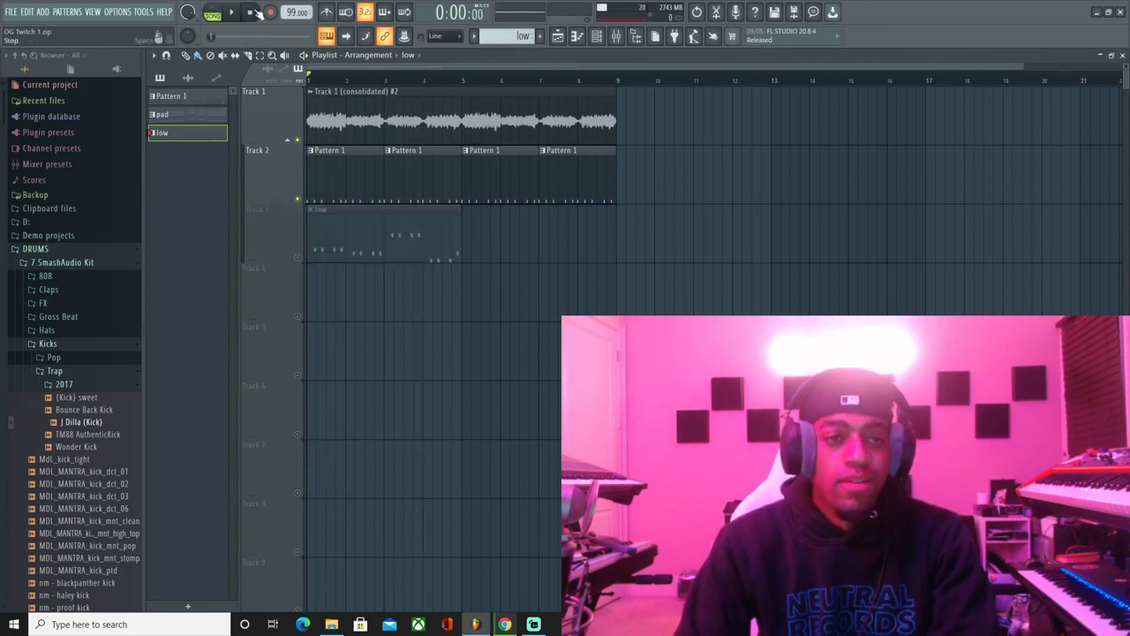
pyautogui.click(13, 11)
pyautogui.click(33, 65)
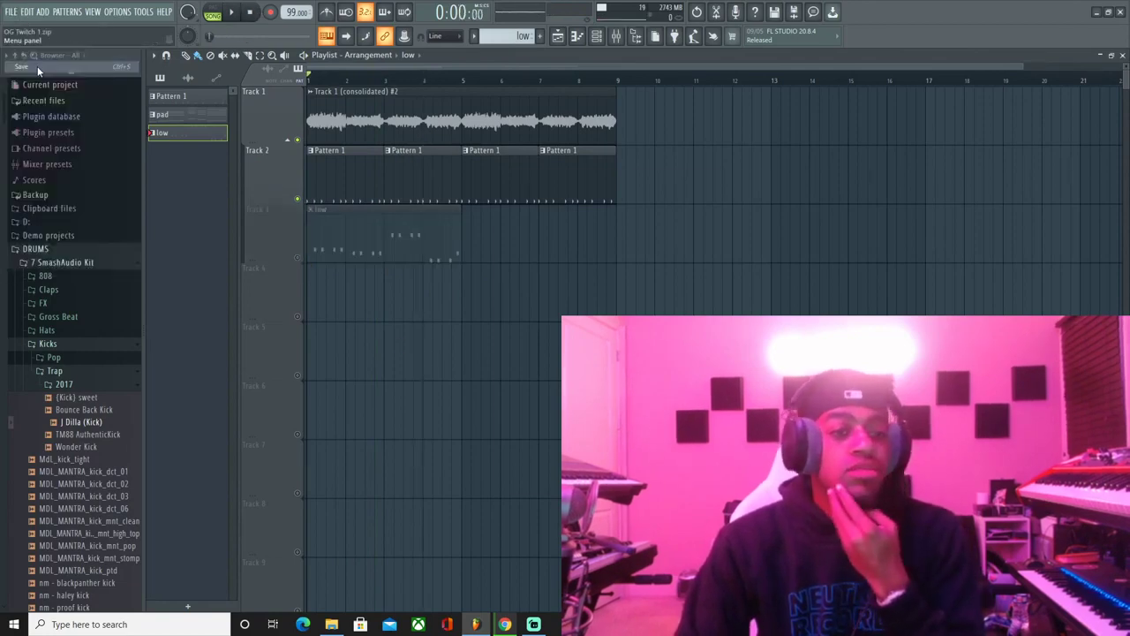
pyautogui.click(961, 473)
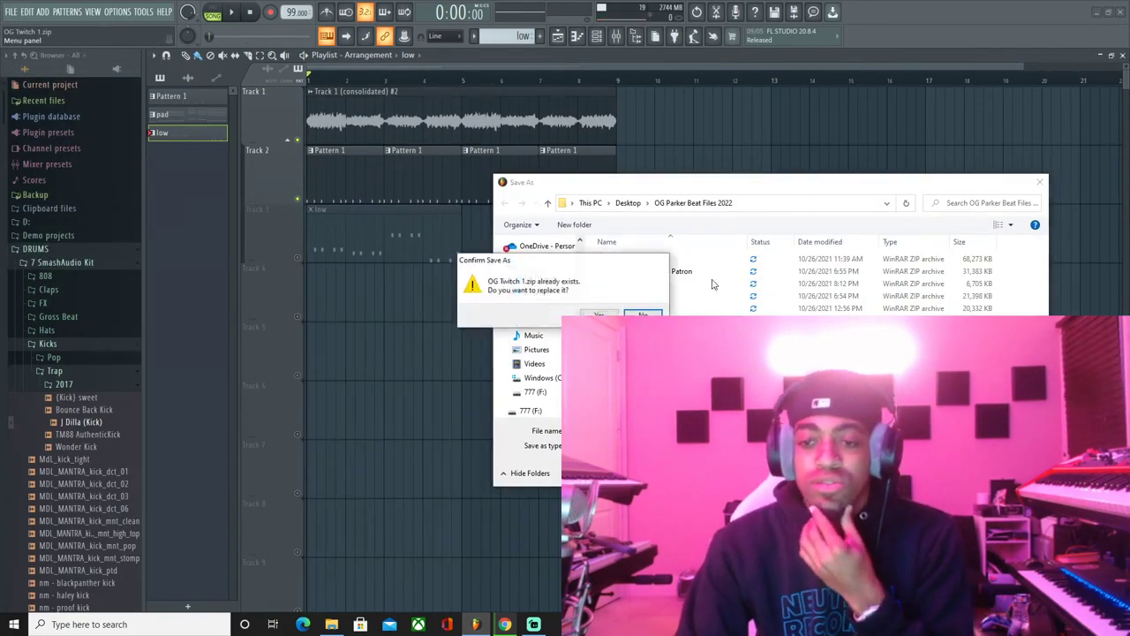
pyautogui.click(598, 316)
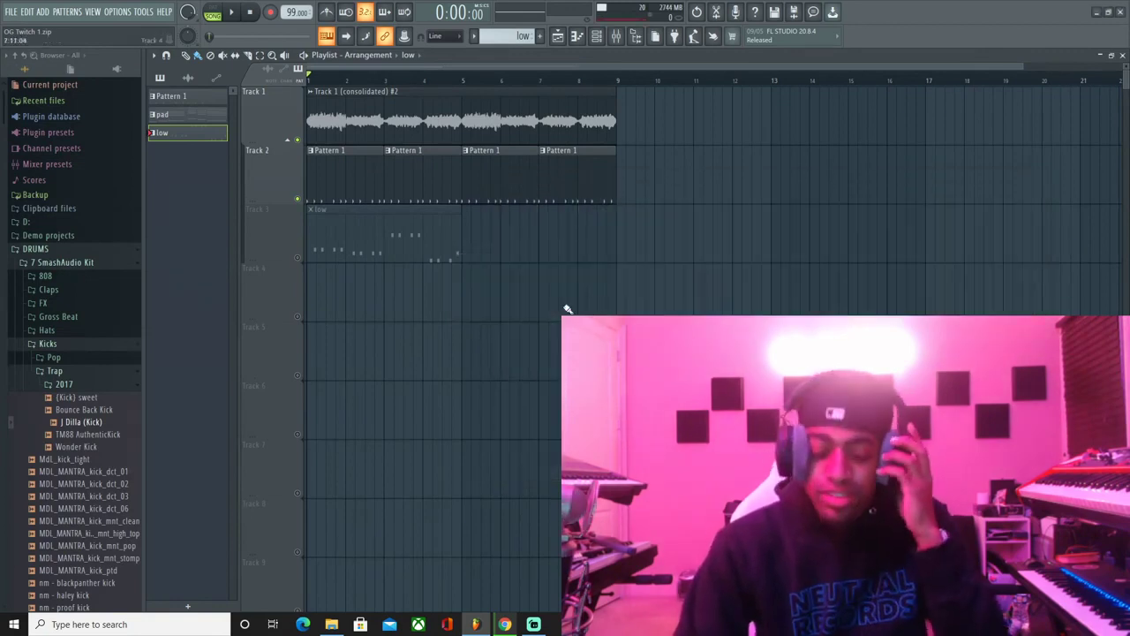
# - Open the recent project No 2nd Chance OG Patron.zip and close its audio clip settings window to show the playlist
pyautogui.click(11, 12)
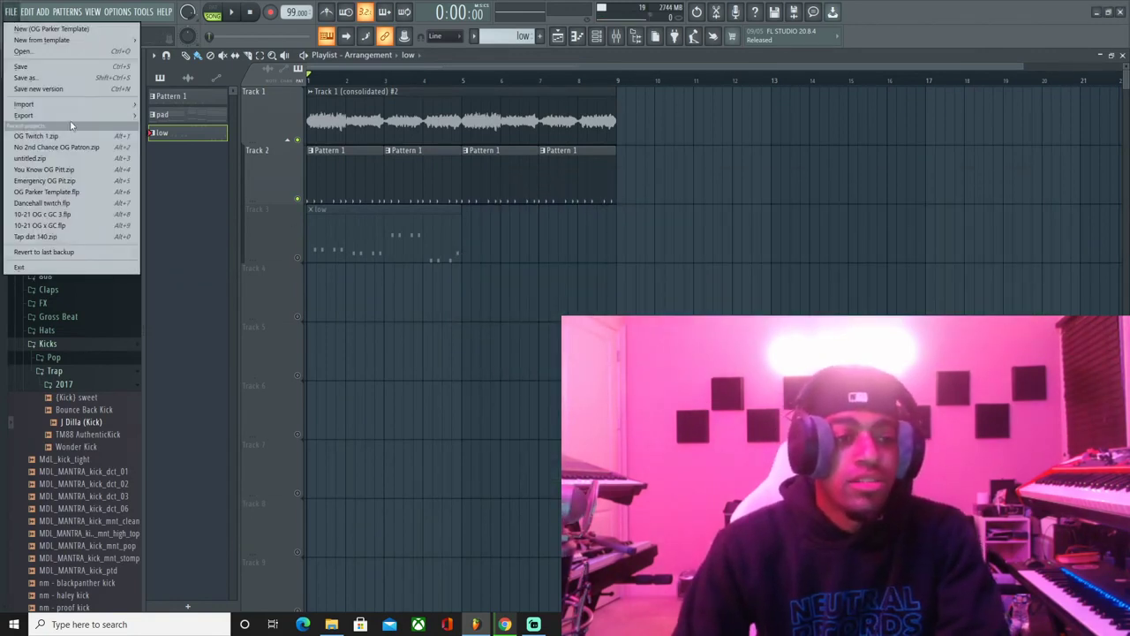
pyautogui.click(78, 148)
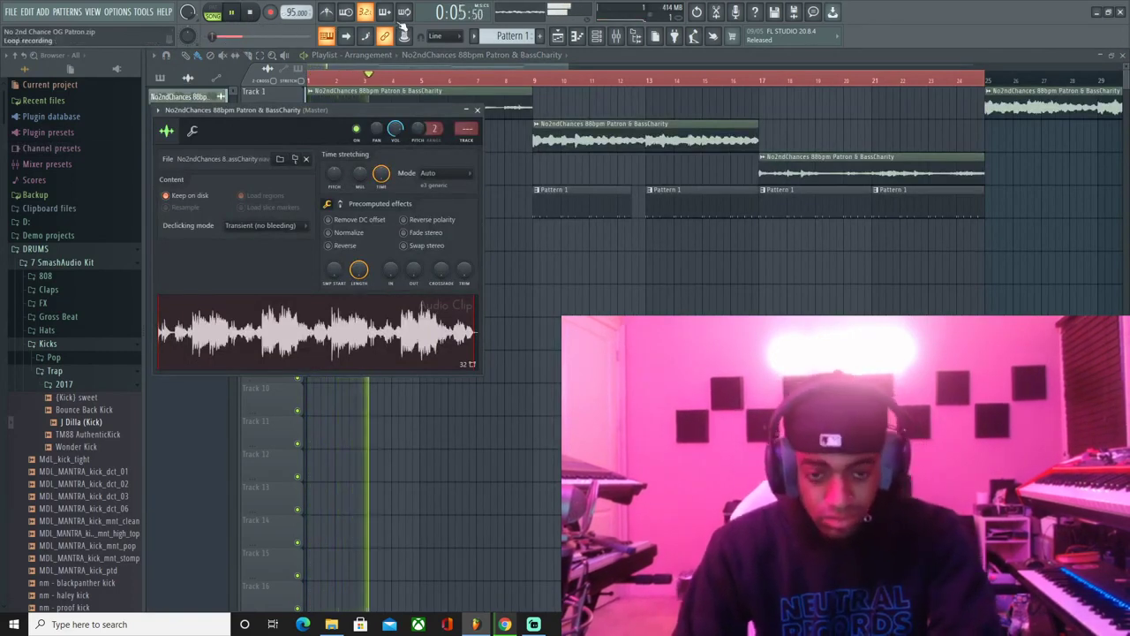
pyautogui.click(539, 59)
pyautogui.click(608, 55)
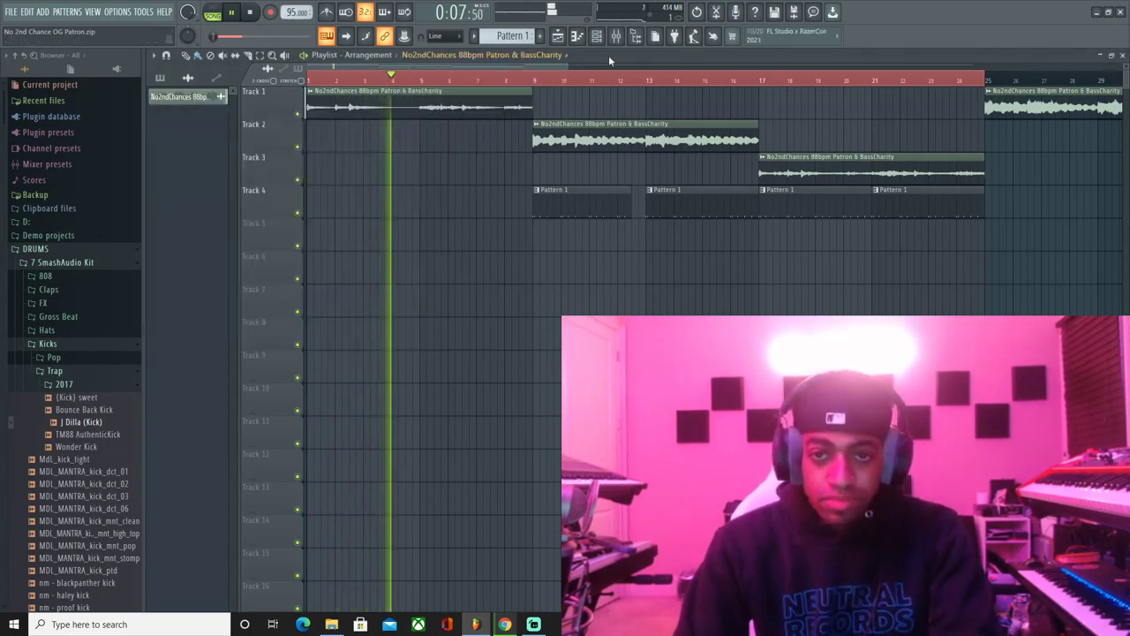
pyautogui.scroll(2, 575, 84)
pyautogui.scroll(-1, 574, 84)
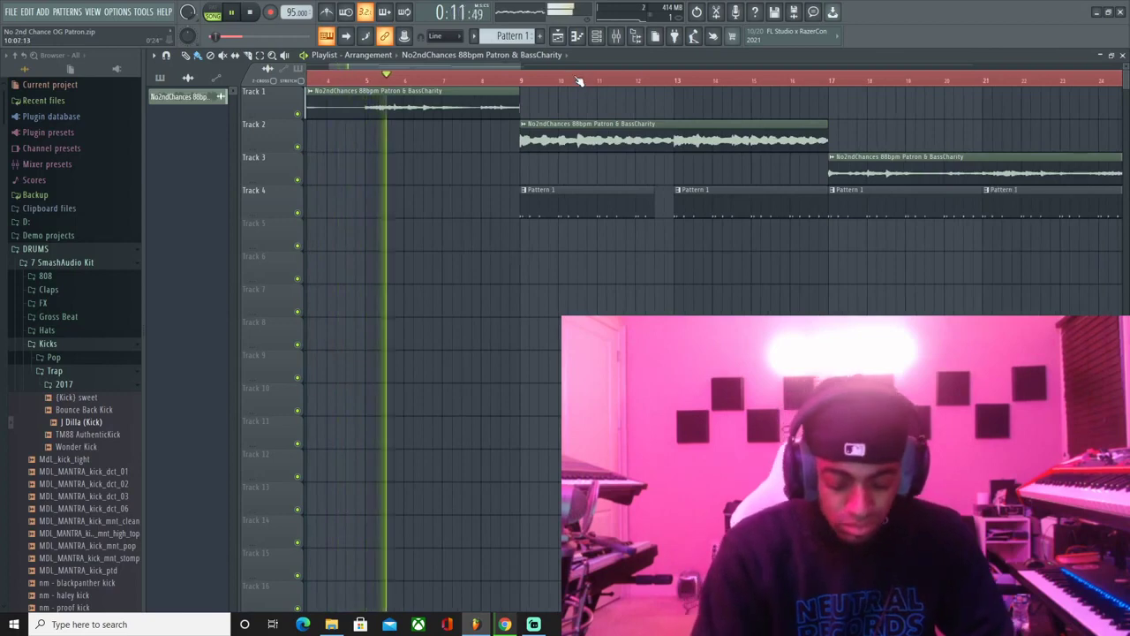
# - Switch to Gmail in Chrome, look through the inbox, and open the email carrying the broken 82BPM and hurt my feelings loops
pyautogui.click(504, 624)
pyautogui.scroll(-2, 480, 325)
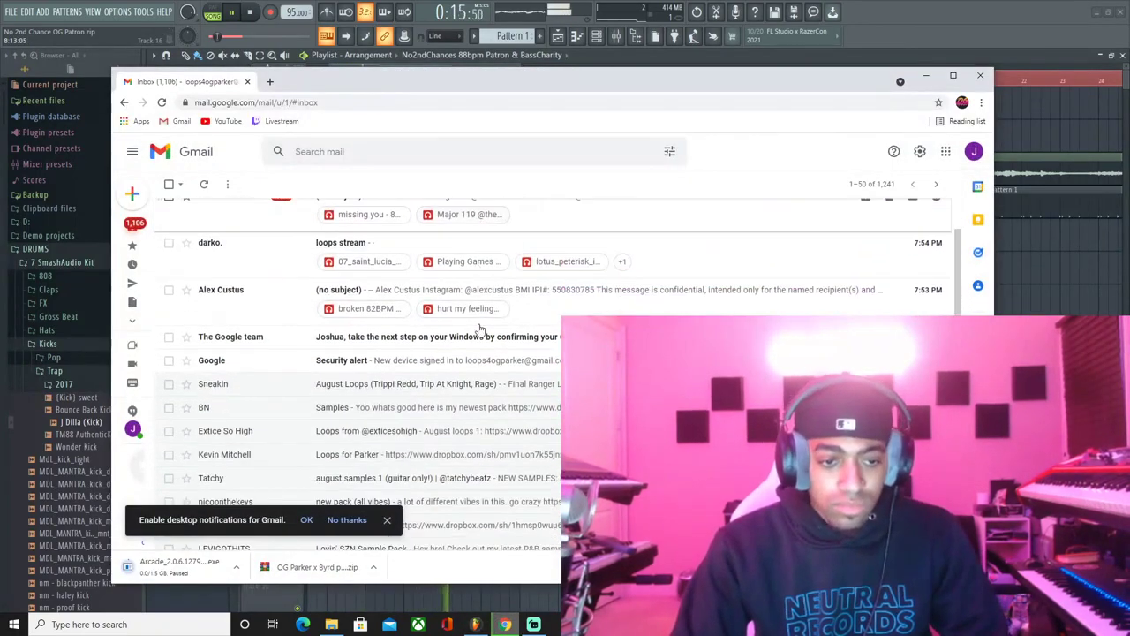
pyautogui.scroll(2, 480, 327)
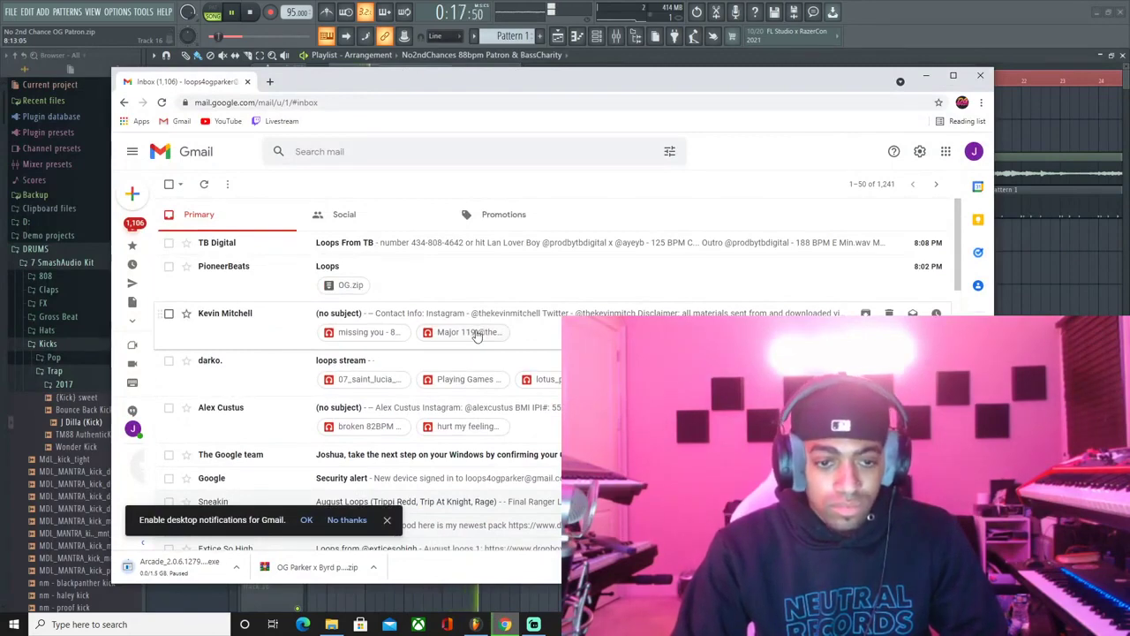
pyautogui.click(549, 423)
# - Switch back to FL Studio, audition the whole arrangement, and start a new project from the OG Parker Template
pyautogui.click(1017, 21)
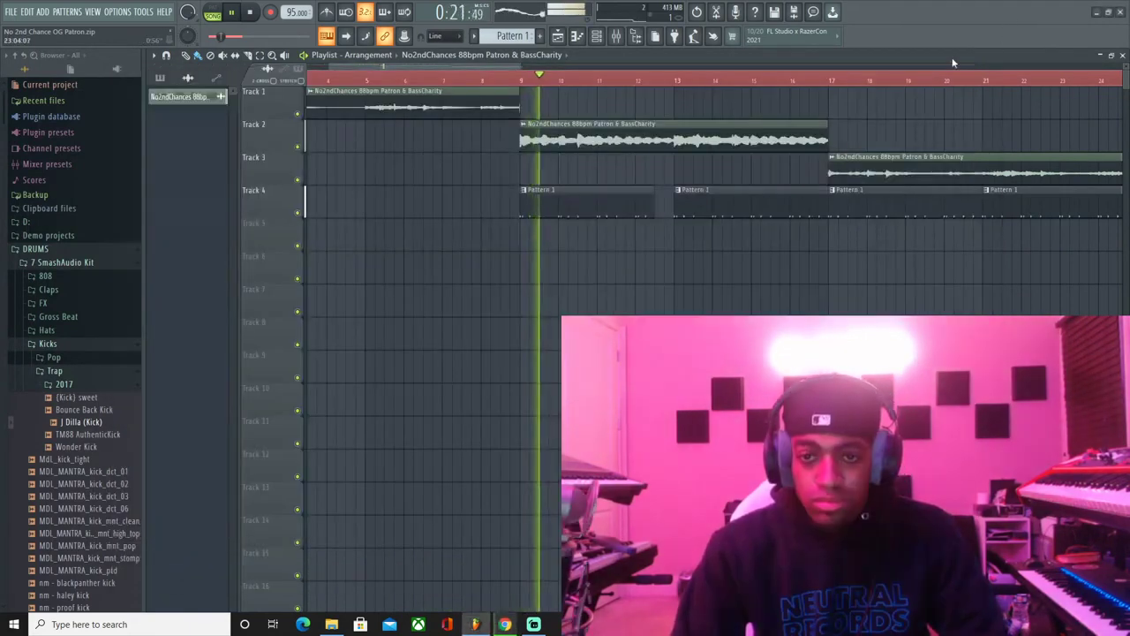
pyautogui.scroll(-2, 766, 82)
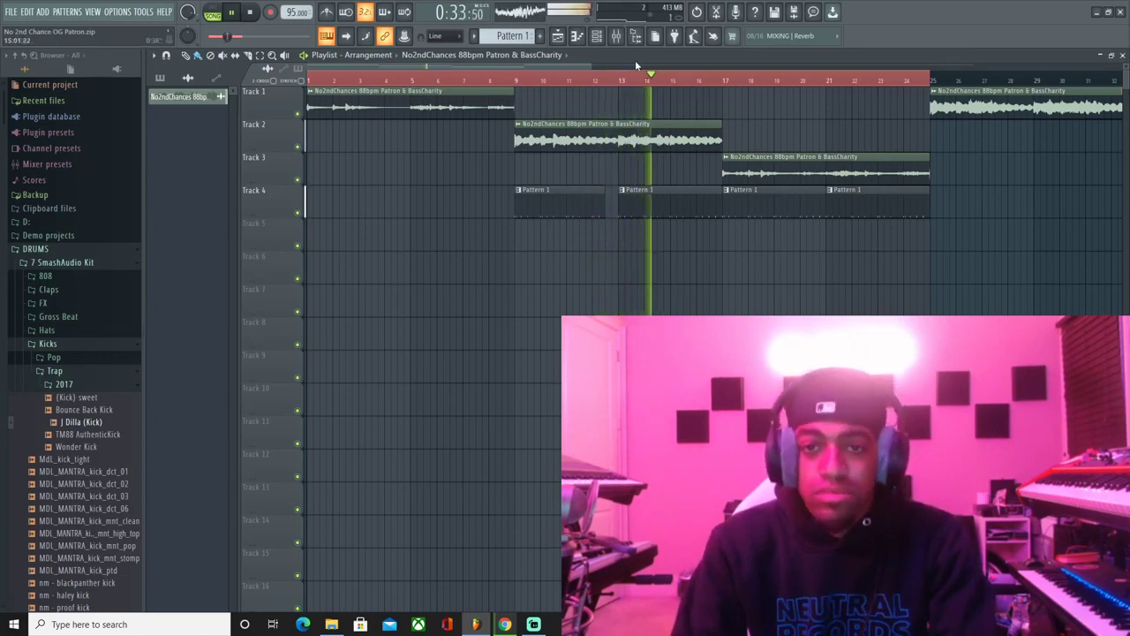
pyautogui.moveTo(593, 66); pyautogui.dragTo(821, 85)
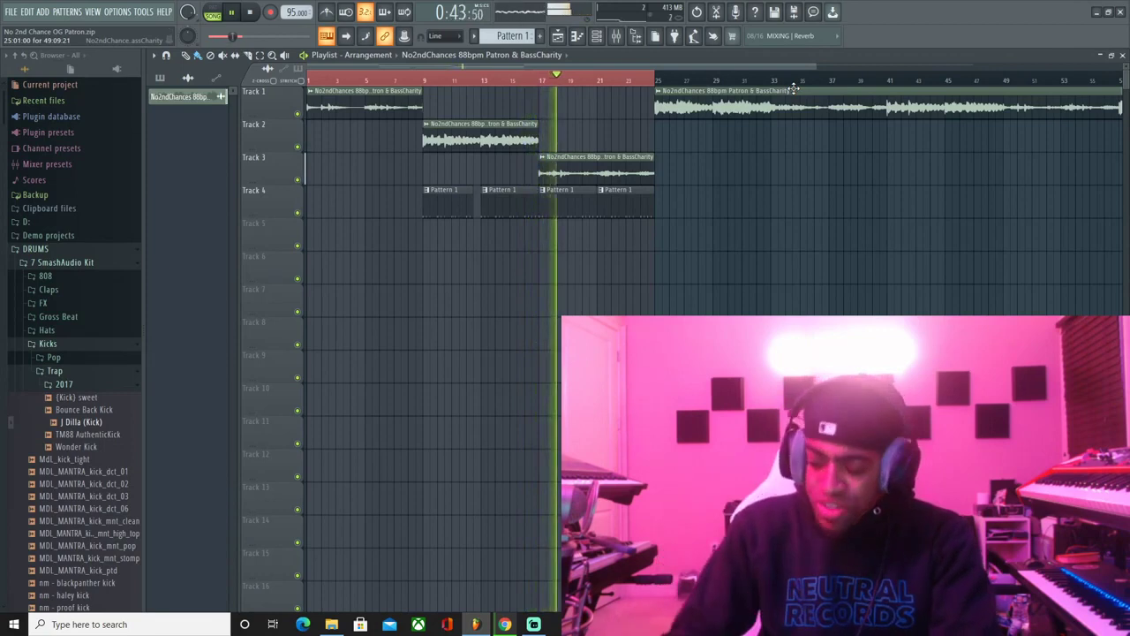
pyautogui.click(18, 12)
pyautogui.click(15, 35)
pyautogui.click(563, 342)
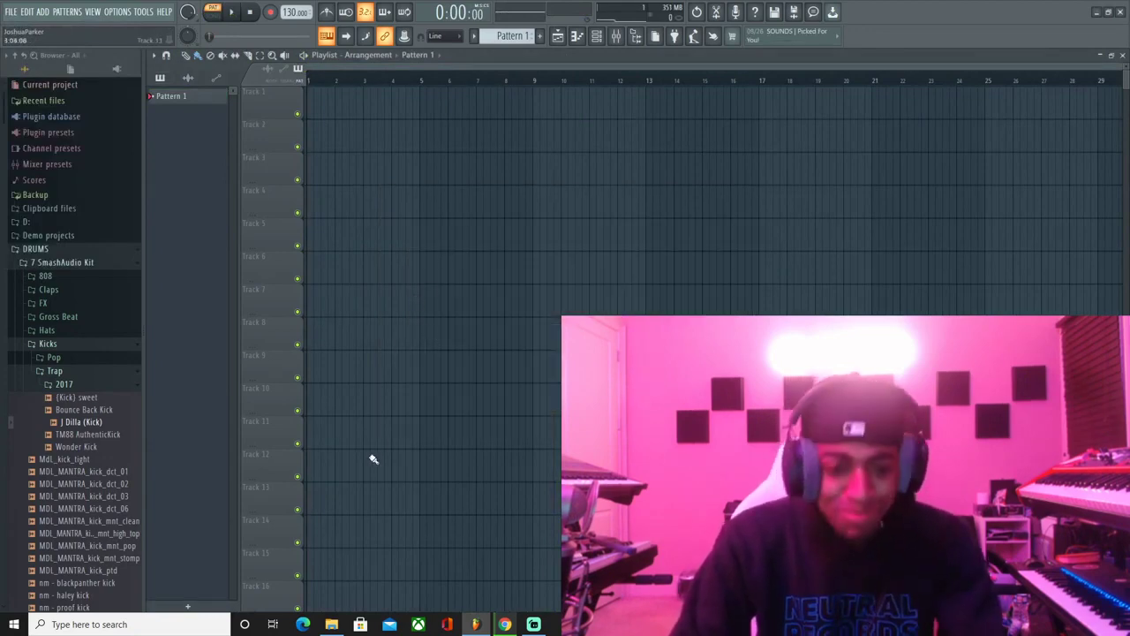
# - Switch to the open Gmail message, play the broken 82BPM Cmin MP3 attachment, and download it
pyautogui.click(474, 623)
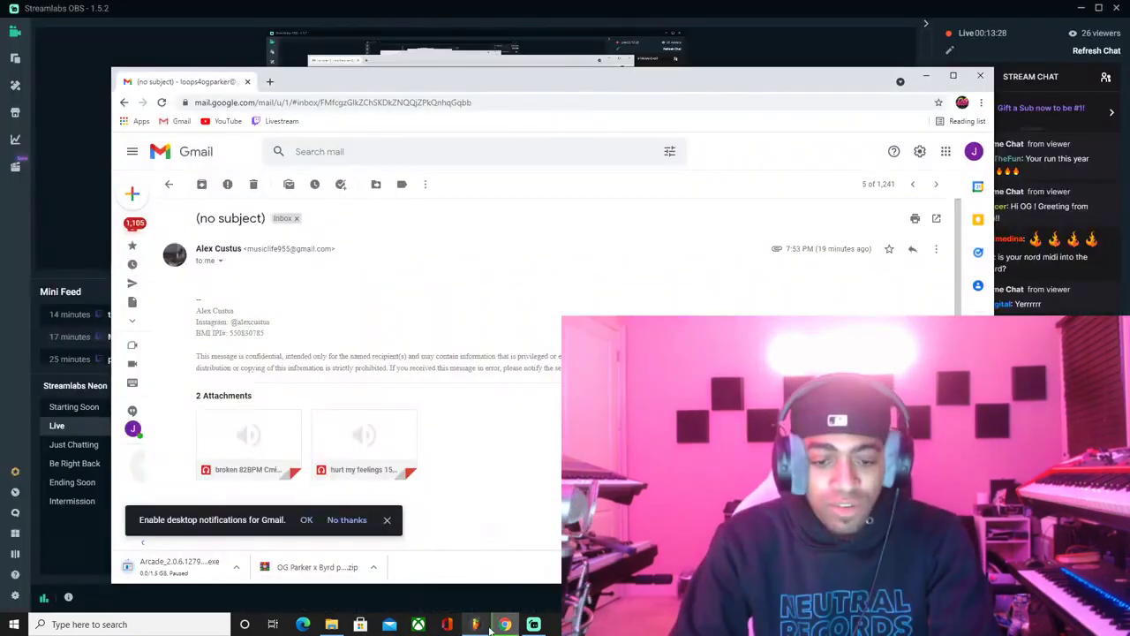
pyautogui.click(243, 428)
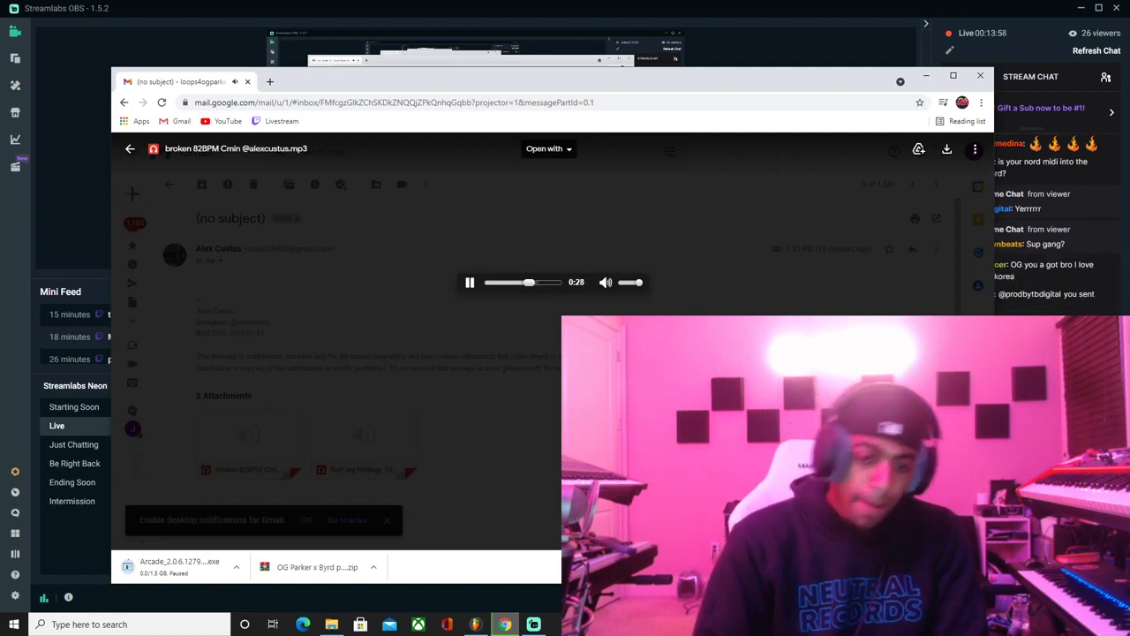
pyautogui.click(947, 149)
pyautogui.click(558, 369)
# - Play the hurt my feelings 150BPM A#min attachment, minimize the Streamlabs OBS window, and download the loop
pyautogui.click(382, 426)
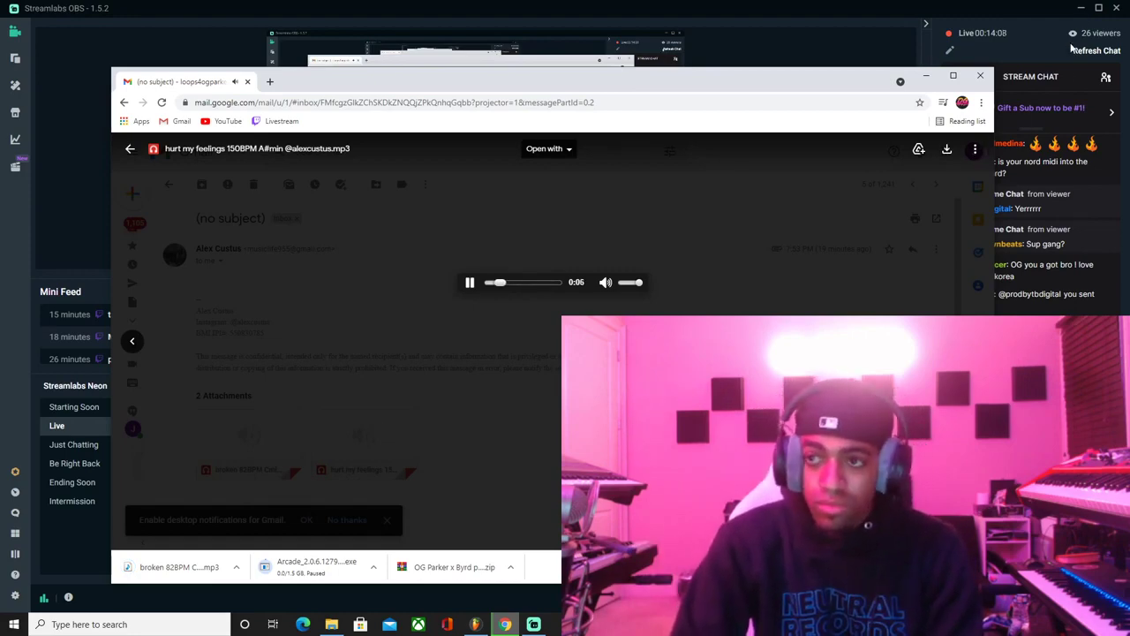
pyautogui.click(1089, 4)
pyautogui.click(1081, 8)
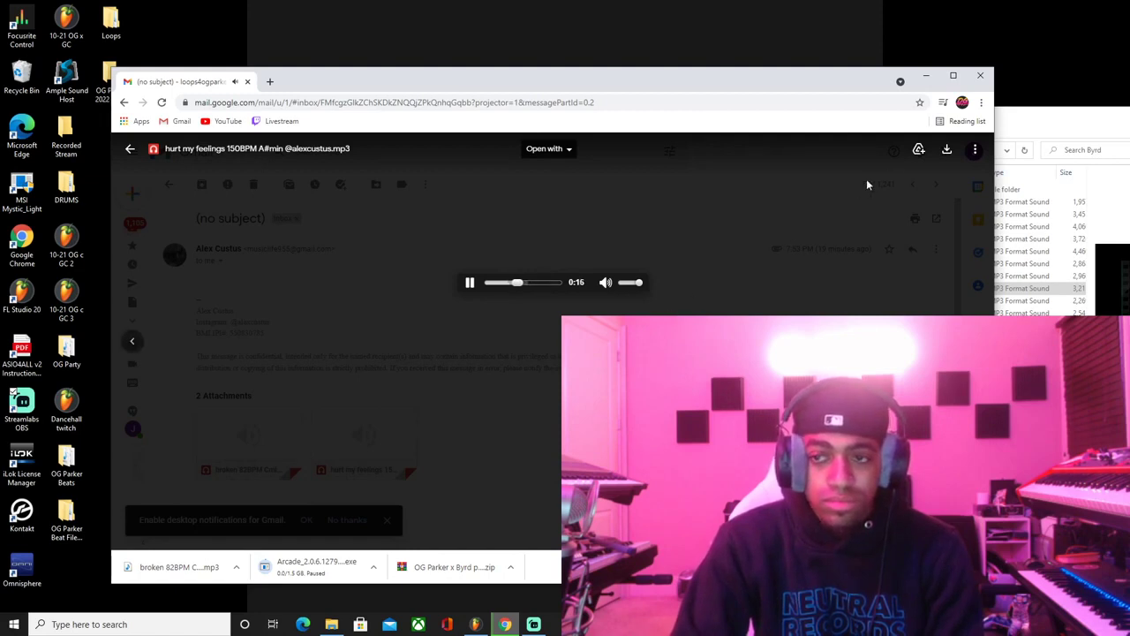
pyautogui.click(946, 149)
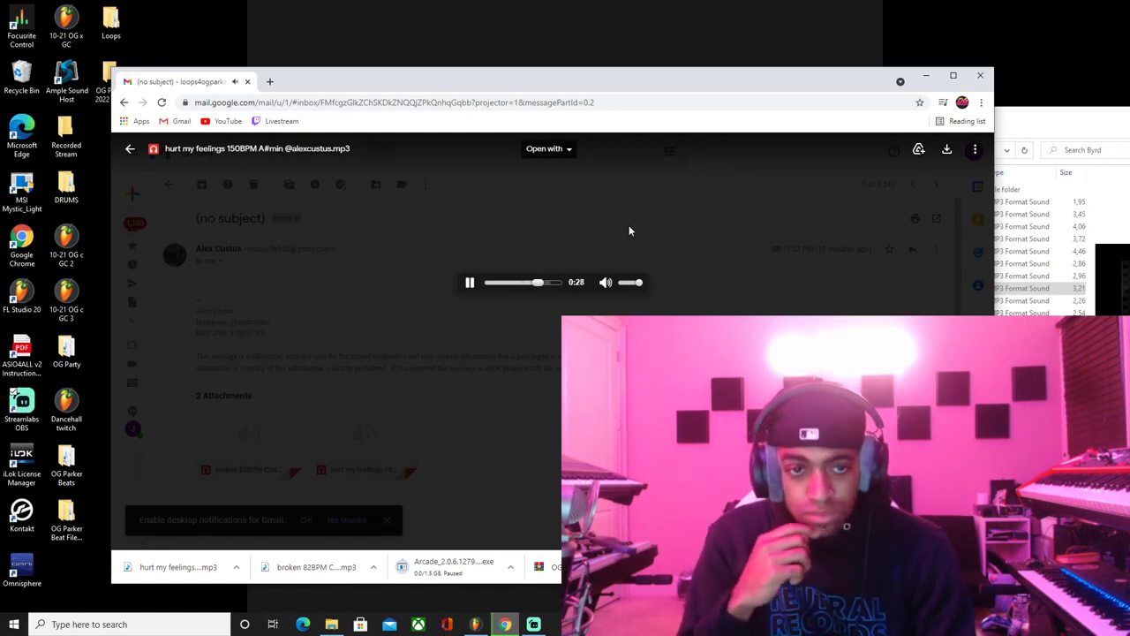
pyautogui.click(371, 265)
# - Open the loops stream email from the inbox, then play and download its 07_saint_lucia_79bpm attachment
pyautogui.click(170, 187)
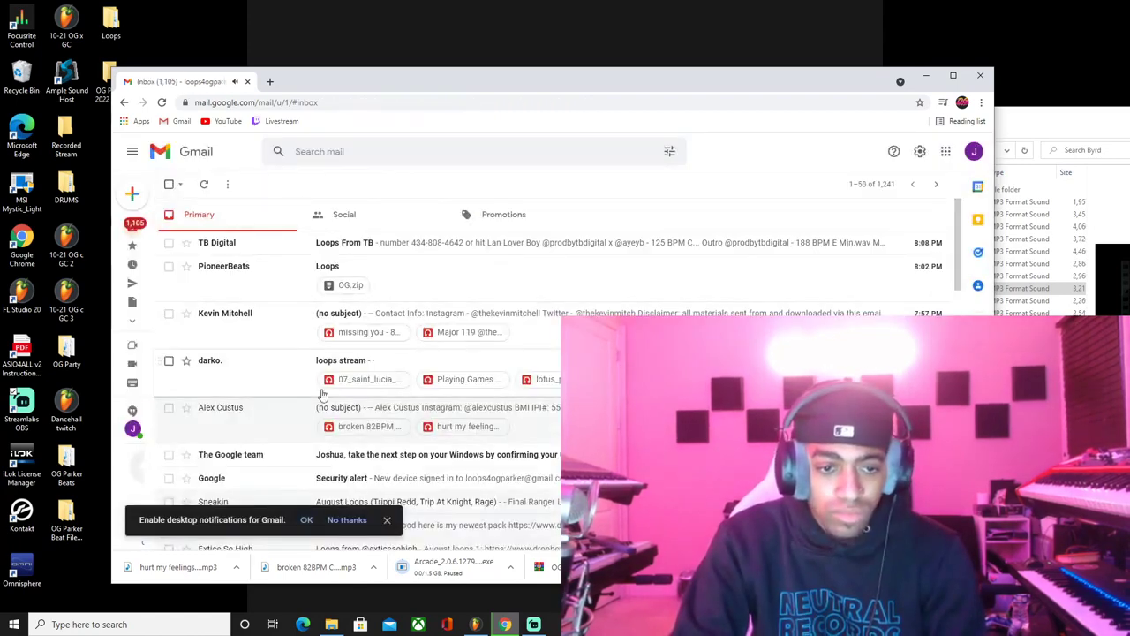
pyautogui.click(265, 367)
pyautogui.click(269, 340)
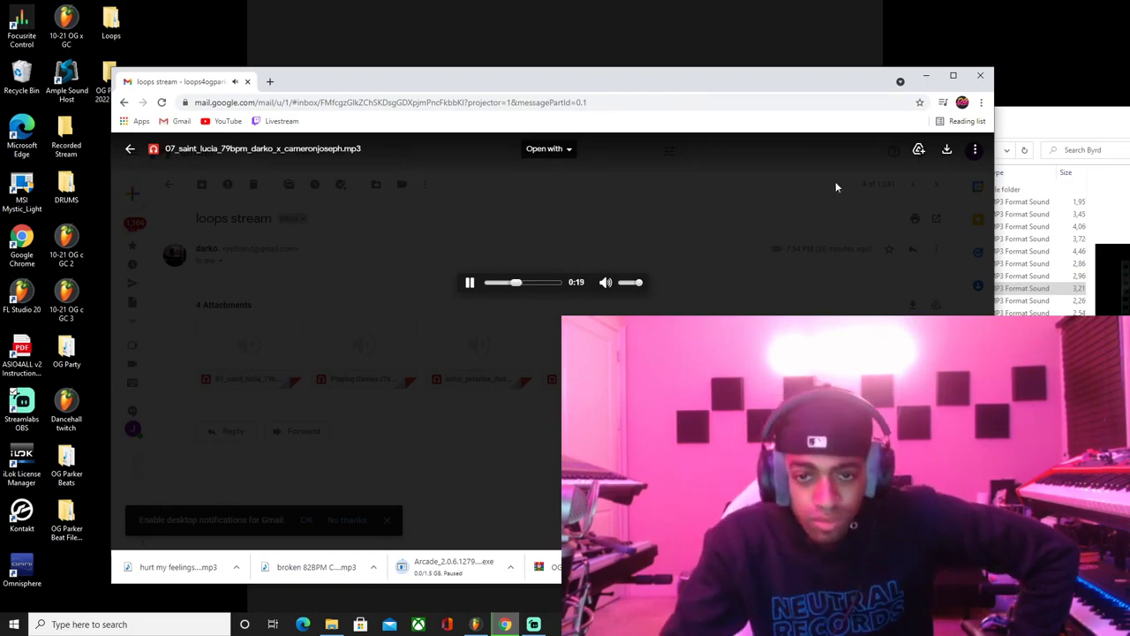
pyautogui.click(946, 148)
pyautogui.click(454, 255)
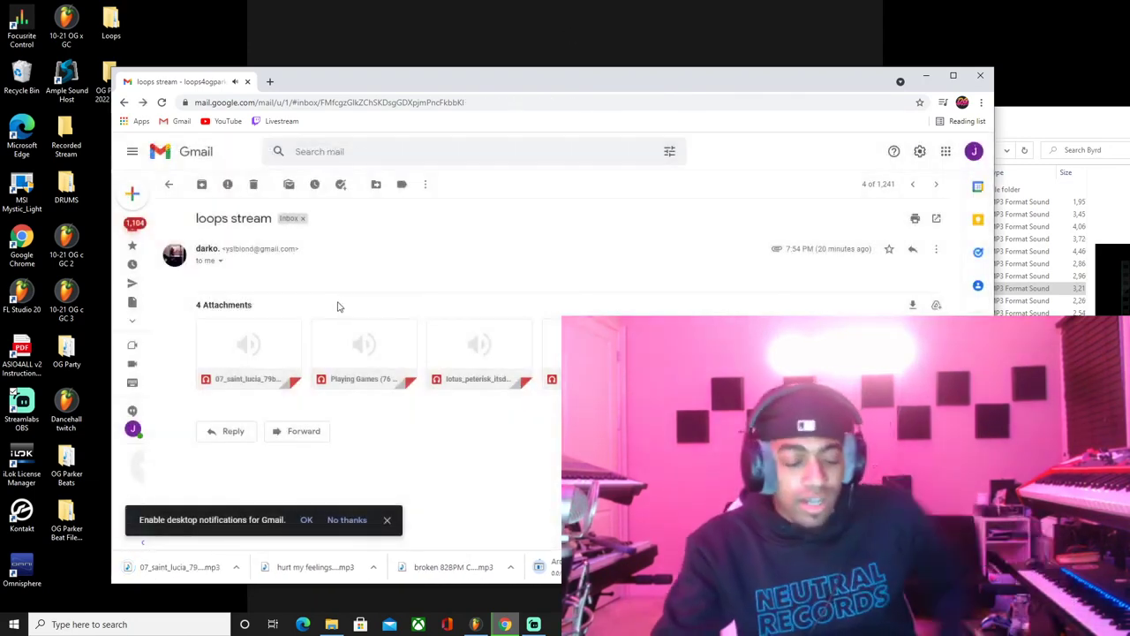
# - Play the Playing Games (76 BPM) attachment and download it
pyautogui.moveTo(408, 330)
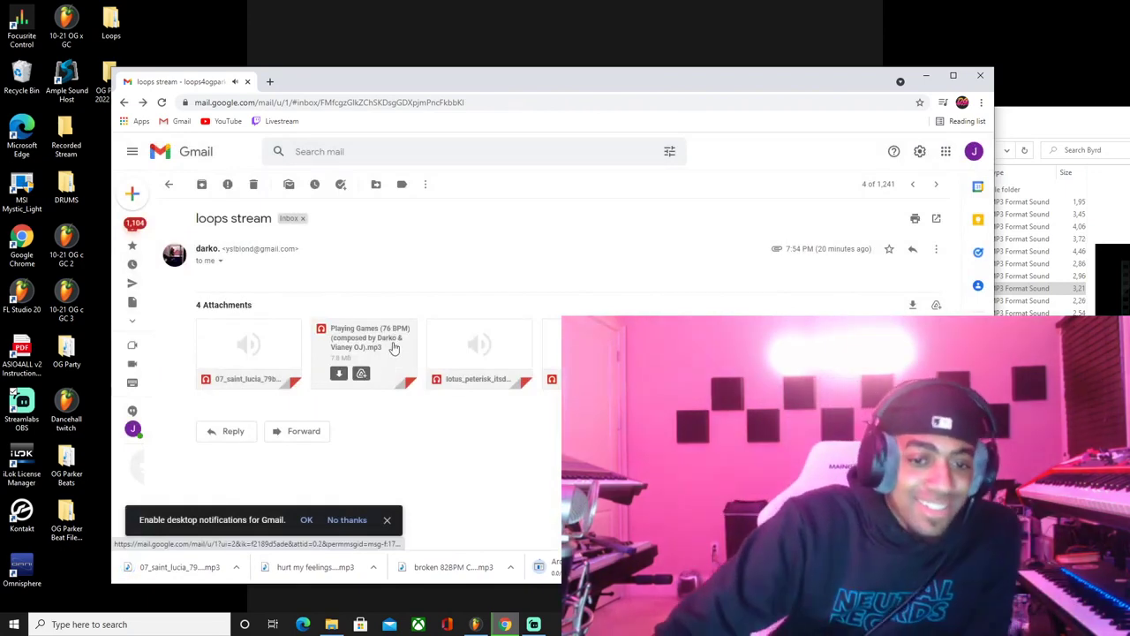
pyautogui.click(377, 343)
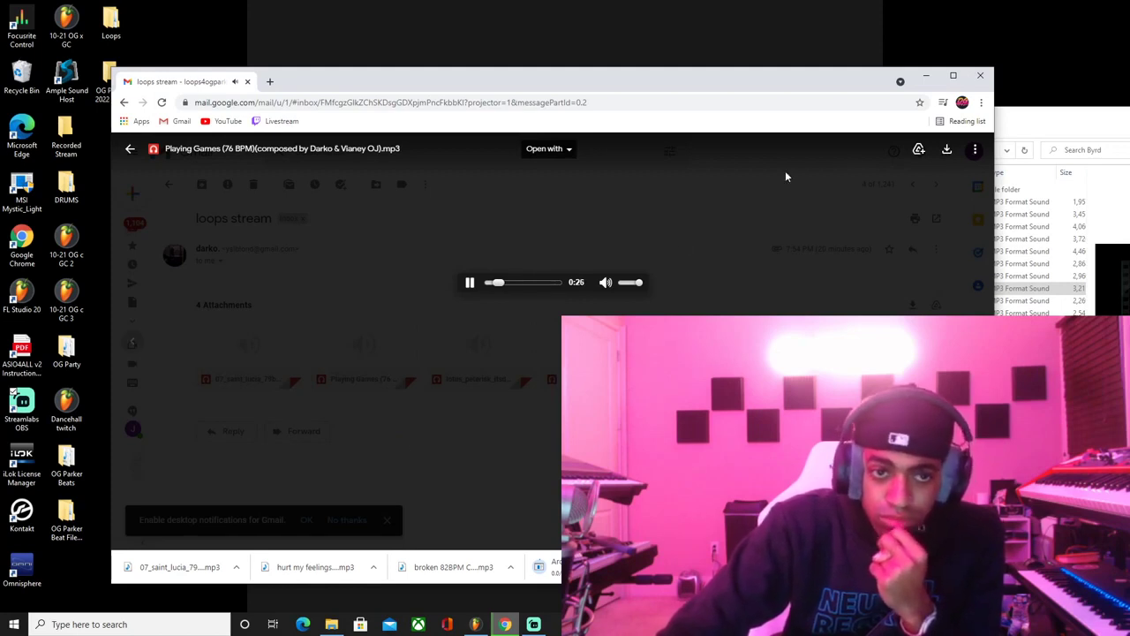
pyautogui.click(946, 152)
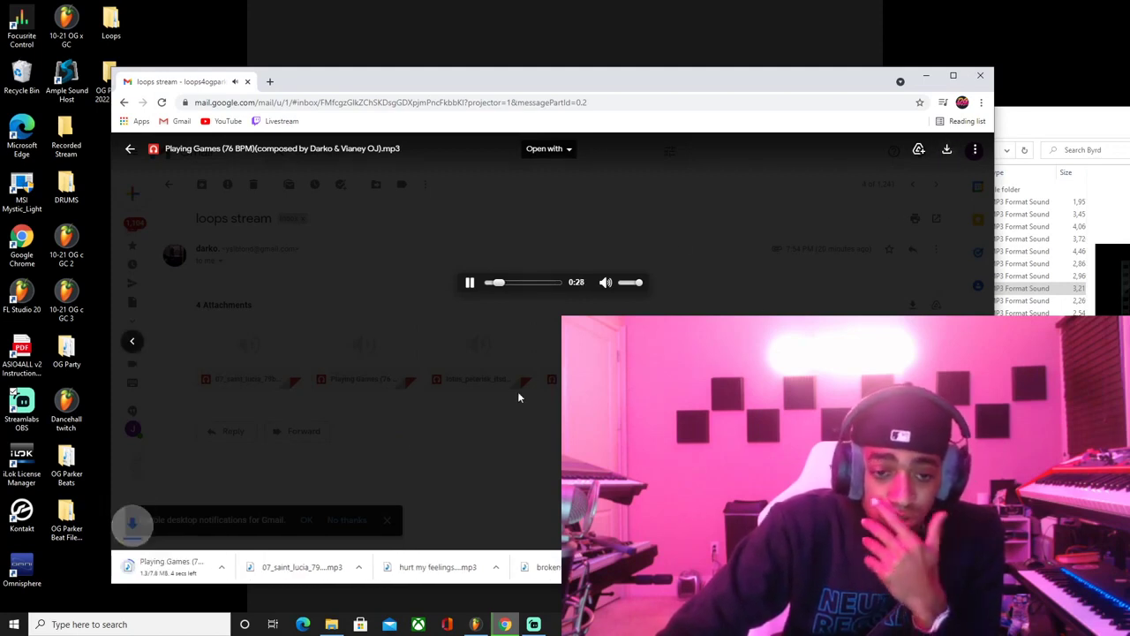
# - Close the preview, then play the lotus 94bpm MP3 attachment and download it
pyautogui.click(517, 392)
pyautogui.click(487, 344)
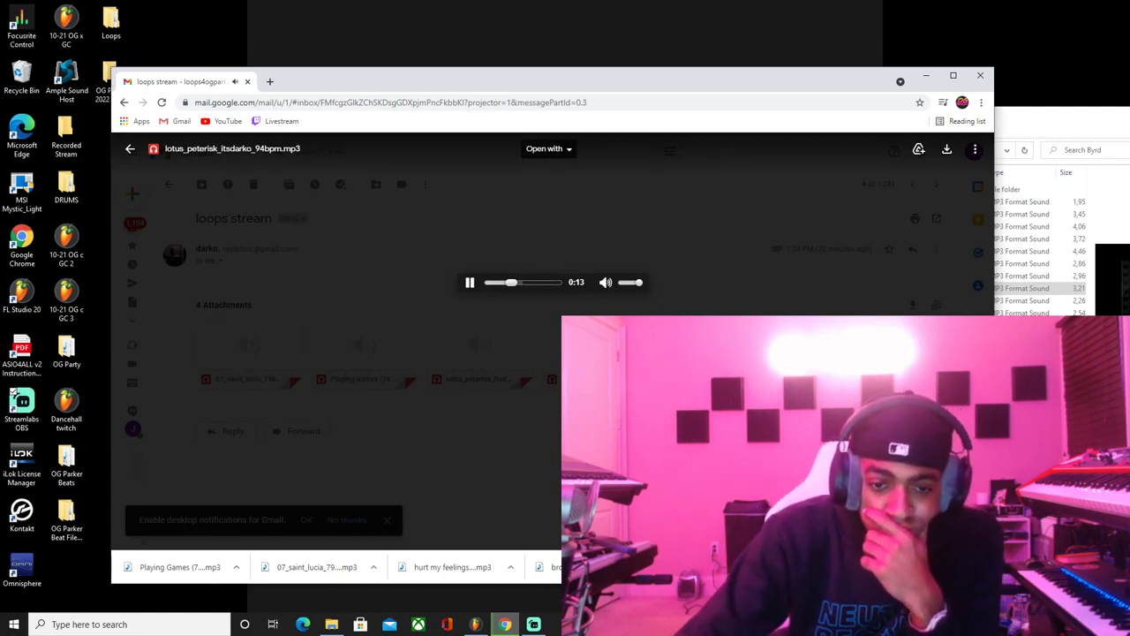
pyautogui.click(946, 149)
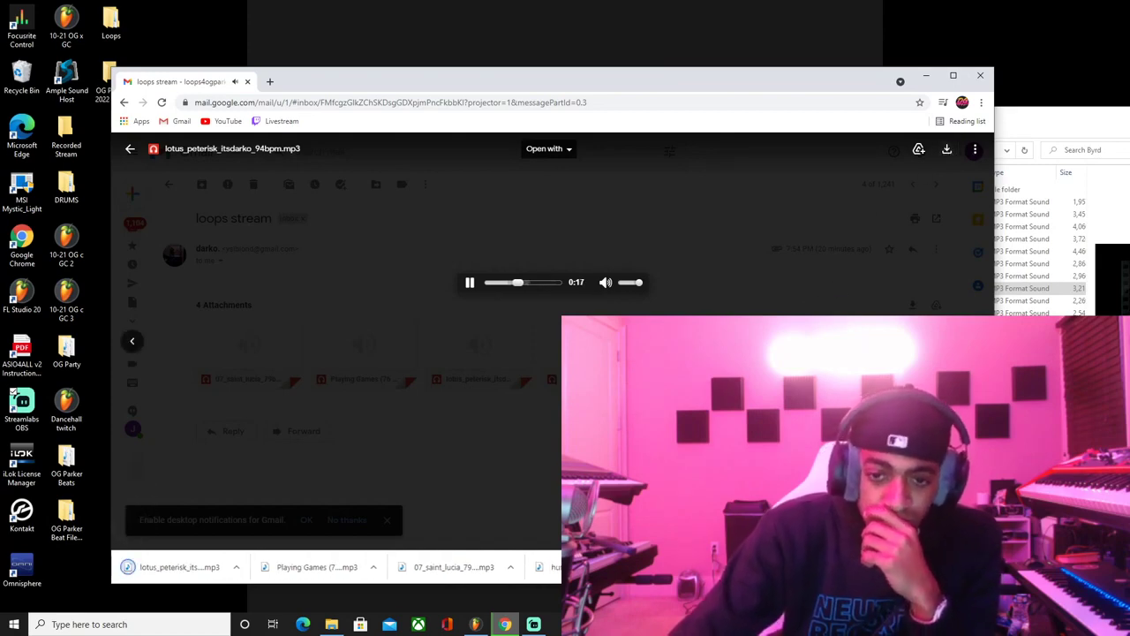
# - Play the history 90 bpm rnb attachment, download it, and return to the message
pyautogui.click(602, 355)
pyautogui.click(589, 346)
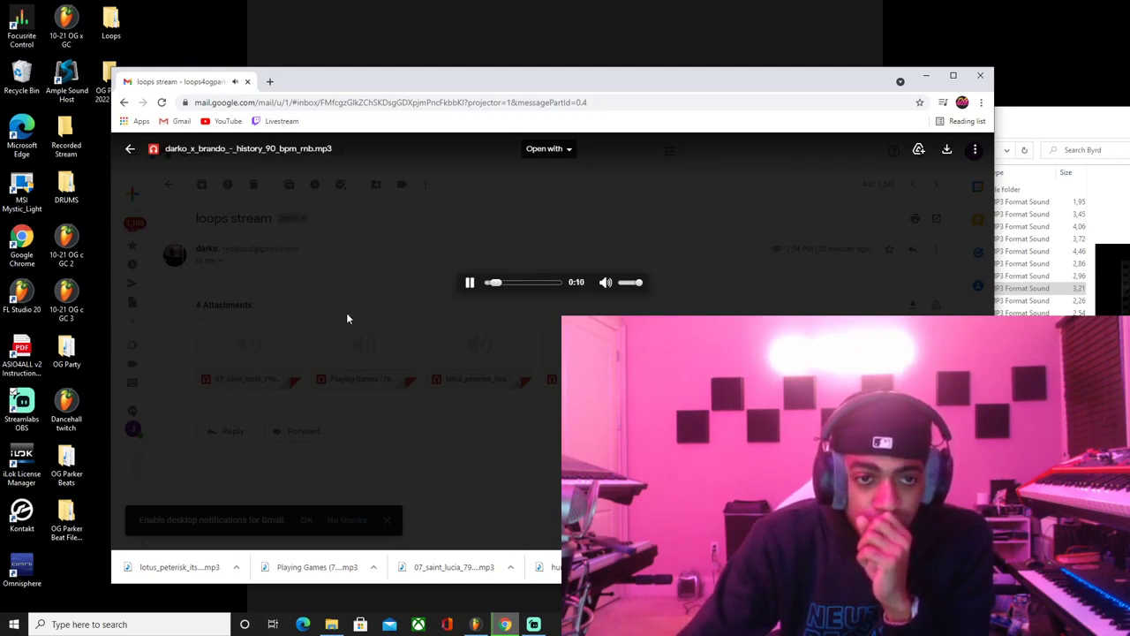
pyautogui.click(946, 152)
pyautogui.click(476, 235)
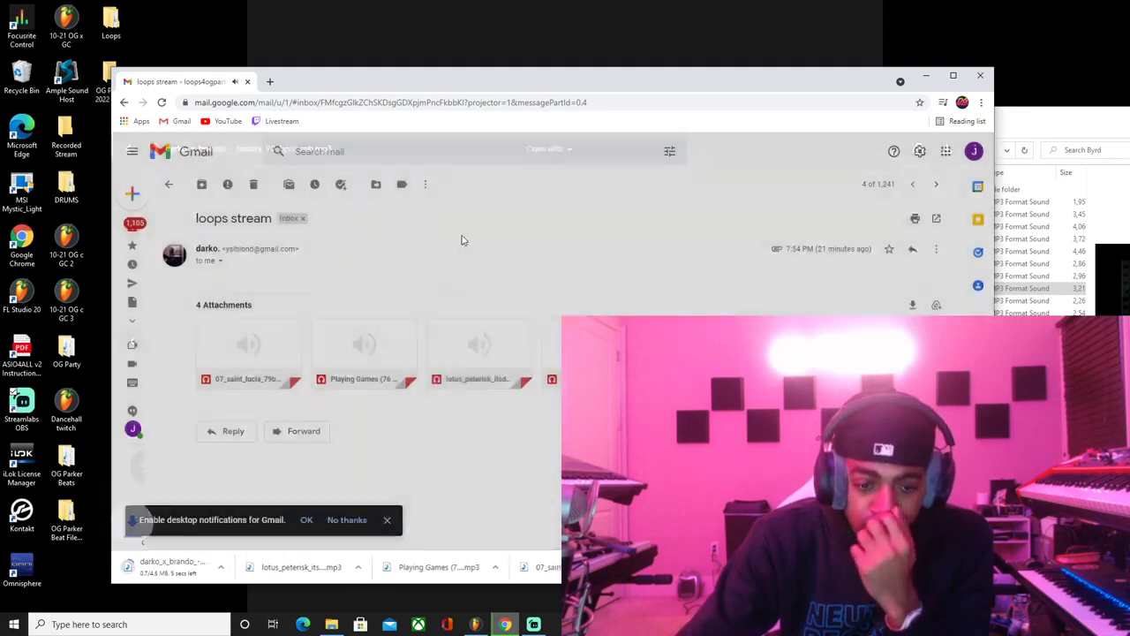
# - Switch to FL Studio and add the history 90 bpm rnb loop from the Downloads folder at the start of Track 1
pyautogui.click(474, 624)
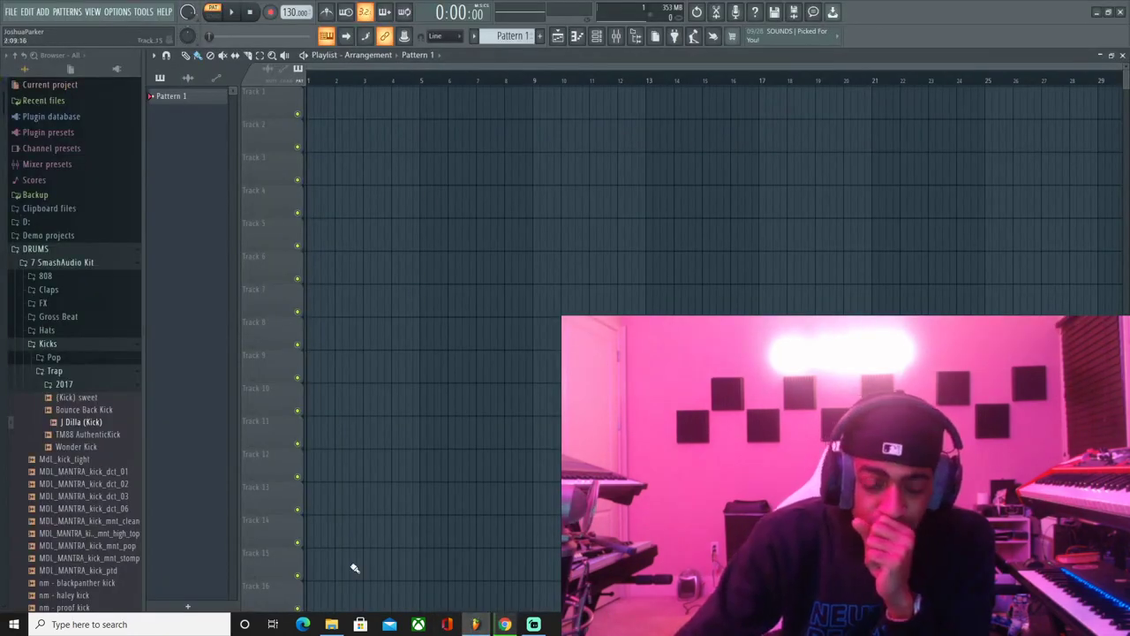
pyautogui.click(331, 624)
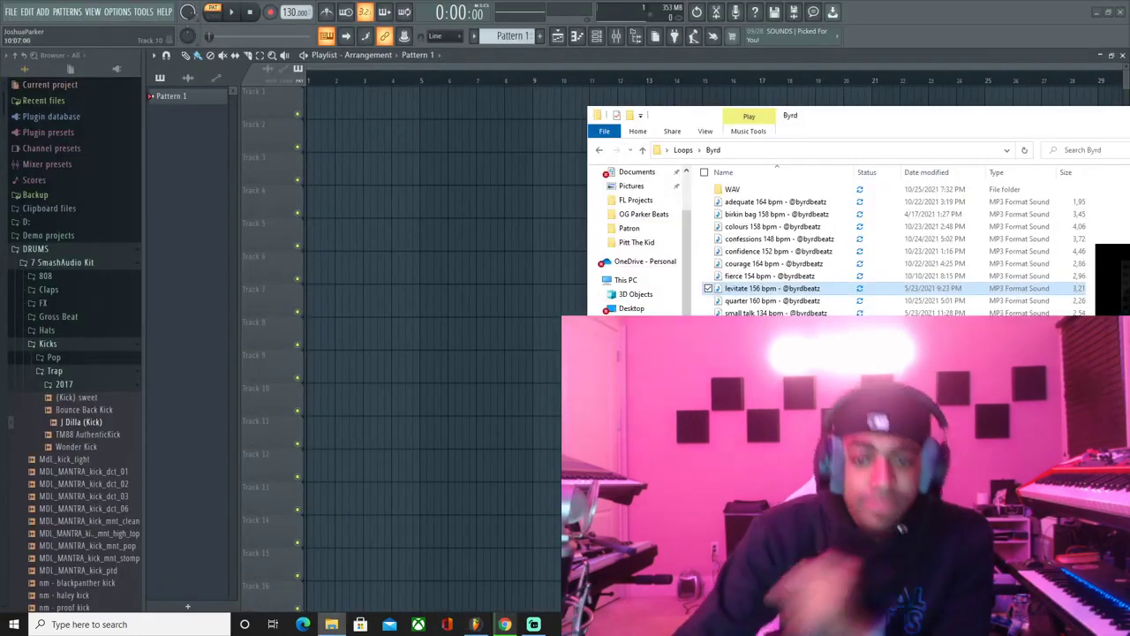
pyautogui.scroll(2, 648, 205)
pyautogui.click(652, 208)
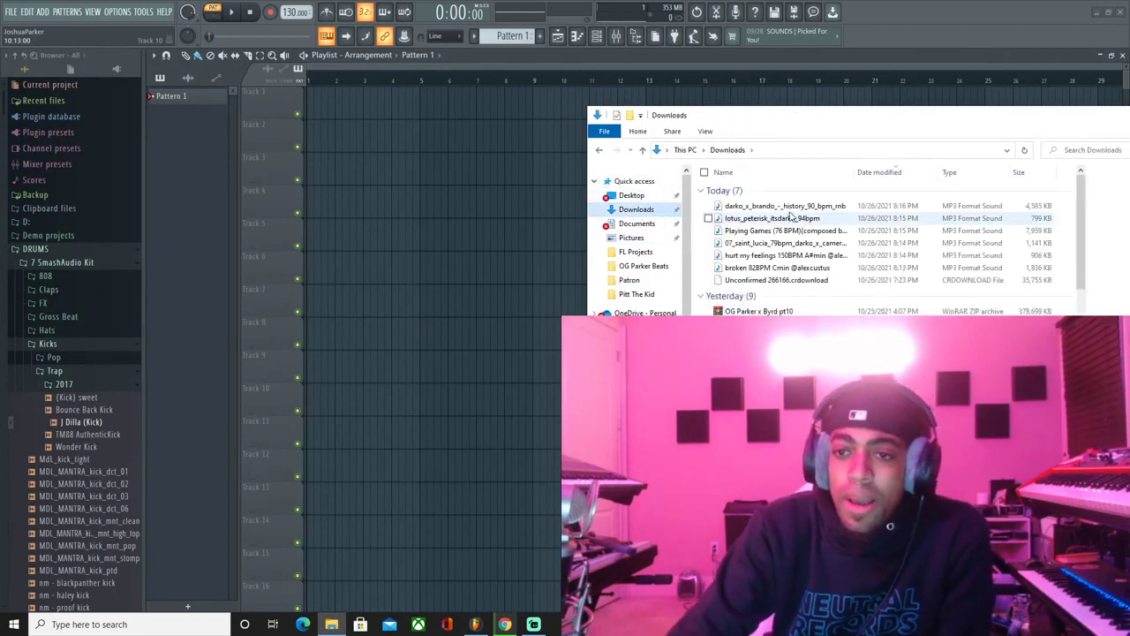
pyautogui.moveTo(757, 208); pyautogui.dragTo(359, 105)
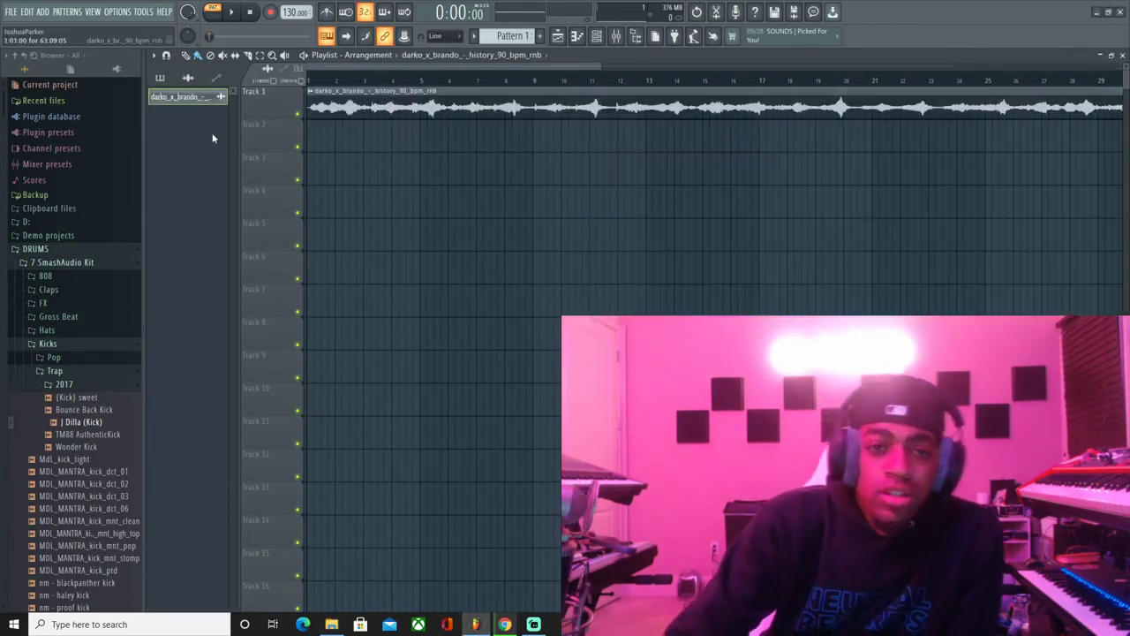
# - Set the project tempo to 126 BPM
pyautogui.moveTo(290, 13); pyautogui.dragTo(290, 17)
pyautogui.scroll(20, 295, 11)
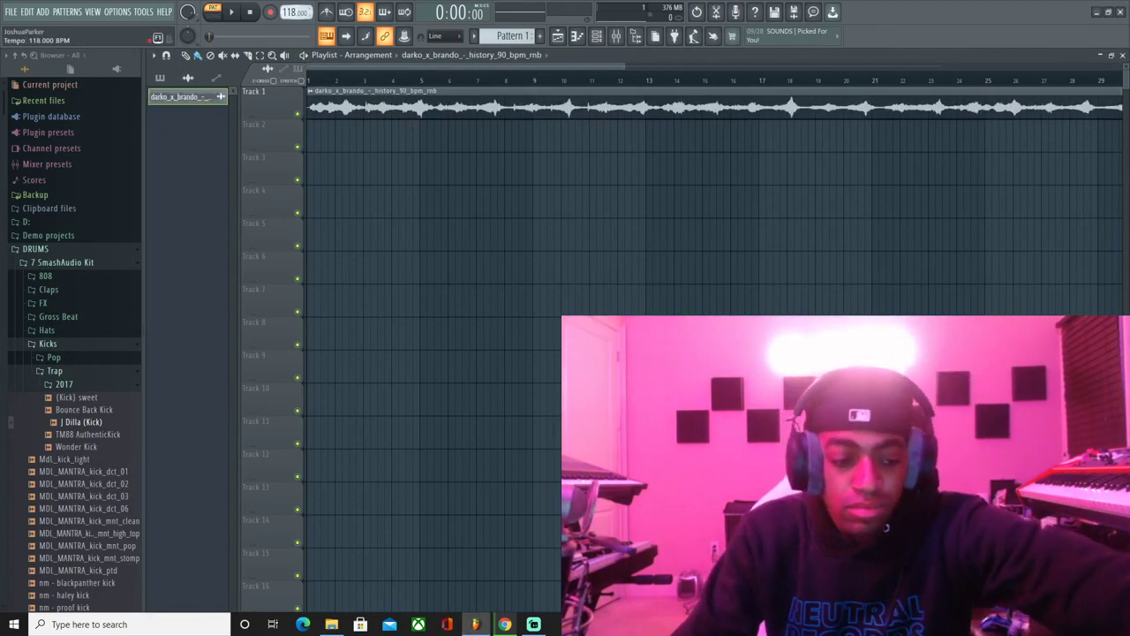
pyautogui.scroll(2, 295, 12)
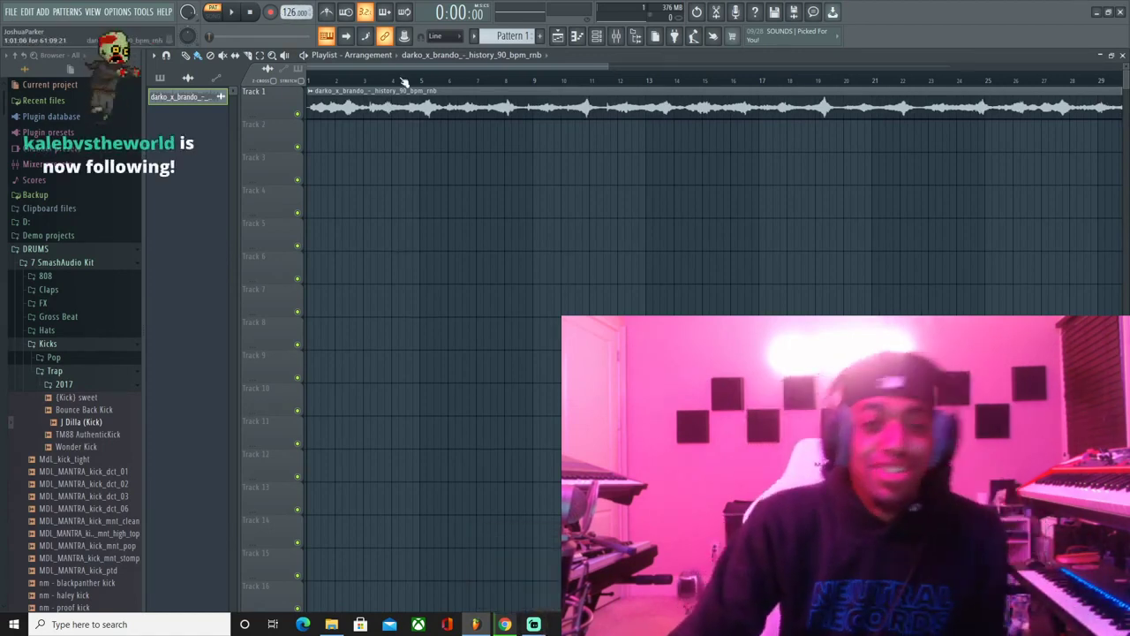
# - Place two consecutive four-bar Pattern 1 clips on Track 2, starting at bar 1
pyautogui.click(457, 55)
pyautogui.click(438, 98)
pyautogui.click(323, 137)
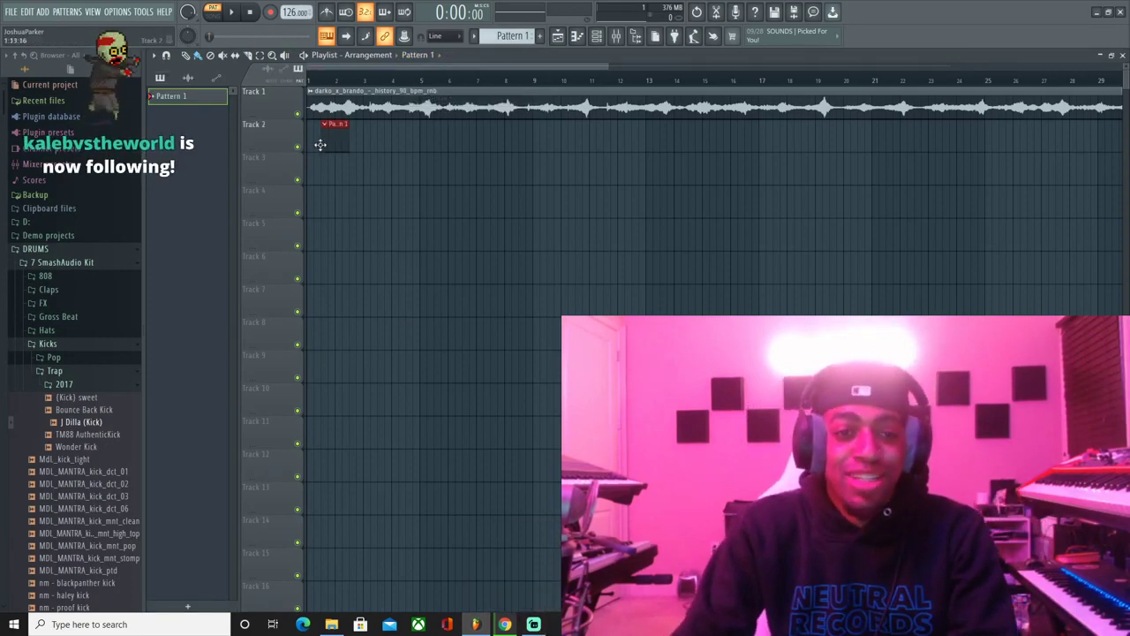
pyautogui.moveTo(337, 132); pyautogui.dragTo(493, 144)
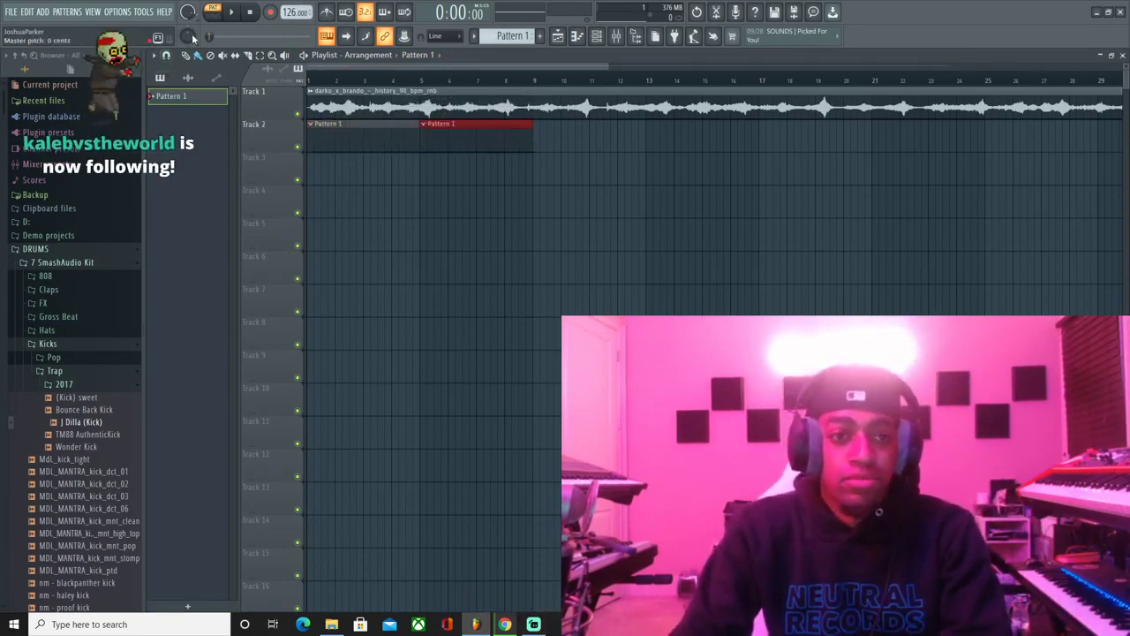
# - Set the project tempo to 90 BPM and start song-mode playback with the metronome on
pyautogui.click(212, 14)
pyautogui.moveTo(289, 13); pyautogui.dragTo(290, 44)
pyautogui.press('space')
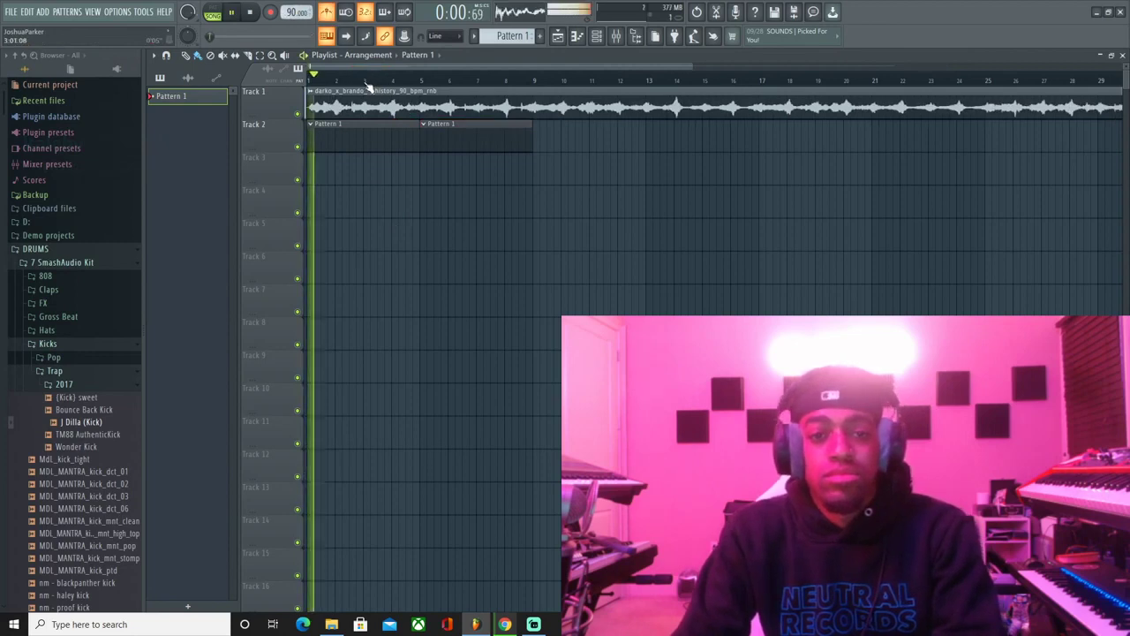
# - Replay the opening bars and inspect the loop's waveform up close for alignment with the grid and metronome
pyautogui.scroll(2, 368, 86)
pyautogui.click(388, 59)
pyautogui.moveTo(320, 68); pyautogui.dragTo(282, 69)
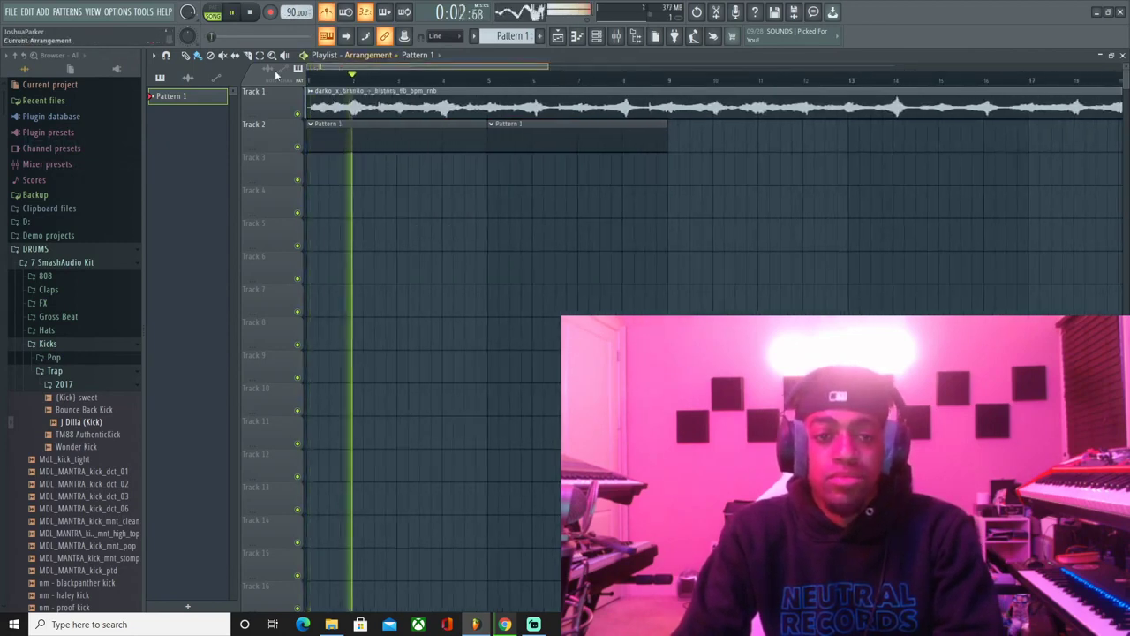
pyautogui.press('space')
pyautogui.scroll(2, 335, 82)
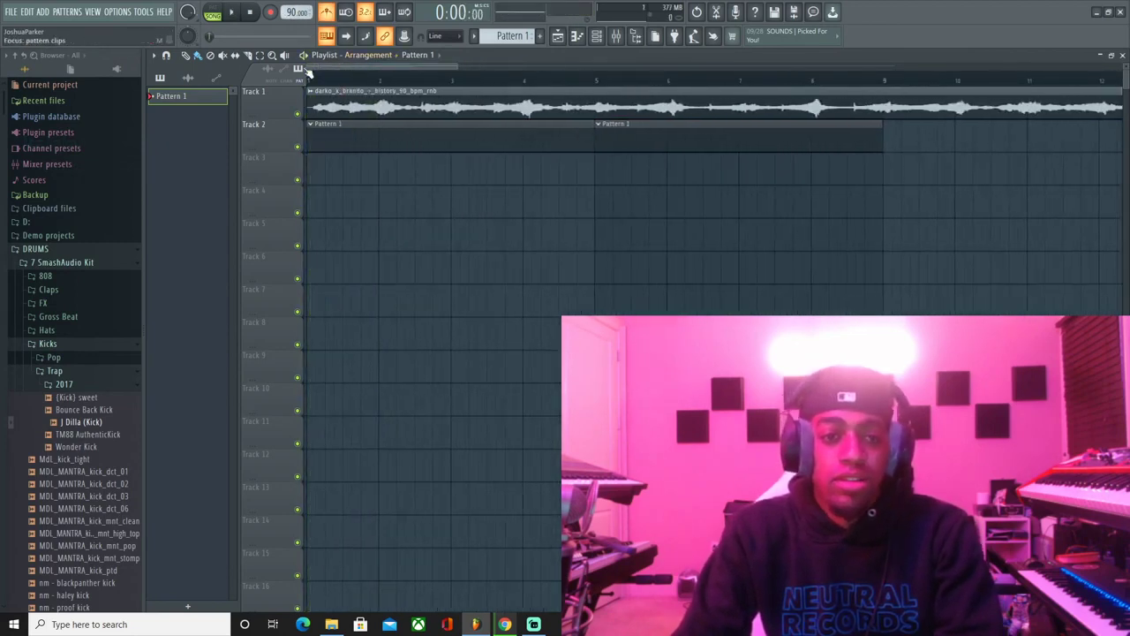
pyautogui.scroll(2, 329, 80)
pyautogui.scroll(2, 329, 79)
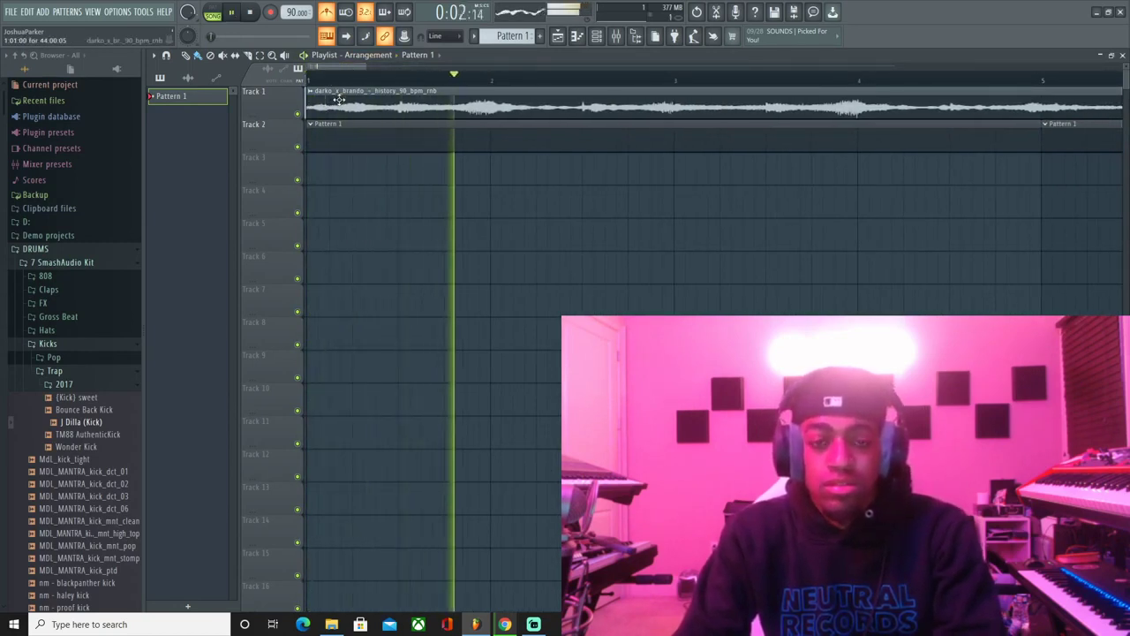
pyautogui.scroll(-1, 364, 82)
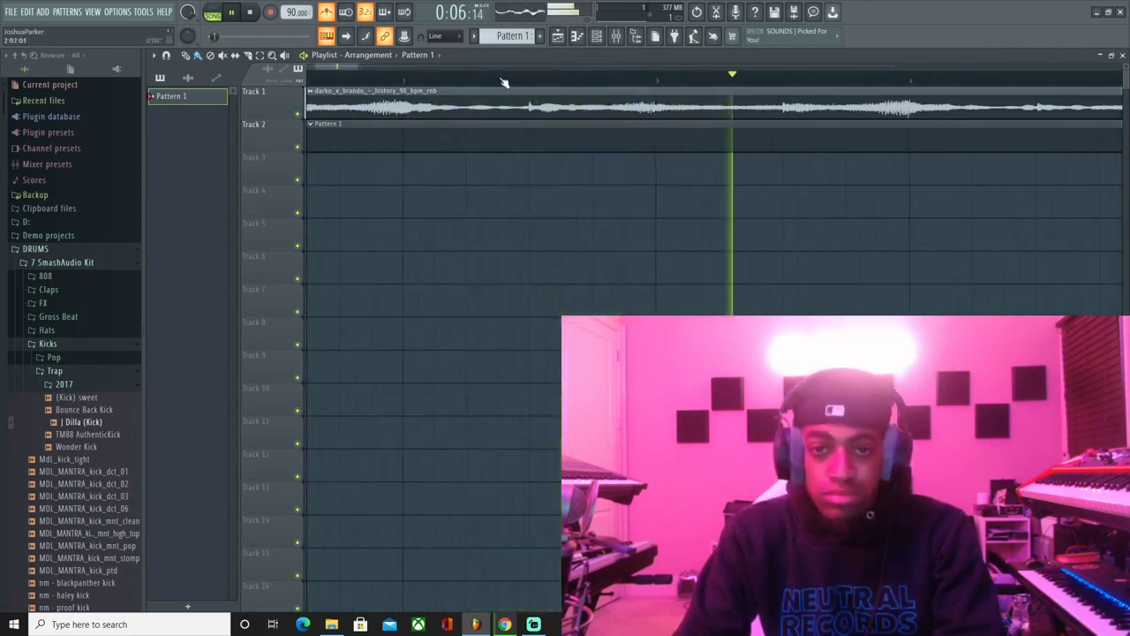
pyautogui.scroll(2, 514, 81)
pyautogui.scroll(-4, 518, 81)
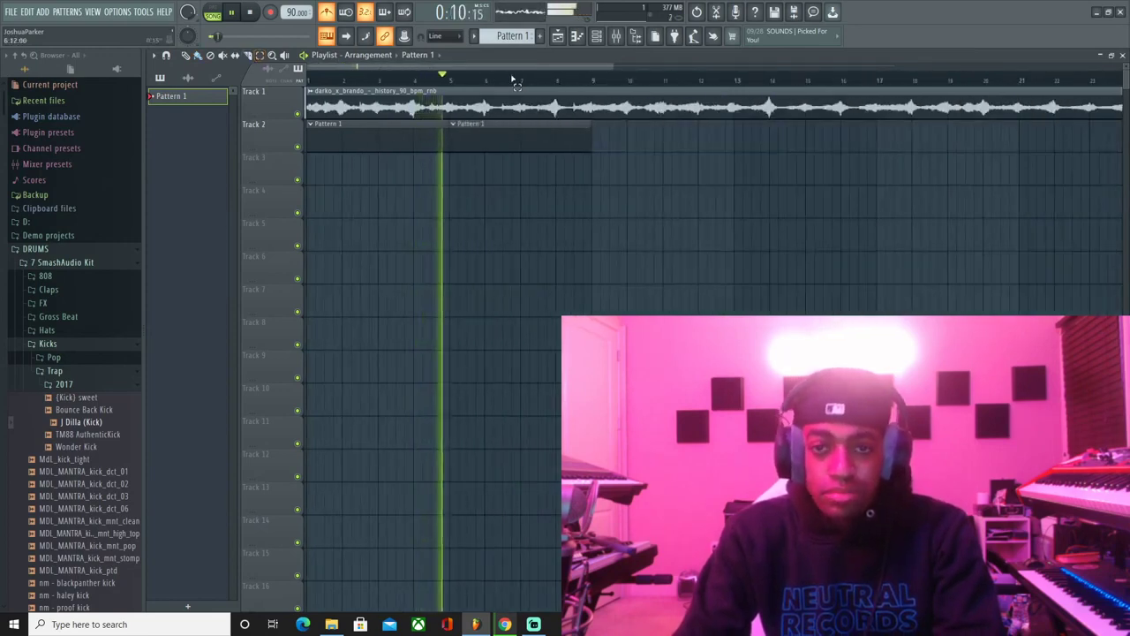
# - Select bars 1 to 9 as the playback loop and show all channels in the Channel rack
pyautogui.moveTo(593, 81); pyautogui.dragTo(189, 146)
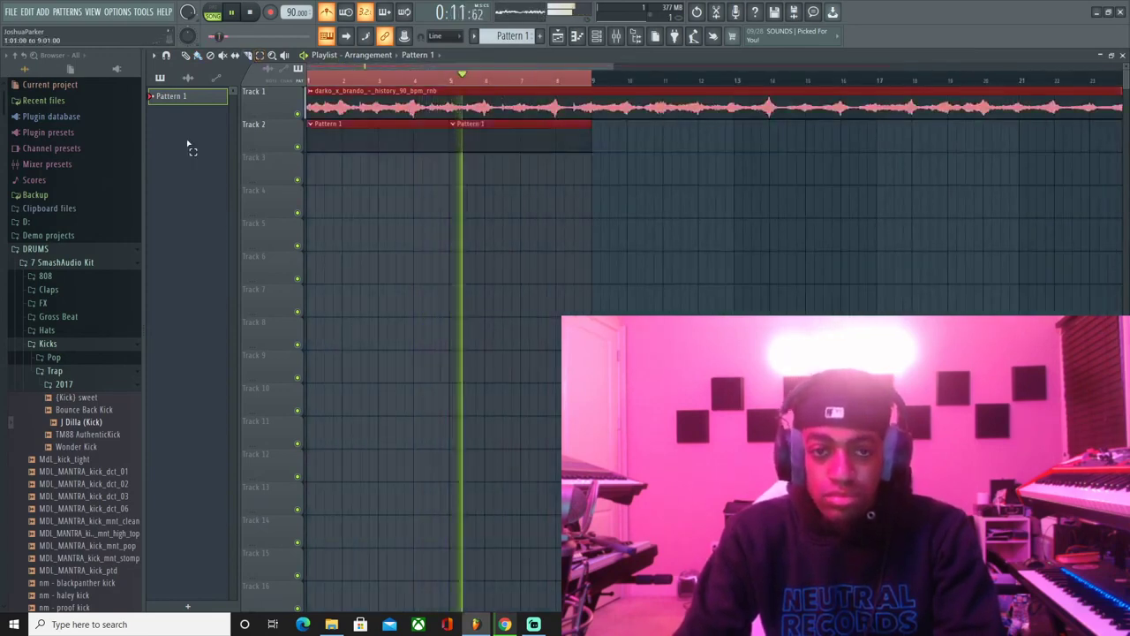
pyautogui.click(198, 56)
pyautogui.press('F6')
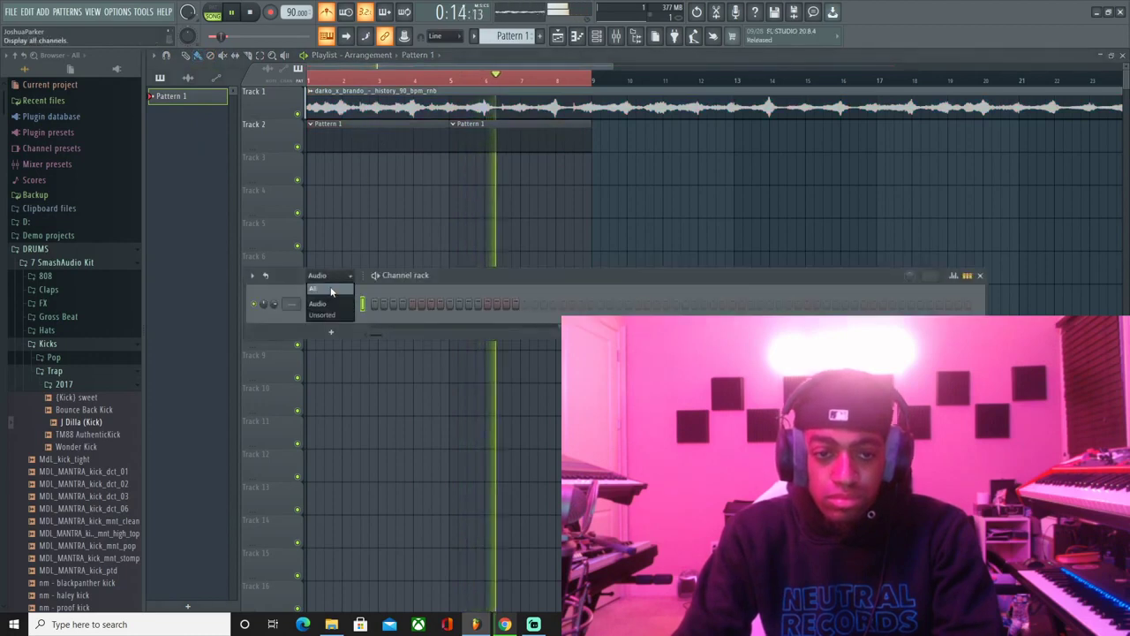
pyautogui.click(61, 375)
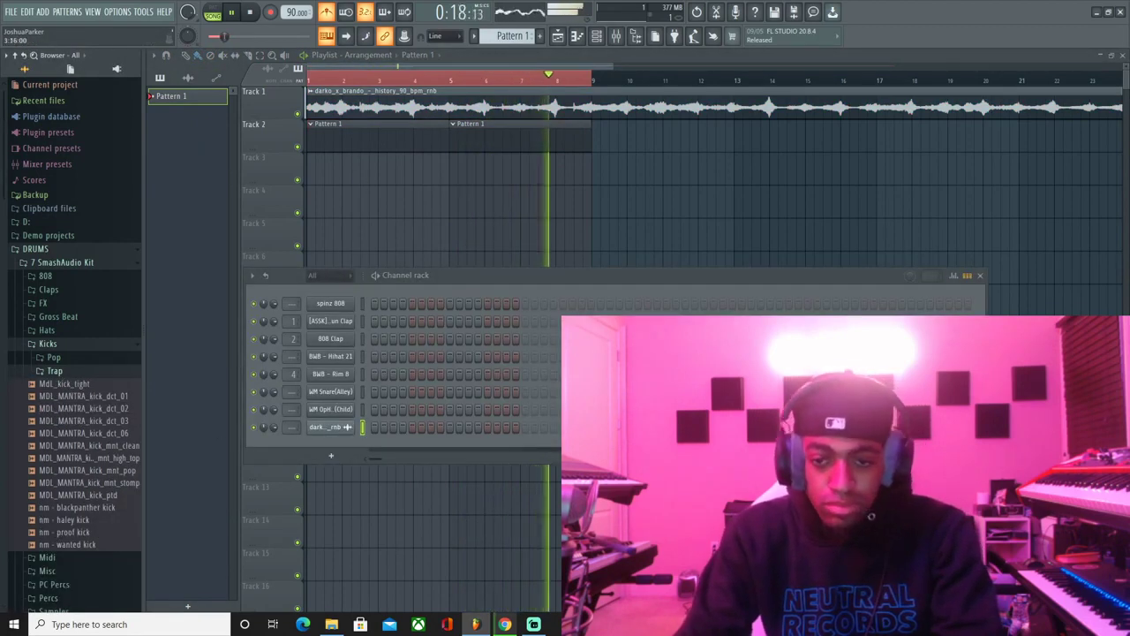
# - Fill each 2 steps on the BWB - Hihat 21 channel and set its channel volume to 69%
pyautogui.rightClick(328, 356)
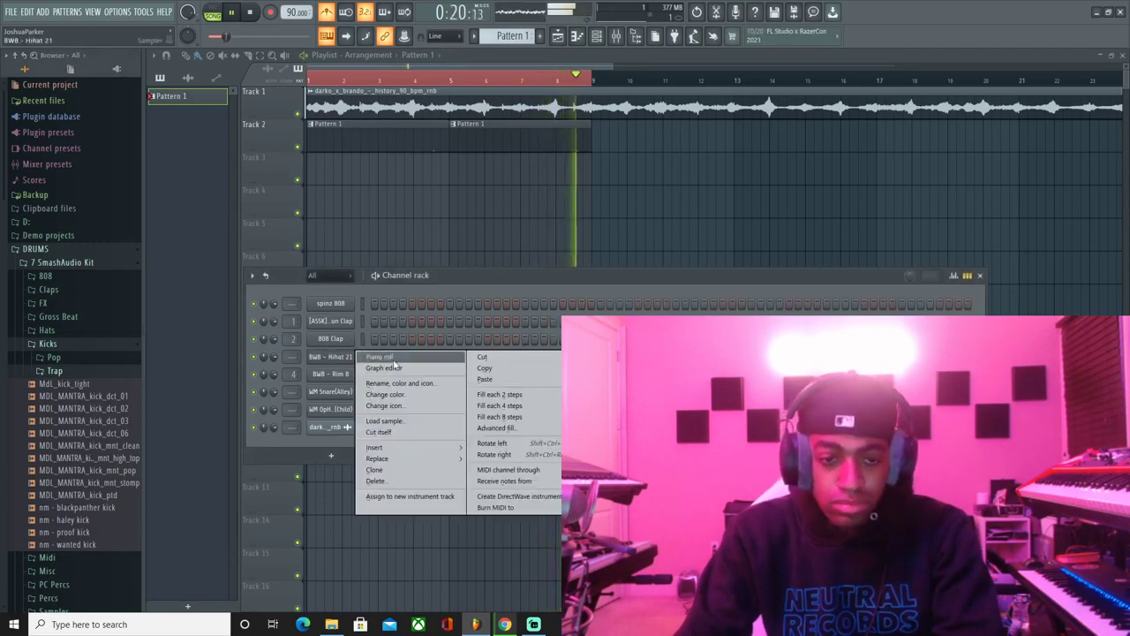
pyautogui.click(517, 398)
pyautogui.click(340, 358)
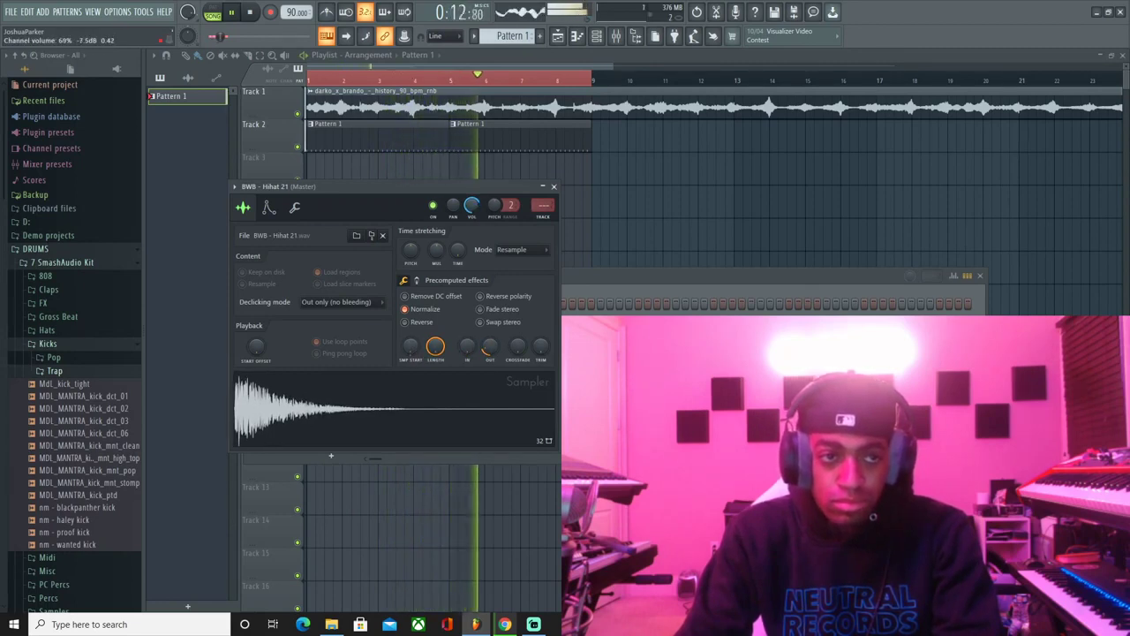
pyautogui.rightClick(636, 189)
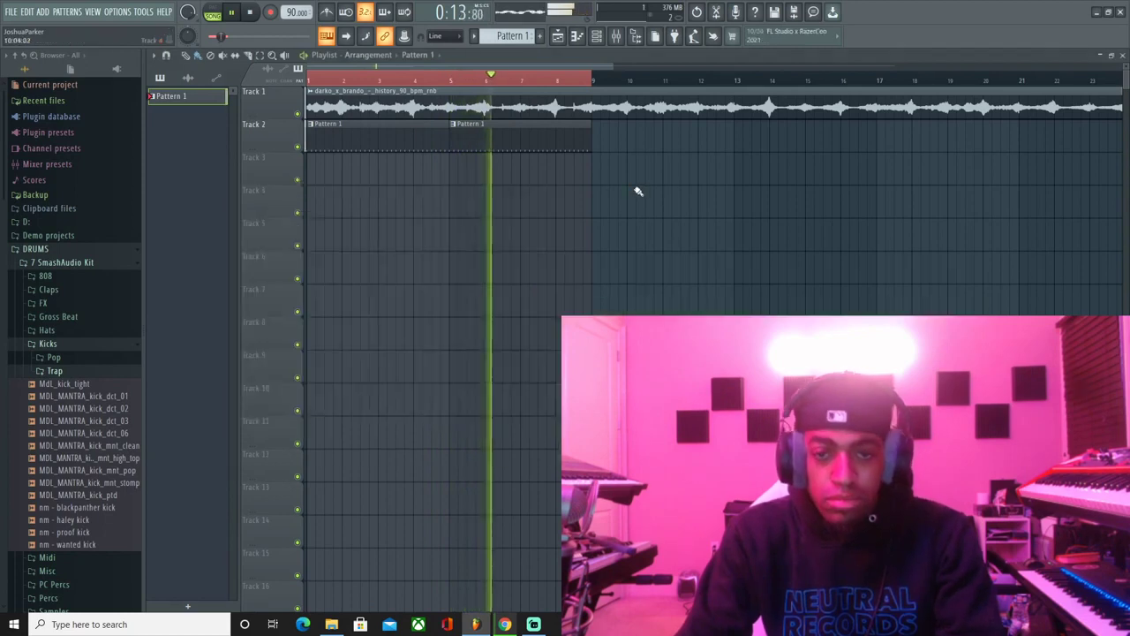
# - Open the hi-hat pattern in the Piano roll and duplicate all its C5 notes one step later across the four bars
pyautogui.doubleClick(421, 144)
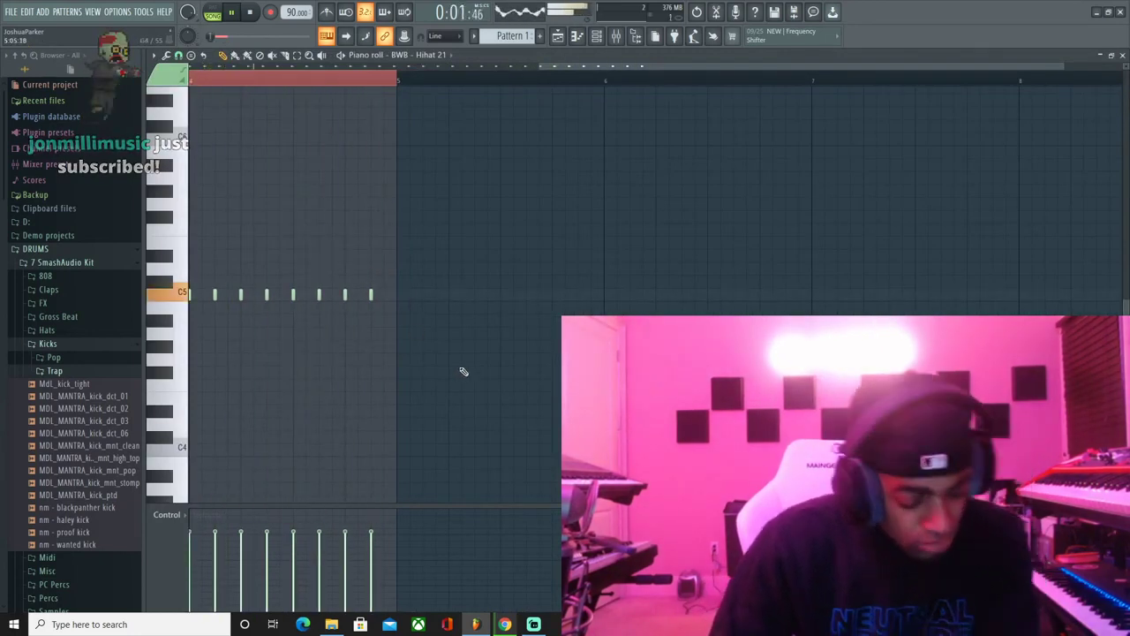
pyautogui.scroll(-3, 433, 89)
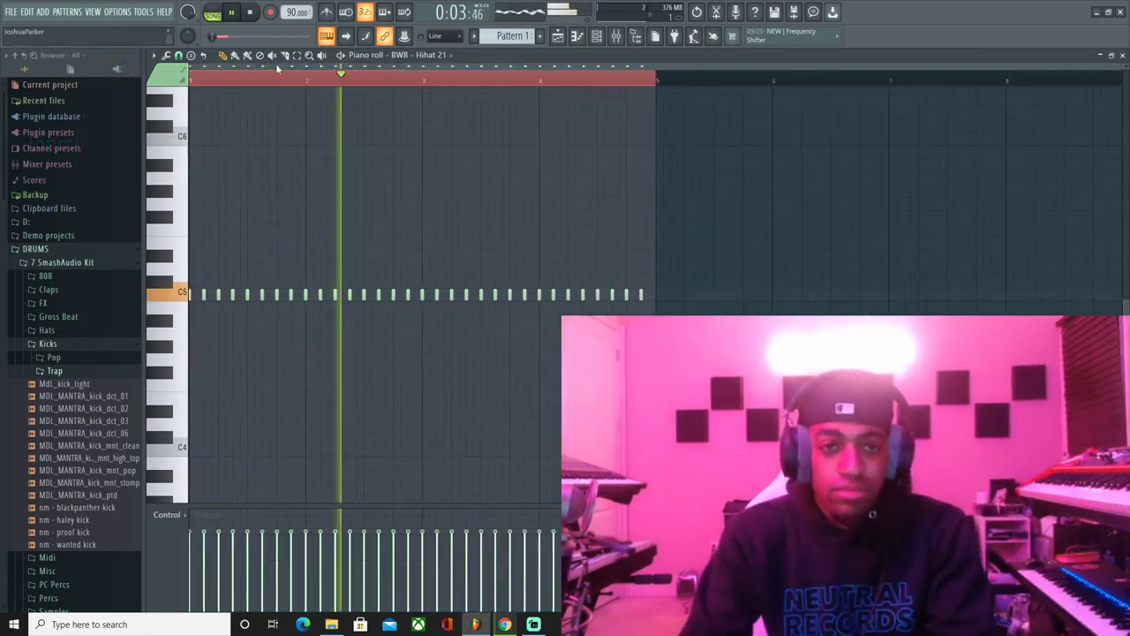
pyautogui.click(296, 55)
pyautogui.moveTo(840, 241); pyautogui.dragTo(108, 325)
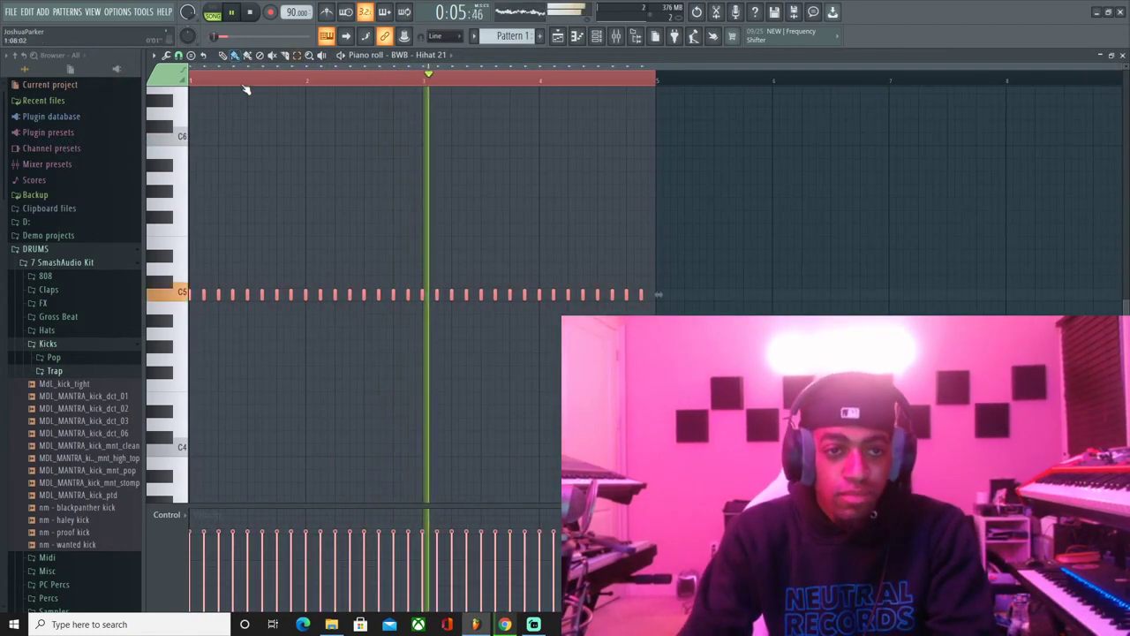
pyautogui.scroll(2, 259, 64)
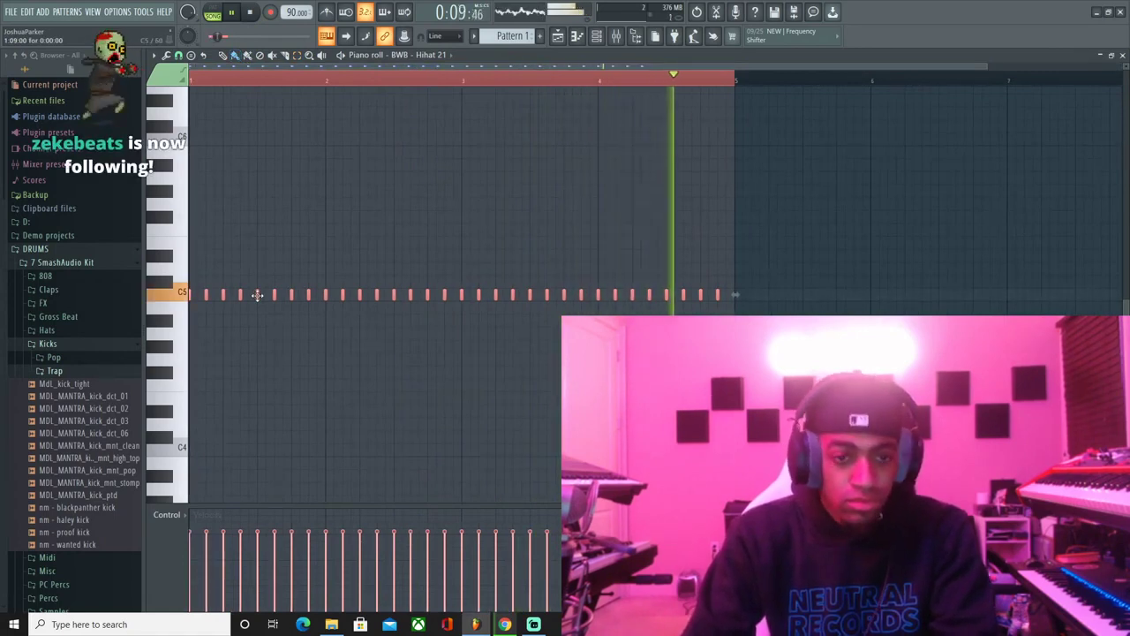
pyautogui.moveTo(257, 295); pyautogui.dragTo(266, 296)
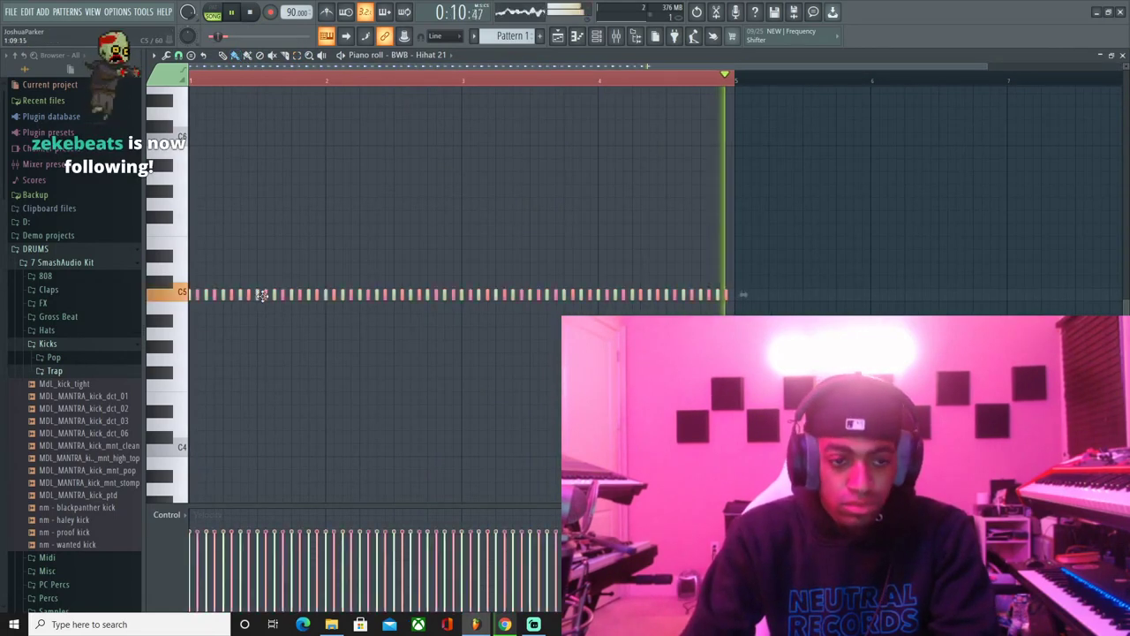
# - Lower the velocity of the duplicated hi-hat notes with the level scaling Offset
pyautogui.click(167, 57)
pyautogui.click(256, 250)
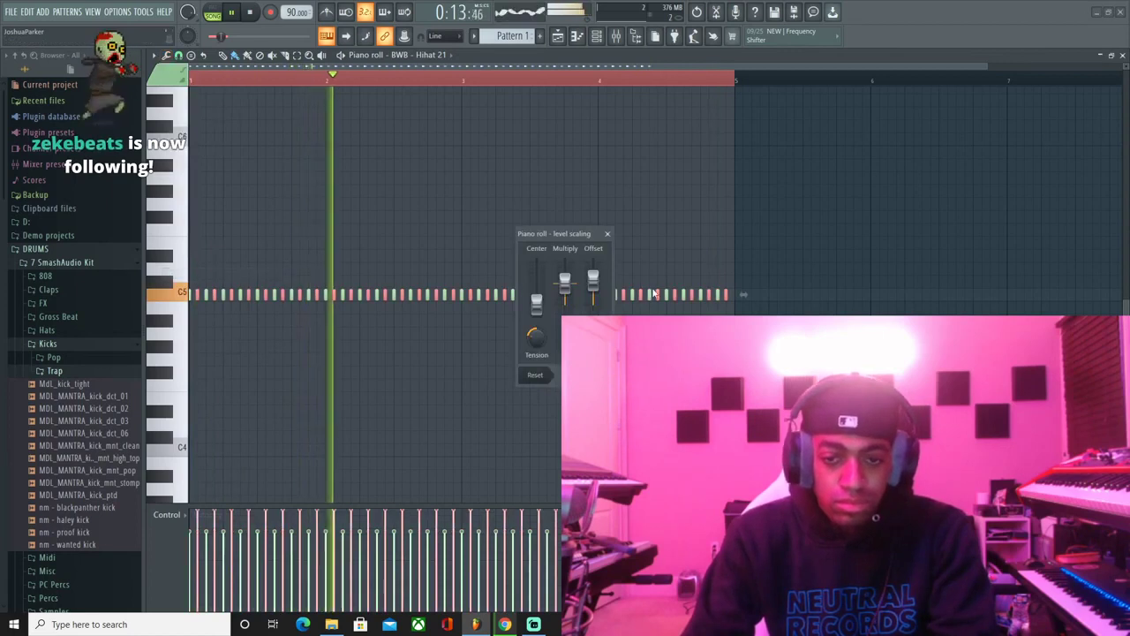
pyautogui.moveTo(594, 281); pyautogui.dragTo(596, 297)
pyautogui.click(606, 233)
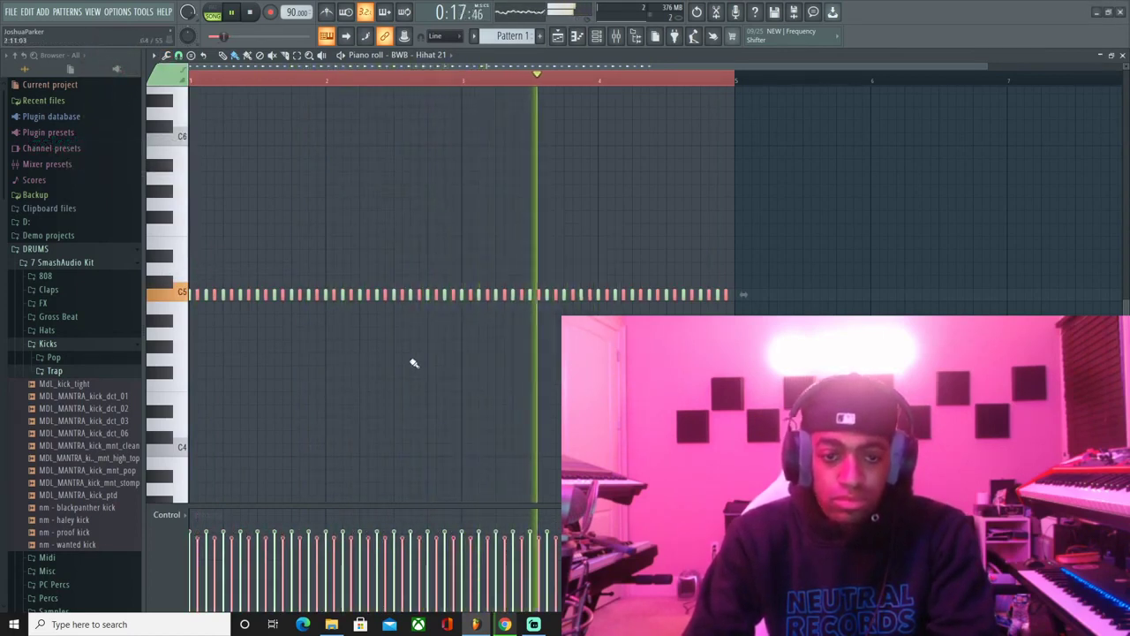
# - Place a fast hi-hat roll and move it down to G4 near the end of bar 2
pyautogui.click(382, 348)
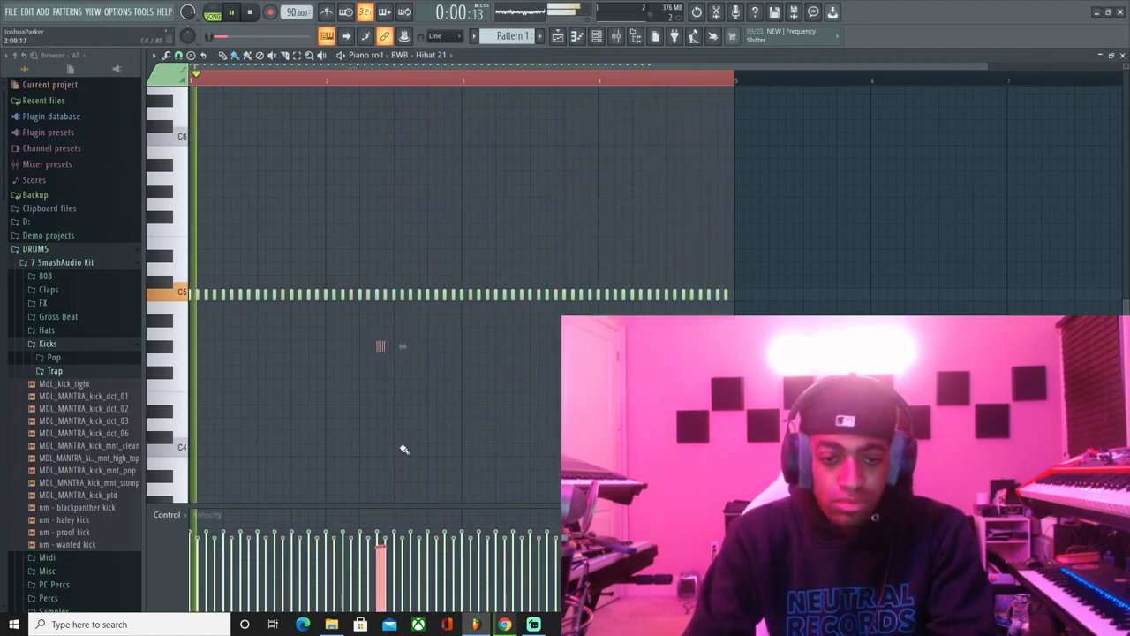
pyautogui.moveTo(380, 345); pyautogui.dragTo(448, 368)
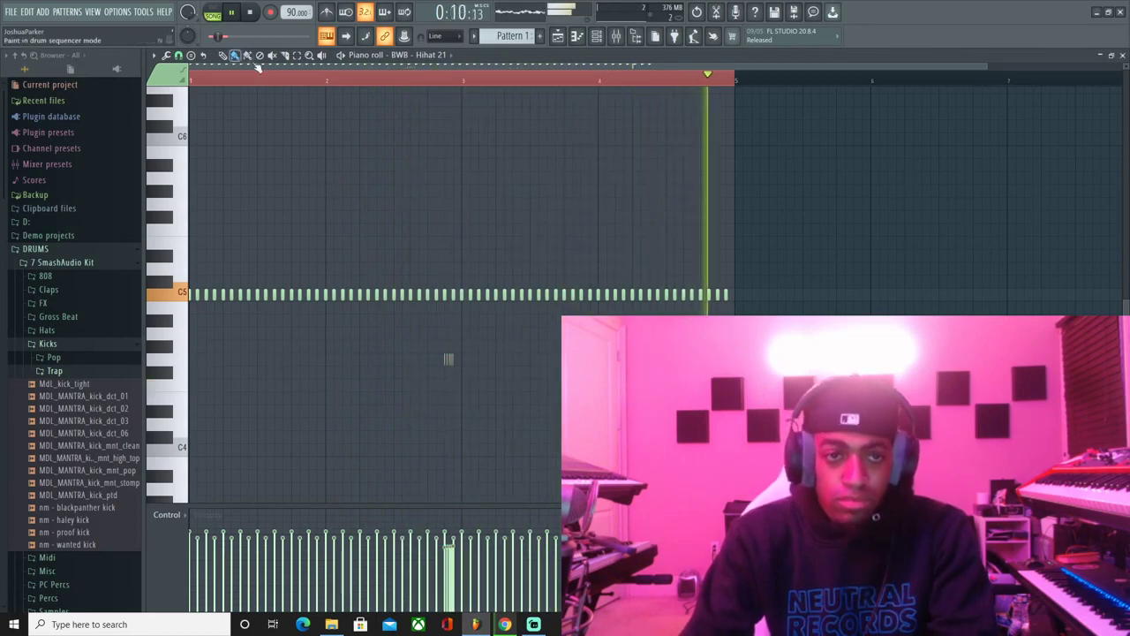
pyautogui.scroll(3, 265, 77)
# - Create a second five-note hi-hat roll on G4 at beat 4 of bar 1 and compress it to about one step
pyautogui.click(373, 364)
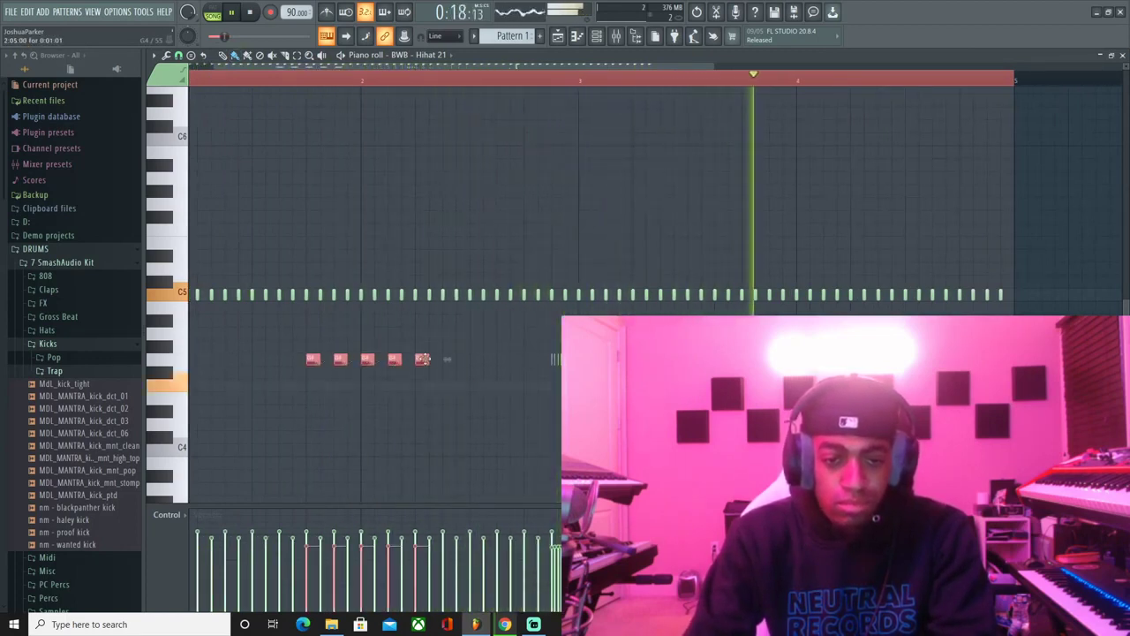
pyautogui.rightClick(423, 362)
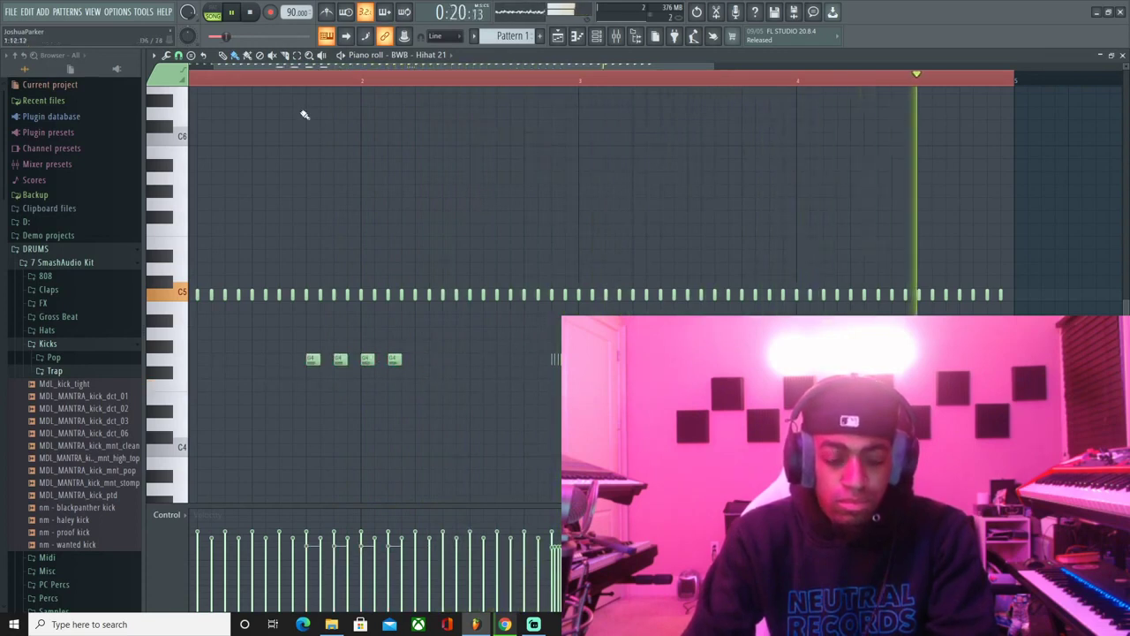
pyautogui.hotkey('ctrl', 'z')
pyautogui.hotkey('ctrl', 'z')
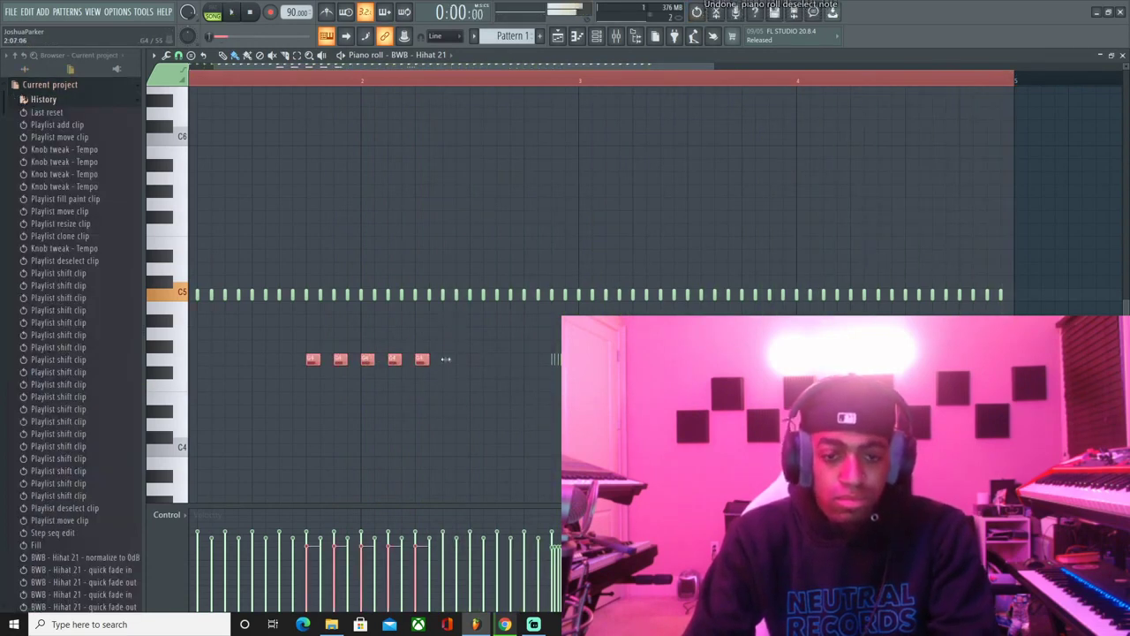
pyautogui.moveTo(445, 359); pyautogui.dragTo(336, 371)
pyautogui.press('space')
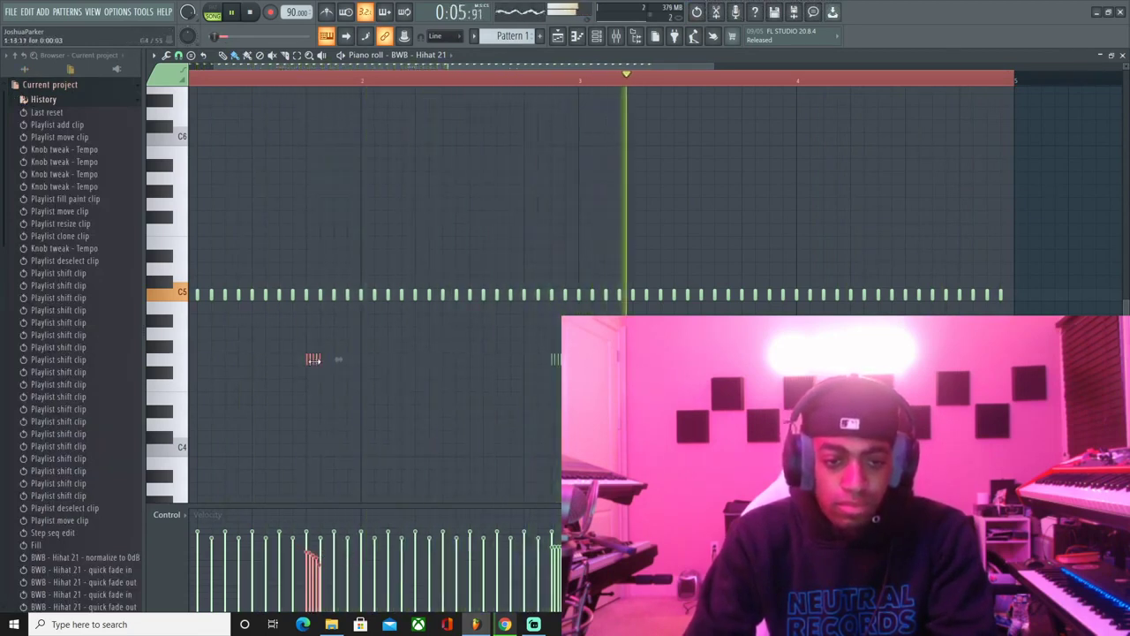
# - Copy the bar 1 hi-hat roll, reduce the copy to three tight notes and place it on D4 at beat 3 of bar 1
pyautogui.moveTo(314, 359); pyautogui.dragTo(477, 402)
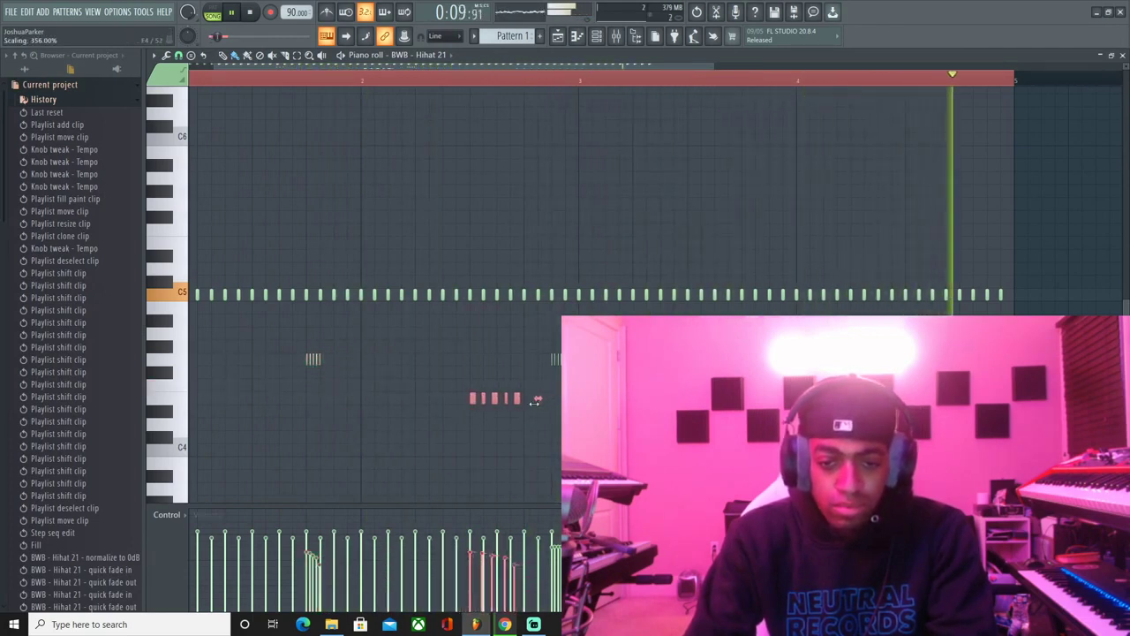
pyautogui.rightClick(507, 399)
pyautogui.rightClick(518, 400)
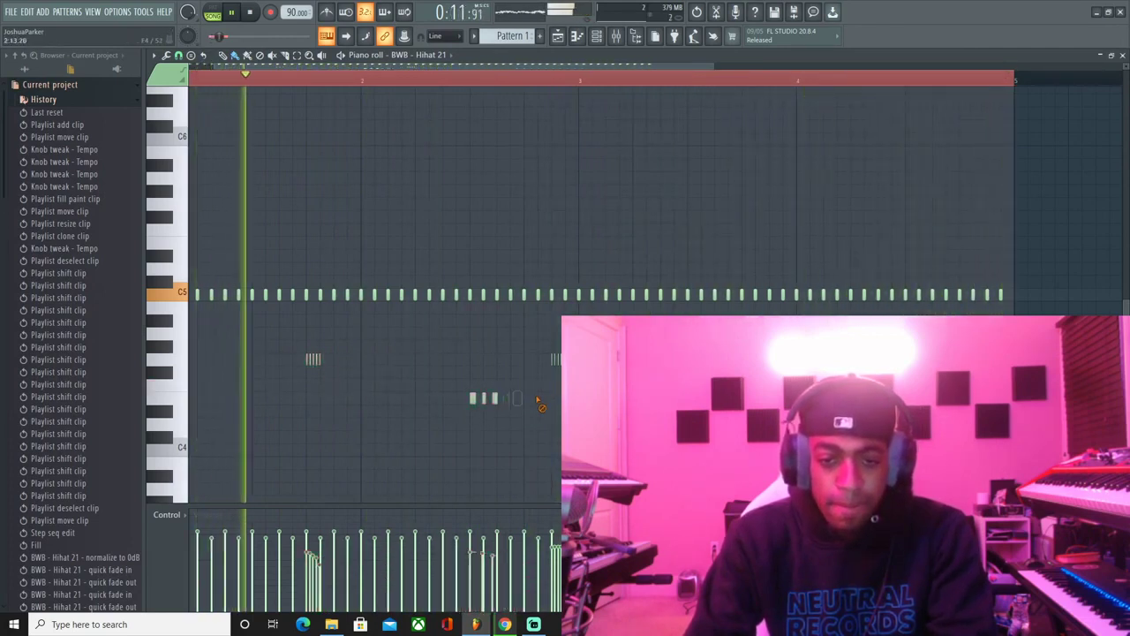
pyautogui.click(297, 56)
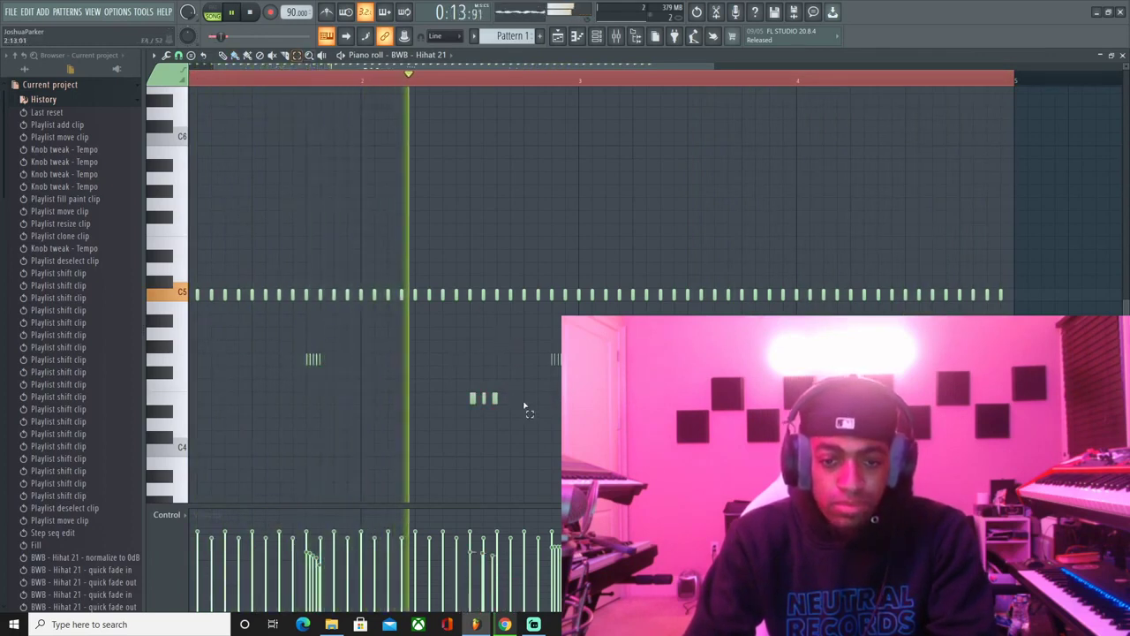
pyautogui.moveTo(523, 405); pyautogui.dragTo(378, 417)
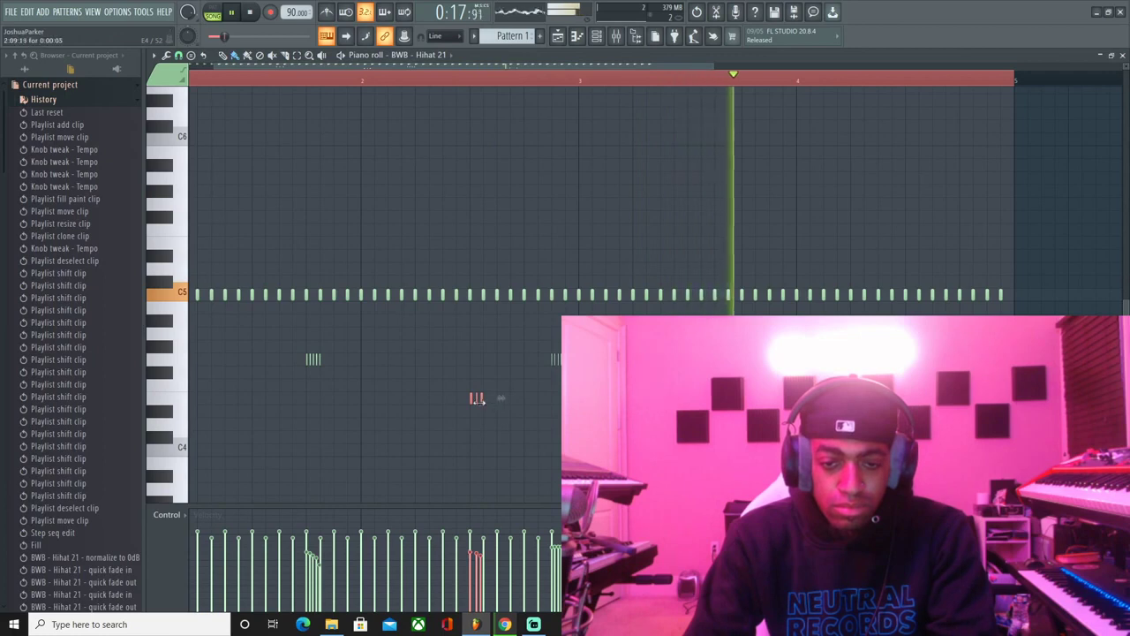
pyautogui.moveTo(474, 397); pyautogui.dragTo(323, 425)
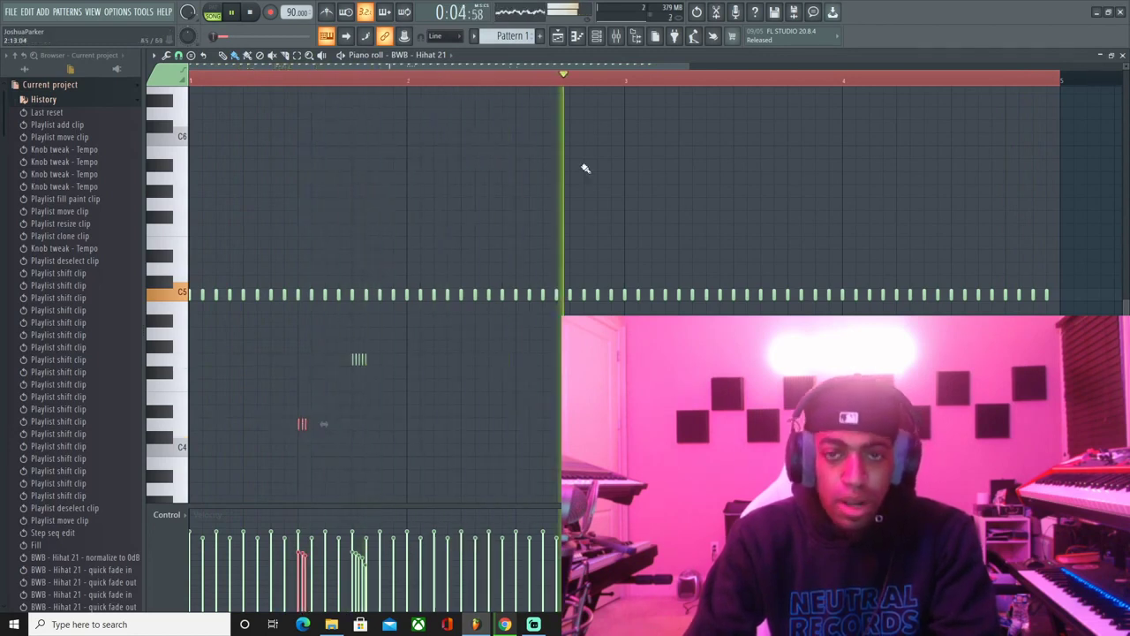
# - Delete the 808 Clap channel and show all channels in the Channel rack again
pyautogui.click(598, 37)
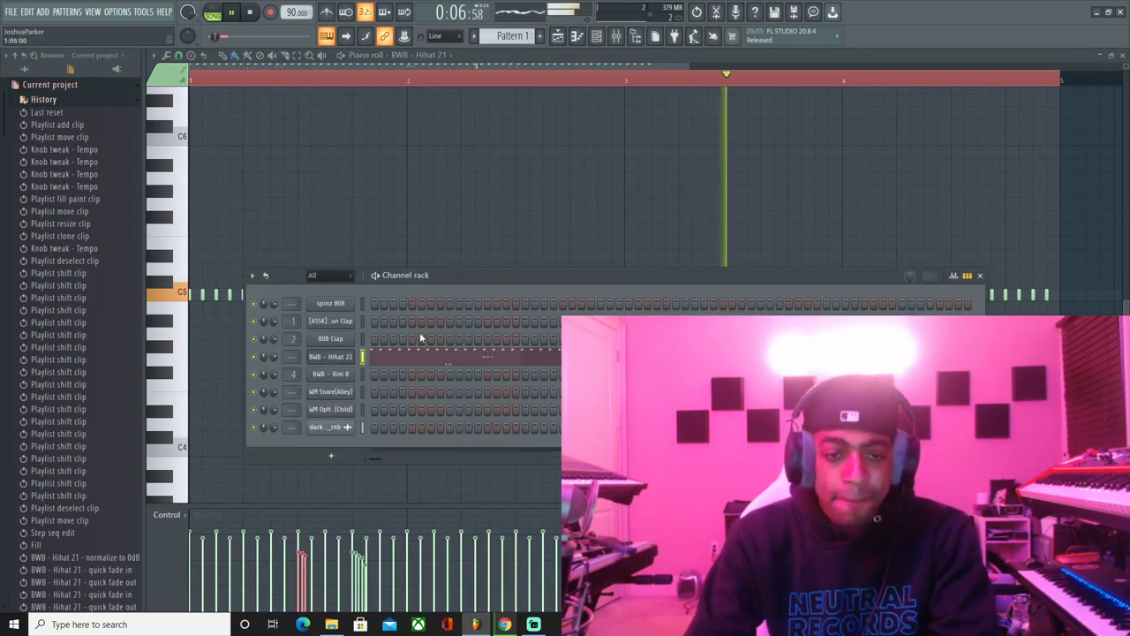
pyautogui.rightClick(344, 339)
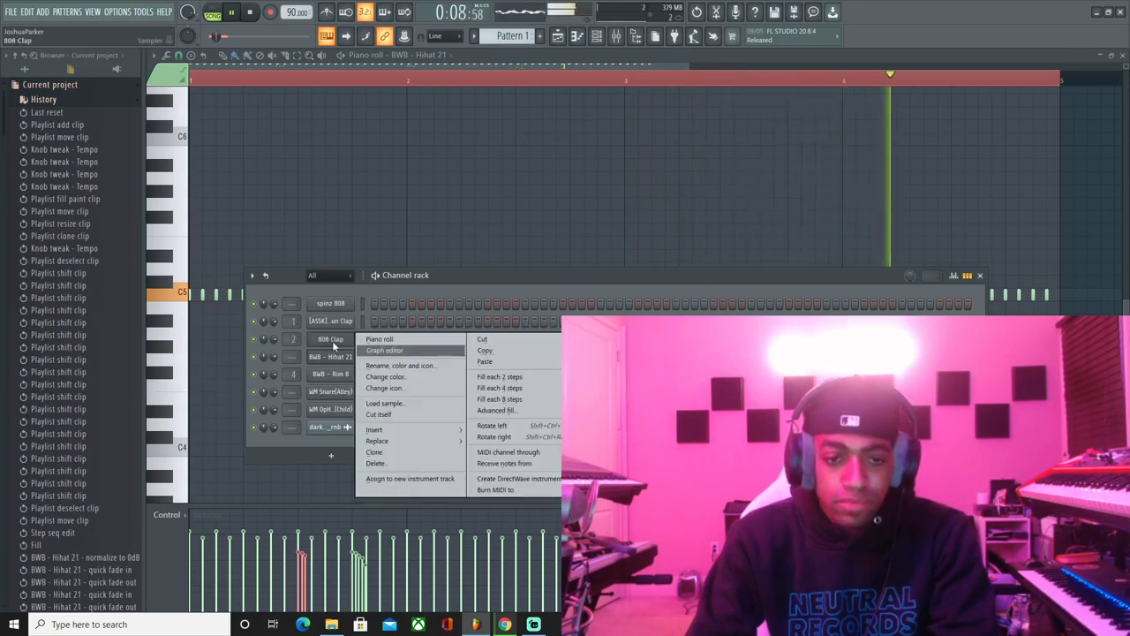
pyautogui.click(380, 462)
pyautogui.click(493, 326)
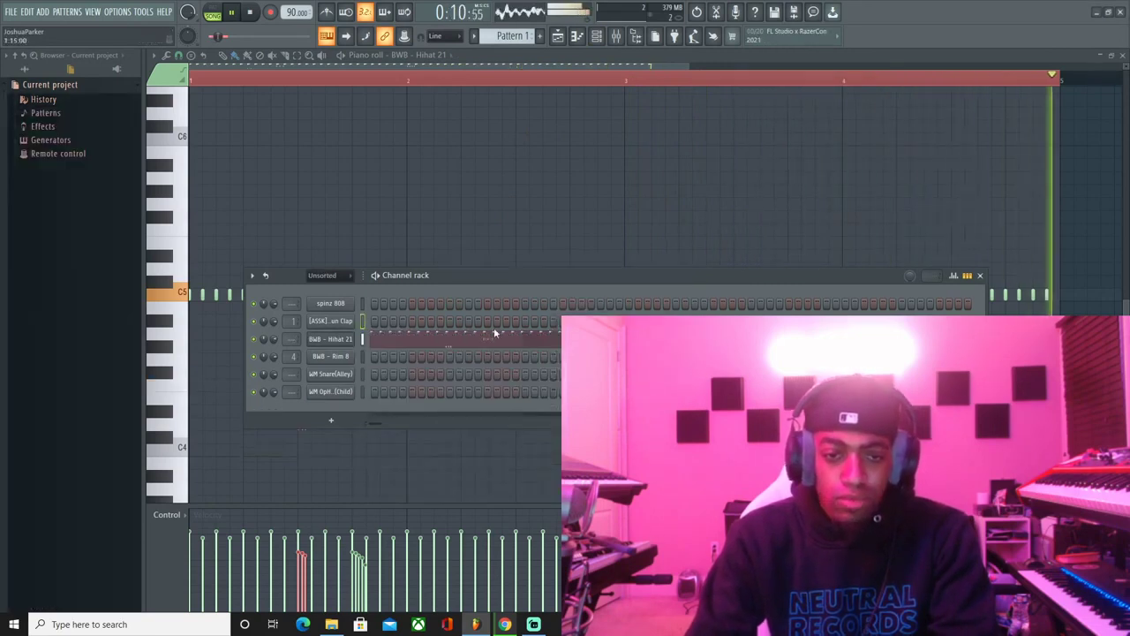
pyautogui.click(332, 278)
pyautogui.click(330, 289)
# - Add claps on steps 5 and 13 of the [ASSK] TwentyWun Clap channel
pyautogui.press('space')
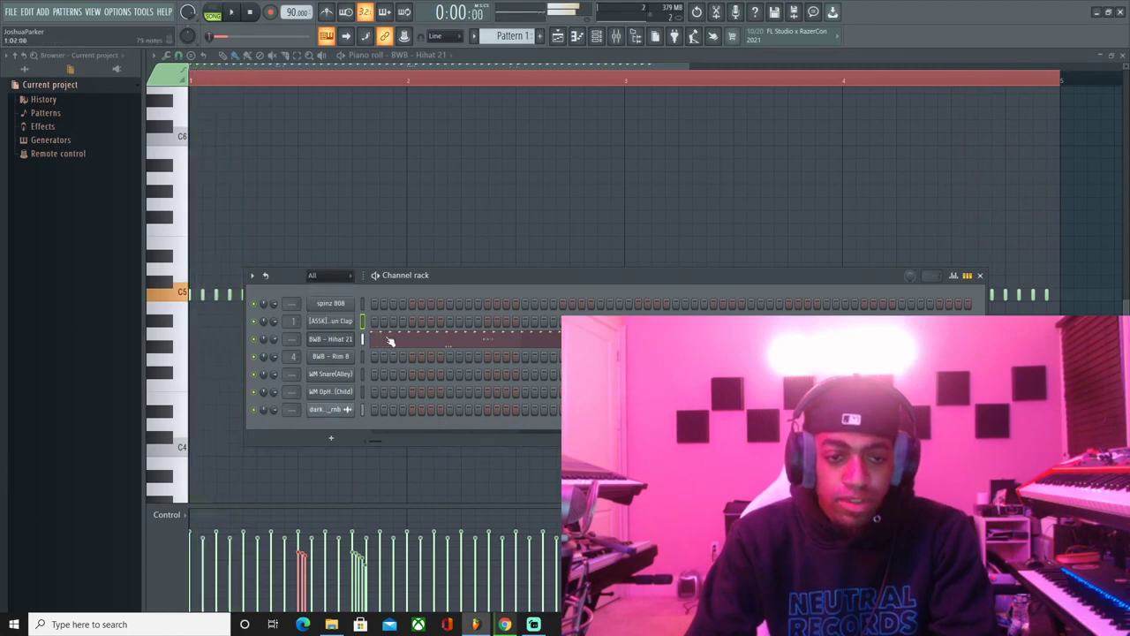
pyautogui.click(411, 322)
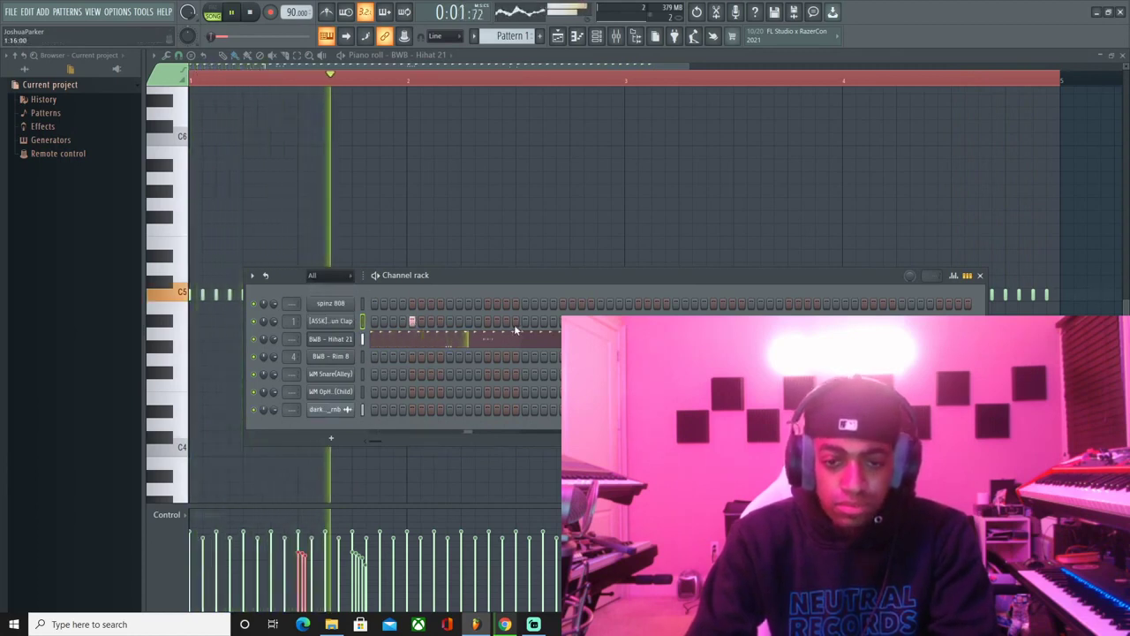
pyautogui.click(485, 321)
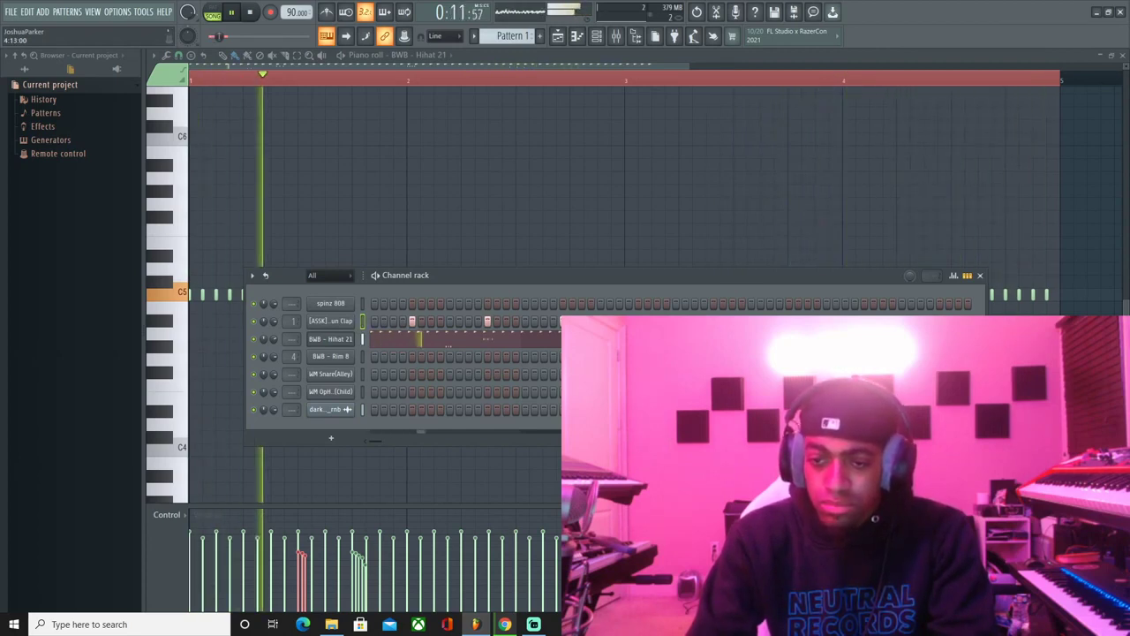
# - Extend the clap pattern across the four bars in the Piano roll, ending bar 4 with a quick clap roll
pyautogui.rightClick(344, 323)
pyautogui.click(368, 320)
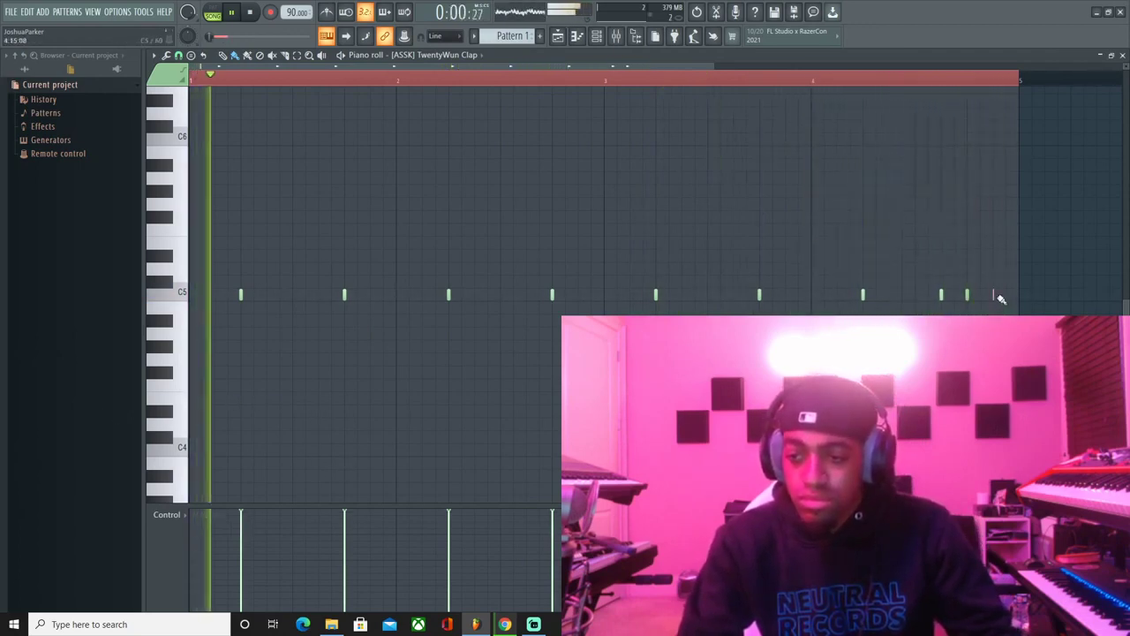
pyautogui.rightClick(941, 294)
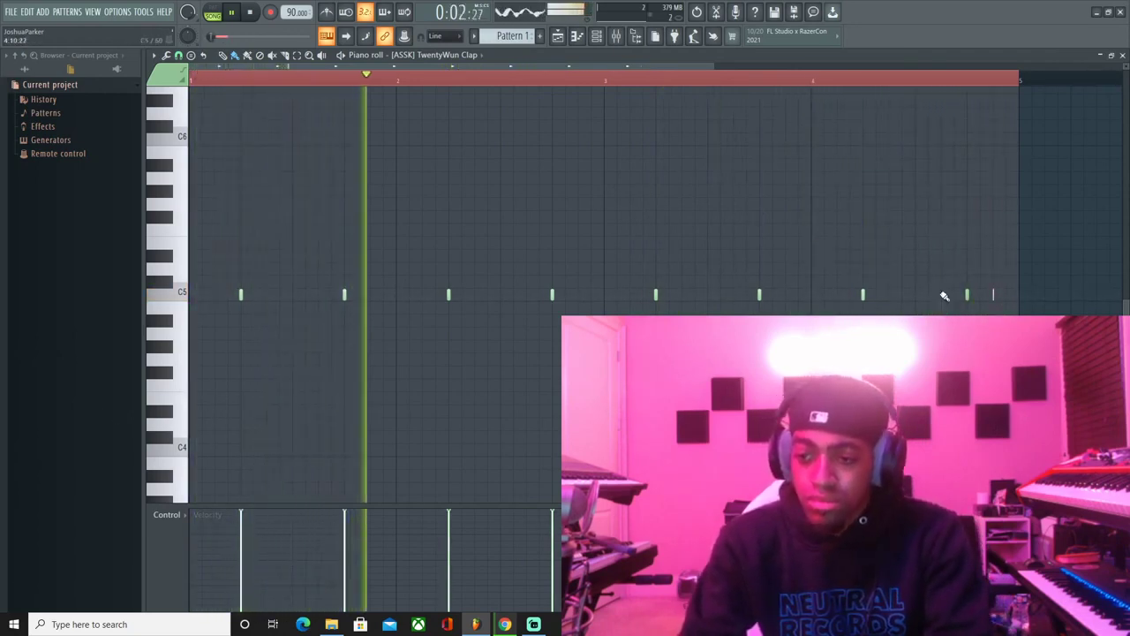
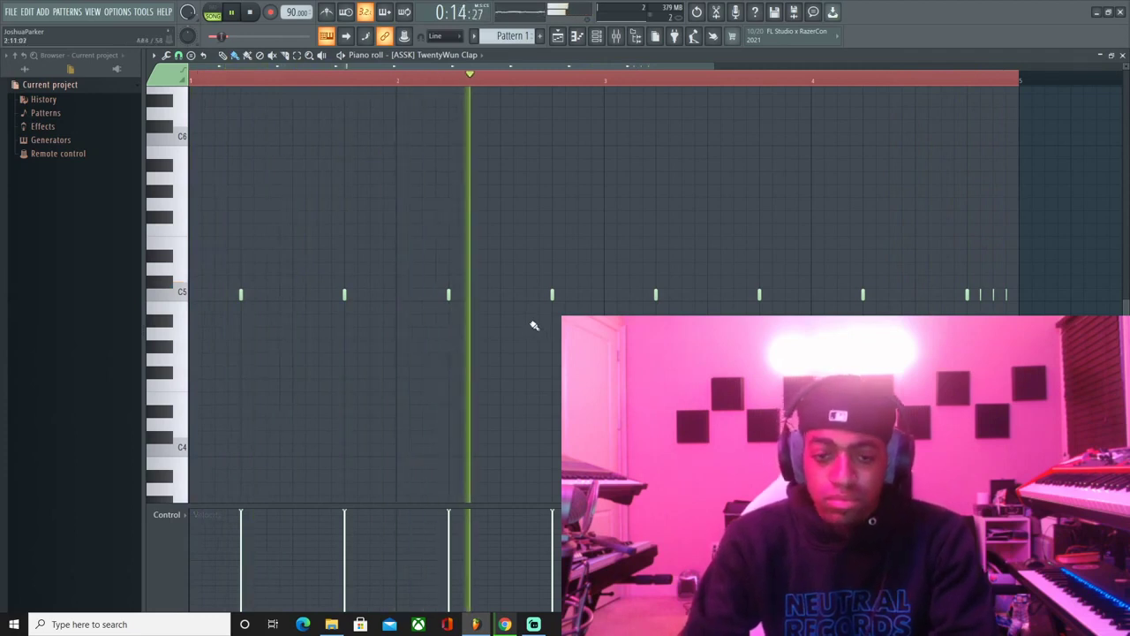
pyautogui.click(528, 309)
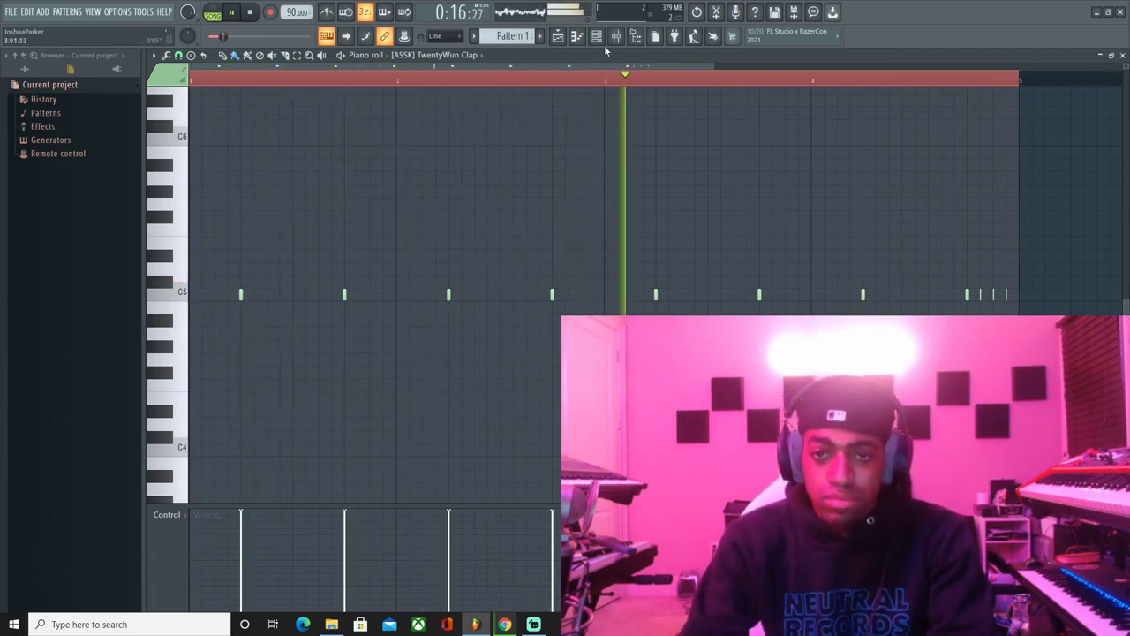
# - Add a rim hit on step 10 of the BWB - Rim 8 channel
pyautogui.click(597, 36)
pyautogui.click(21, 70)
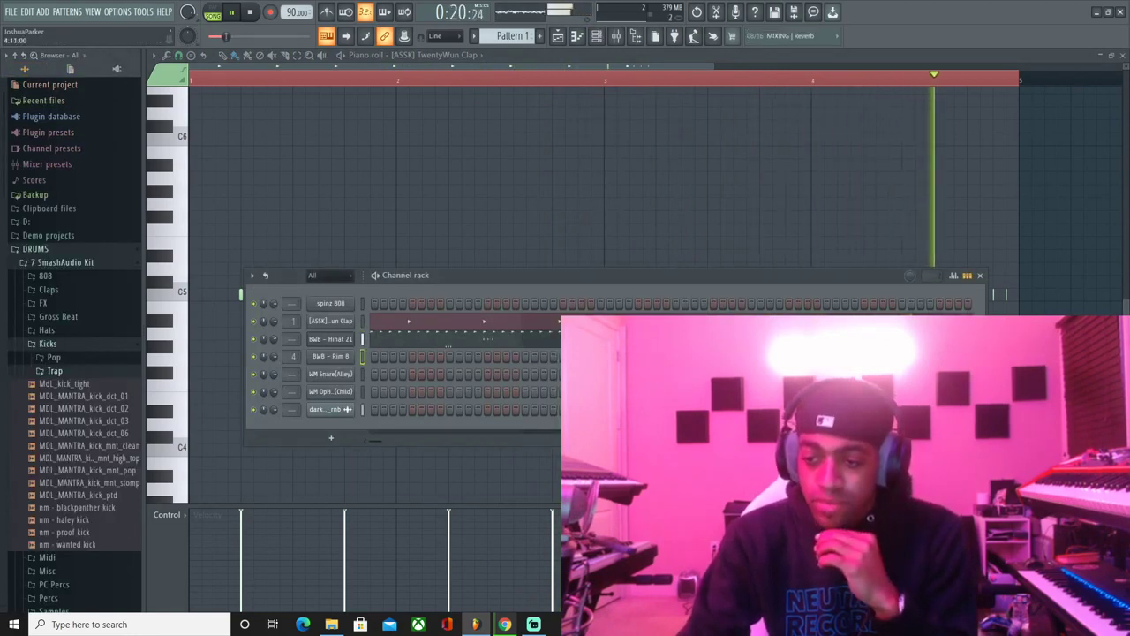
pyautogui.press('space')
pyautogui.press('space')
pyautogui.click(459, 356)
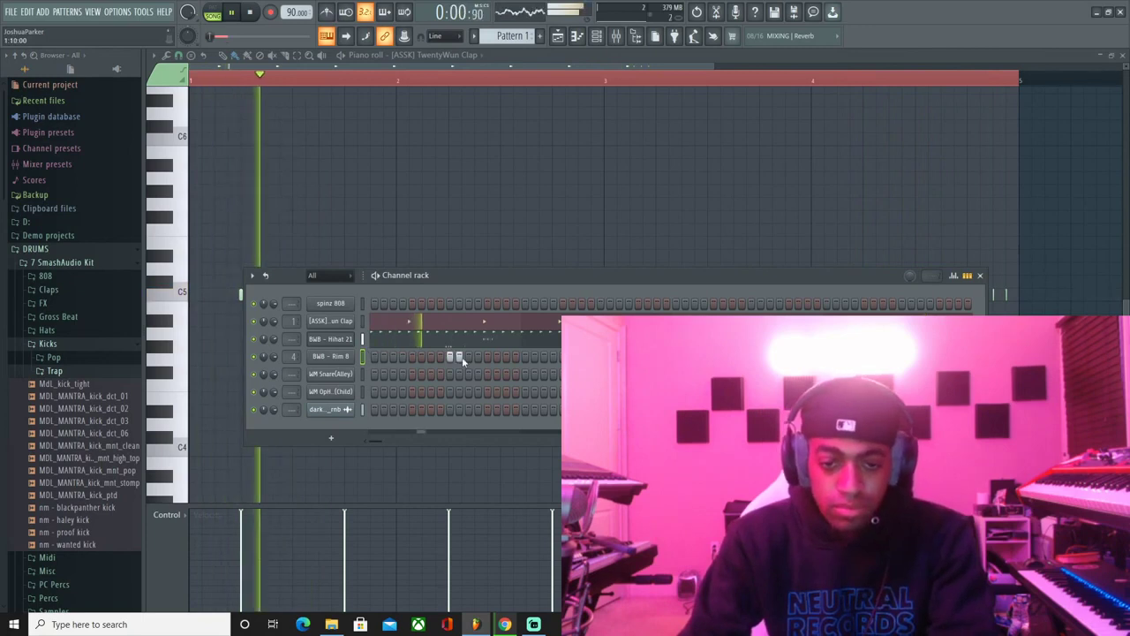
# - Move the five-note hi-hat roll from bar 1 to beat 3 of bar 2 and delete the roll near the end of bar 2
pyautogui.click(468, 339)
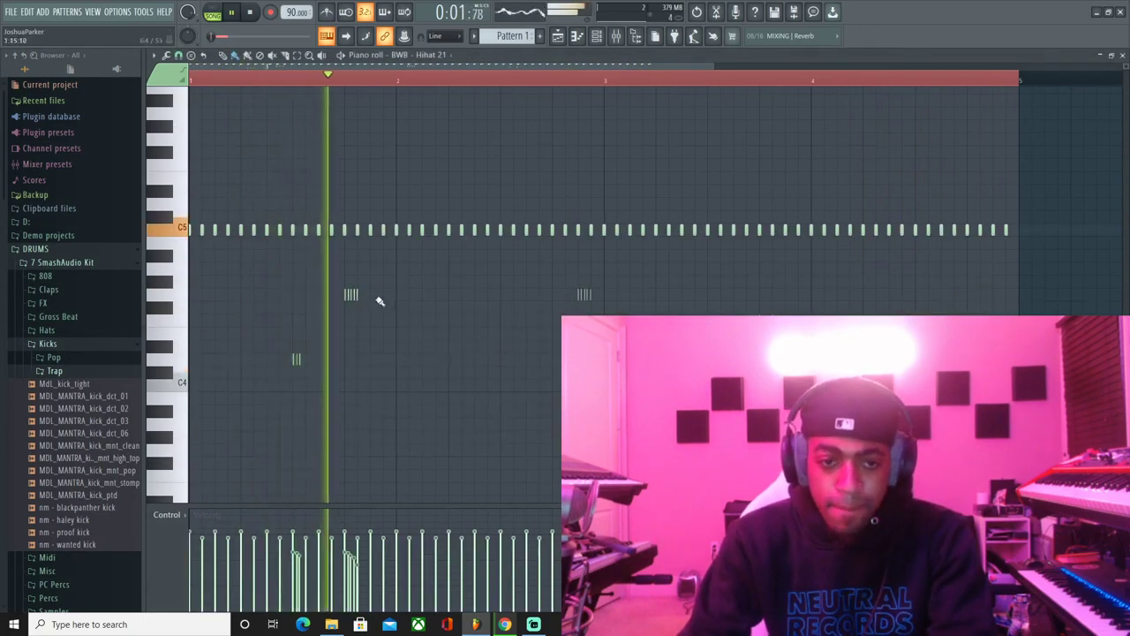
pyautogui.click(299, 56)
pyautogui.moveTo(366, 275); pyautogui.dragTo(273, 310)
pyautogui.press('space')
pyautogui.click(234, 56)
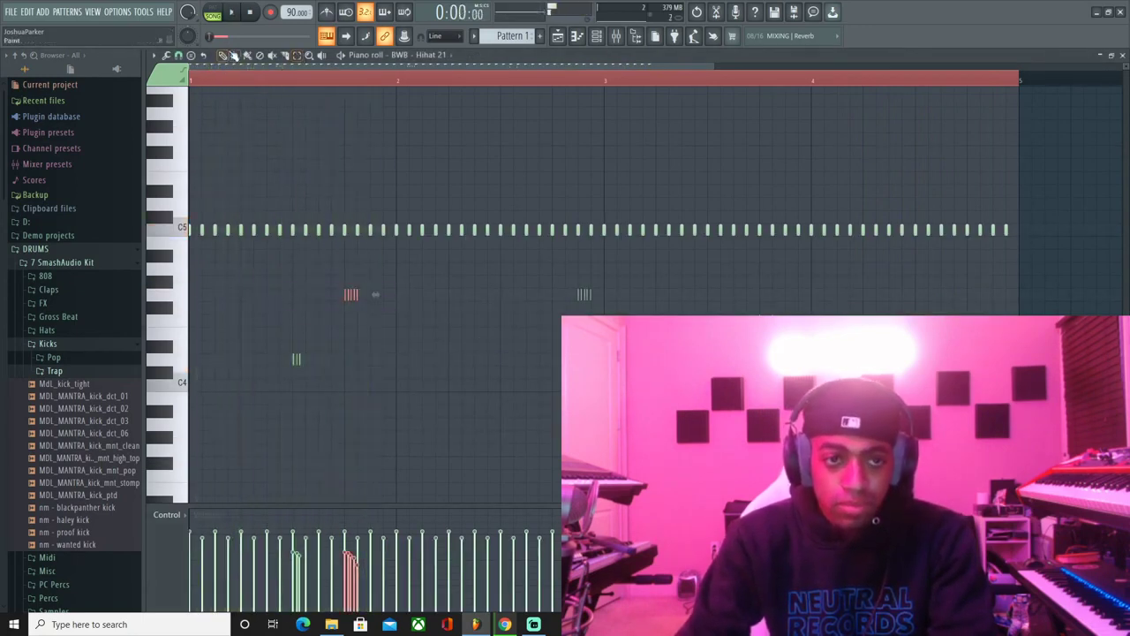
pyautogui.press('space')
pyautogui.moveTo(355, 295); pyautogui.dragTo(507, 298)
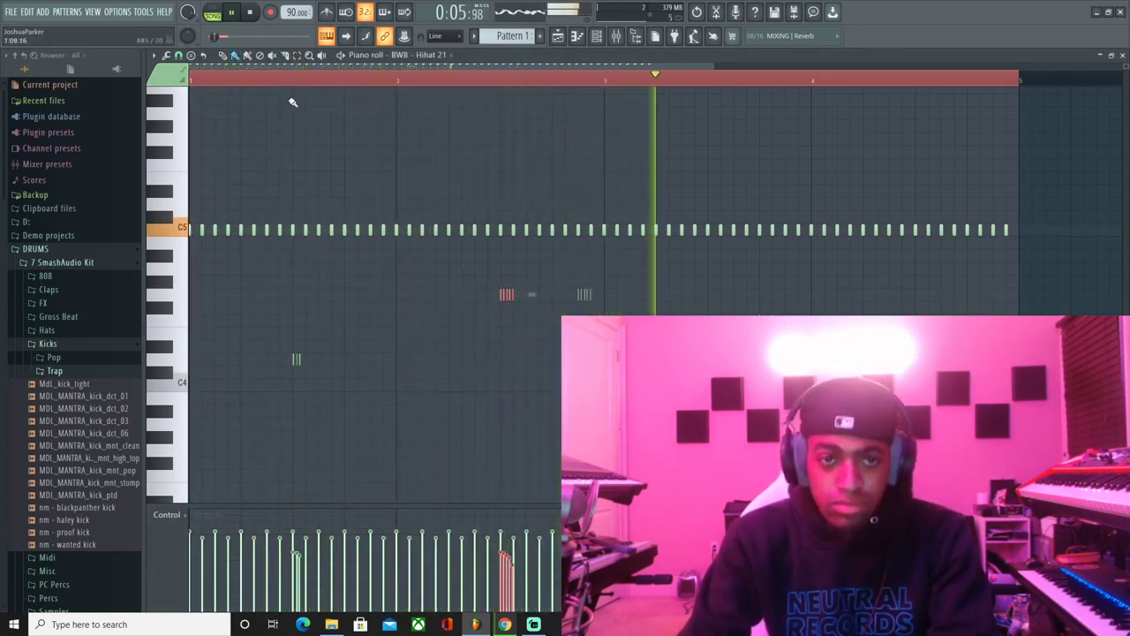
pyautogui.moveTo(645, 288); pyautogui.dragTo(579, 316)
pyautogui.click(235, 56)
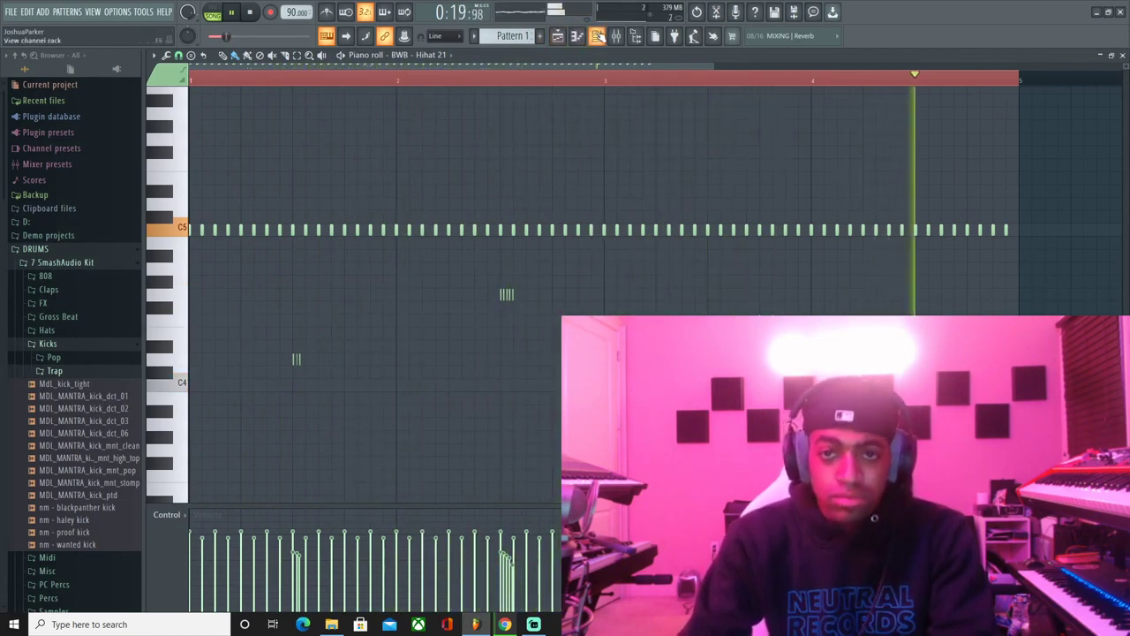
# - Add an open hi-hat hit on step 11 of the WM OpH..(Child) channel
pyautogui.click(597, 35)
pyautogui.click(65, 343)
pyautogui.scroll(-1, 65, 343)
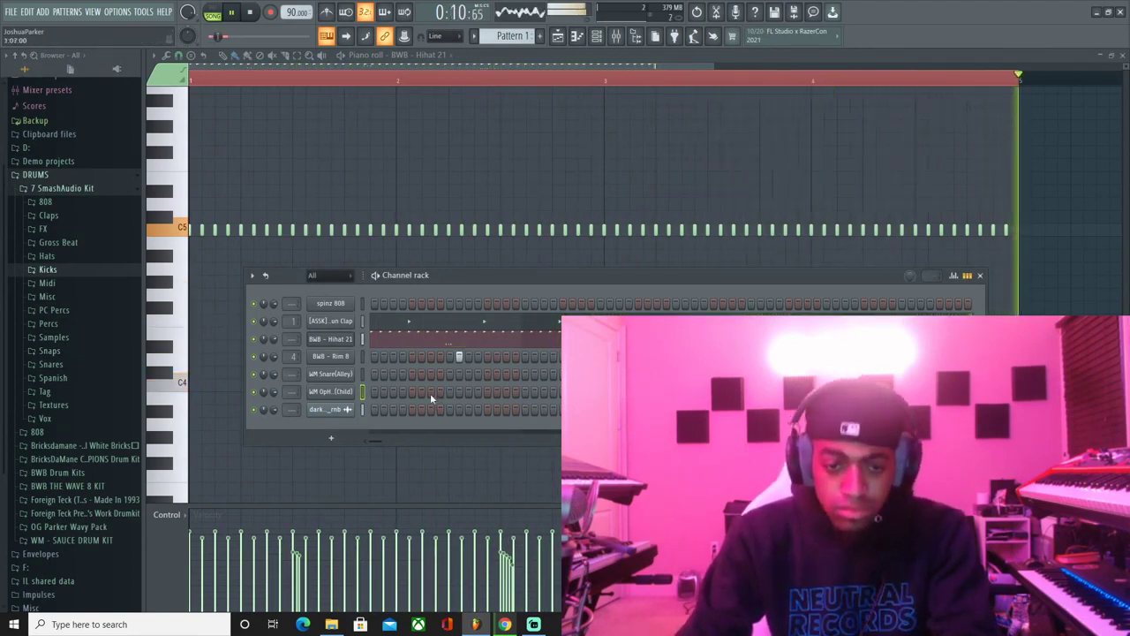
pyautogui.click(469, 392)
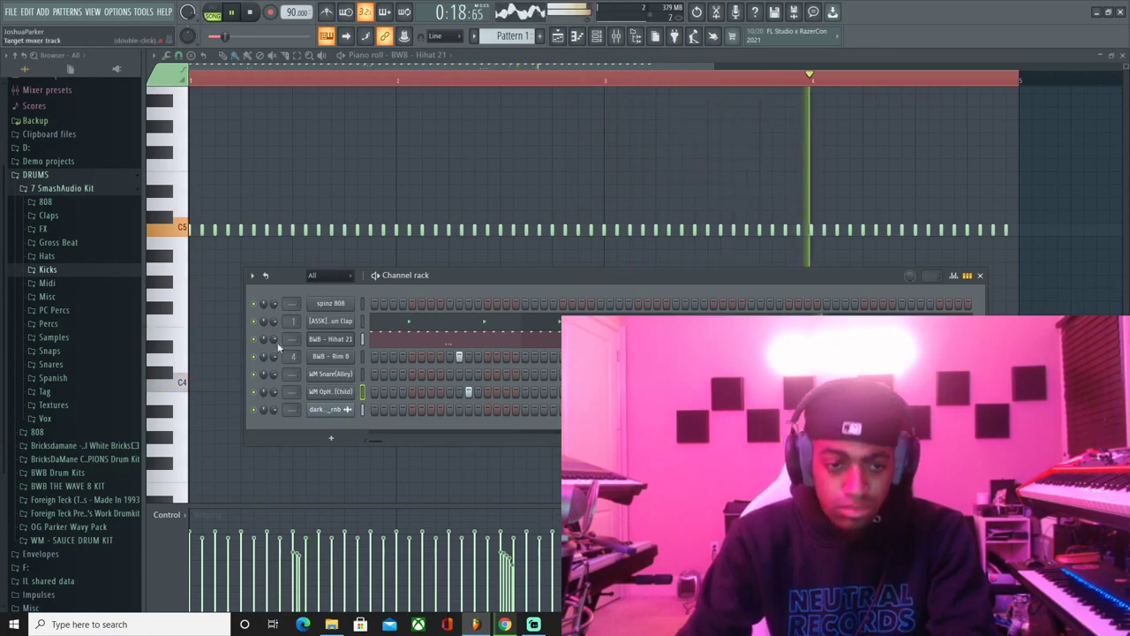
# - Load the Wonder Kick sample from the Trap 2017 kicks as a new channel above spinz 808
pyautogui.click(49, 269)
pyautogui.click(54, 297)
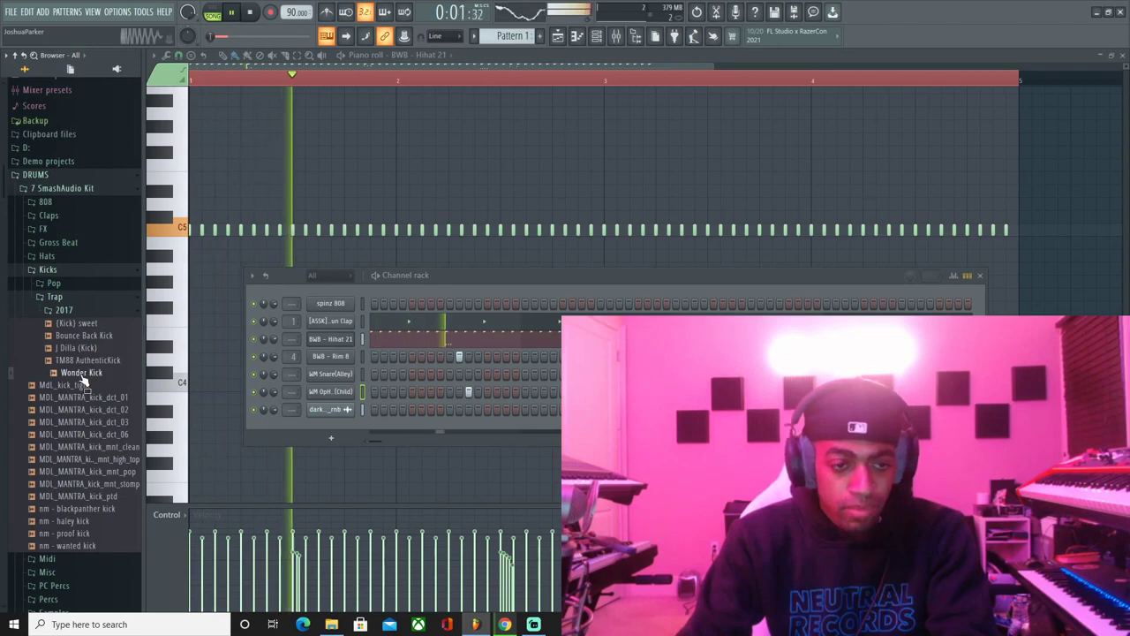
pyautogui.moveTo(81, 371); pyautogui.dragTo(327, 298)
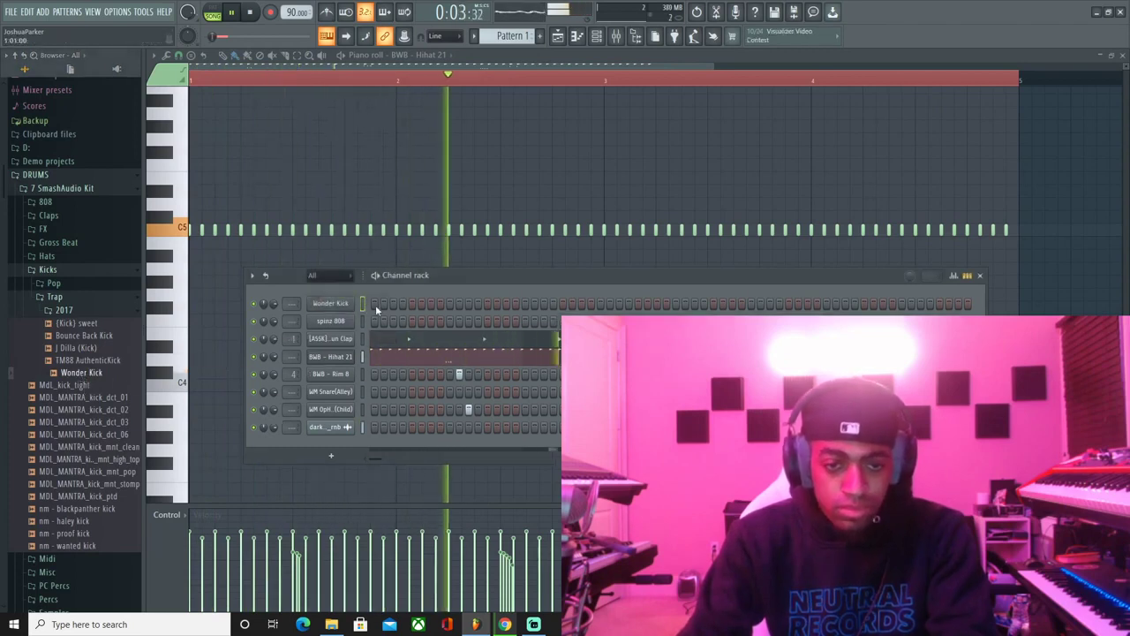
# - Set the pitch shift of the BWB - Hihat 21 sample to -40 cents
pyautogui.click(314, 358)
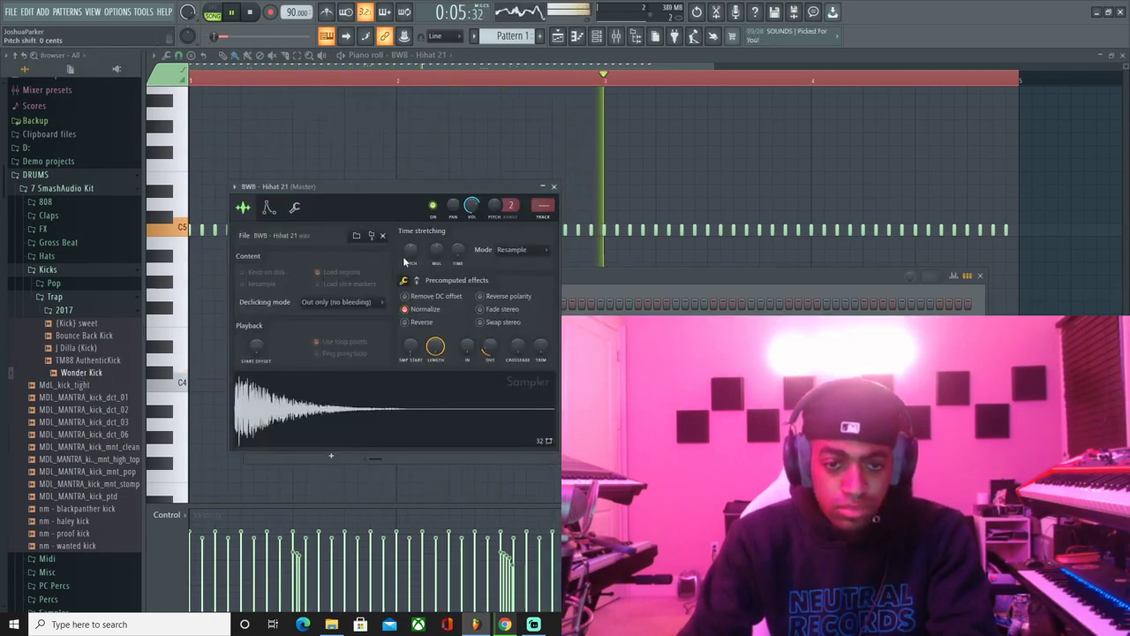
pyautogui.moveTo(409, 249); pyautogui.dragTo(409, 249)
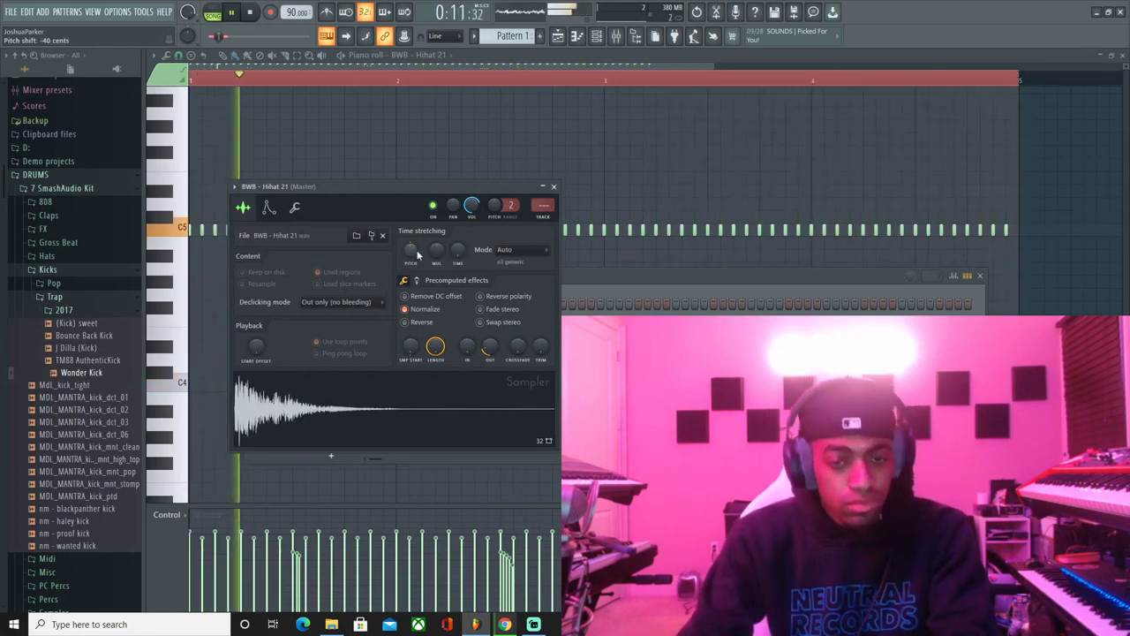
pyautogui.click(553, 186)
# - Add kicks on steps 1 and 2 of the Wonder Kick channel and open it in the Piano roll
pyautogui.click(375, 304)
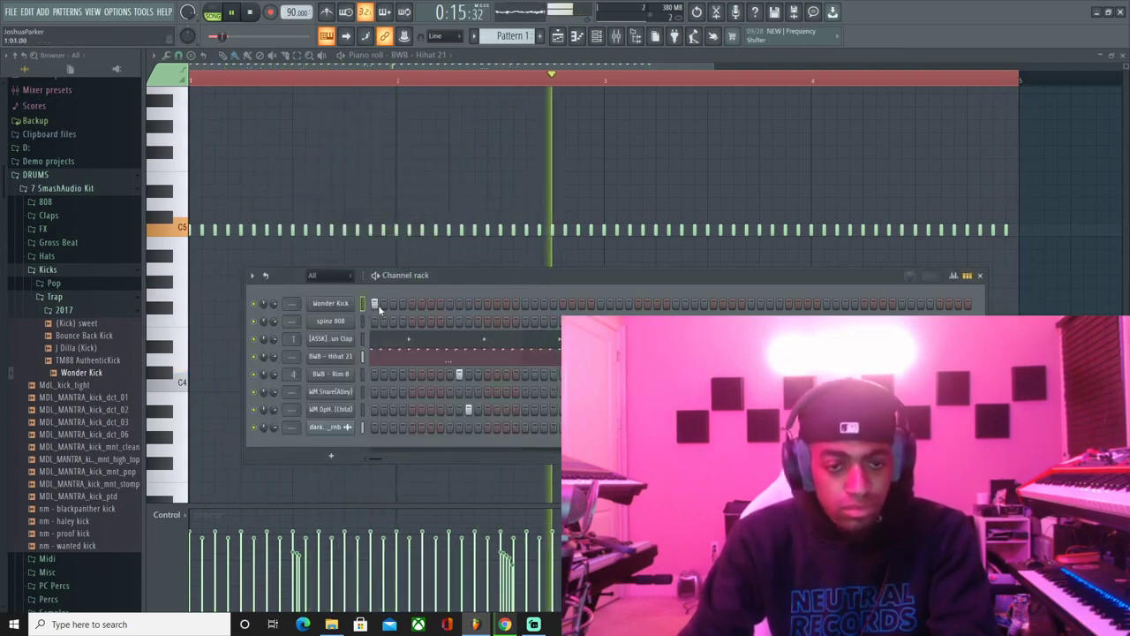
pyautogui.click(384, 304)
pyautogui.rightClick(347, 304)
pyautogui.click(362, 305)
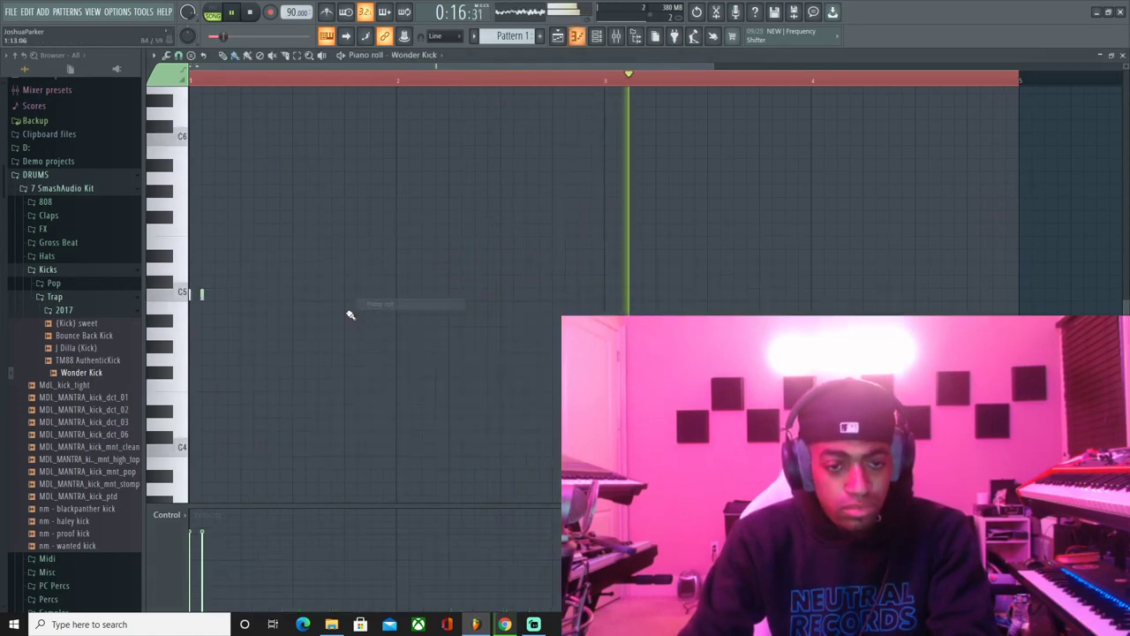
# - Draw Wonder Kick hits on steps 1–2 of bars 1 and 3, step 11 of bars 2–4, and steps 14 and 16 of bar 4
pyautogui.rightClick(201, 294)
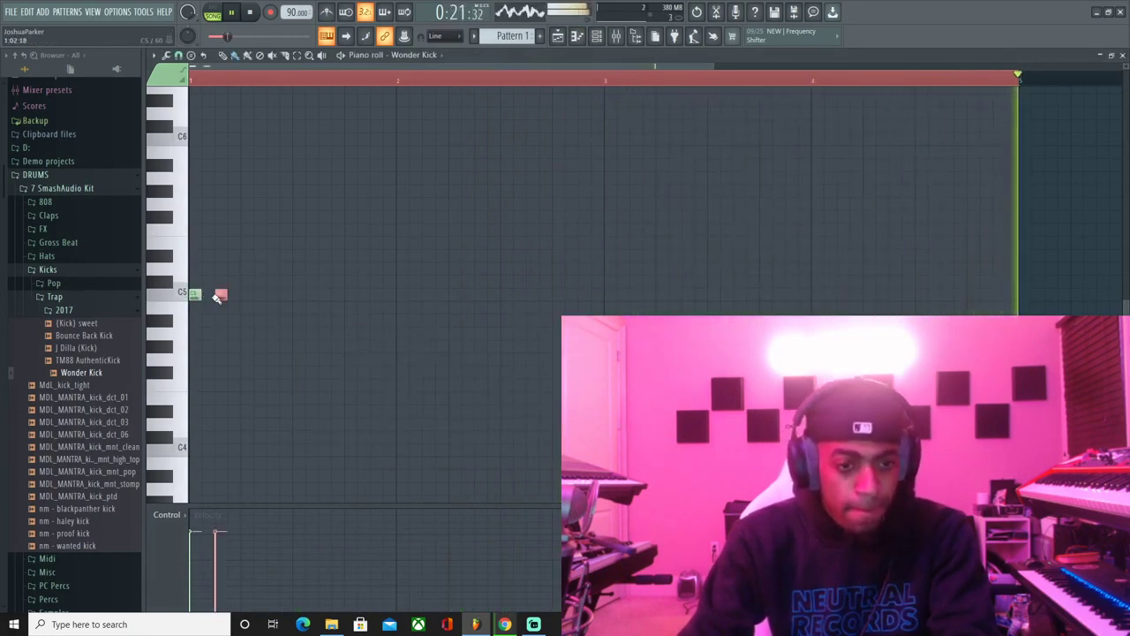
pyautogui.click(206, 295)
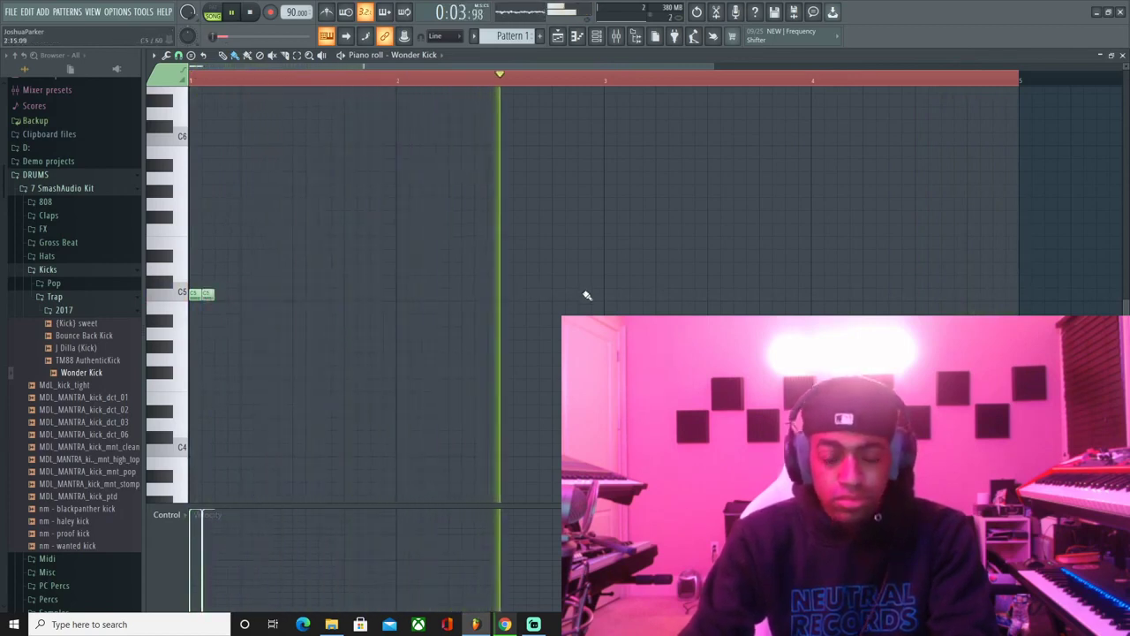
pyautogui.click(614, 293)
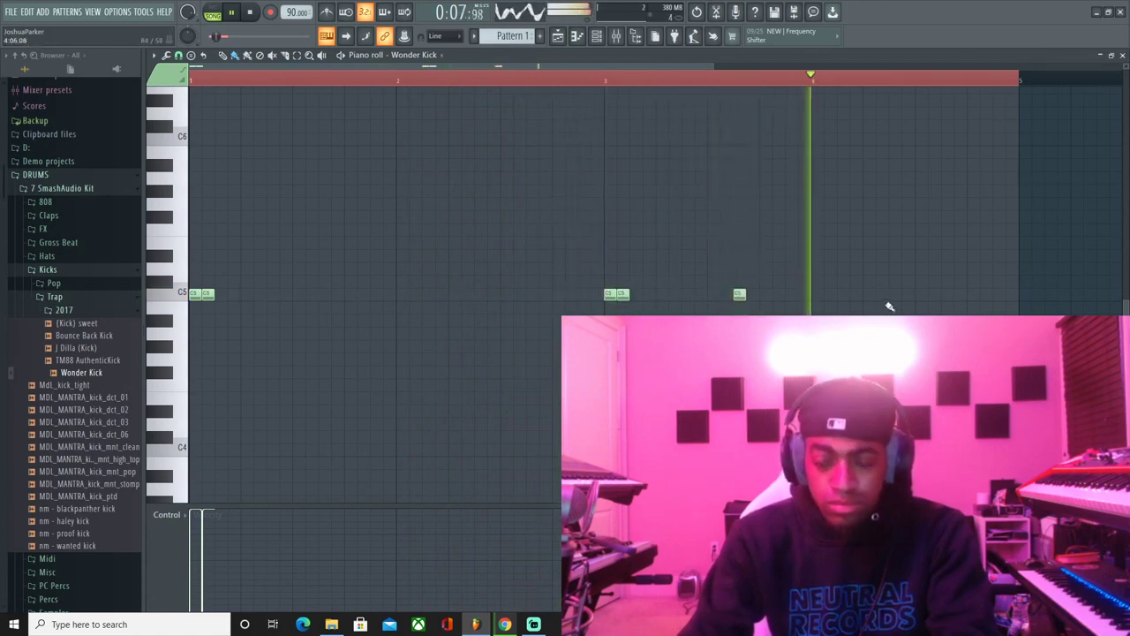
pyautogui.click(987, 294)
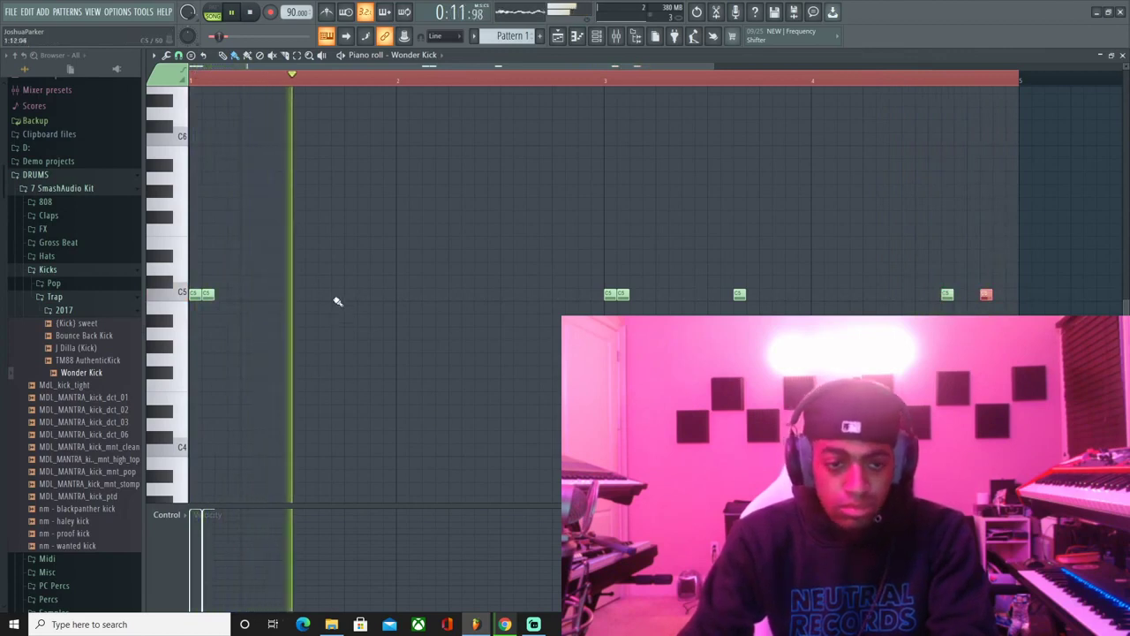
pyautogui.click(400, 294)
pyautogui.moveTo(399, 294); pyautogui.dragTo(532, 297)
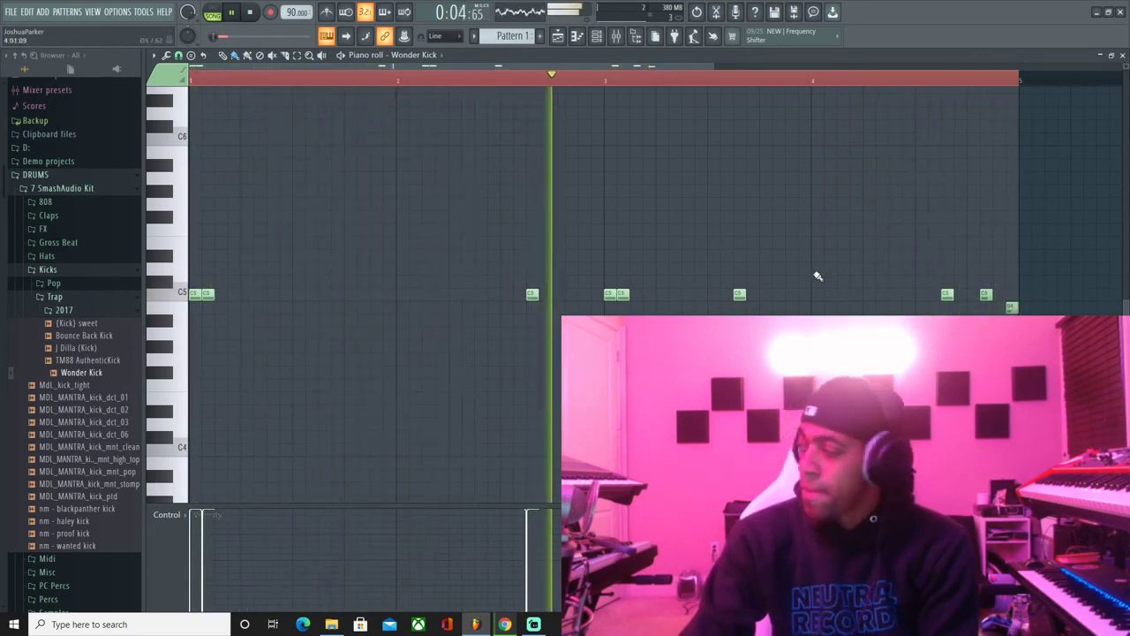
# - Try to slice the loop clip on Track 1 of the Playlist at bar 9
pyautogui.click(558, 36)
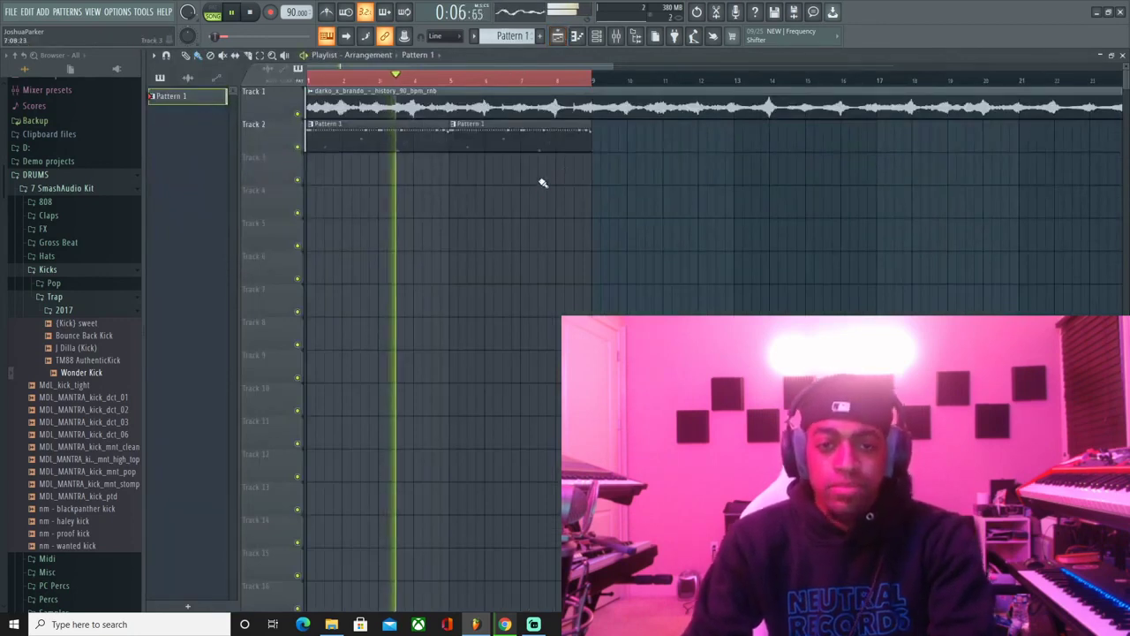
pyautogui.click(249, 55)
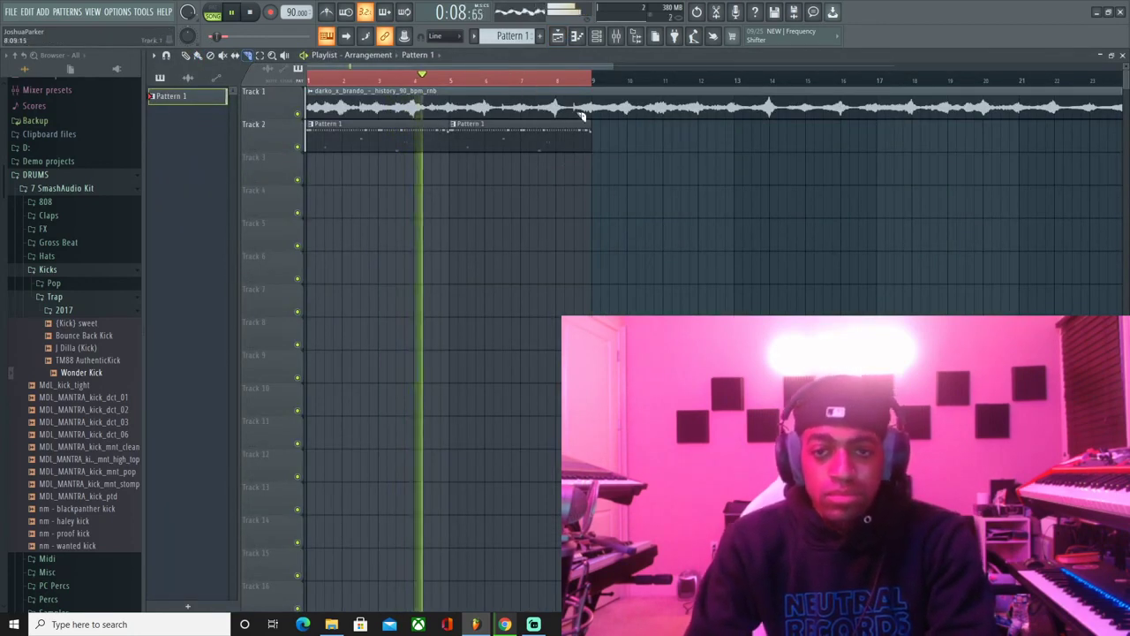
pyautogui.moveTo(591, 123); pyautogui.dragTo(600, 77)
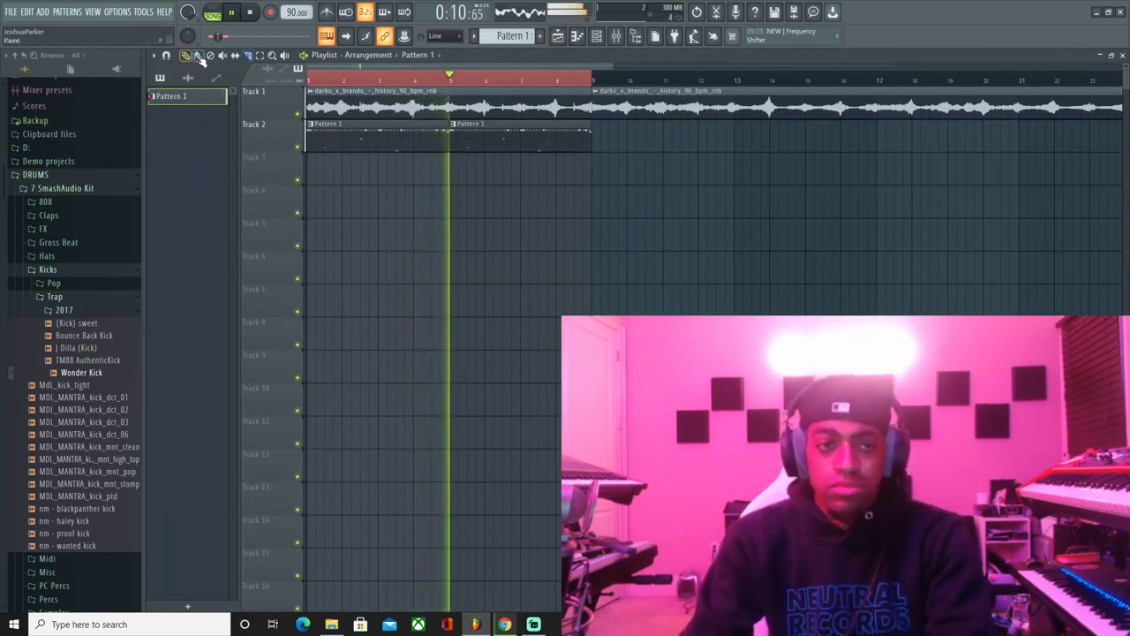
pyautogui.press('b')
pyautogui.moveTo(644, 107)
pyautogui.mouseDown()
pyautogui.moveTo(1001, 106)
pyautogui.moveTo(630, 131)
pyautogui.mouseUp()
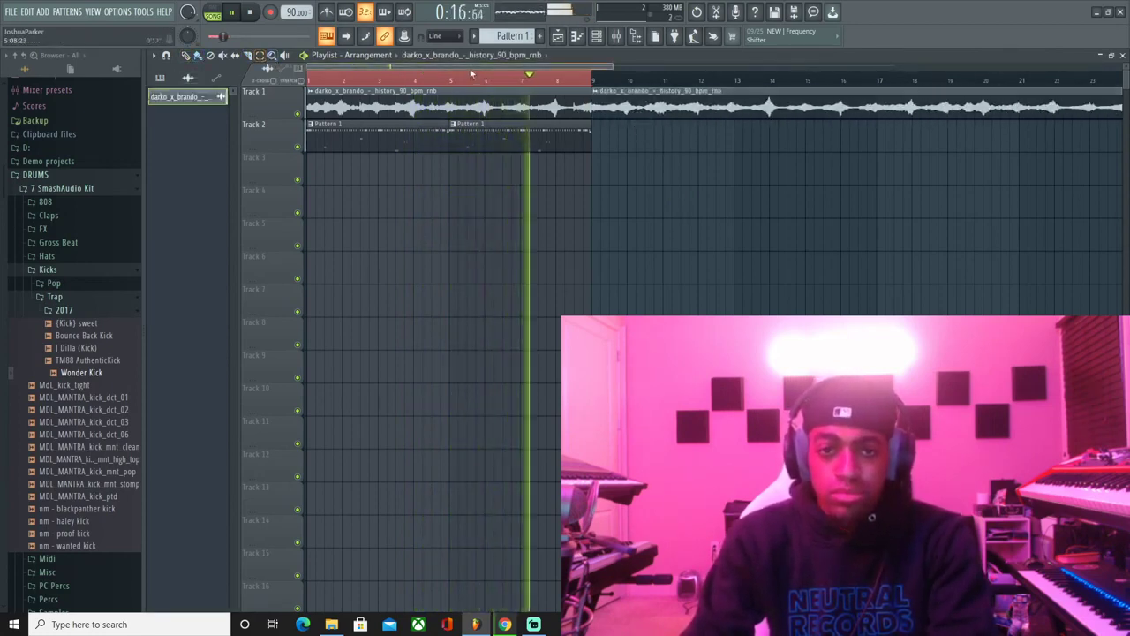
# - Try to repeat the two Pattern 1 clips along Track 2 up to bar 25
pyautogui.moveTo(656, 118); pyautogui.dragTo(309, 177)
pyautogui.click(197, 56)
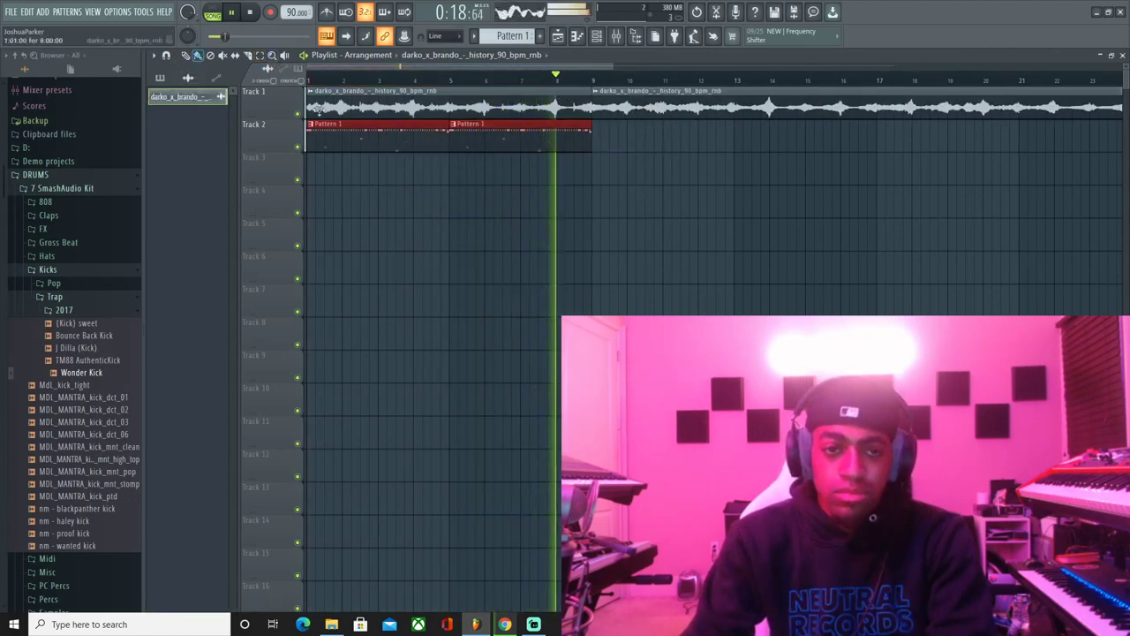
pyautogui.moveTo(352, 142)
pyautogui.mouseDown()
pyautogui.moveTo(641, 149)
pyautogui.moveTo(825, 132)
pyautogui.moveTo(915, 148)
pyautogui.mouseUp()
pyautogui.scroll(-3, 872, 84)
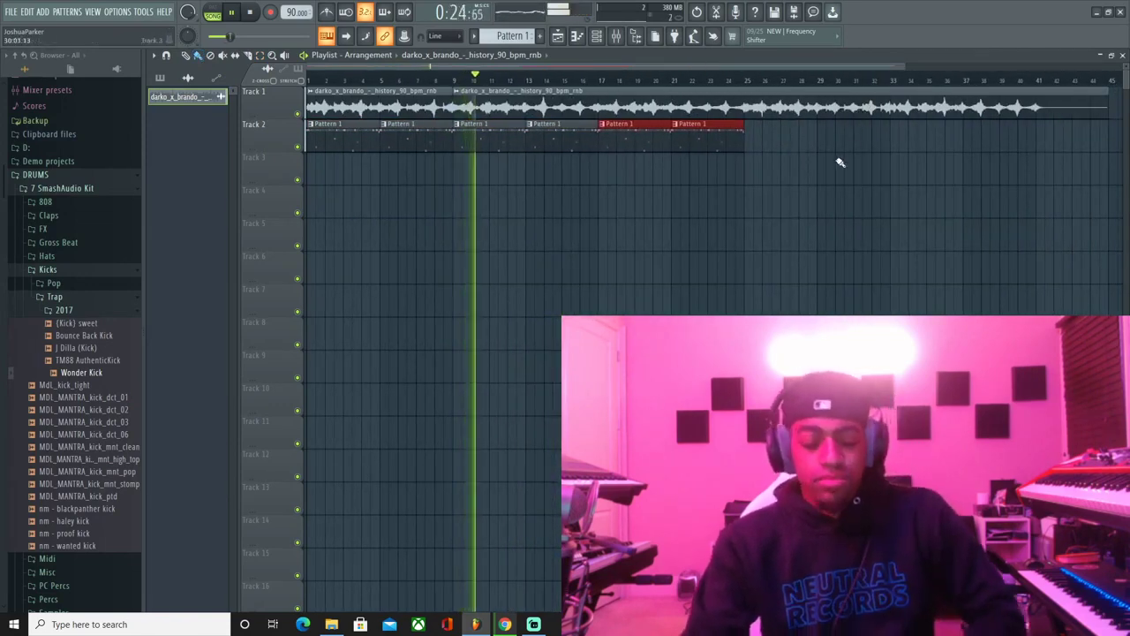
# - Undo the Pattern 1 copies and the loop clip slice, and restart playback from the beginning
pyautogui.hotkey('ctrl', 'alt', 'z')
pyautogui.hotkey('ctrl', 'alt', 'z')
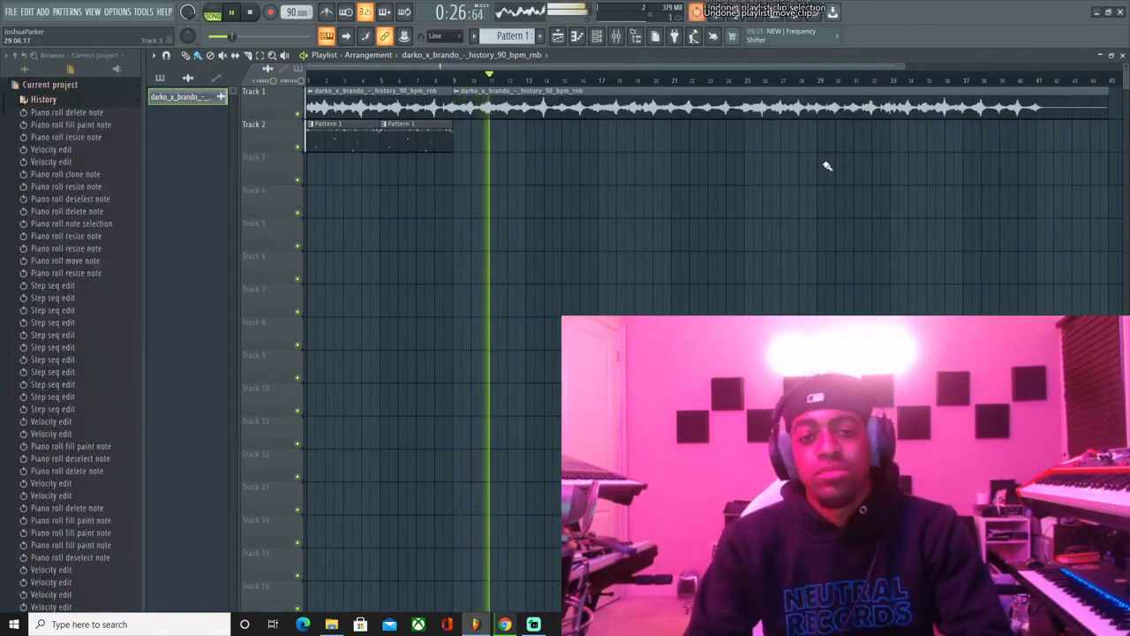
pyautogui.hotkey('ctrl', 'alt', 'z')
pyautogui.press('space')
pyautogui.press('space')
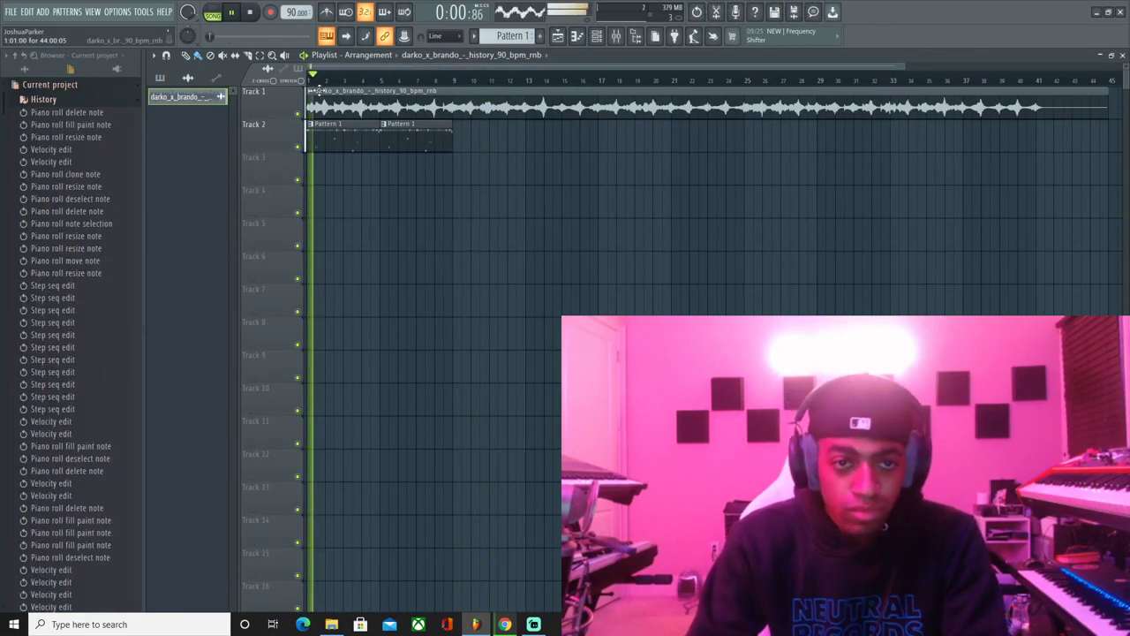
# - Fit the Track 1 loop clip to a manually entered tempo and check its sample settings
pyautogui.click(311, 92)
pyautogui.click(424, 170)
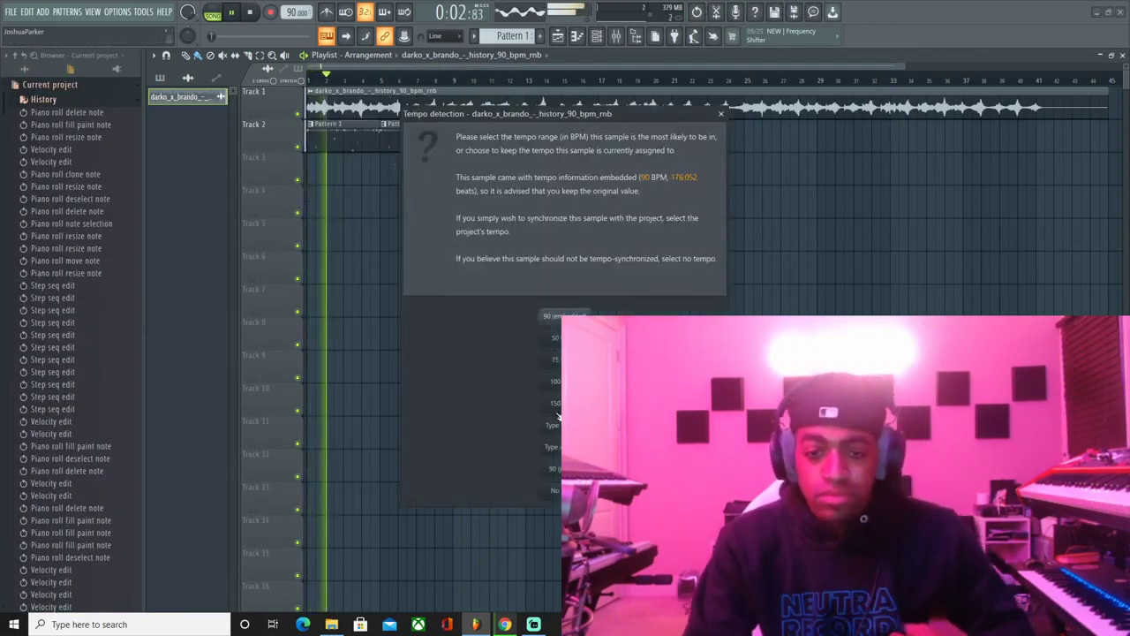
pyautogui.click(553, 423)
pyautogui.press('Return')
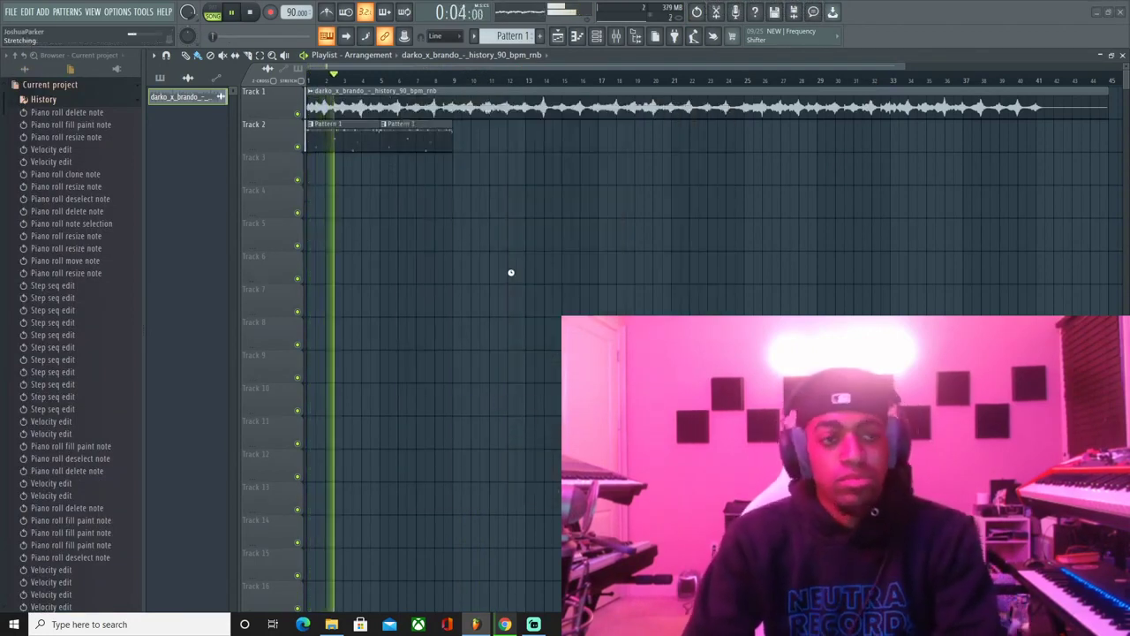
pyautogui.doubleClick(395, 107)
pyautogui.press('space')
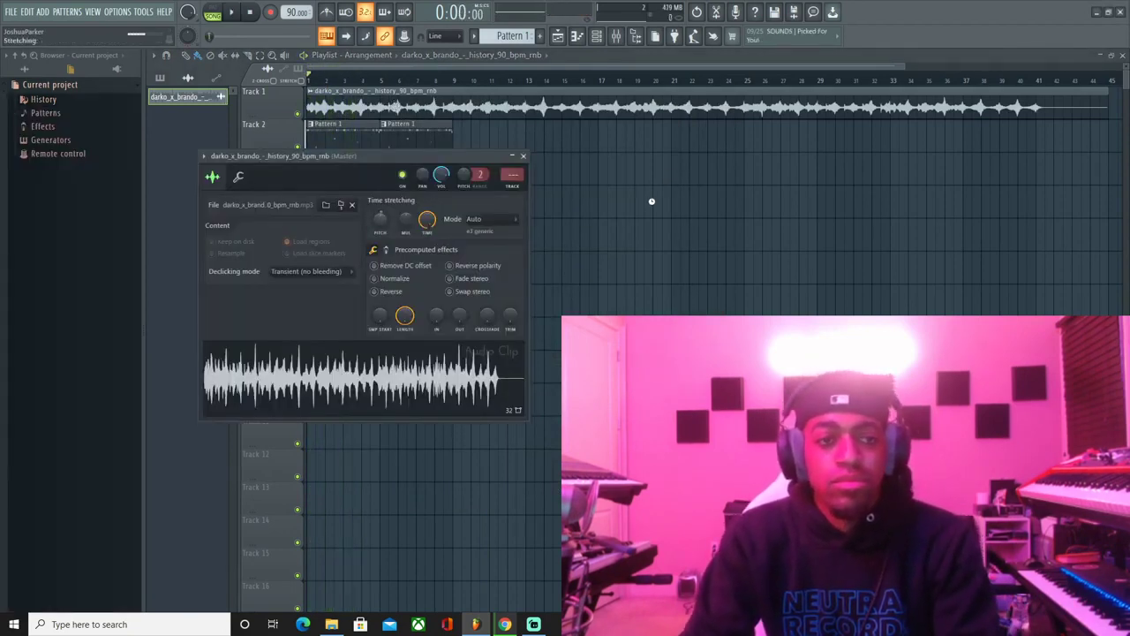
pyautogui.press('Escape')
pyautogui.press('space')
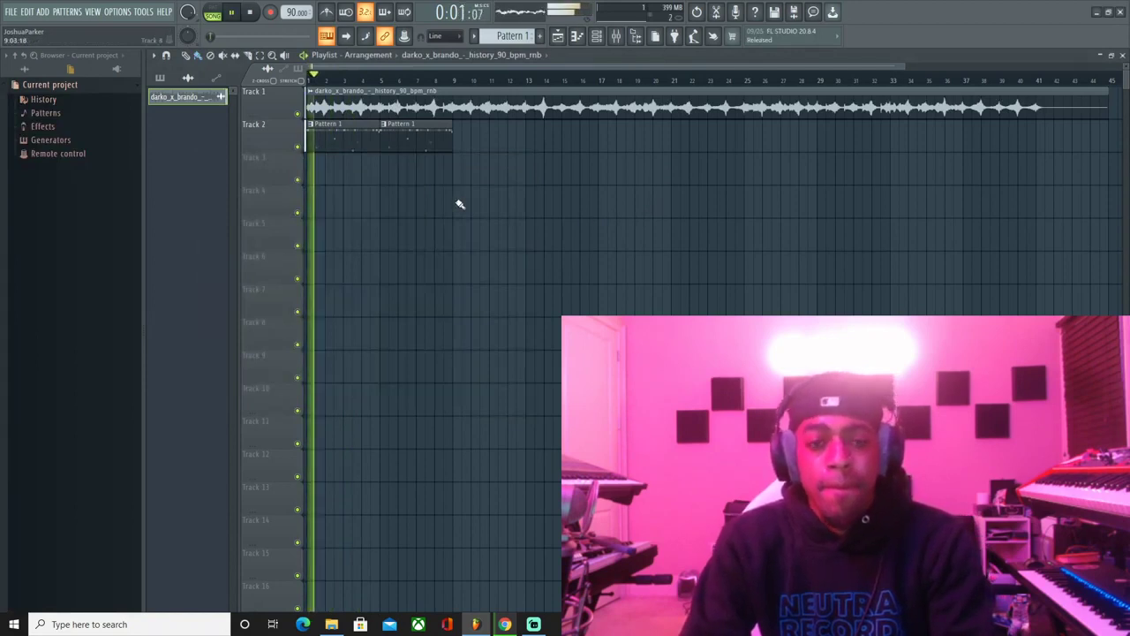
# - Create a new pattern named low and place two four-bar clips of it on Track 3 across bars 1 to 8
pyautogui.click(539, 35)
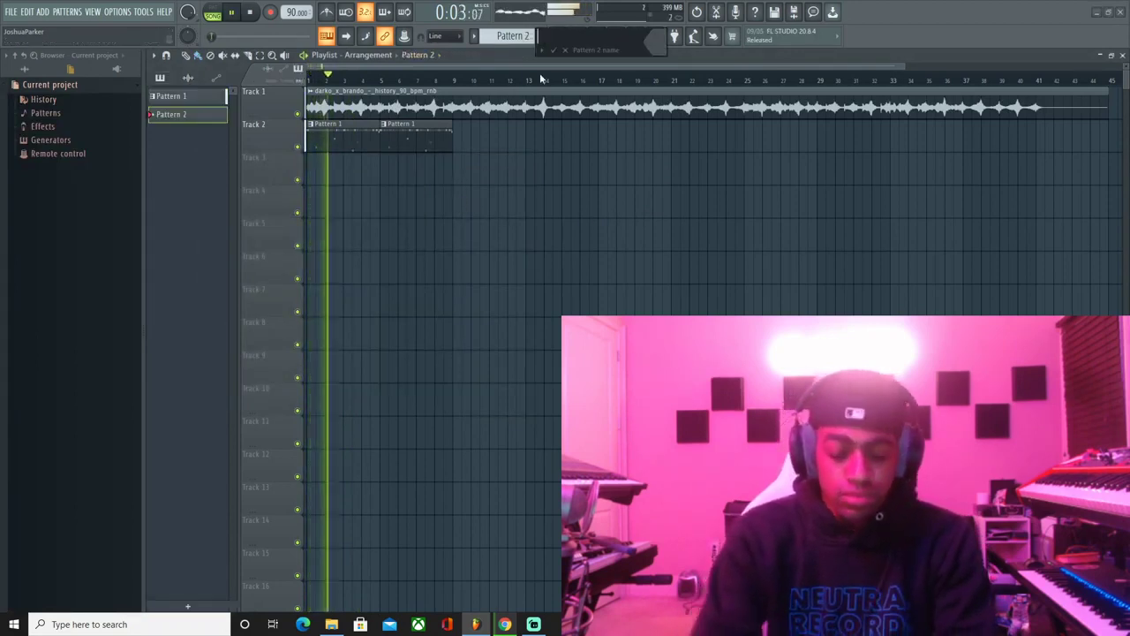
pyautogui.write('low')
pyautogui.press('Return')
pyautogui.click(317, 166)
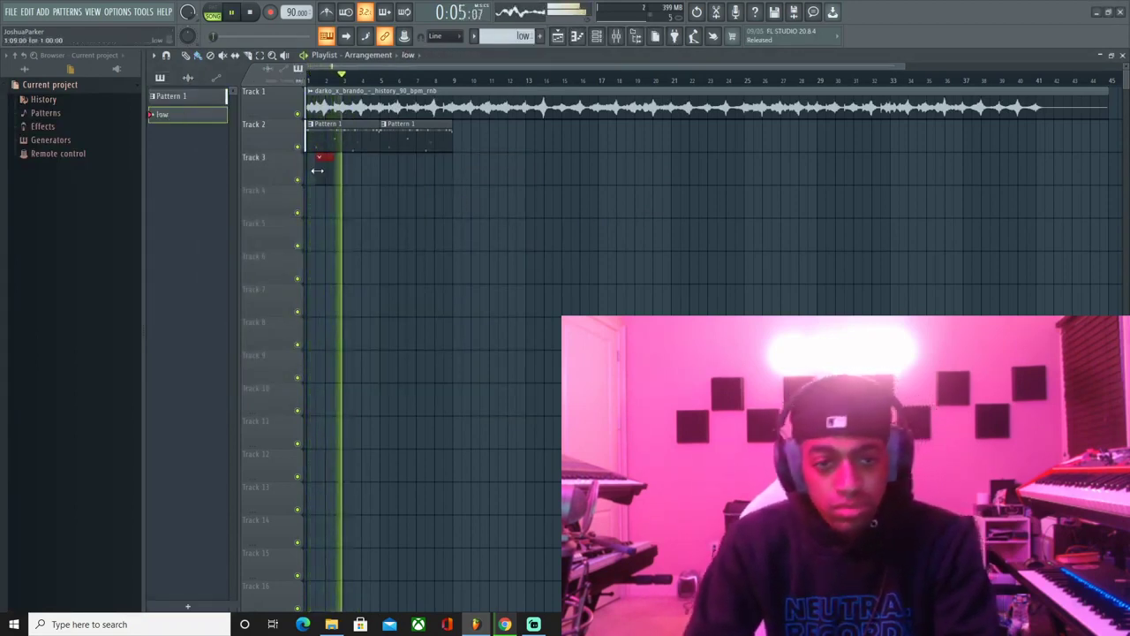
pyautogui.moveTo(317, 170); pyautogui.dragTo(377, 169)
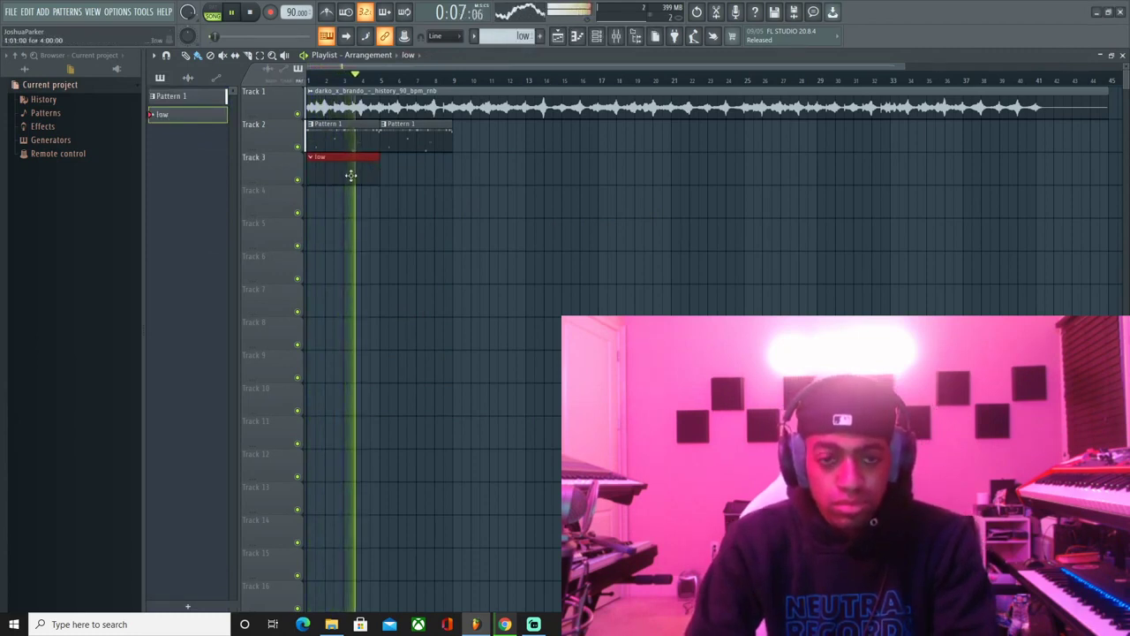
pyautogui.click(419, 170)
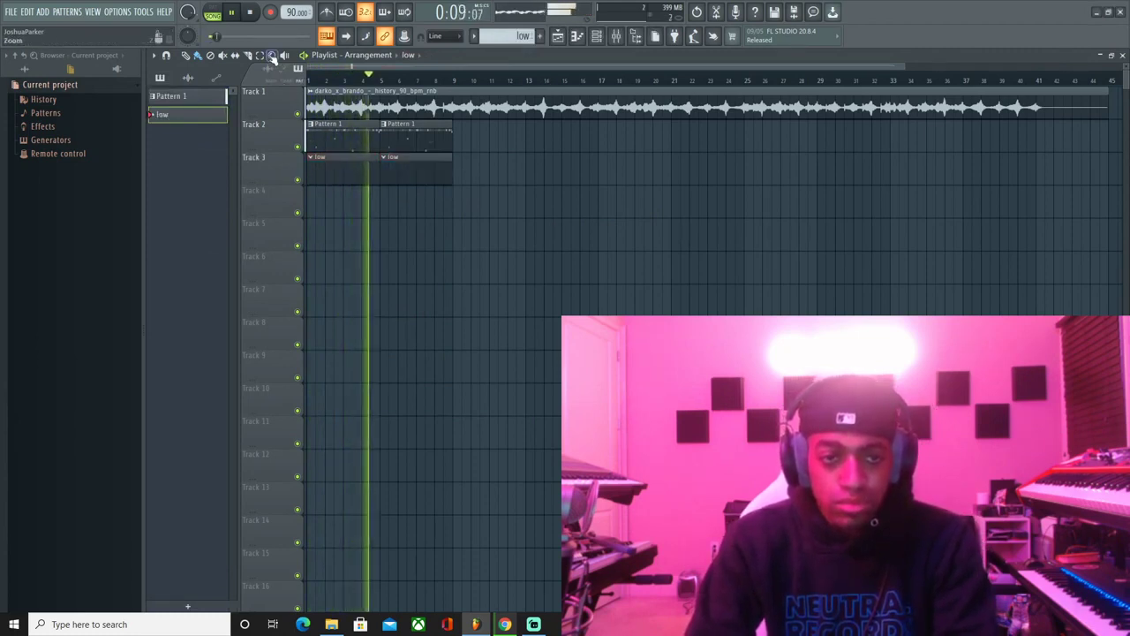
# - Fit the Track 1 loop clip to the tempo again with a manually entered value
pyautogui.click(198, 55)
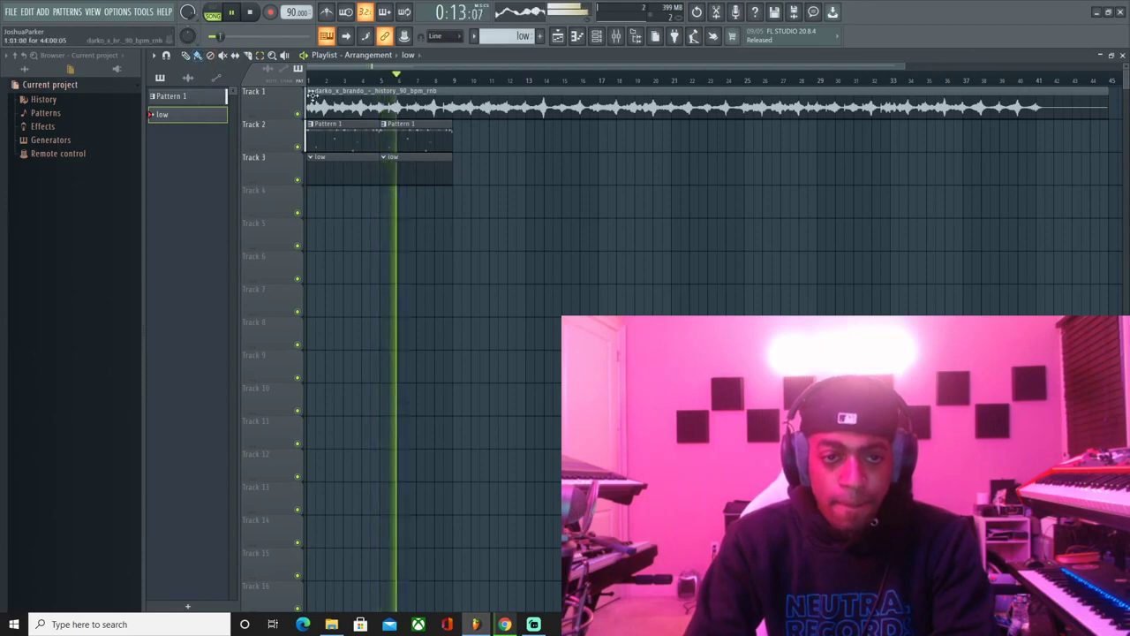
pyautogui.click(311, 91)
pyautogui.click(433, 168)
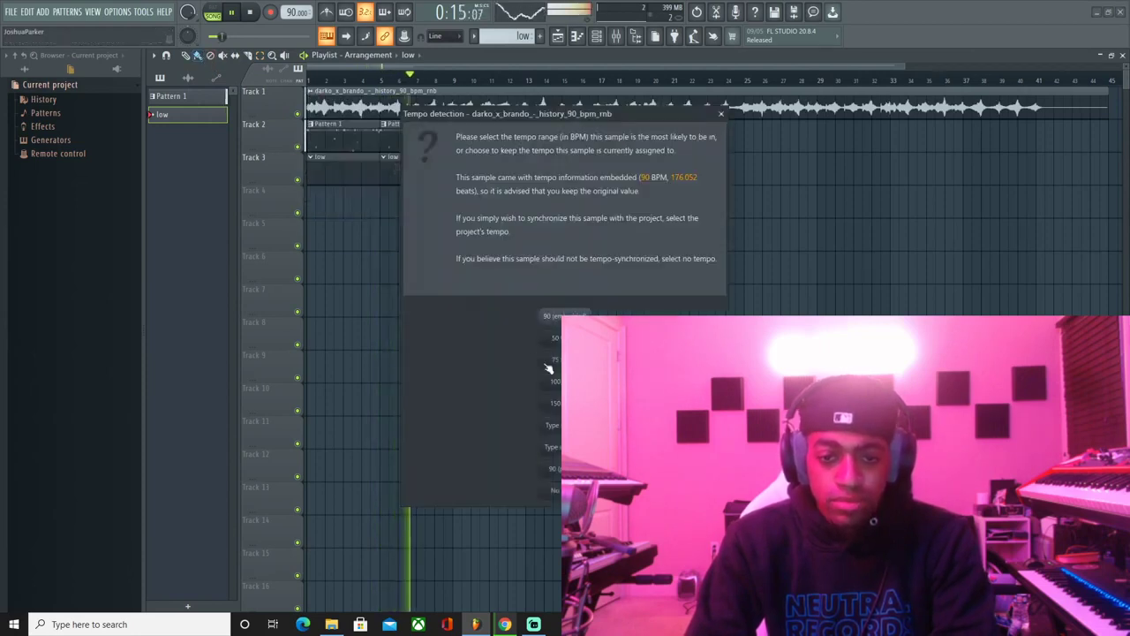
pyautogui.click(564, 425)
pyautogui.press('Return')
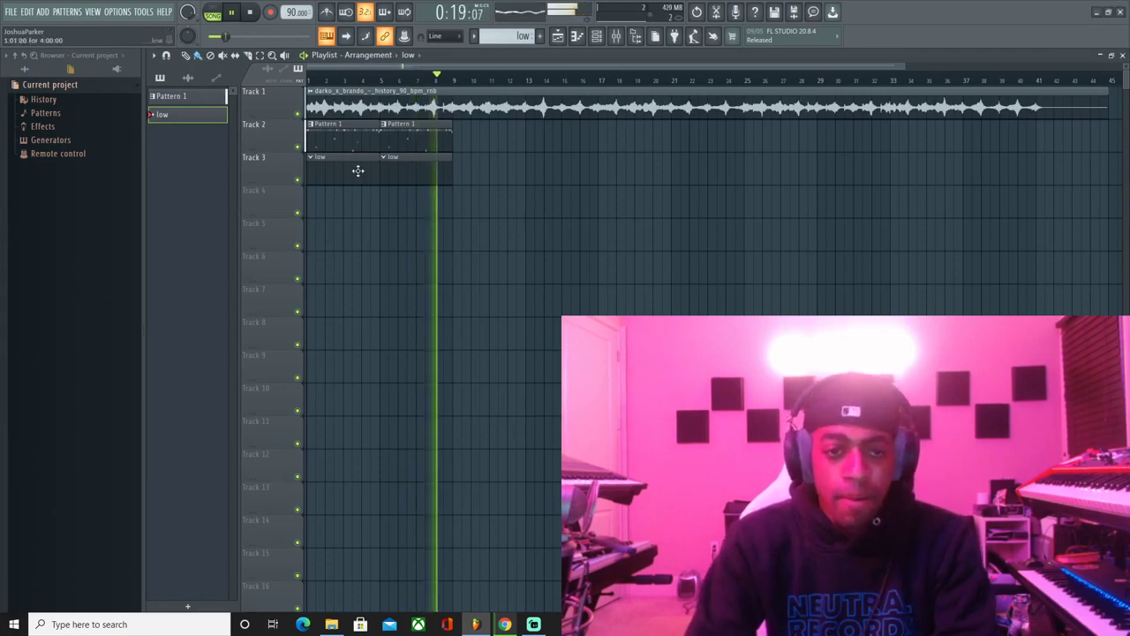
# - Insert a Sytrus channel above Wonder Kick and load its Deep3 bass preset
pyautogui.press('F6')
pyautogui.rightClick(349, 303)
pyautogui.moveTo(469, 399)
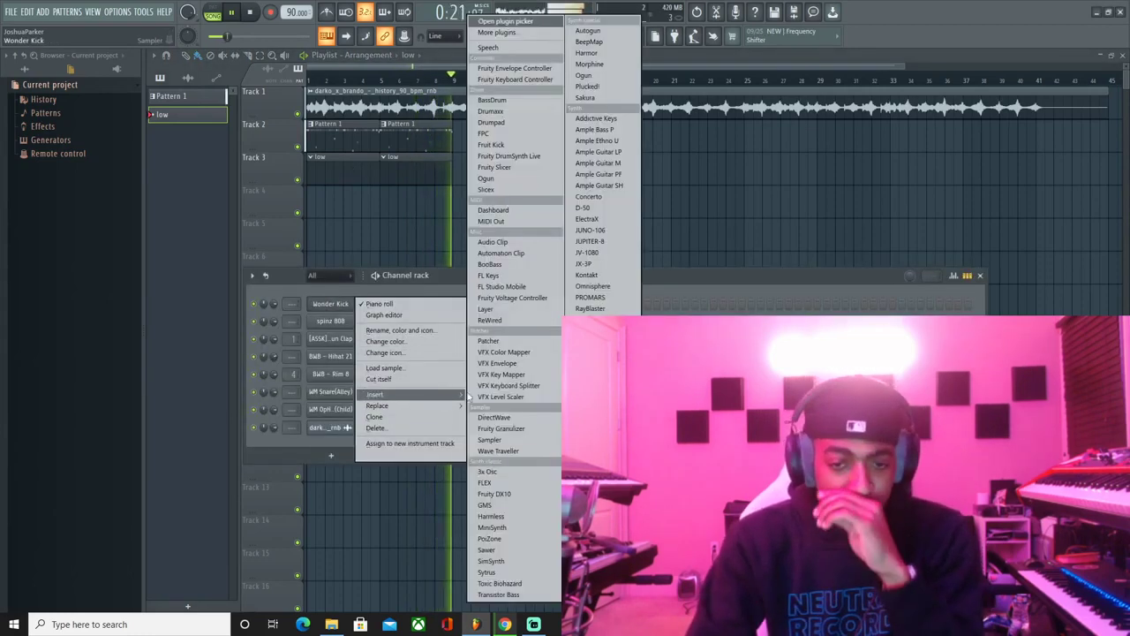
pyautogui.click(496, 573)
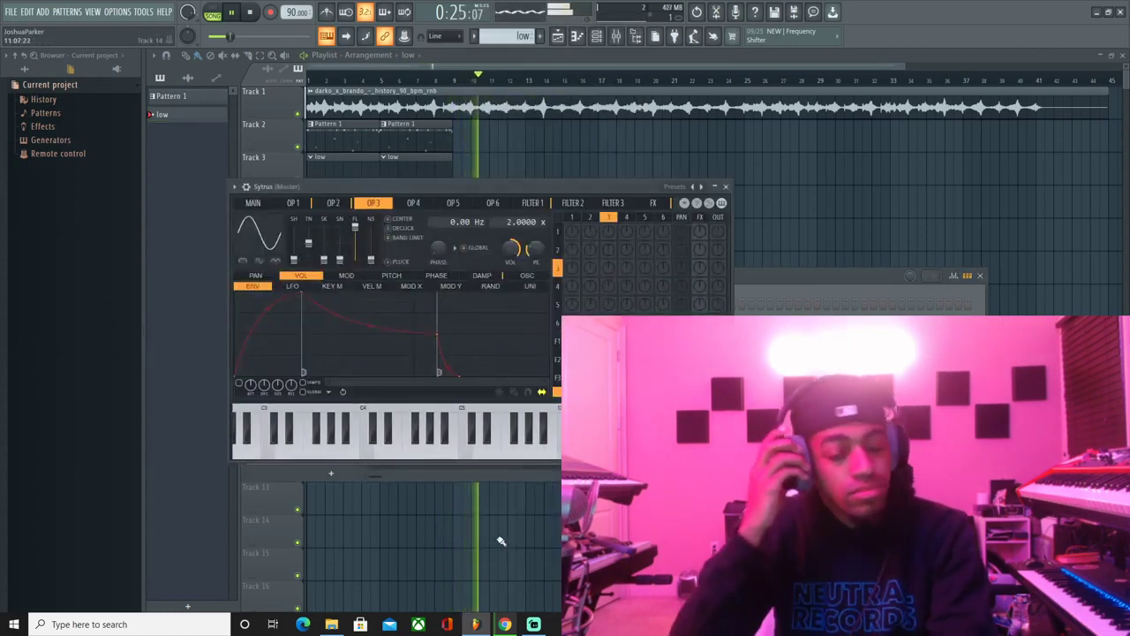
pyautogui.click(235, 188)
pyautogui.moveTo(289, 224)
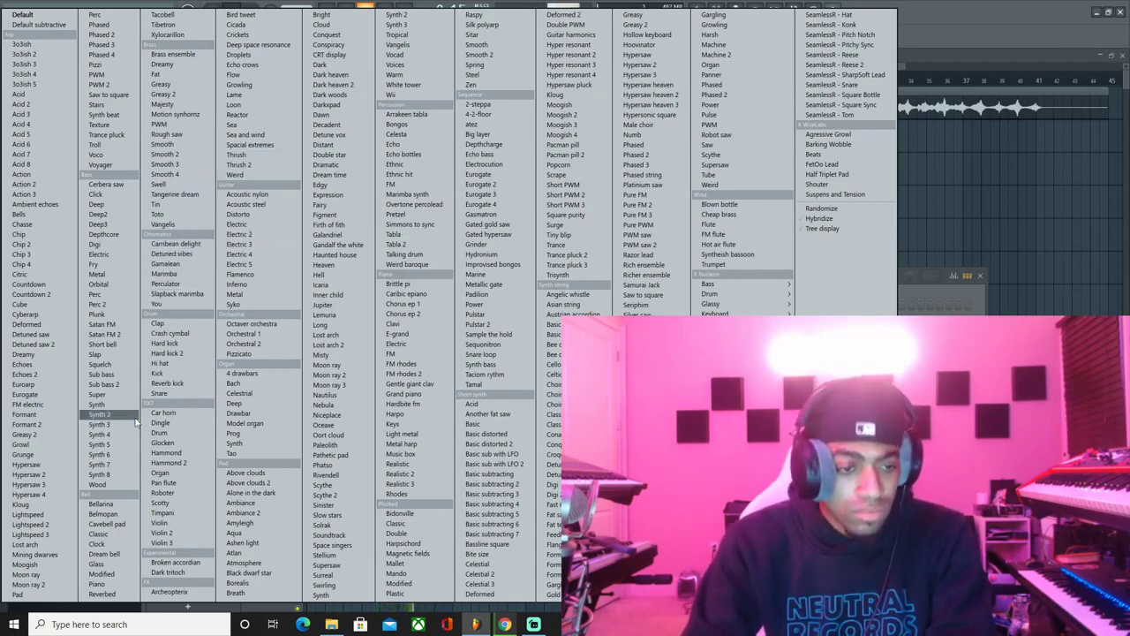
pyautogui.click(116, 240)
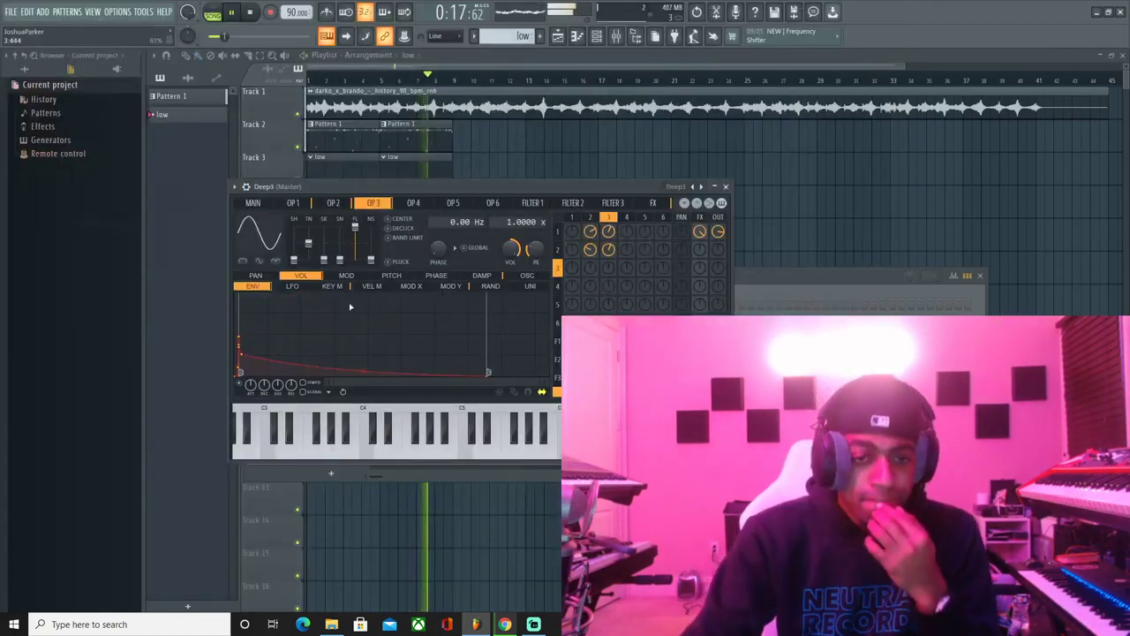
# - Review the Deep3 channel's plugin options and miscellaneous settings, and return to the Playlist
pyautogui.click(246, 186)
pyautogui.click(242, 191)
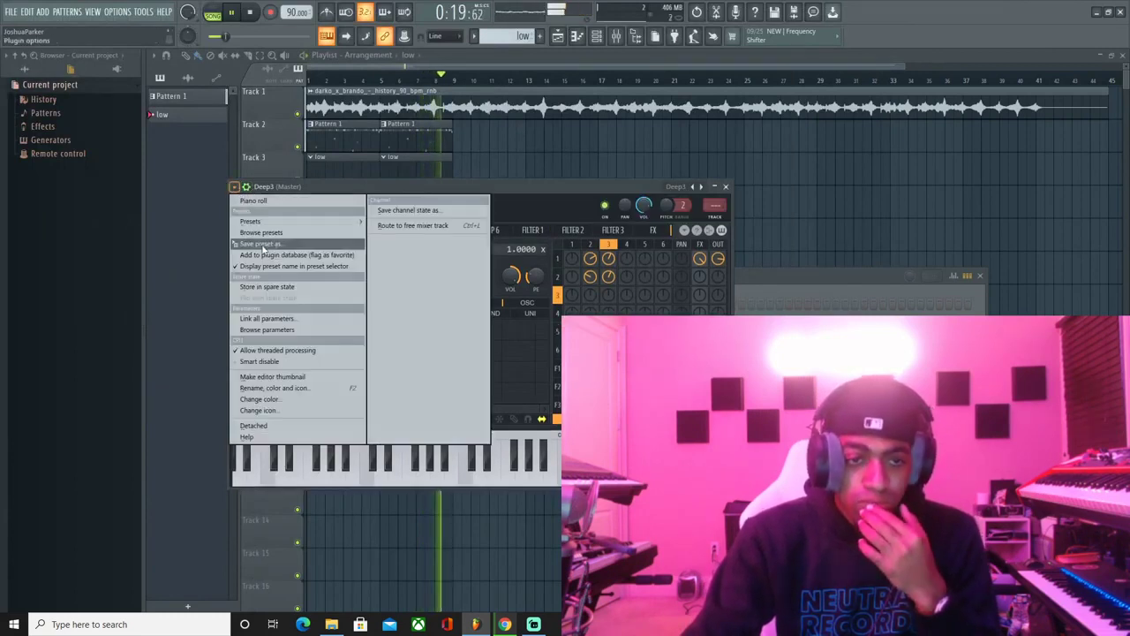
pyautogui.click(273, 189)
pyautogui.click(269, 207)
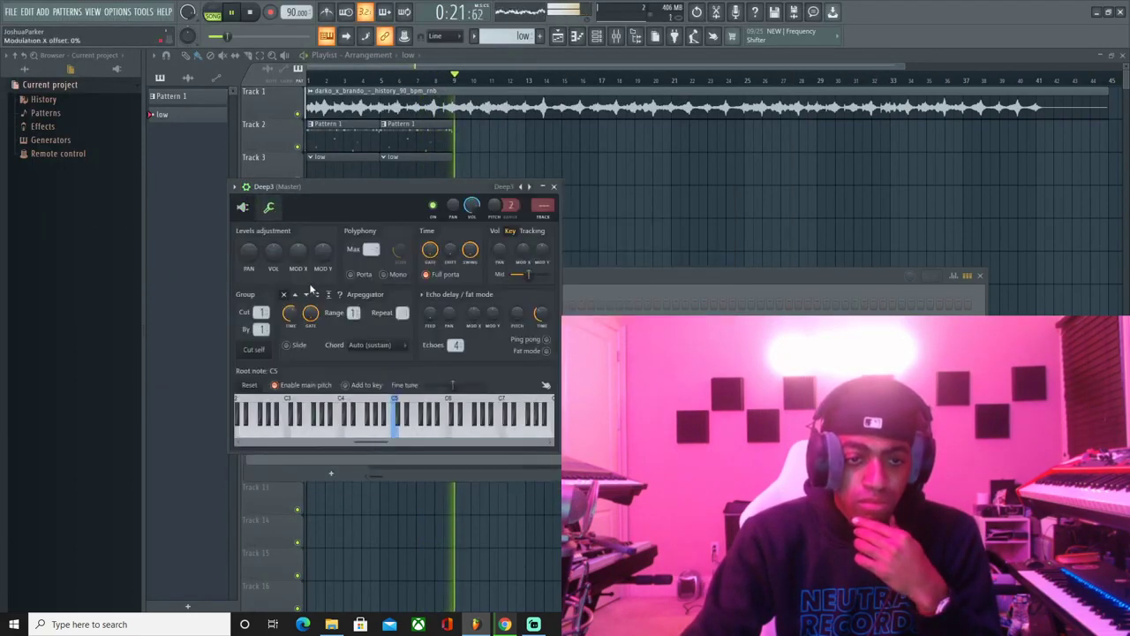
pyautogui.click(554, 186)
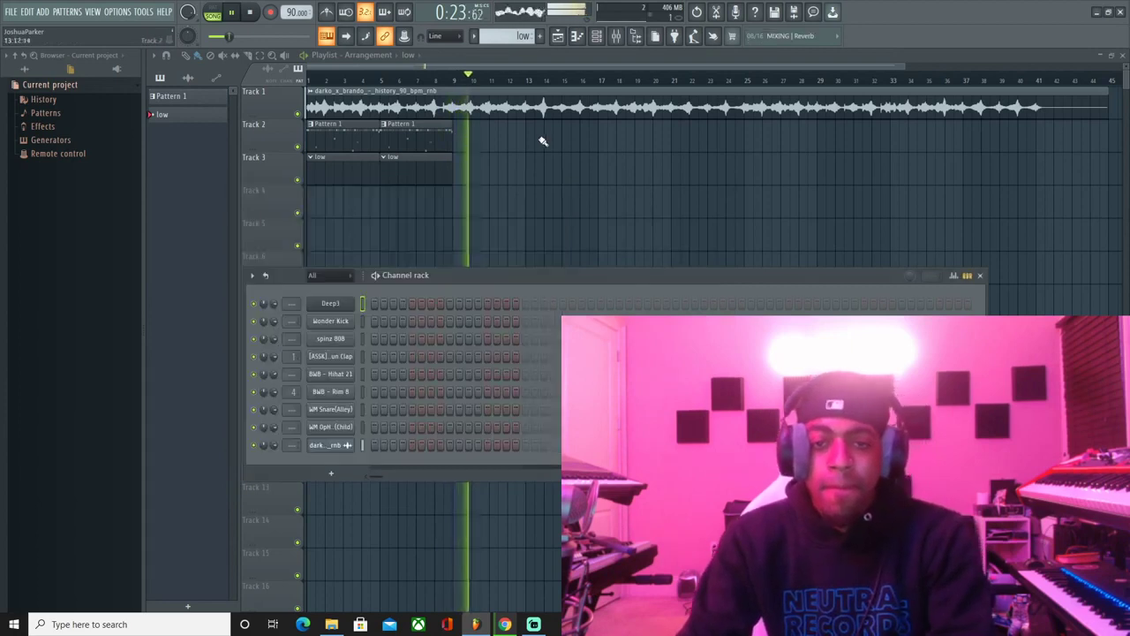
pyautogui.press('F6')
# - Audition the Track 1 loop at several points and slice it at bars 9, 17, 21, 37 and 41
pyautogui.moveTo(534, 80); pyautogui.dragTo(658, 82)
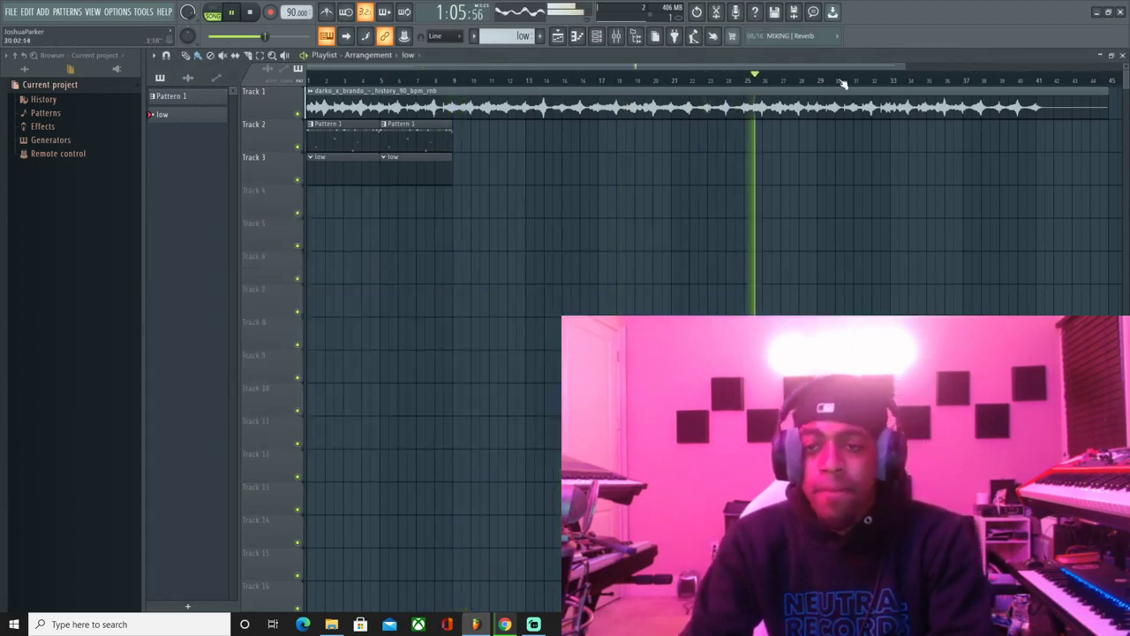
pyautogui.moveTo(843, 82); pyautogui.dragTo(941, 82)
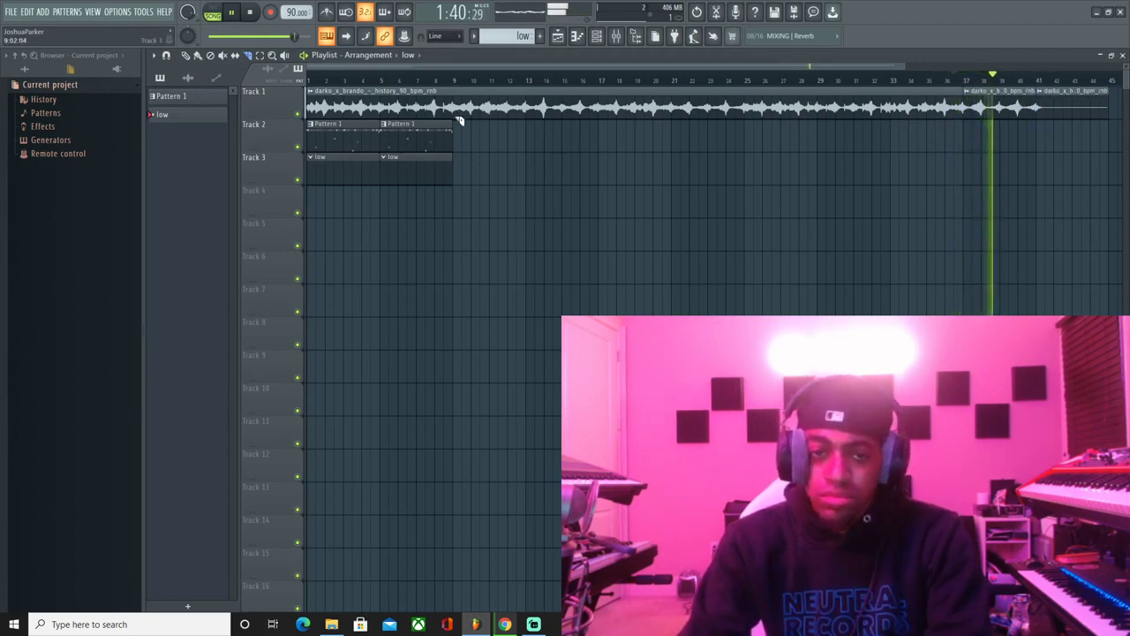
pyautogui.click(506, 81)
pyautogui.click(590, 80)
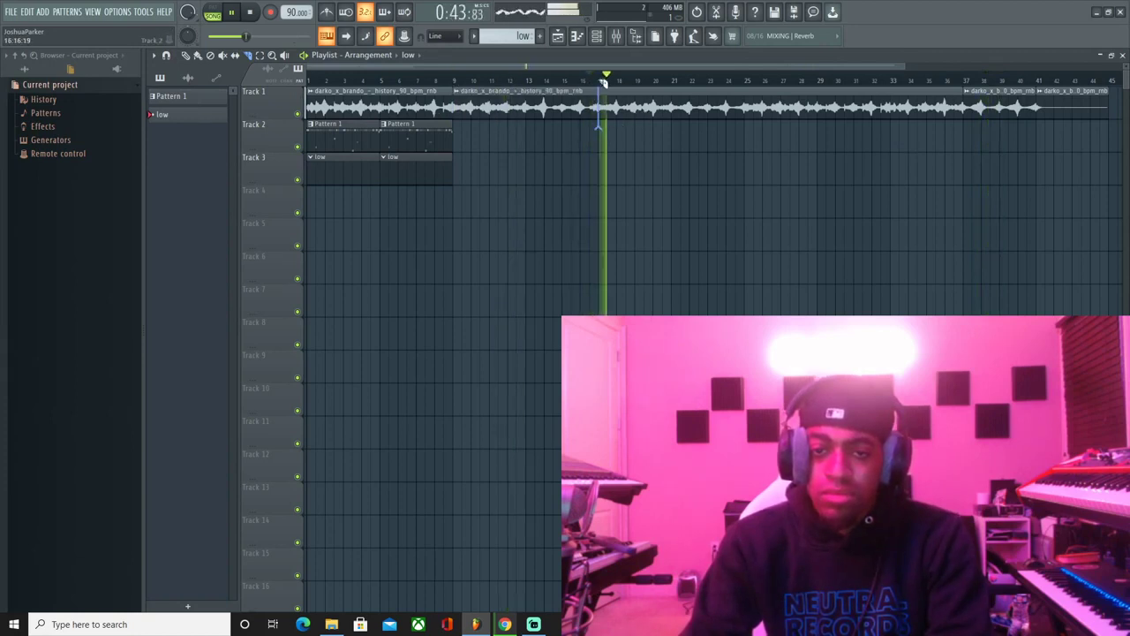
pyautogui.click(699, 80)
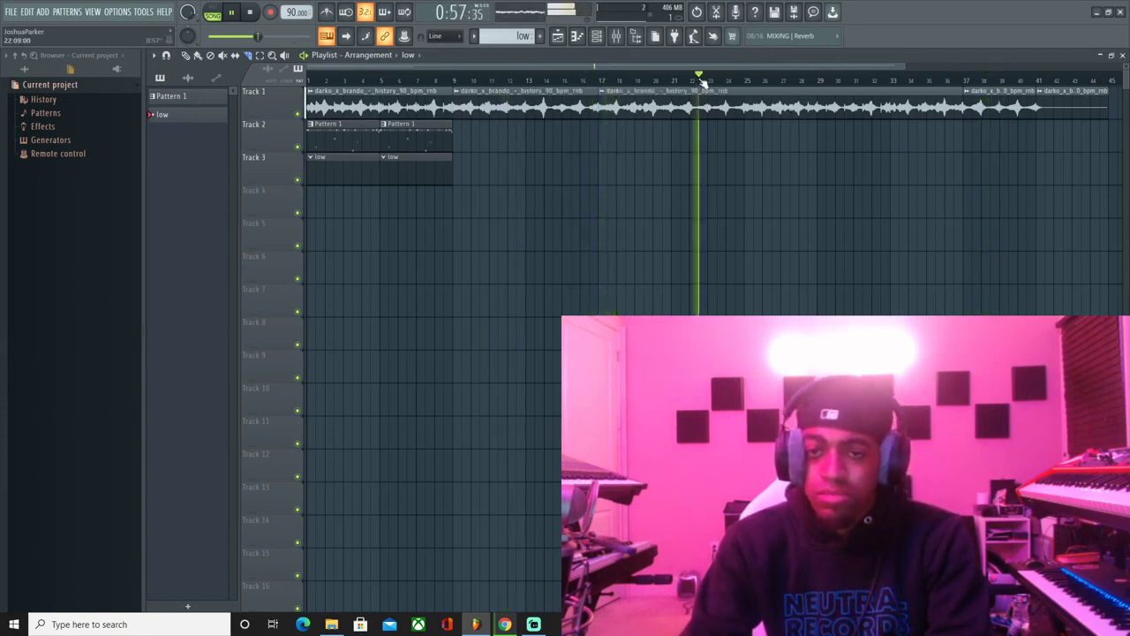
pyautogui.click(725, 80)
pyautogui.click(657, 81)
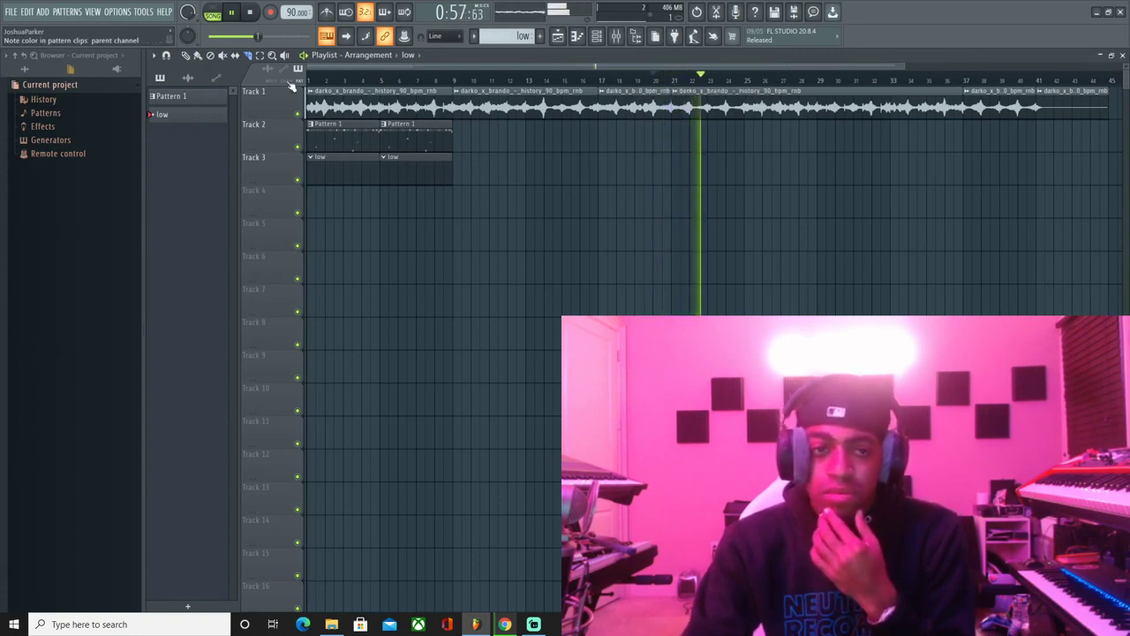
# - Move all playlist clips down six tracks, so the loop slices sit on Track 7 and the patterns on Tracks 8 and 9
pyautogui.moveTo(1098, 92); pyautogui.dragTo(105, 210)
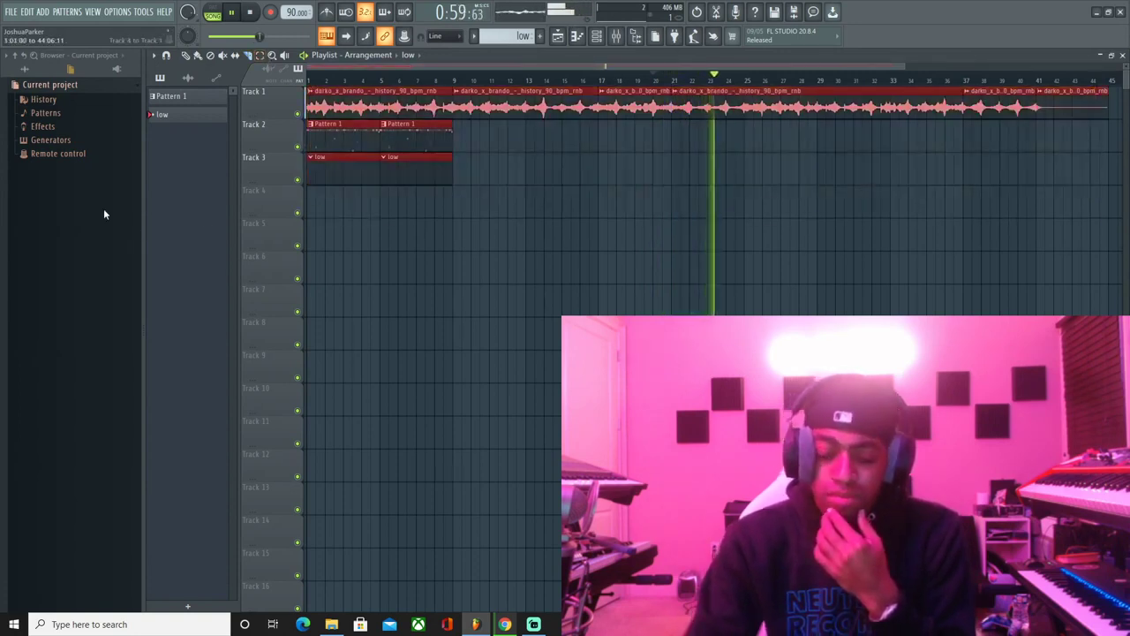
pyautogui.hotkey('shift', 'Down')
pyautogui.hotkey('shift', 'Down')
pyautogui.hotkey('shift', 'Down')
pyautogui.hotkey('shift', 'Down')
pyautogui.hotkey('shift', 'Down')
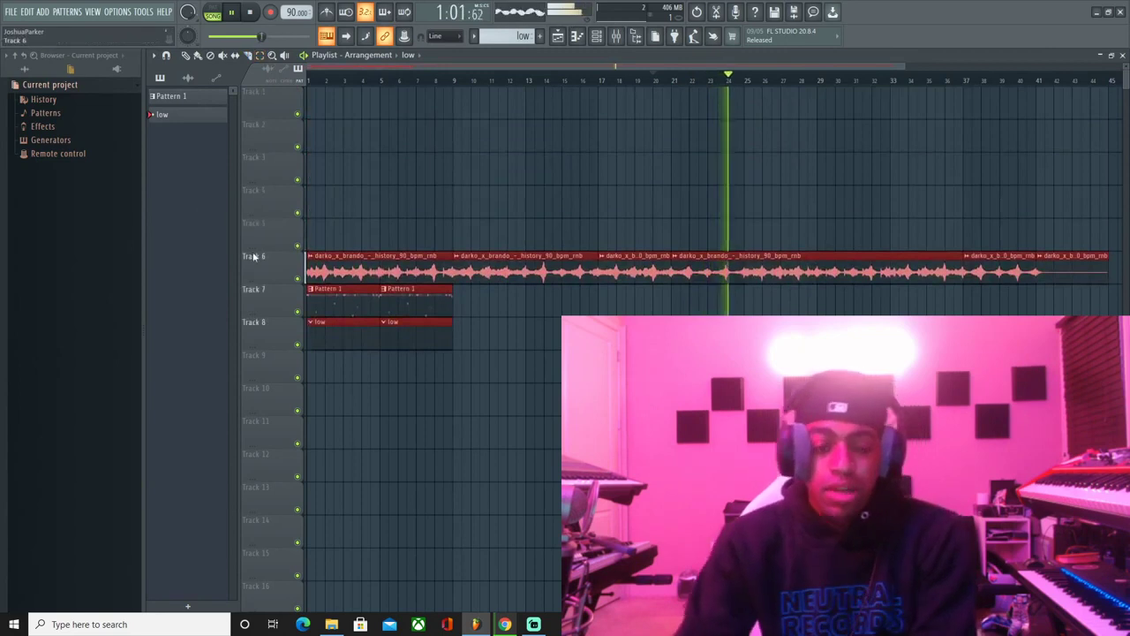
pyautogui.hotkey('shift', 'Down')
# - Select only the loop slices on Track 7 and move them back up to Track 1
pyautogui.click(316, 300)
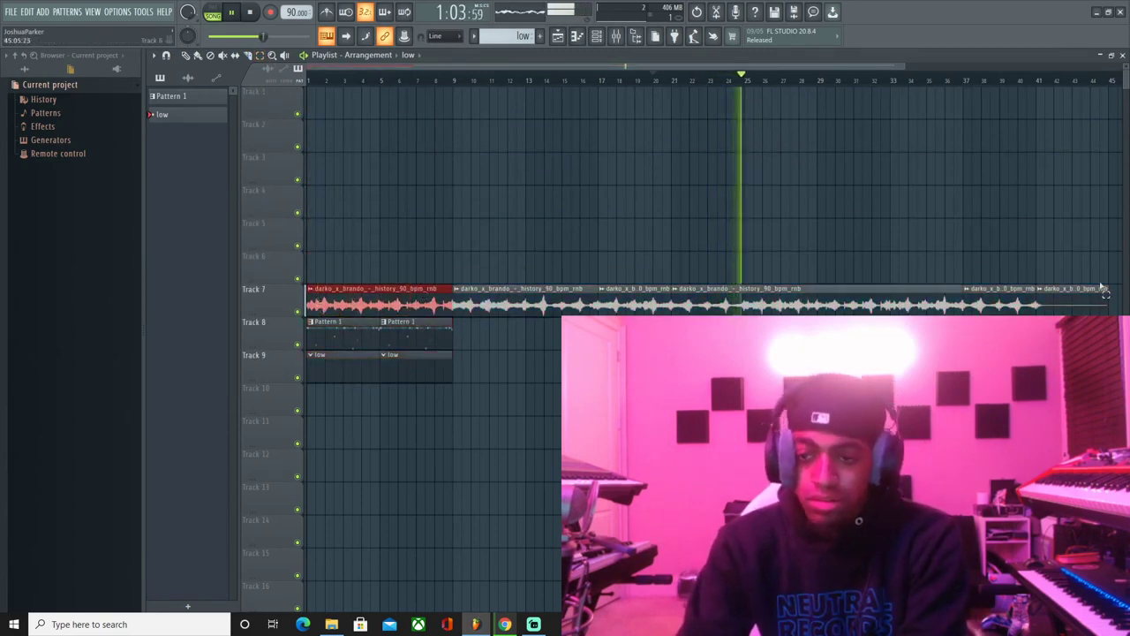
pyautogui.moveTo(1064, 255)
pyautogui.mouseDown()
pyautogui.moveTo(177, 285)
pyautogui.moveTo(141, 309)
pyautogui.mouseUp()
pyautogui.hotkey('shift', 'Up')
pyautogui.hotkey('shift', 'Up')
pyautogui.hotkey('shift', 'Up')
pyautogui.hotkey('shift', 'Up')
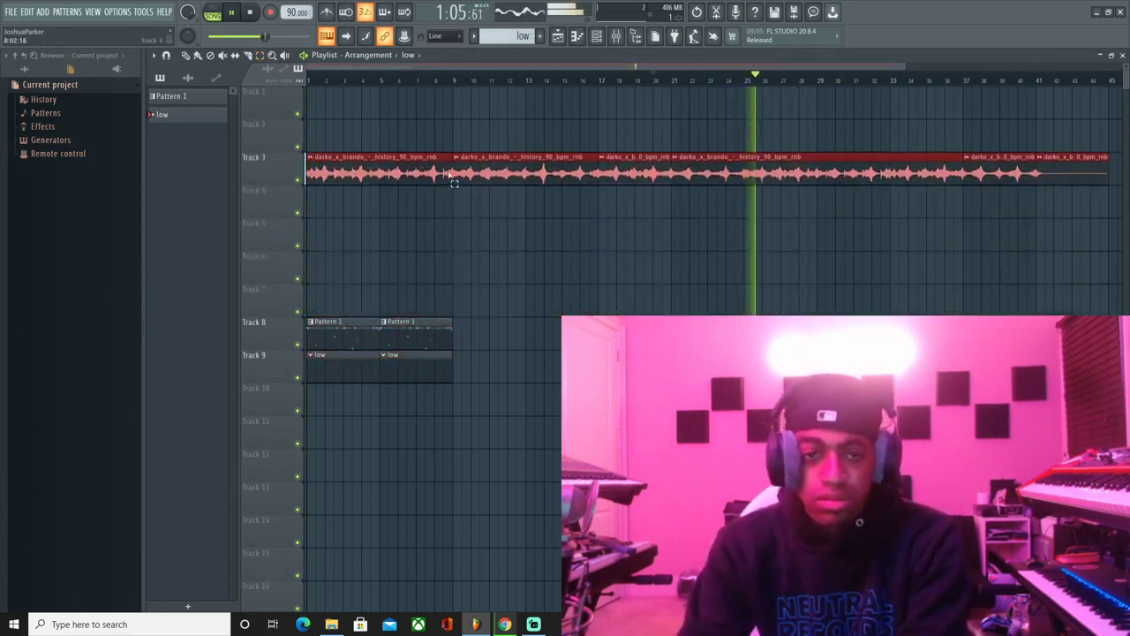
pyautogui.hotkey('shift', 'Up')
pyautogui.hotkey('shift', 'Up')
# - Stagger the loop slices down from Track 1: bars 9 to 16 on Track 2, bars 17 to 36 on Track 3, and the rest on Track 4
pyautogui.moveTo(466, 90); pyautogui.dragTo(1092, 129)
pyautogui.hotkey('shift', 'Down')
pyautogui.hotkey('shift', 'Down')
pyautogui.hotkey('shift', 'Down')
pyautogui.hotkey('shift', 'Down')
pyautogui.hotkey('shift', 'Down')
pyautogui.hotkey('shift', 'Down')
pyautogui.hotkey('shift', 'Down')
pyautogui.hotkey('shift', 'Up')
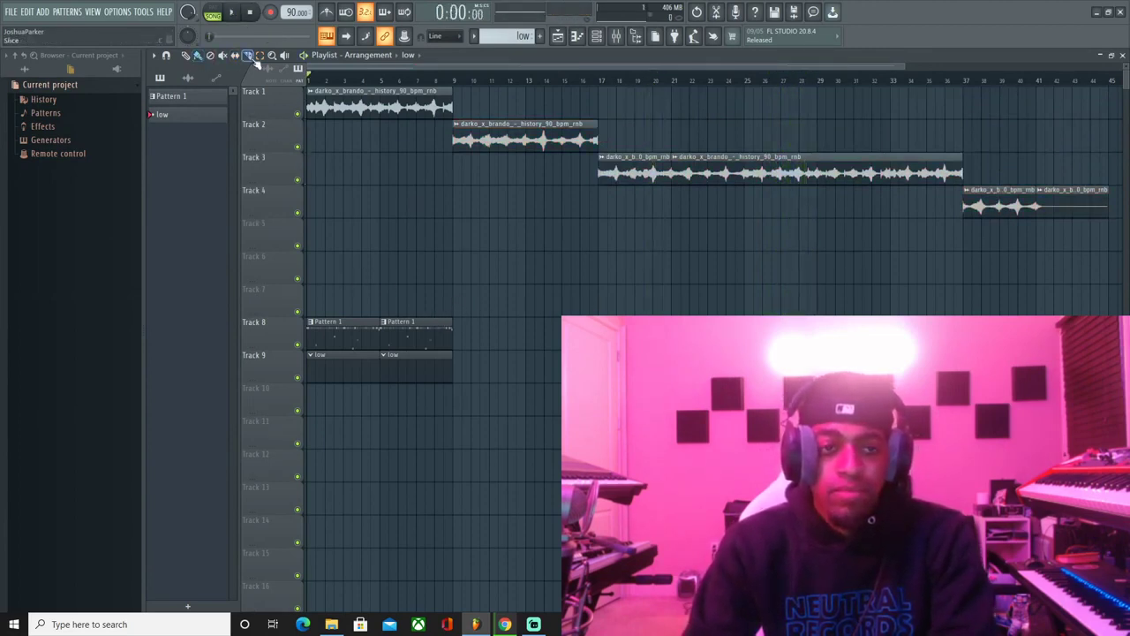
# - Select the Pattern 1 and low clips on Tracks 8 and 9 and move them to start at bar 9
pyautogui.moveTo(307, 253); pyautogui.dragTo(595, 448)
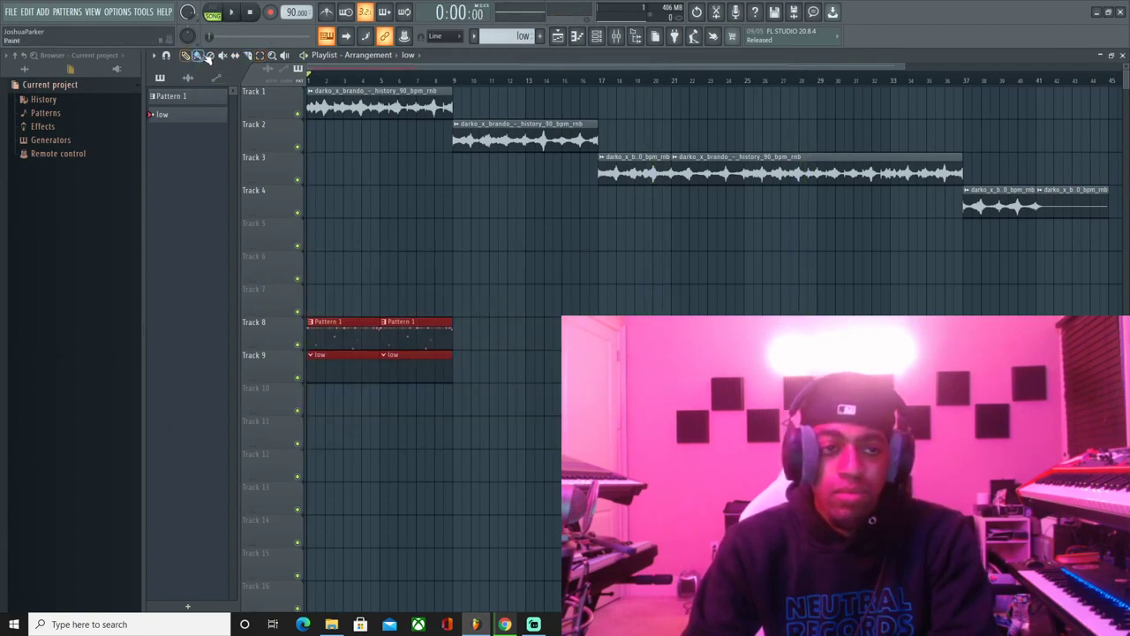
pyautogui.press('space')
pyautogui.moveTo(359, 346); pyautogui.dragTo(487, 326)
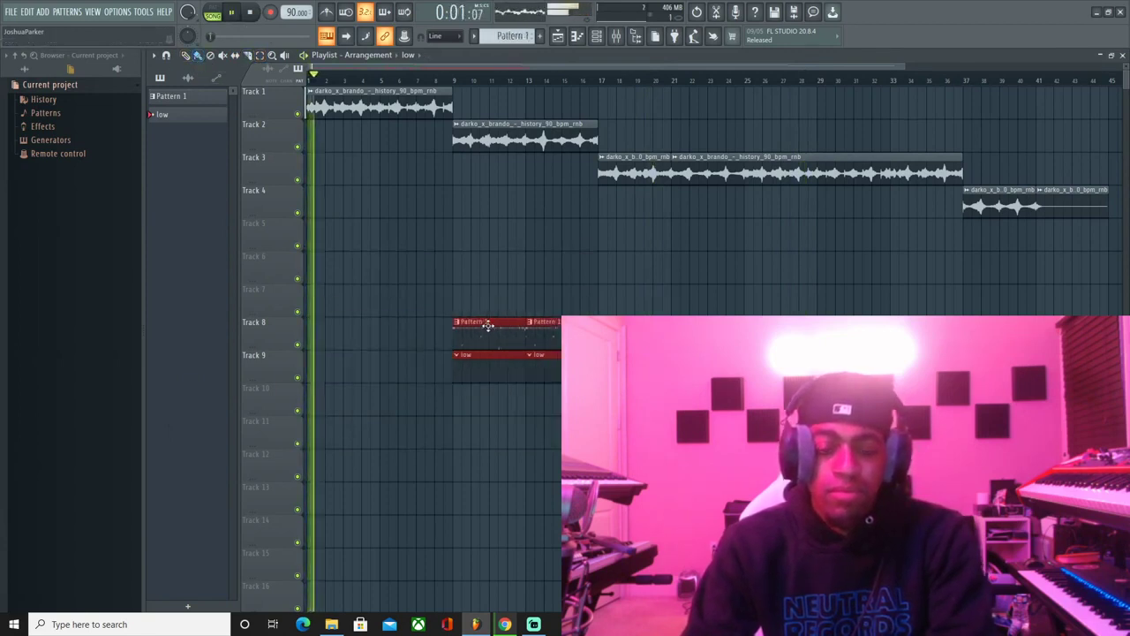
pyautogui.click(487, 326)
# - Move Track 4's bar 37 slice to bar 9 and duplicate it at bar 13, and move the Track 2 slice to bar 37
pyautogui.moveTo(996, 202); pyautogui.dragTo(501, 201)
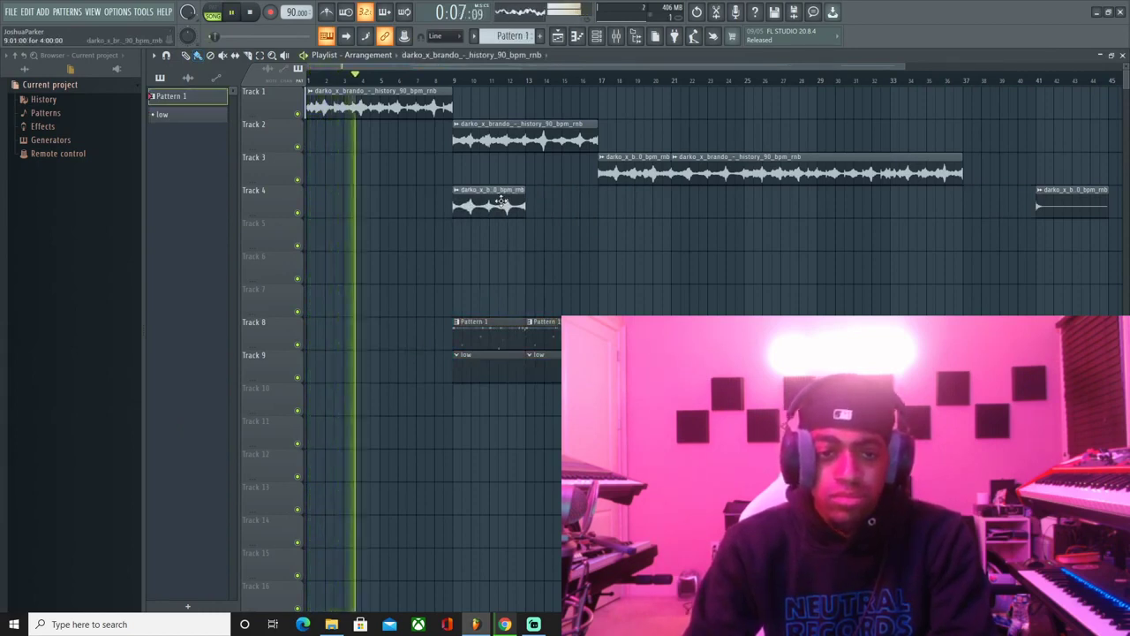
pyautogui.click(499, 137)
pyautogui.moveTo(496, 134); pyautogui.dragTo(1004, 137)
pyautogui.moveTo(492, 208); pyautogui.dragTo(560, 213)
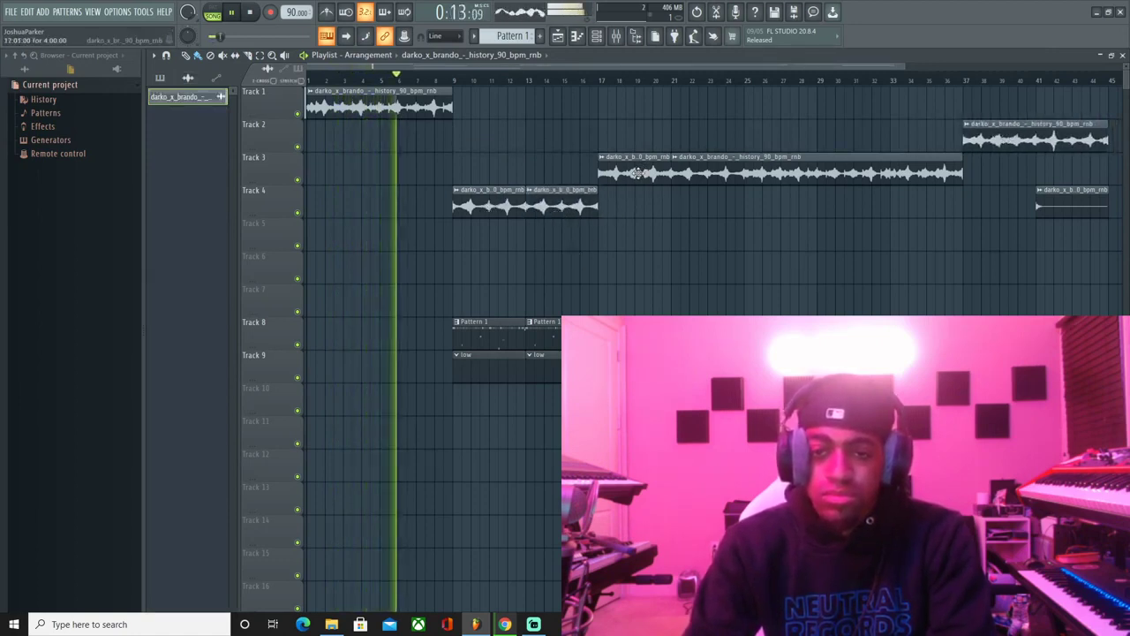
# - Move the bar 17 slice up to Track 2 with a copy at bar 21, and shift the long Track 3 slice to bar 25
pyautogui.moveTo(635, 173); pyautogui.dragTo(637, 132)
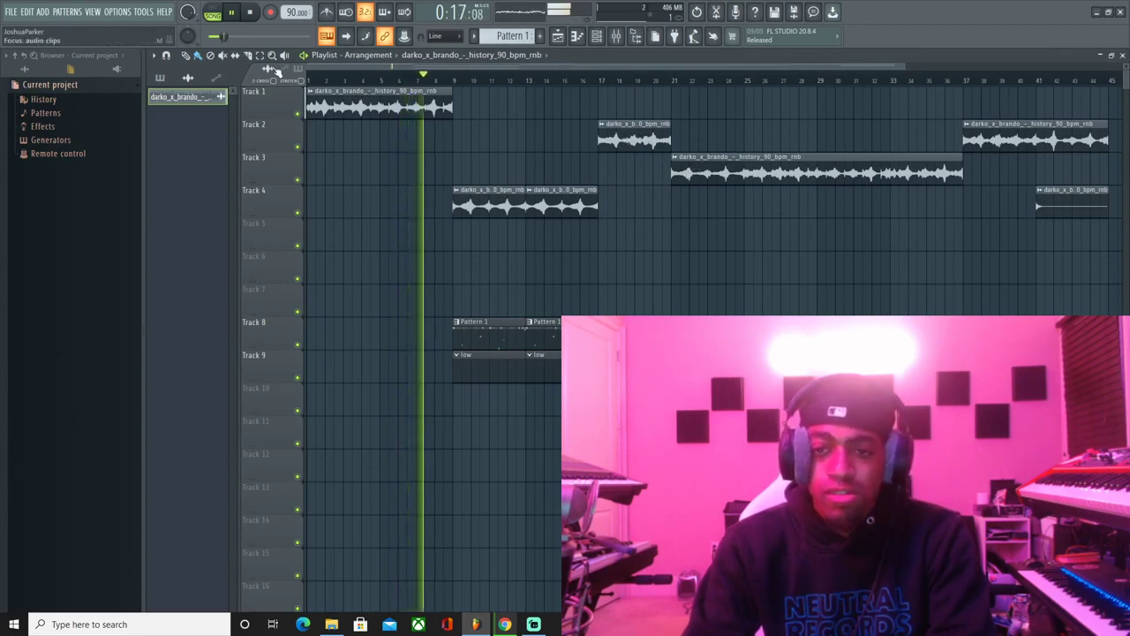
pyautogui.click(689, 142)
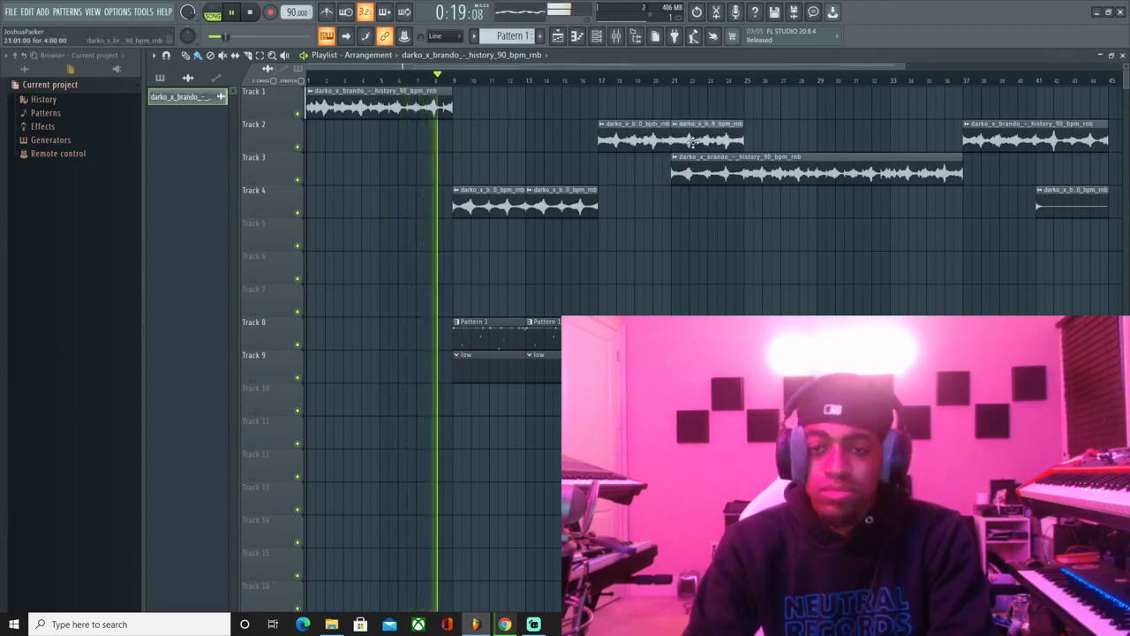
pyautogui.moveTo(724, 174); pyautogui.dragTo(796, 174)
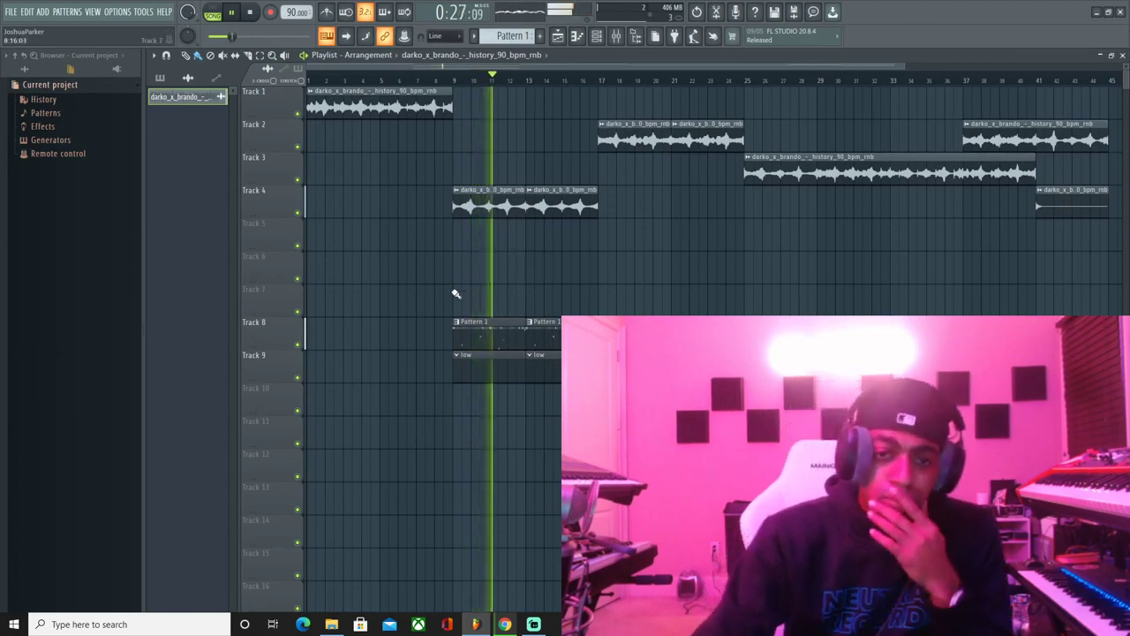
# - Move the bar 37 slice to bar 41 on Track 1, then mute the nearly silent end slice and park it at bar 1 on Track 10
pyautogui.click(602, 81)
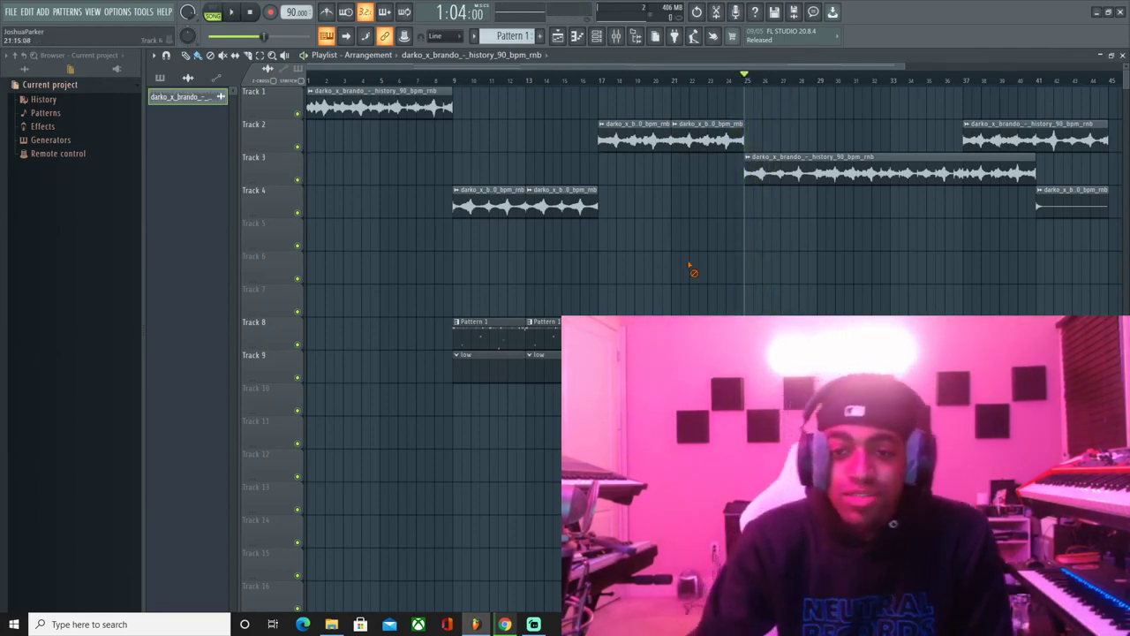
pyautogui.moveTo(1045, 118); pyautogui.dragTo(1103, 107)
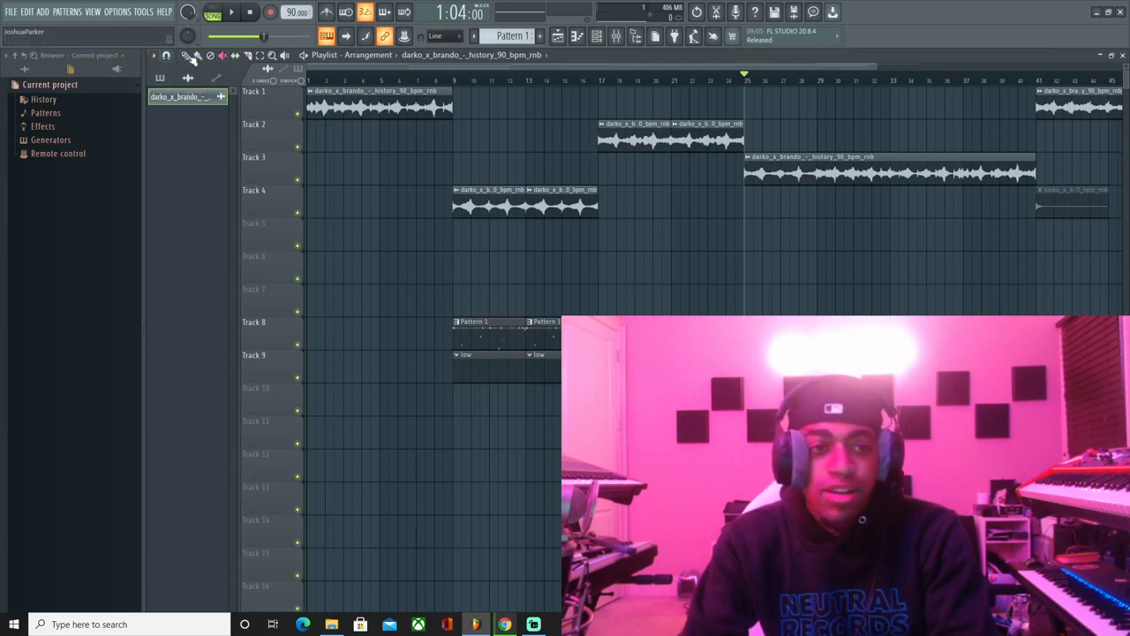
pyautogui.moveTo(1068, 231); pyautogui.dragTo(314, 381)
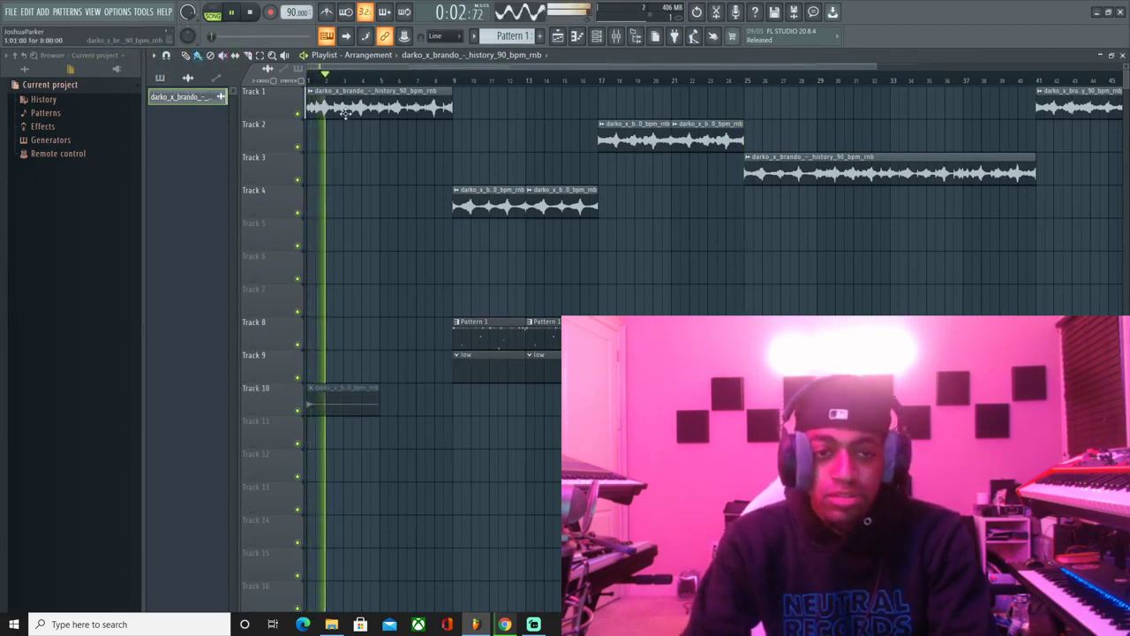
# - Audition the arrangement from bars 9 and 17, and duplicate the opening Track 1 slice to bar 9
pyautogui.click(459, 80)
pyautogui.click(606, 80)
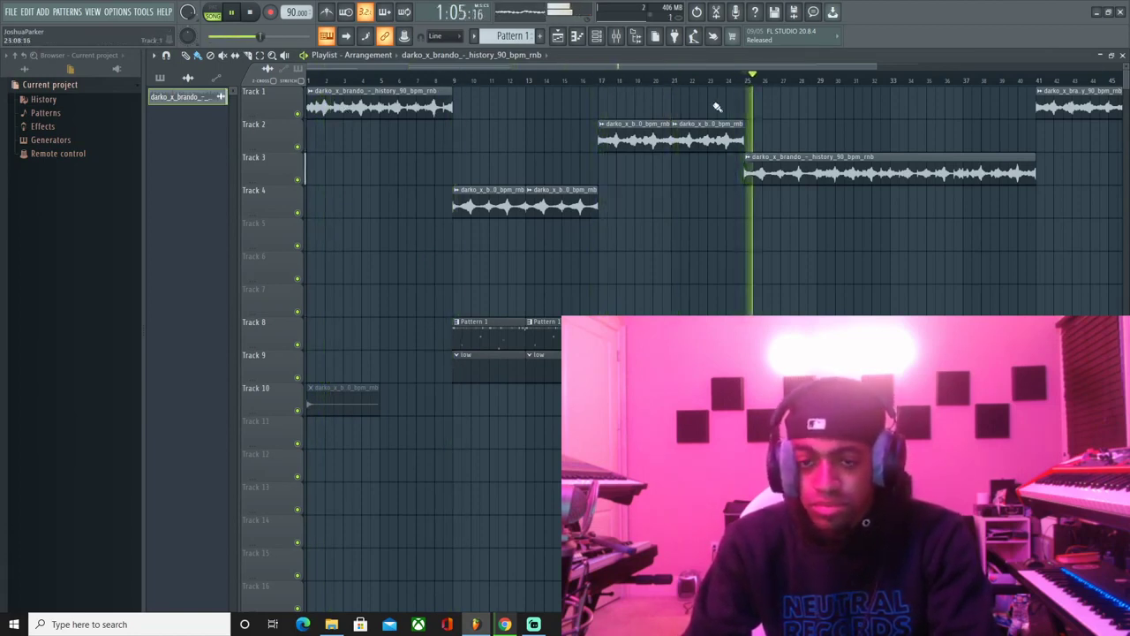
pyautogui.moveTo(339, 106); pyautogui.dragTo(485, 107)
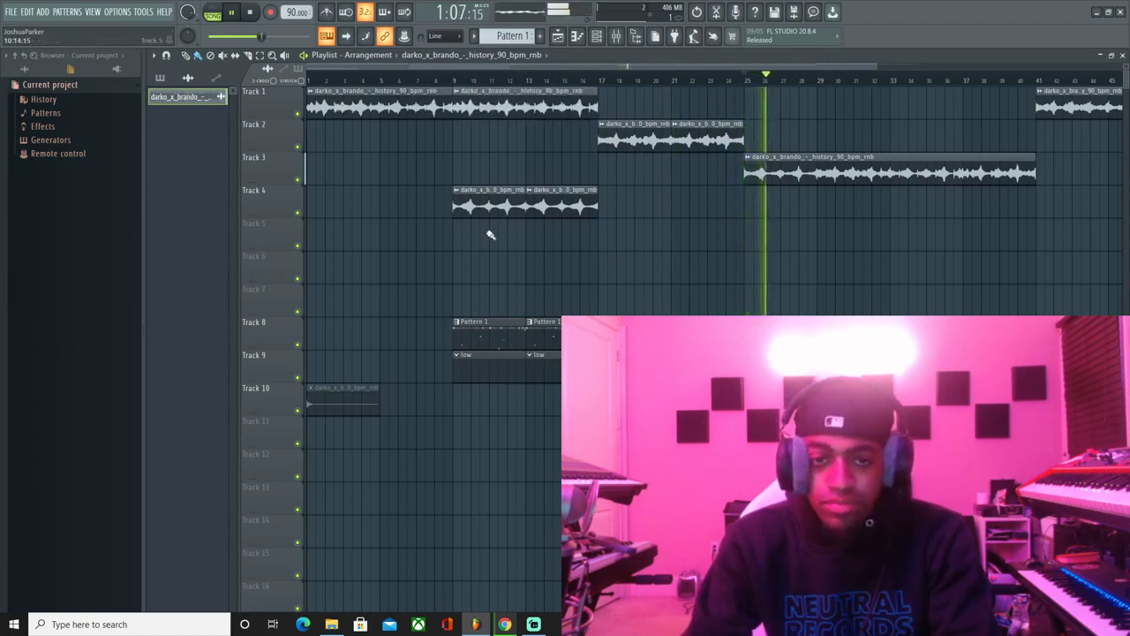
# - Move the two Track 4 slices to bars 33 and 37 on Track 5, and push the long Track 3 slice to about bar 43
pyautogui.moveTo(489, 202); pyautogui.dragTo(1038, 250)
pyautogui.press('space')
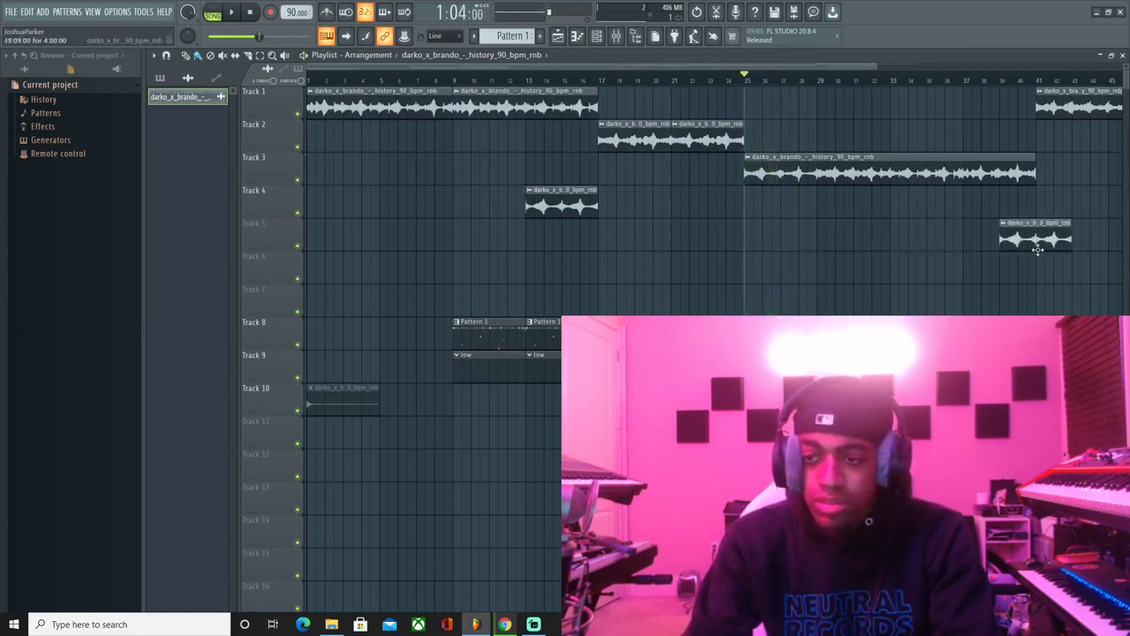
pyautogui.moveTo(777, 176); pyautogui.dragTo(1086, 178)
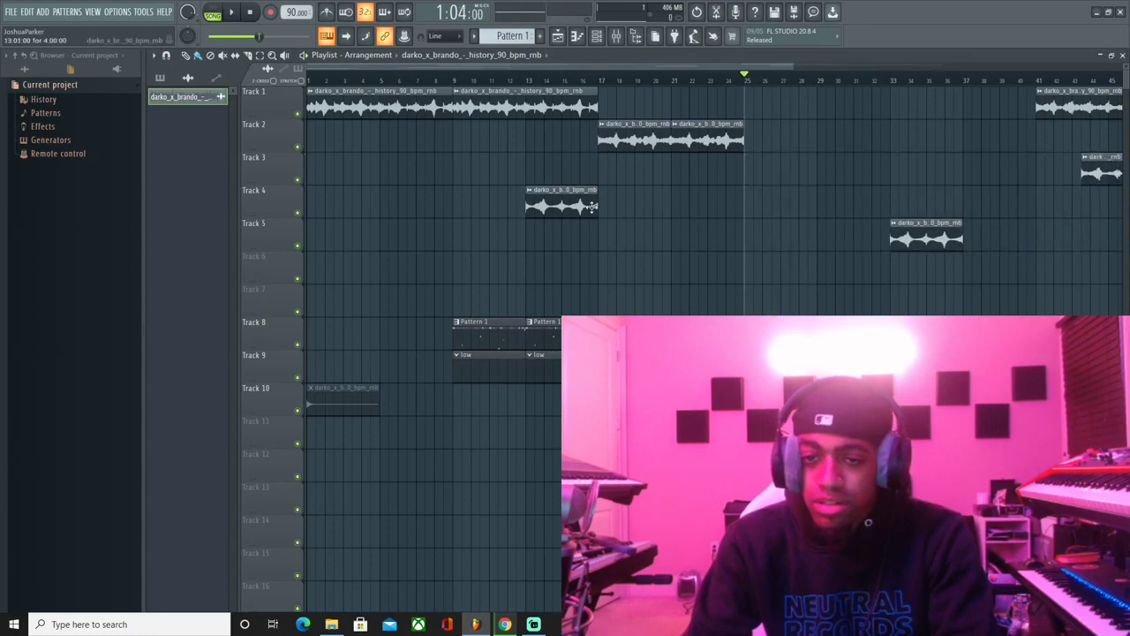
pyautogui.moveTo(592, 206); pyautogui.dragTo(983, 240)
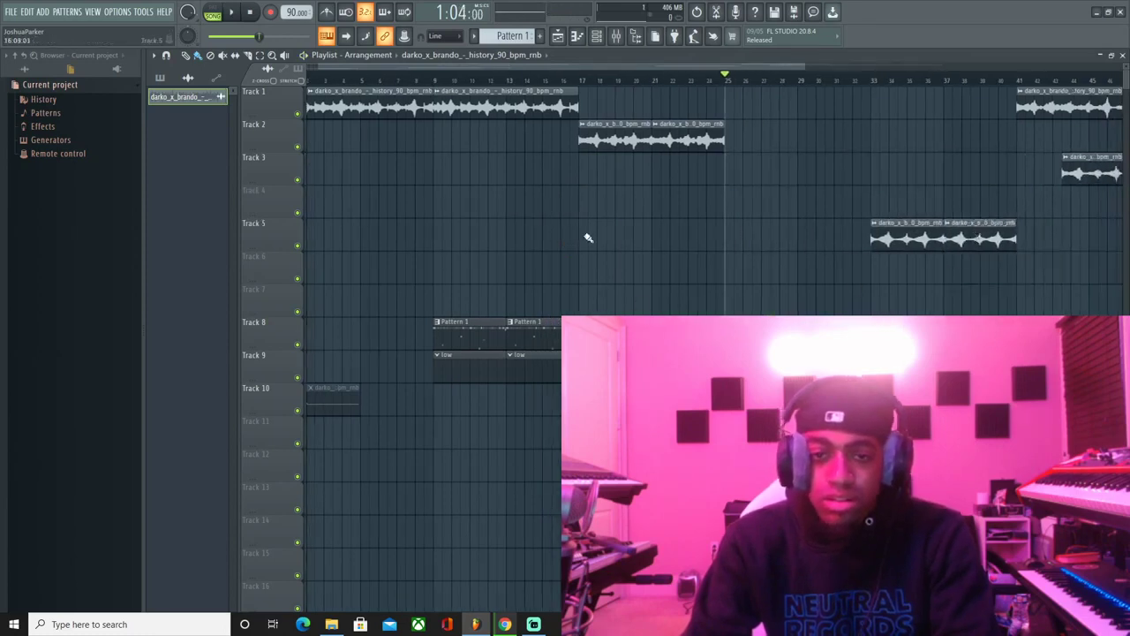
# - Open the low pattern's channels, select Deep3, and play the arrangement from just before bar 9
pyautogui.click(424, 81)
pyautogui.press('space')
pyautogui.doubleClick(459, 357)
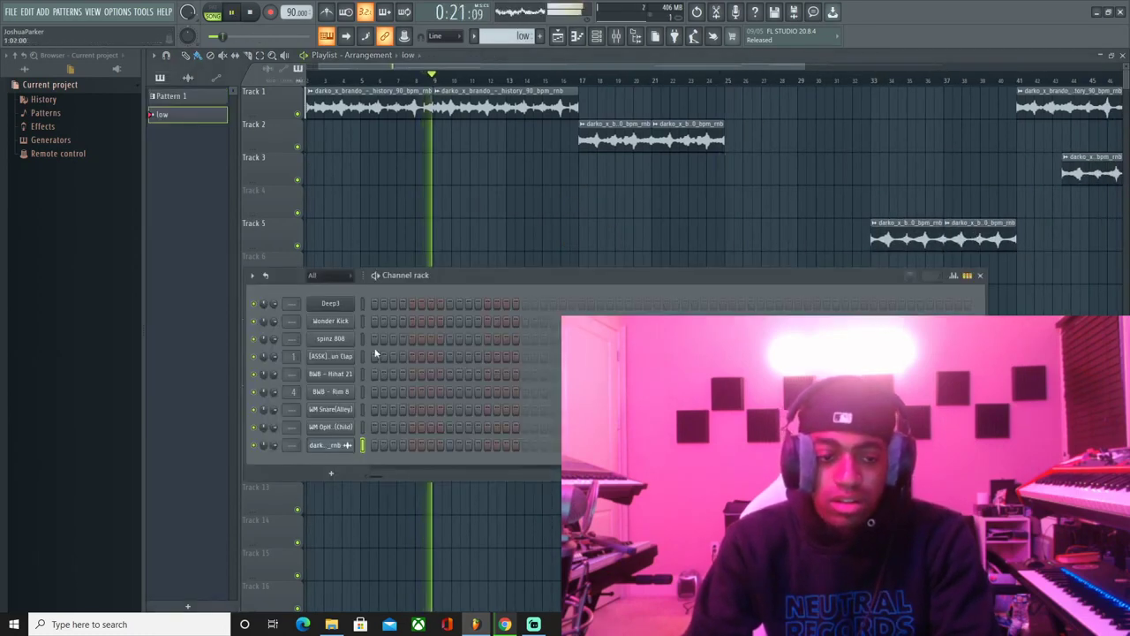
pyautogui.click(332, 303)
pyautogui.click(550, 188)
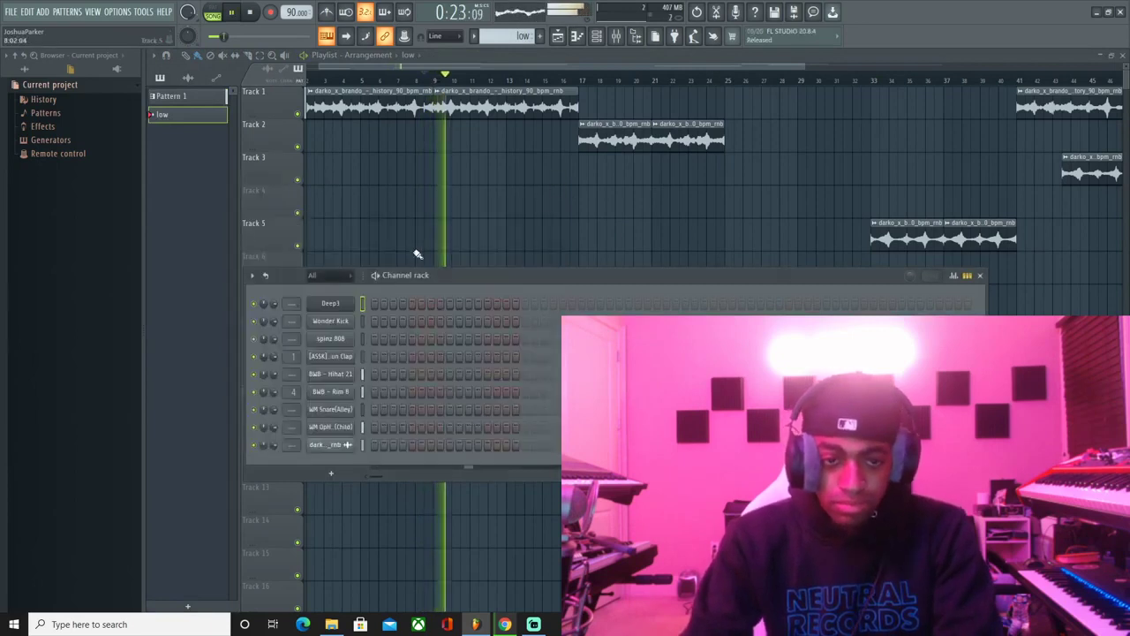
pyautogui.press('space')
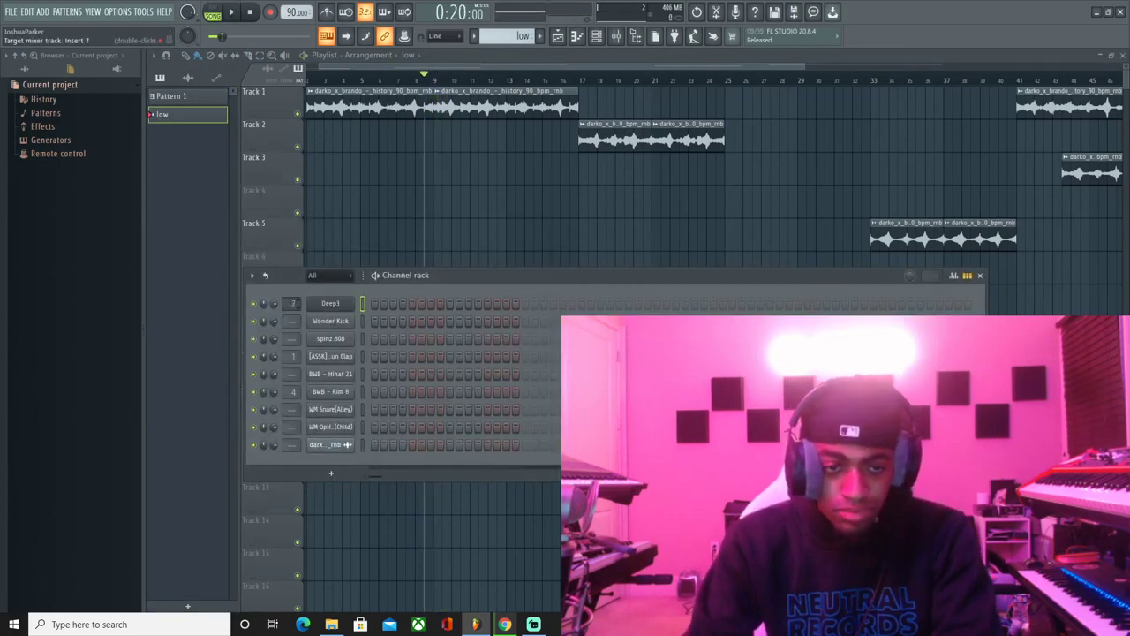
# - Route the Deep3 channel to mixer track 7 and load Fruity Parametric EQ 2 in its first effect slot
pyautogui.doubleClick(289, 304)
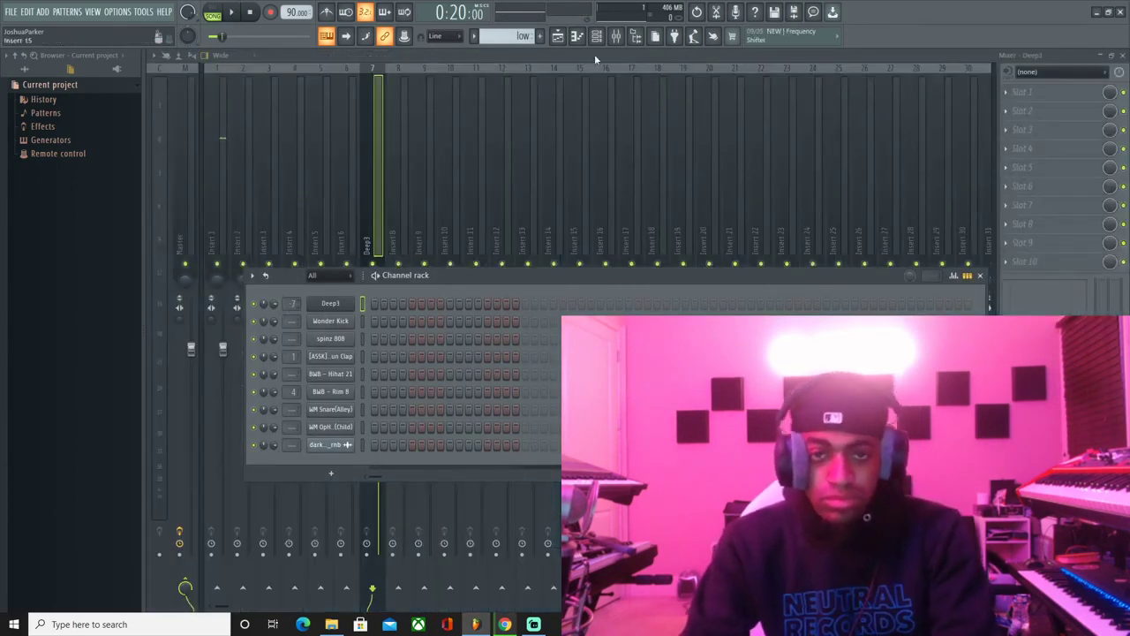
pyautogui.press('F6')
pyautogui.click(1057, 93)
pyautogui.moveTo(1015, 107)
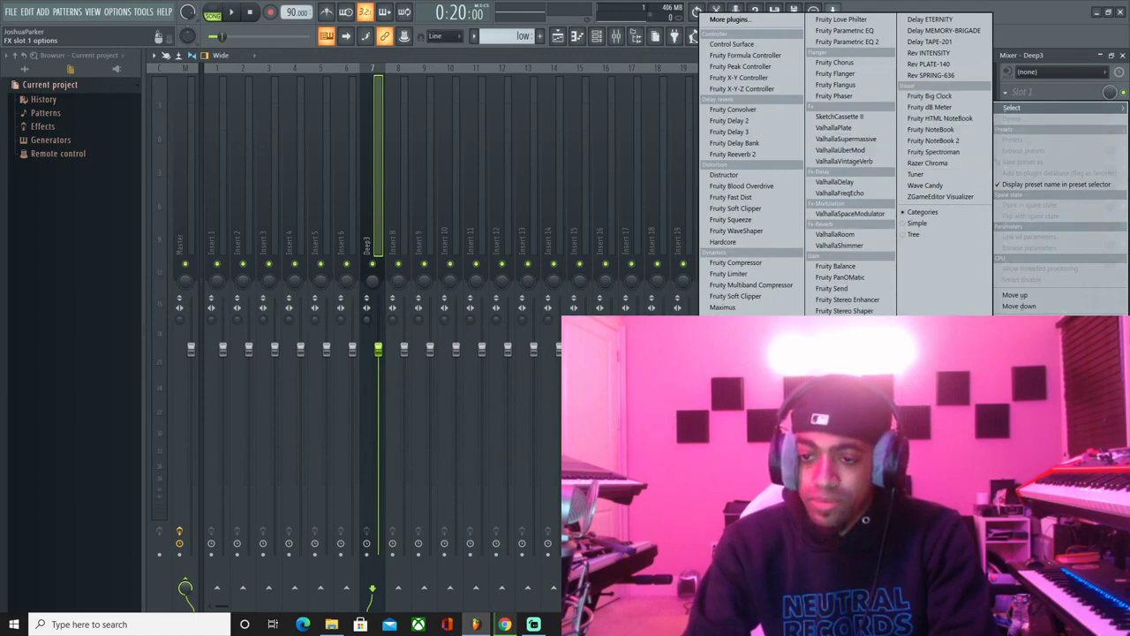
pyautogui.click(847, 41)
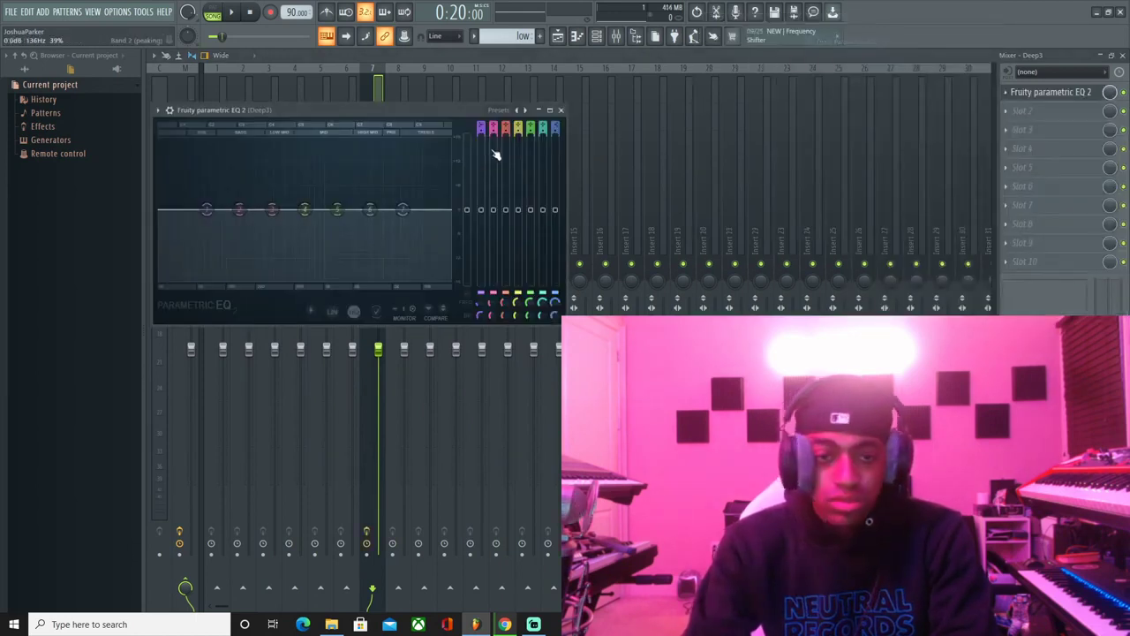
# - Load the EQ's 20Hz - 18kHz cut preset, lower its low-pass band into the low-mid range, and return to the Playlist and Channel rack
pyautogui.click(526, 110)
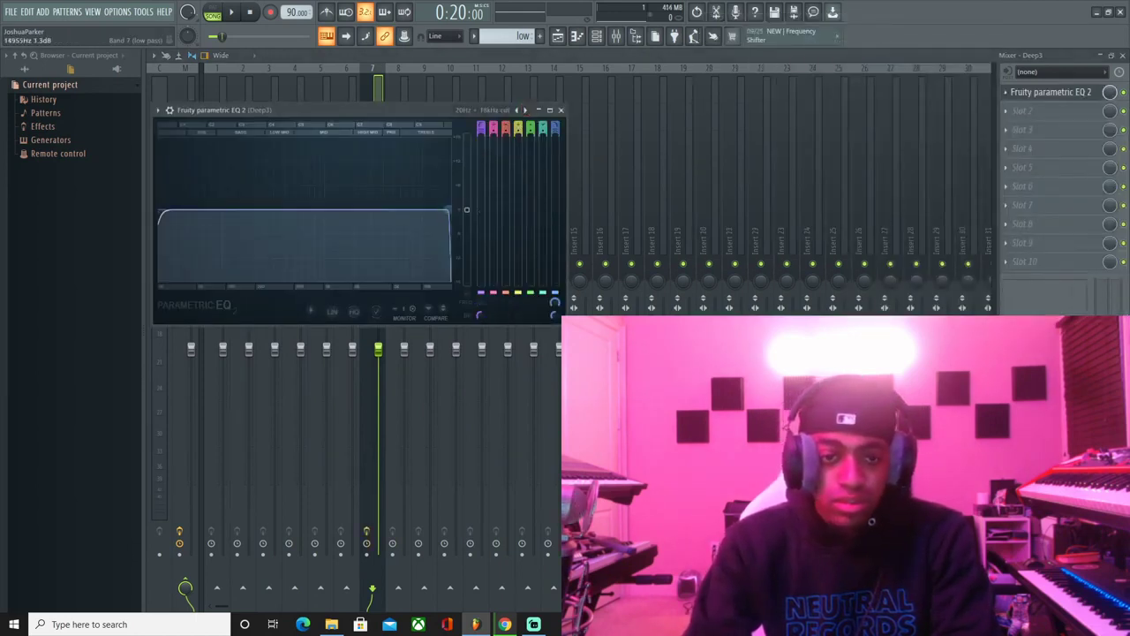
pyautogui.press('space')
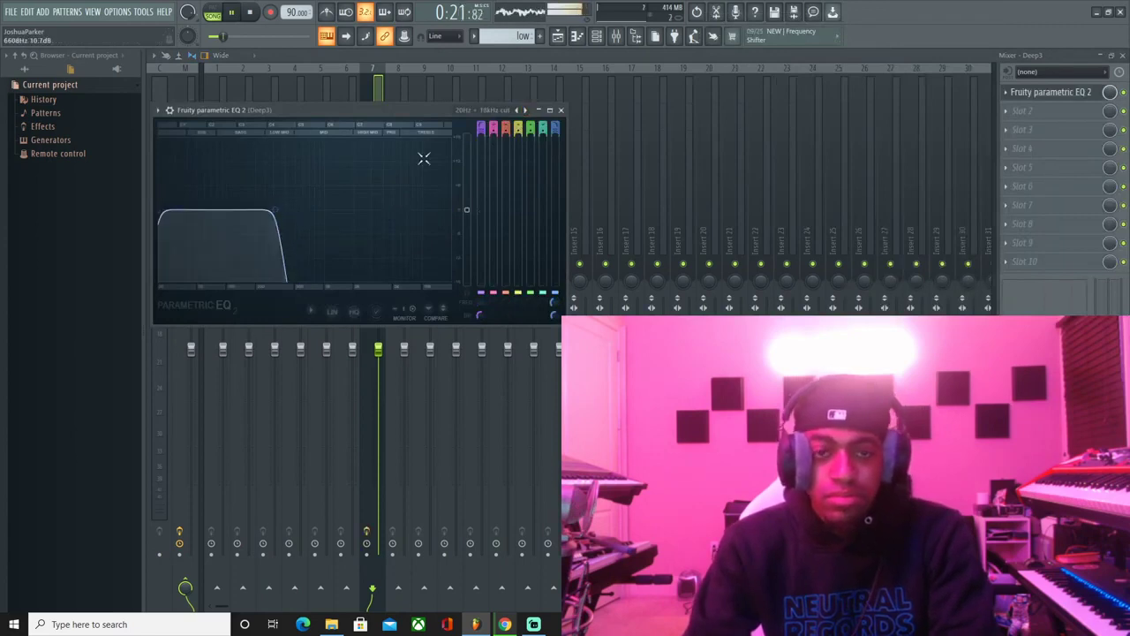
pyautogui.press('F5')
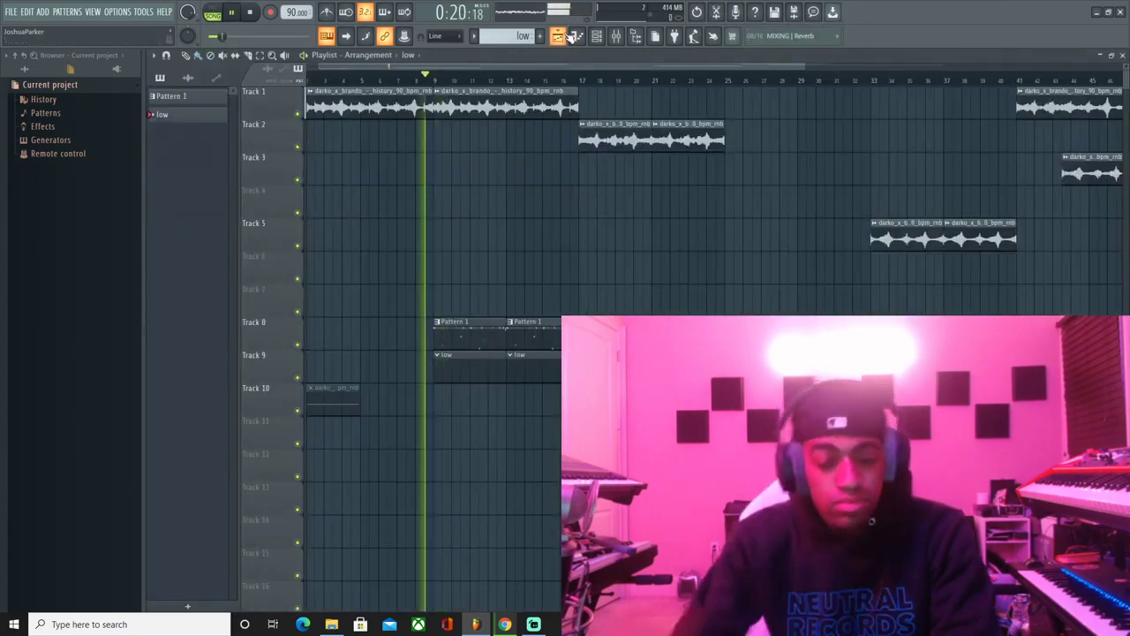
pyautogui.press('F6')
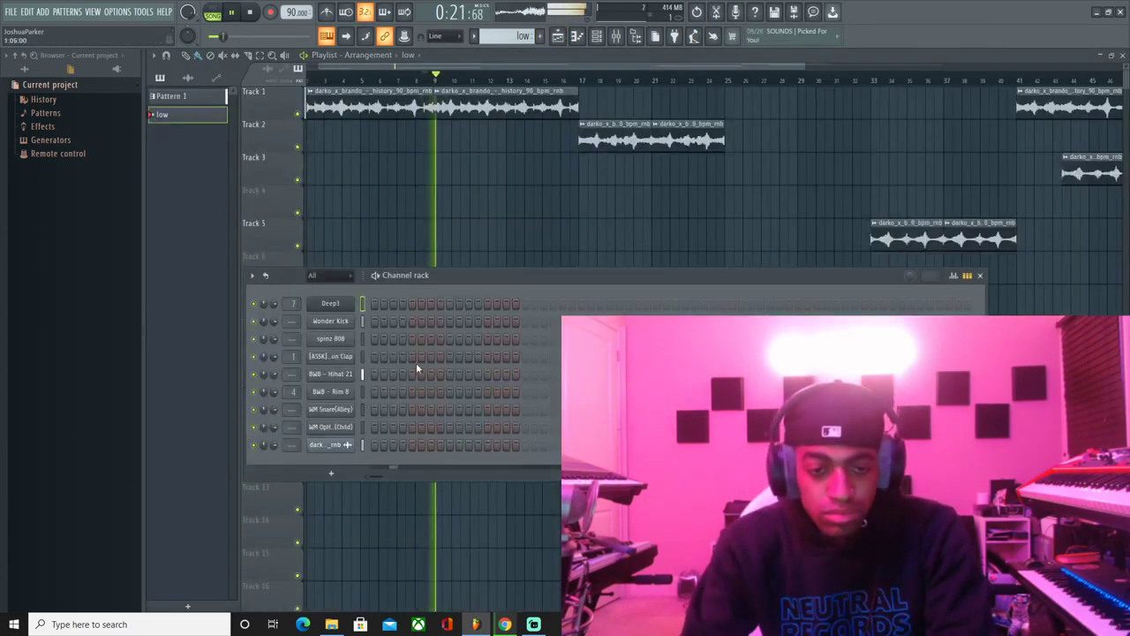
# - Open Deep3's piano roll, draw a B4 note half a bar long at bar 1, and raise its velocity
pyautogui.rightClick(331, 304)
pyautogui.click(362, 311)
pyautogui.press('space')
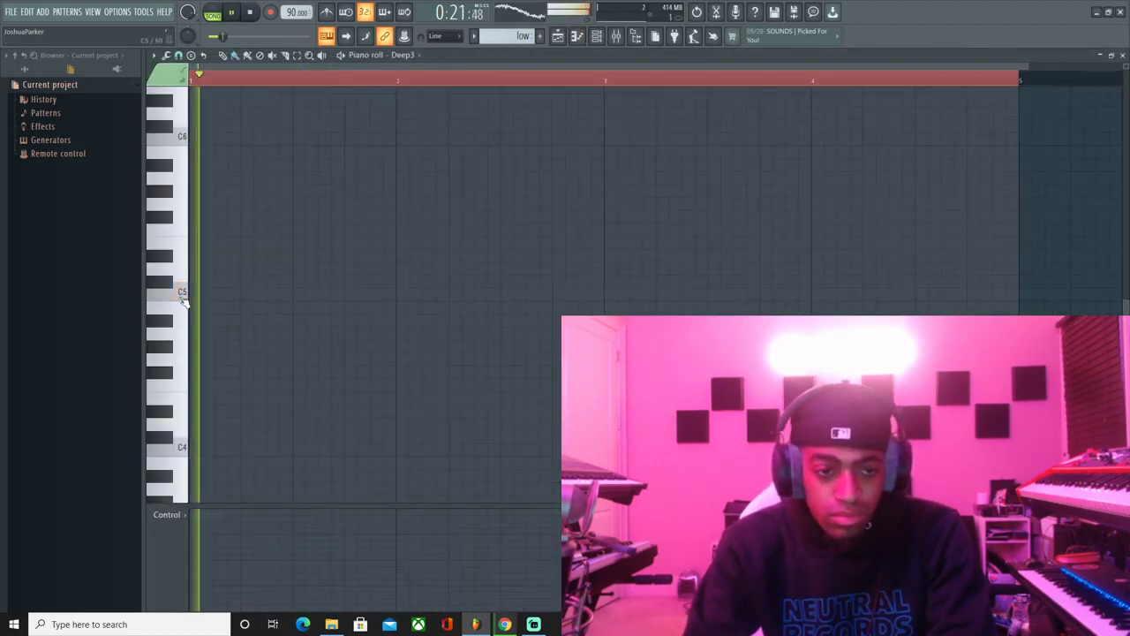
pyautogui.press('space')
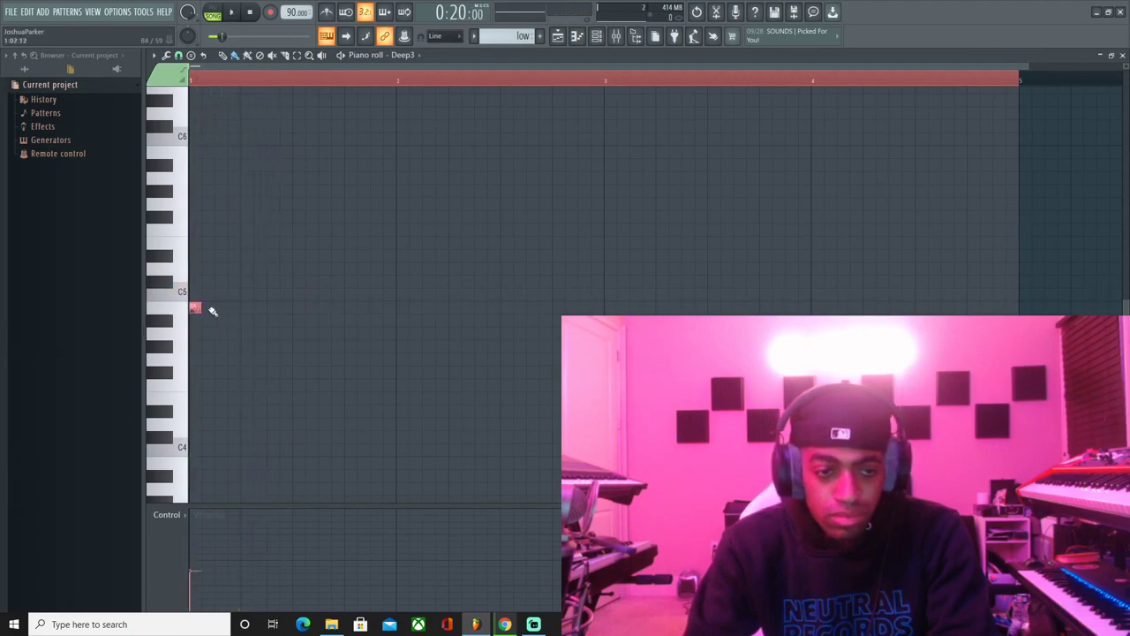
pyautogui.moveTo(241, 305); pyautogui.dragTo(291, 306)
pyautogui.press('space')
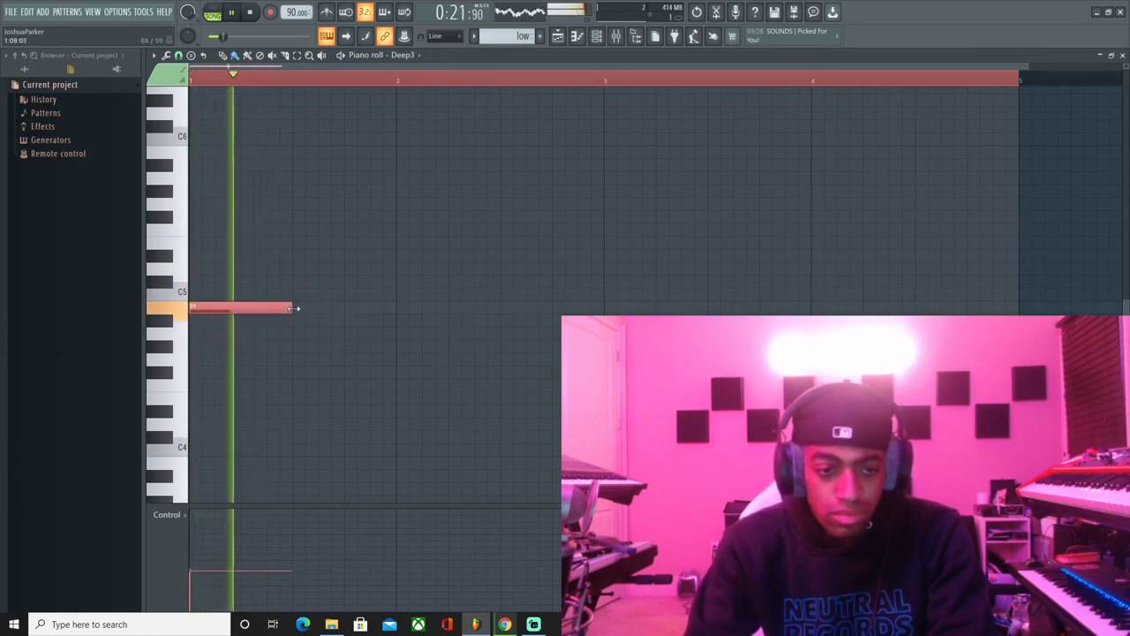
pyautogui.click(379, 361)
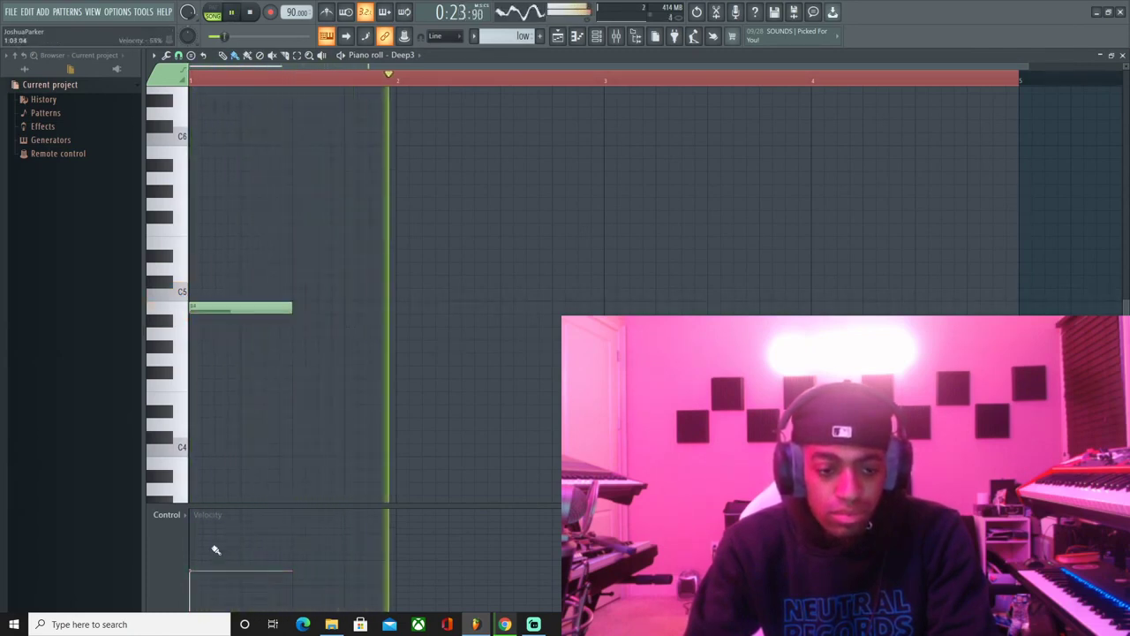
pyautogui.click(197, 532)
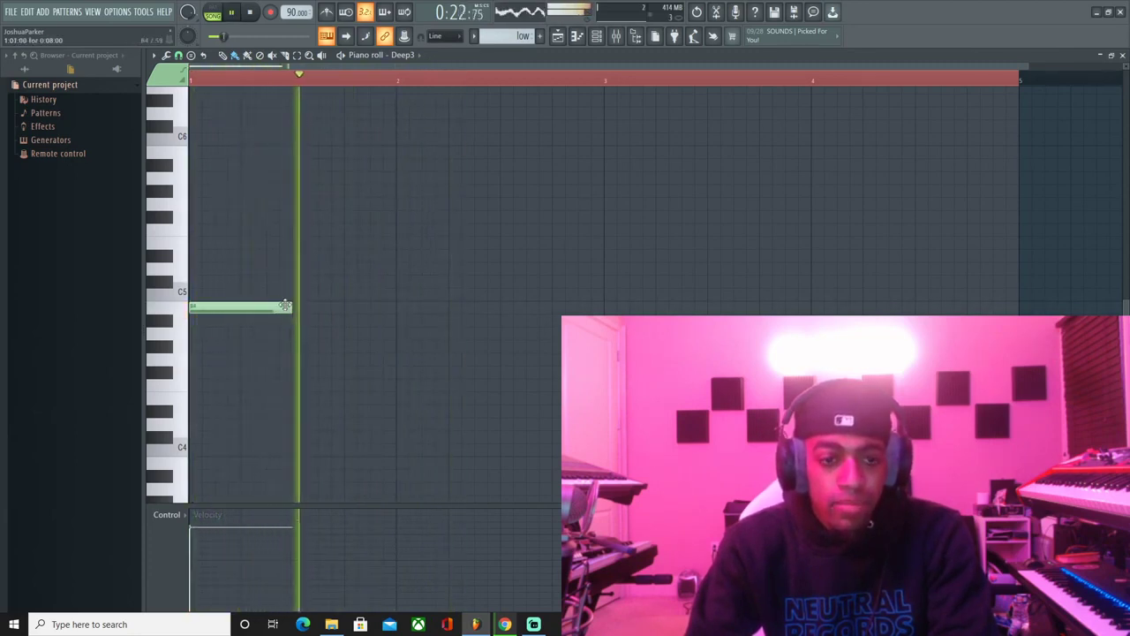
# - Raise the first note an octave to B5, stretched to fill bar 1, and add a three-beat C6 note at bar 2
pyautogui.press('space')
pyautogui.moveTo(240, 303); pyautogui.dragTo(239, 276)
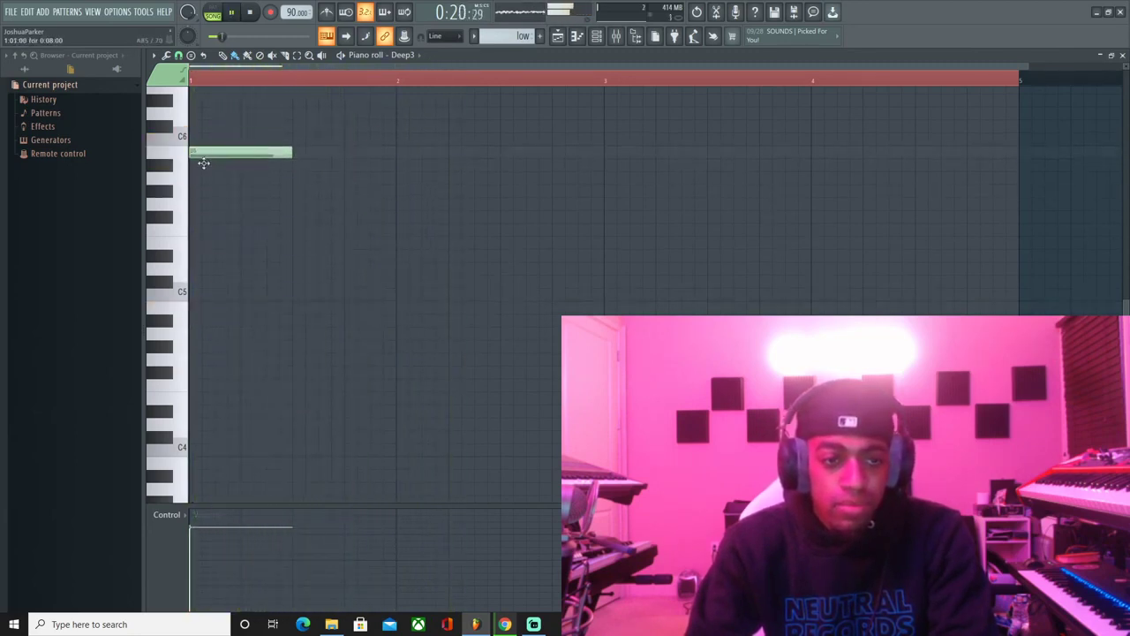
pyautogui.press('space')
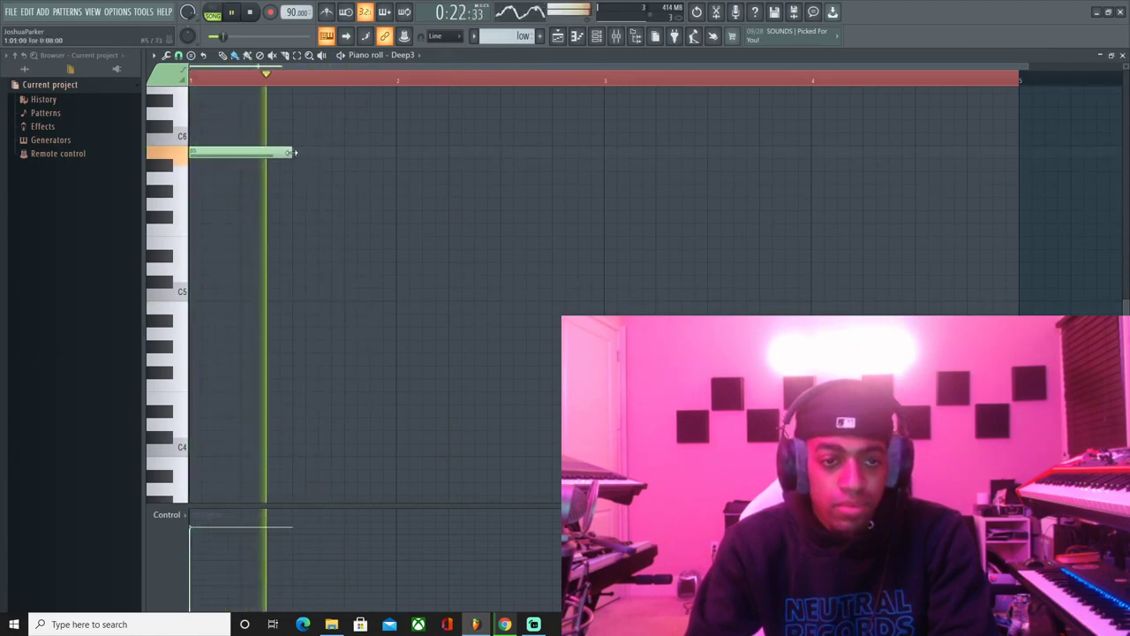
pyautogui.moveTo(291, 152); pyautogui.dragTo(343, 152)
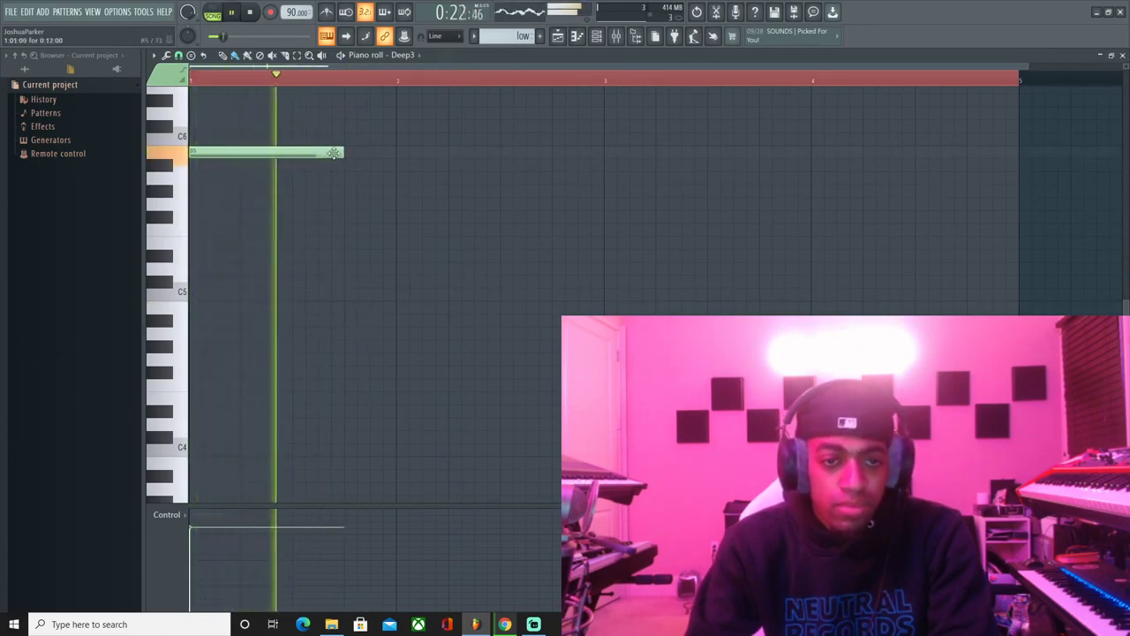
pyautogui.click(412, 138)
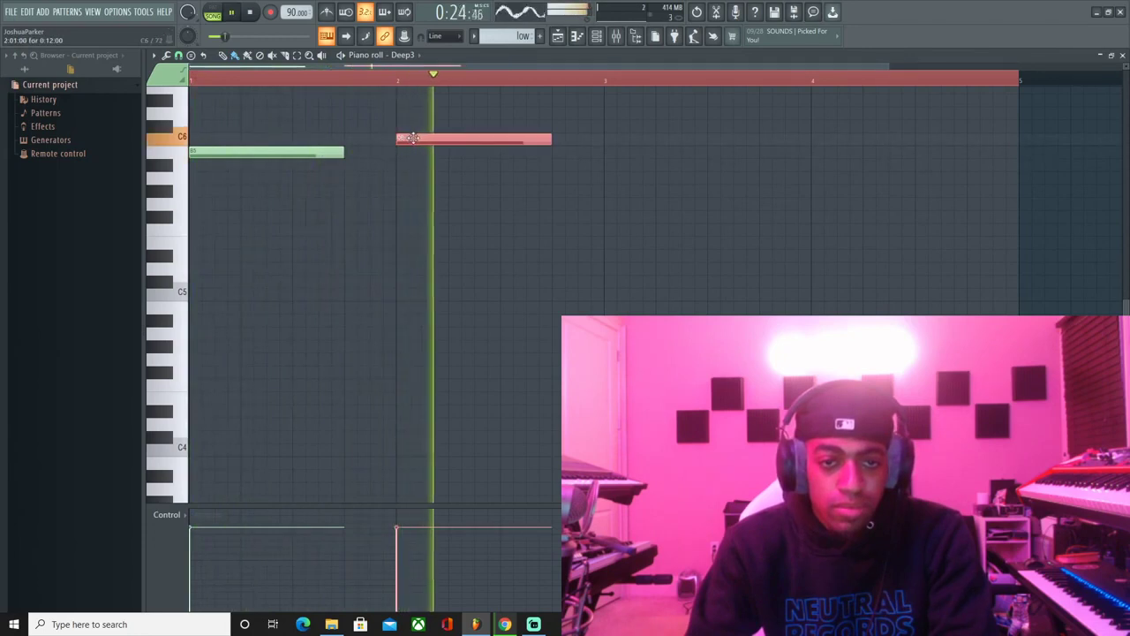
pyautogui.moveTo(334, 155); pyautogui.dragTo(396, 152)
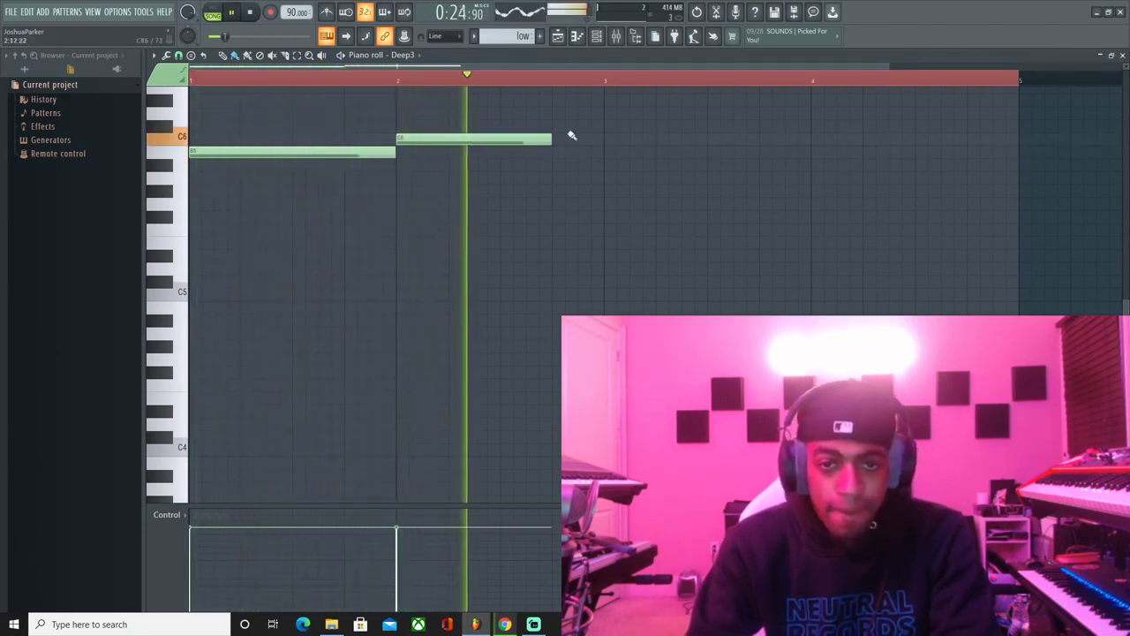
# - Add a D6 note directly after the C6 note, shorten it to end at bar 3, and play it back
pyautogui.click(557, 103)
pyautogui.press('space')
pyautogui.moveTo(595, 102)
pyautogui.mouseDown()
pyautogui.moveTo(594, 126)
pyautogui.moveTo(593, 114)
pyautogui.mouseUp()
pyautogui.click(531, 82)
pyautogui.press('space')
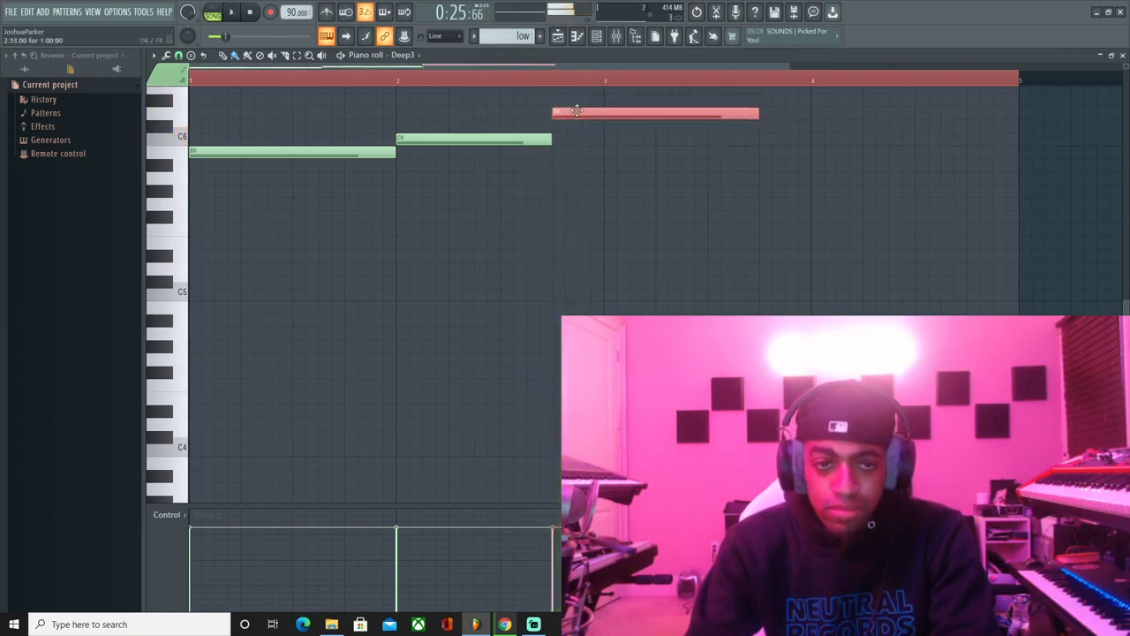
pyautogui.moveTo(756, 113); pyautogui.dragTo(643, 113)
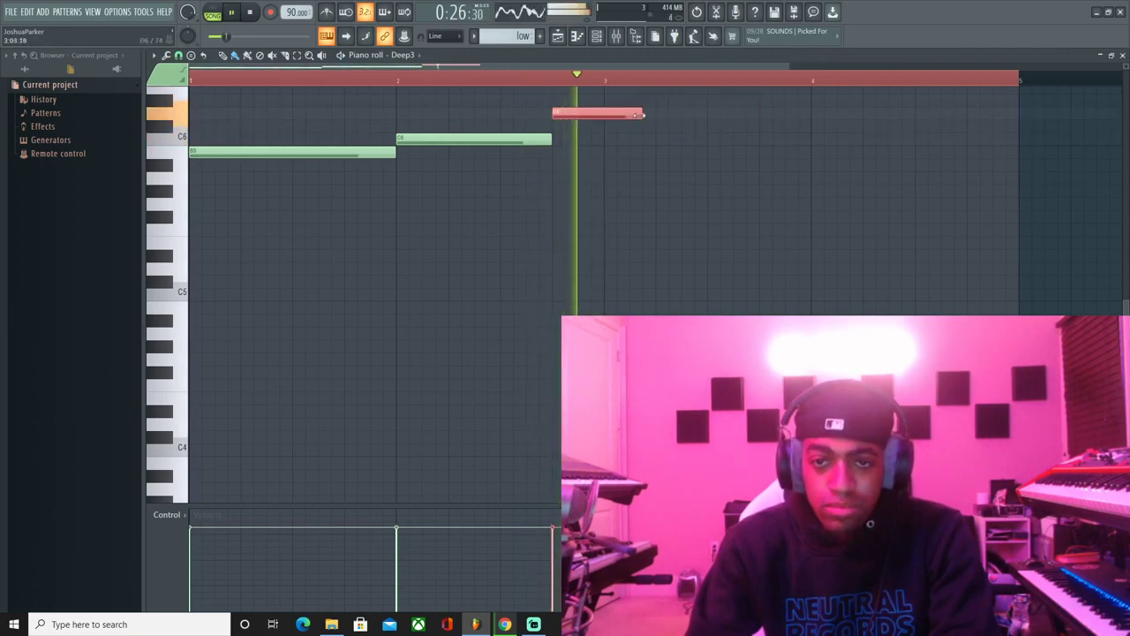
pyautogui.press('space')
pyautogui.press('space')
pyautogui.press('space')
pyautogui.press('space')
# - Return to the Playlist, close the Channel rack, and loop playback over the section from bar 9 to bar 17
pyautogui.click(249, 14)
pyautogui.press('space')
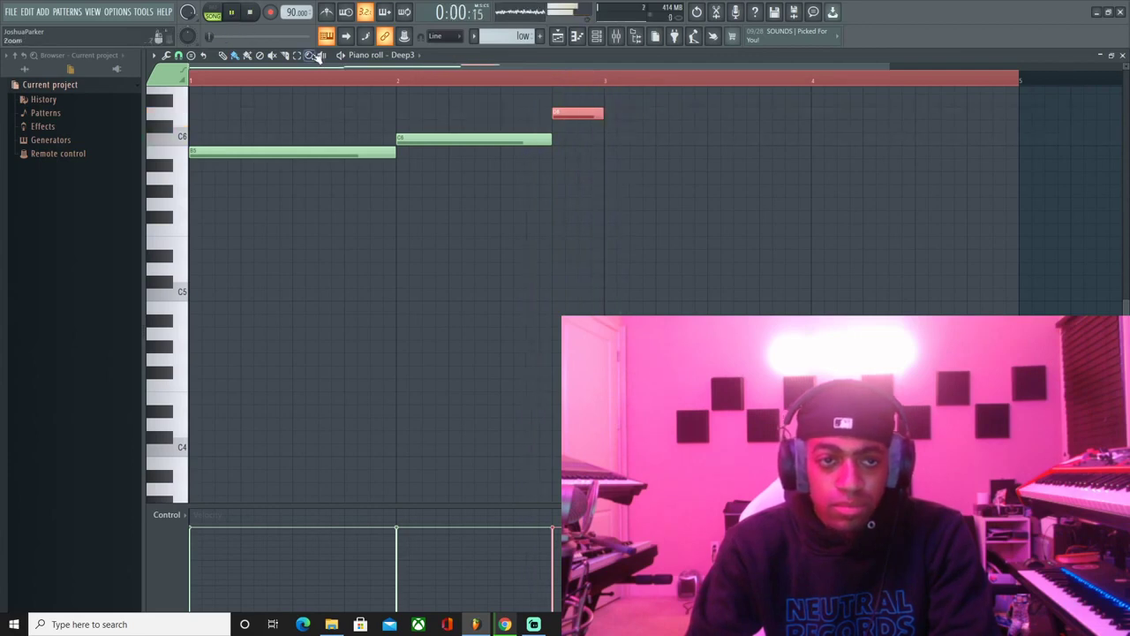
pyautogui.press('space')
pyautogui.moveTo(609, 96); pyautogui.dragTo(315, 159)
pyautogui.click(578, 36)
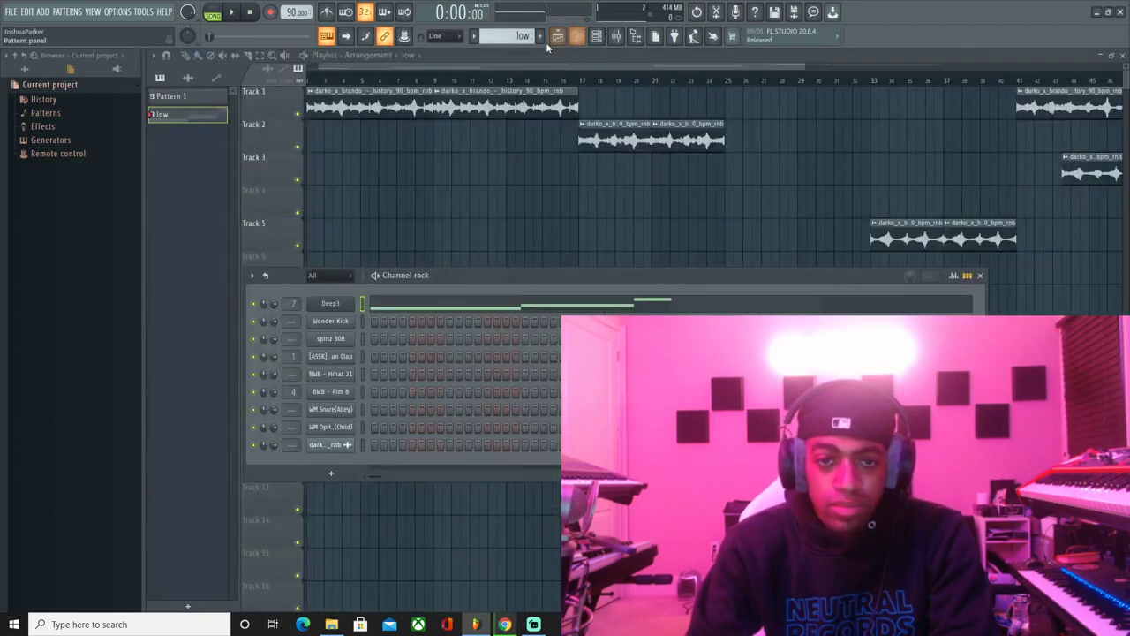
pyautogui.click(558, 39)
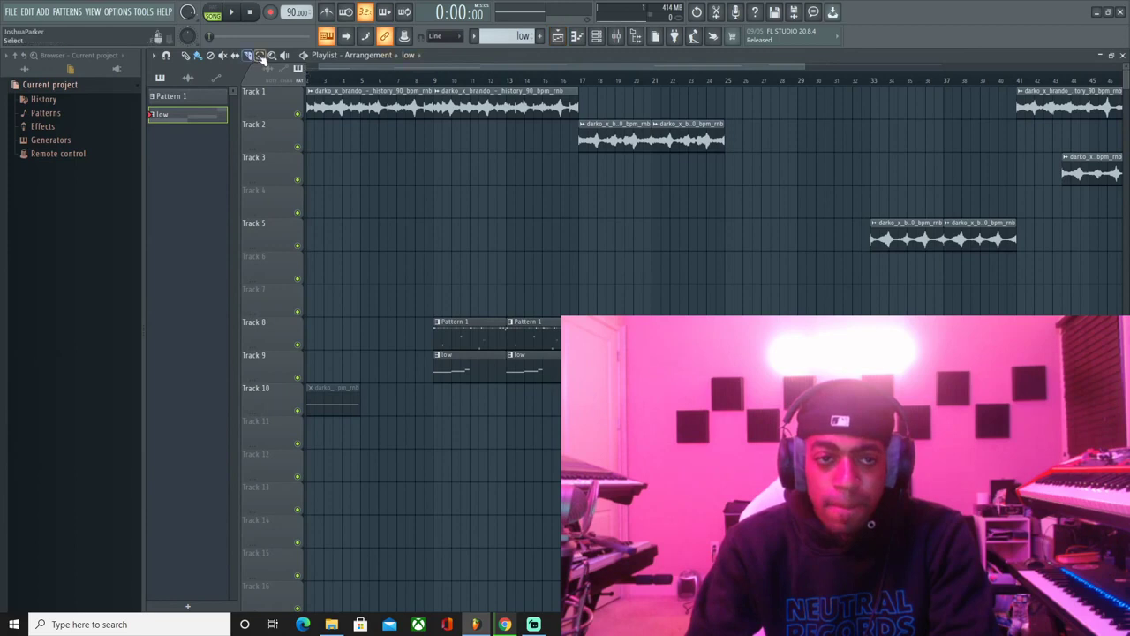
pyautogui.moveTo(576, 88); pyautogui.dragTo(436, 121)
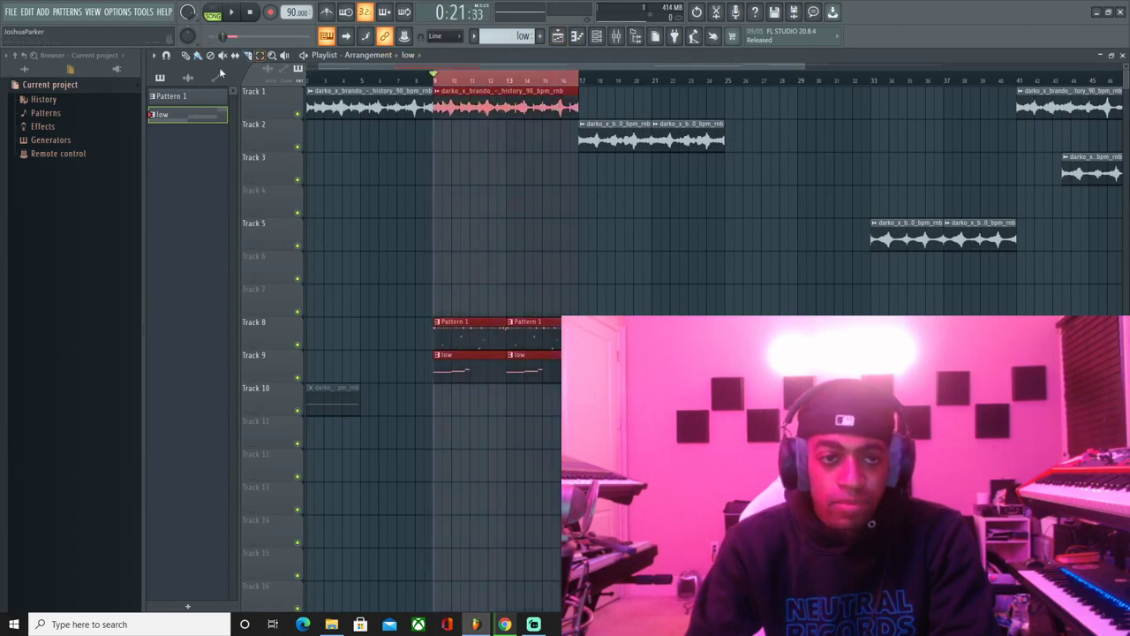
pyautogui.hotkey('ctrl', 'd')
pyautogui.press('space')
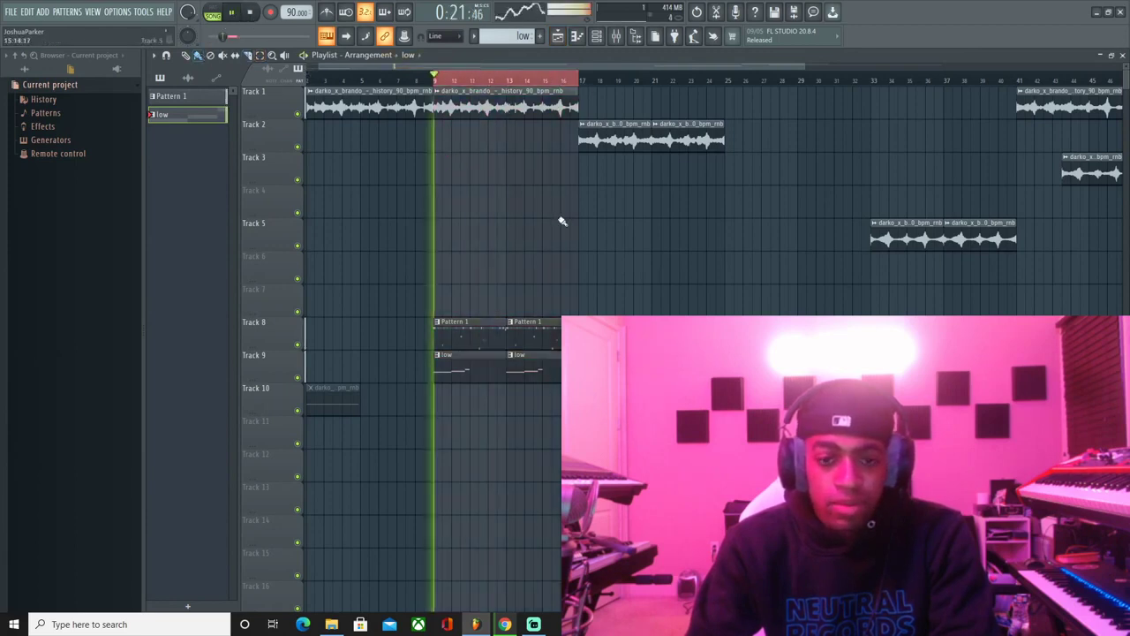
# - Reopen the low pattern's Deep3 notes, delete the C6 note, and move the D6 note to the middle of bar 2
pyautogui.doubleClick(469, 371)
pyautogui.scroll(-4, 336, 80)
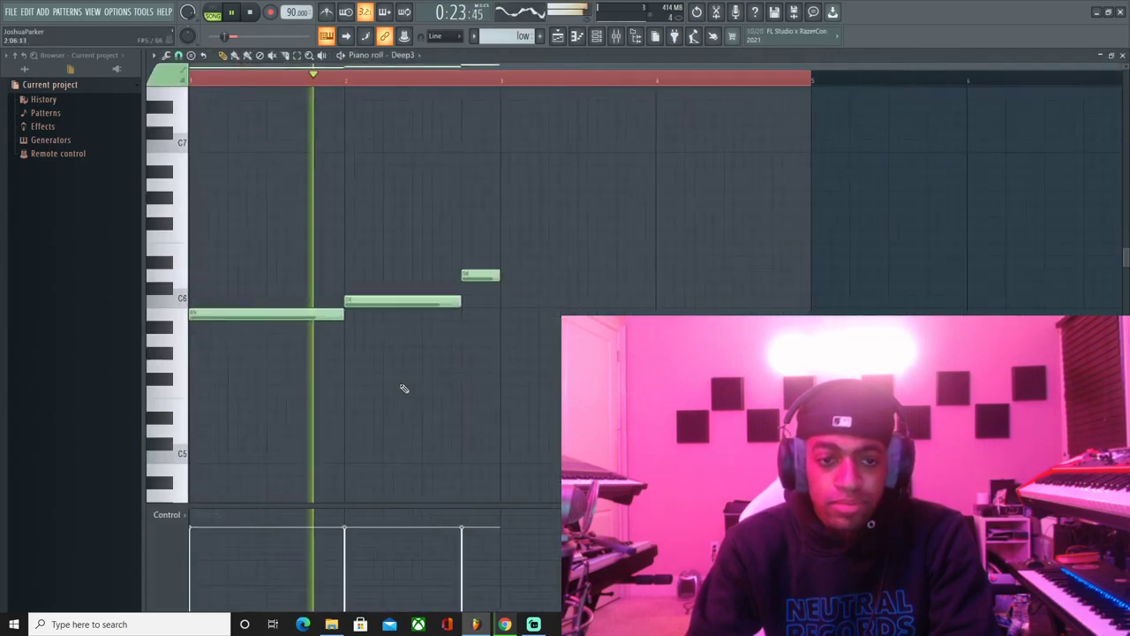
pyautogui.rightClick(423, 302)
pyautogui.moveTo(480, 277); pyautogui.dragTo(450, 272)
pyautogui.press('space')
pyautogui.press('space')
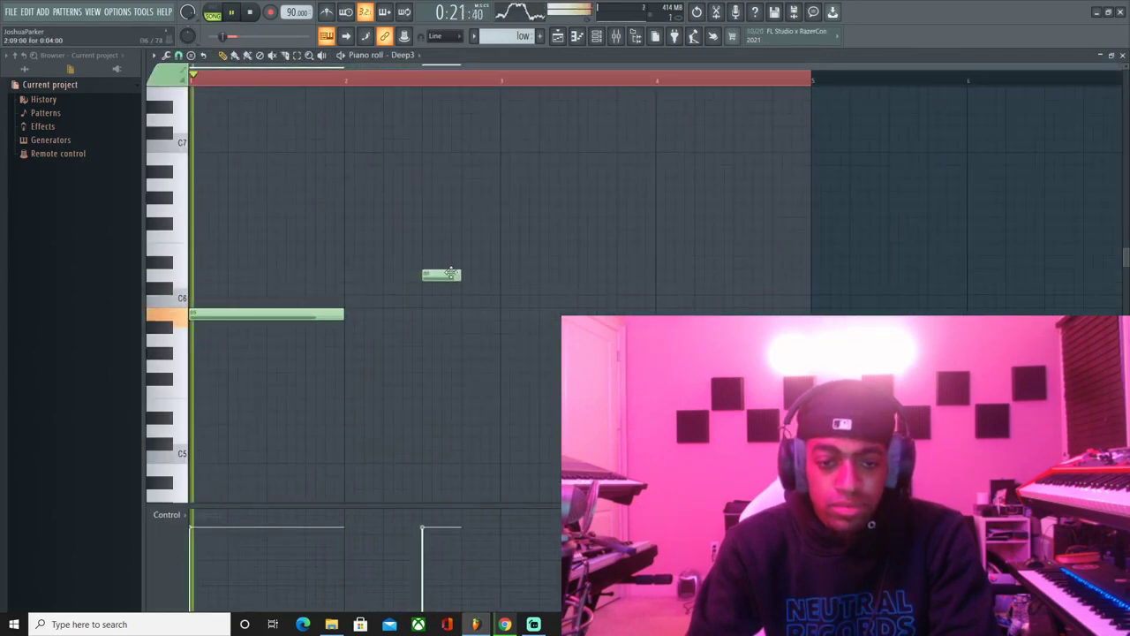
# - Stretch the B5 note up to the start of the D6 note, and extend the D6 note to bar 3
pyautogui.moveTo(343, 313); pyautogui.dragTo(419, 313)
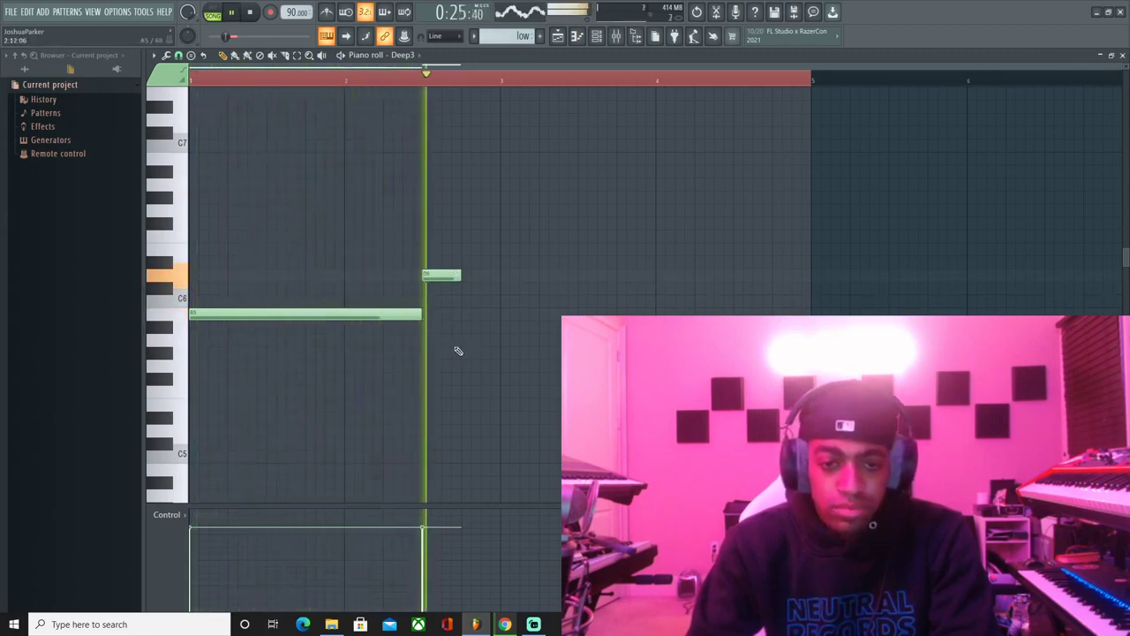
pyautogui.press('space')
pyautogui.press('space')
pyautogui.press('space')
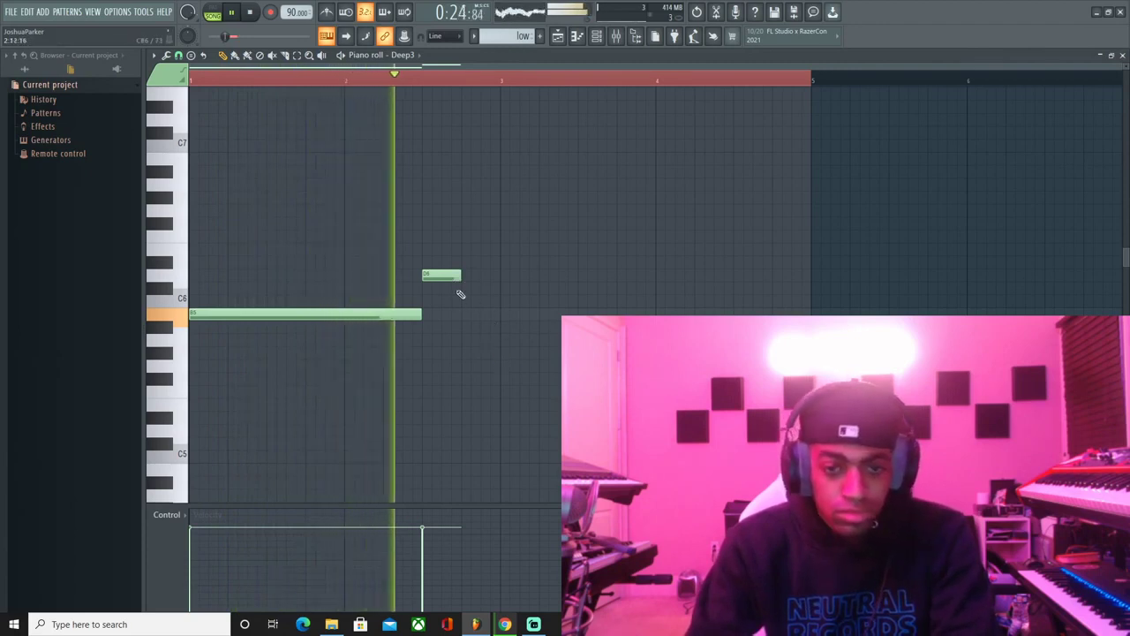
pyautogui.moveTo(482, 264)
pyautogui.mouseDown()
pyautogui.moveTo(484, 249)
pyautogui.moveTo(496, 273)
pyautogui.mouseUp()
pyautogui.rightClick(487, 253)
pyautogui.press('space')
pyautogui.press('space')
pyautogui.press('space')
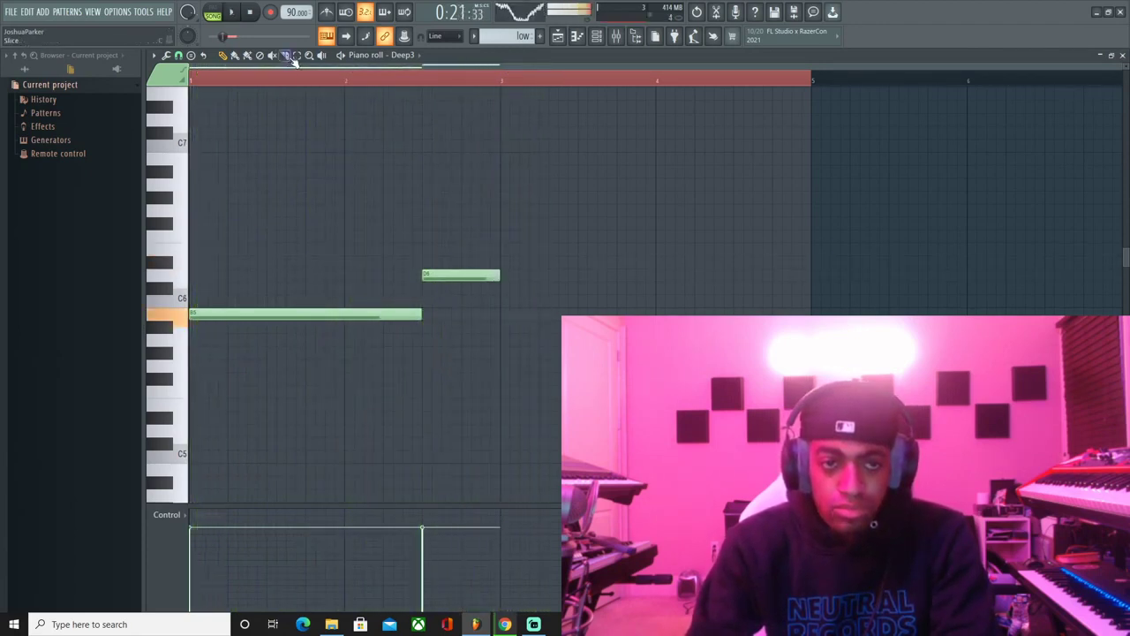
# - Select both bass notes and transpose them down one octave to B4 and D5
pyautogui.click(295, 55)
pyautogui.press('space')
pyautogui.moveTo(638, 206)
pyautogui.mouseDown()
pyautogui.moveTo(353, 323)
pyautogui.moveTo(113, 367)
pyautogui.mouseUp()
pyautogui.press('space')
pyautogui.hotkey('ctrl', 'Down')
pyautogui.press('space')
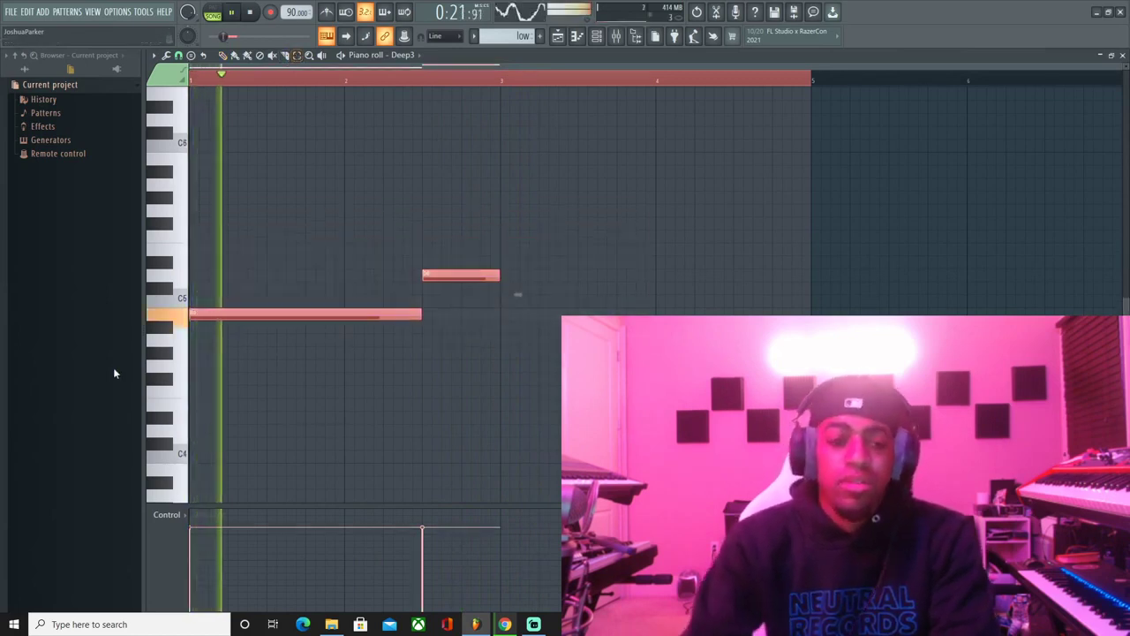
# - Add a B4 note at bar 3 and lengthen it to one and a half bars
pyautogui.click(236, 55)
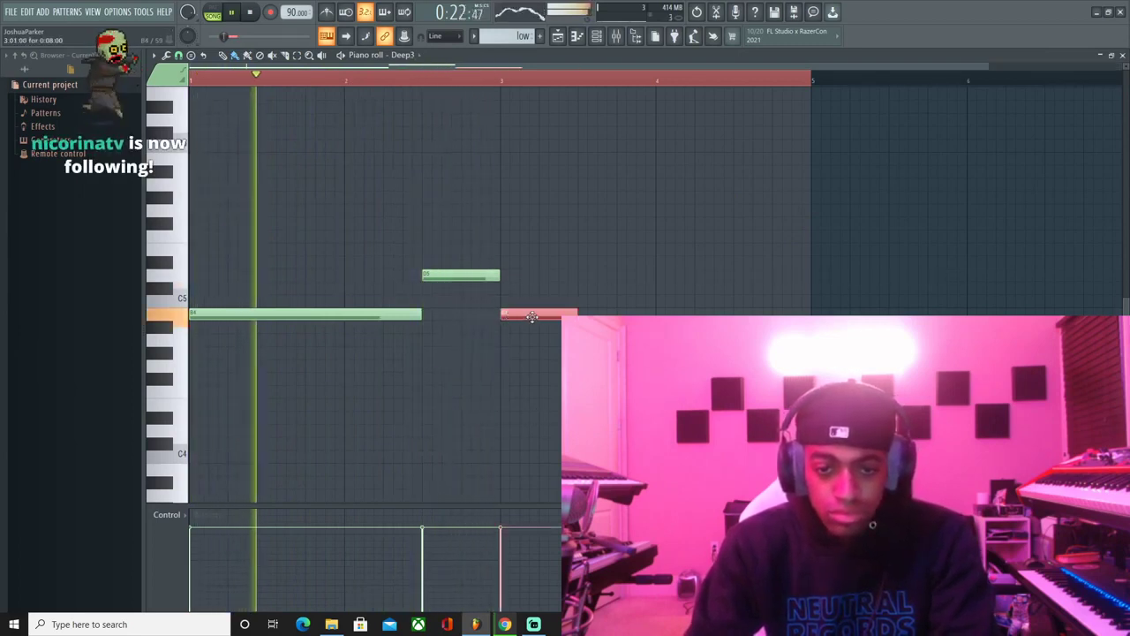
pyautogui.moveTo(339, 310); pyautogui.dragTo(649, 313)
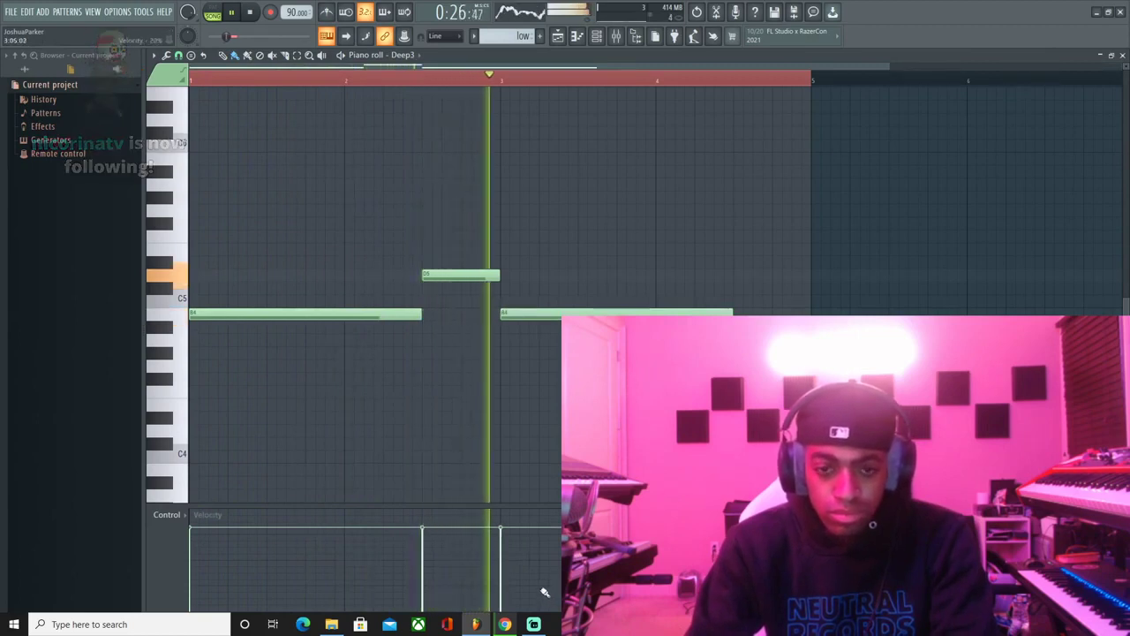
pyautogui.press('space')
# - Try the bar 3 note at A4 and D4 against the loop, and return it to B4
pyautogui.moveTo(550, 313); pyautogui.dragTo(551, 351)
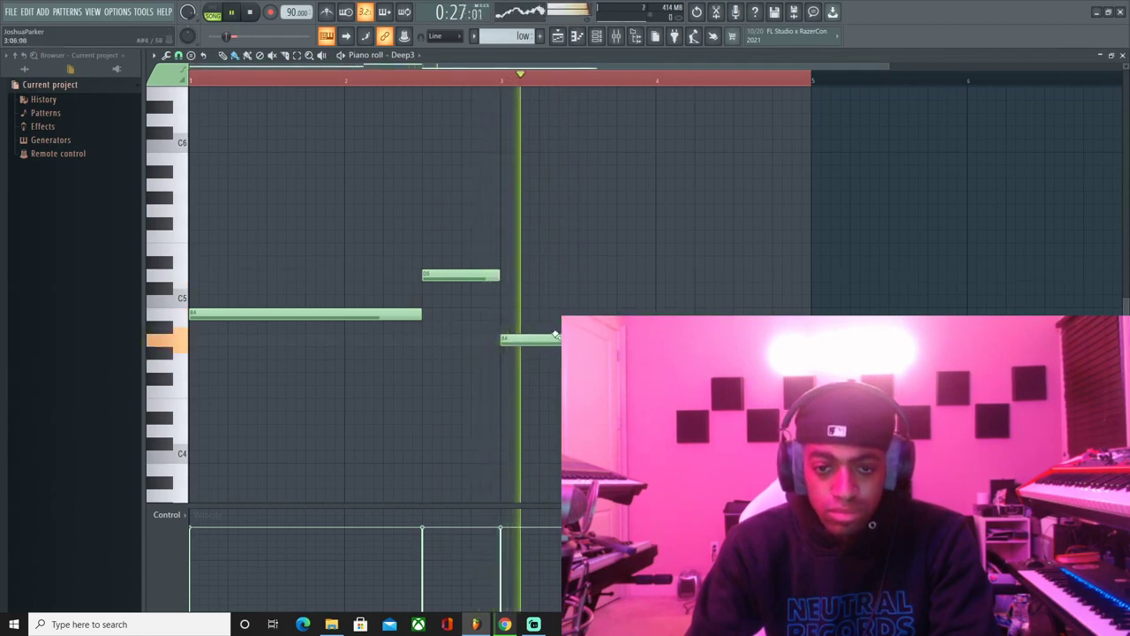
pyautogui.moveTo(548, 339); pyautogui.dragTo(551, 441)
pyautogui.press('space')
pyautogui.press('space')
pyautogui.press('space')
pyautogui.press('space')
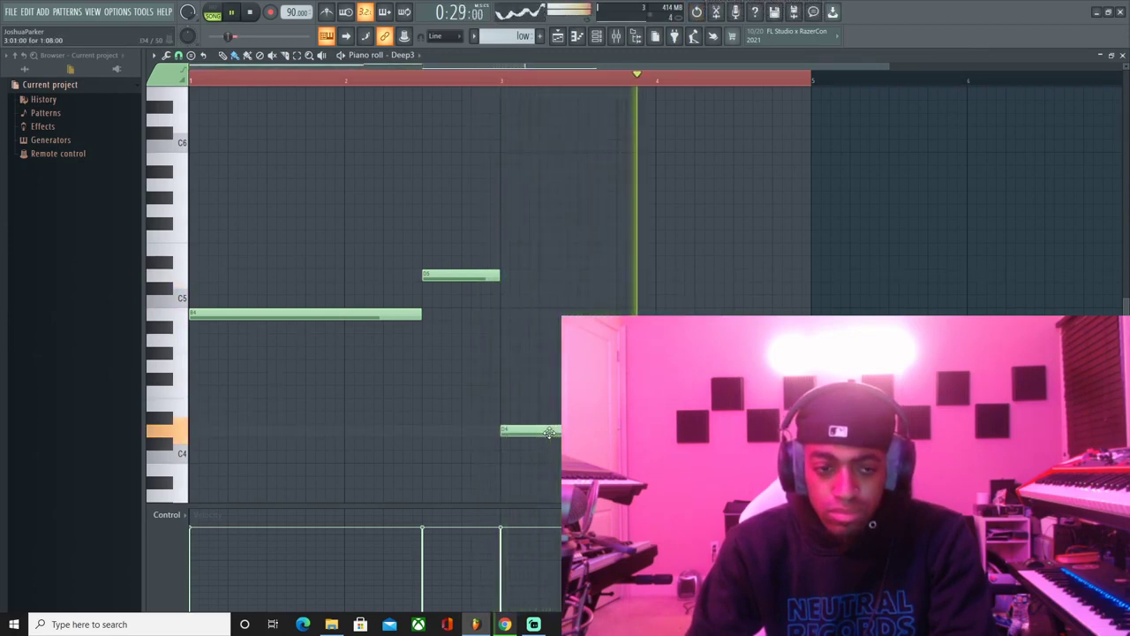
pyautogui.press('space')
pyautogui.moveTo(549, 433); pyautogui.dragTo(547, 318)
pyautogui.press('space')
pyautogui.press('space')
pyautogui.press('space')
pyautogui.press('space')
pyautogui.press('space')
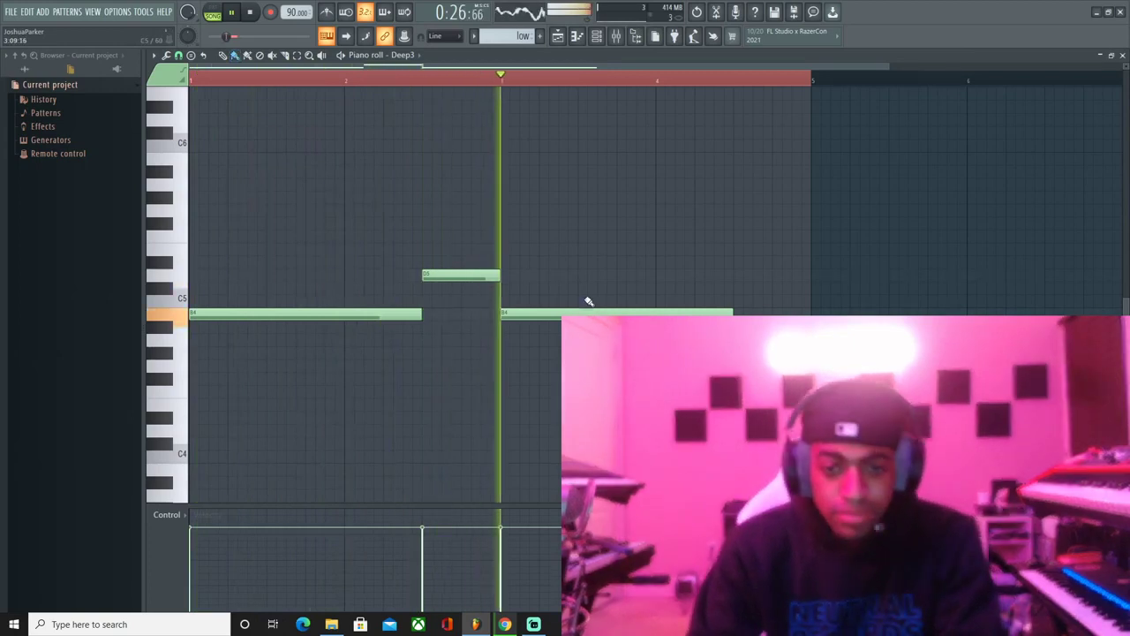
# - Add a note in the middle of bar 4, directly after the second B4 note, and lower it to D4
pyautogui.click(748, 287)
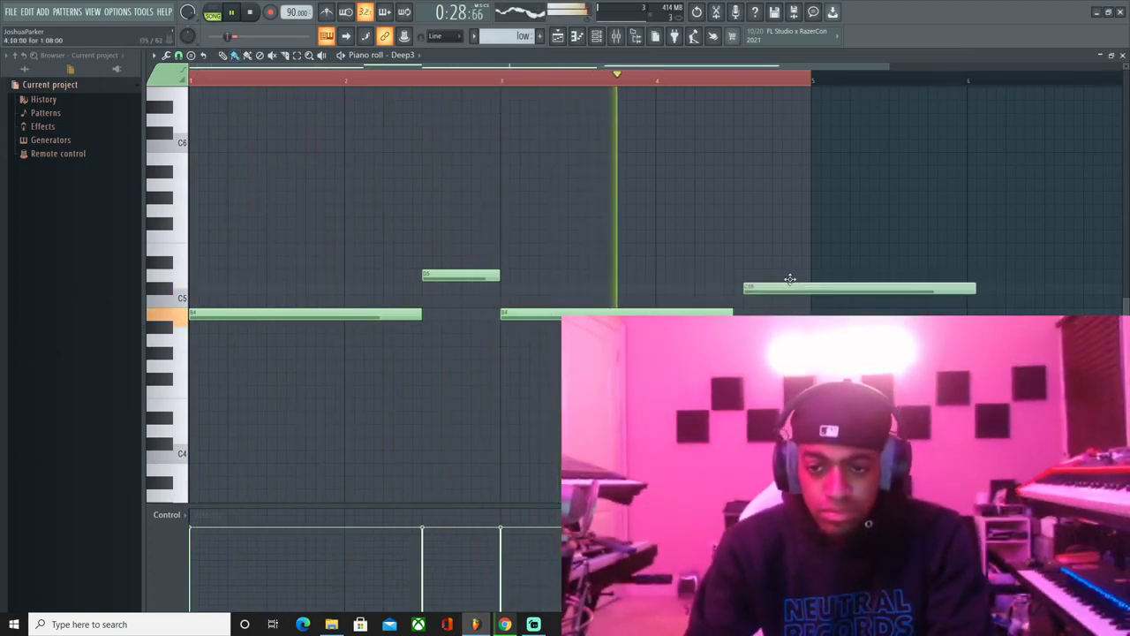
pyautogui.moveTo(781, 277); pyautogui.dragTo(781, 271)
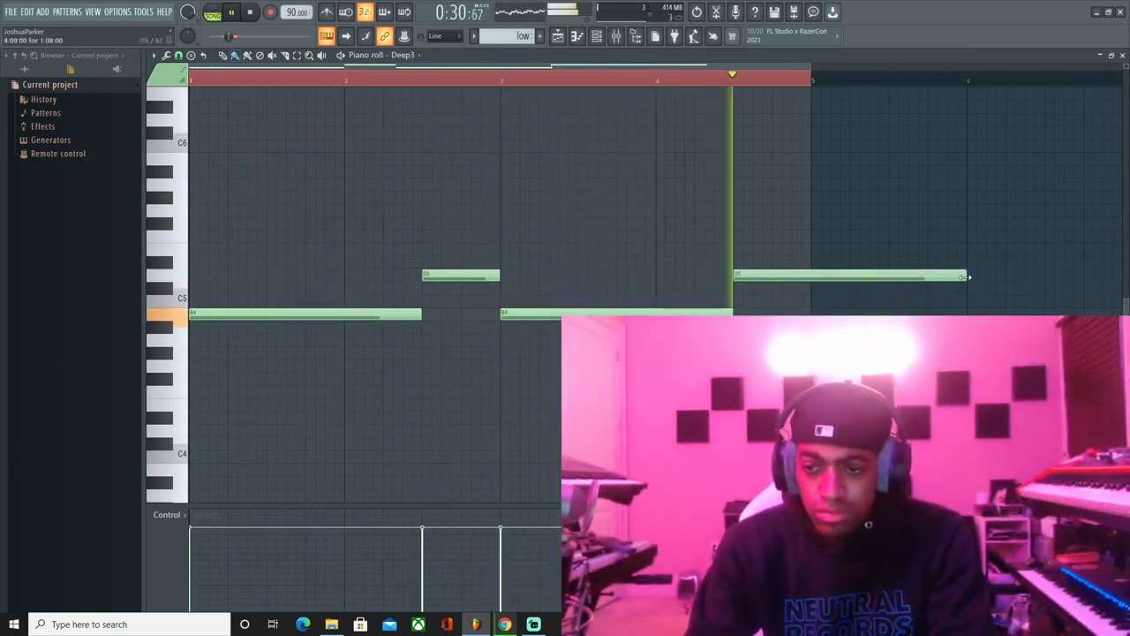
pyautogui.rightClick(770, 277)
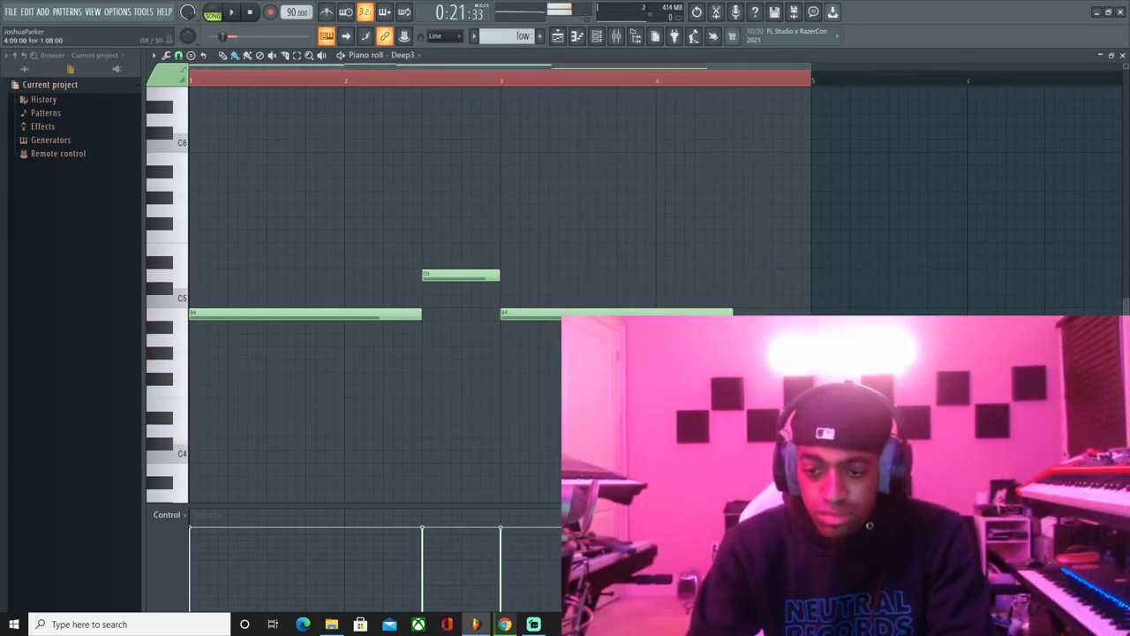
pyautogui.press('space')
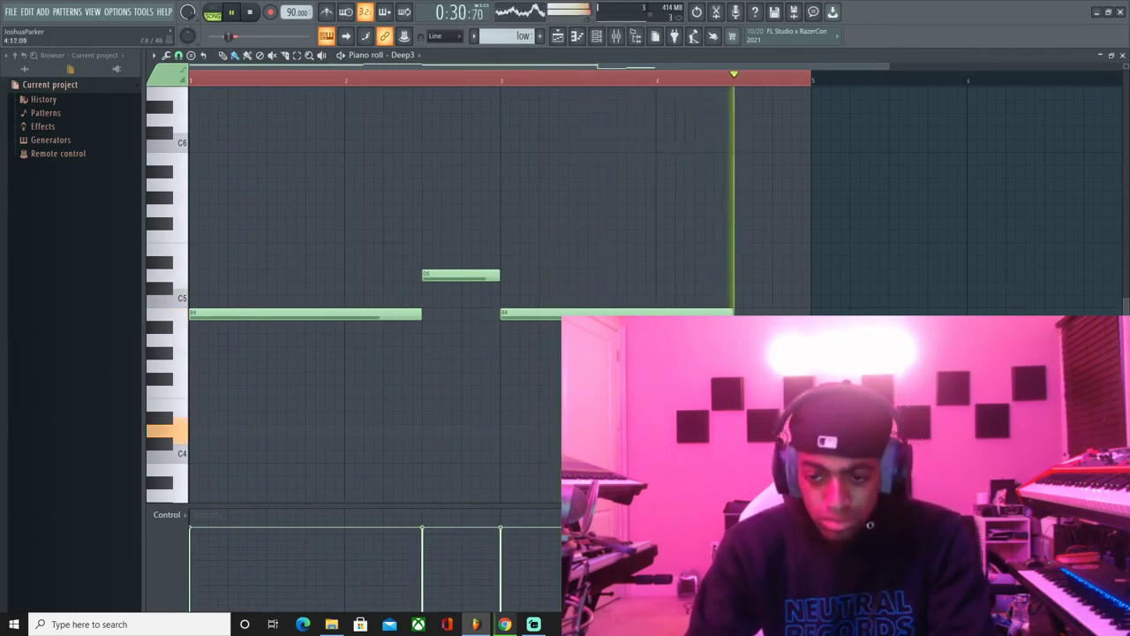
# - Transpose the short D5 note in bar 2 down an octave to D4, and return to the Playlist
pyautogui.click(298, 56)
pyautogui.moveTo(409, 254); pyautogui.dragTo(447, 302)
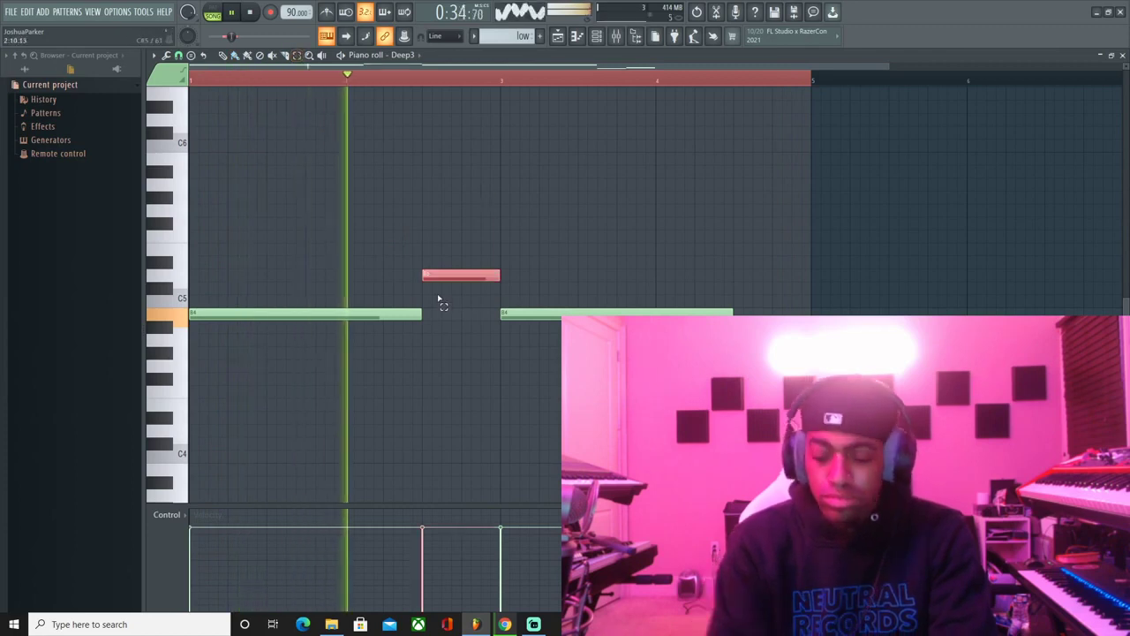
pyautogui.hotkey('ctrl', 'Down')
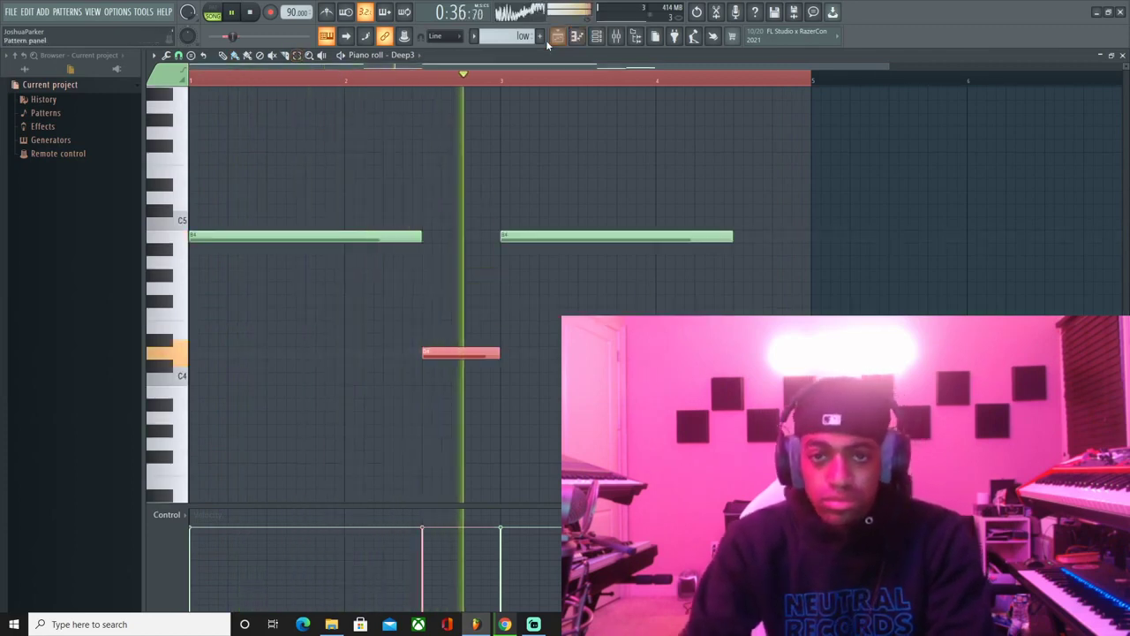
pyautogui.click(586, 35)
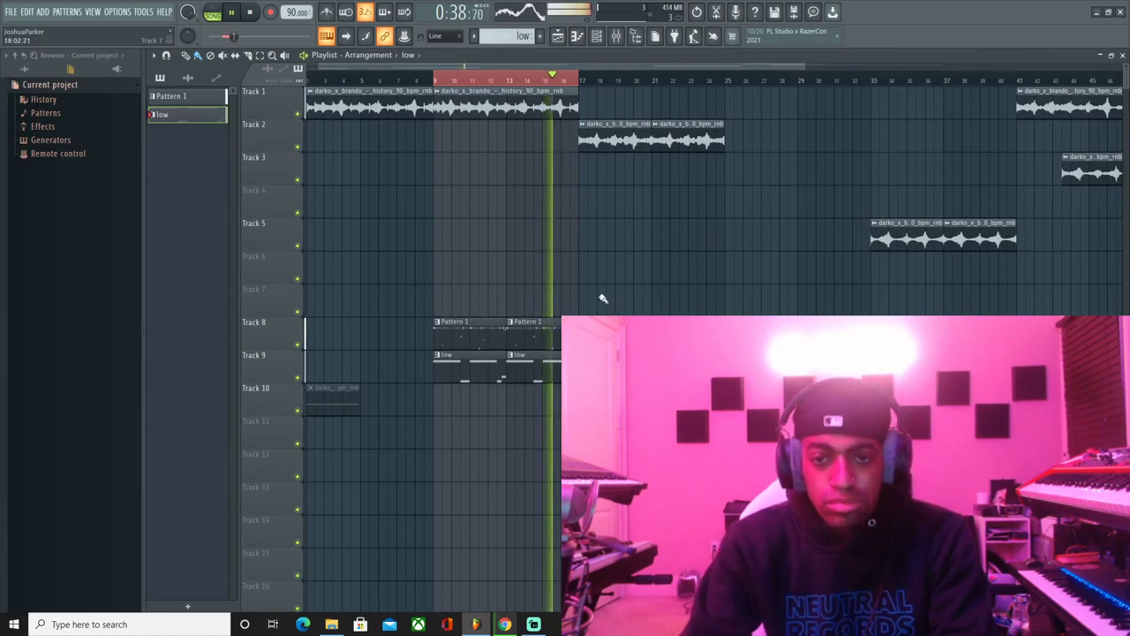
# - Copy the bar 9 loop clip from Track 1 to Track 3 at bar 17 and make the copy unique
pyautogui.scroll(-3, 550, 91)
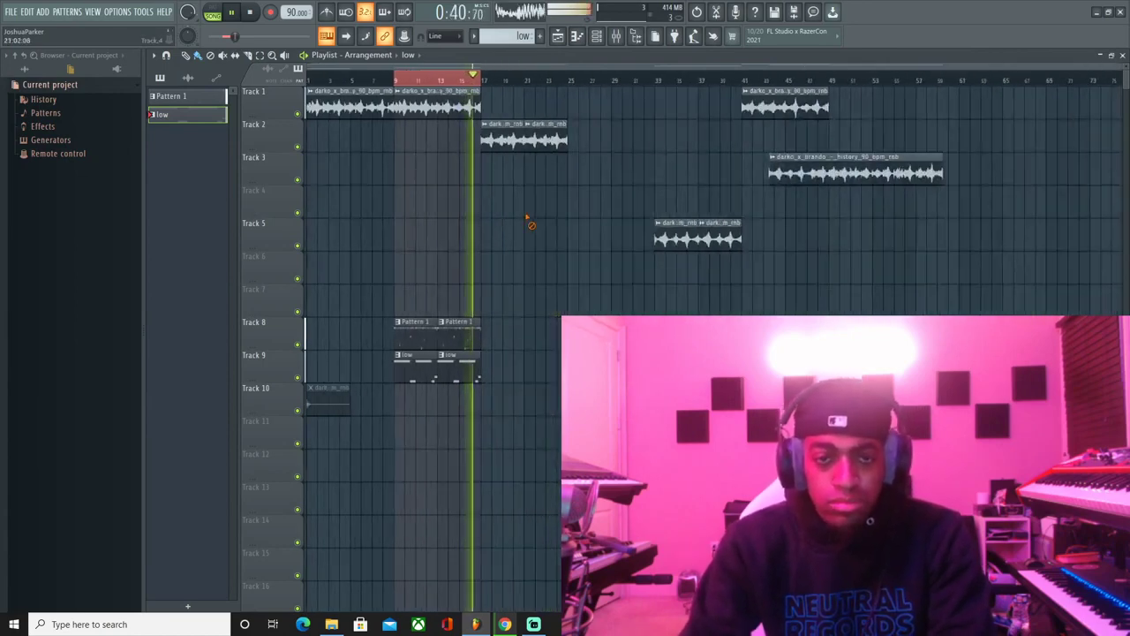
pyautogui.moveTo(422, 104); pyautogui.dragTo(517, 189)
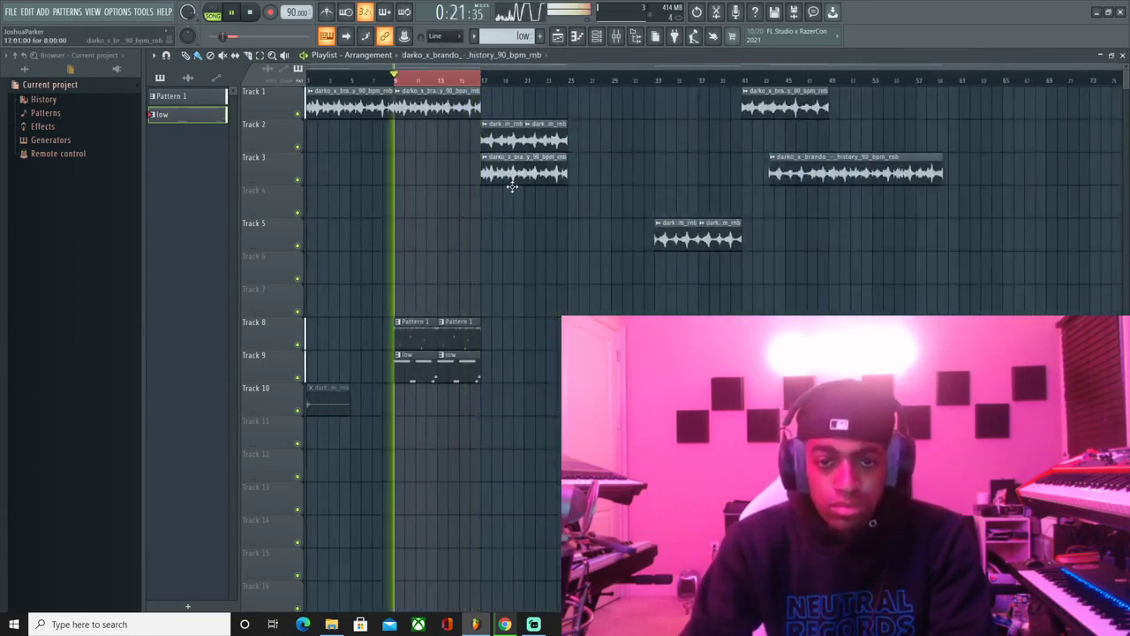
pyautogui.click(487, 157)
pyautogui.click(517, 244)
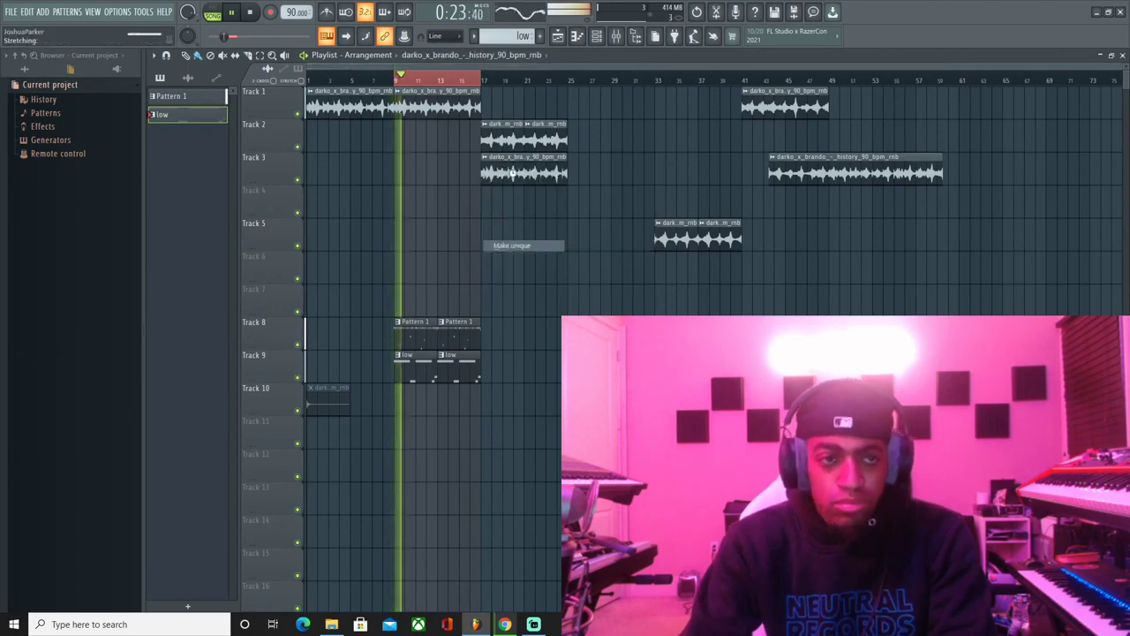
pyautogui.doubleClick(512, 173)
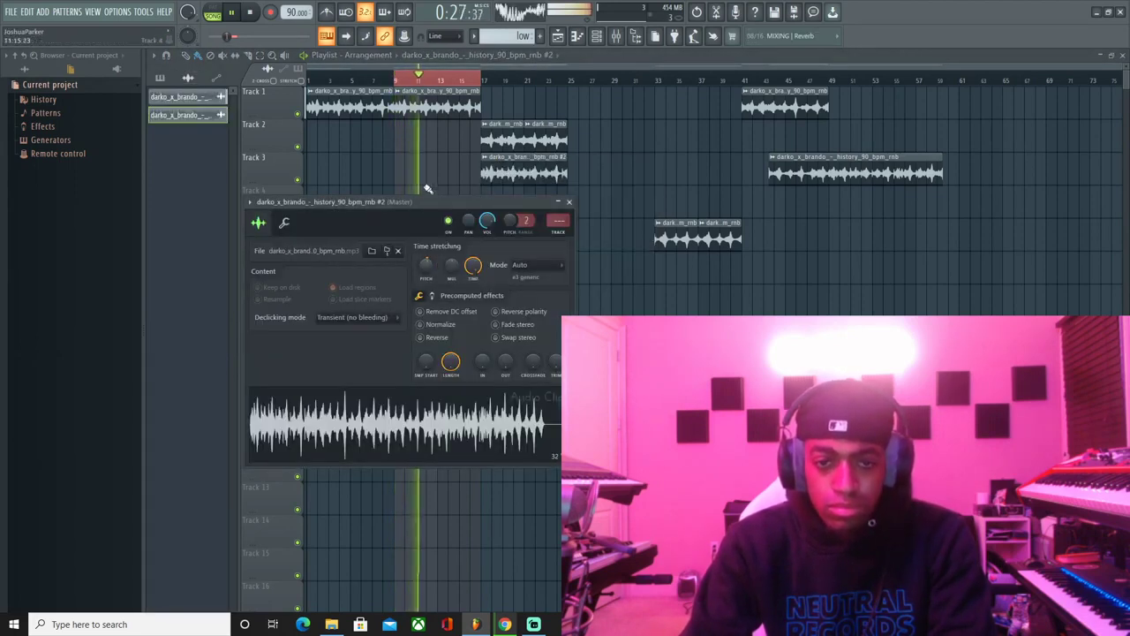
pyautogui.press('Escape')
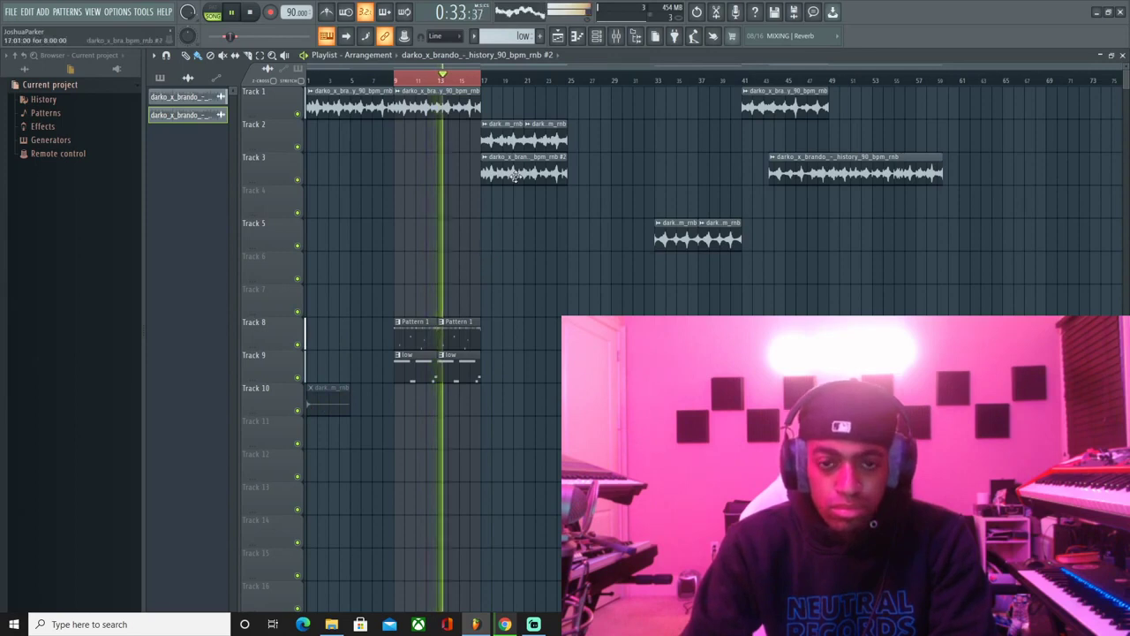
# - Add a short D5 note late in bar 4 of the low pattern's Deep3 bassline, and return to the Playlist
pyautogui.doubleClick(443, 376)
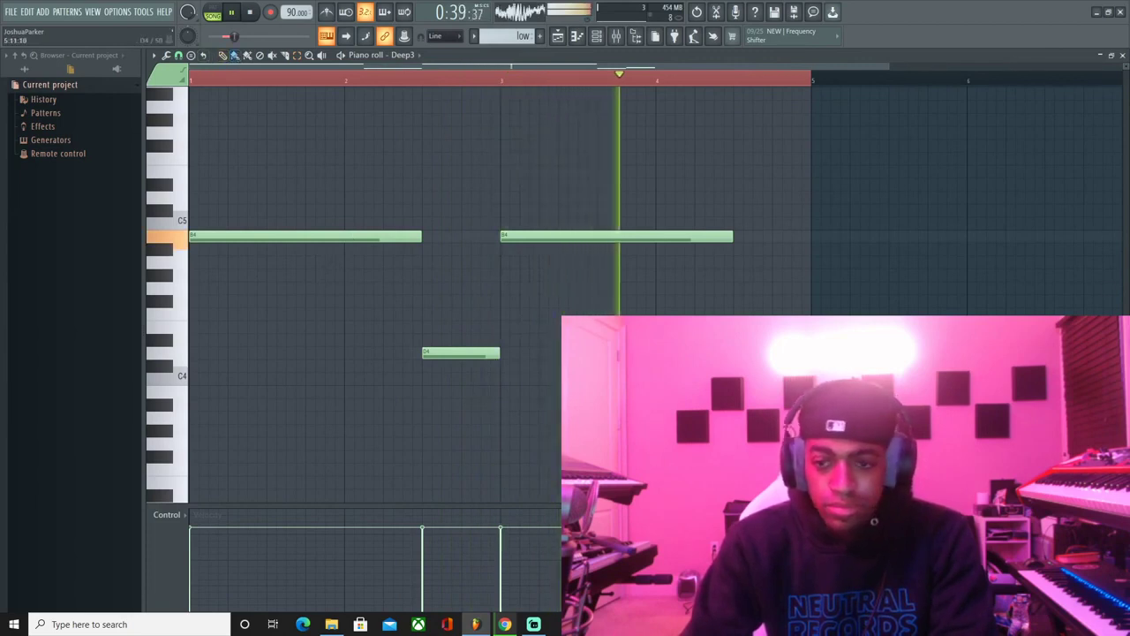
pyautogui.moveTo(772, 182)
pyautogui.mouseDown()
pyautogui.moveTo(782, 207)
pyautogui.moveTo(796, 201)
pyautogui.moveTo(773, 203)
pyautogui.mouseUp()
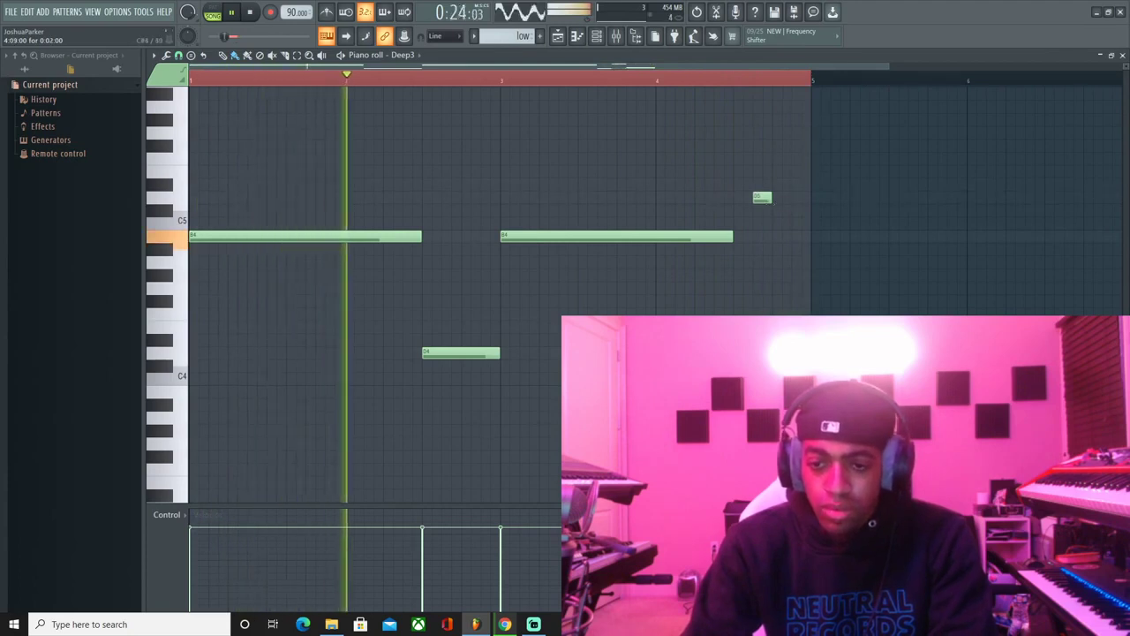
pyautogui.click(559, 36)
# - Route the original loop clip to mixer track 8 and load Fruity Parametric EQ 2 there with the 20Hz - 18kHz cut preset
pyautogui.doubleClick(457, 107)
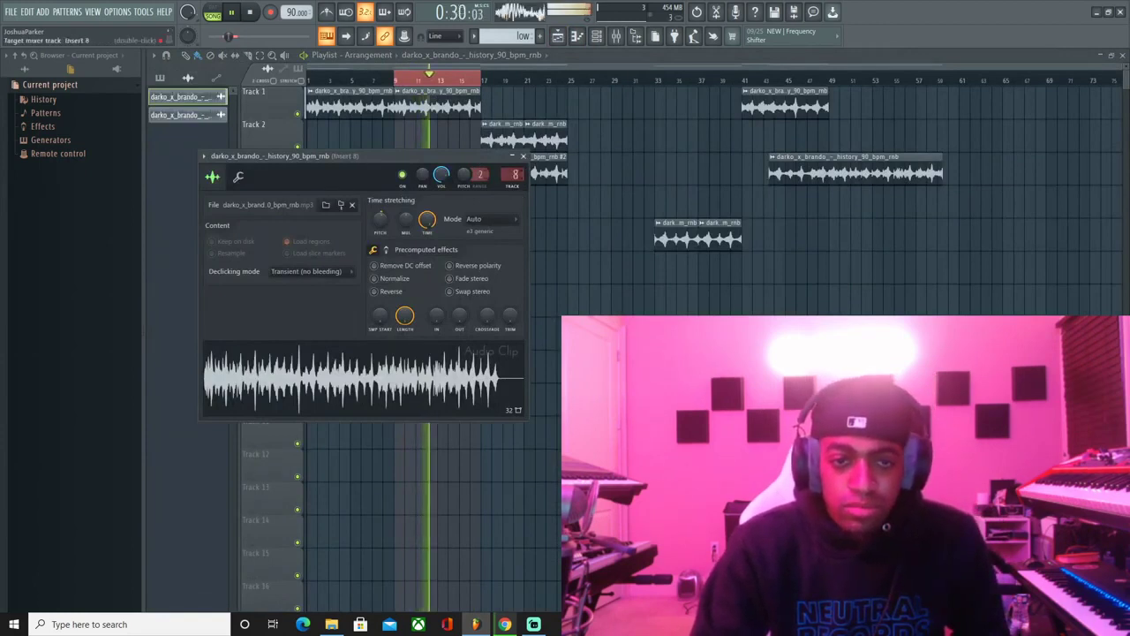
pyautogui.doubleClick(515, 175)
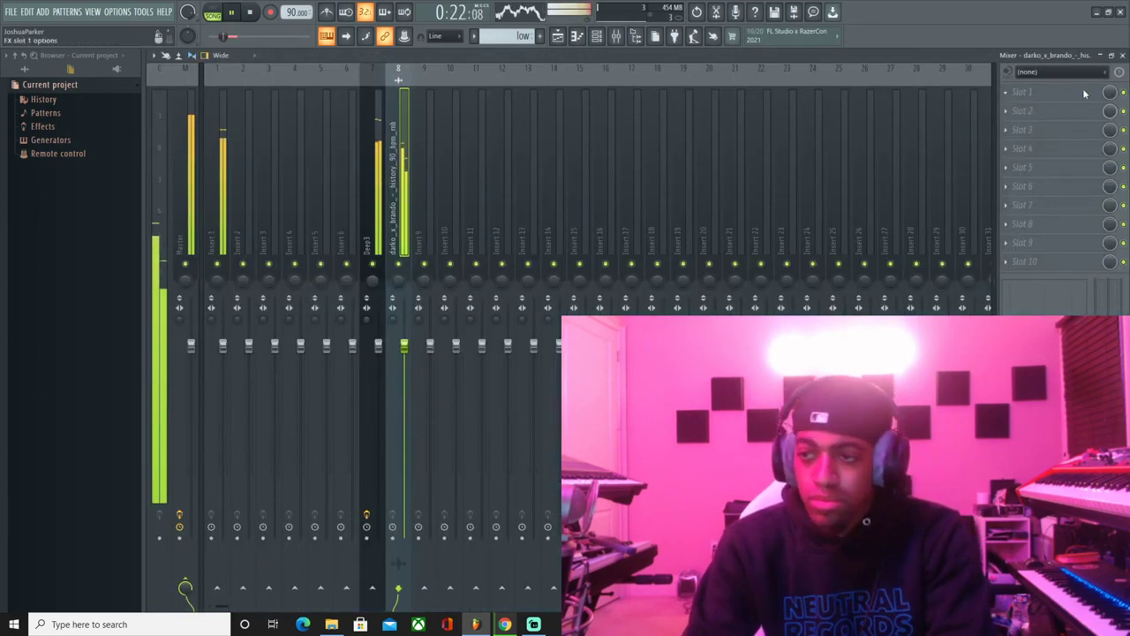
pyautogui.click(1082, 90)
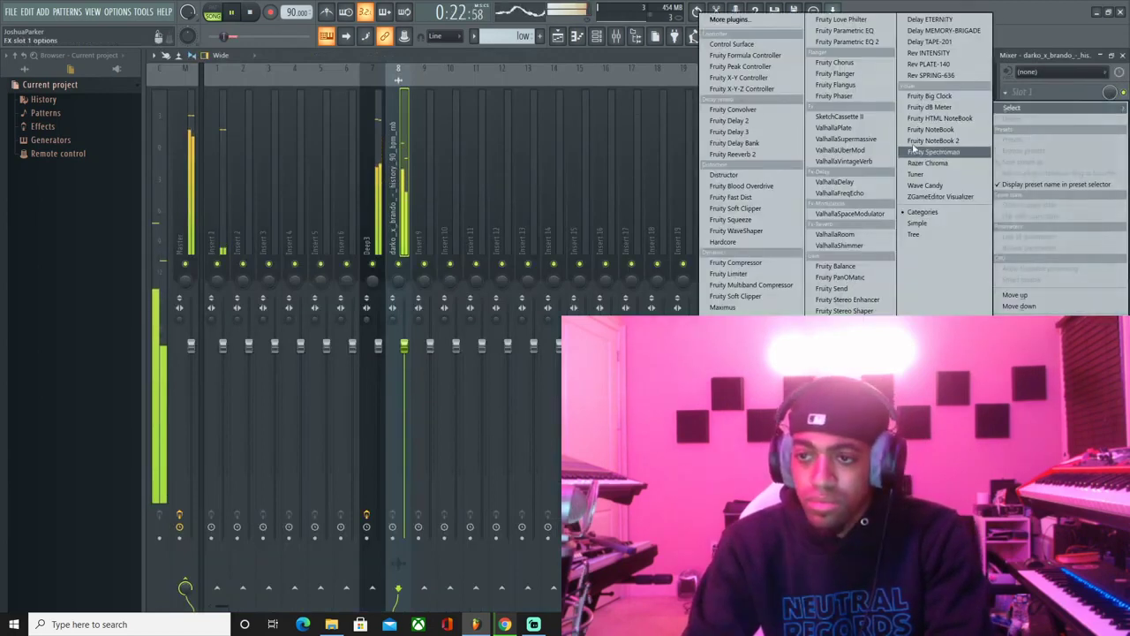
pyautogui.click(845, 41)
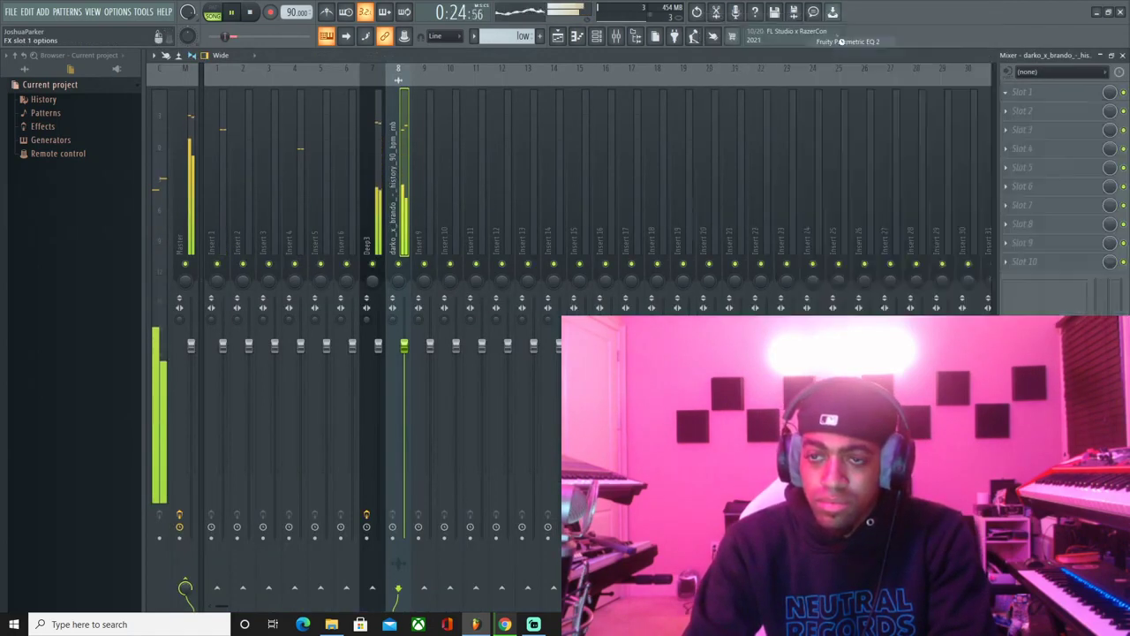
pyautogui.click(554, 140)
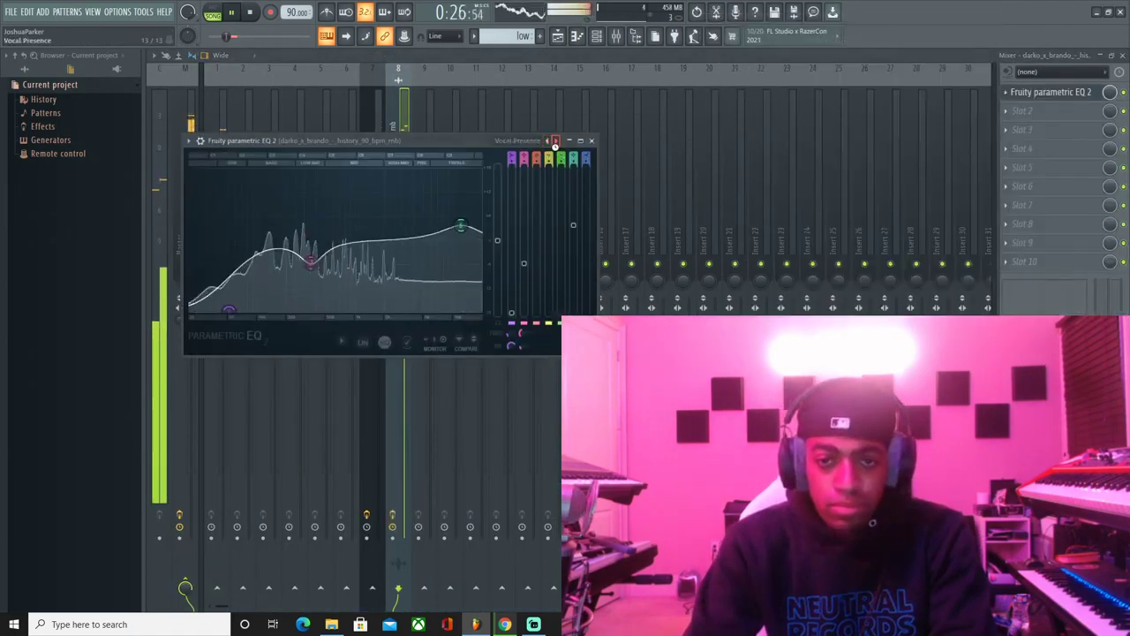
pyautogui.click(555, 140)
pyautogui.click(557, 143)
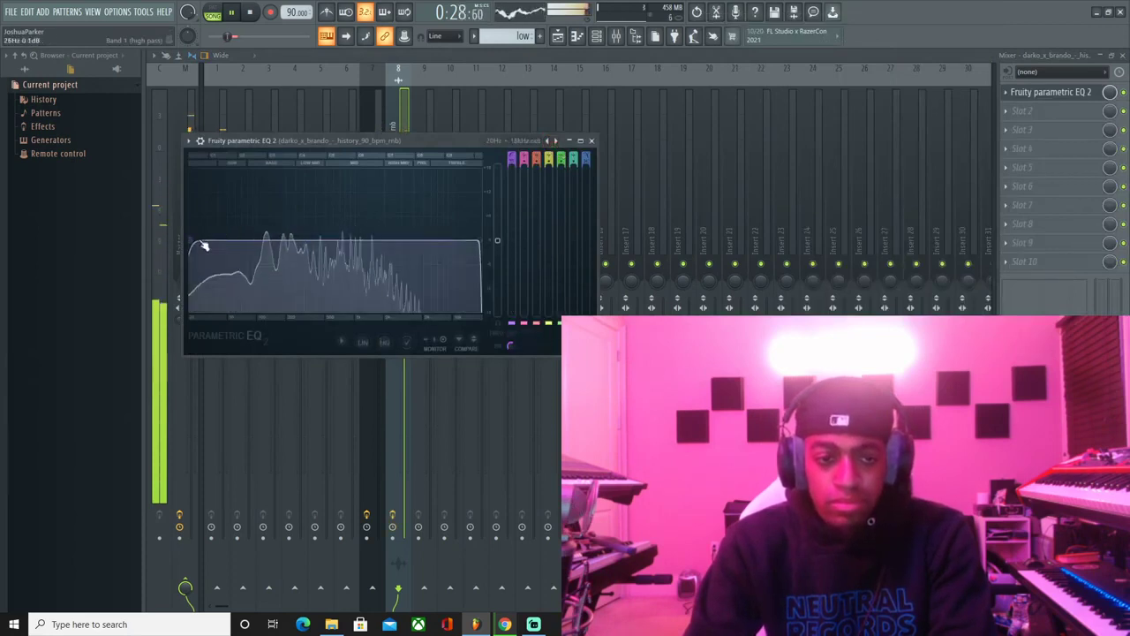
# - Raise the EQ's low cut, bring its high cut down to about 4823 Hz, and lower the loop's mixer volume to 90%
pyautogui.moveTo(199, 241); pyautogui.dragTo(229, 240)
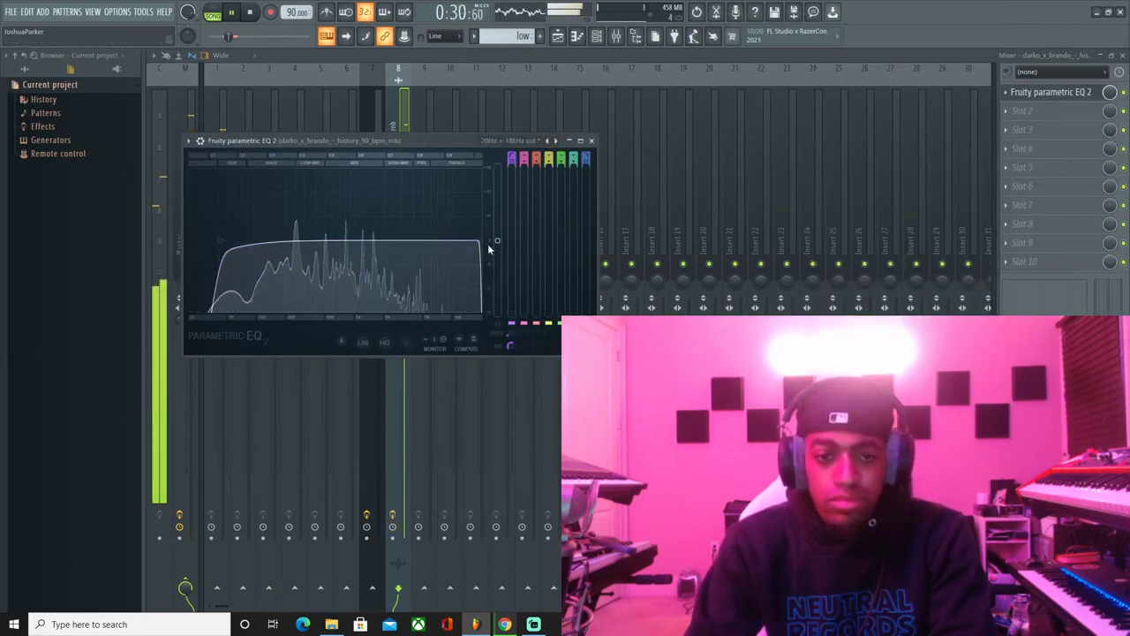
pyautogui.moveTo(481, 241); pyautogui.dragTo(417, 240)
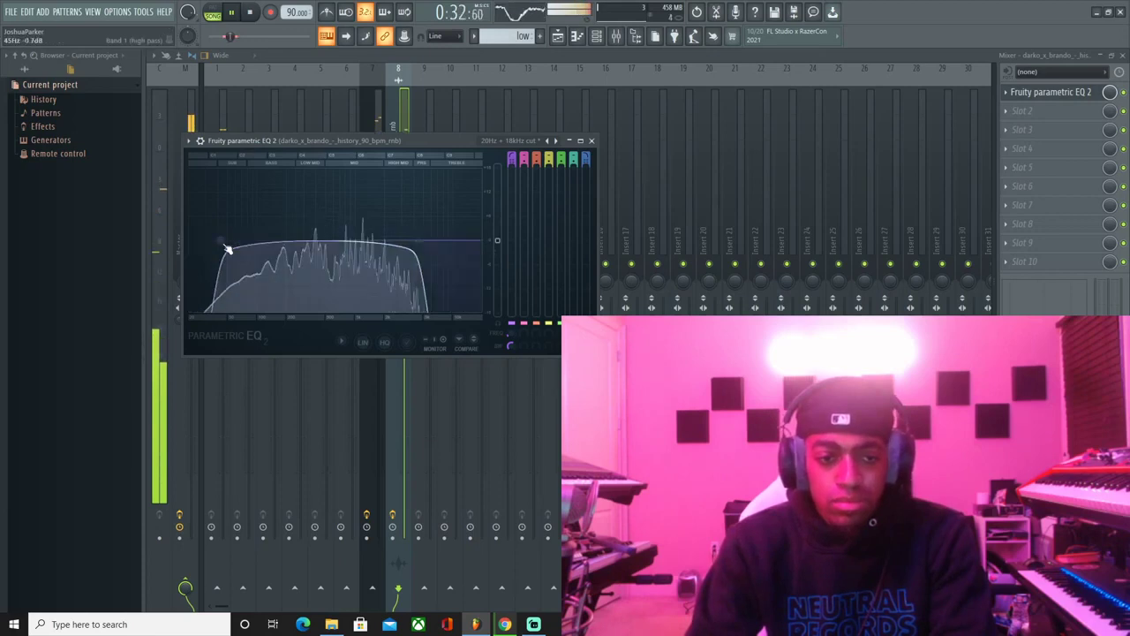
pyautogui.moveTo(227, 241); pyautogui.dragTo(253, 240)
pyautogui.moveTo(420, 240); pyautogui.dragTo(413, 240)
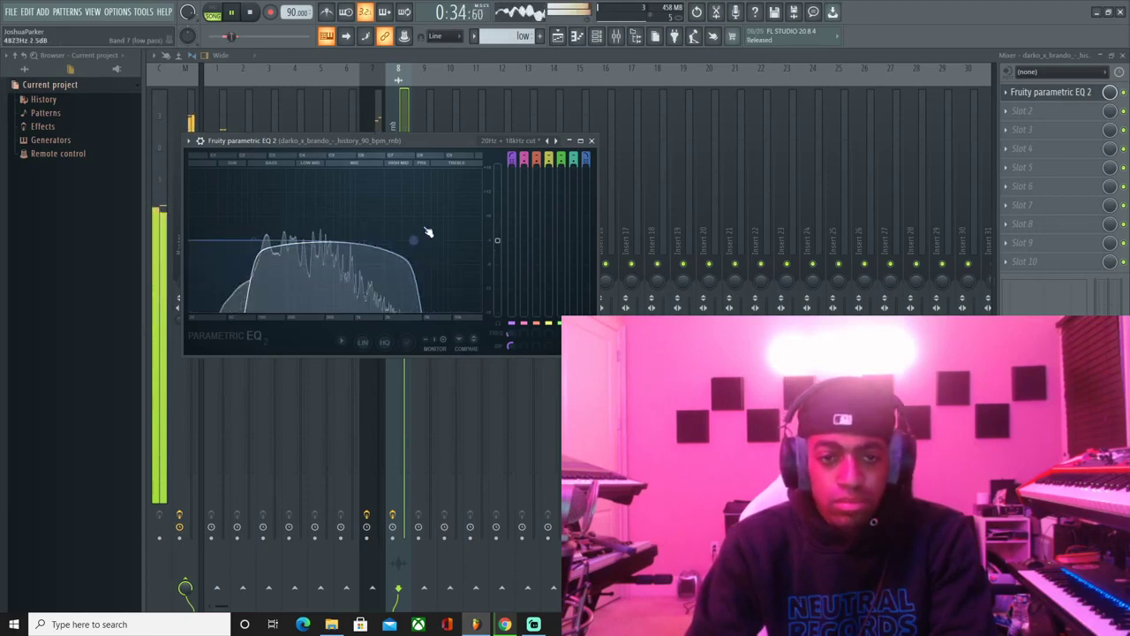
pyautogui.click(431, 56)
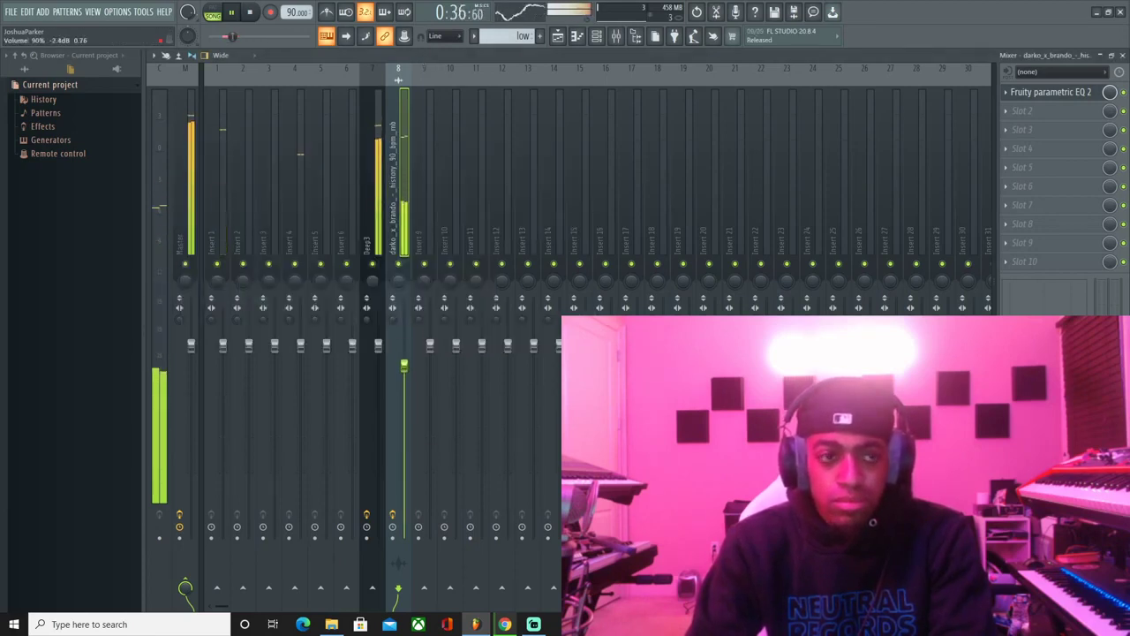
pyautogui.click(565, 39)
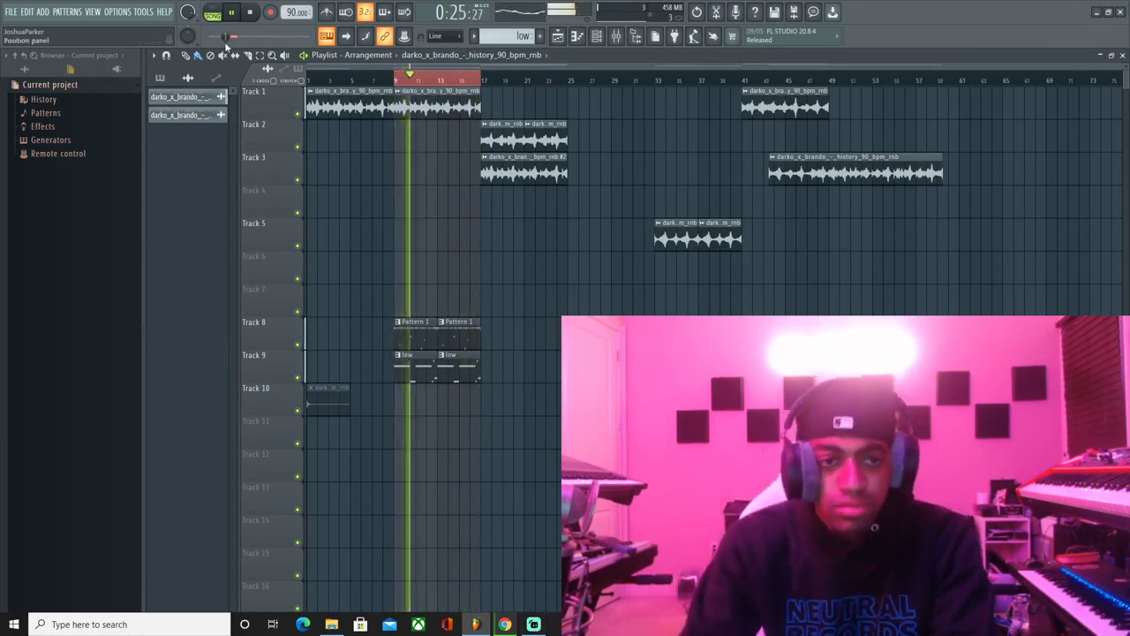
# - Set the playback selection to bars 1 through 16 and move the two Track 2 clips to bars 33 and 37
pyautogui.keyDown('ctrl'); pyautogui.click(475, 82); pyautogui.keyUp('ctrl')
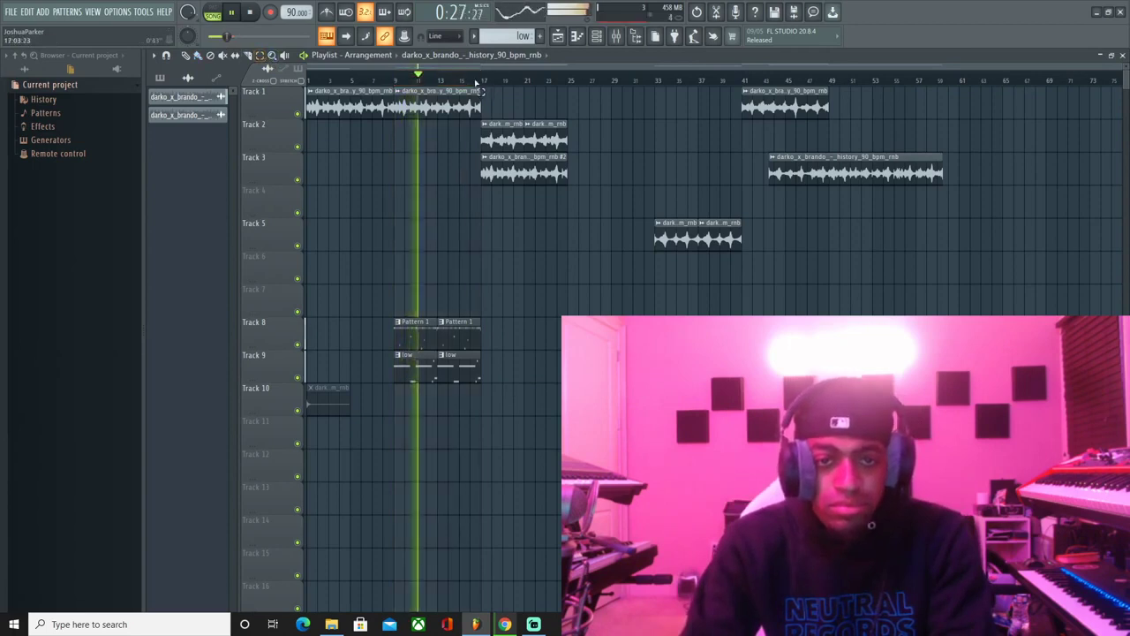
pyautogui.moveTo(477, 81); pyautogui.dragTo(309, 81)
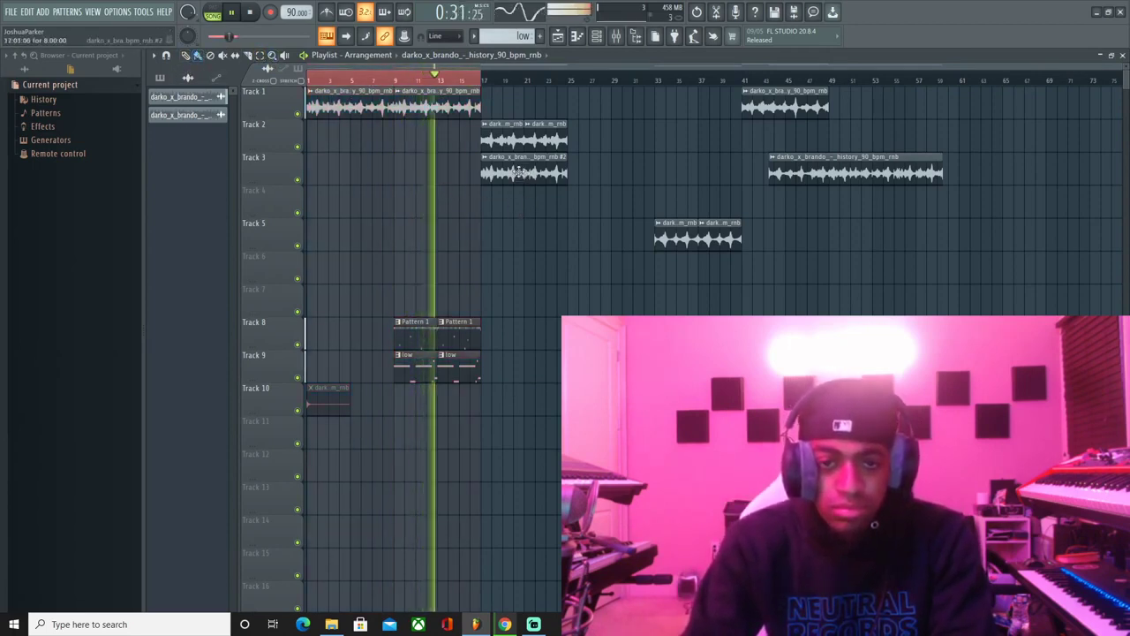
pyautogui.moveTo(506, 135); pyautogui.dragTo(682, 139)
pyautogui.moveTo(531, 132); pyautogui.dragTo(716, 139)
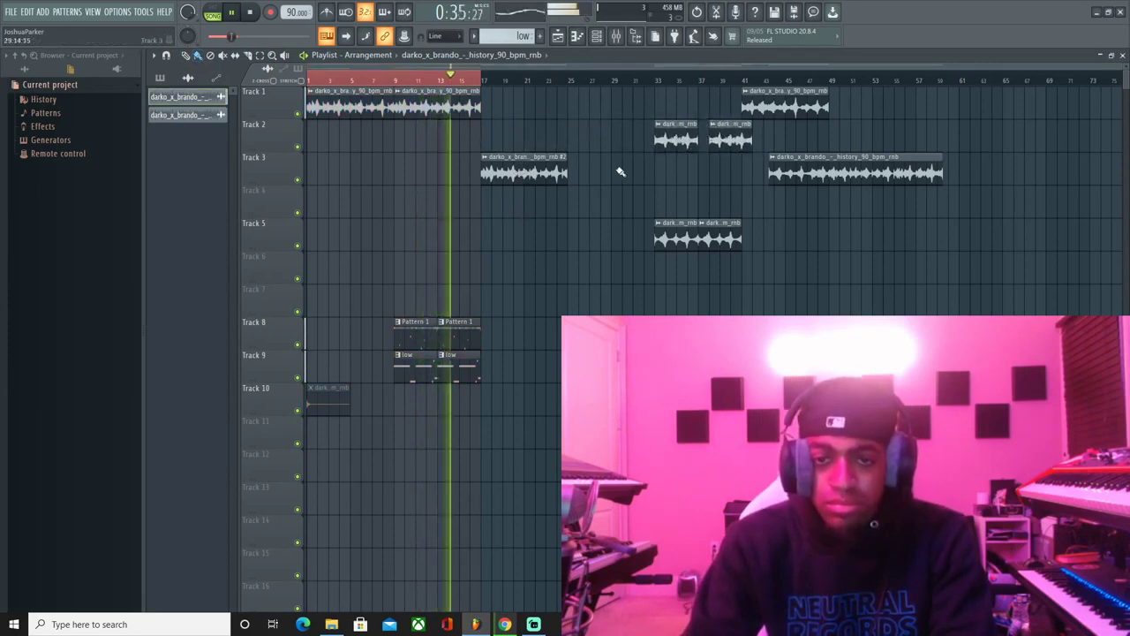
# - Check the audio settings of the unique loop clip on Track 3 and stop playback
pyautogui.doubleClick(538, 164)
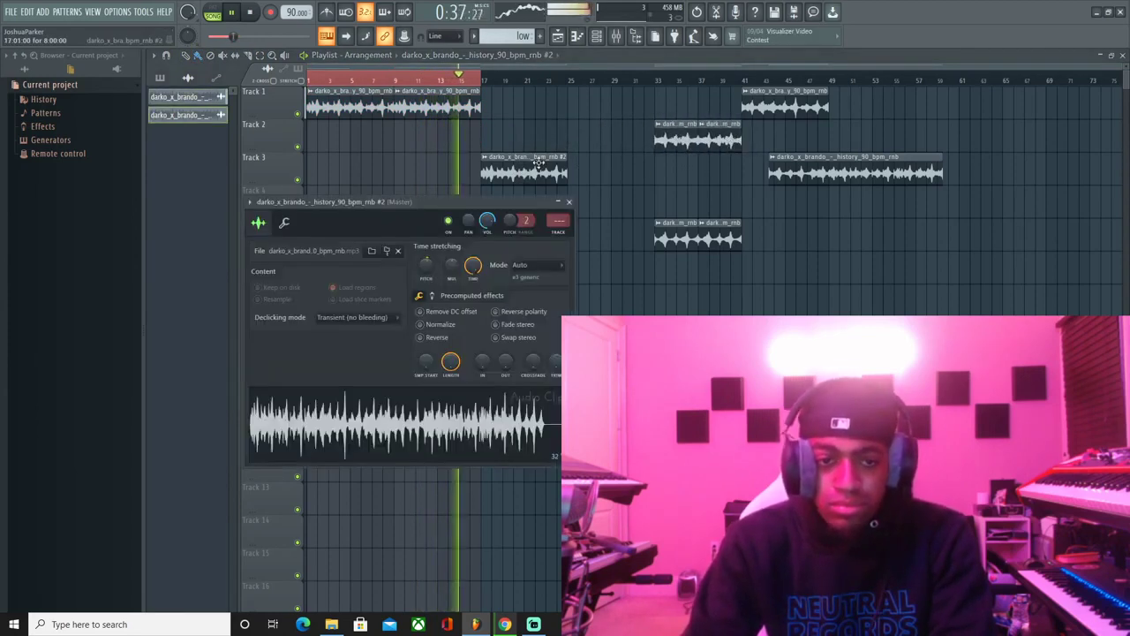
pyautogui.click(568, 201)
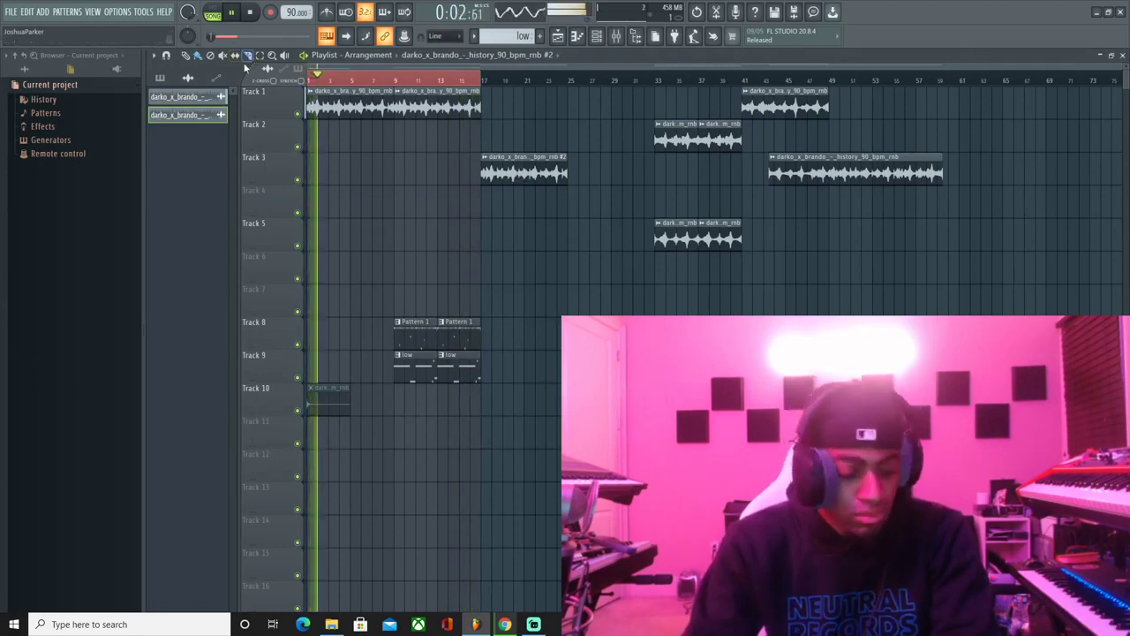
pyautogui.press('space')
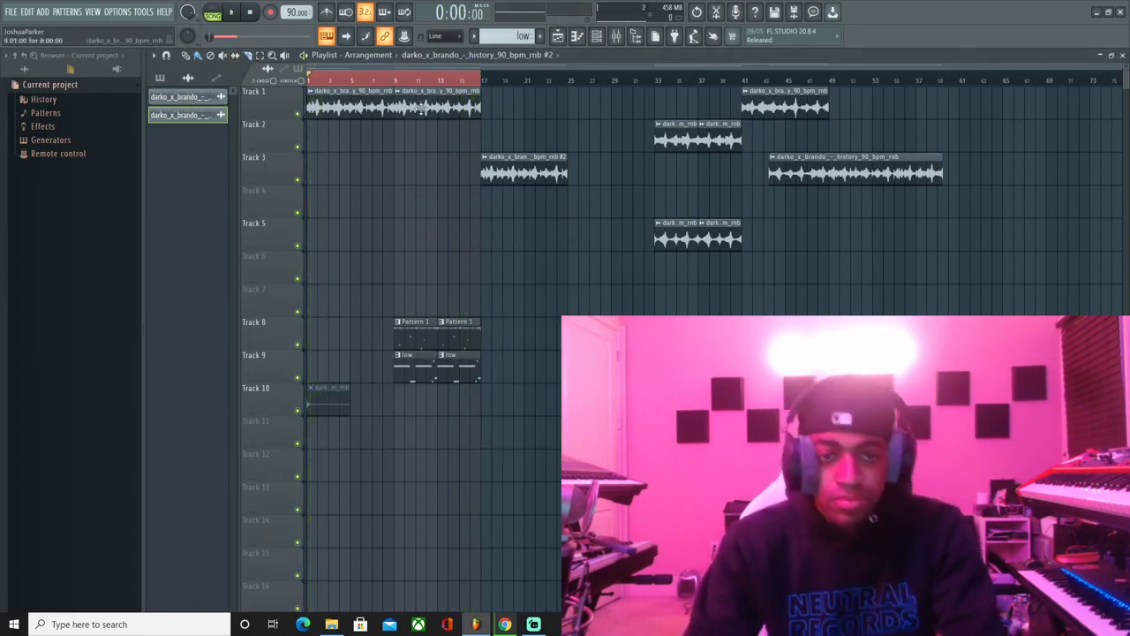
pyautogui.doubleClick(494, 177)
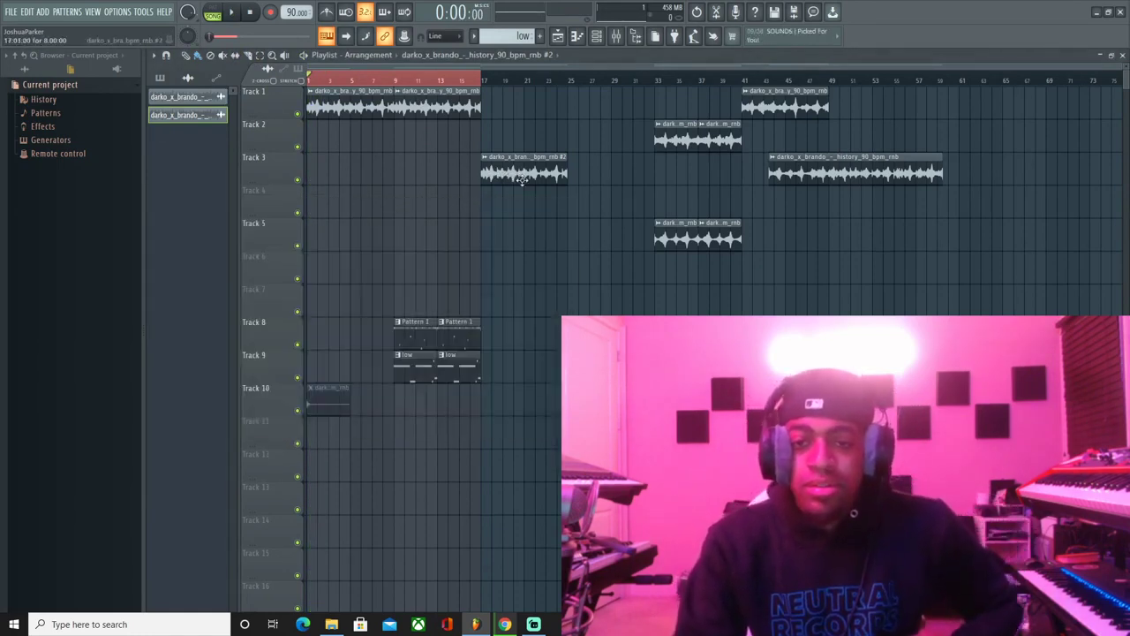
# - Gather the unique clip and the shorter slices end to end on Track 2, and move the long Track 3 clip to Track 1 at bar 49
pyautogui.moveTo(517, 152); pyautogui.dragTo(516, 138)
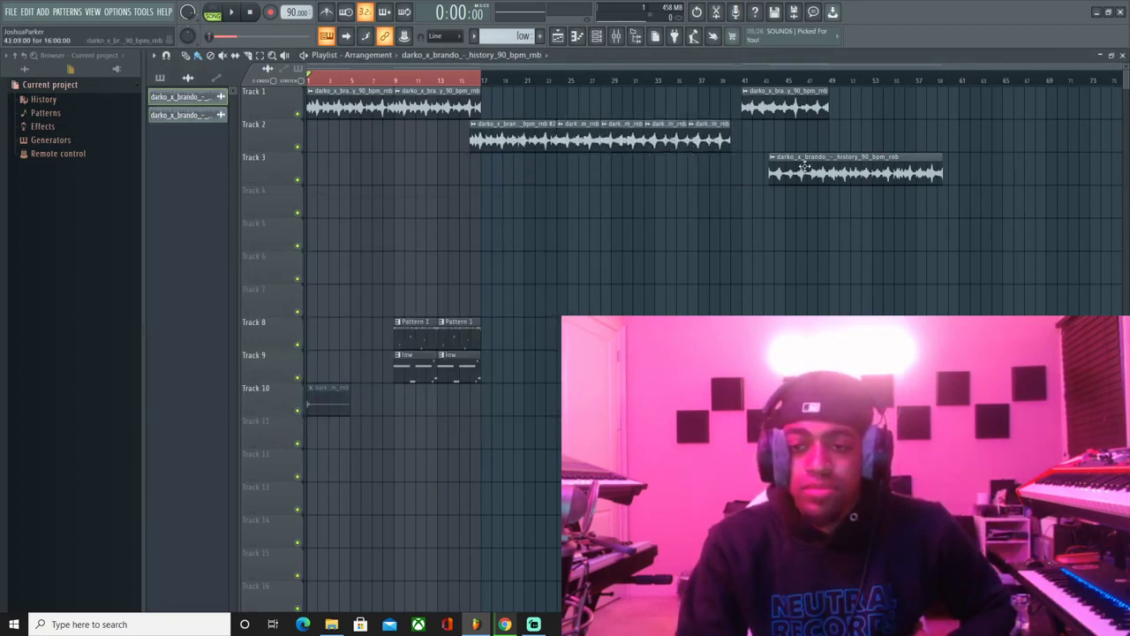
pyautogui.moveTo(805, 166); pyautogui.dragTo(884, 100)
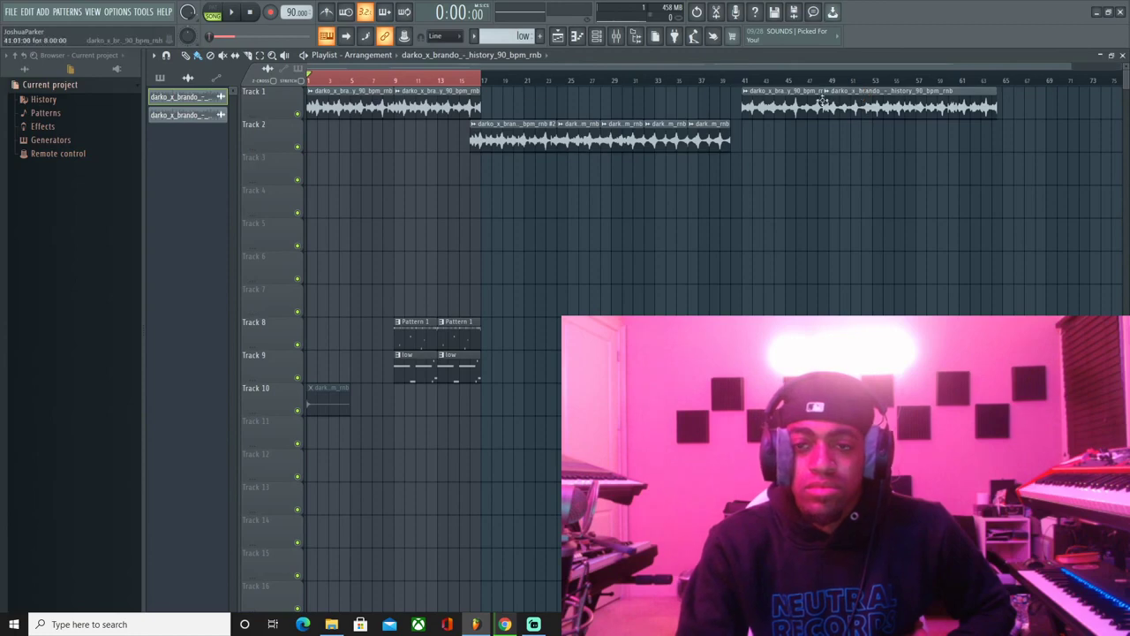
pyautogui.moveTo(840, 110)
pyautogui.mouseDown()
pyautogui.moveTo(838, 143)
pyautogui.moveTo(830, 106)
pyautogui.mouseUp()
pyautogui.keyDown('ctrl'); pyautogui.scroll(4, 831, 146); pyautogui.keyUp('ctrl')
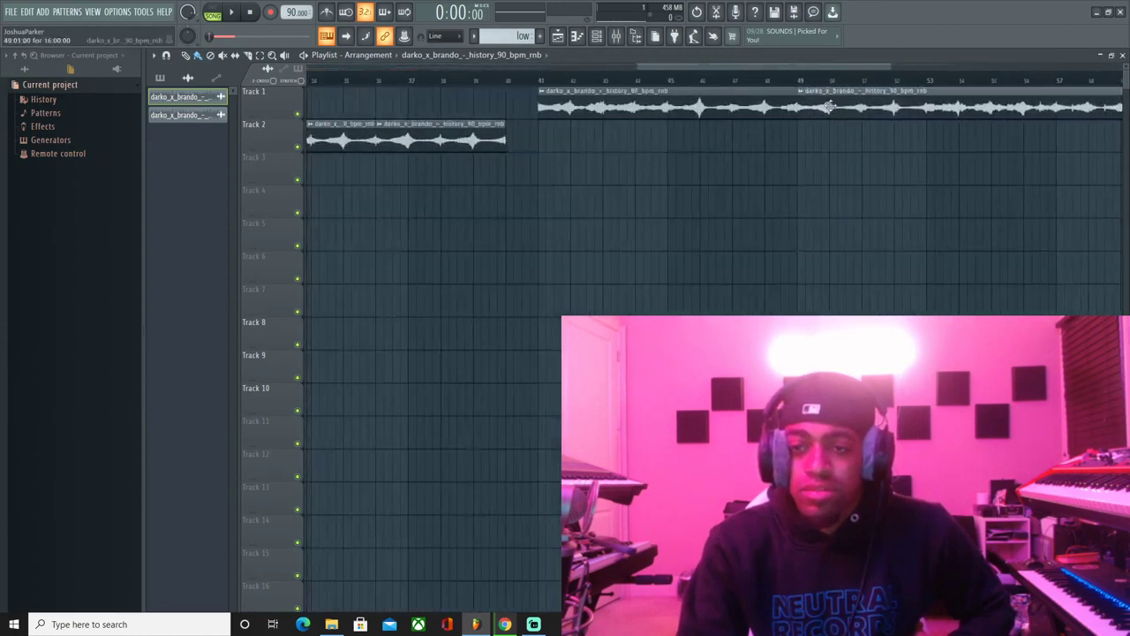
pyautogui.keyDown('ctrl'); pyautogui.scroll(-4, 831, 89); pyautogui.keyUp('ctrl')
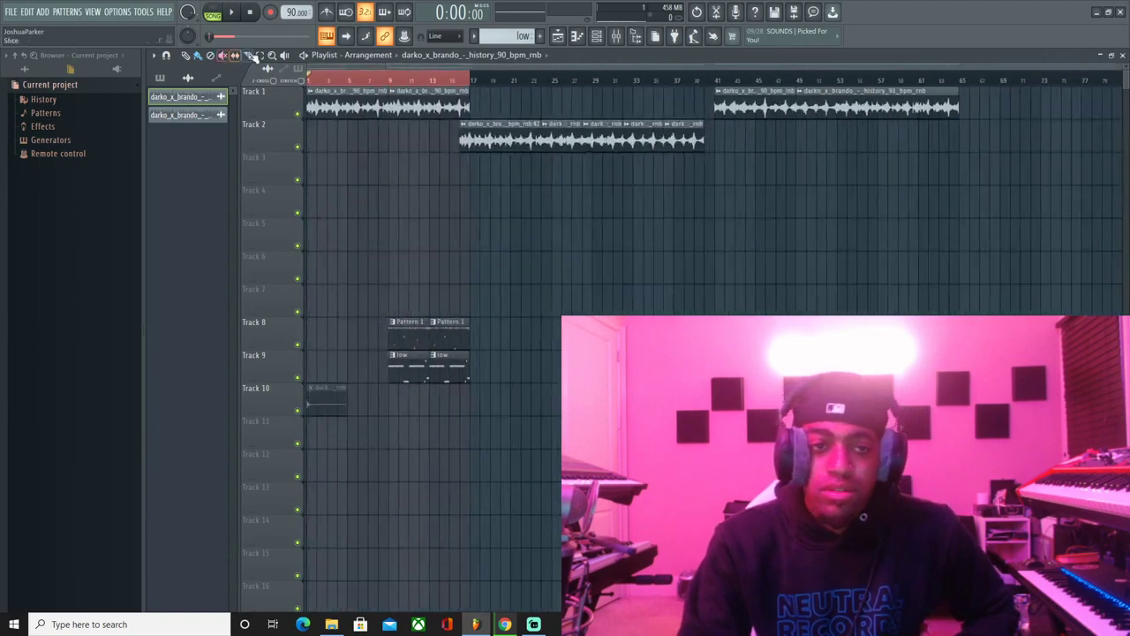
# - Move all Track 2 clips up to Track 1 and shift the last two clips back one bar to close the gap
pyautogui.moveTo(771, 134); pyautogui.dragTo(389, 166)
pyautogui.hotkey('shift', 'Up')
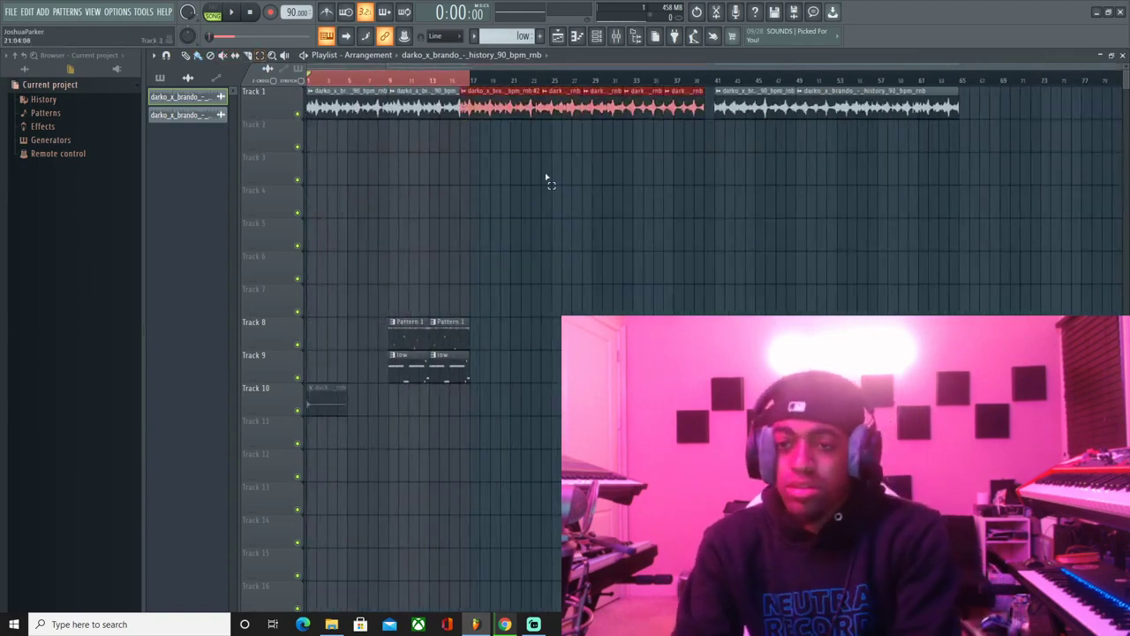
pyautogui.moveTo(995, 102); pyautogui.dragTo(716, 112)
pyautogui.hotkey('shift', 'Left')
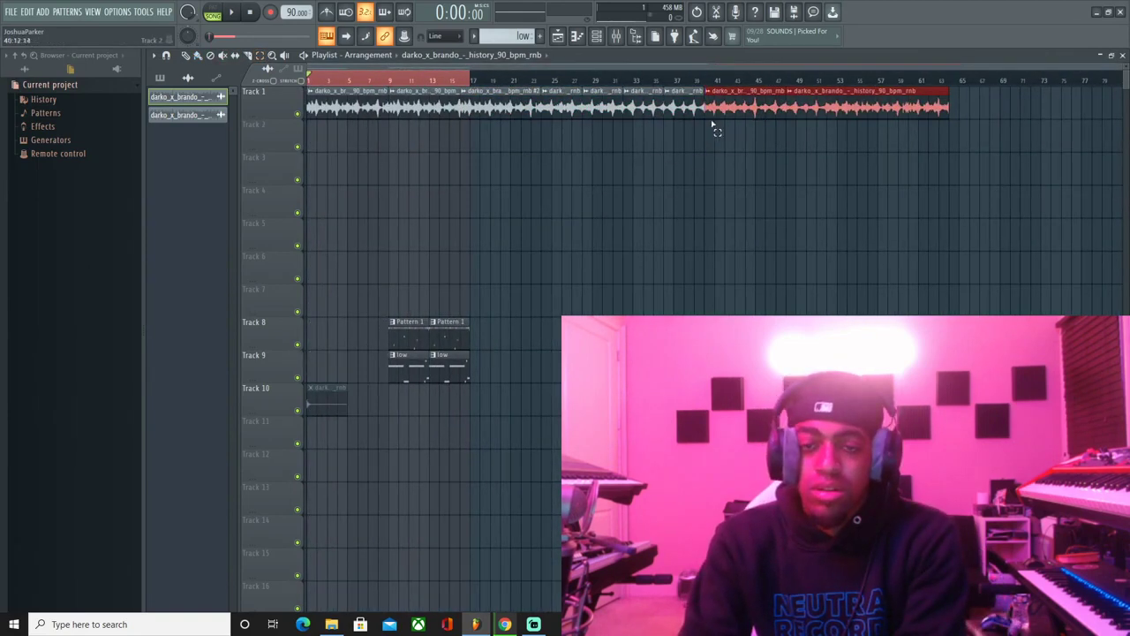
# - Solo Track 1 and consolidate its clips, and remove the resulting consolidated clip
pyautogui.moveTo(1024, 103); pyautogui.dragTo(286, 113)
pyautogui.rightClick(297, 115)
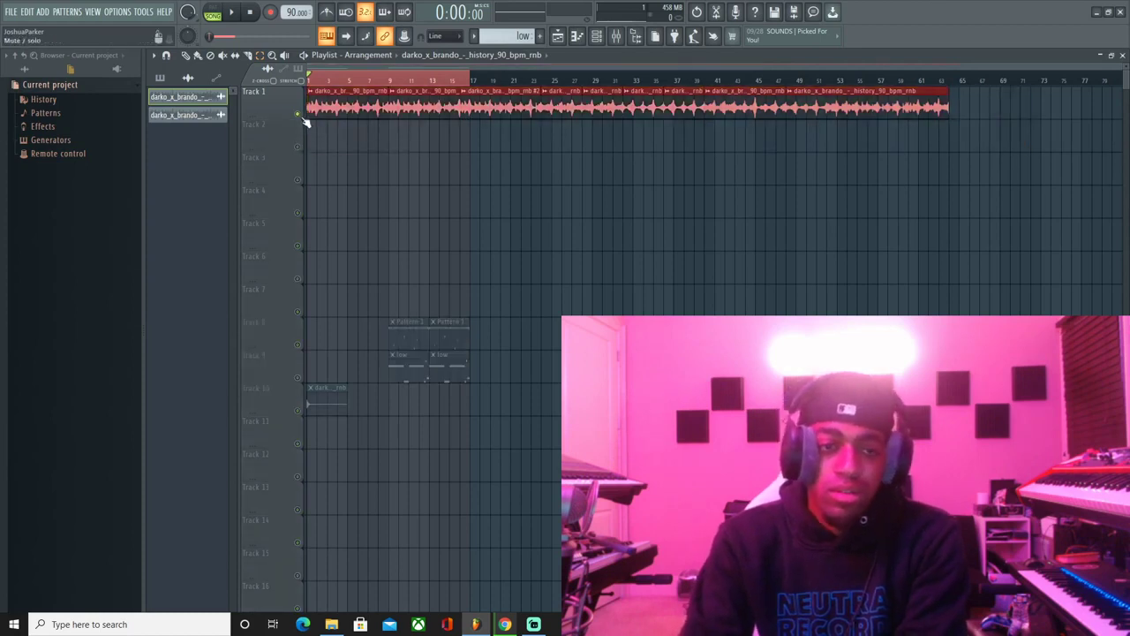
pyautogui.rightClick(276, 92)
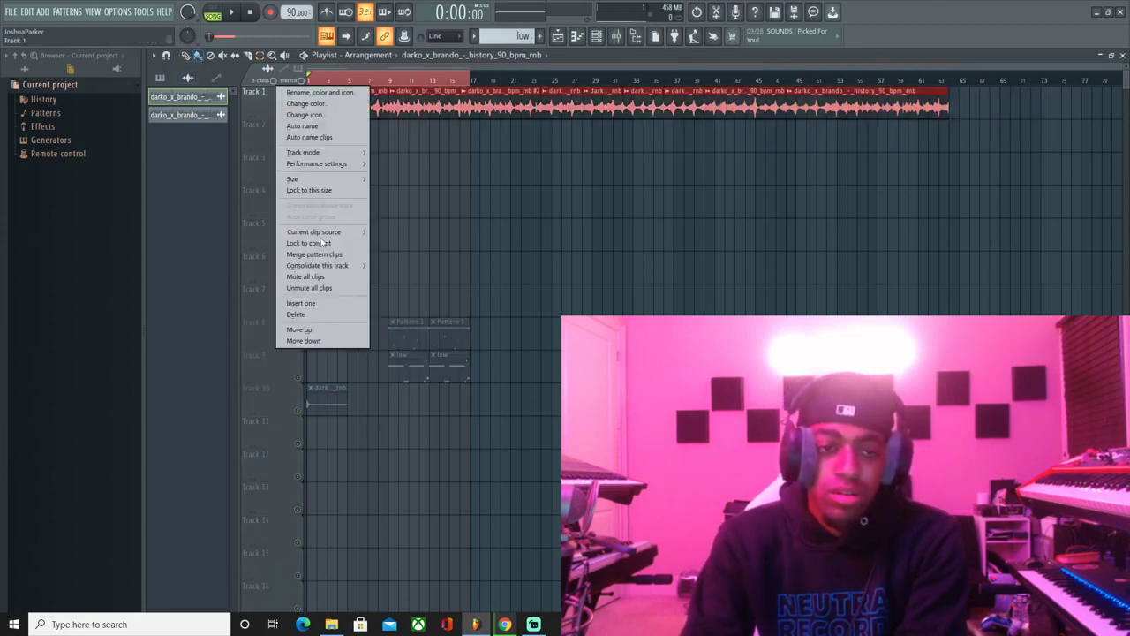
pyautogui.click(360, 267)
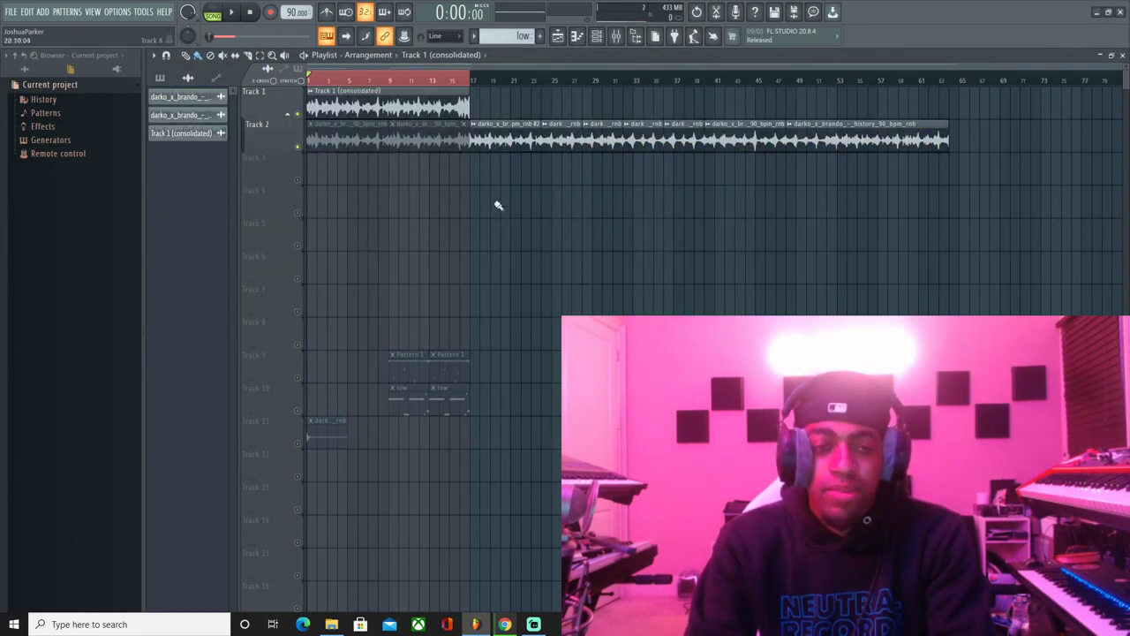
pyautogui.click(294, 115)
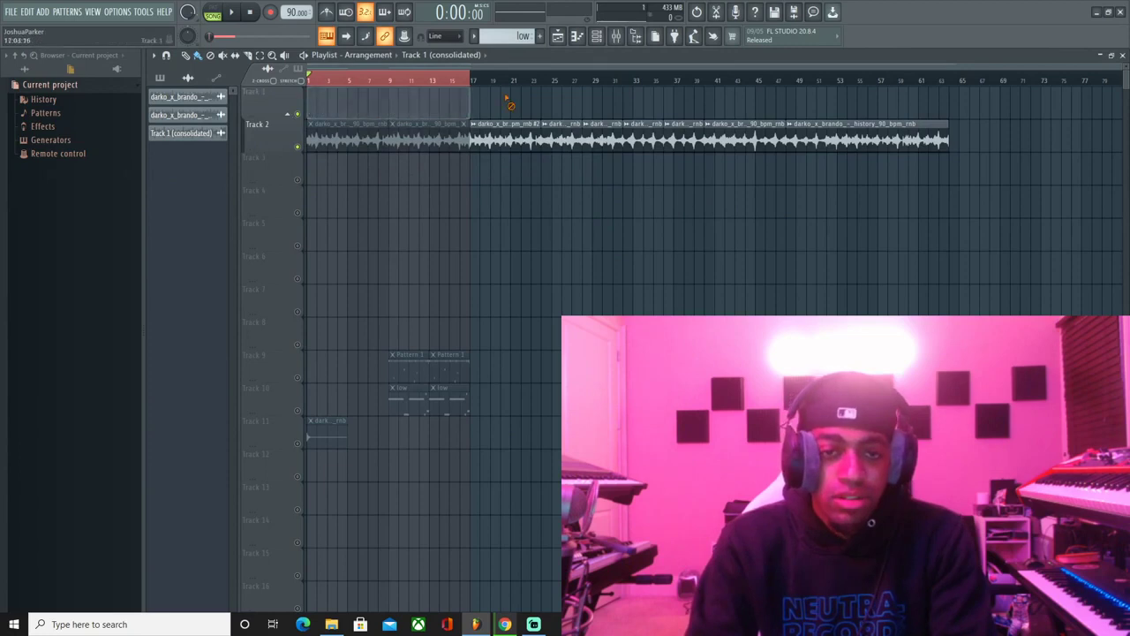
# - Unmute the muted loop clips at the start of Track 2 and consolidate the whole track
pyautogui.click(413, 87)
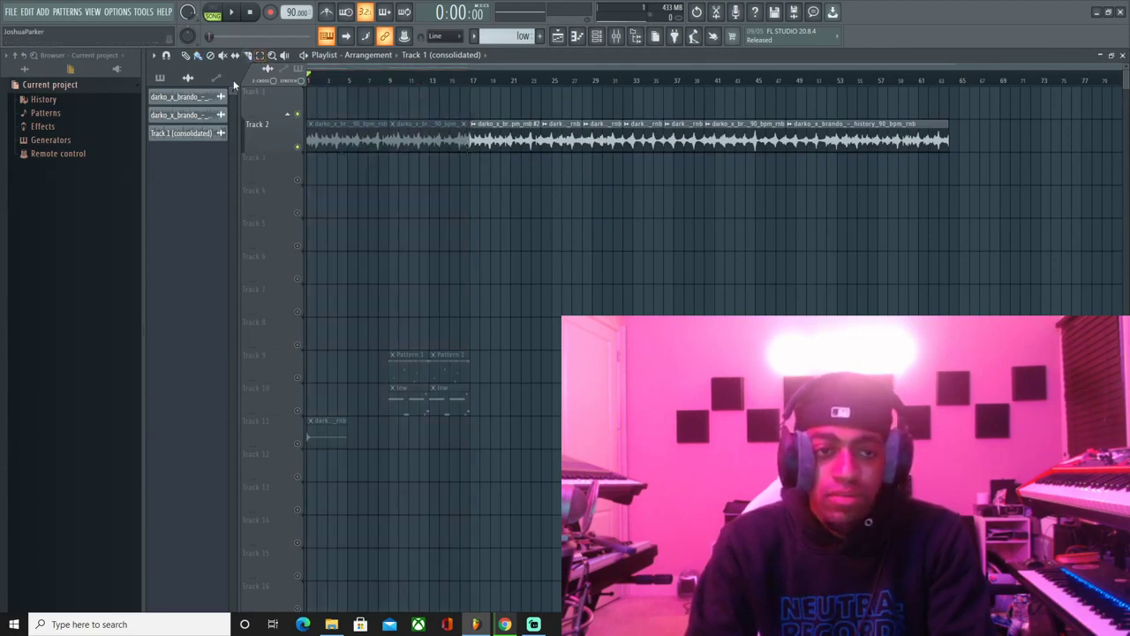
pyautogui.moveTo(349, 135); pyautogui.dragTo(488, 143)
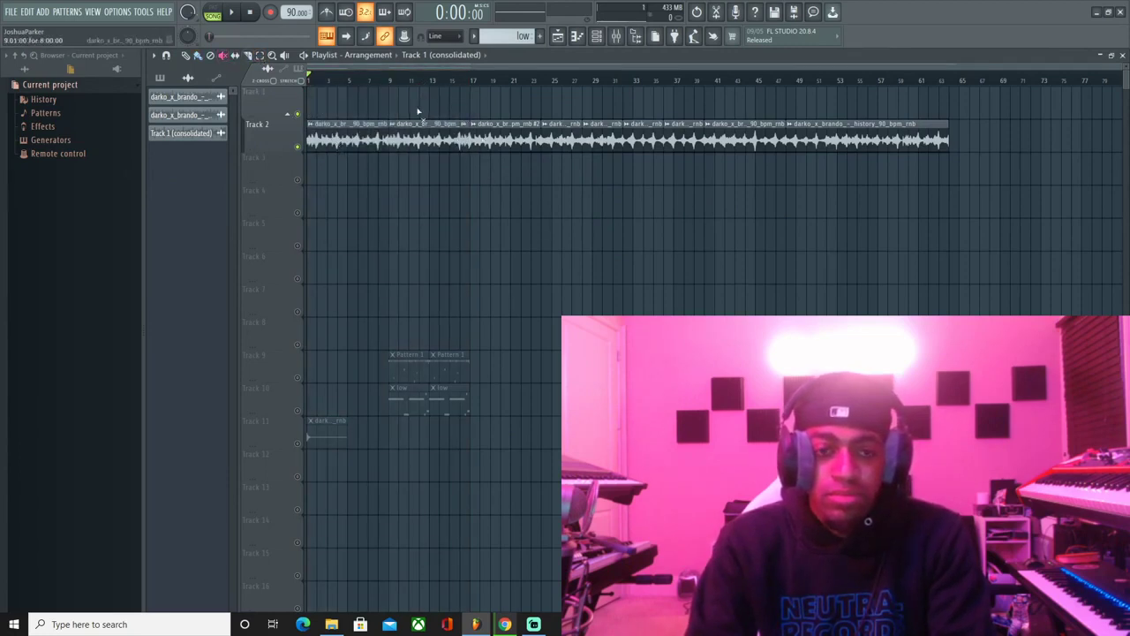
pyautogui.scroll(1, 282, 143)
pyautogui.rightClick(283, 156)
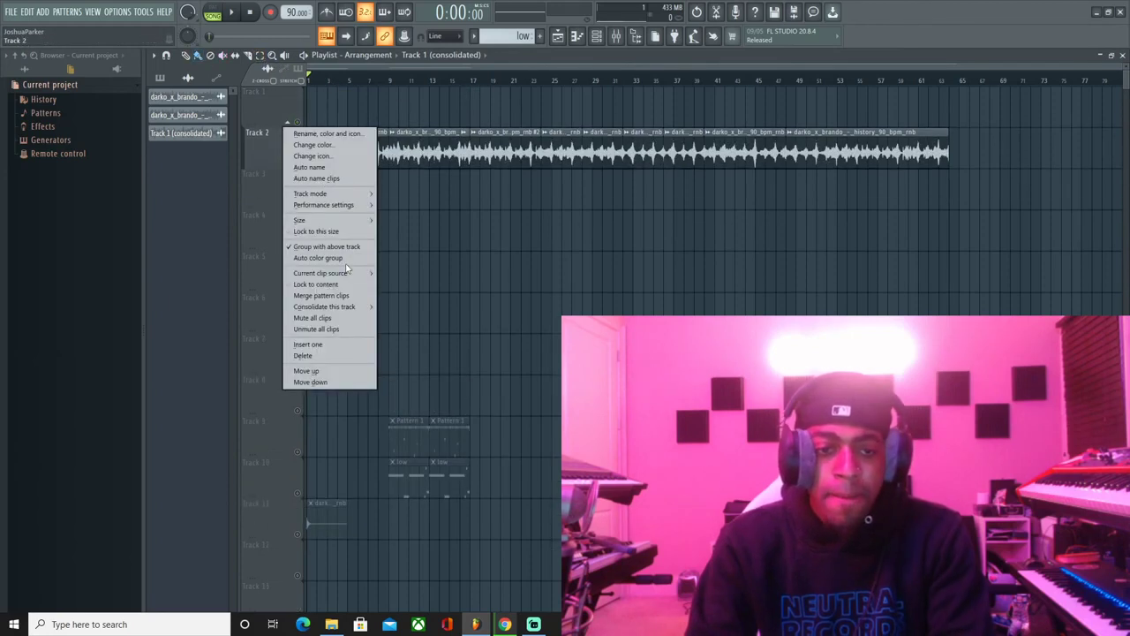
pyautogui.click(411, 306)
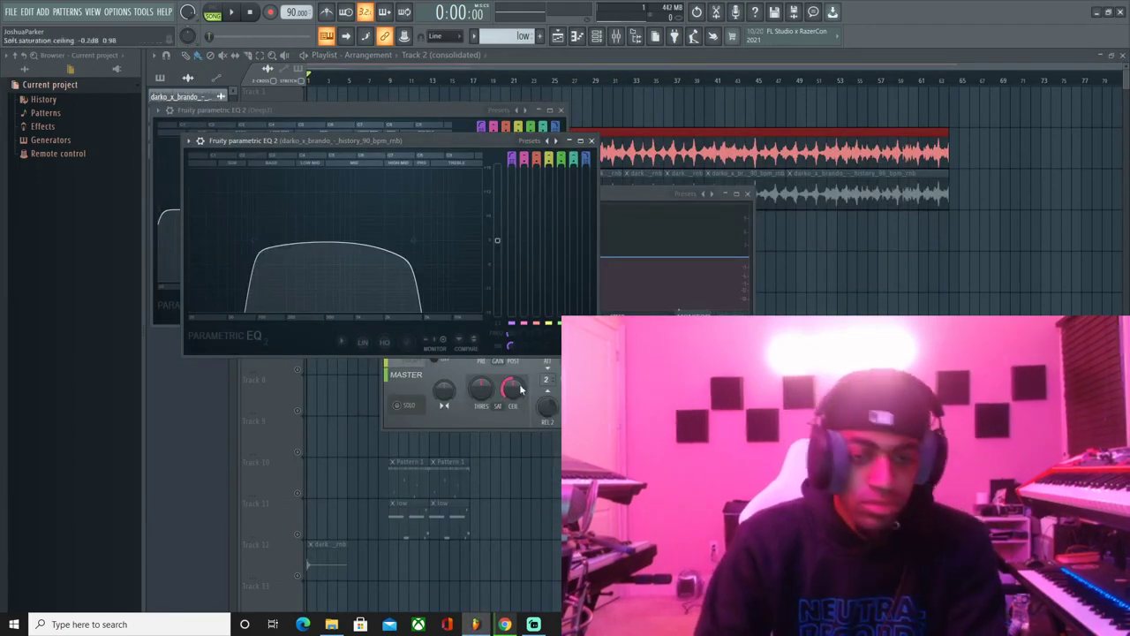
# - Replace the original loop slices with the consolidated clip placed on Track 1, and turn all playlist tracks back on
pyautogui.moveTo(345, 202); pyautogui.dragTo(895, 196)
pyautogui.moveTo(422, 152); pyautogui.dragTo(370, 81)
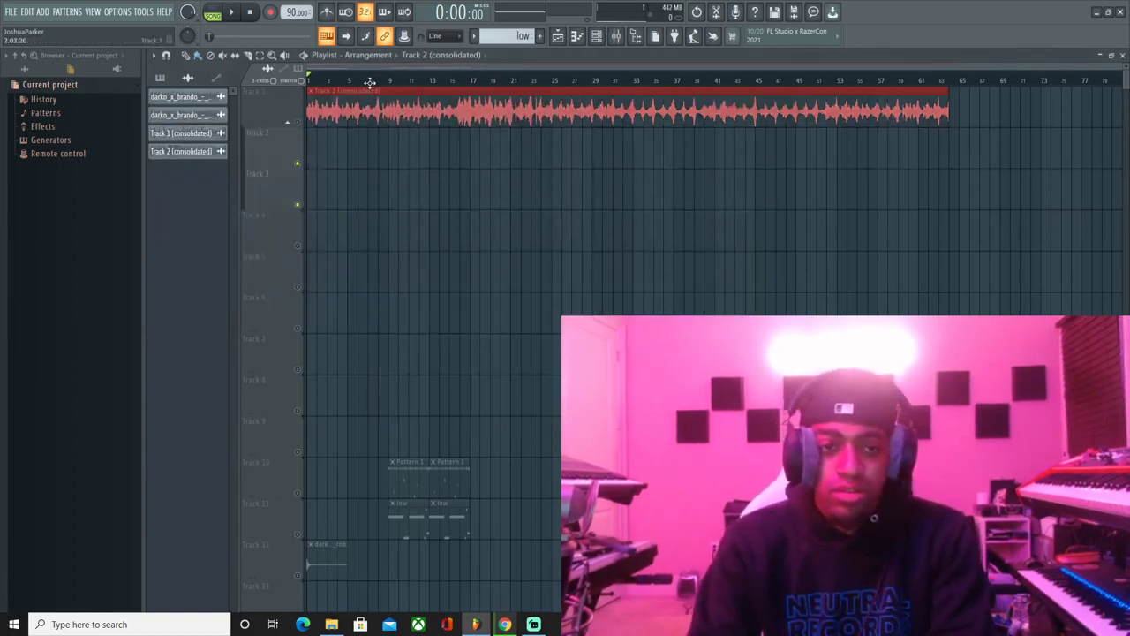
pyautogui.rightClick(301, 128)
pyautogui.click(304, 125)
# - Start playback and move the Pattern 1 and low clips together up to Tracks 3 and 4
pyautogui.click(264, 58)
pyautogui.moveTo(584, 340); pyautogui.dragTo(369, 534)
pyautogui.press('space')
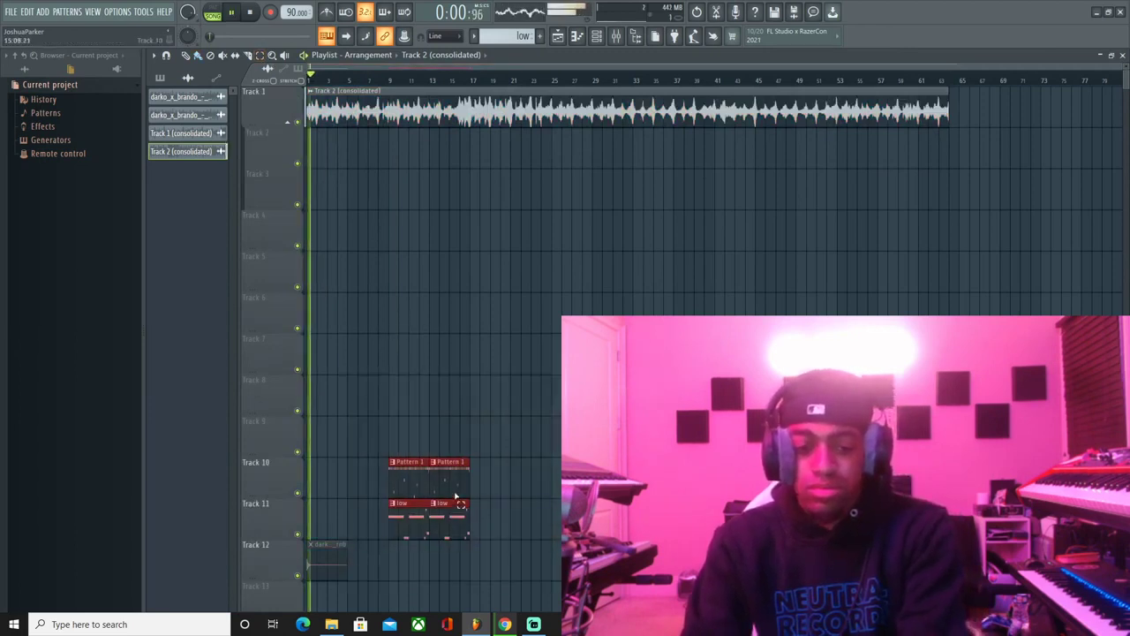
pyautogui.hotkey('shift', 'Up')
pyautogui.hotkey('shift', 'Up')
pyautogui.hotkey('shift', 'Up')
pyautogui.hotkey('shift', 'Up')
pyautogui.hotkey('shift', 'Up')
pyautogui.hotkey('shift', 'Up')
pyautogui.hotkey('shift', 'Up')
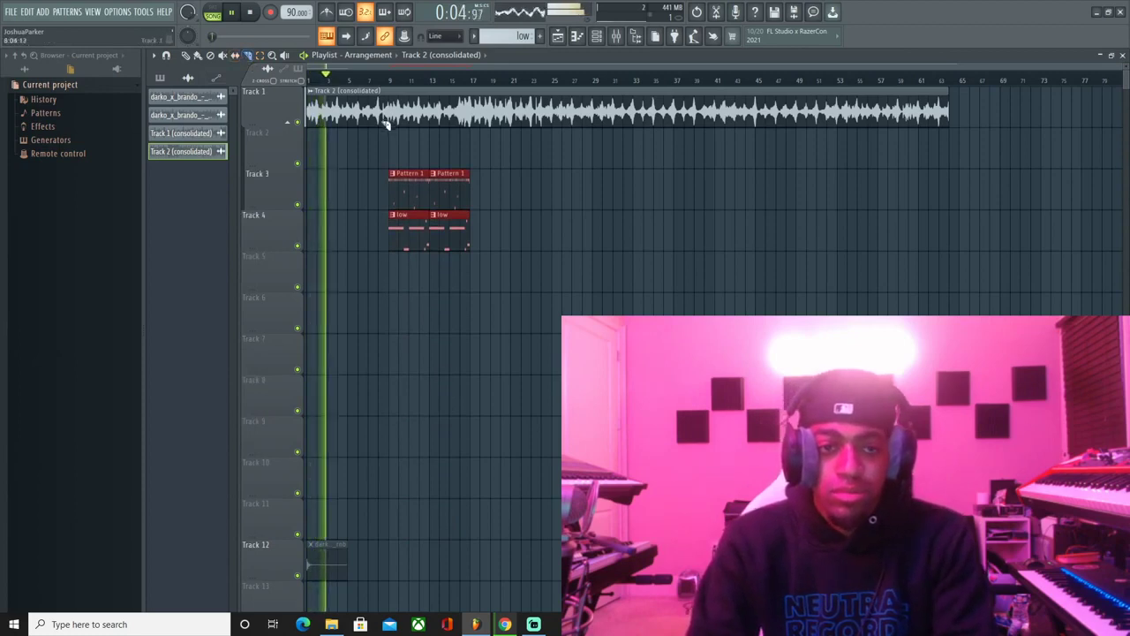
# - Slice the Track 2 (consolidated) audio clip on Track 1 at bars 9 and 17
pyautogui.moveTo(404, 77); pyautogui.dragTo(409, 83)
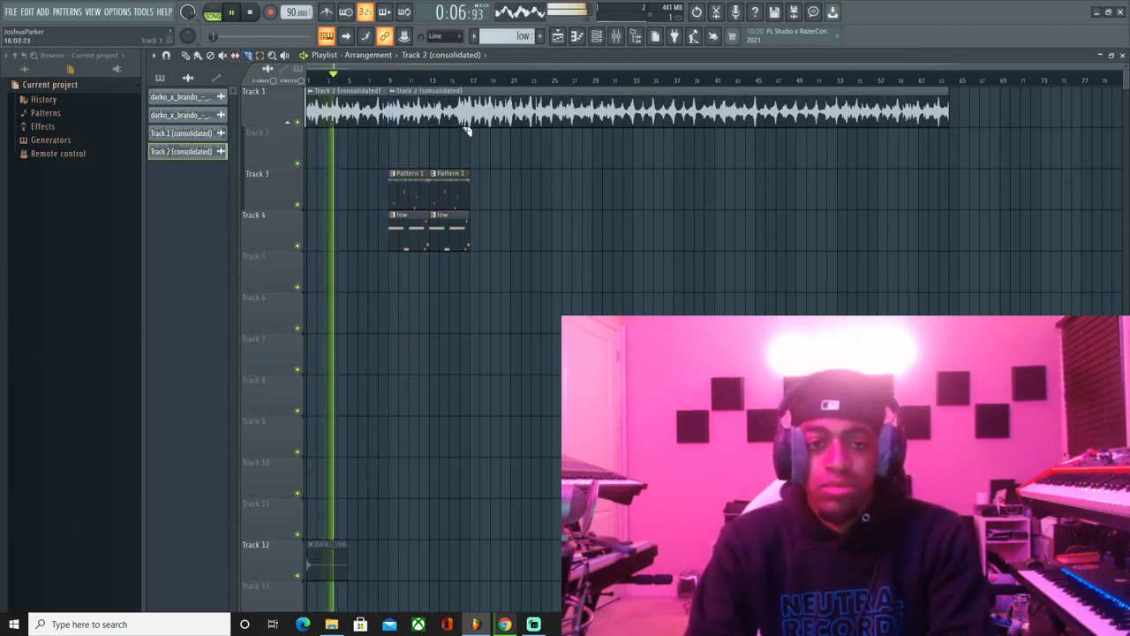
pyautogui.moveTo(469, 131); pyautogui.dragTo(469, 83)
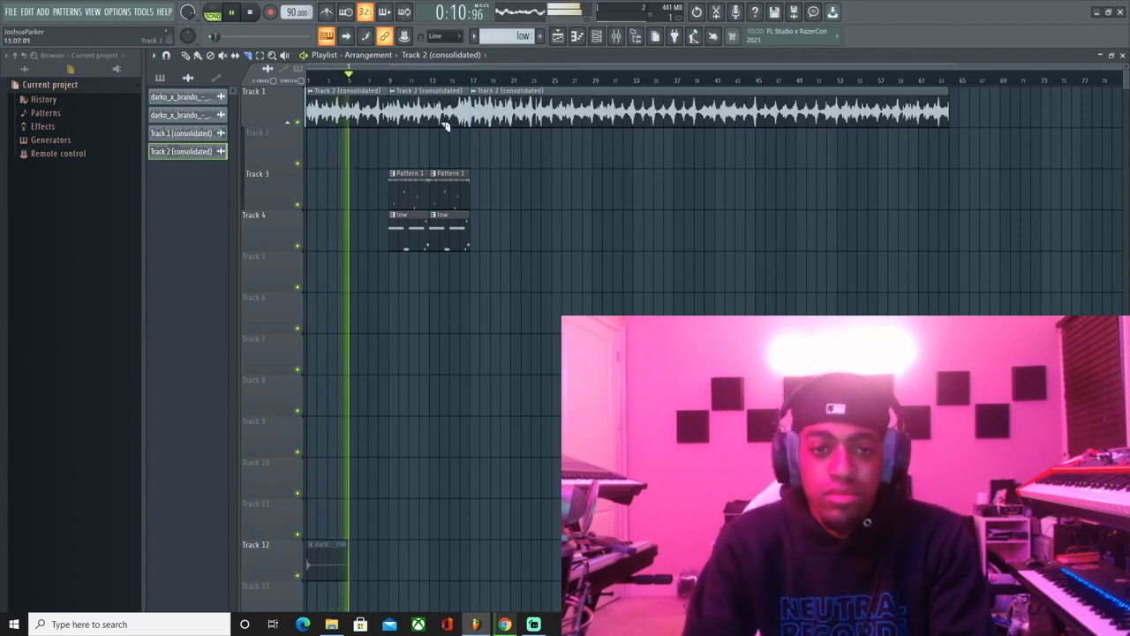
# - Inspect the parametric EQ on the sample's mixer insert 8 and lower that insert's fader during playback
pyautogui.doubleClick(446, 124)
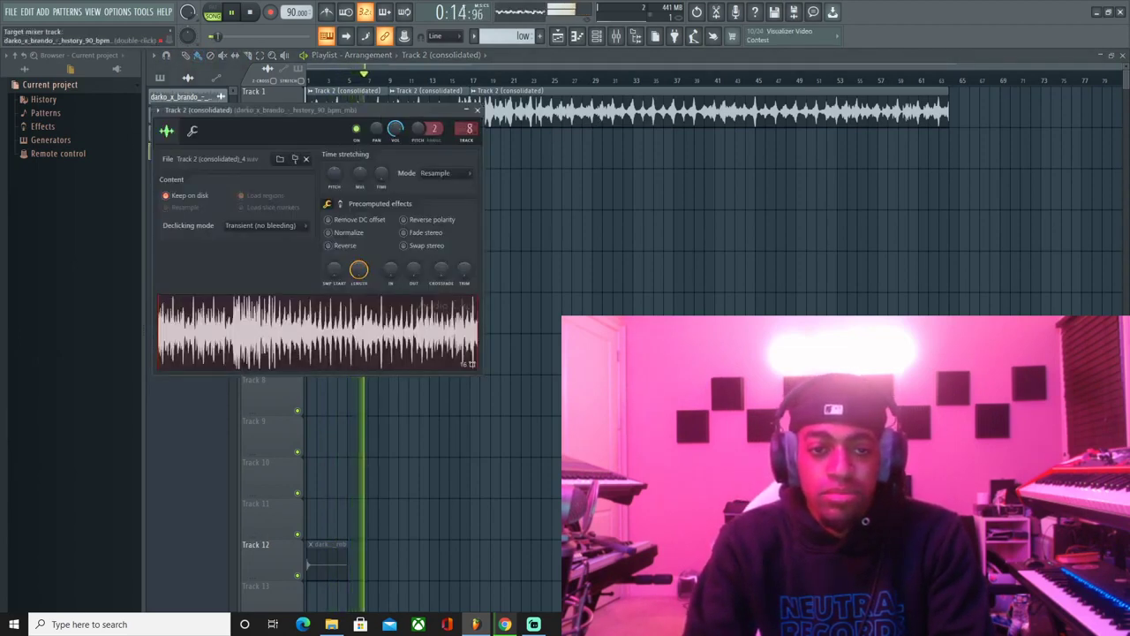
pyautogui.press('space')
pyautogui.press('space')
pyautogui.click(623, 38)
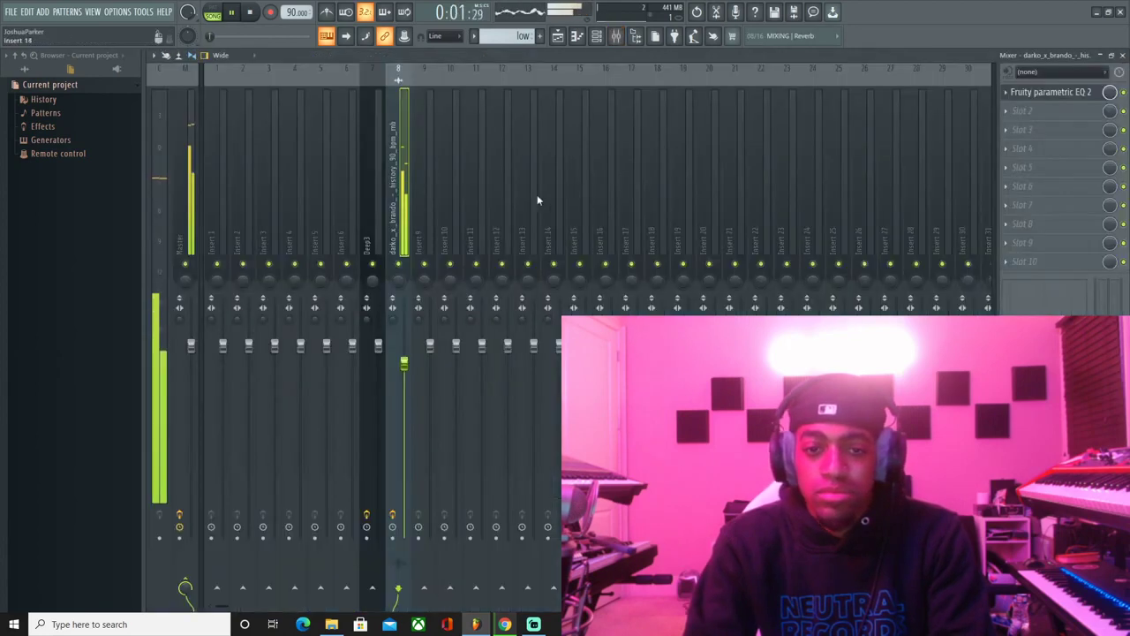
pyautogui.click(1079, 92)
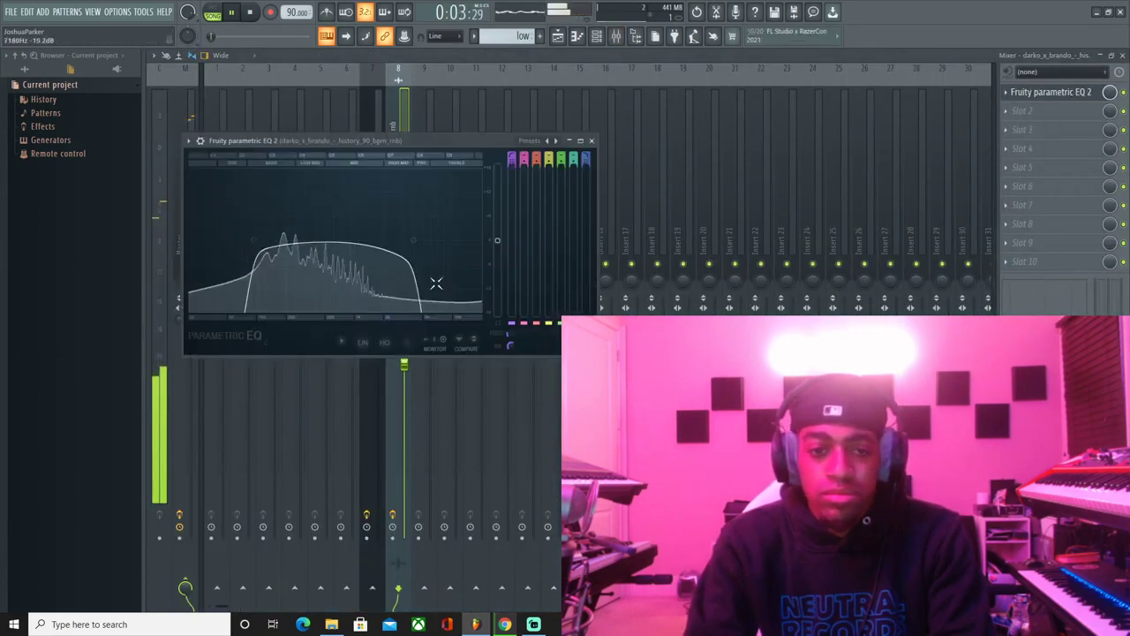
pyautogui.moveTo(404, 364); pyautogui.dragTo(404, 379)
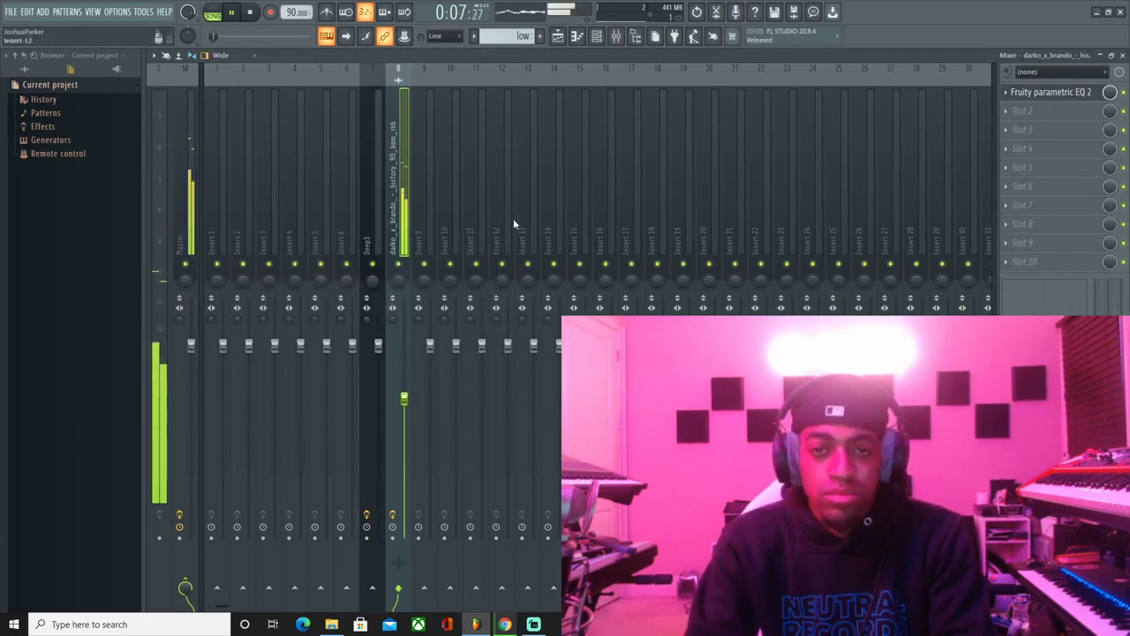
pyautogui.click(561, 36)
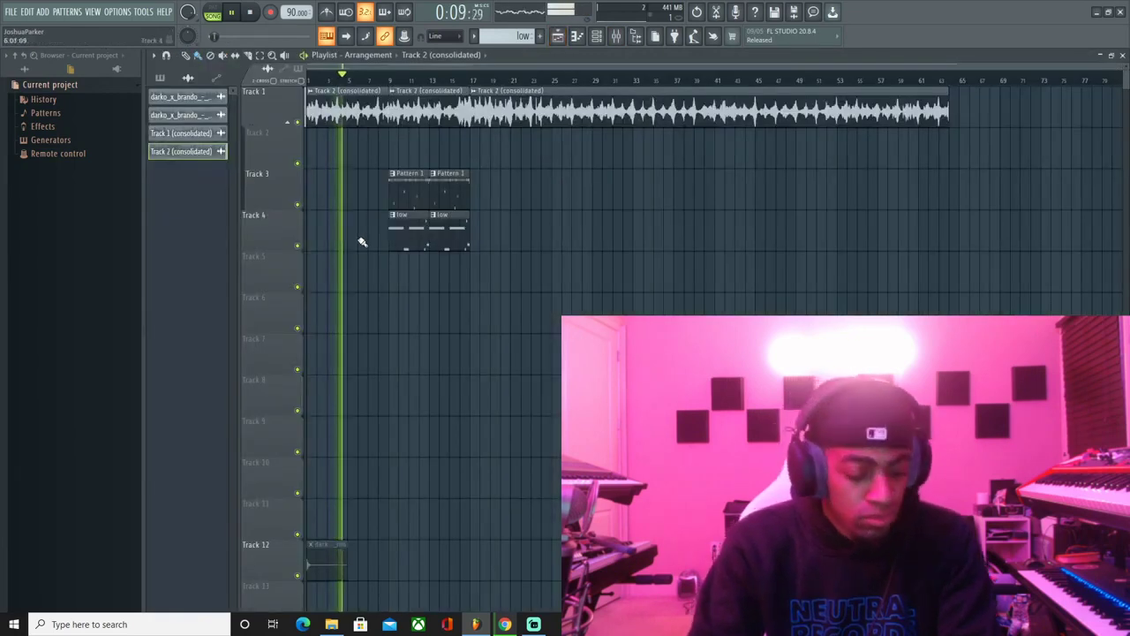
# - Switch to Streamlabs OBS to read the stream chat, and return to FL Studio
pyautogui.click(535, 624)
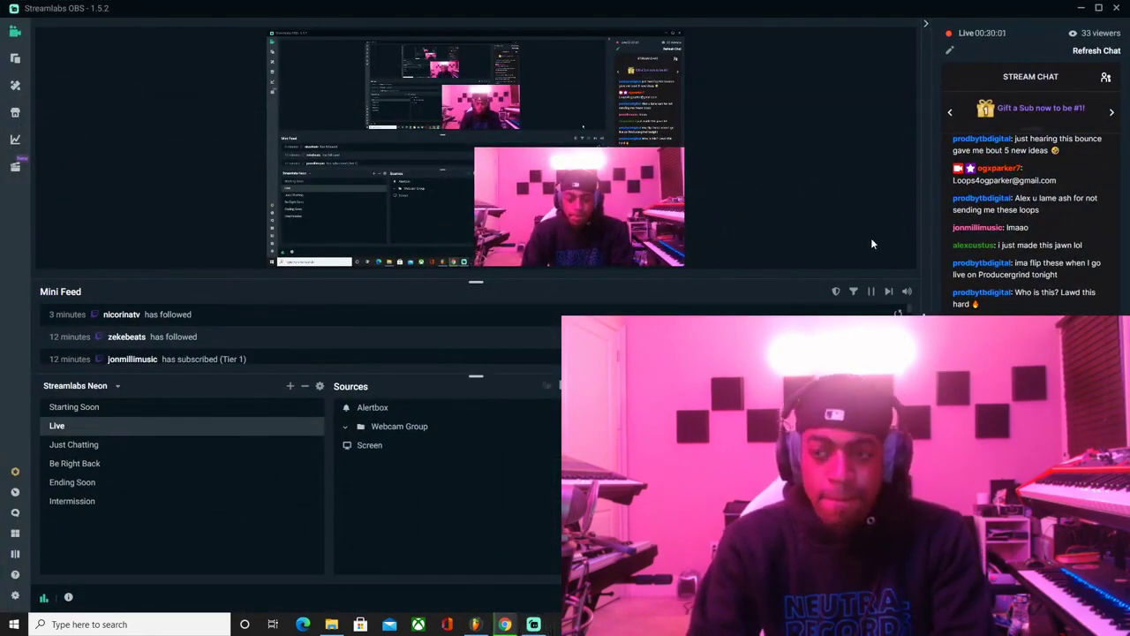
pyautogui.click(1081, 8)
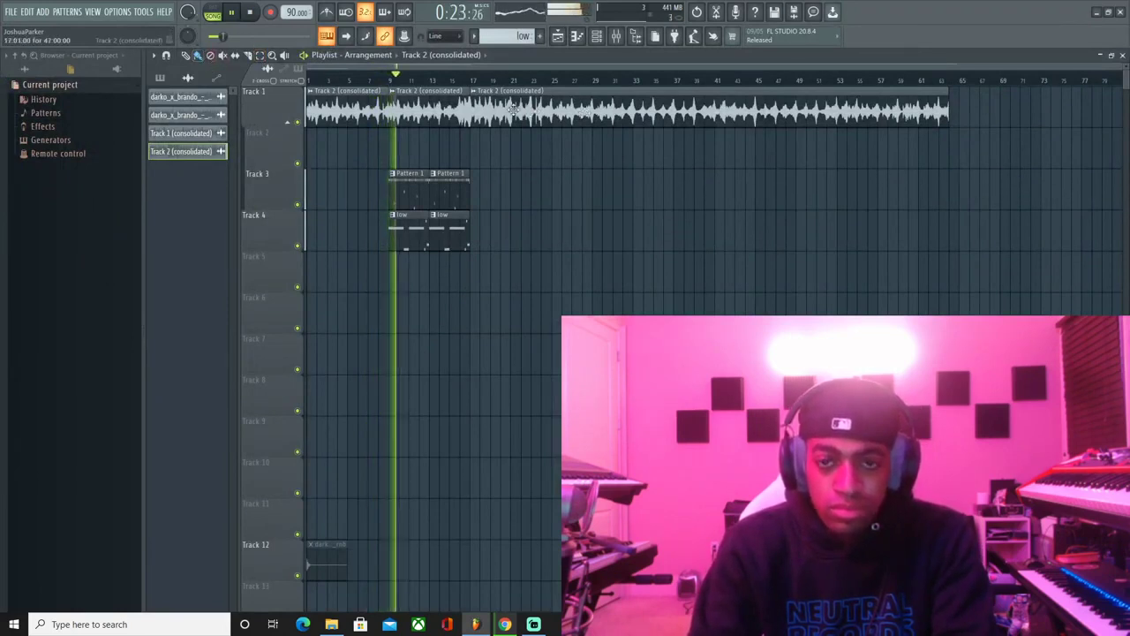
# - Move the last audio section from bar 17 to bar 25 and duplicate the bar 9–17 audio and pattern clips into the gap
pyautogui.moveTo(507, 108); pyautogui.dragTo(587, 108)
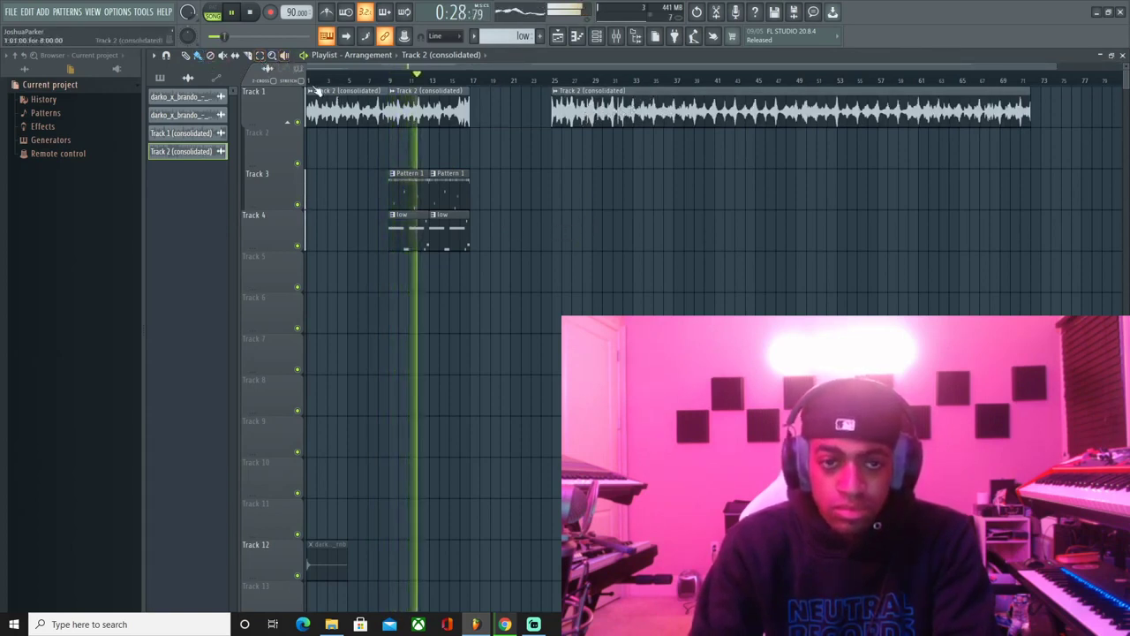
pyautogui.click(262, 56)
pyautogui.moveTo(514, 116); pyautogui.dragTo(402, 263)
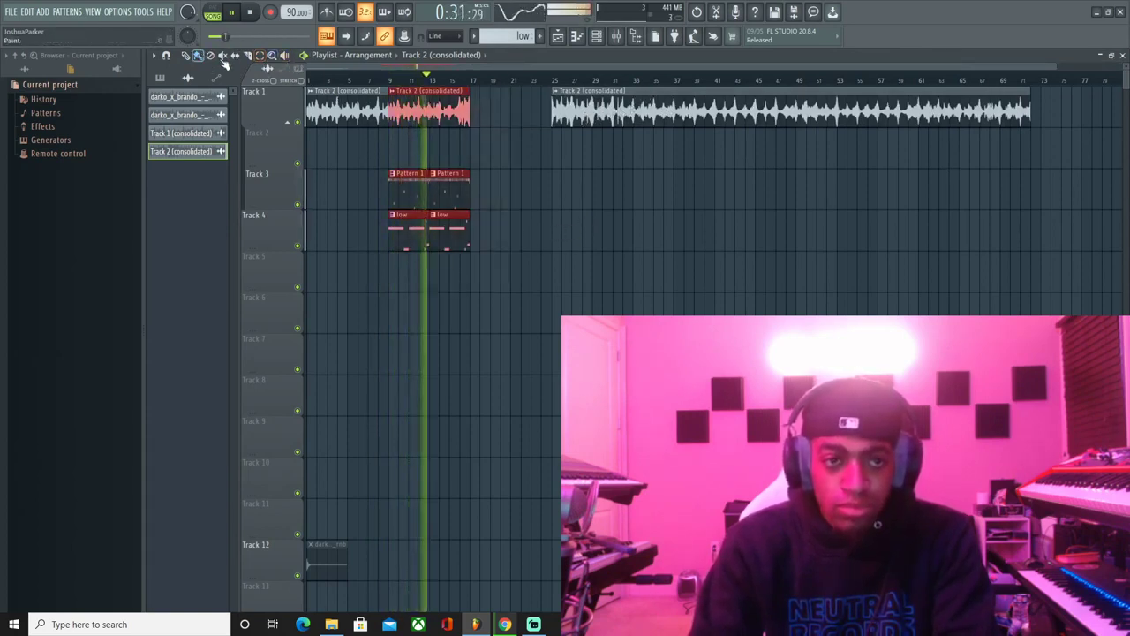
pyautogui.hotkey('ctrl', 'b')
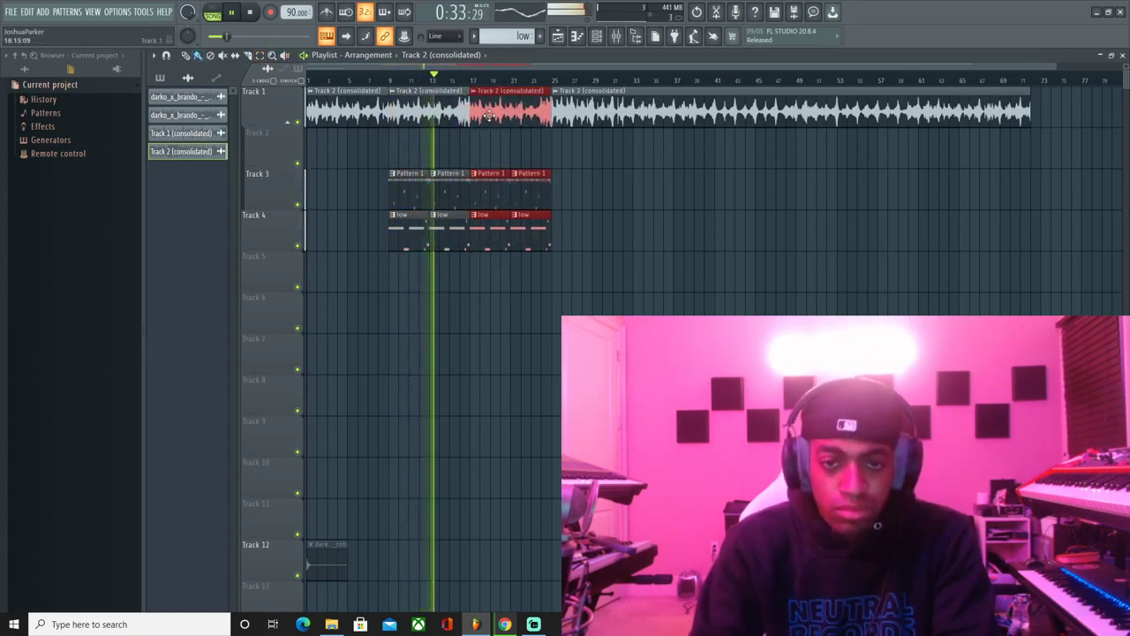
# - Place a copy of the eight-bar audio slice on Track 2 at bar 17 and make it unique
pyautogui.click(532, 150)
pyautogui.click(498, 164)
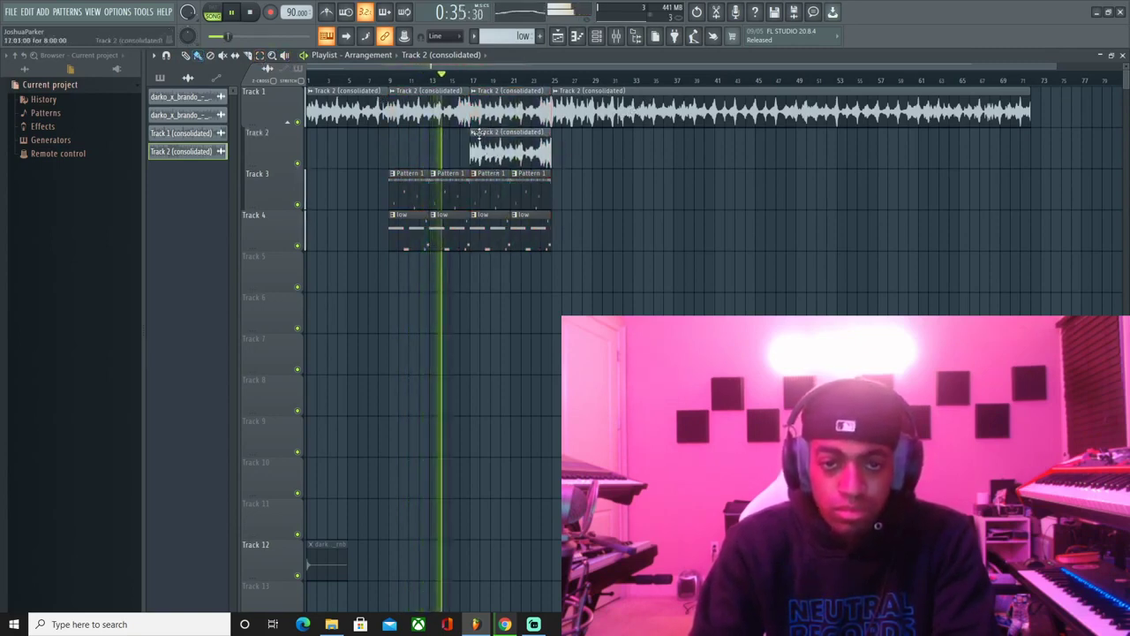
pyautogui.click(474, 131)
pyautogui.click(513, 219)
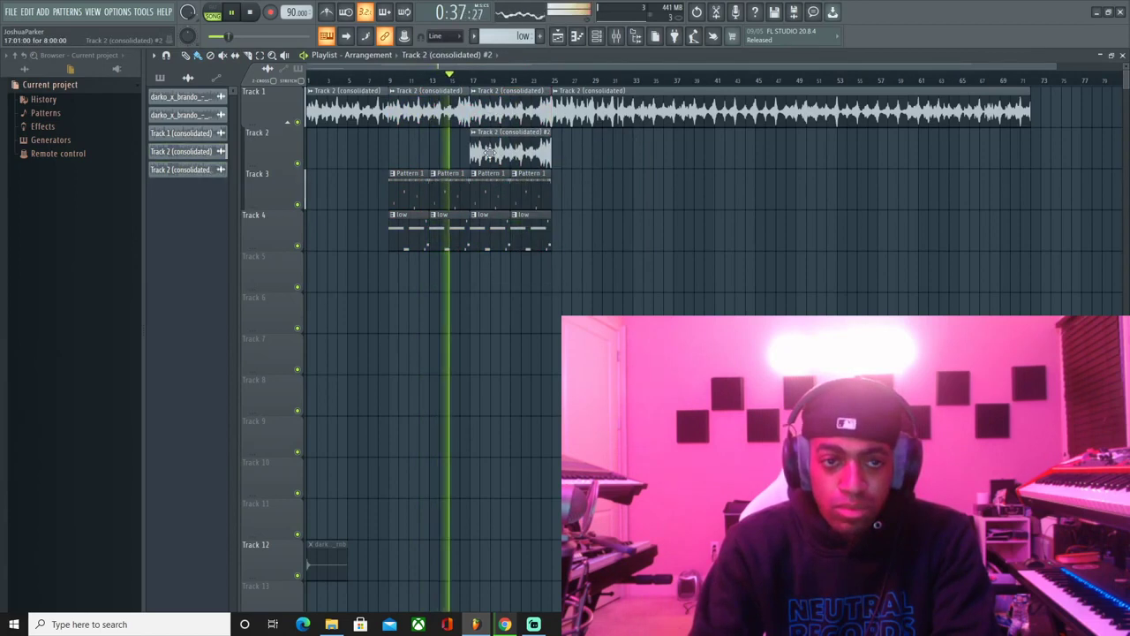
# - Raise the unique clip's pitch with the time-stretching mode at Auto, and lower its channel volume
pyautogui.doubleClick(488, 152)
pyautogui.moveTo(350, 188); pyautogui.dragTo(349, 141)
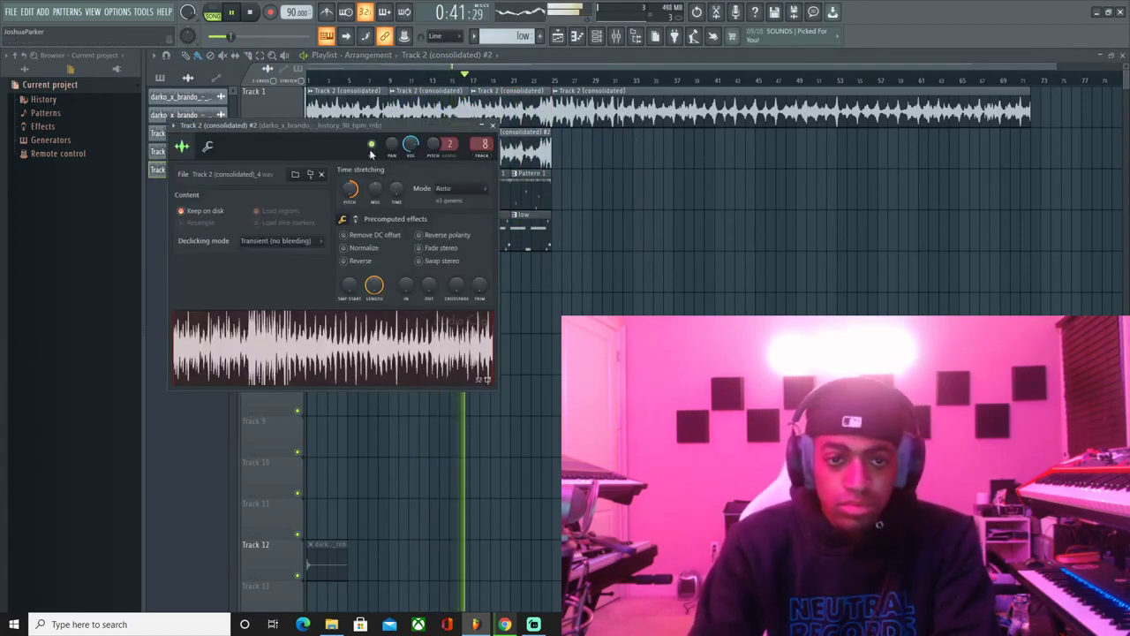
pyautogui.moveTo(418, 144); pyautogui.dragTo(418, 172)
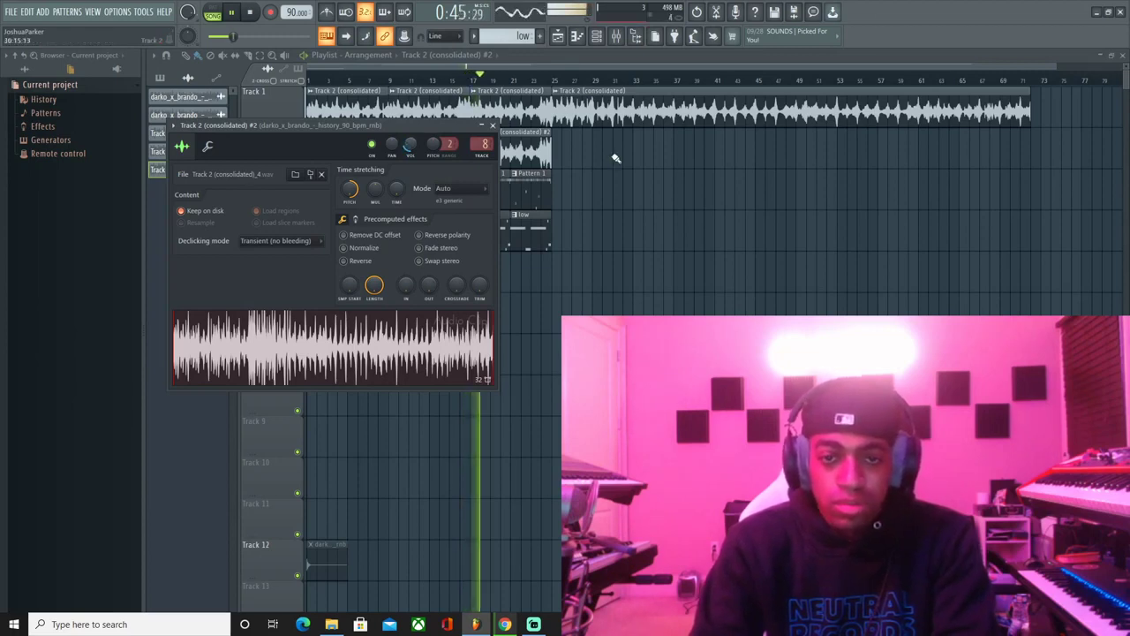
pyautogui.click(493, 125)
# - Solo playlist Track 2 and route its unique audio clip to mixer insert 14
pyautogui.rightClick(299, 163)
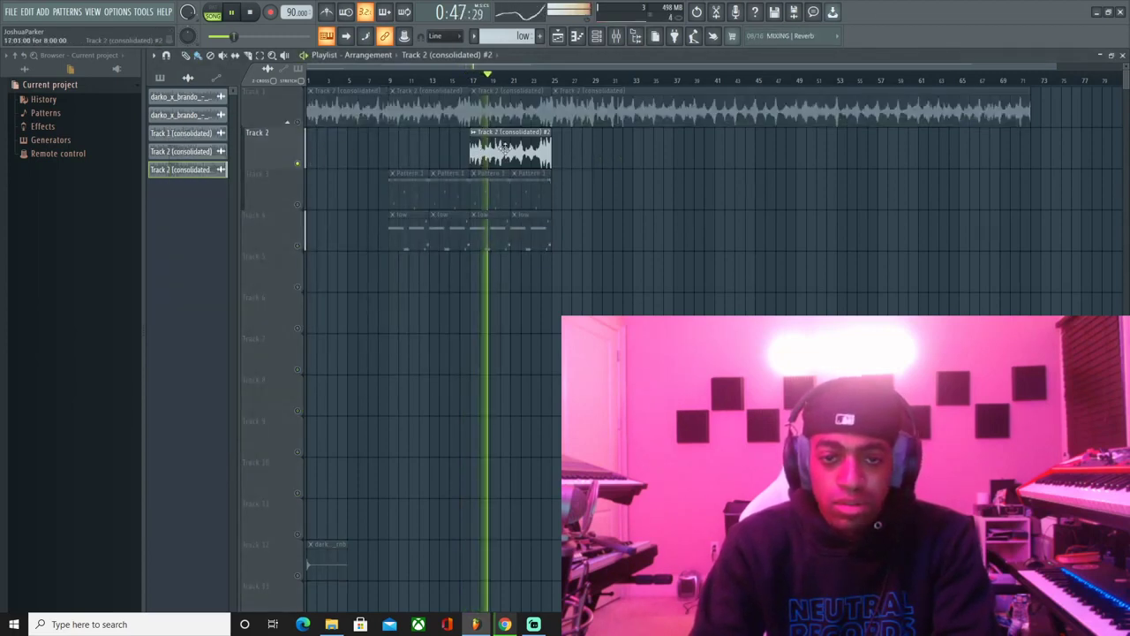
pyautogui.doubleClick(524, 148)
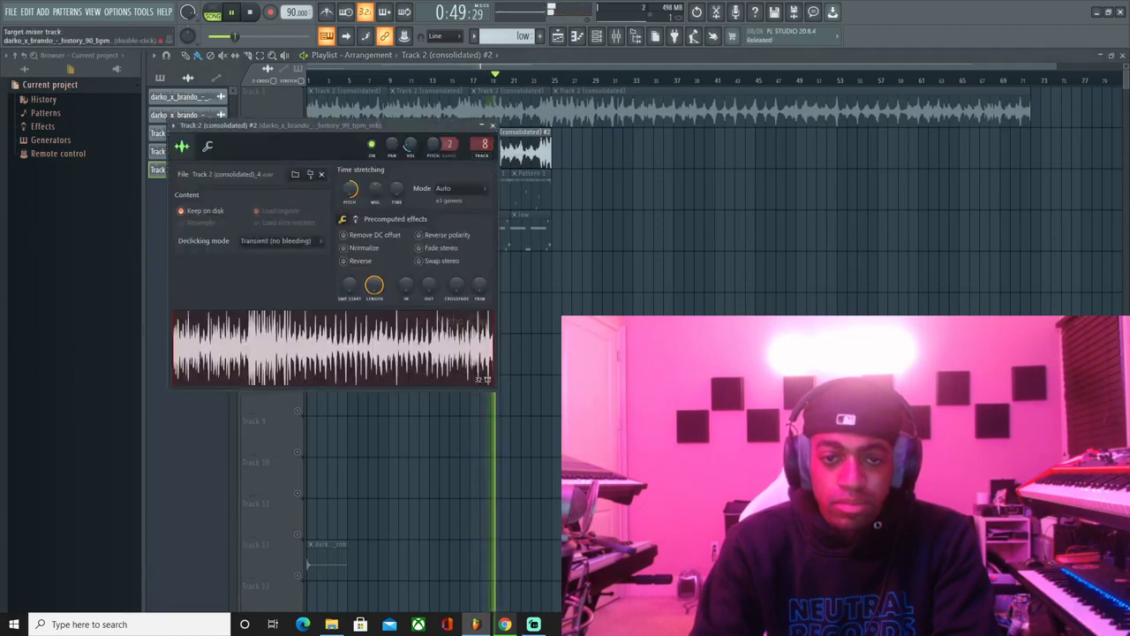
pyautogui.moveTo(481, 144); pyautogui.dragTo(481, 127)
pyautogui.doubleClick(479, 144)
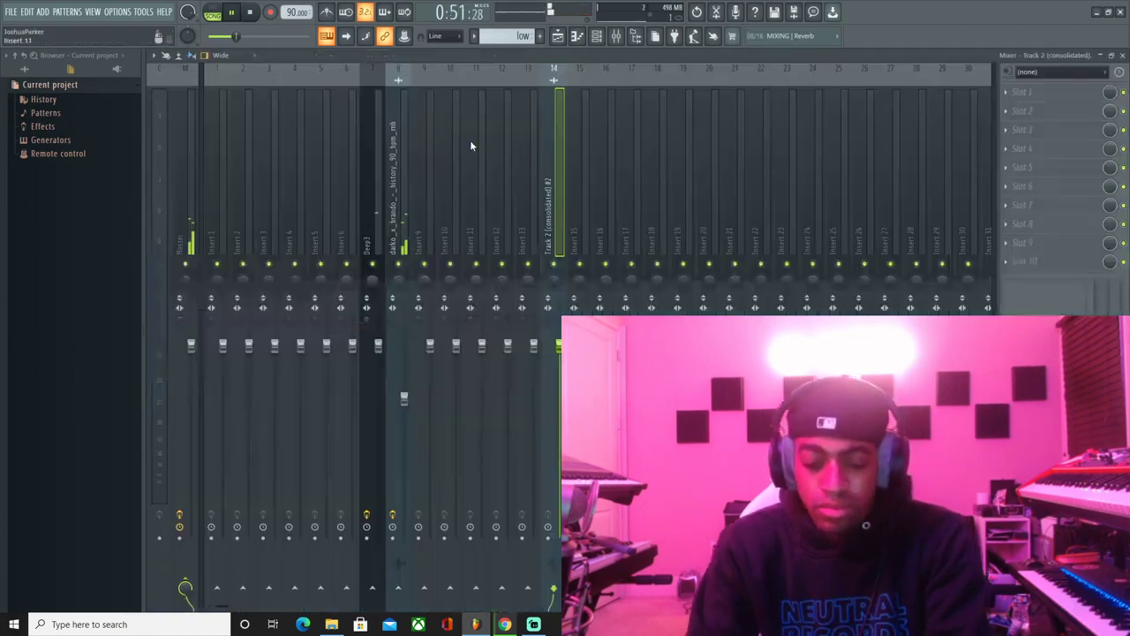
pyautogui.click(557, 37)
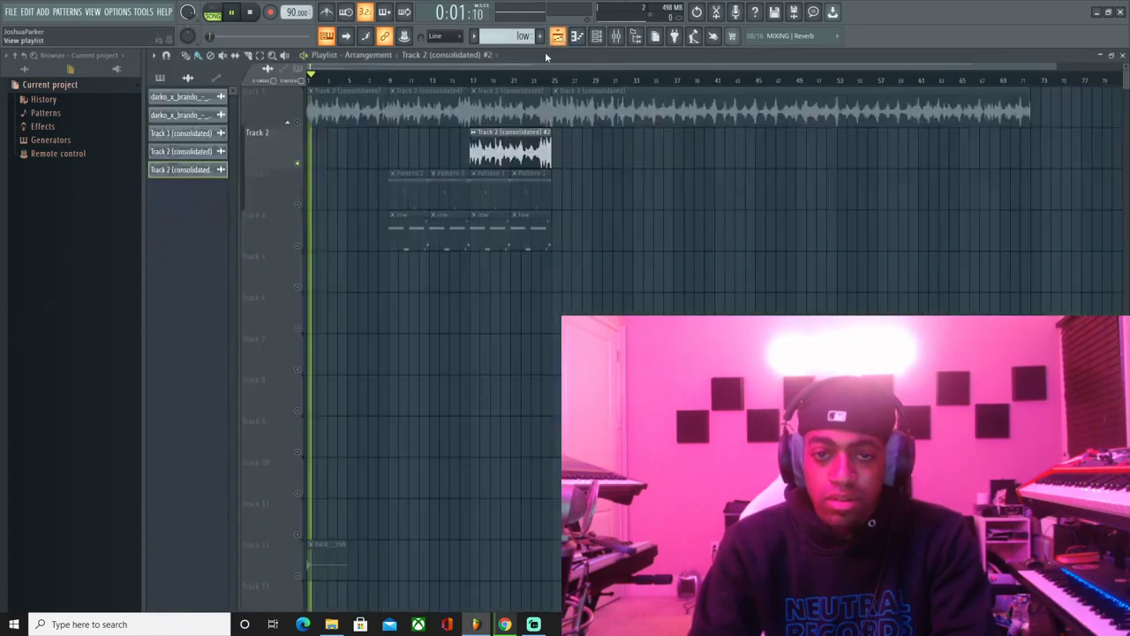
# - Play the section from bar 17 and add ValhallaVintageVerb to mixer insert 14 with the mix at 17.6 %
pyautogui.click(464, 80)
pyautogui.doubleClick(522, 158)
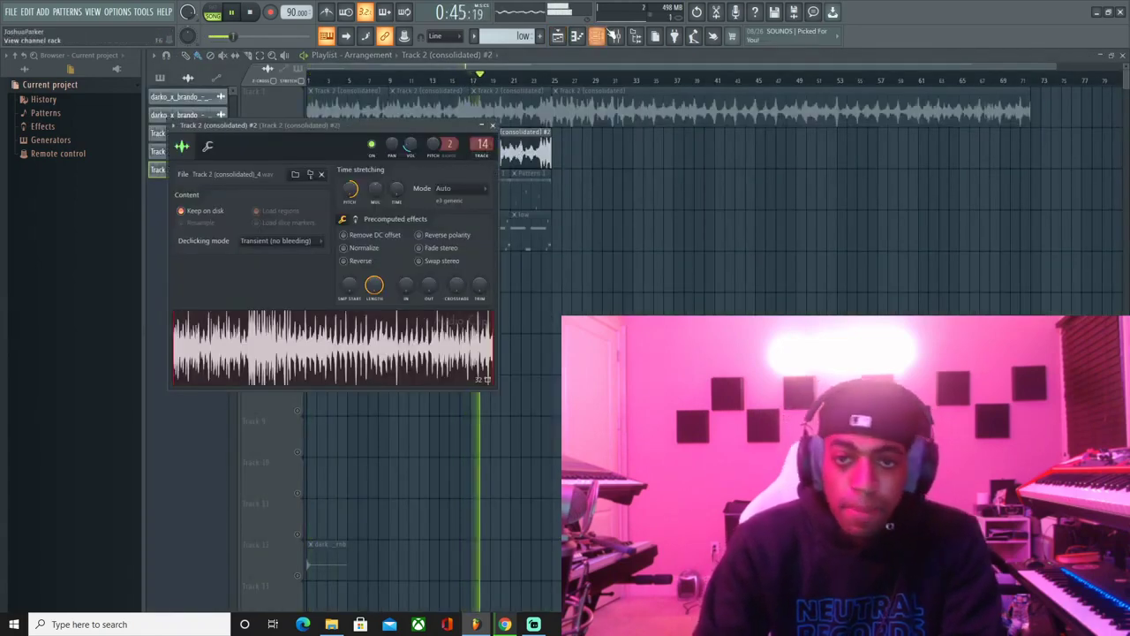
pyautogui.click(615, 35)
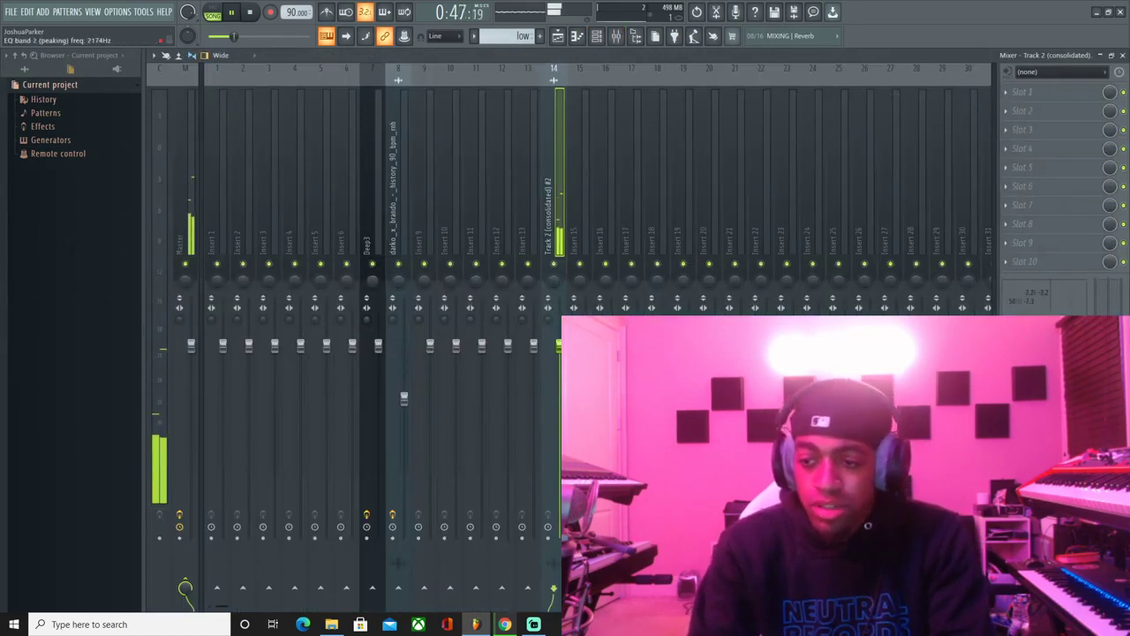
pyautogui.click(1020, 91)
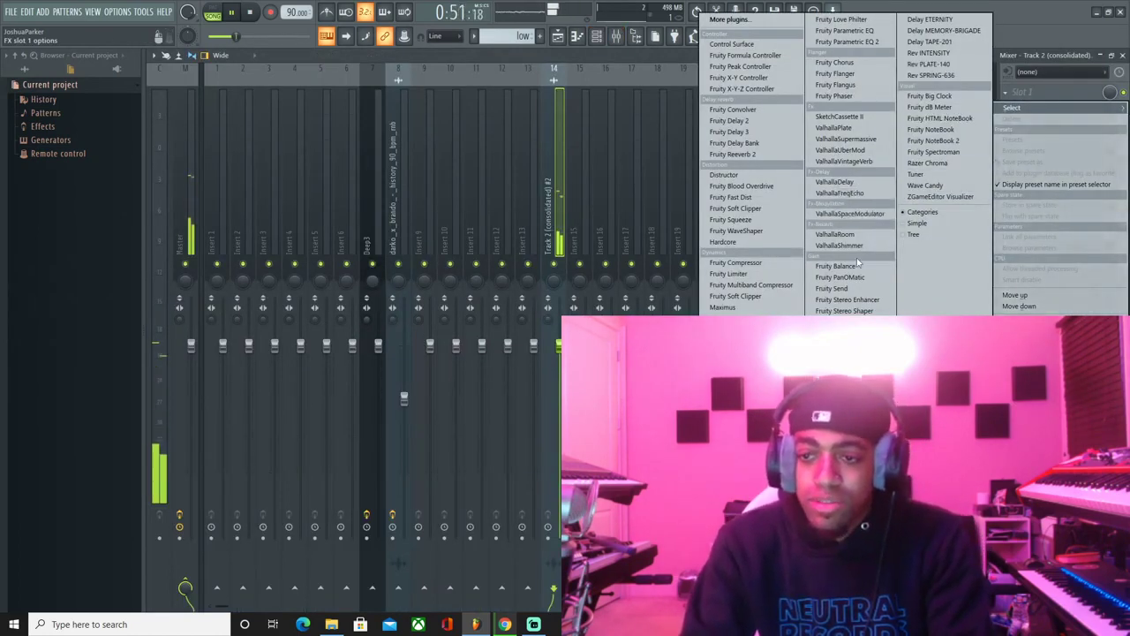
pyautogui.click(845, 161)
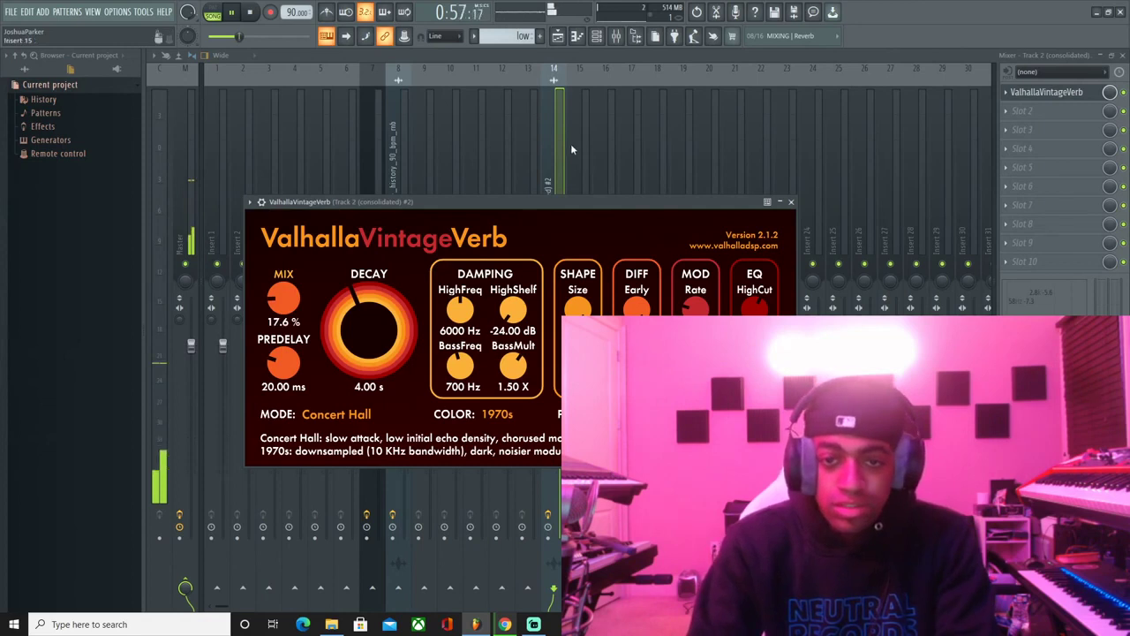
pyautogui.click(556, 166)
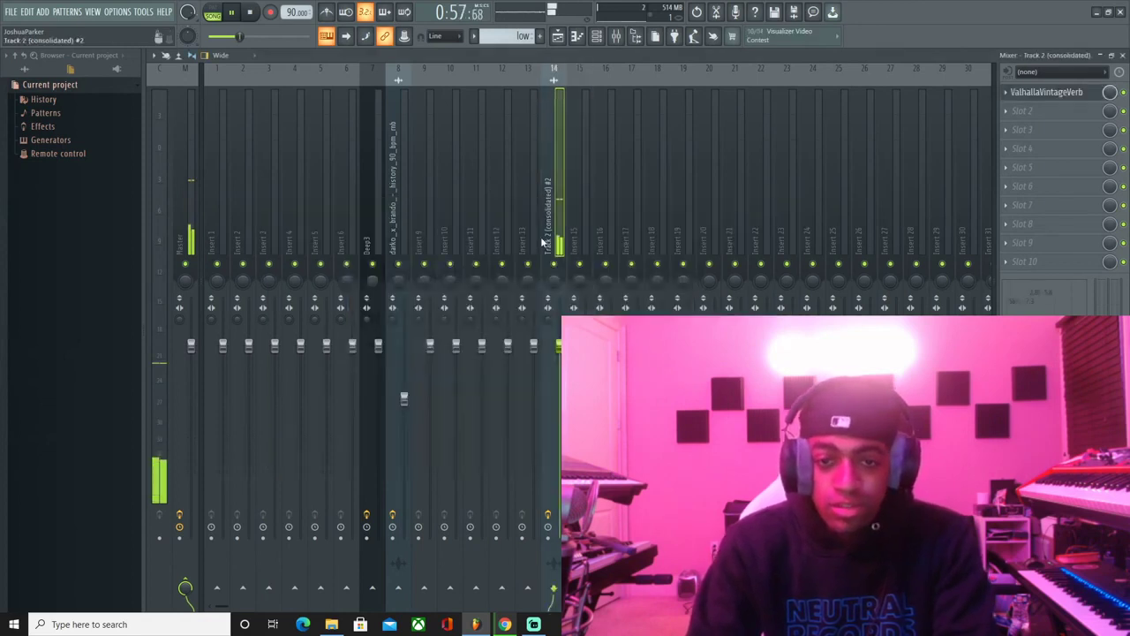
# - Add Fruity parametric EQ 2 to insert 14's second slot, load the 20Hz - 18kHz cut preset and lower its high cut
pyautogui.click(1029, 112)
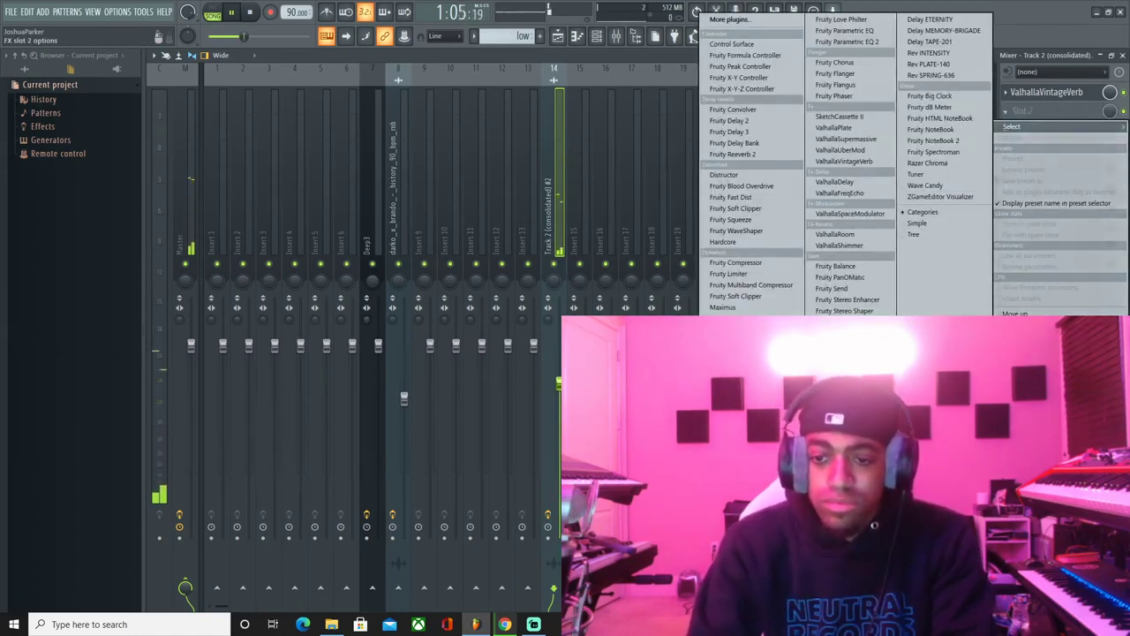
pyautogui.click(894, 43)
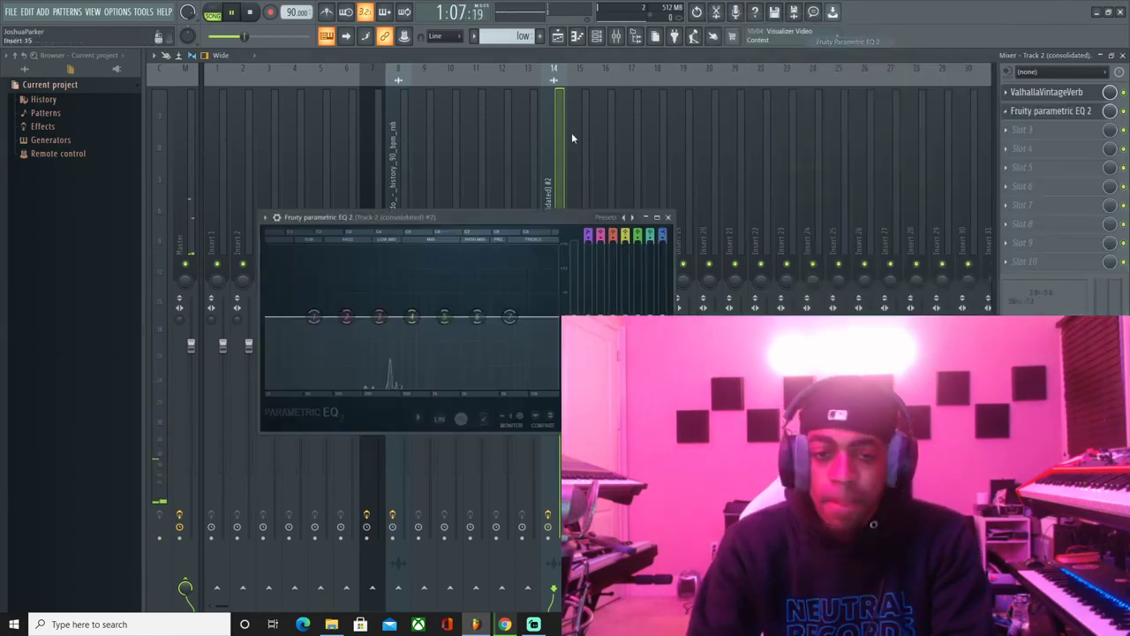
pyautogui.click(632, 217)
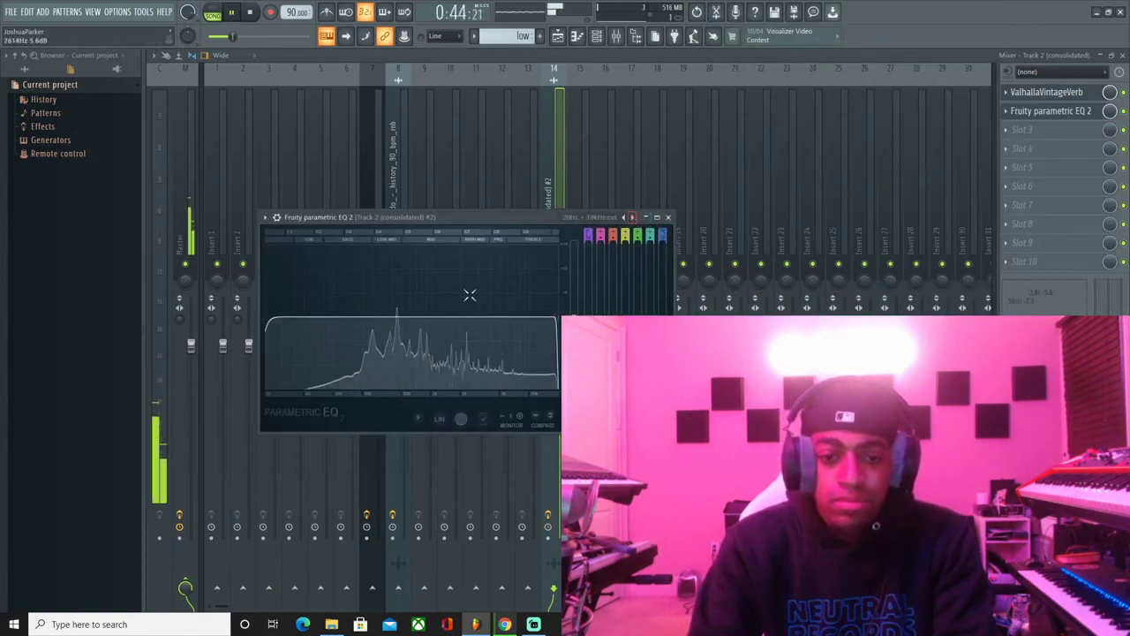
pyautogui.moveTo(549, 330); pyautogui.dragTo(474, 320)
pyautogui.click(555, 141)
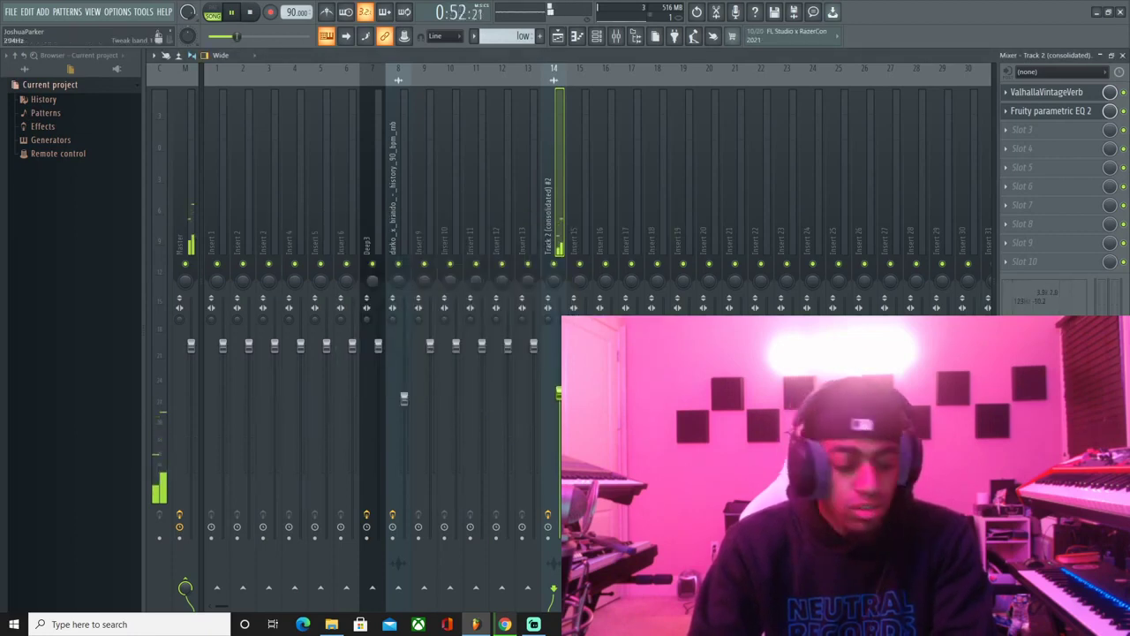
# - Unmute playlist Track 1 alongside Track 2 and slightly adjust the channel volume of its original audio clip
pyautogui.click(557, 37)
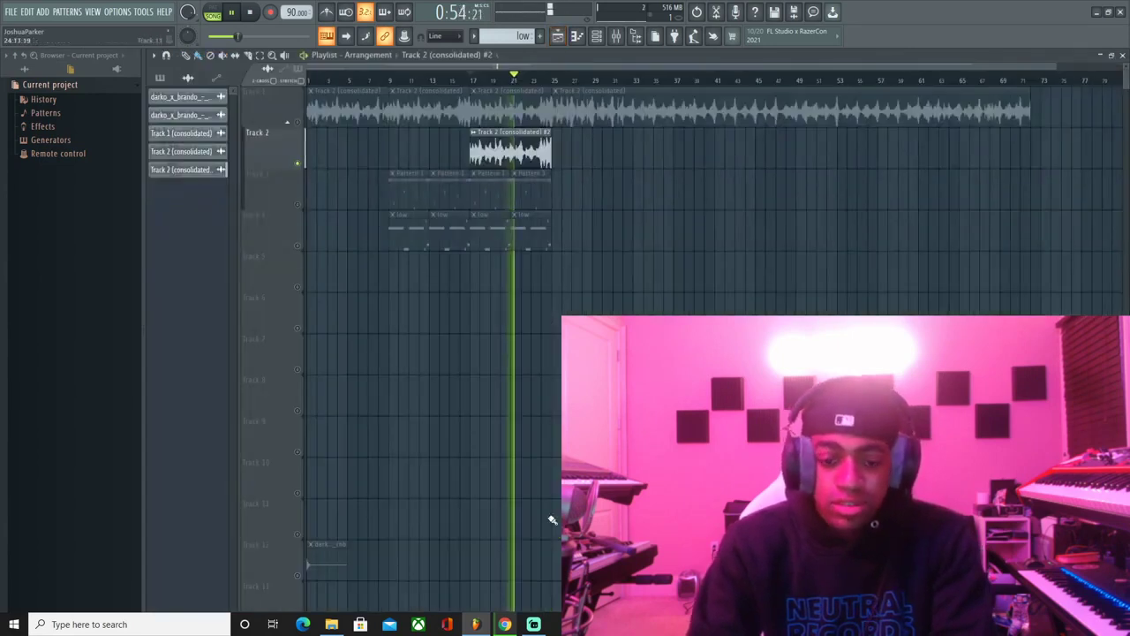
pyautogui.doubleClick(421, 122)
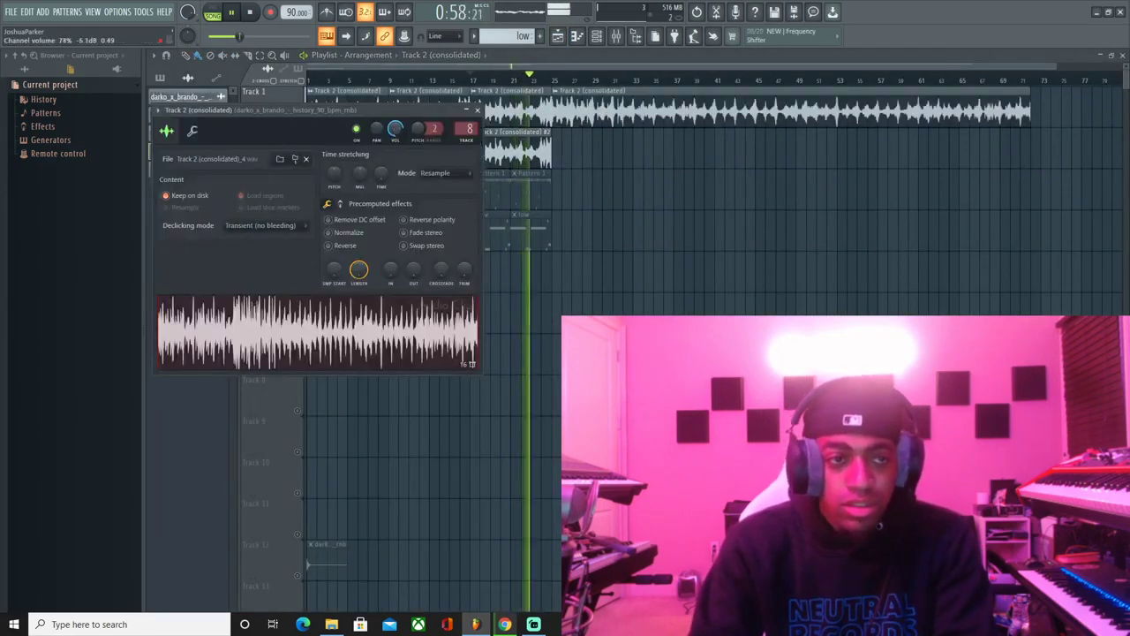
pyautogui.moveTo(395, 129); pyautogui.dragTo(396, 137)
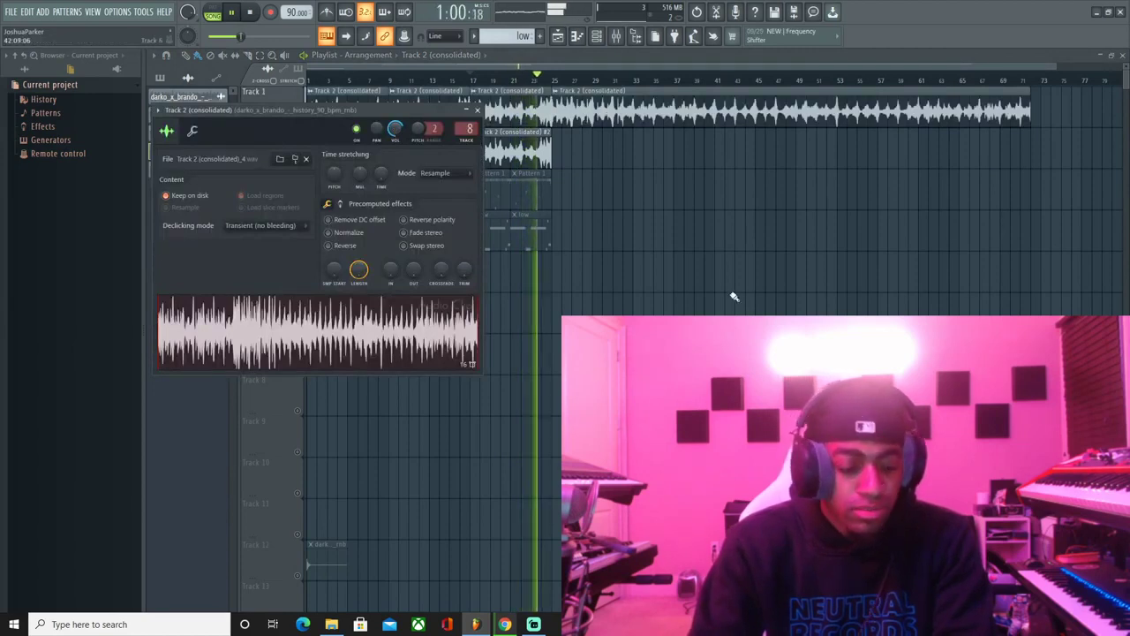
pyautogui.click(478, 110)
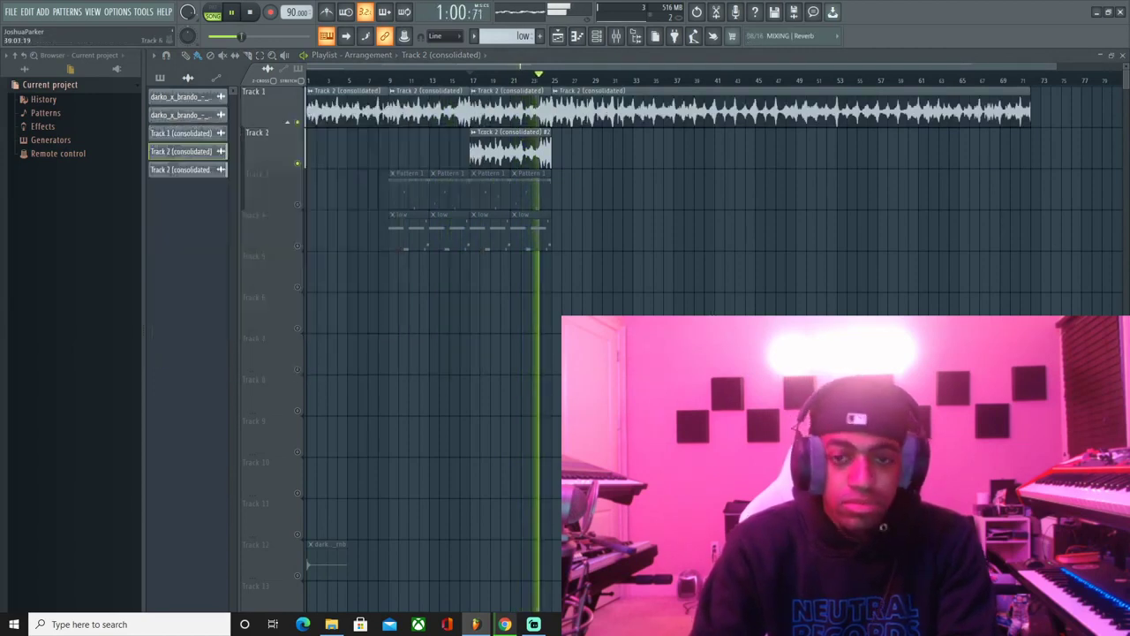
# - Change the colour of the unique audio clip on Track 2 to blue
pyautogui.click(475, 134)
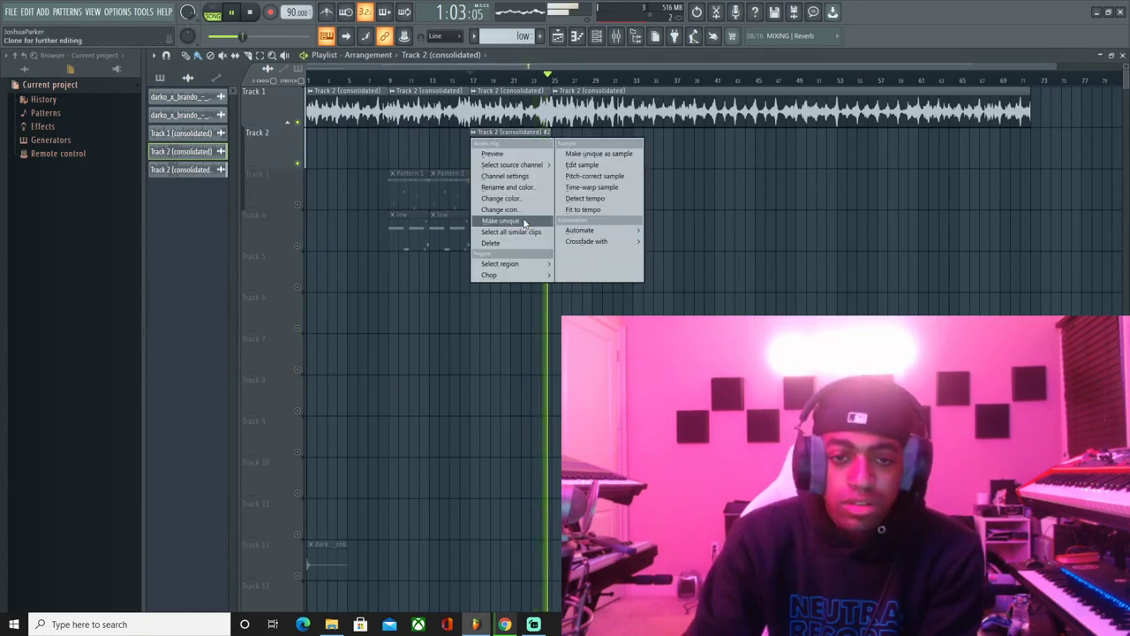
pyautogui.click(503, 199)
pyautogui.click(678, 453)
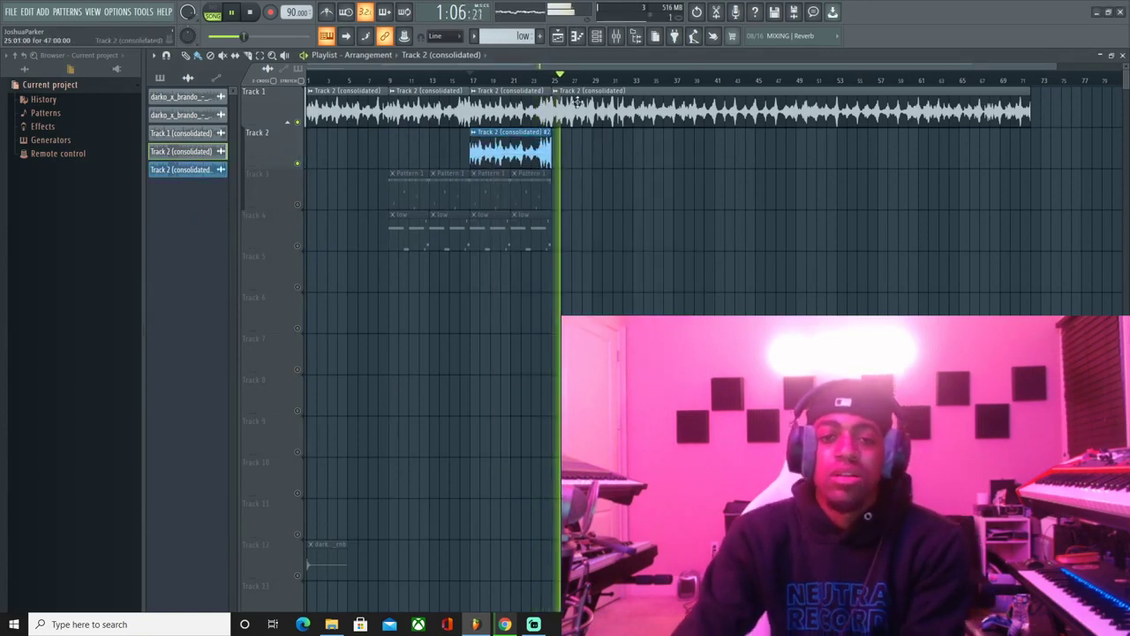
# - Move the Pattern 1 and low clips down to Tracks 7 and 8, keeping the audio clips on Tracks 1 and 2
pyautogui.moveTo(920, 123); pyautogui.dragTo(148, 297)
pyautogui.hotkey('shift', 'Down')
pyautogui.hotkey('shift', 'Down')
pyautogui.hotkey('shift', 'Down')
pyautogui.hotkey('shift', 'Down')
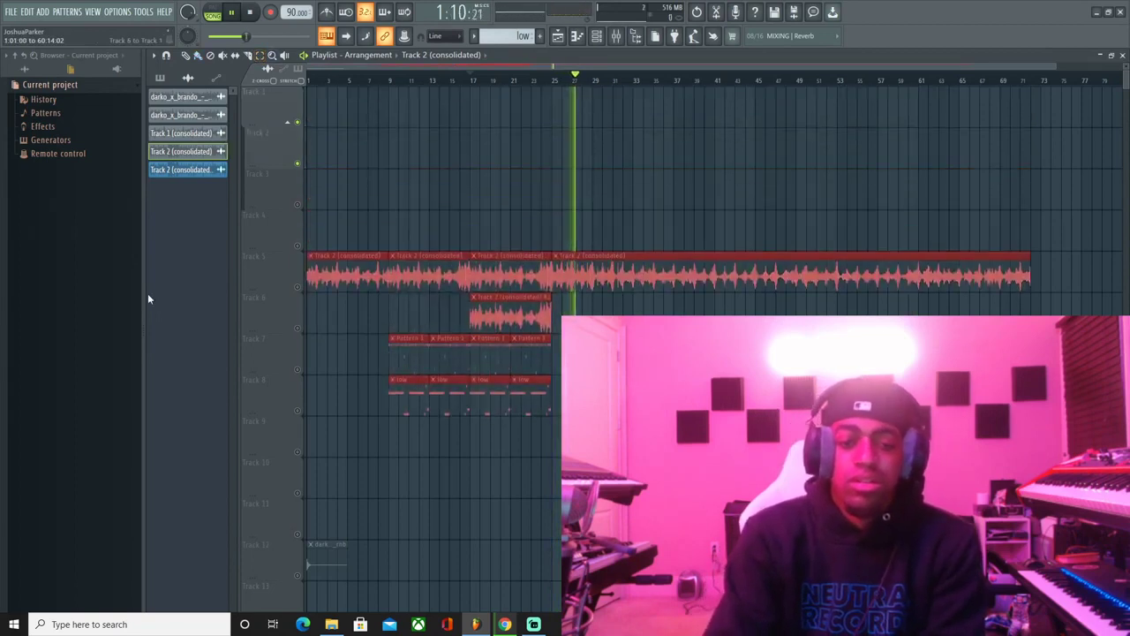
pyautogui.moveTo(955, 258); pyautogui.dragTo(166, 320)
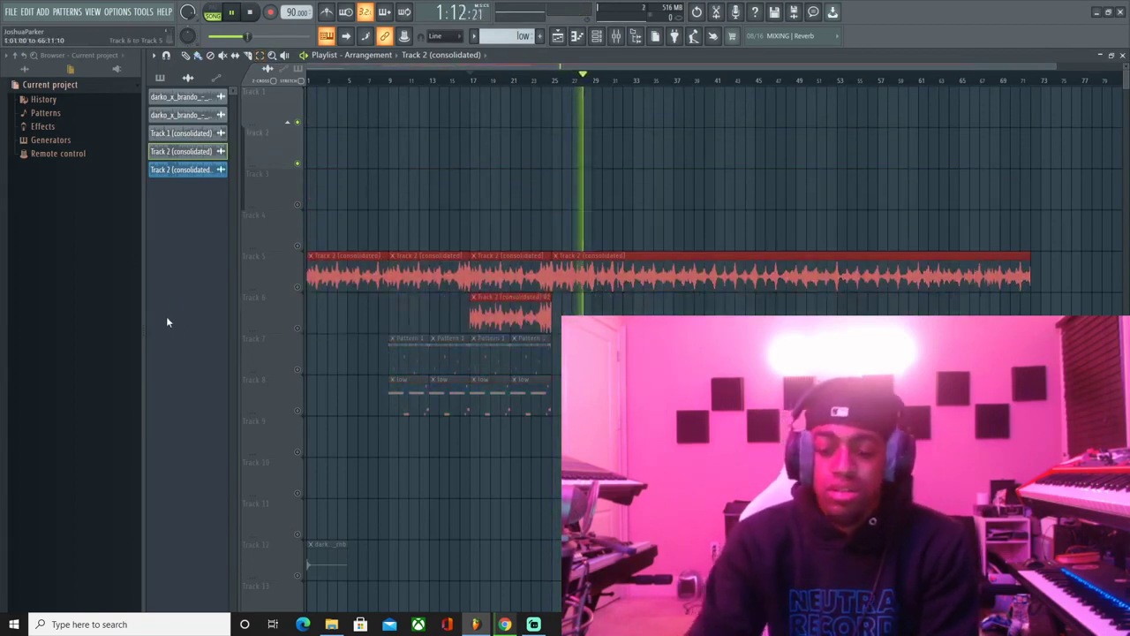
pyautogui.hotkey('shift', 'Up')
pyautogui.hotkey('shift', 'Up')
pyautogui.hotkey('shift', 'Up')
pyautogui.hotkey('shift', 'Up')
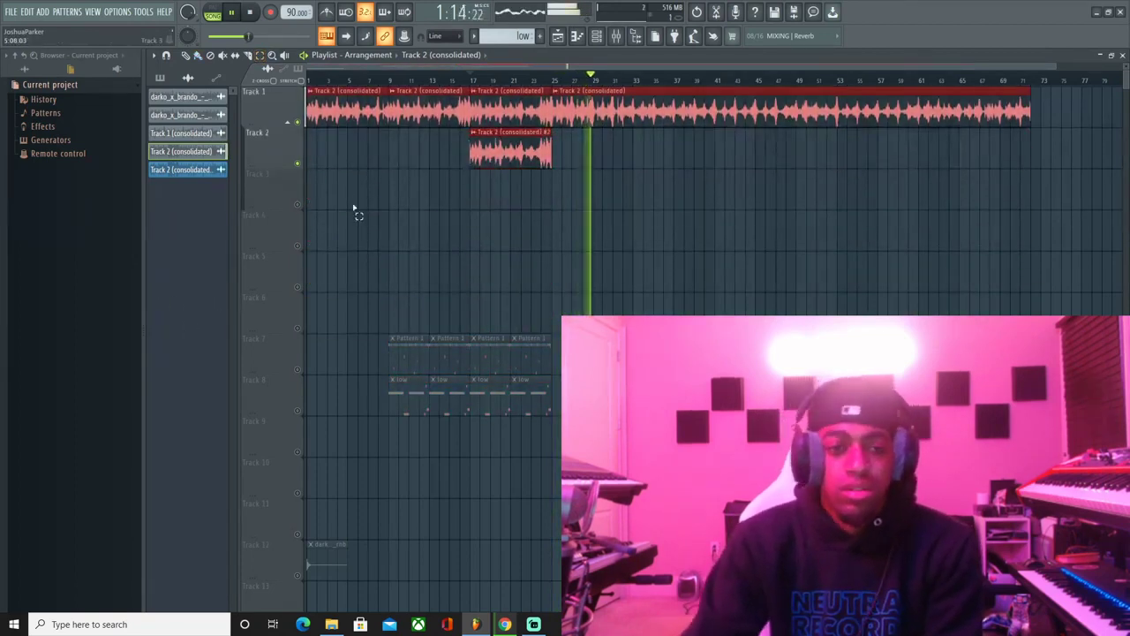
# - Unmute all playlist tracks and play the arrangement from bar 1
pyautogui.rightClick(299, 165)
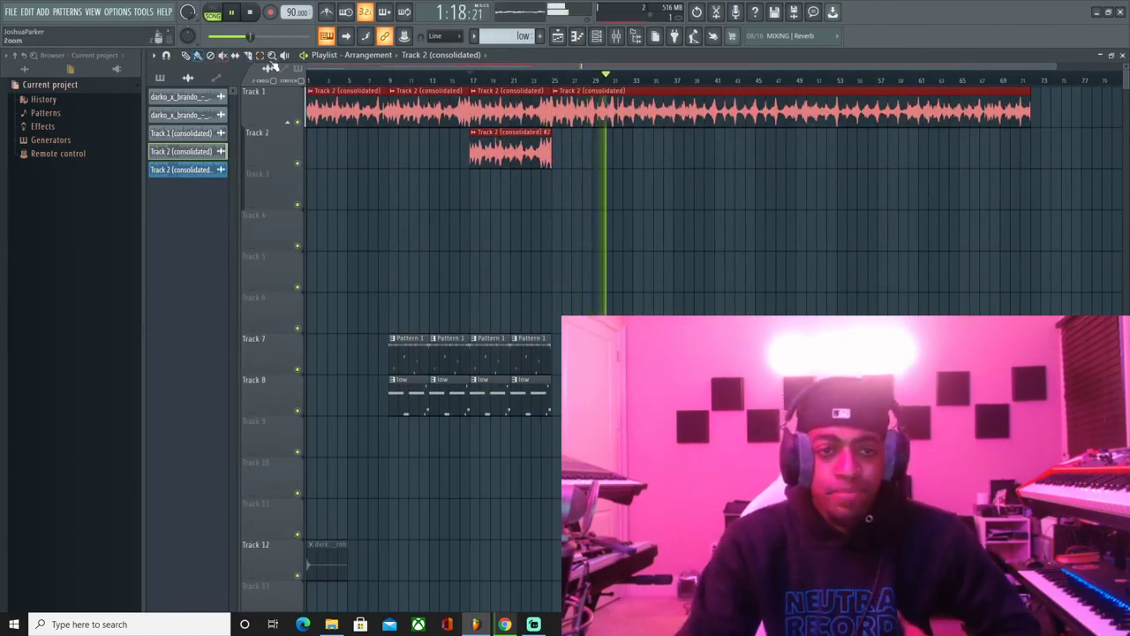
pyautogui.click(396, 78)
pyautogui.click(396, 79)
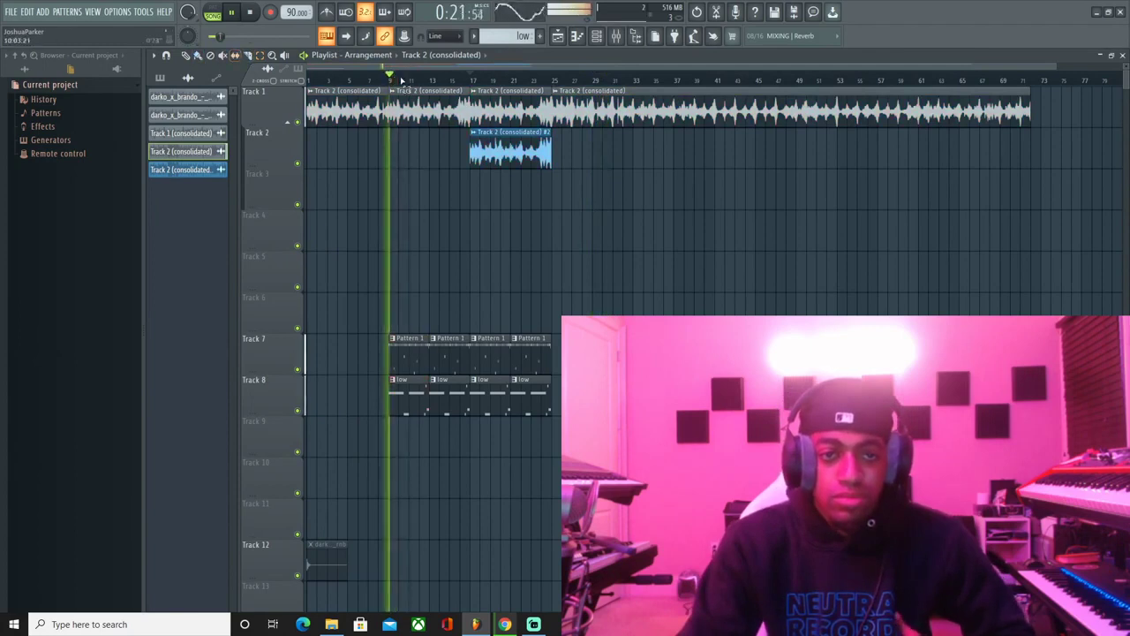
pyautogui.click(471, 78)
pyautogui.click(309, 79)
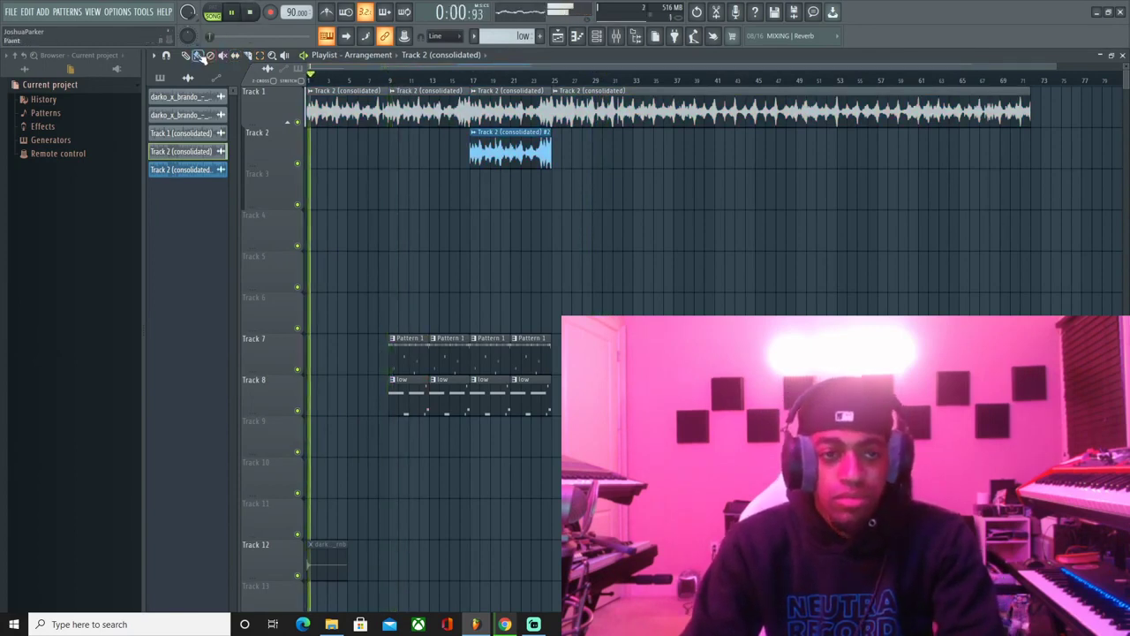
# - Move the original audio clips from bar 9 onwards to Track 2 and the blue clip to Track 3
pyautogui.moveTo(921, 90); pyautogui.dragTo(399, 172)
pyautogui.moveTo(744, 84); pyautogui.dragTo(399, 240)
pyautogui.hotkey('shift', 'Up')
pyautogui.hotkey('shift', 'Up')
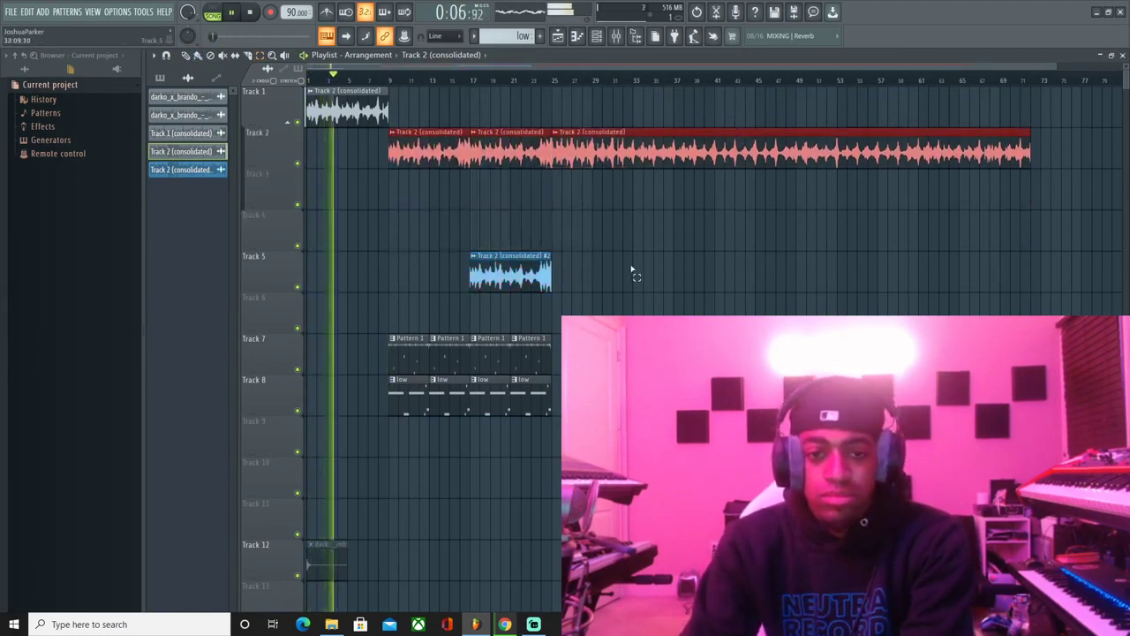
pyautogui.moveTo(630, 267); pyautogui.dragTo(535, 273)
pyautogui.hotkey('shift', 'Up')
pyautogui.hotkey('shift', 'Up')
# - Move the long audio clip at bar 25 down to Track 3 and the blue clip down to Track 4
pyautogui.moveTo(592, 152); pyautogui.dragTo(495, 205)
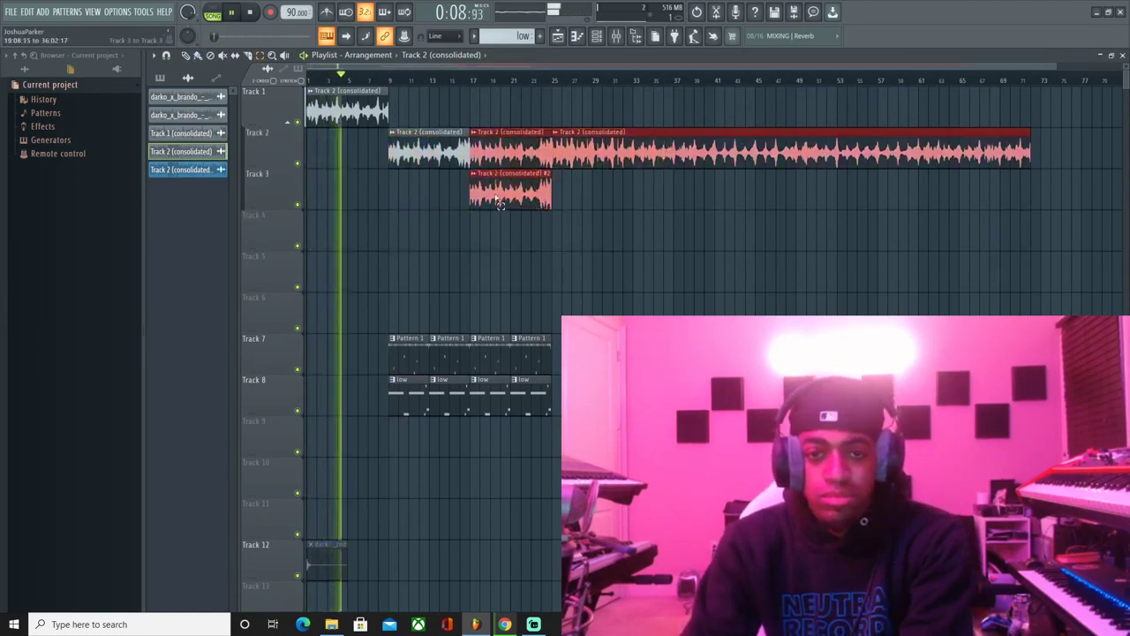
pyautogui.hotkey('shift', 'Down')
pyautogui.click(581, 257)
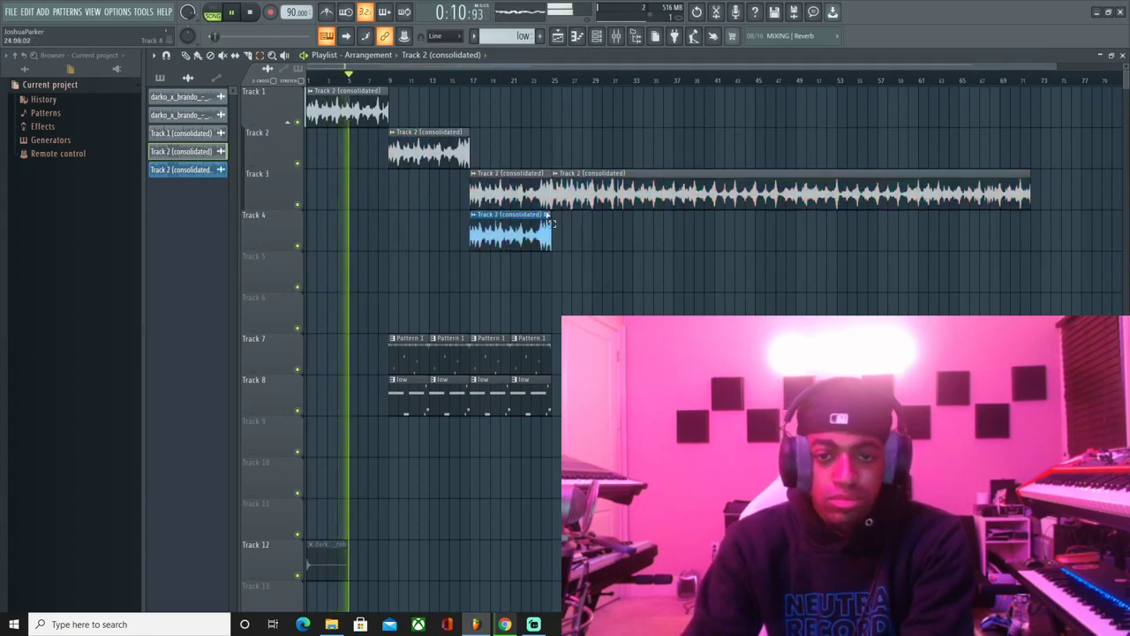
pyautogui.click(526, 195)
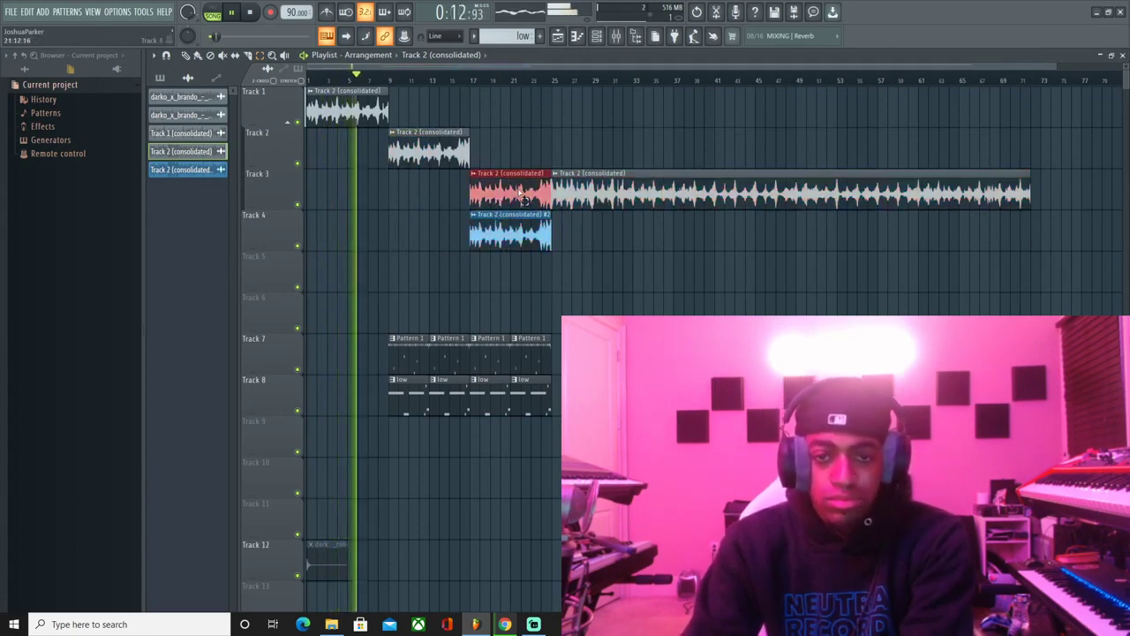
pyautogui.hotkey('shift', 'Up')
pyautogui.click(628, 226)
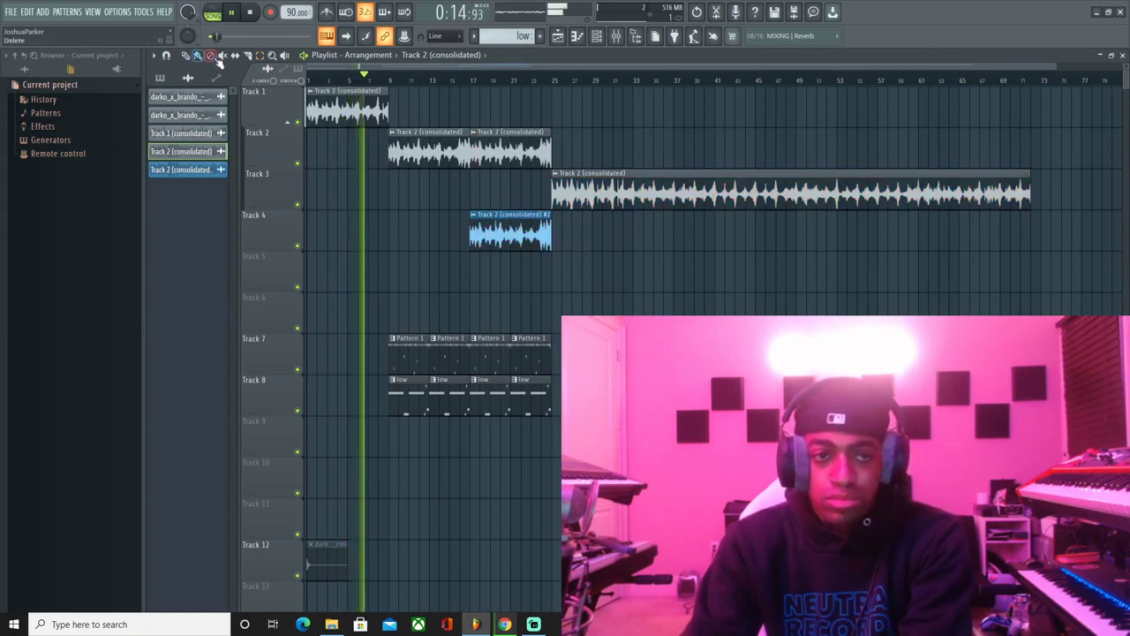
# - Slice the long Track 3 clip at bar 33, move its first section to bar 71 on Track 2 and shift the remainder to bar 25
pyautogui.click(634, 203)
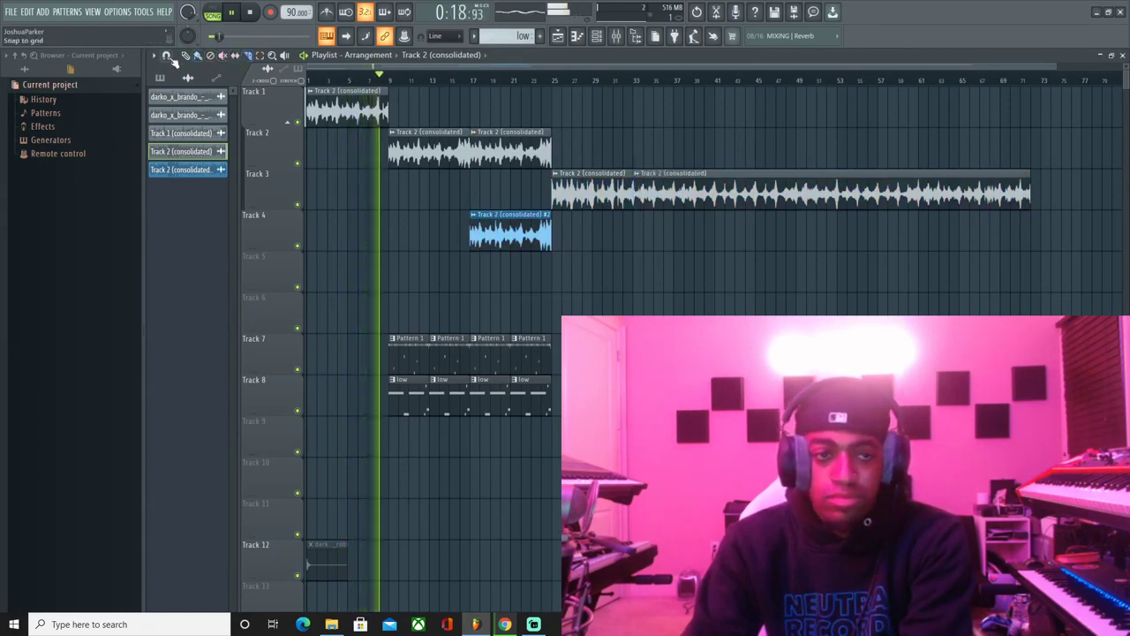
pyautogui.click(562, 173)
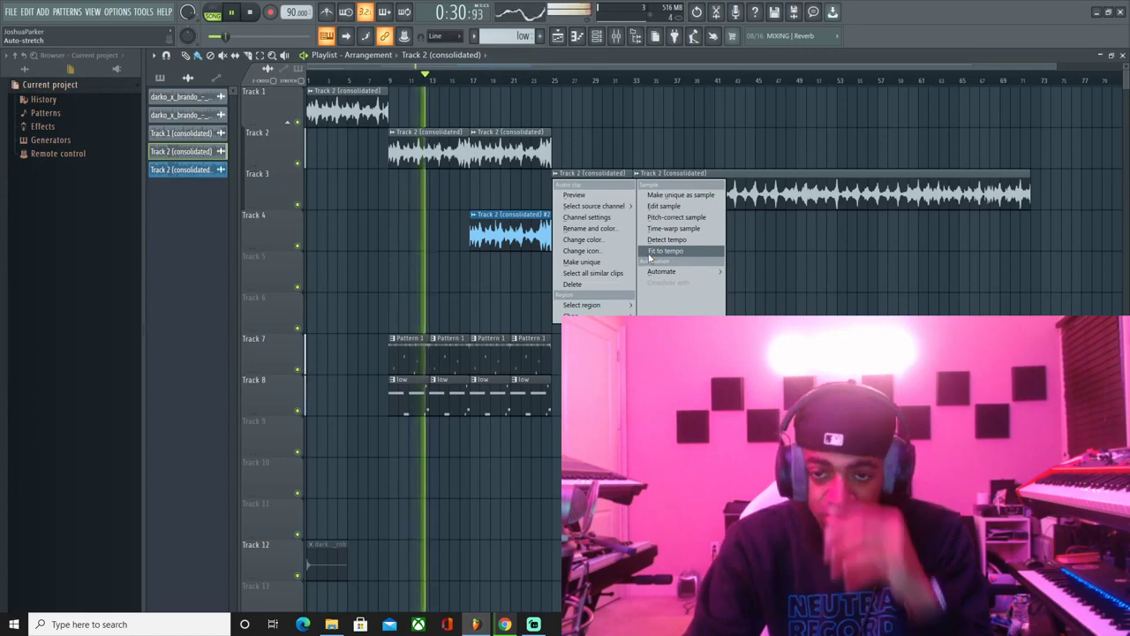
pyautogui.click(867, 307)
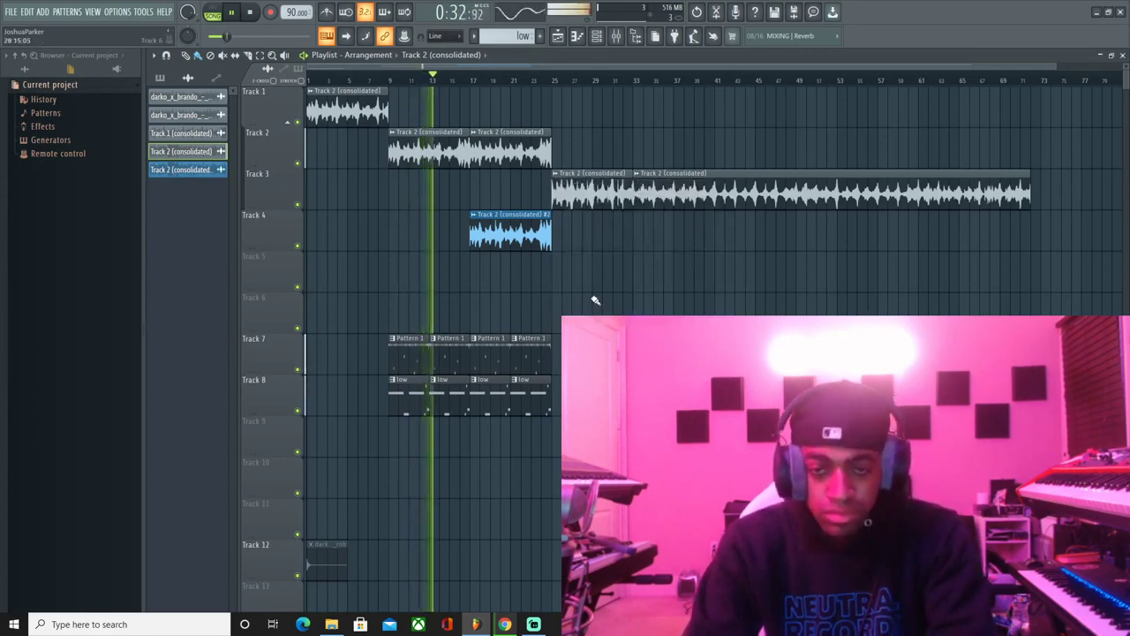
pyautogui.click(556, 173)
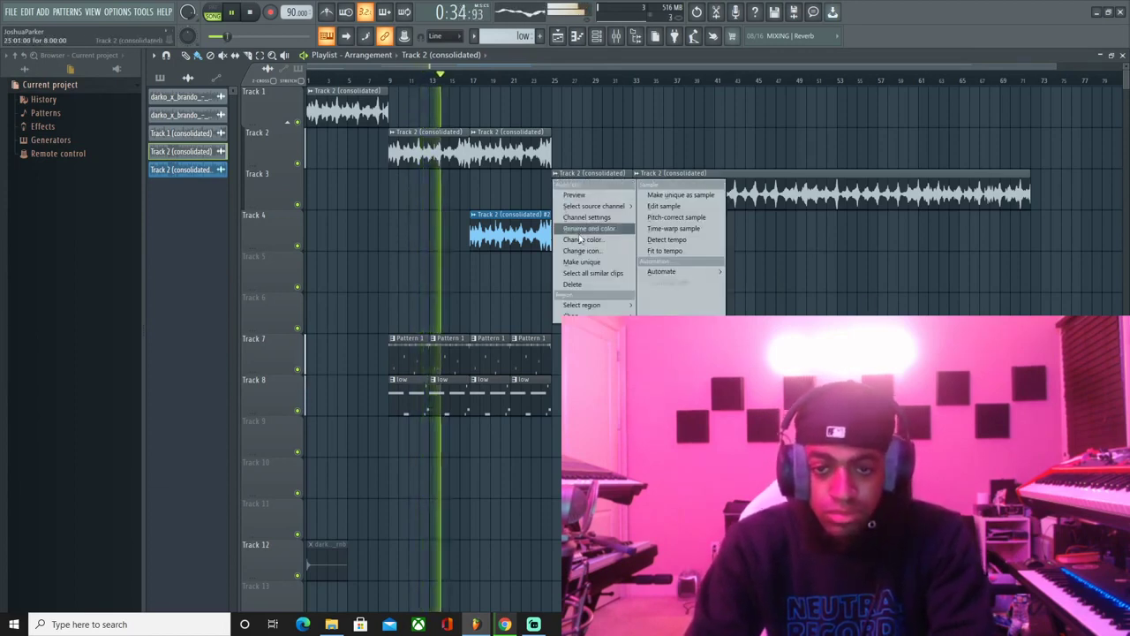
pyautogui.click(578, 284)
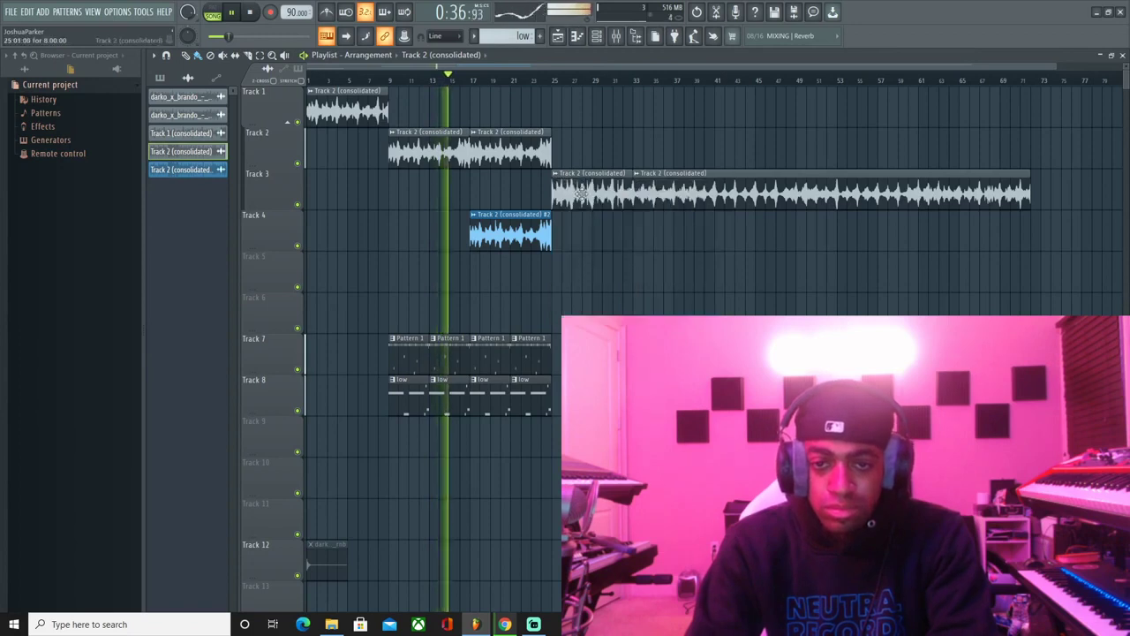
pyautogui.moveTo(580, 193); pyautogui.dragTo(1050, 140)
pyautogui.moveTo(652, 193); pyautogui.dragTo(572, 198)
# - Change the colour of the Track 2 (consolidated) audio clips to green
pyautogui.click(554, 173)
pyautogui.click(584, 240)
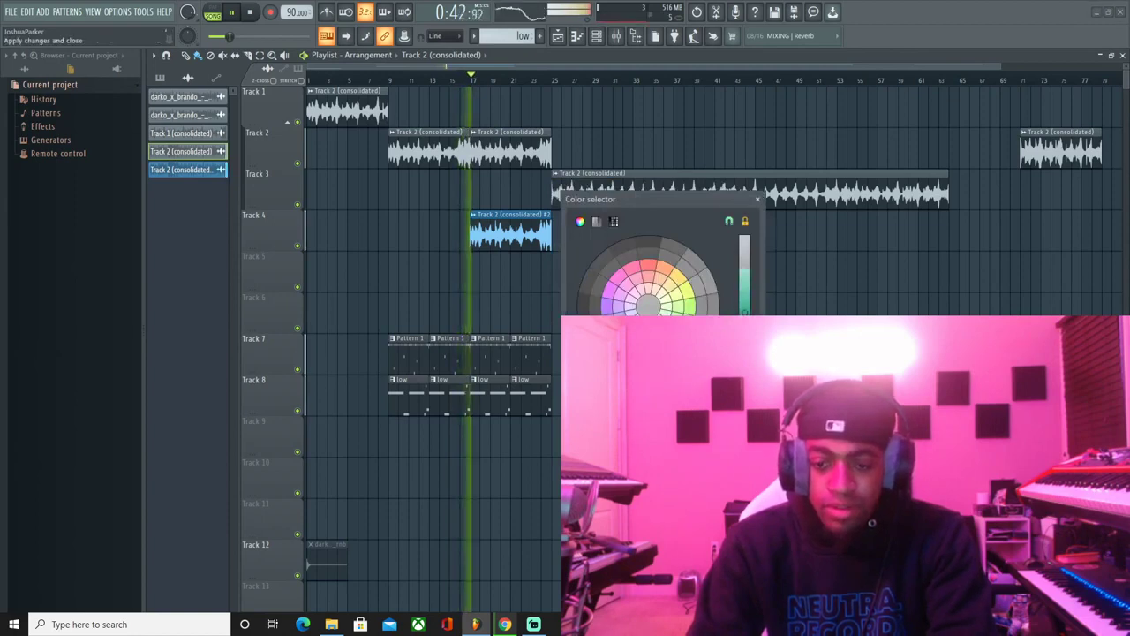
pyautogui.click(745, 397)
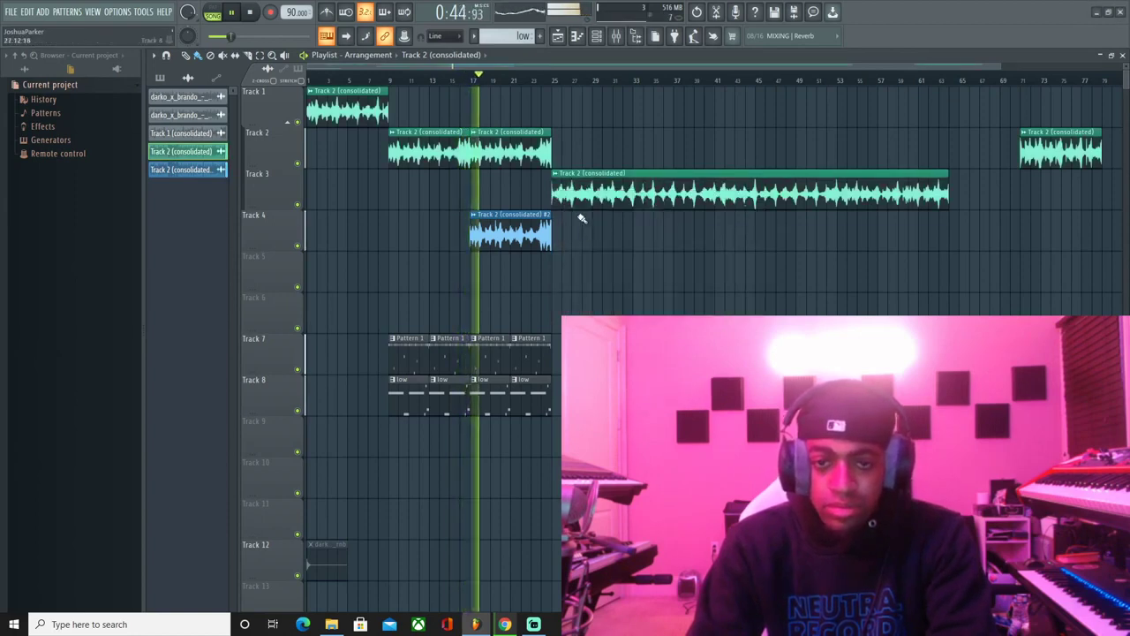
# - Make the long audio clip at bar 25 on Track 3 unique and colour it pink
pyautogui.click(554, 174)
pyautogui.click(590, 253)
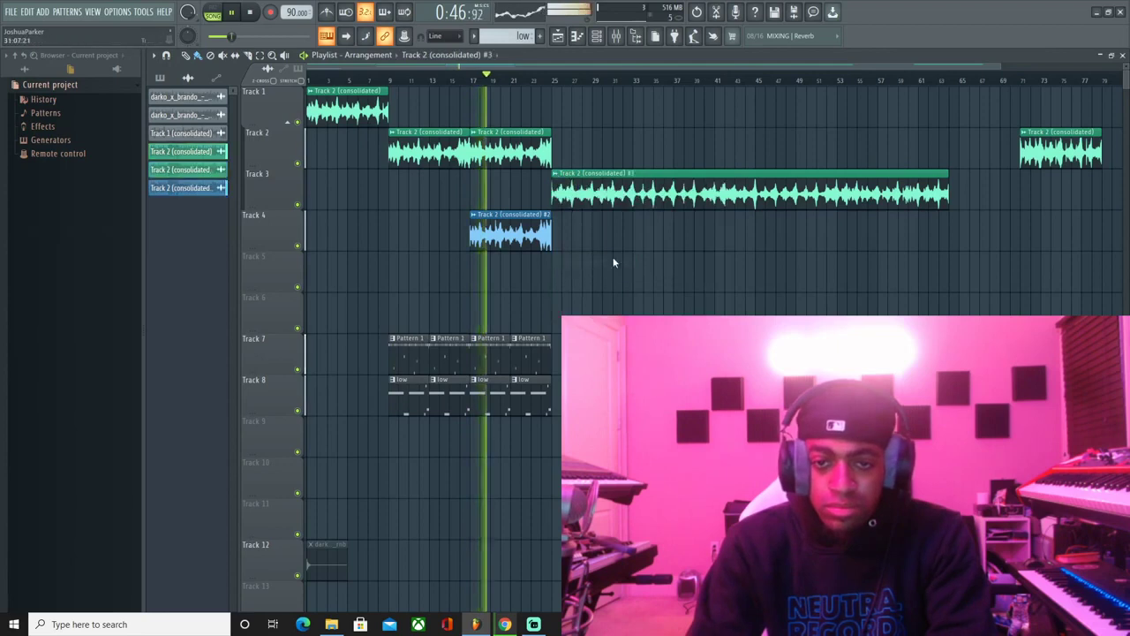
pyautogui.click(554, 173)
pyautogui.click(590, 238)
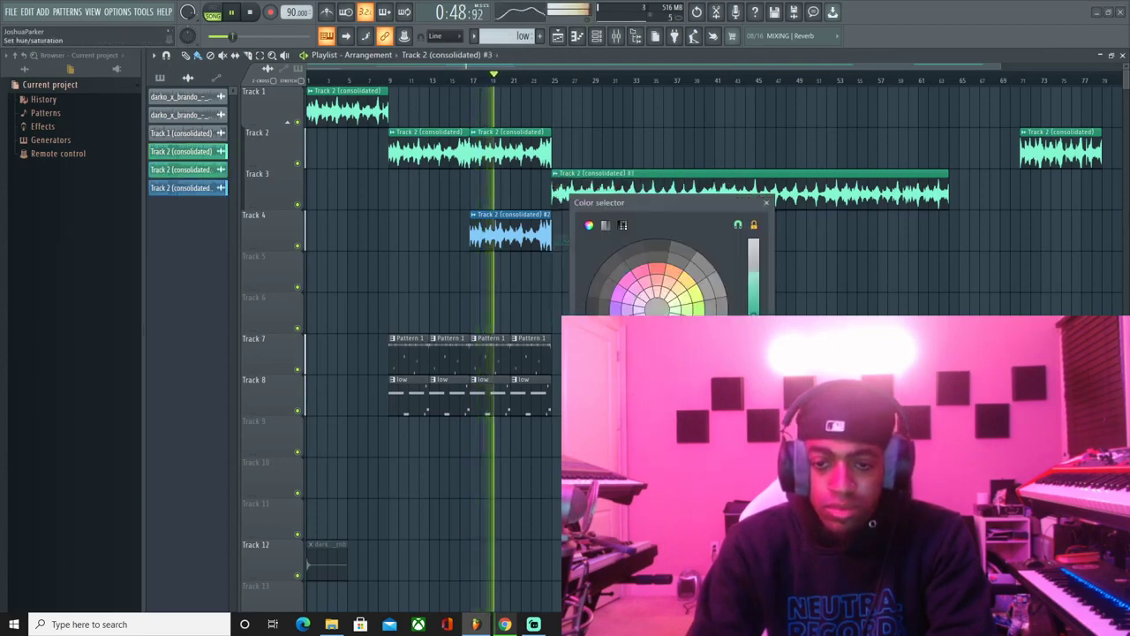
pyautogui.click(627, 280)
pyautogui.click(753, 406)
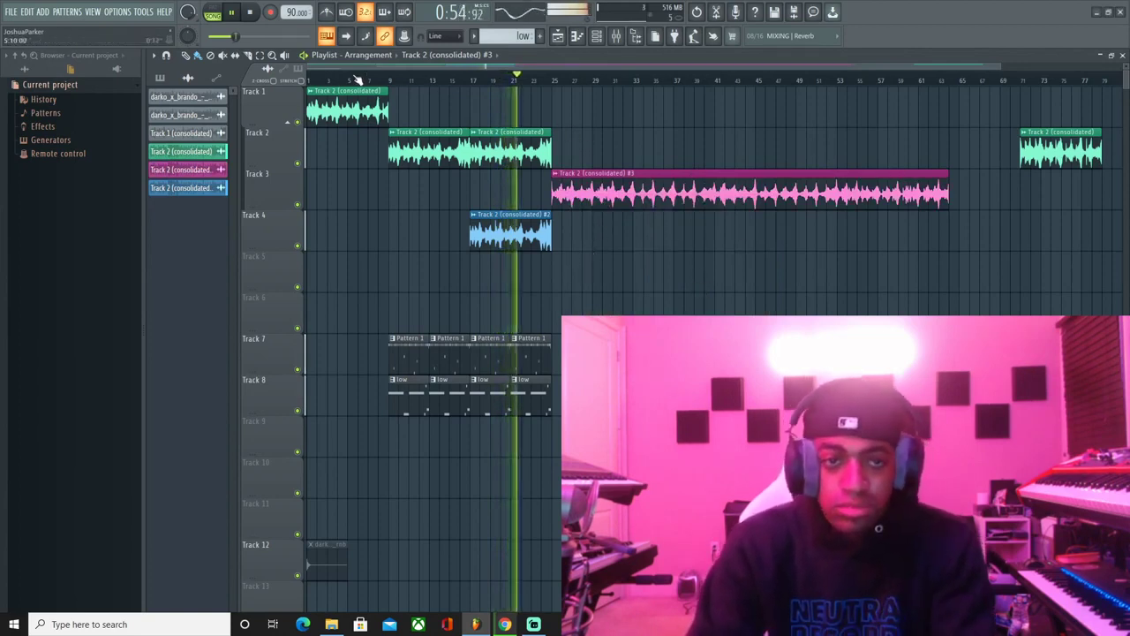
# - Slice the pink audio clip on Track 3 at bars 33 and 41
pyautogui.moveTo(634, 216); pyautogui.dragTo(637, 168)
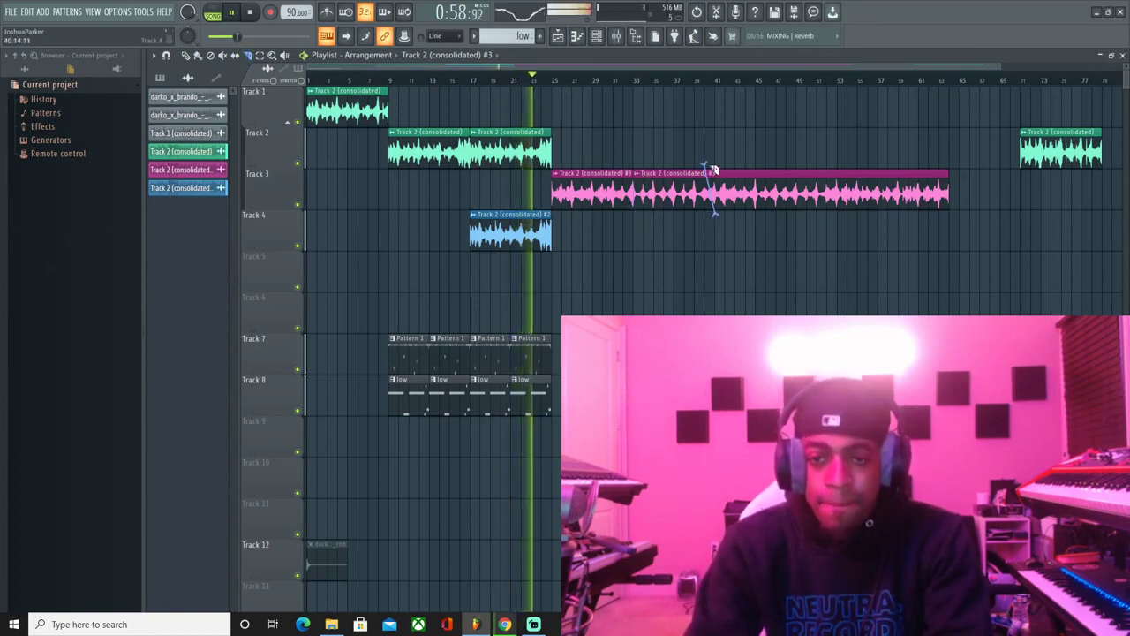
pyautogui.click(717, 166)
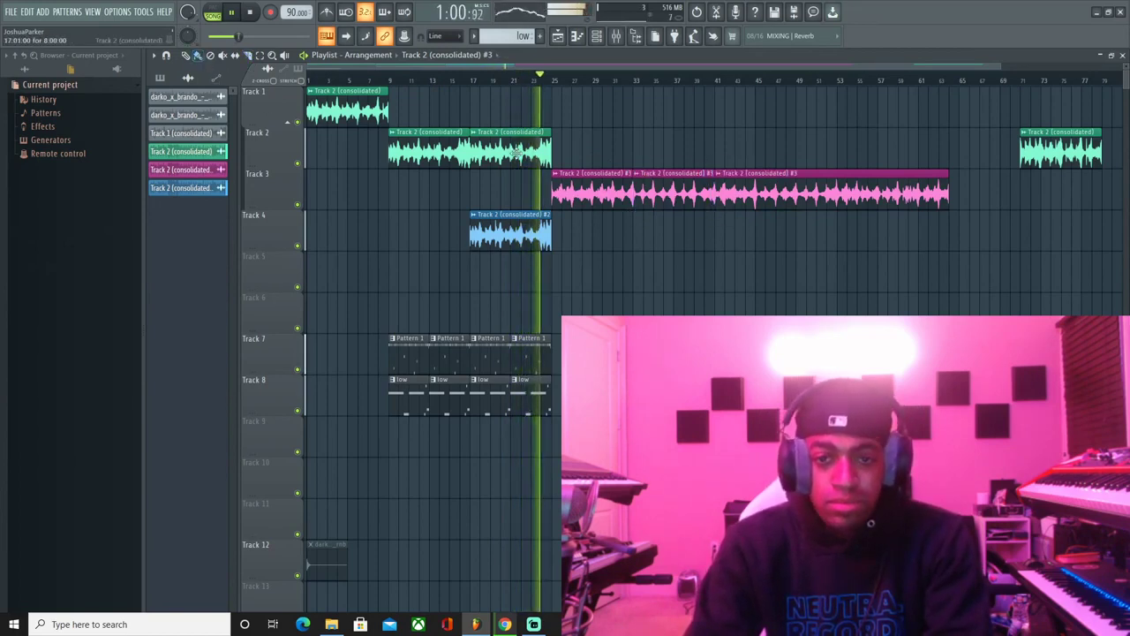
# - Place another Pattern 1 clip on Track 7 at bar 25
pyautogui.click(520, 361)
pyautogui.click(557, 356)
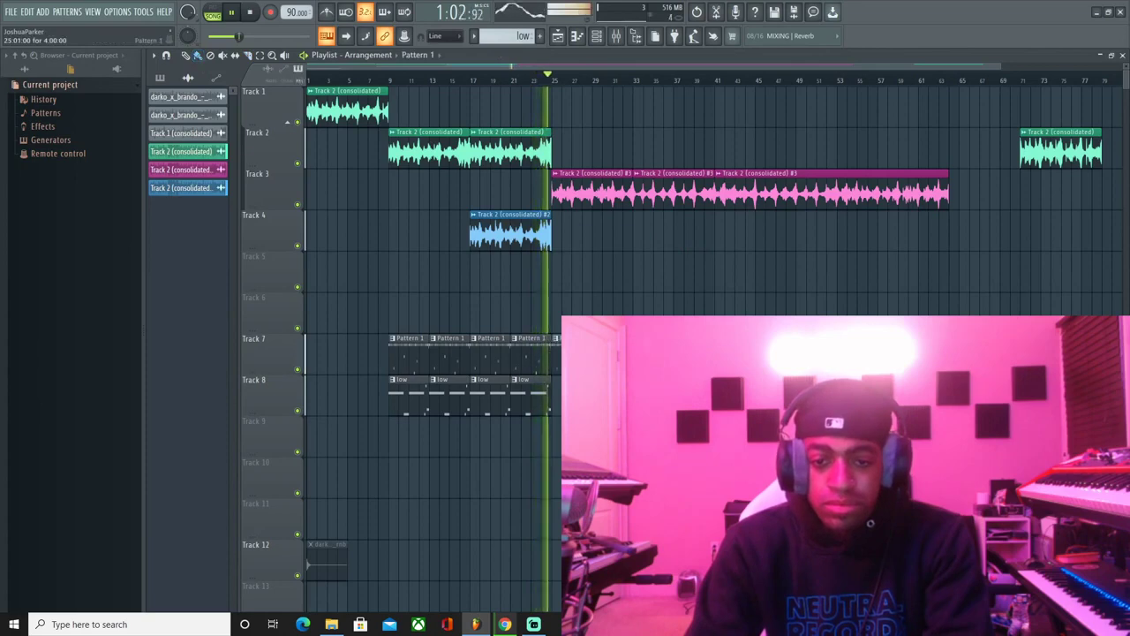
pyautogui.click(519, 81)
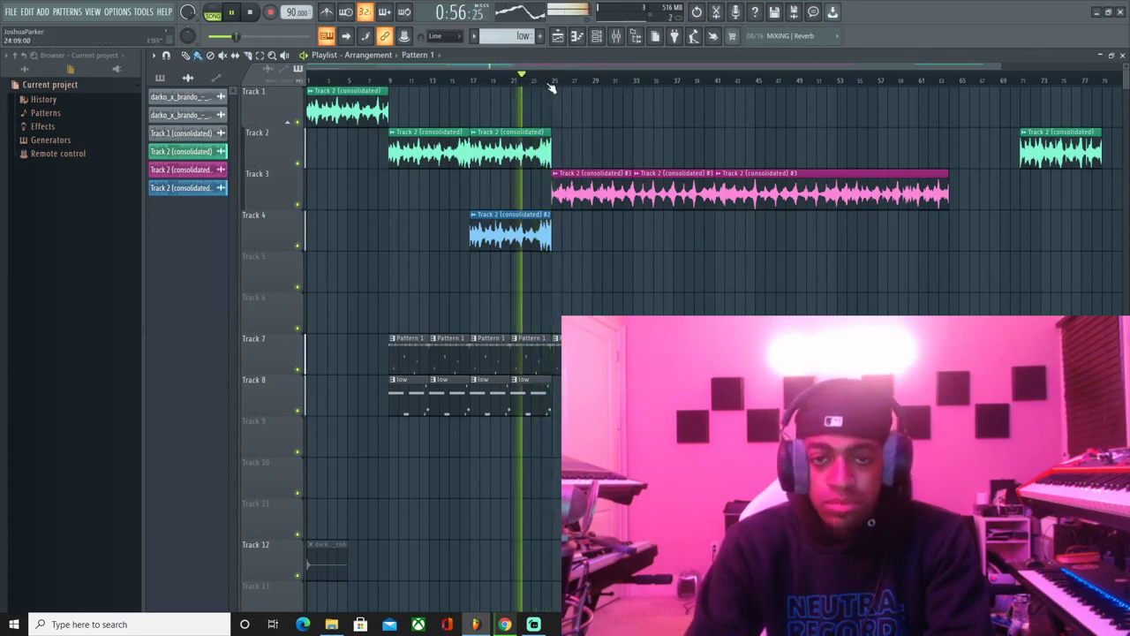
# - Place a low clip on Track 9 at bar 25 and shorten the preceding Pattern 1 and low clips to end half a bar before it
pyautogui.scroll(4, 549, 86)
pyautogui.scroll(2, 550, 87)
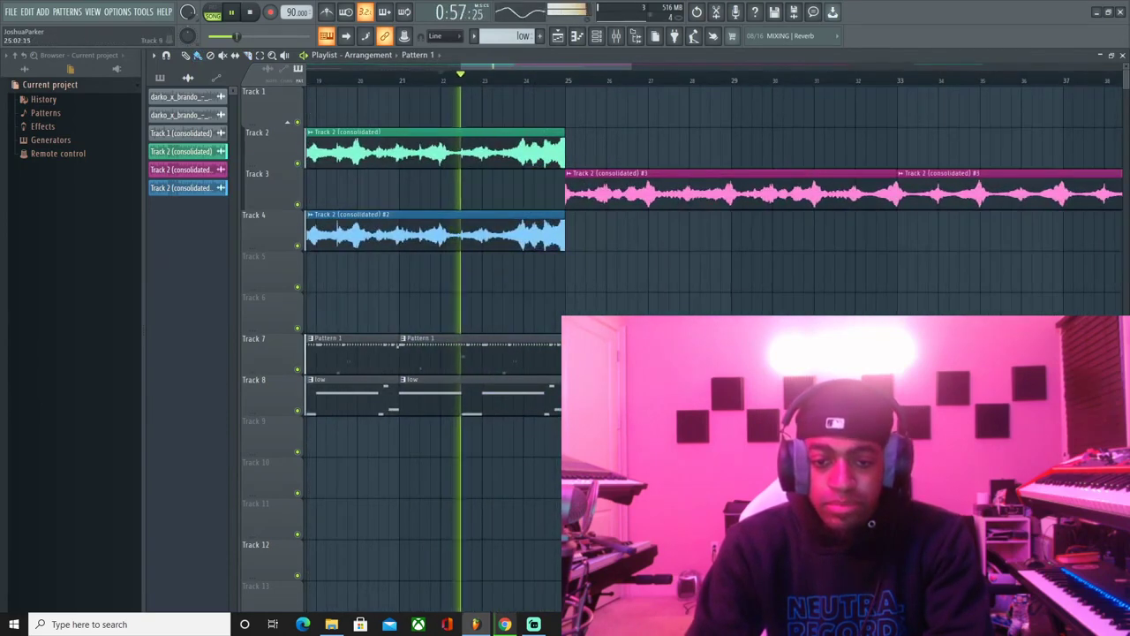
pyautogui.click(487, 397)
pyautogui.click(572, 397)
pyautogui.moveTo(560, 404); pyautogui.dragTo(541, 371)
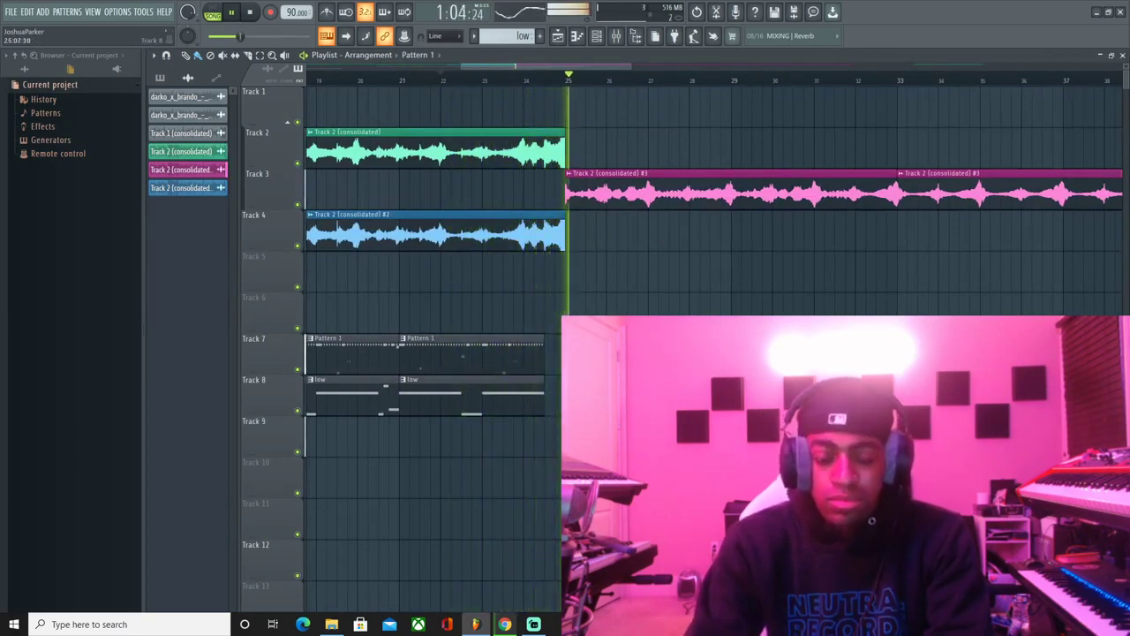
# - Make the low clip at bar 25 on Track 9 a unique pattern and check its piano roll
pyautogui.scroll(-3, 609, 83)
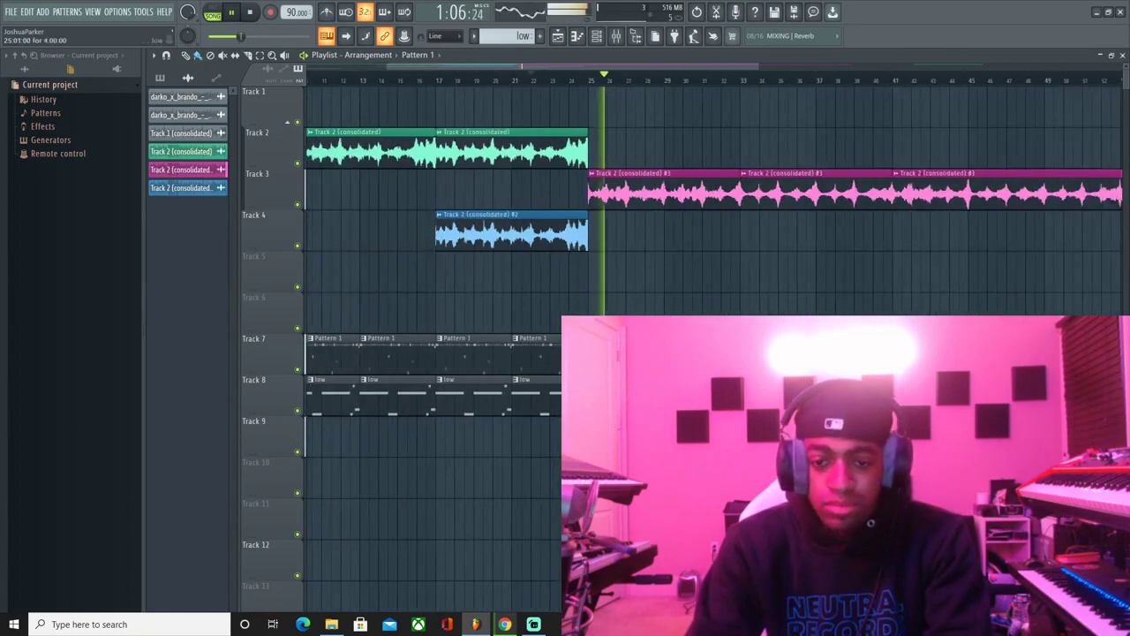
pyautogui.press('F7')
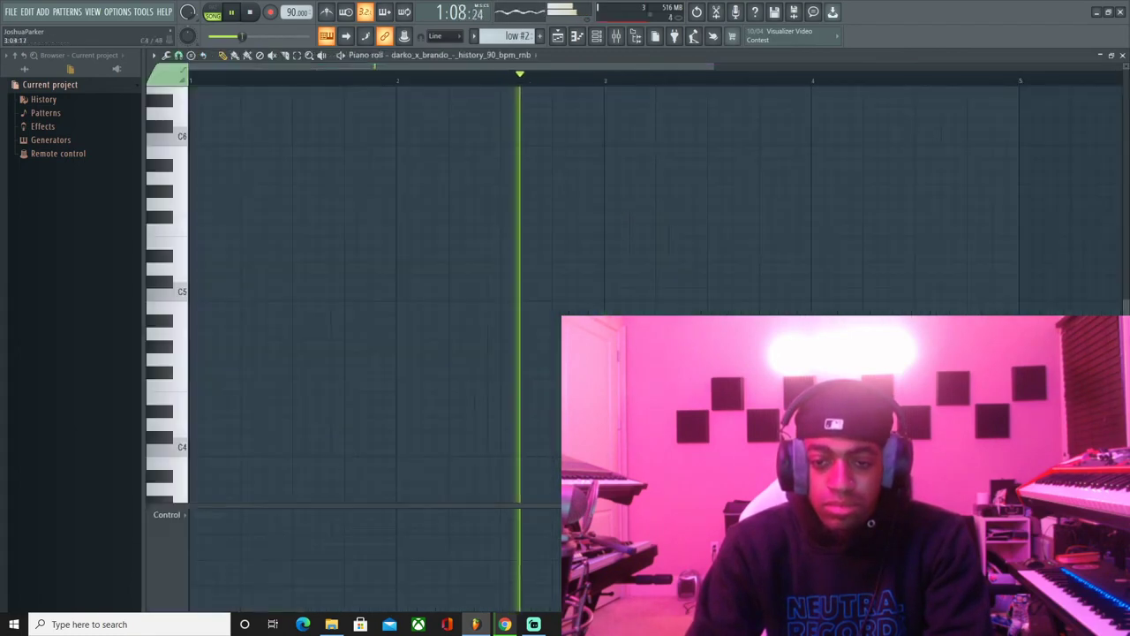
pyautogui.press('F7')
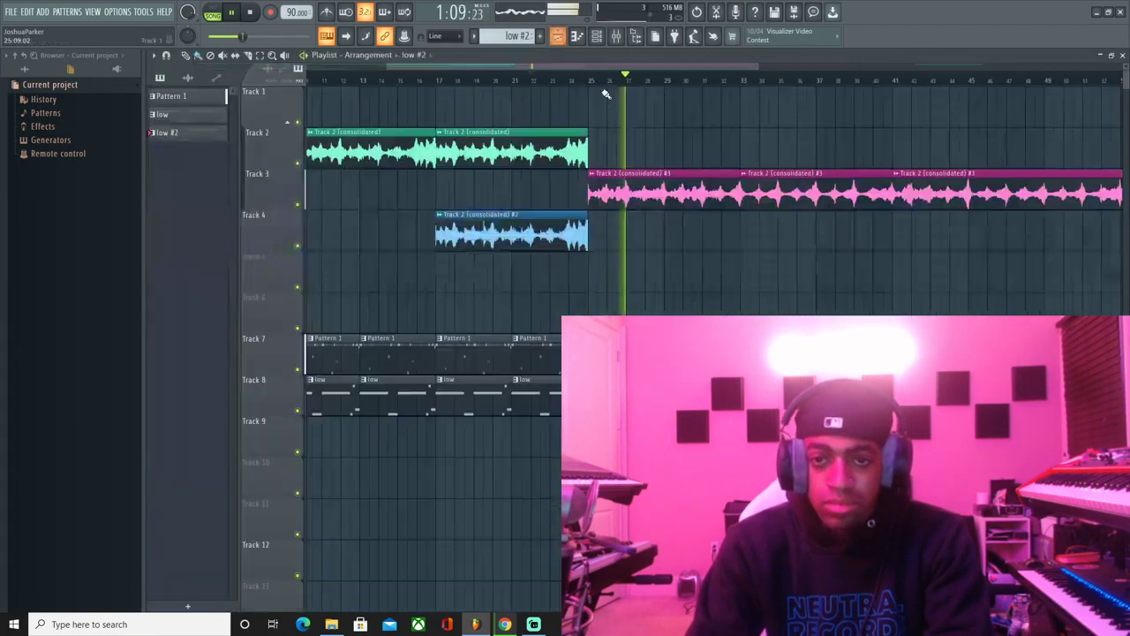
# - Delete the pink section at bar 25 on Track 3 and move the following pink section into its place
pyautogui.click(729, 83)
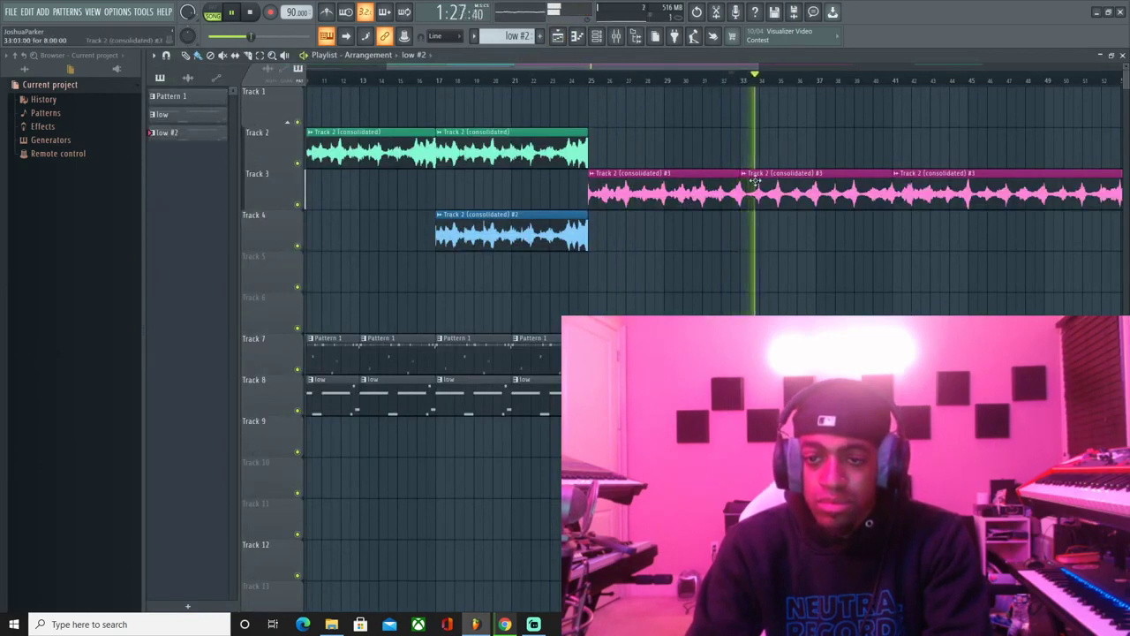
pyautogui.rightClick(722, 194)
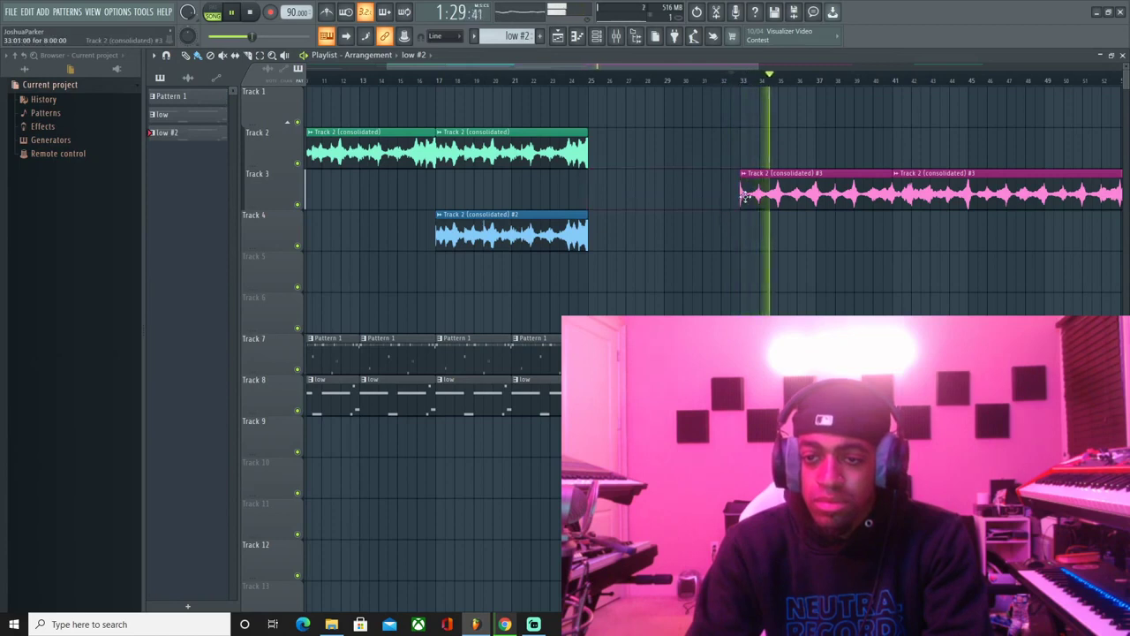
pyautogui.click(742, 82)
pyautogui.scroll(5, 774, 81)
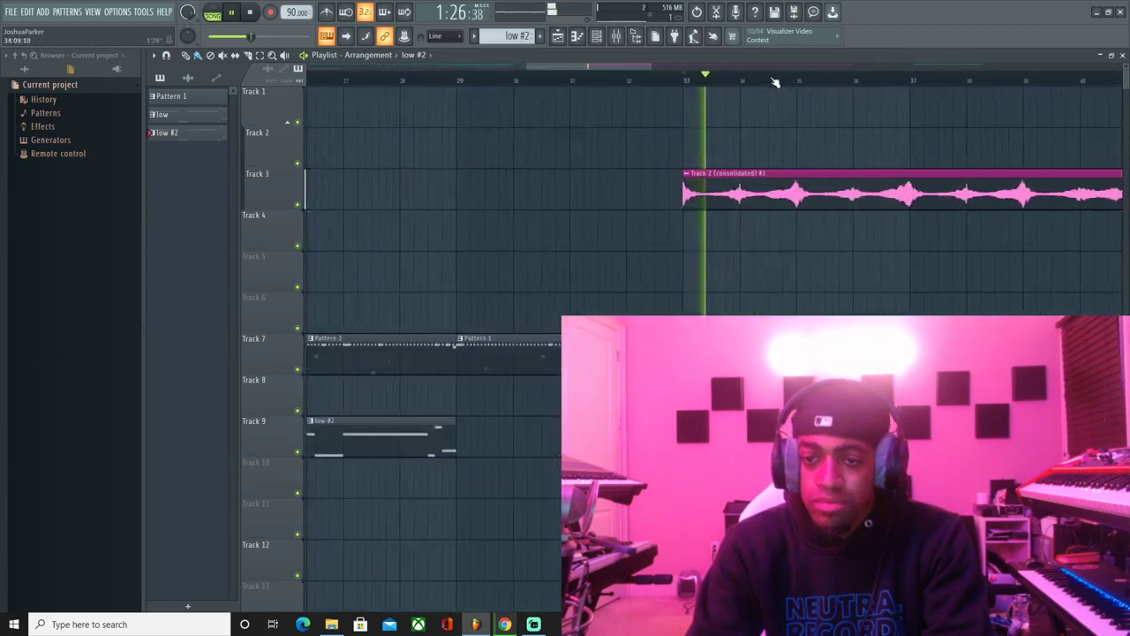
pyautogui.moveTo(658, 203); pyautogui.dragTo(444, 196)
pyautogui.scroll(-4, 736, 76)
# - Transfer the low #2 bass notes from the Deep3 channel to the spinz 808 channel
pyautogui.click(381, 80)
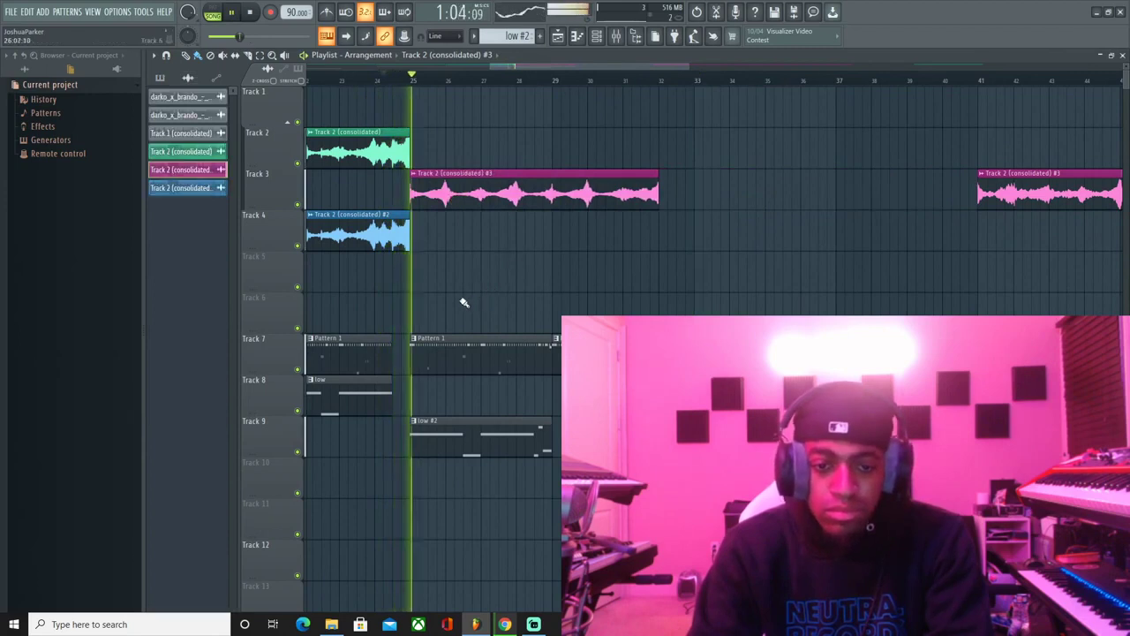
pyautogui.click(25, 69)
pyautogui.doubleClick(413, 449)
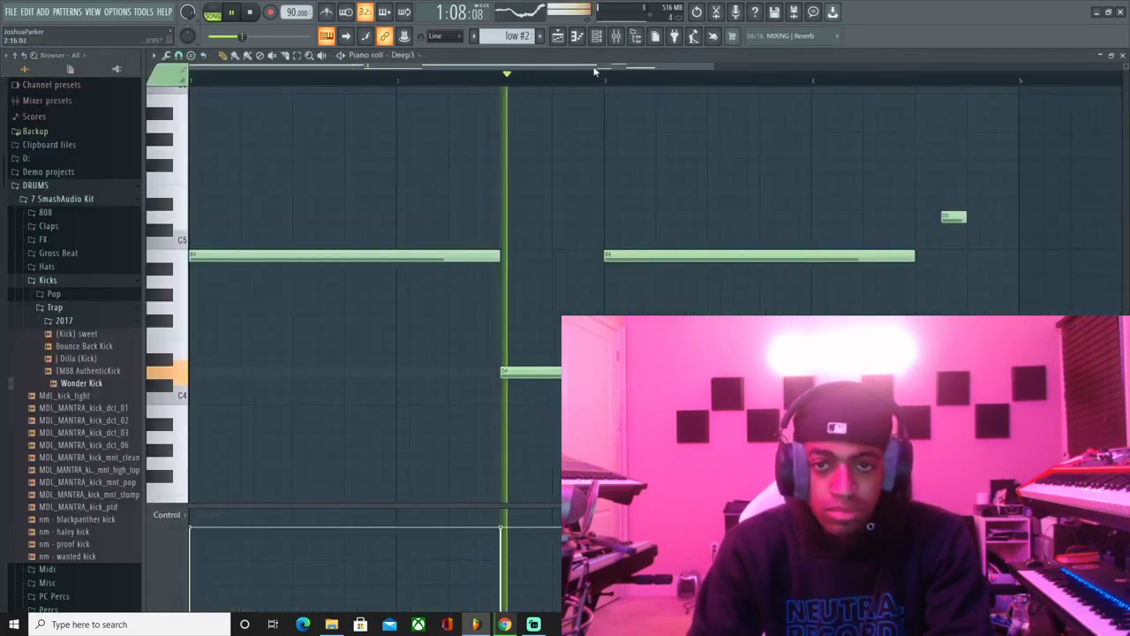
pyautogui.press('F6')
pyautogui.rightClick(498, 302)
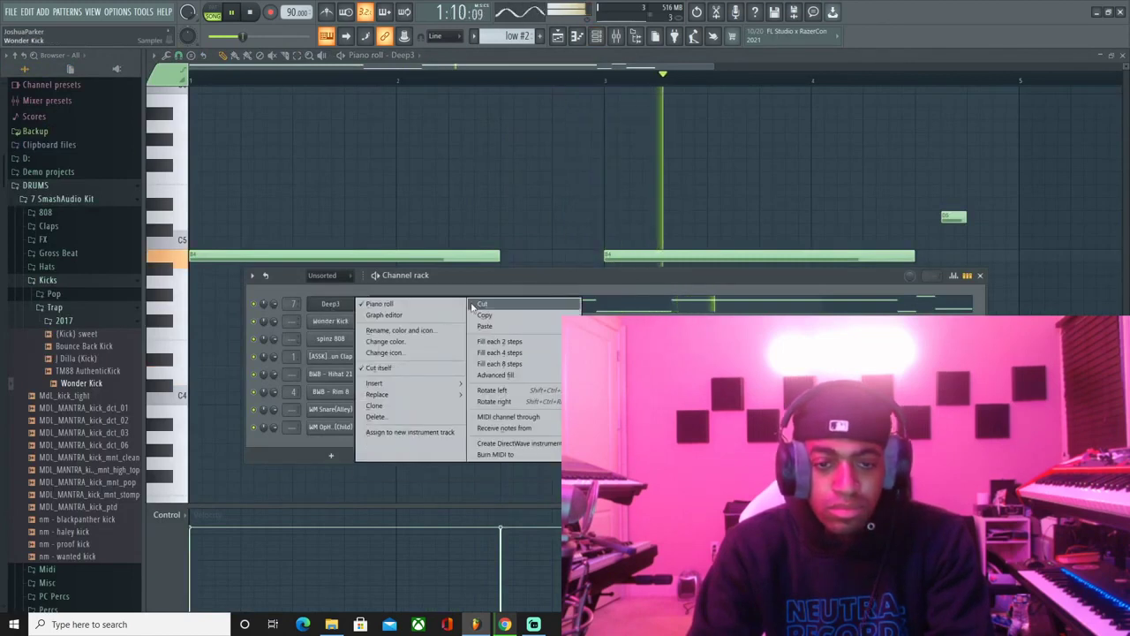
pyautogui.click(494, 306)
pyautogui.rightClick(358, 333)
pyautogui.click(407, 352)
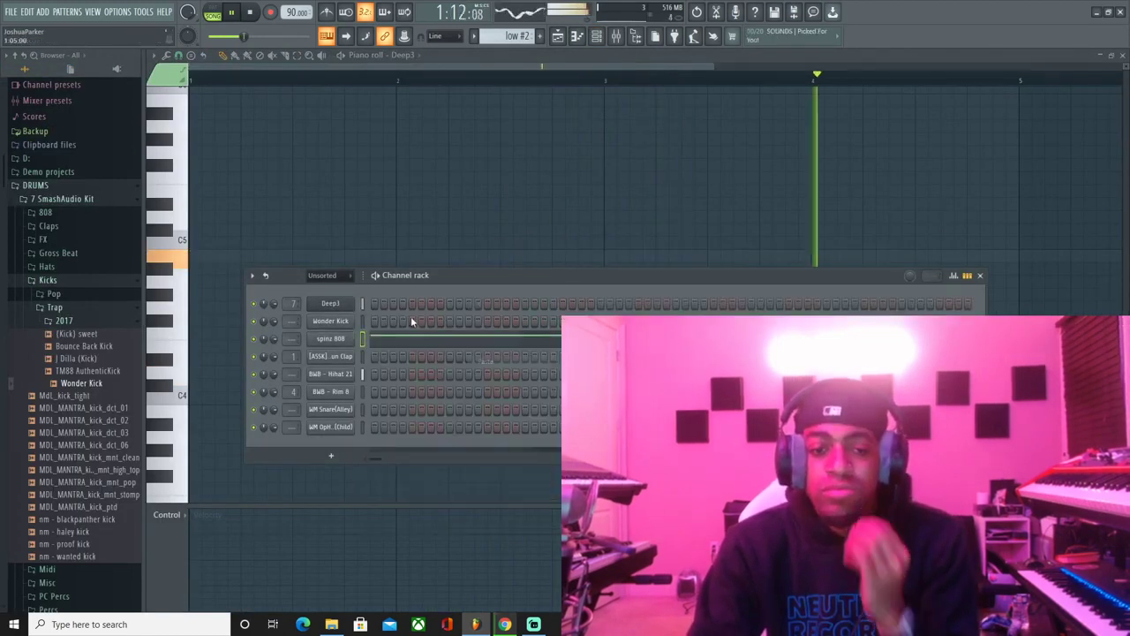
# - Show all channels in the channel rack and raise every spinz 808 note in low #2 by an octave
pyautogui.click(344, 275)
pyautogui.click(343, 290)
pyautogui.press('space')
pyautogui.click(423, 343)
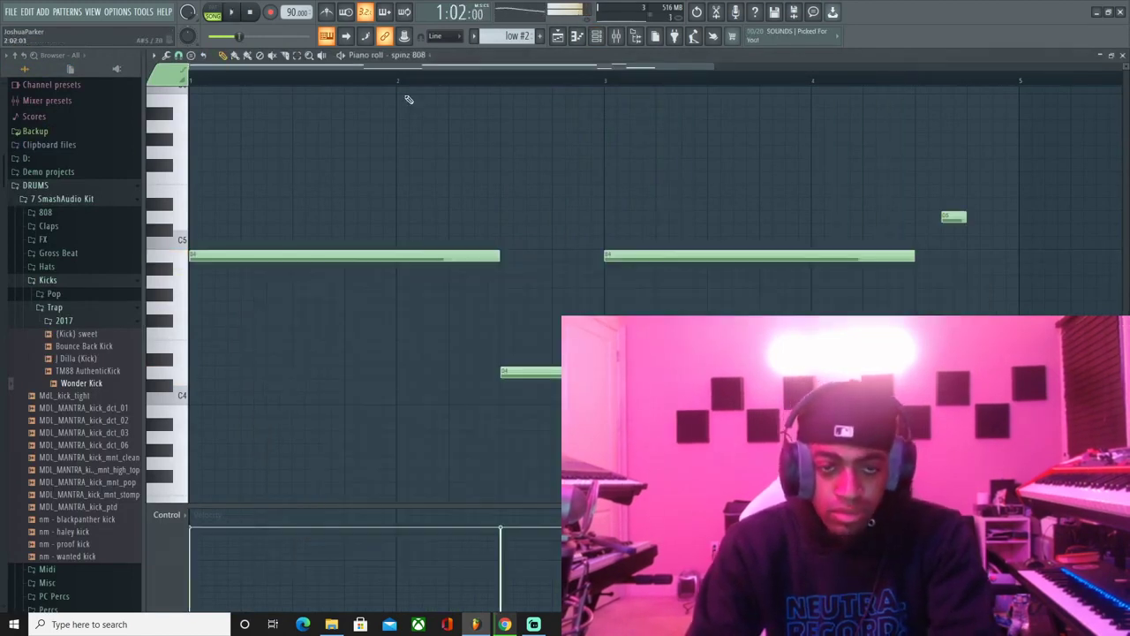
pyautogui.scroll(-1, 386, 86)
pyautogui.scroll(-1, 386, 85)
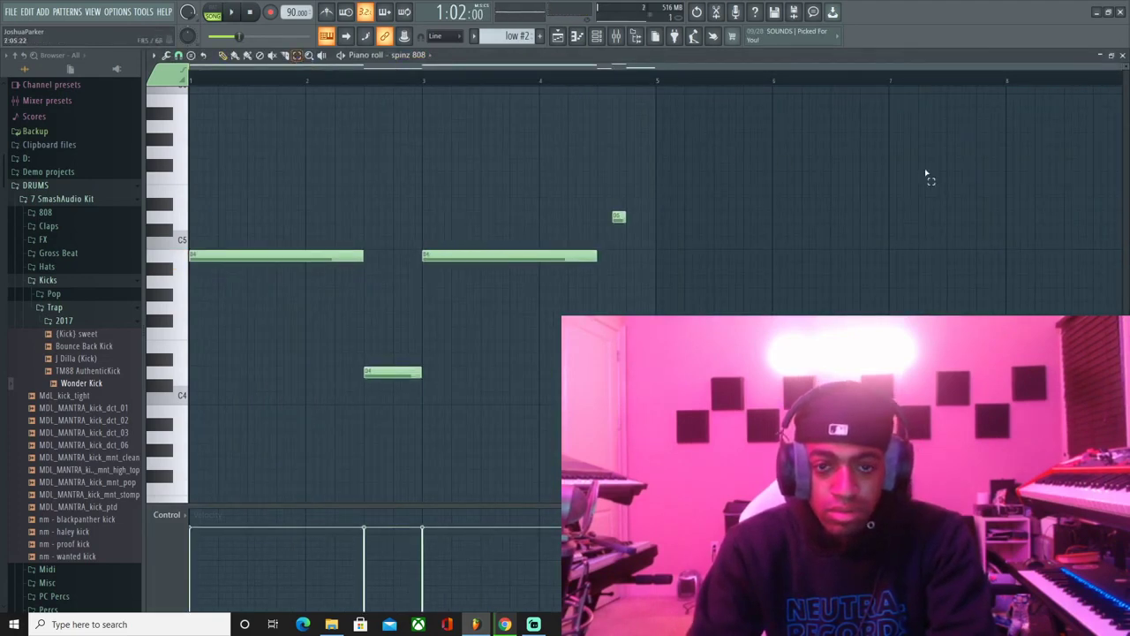
pyautogui.moveTo(925, 174); pyautogui.dragTo(1, 399)
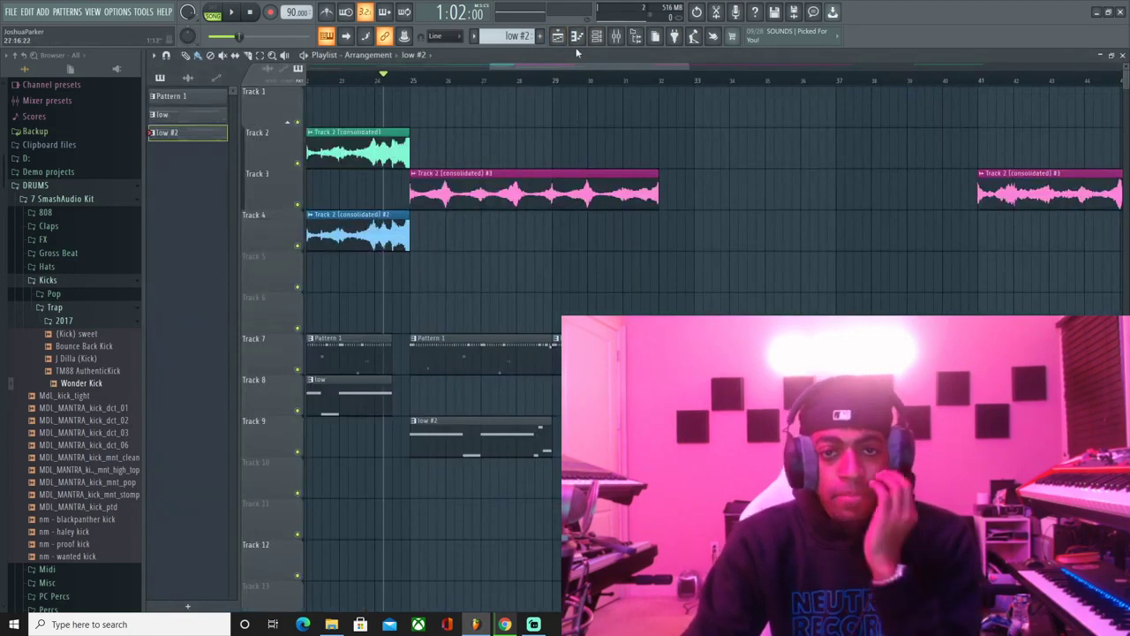
# - Check the spinz 808 channel's cut group settings while playing the arrangement just before bar 25
pyautogui.press('F6')
pyautogui.click(341, 343)
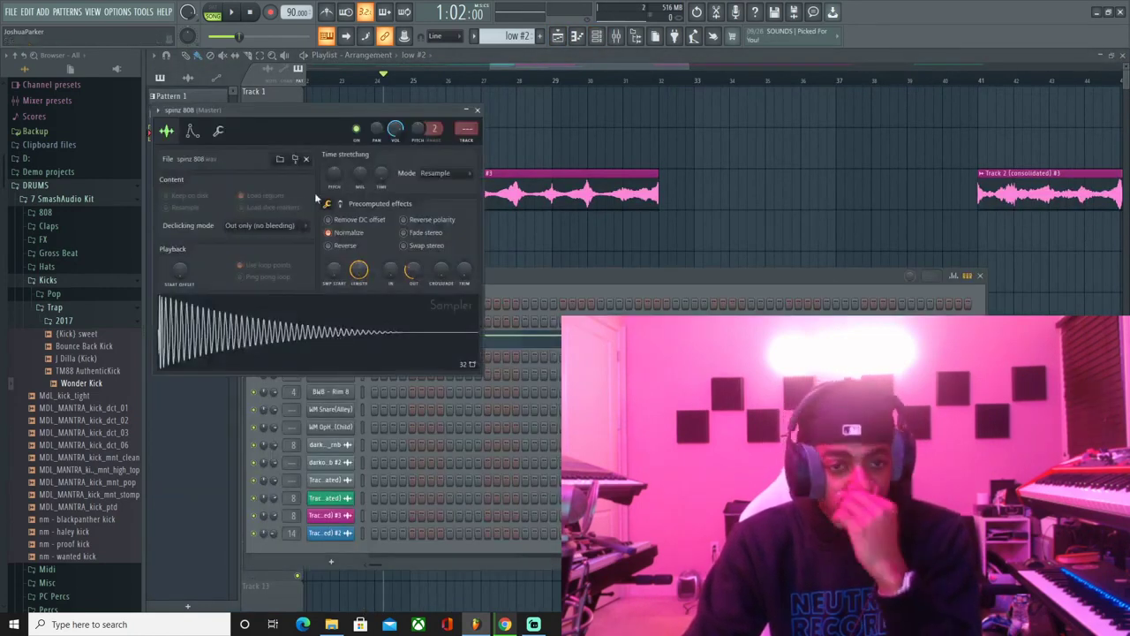
pyautogui.click(218, 130)
pyautogui.press('space')
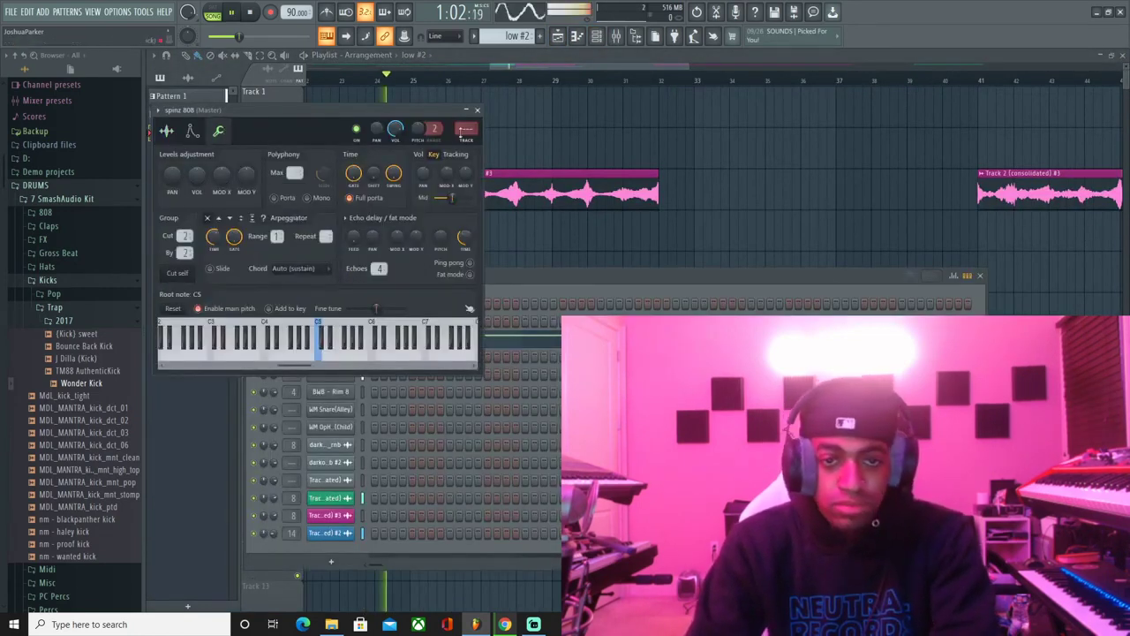
pyautogui.click(477, 110)
pyautogui.press('F6')
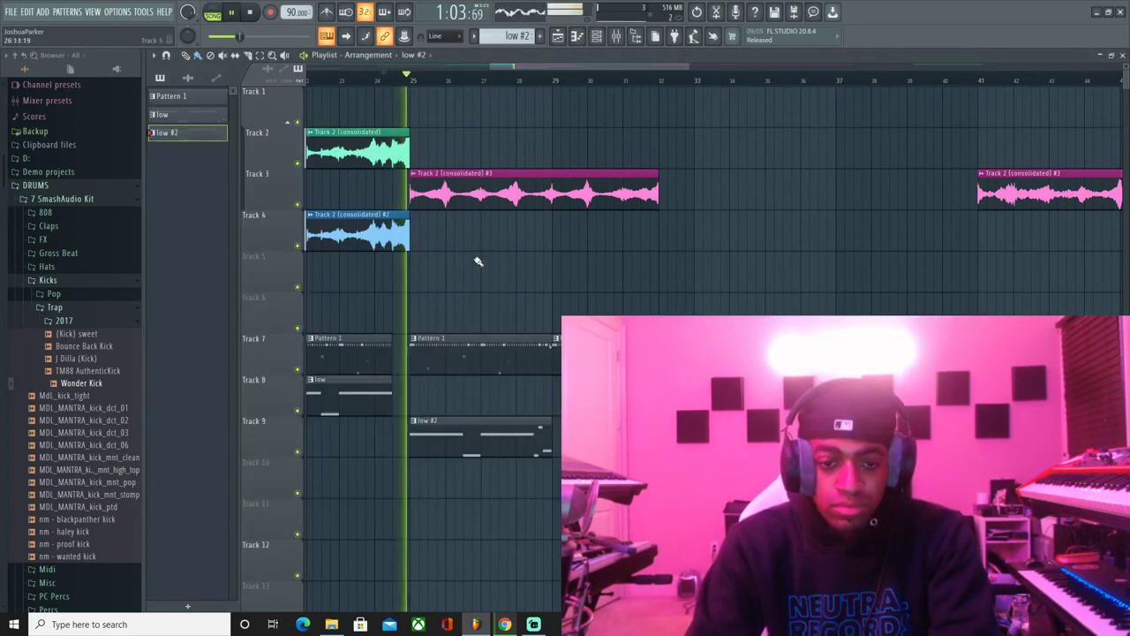
# - Audition the raised low #2 bass line and reduce the fade-out of the spinz 808 sample
pyautogui.click(186, 56)
pyautogui.doubleClick(450, 430)
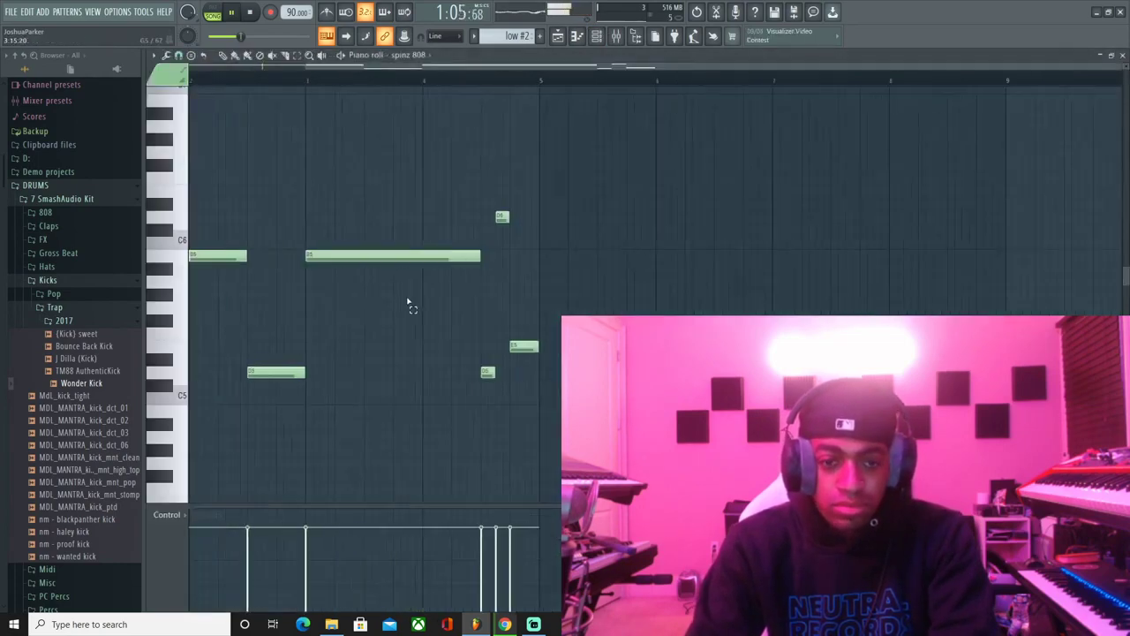
pyautogui.click(596, 36)
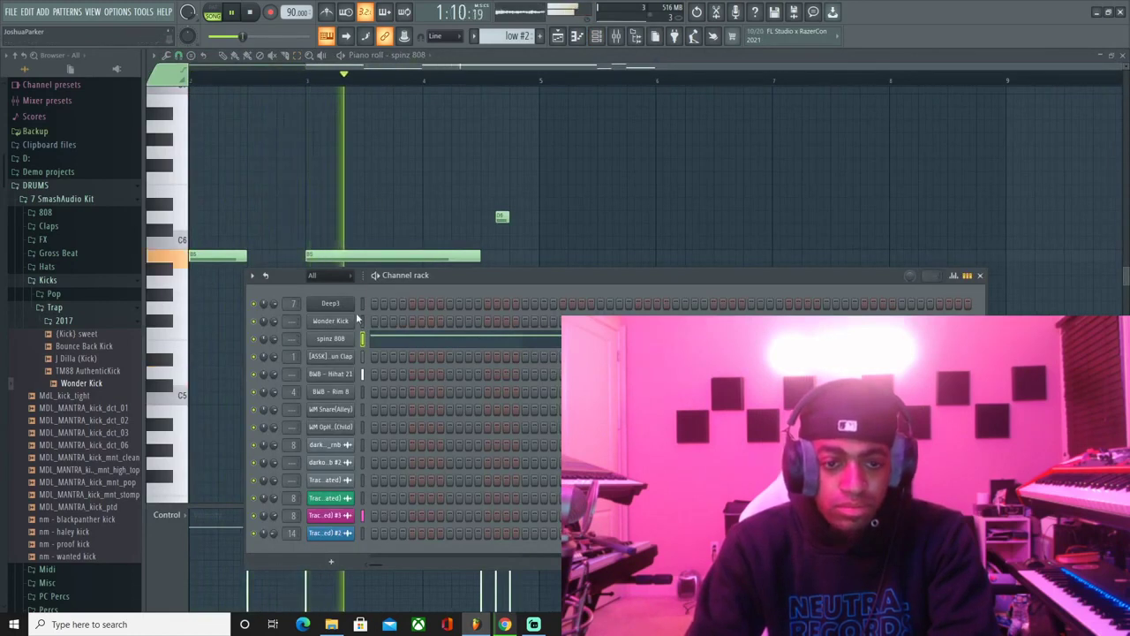
pyautogui.click(346, 339)
pyautogui.click(173, 132)
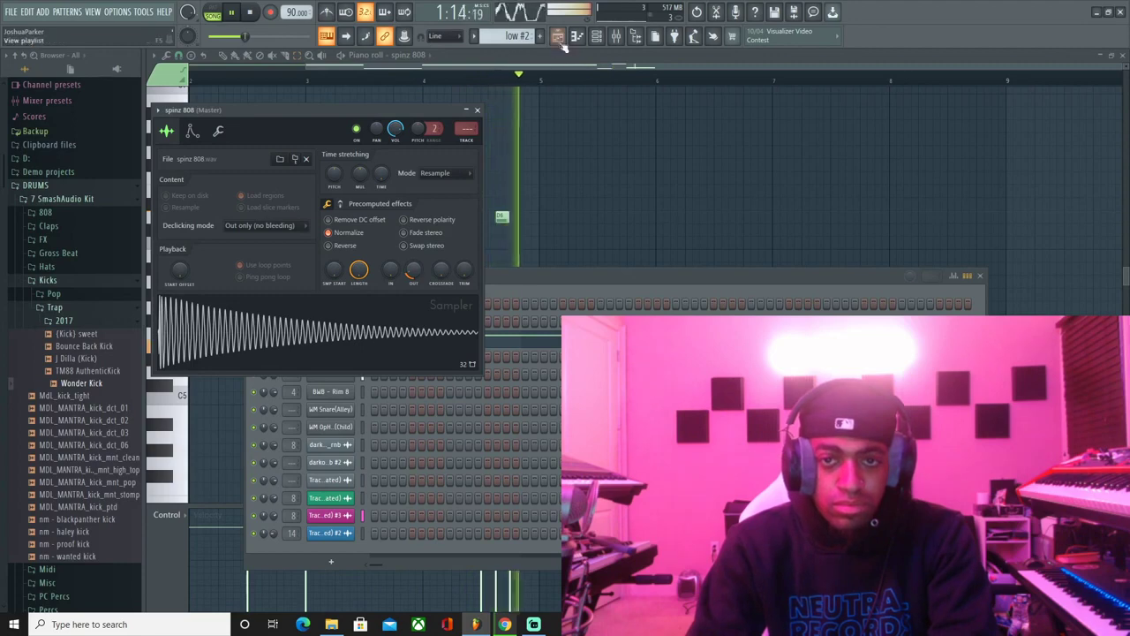
# - Lower the two long B5 notes in low #2 to B4 and raise the pattern's note velocities to maximum
pyautogui.press('F5')
pyautogui.click(381, 77)
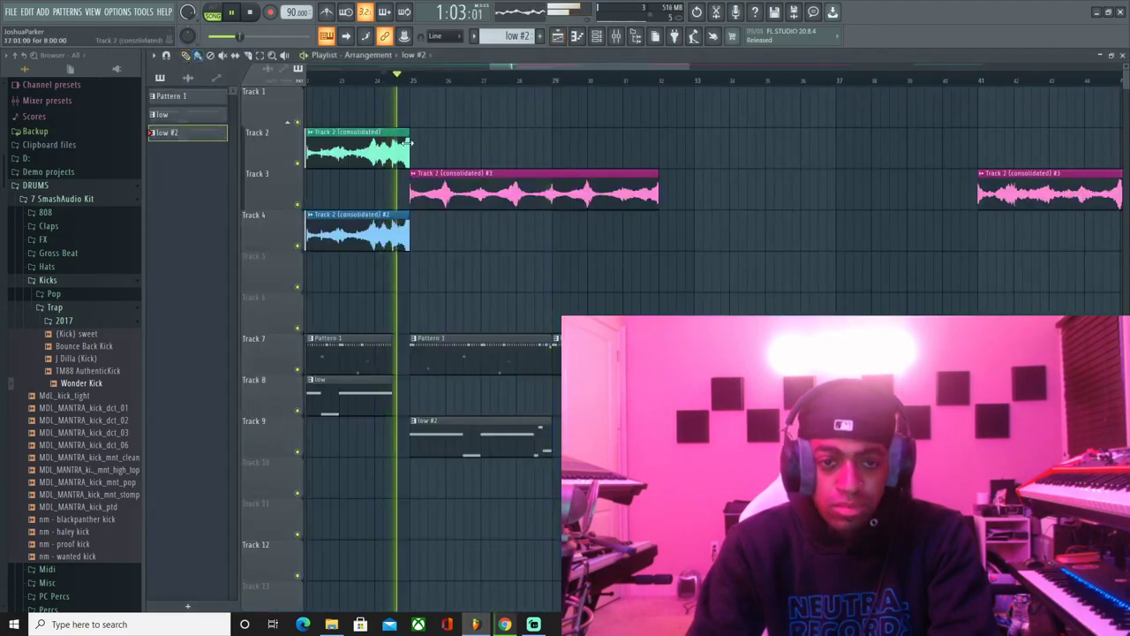
pyautogui.click(419, 80)
pyautogui.press('space')
pyautogui.click(412, 80)
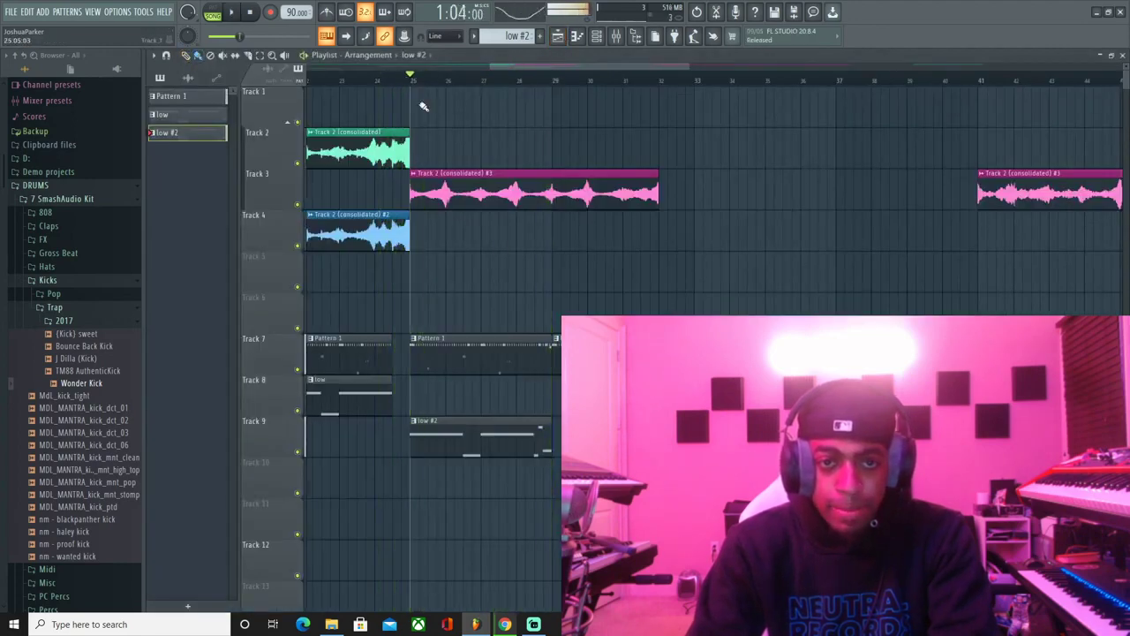
pyautogui.doubleClick(473, 437)
pyautogui.press('space')
pyautogui.scroll(4, 442, 84)
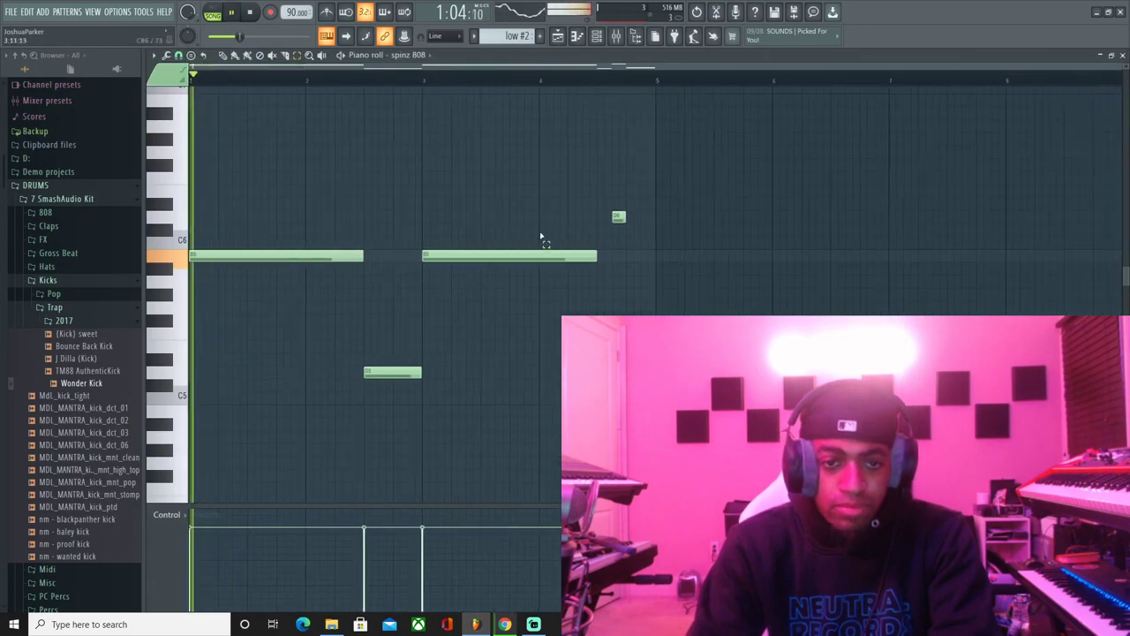
pyautogui.moveTo(540, 236); pyautogui.dragTo(167, 305)
pyautogui.hotkey('ctrl', 'Down')
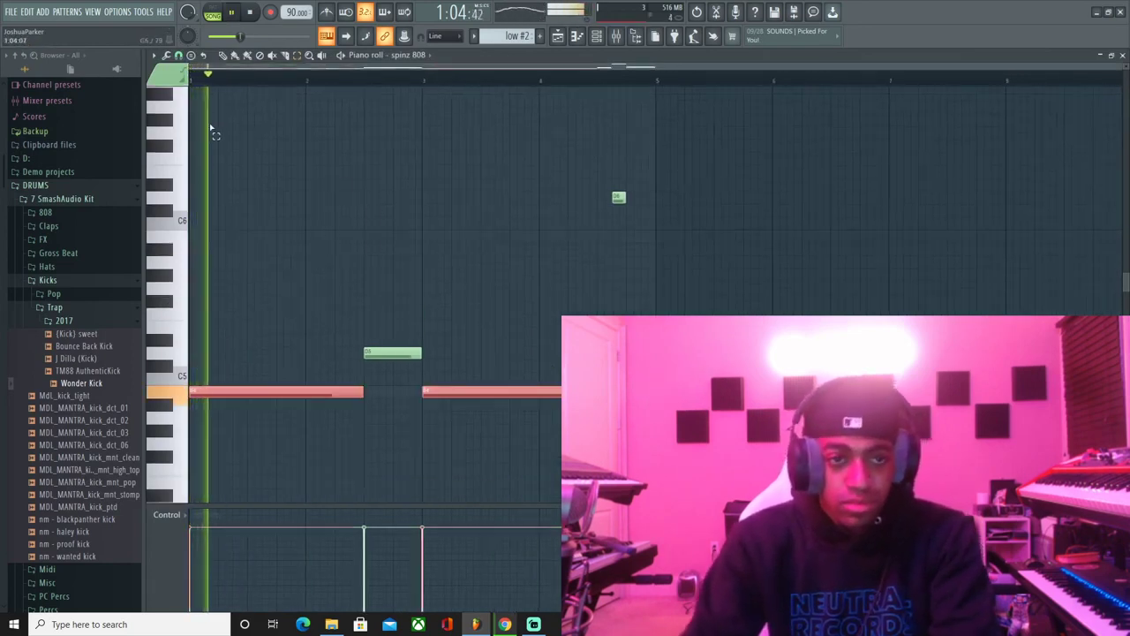
pyautogui.click(318, 324)
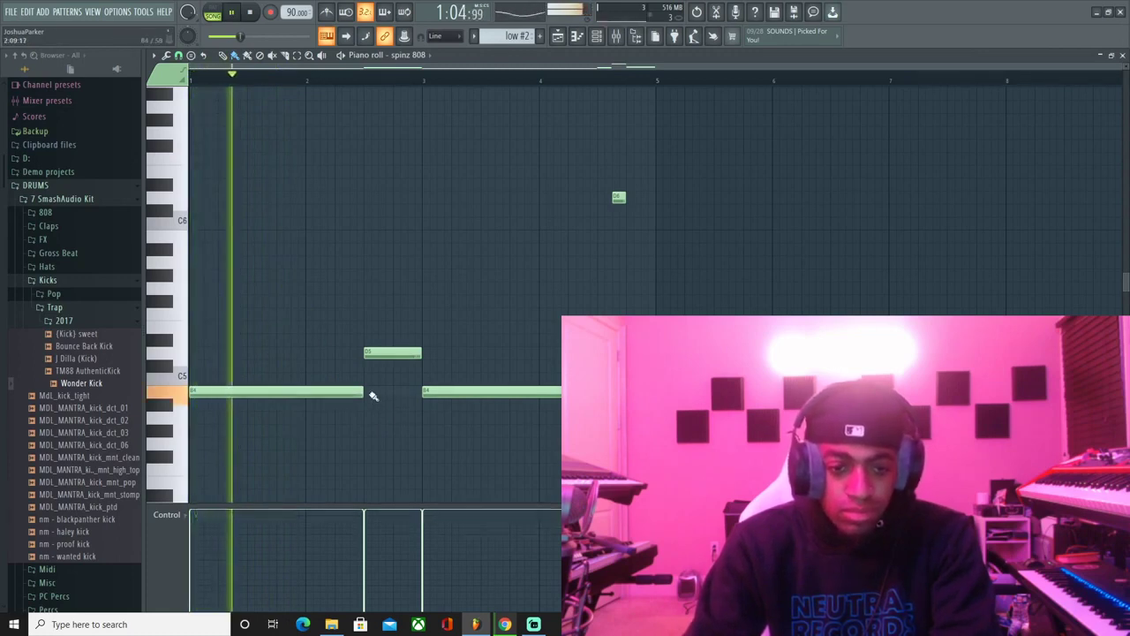
# - Shorten the first B4 note and the following D5 note, add a short E5 after the D5, and audition the pattern
pyautogui.moveTo(361, 392); pyautogui.dragTo(225, 397)
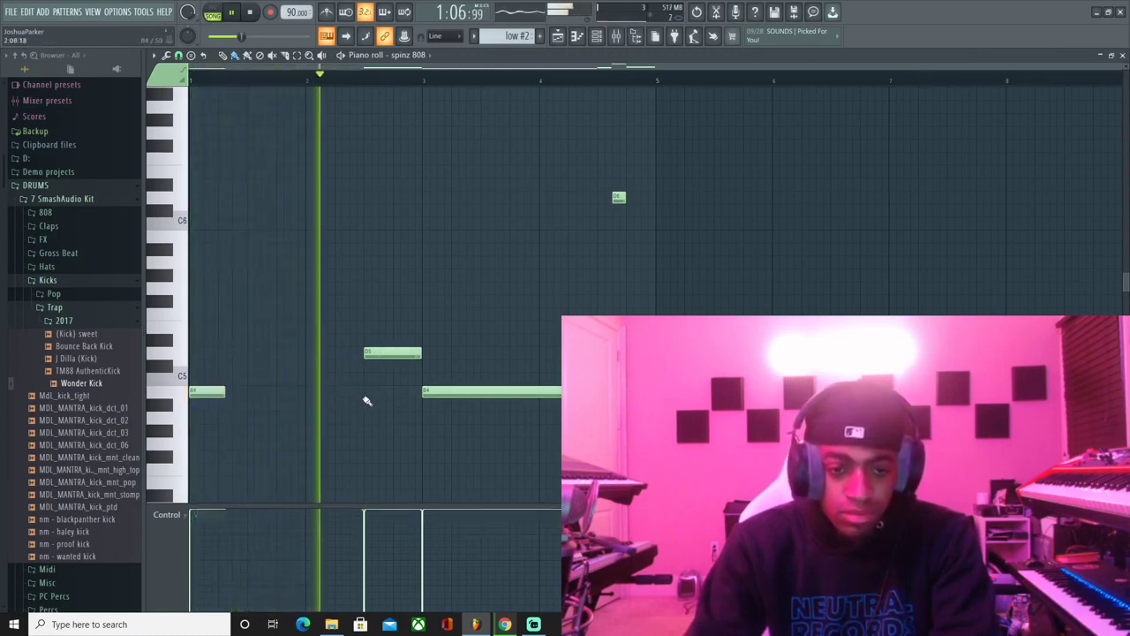
pyautogui.moveTo(423, 353); pyautogui.dragTo(383, 354)
pyautogui.click(399, 353)
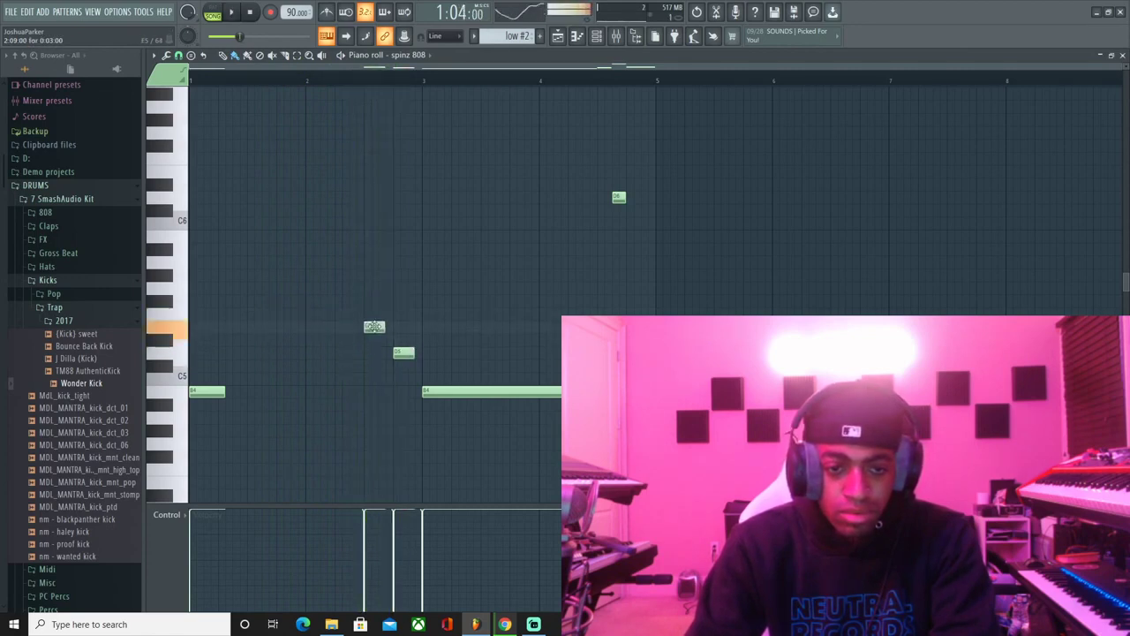
pyautogui.moveTo(376, 322); pyautogui.dragTo(401, 323)
pyautogui.press('space')
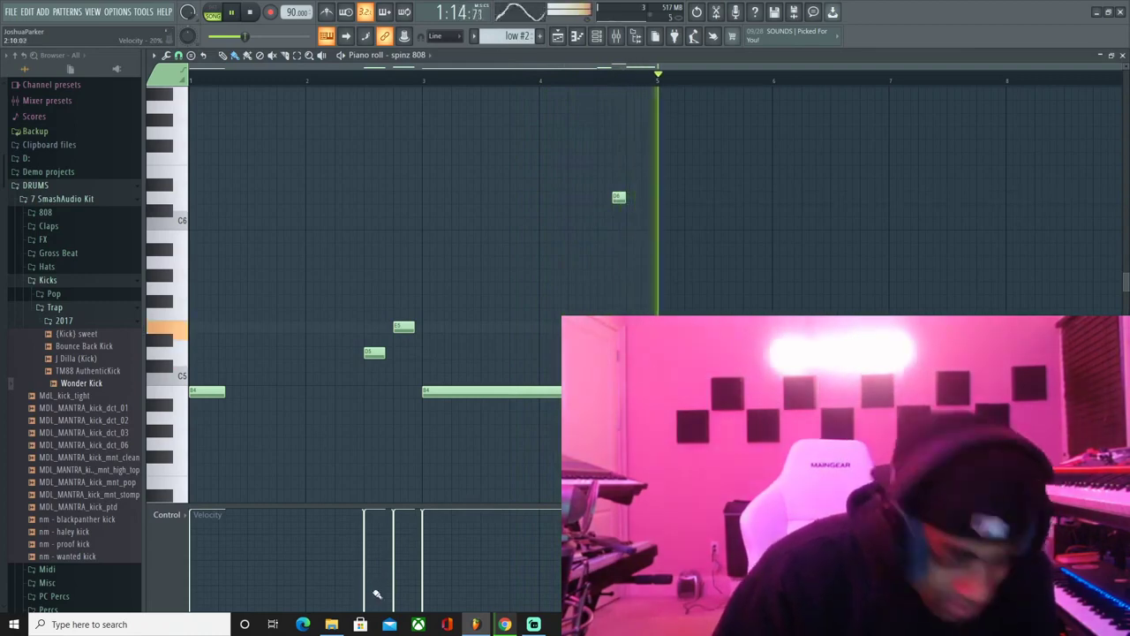
pyautogui.press('space')
pyautogui.press('space')
# - Extend the pink sample clip at bar 25 on Track 3 so it ends at bar 33
pyautogui.click(557, 36)
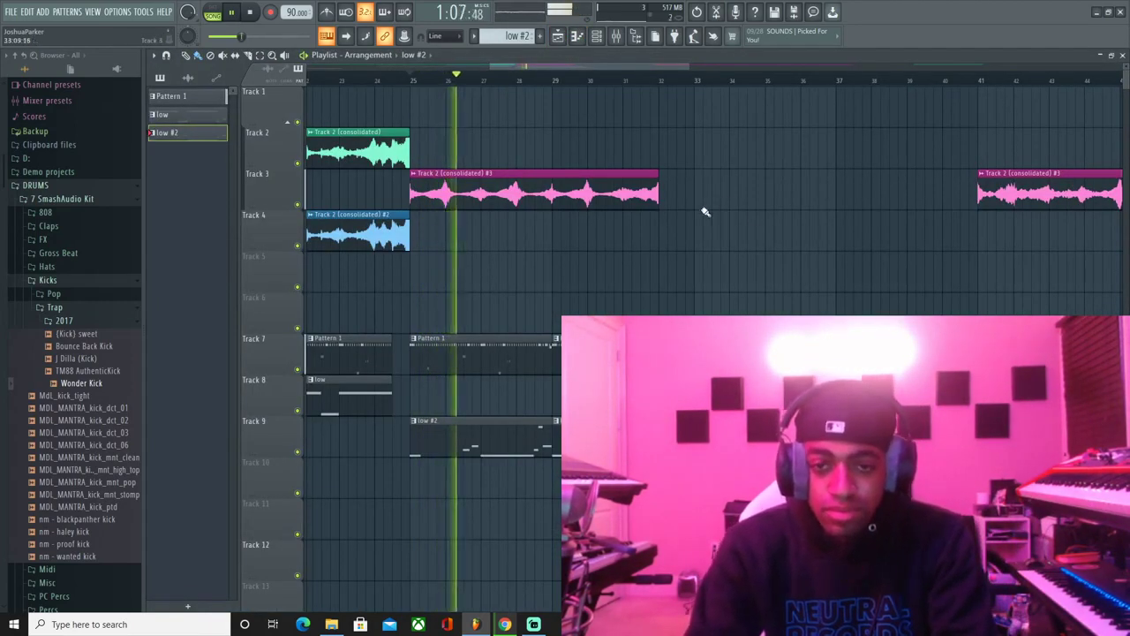
pyautogui.moveTo(667, 196); pyautogui.dragTo(695, 196)
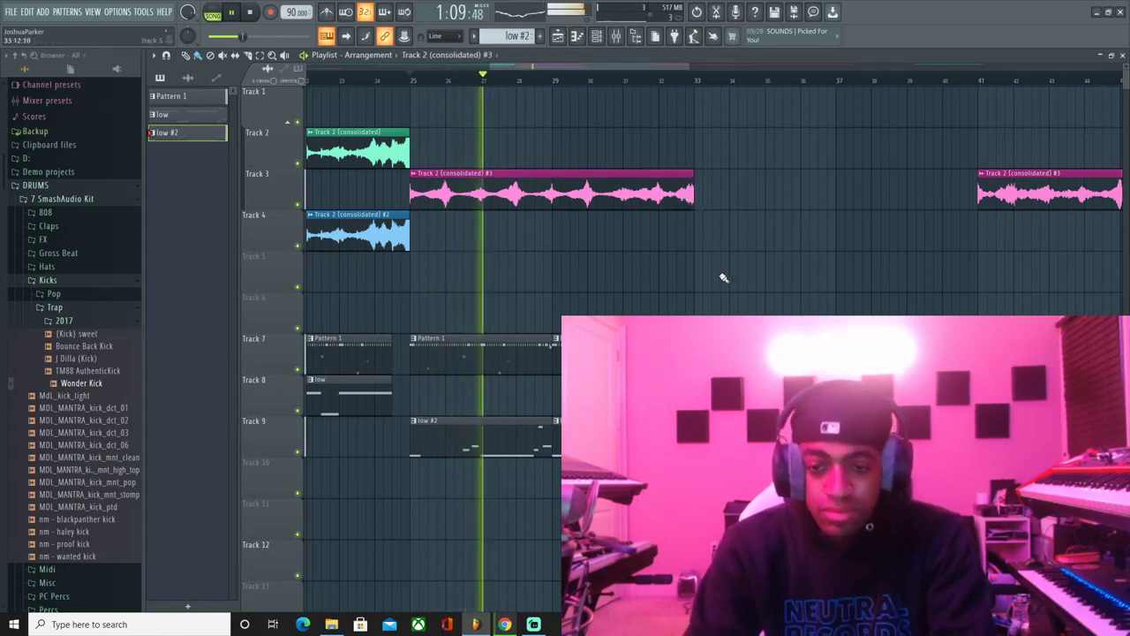
pyautogui.scroll(-4, 606, 97)
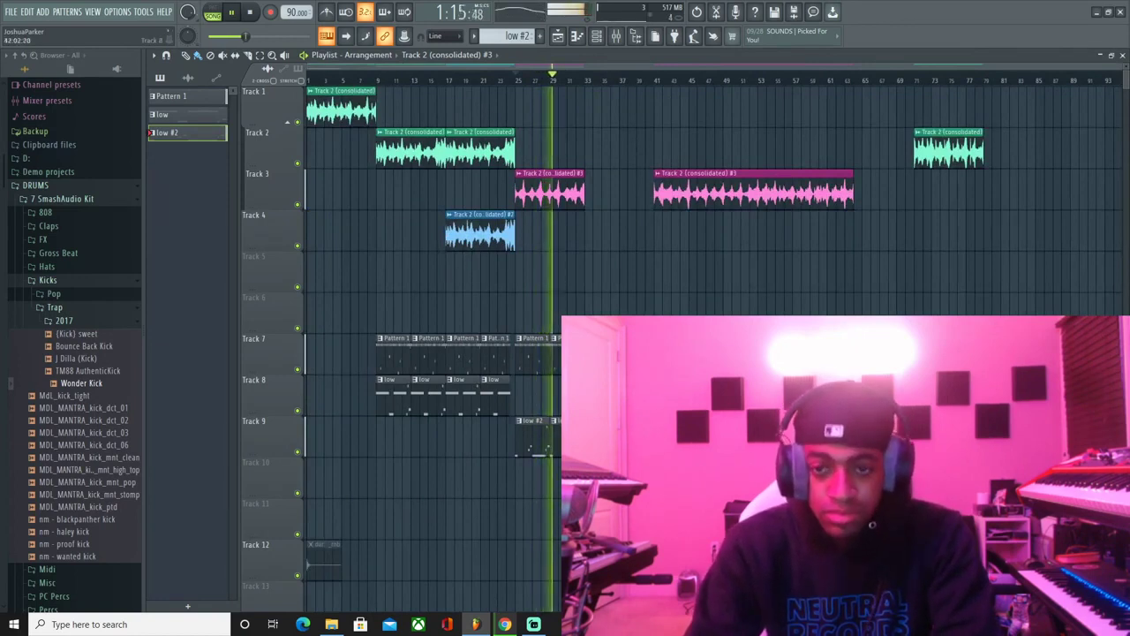
# - Raise the time-stretching pitch of the pink Track 2 (consolidated) #3 sample
pyautogui.doubleClick(523, 195)
pyautogui.rightClick(548, 257)
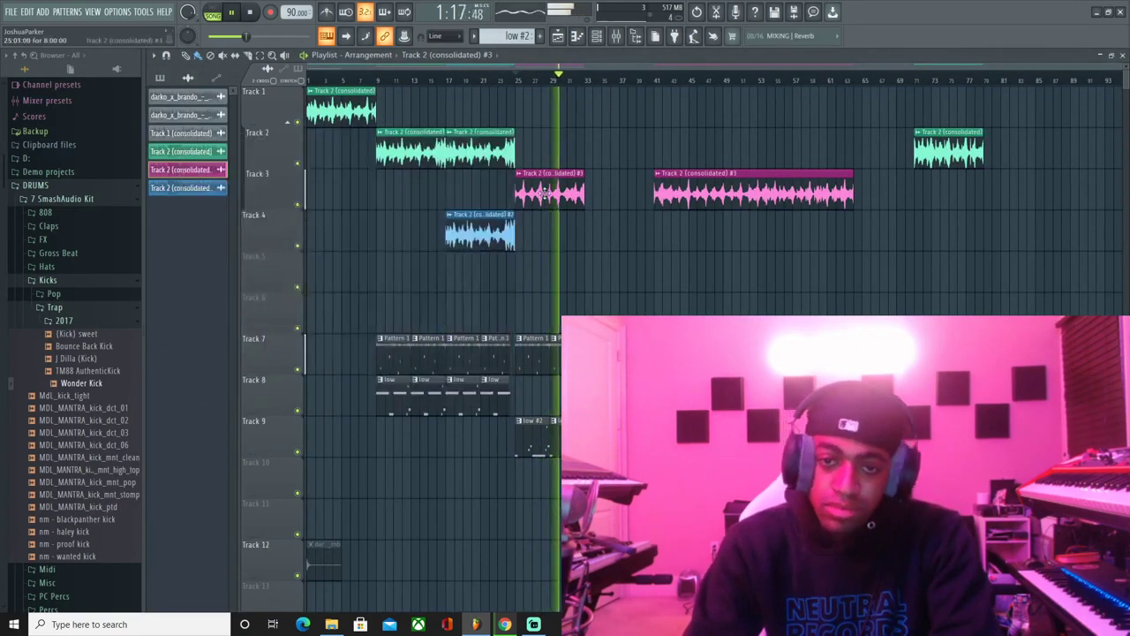
pyautogui.doubleClick(539, 194)
pyautogui.press('space')
pyautogui.press('space')
pyautogui.moveTo(361, 210); pyautogui.dragTo(361, 132)
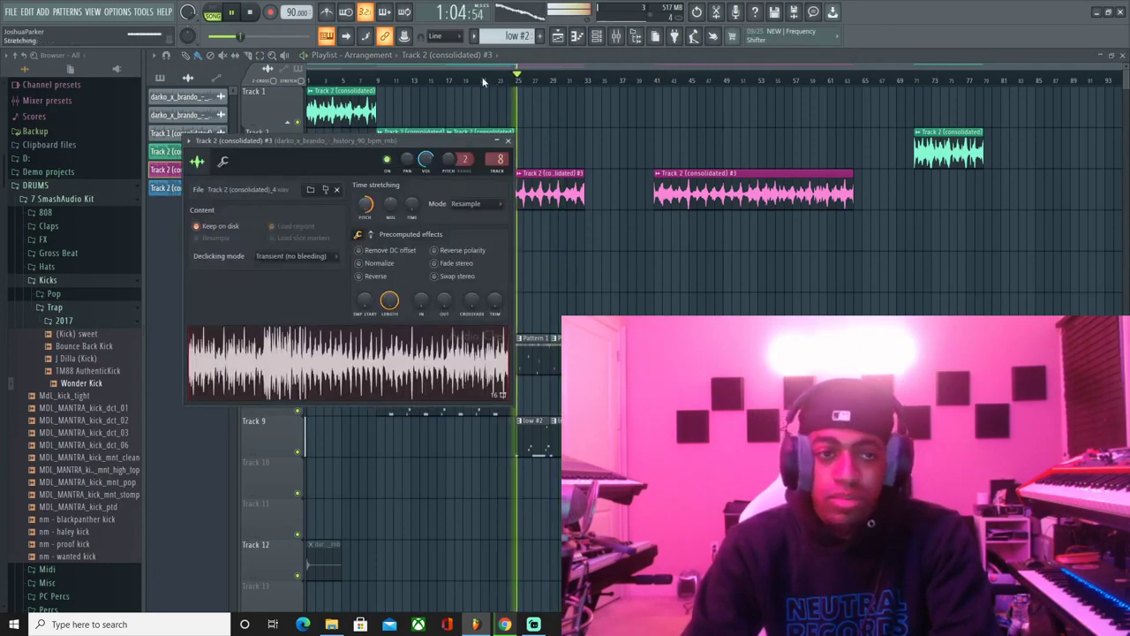
# - Set the pink sample's stretch mode to Auto and its channel volume to about 70%, and audition the transition into bar 25
pyautogui.moveTo(483, 81); pyautogui.dragTo(510, 81)
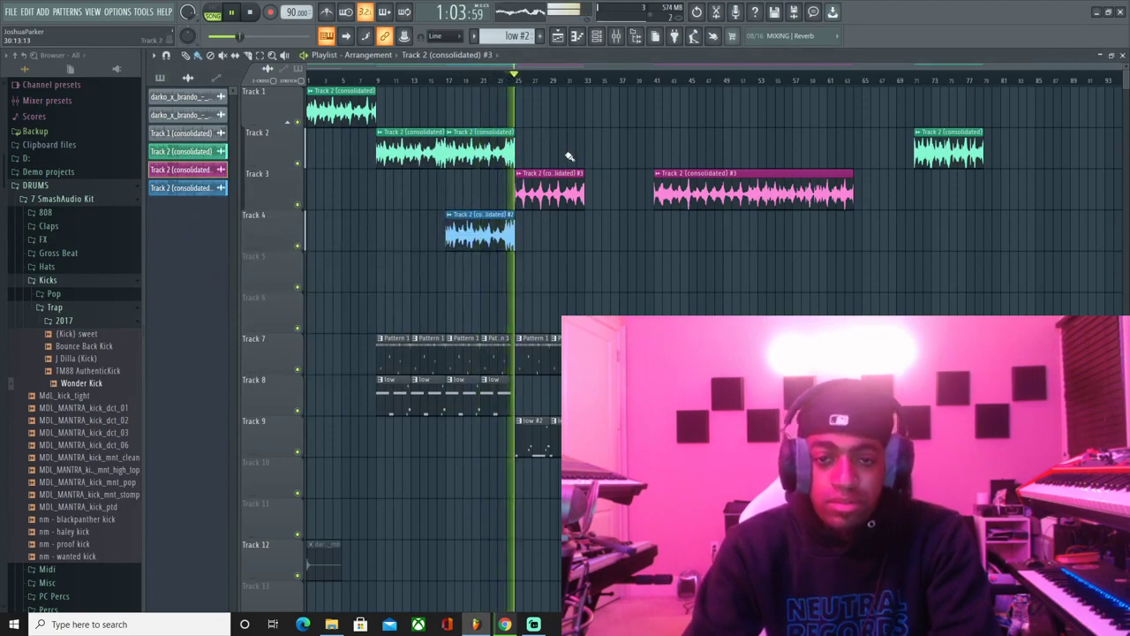
pyautogui.doubleClick(557, 190)
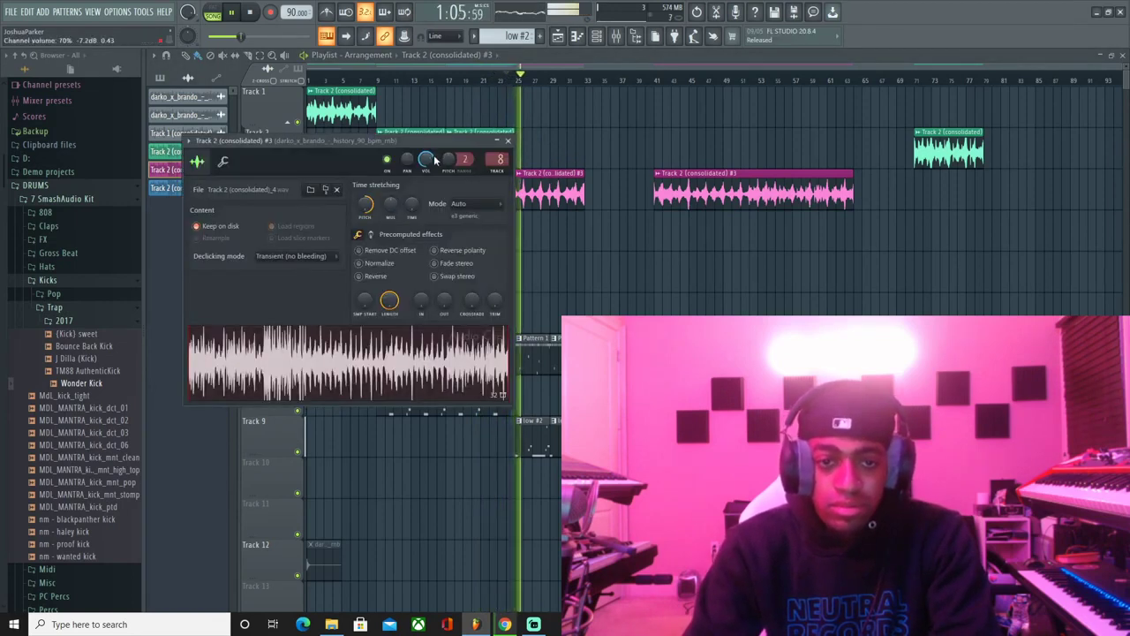
pyautogui.click(508, 141)
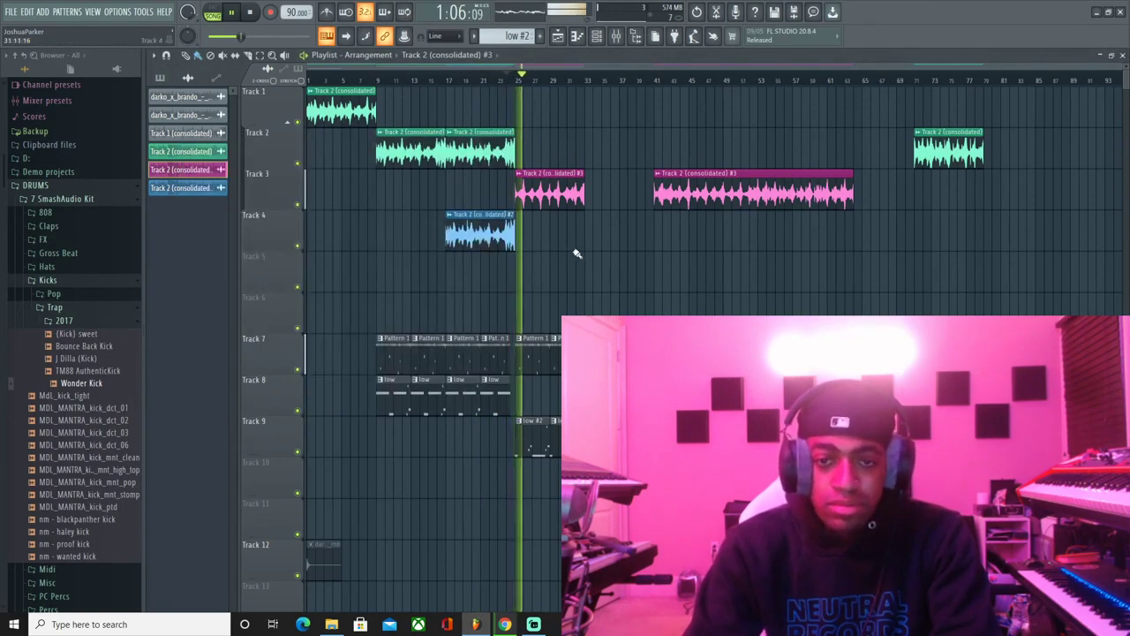
pyautogui.doubleClick(556, 193)
pyautogui.click(508, 141)
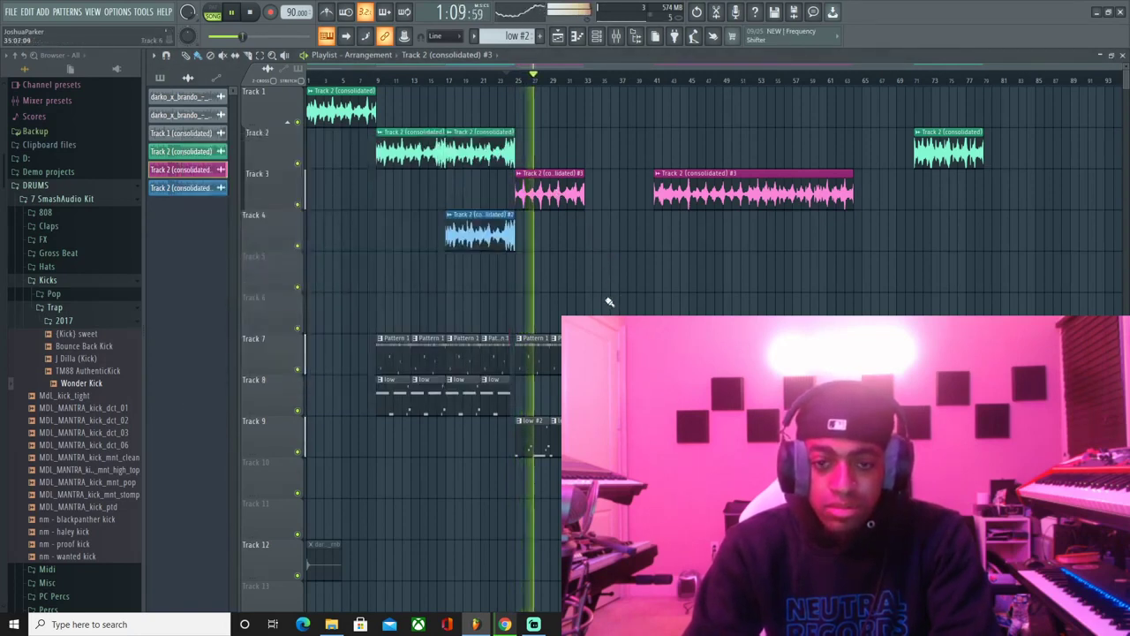
# - Shorten the D5 and E5 notes at the end of bar 4 in low #2
pyautogui.doubleClick(533, 439)
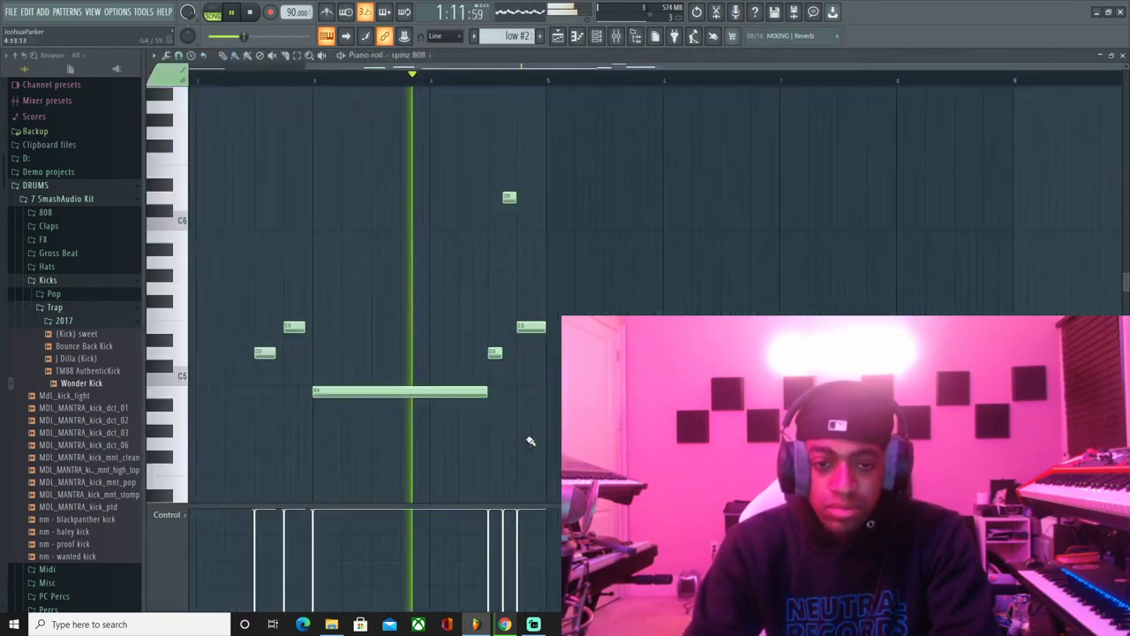
pyautogui.moveTo(493, 353); pyautogui.dragTo(486, 353)
pyautogui.moveTo(537, 327); pyautogui.dragTo(516, 328)
pyautogui.click(529, 328)
pyautogui.rightClick(527, 330)
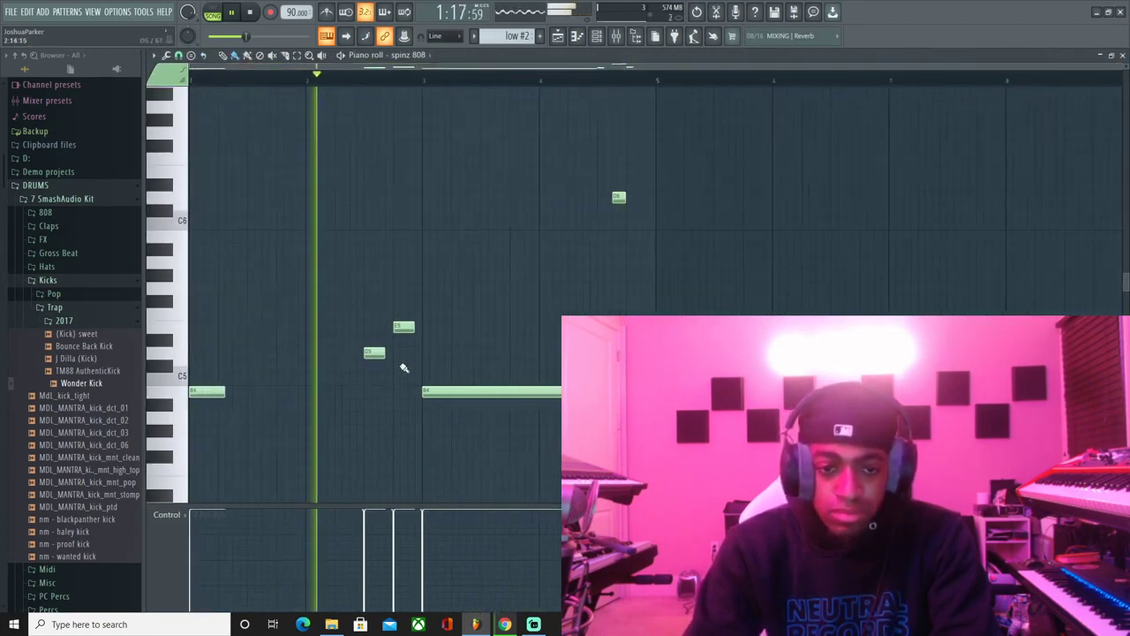
# - Shorten the D5 and E5 notes before bar 3 and the B4 note at bar 3, starting the E5 slightly later
pyautogui.moveTo(384, 353); pyautogui.dragTo(415, 327)
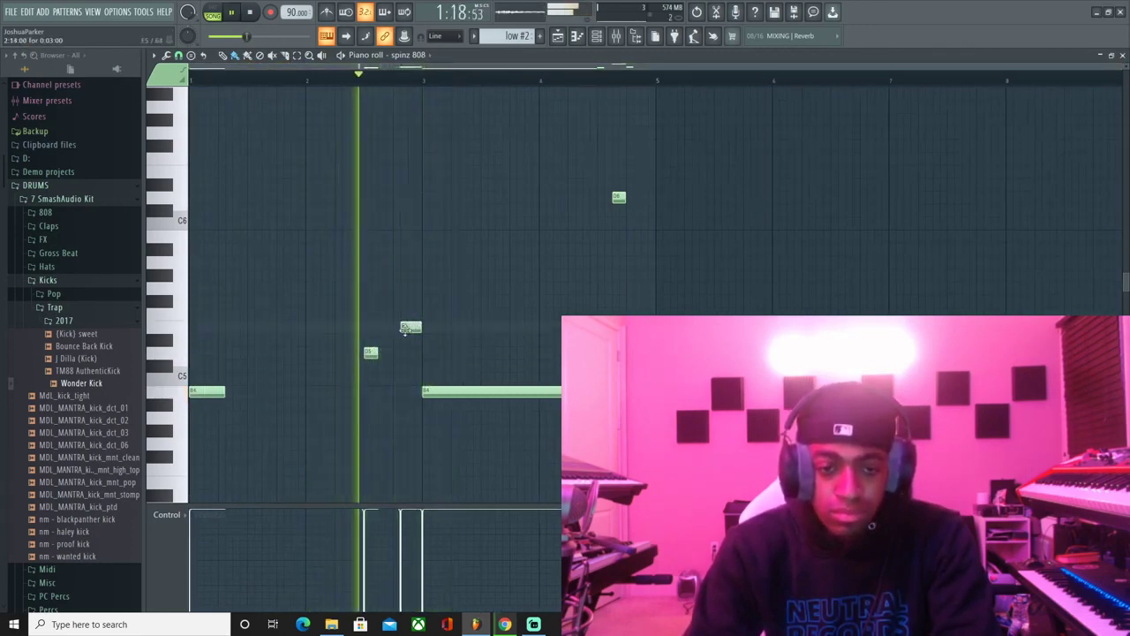
pyautogui.moveTo(417, 325); pyautogui.dragTo(415, 328)
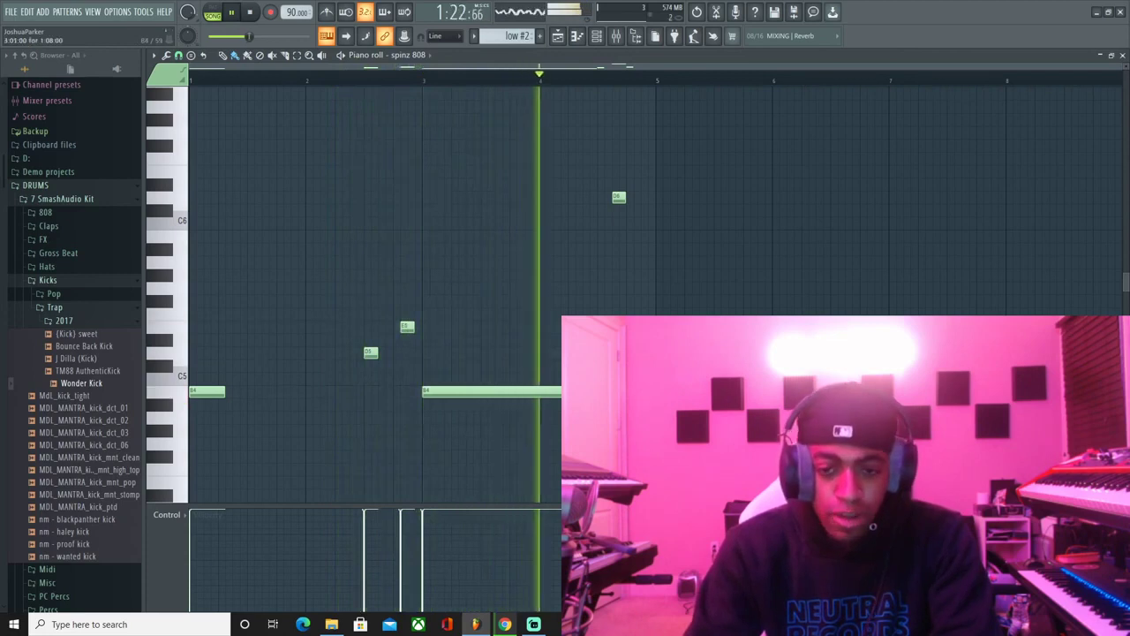
pyautogui.moveTo(595, 392); pyautogui.dragTo(393, 396)
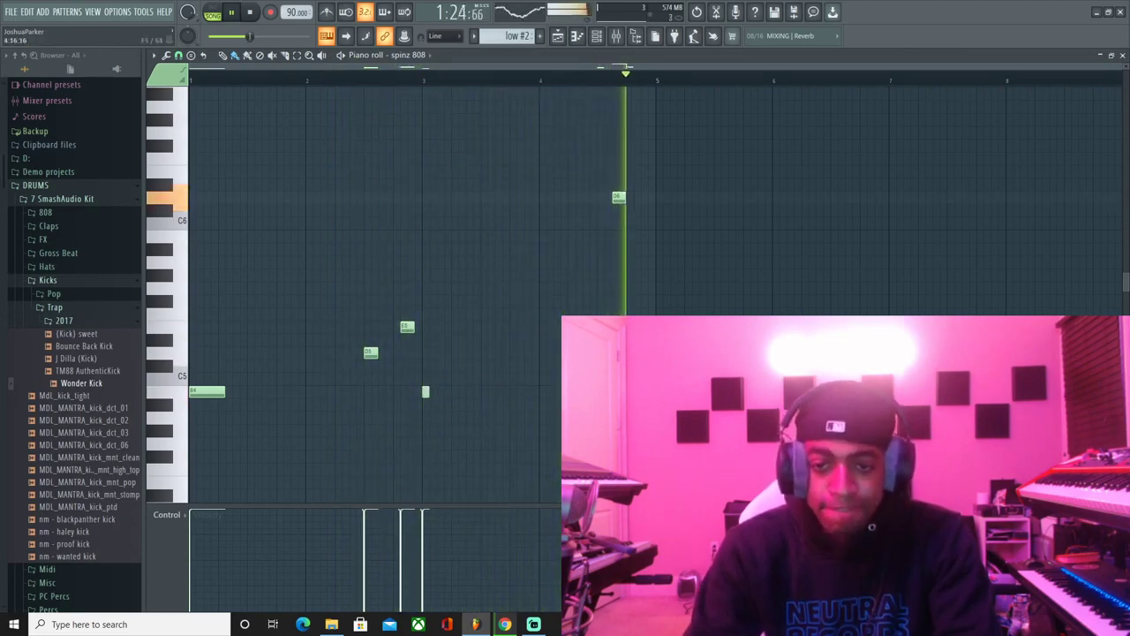
pyautogui.click(570, 36)
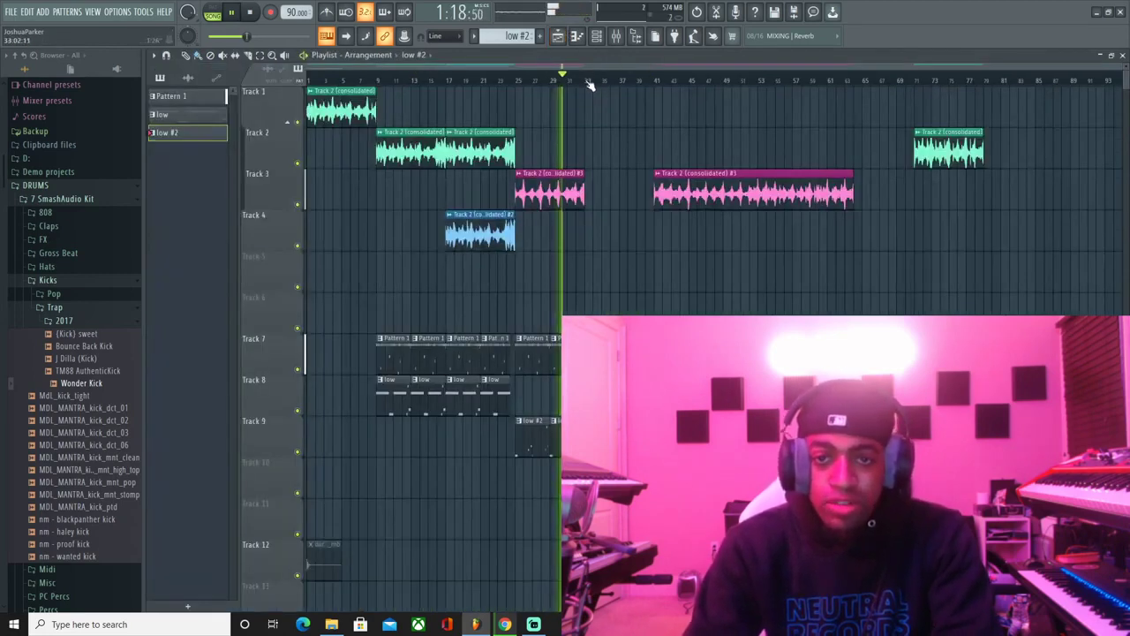
pyautogui.press('space')
pyautogui.click(12, 12)
pyautogui.click(23, 70)
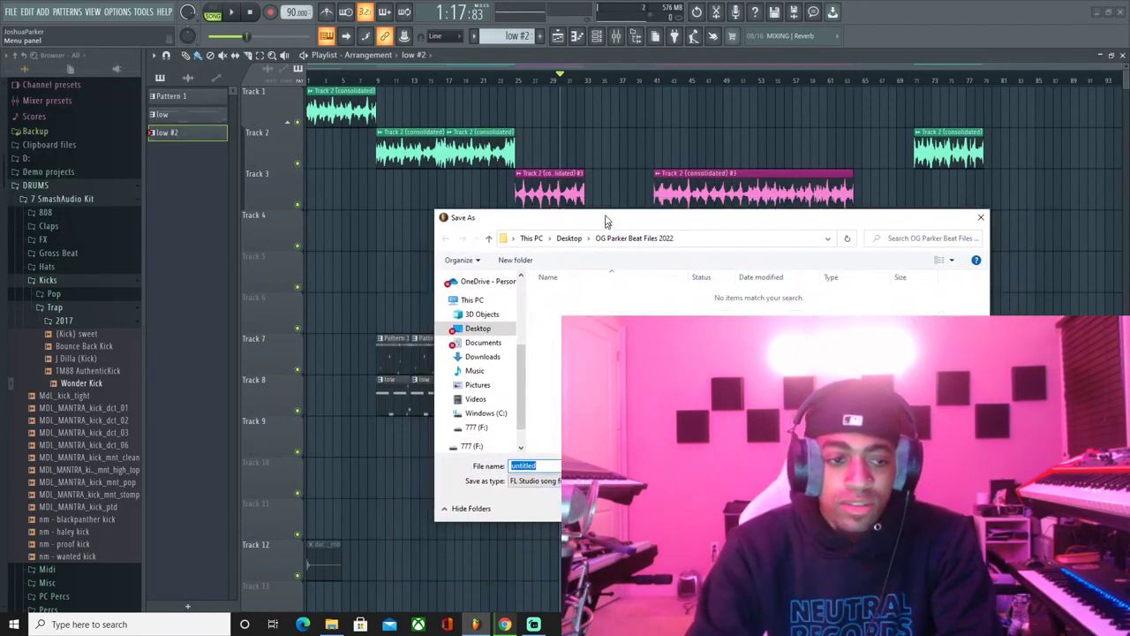
pyautogui.click(974, 189)
# - Check the source loop's channel name and save the project as zipped song file OG Darko History in OG Parker Beat Files 2022
pyautogui.click(597, 36)
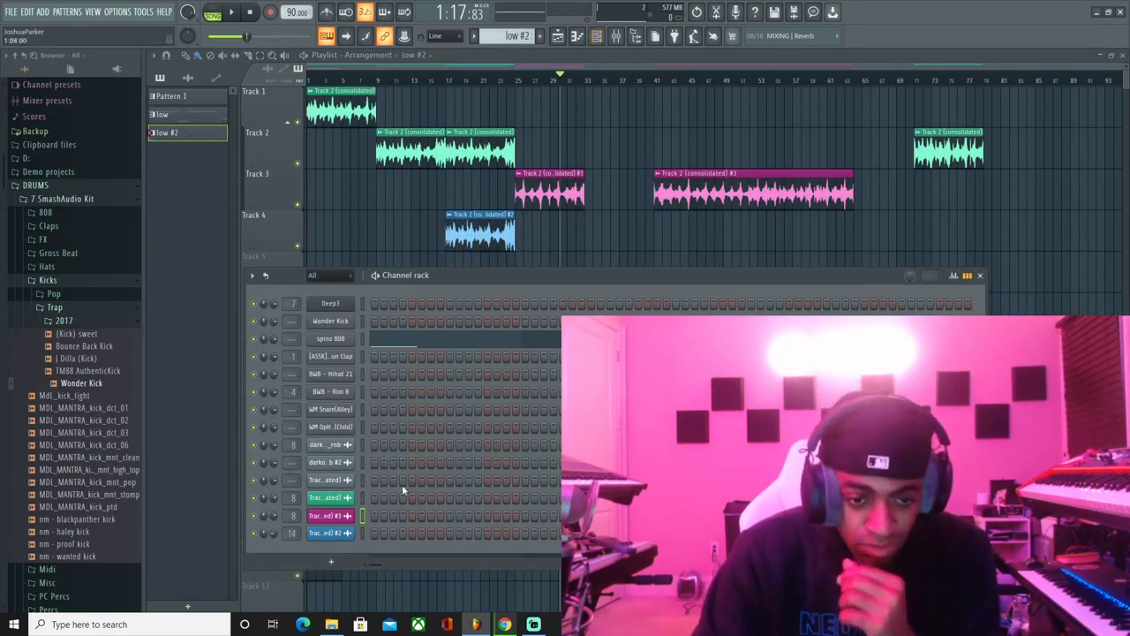
pyautogui.click(331, 444)
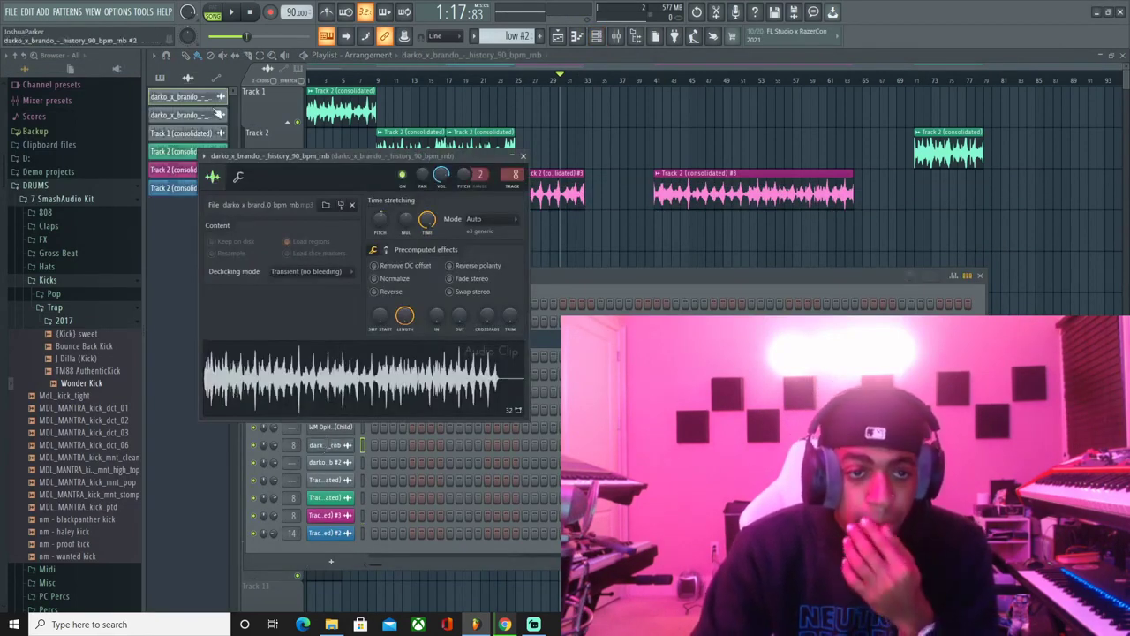
pyautogui.click(11, 14)
pyautogui.click(38, 69)
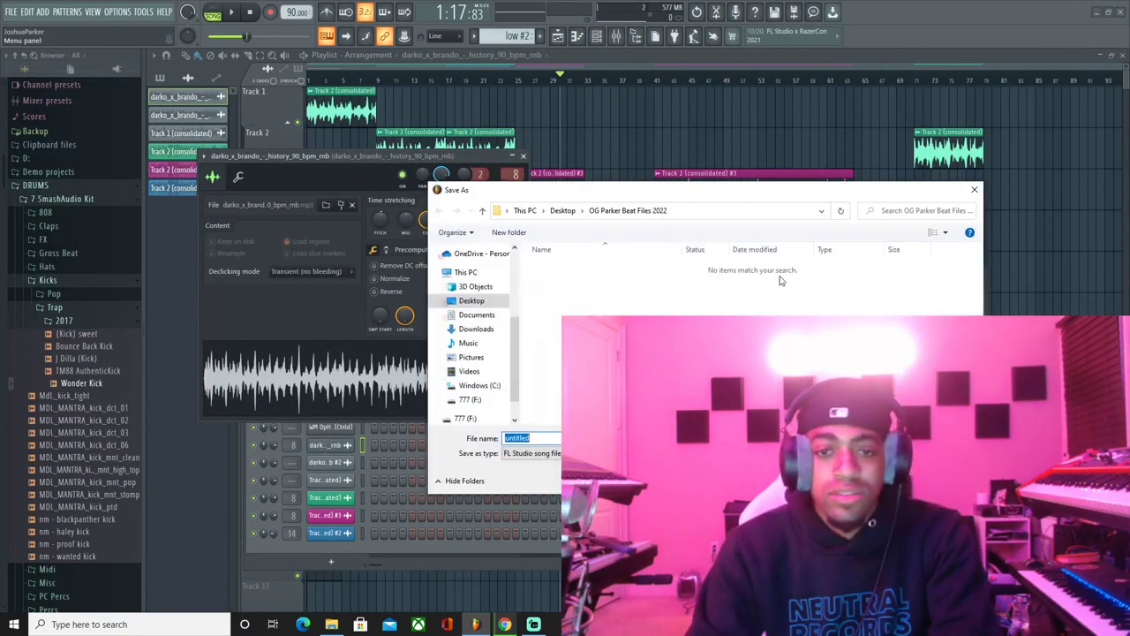
pyautogui.click(530, 453)
pyautogui.click(536, 471)
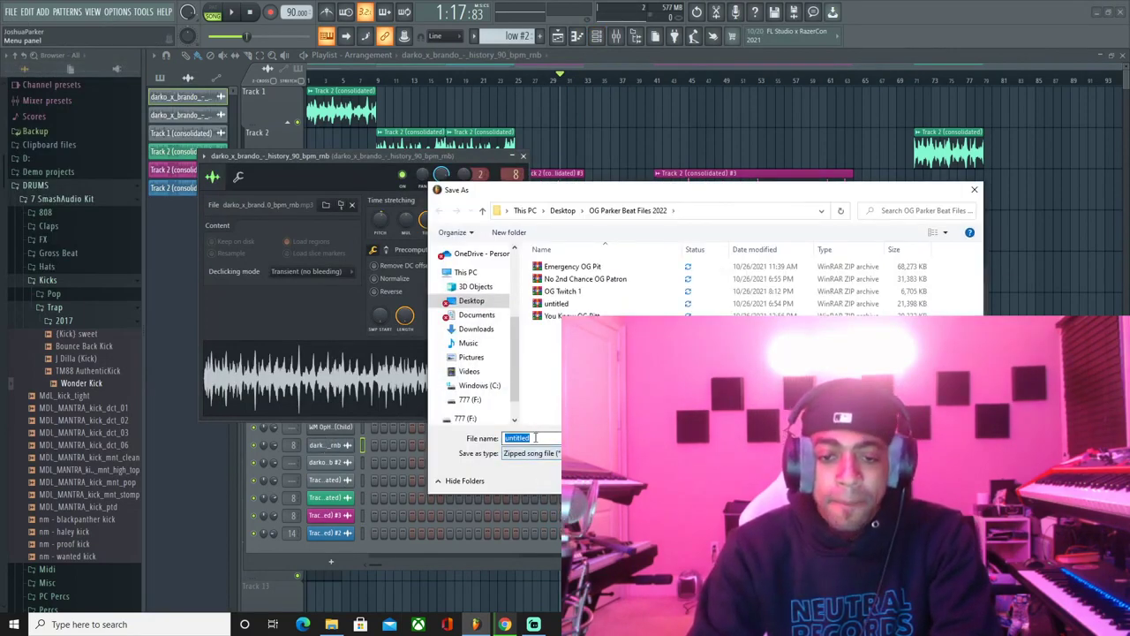
pyautogui.press('o')
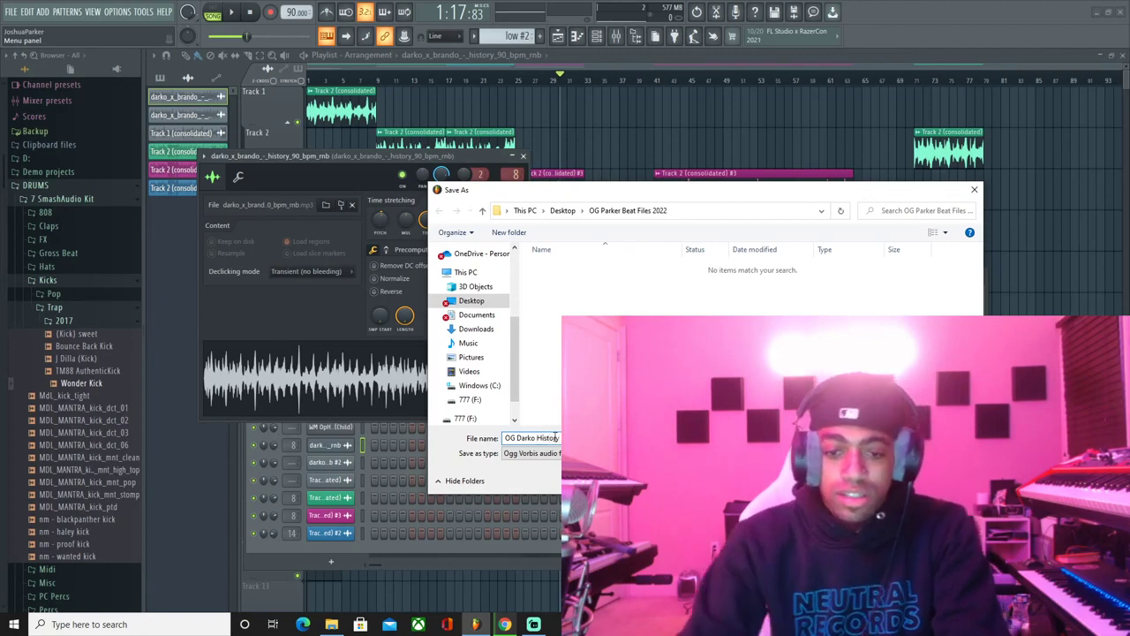
pyautogui.click(618, 452)
pyautogui.click(549, 474)
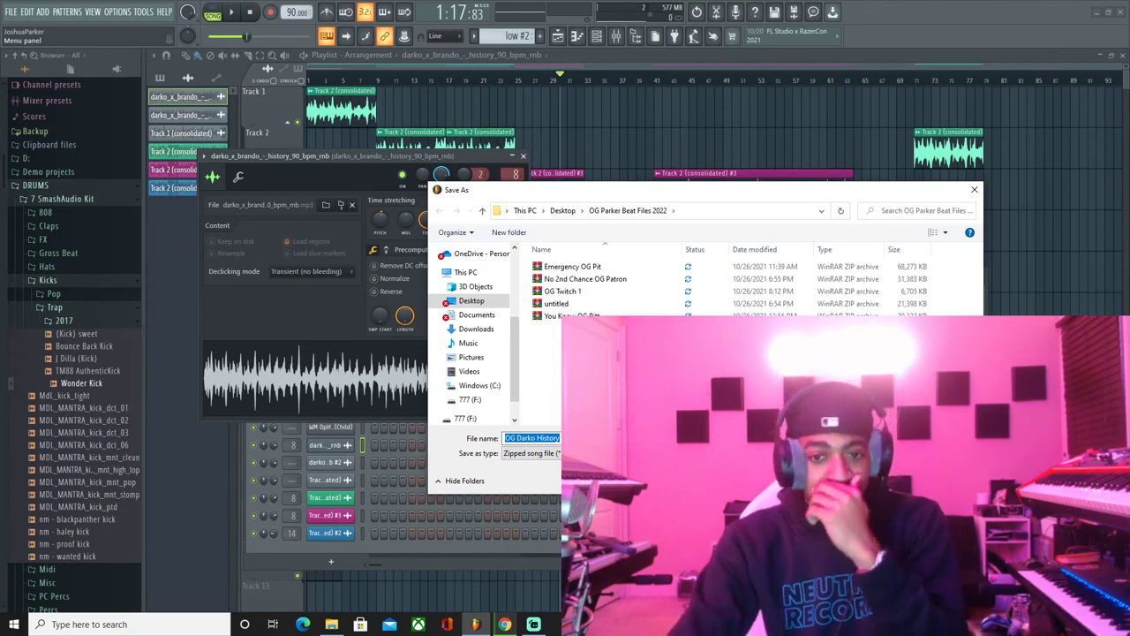
pyautogui.press('Return')
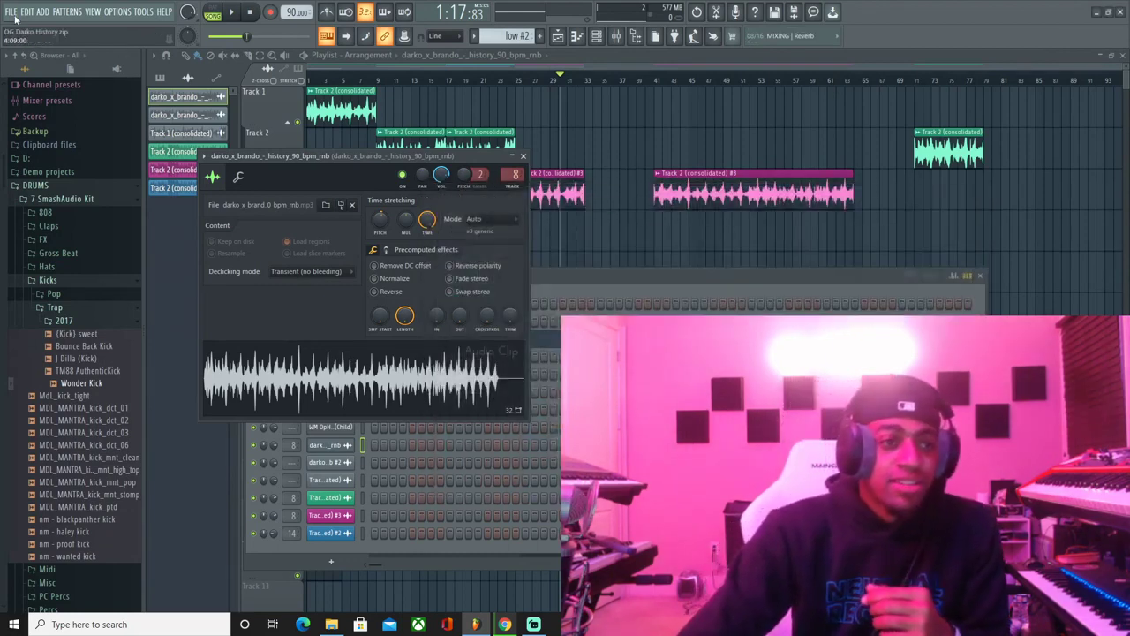
# - Start a new empty project and browse the Downloads folder for another loop
pyautogui.click(14, 16)
pyautogui.click(21, 30)
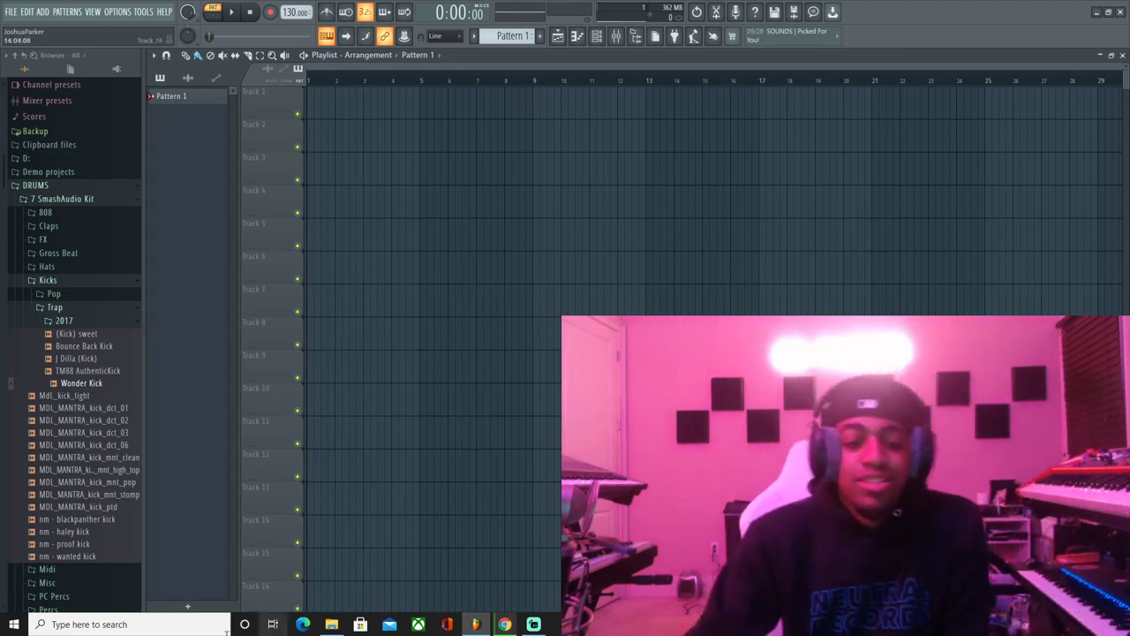
pyautogui.click(331, 624)
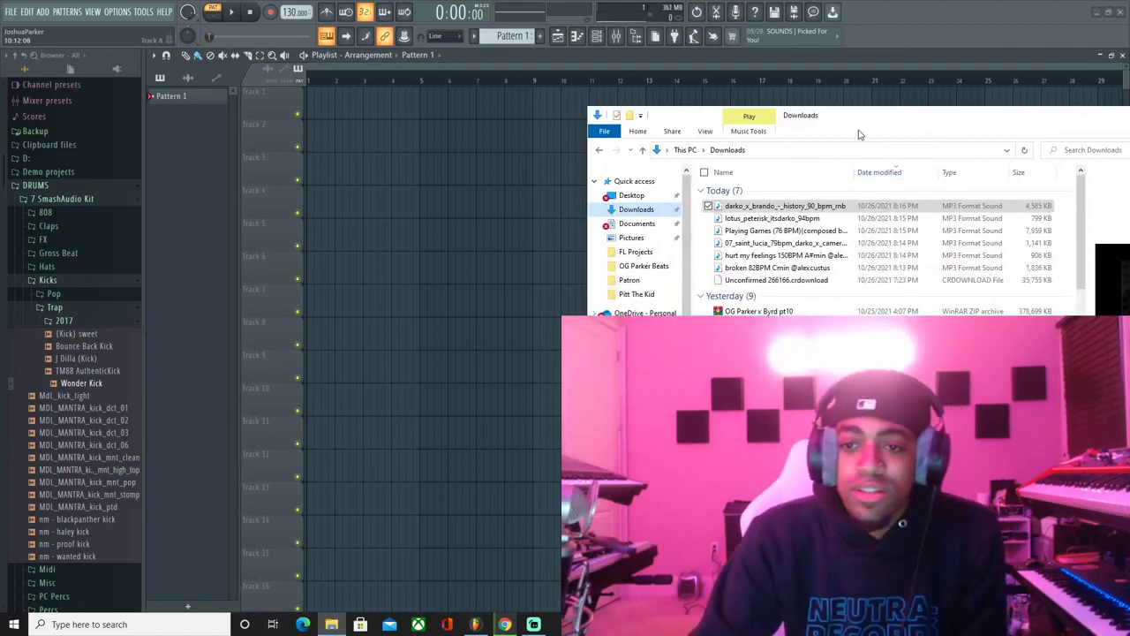
pyautogui.moveTo(722, 122); pyautogui.dragTo(457, 122)
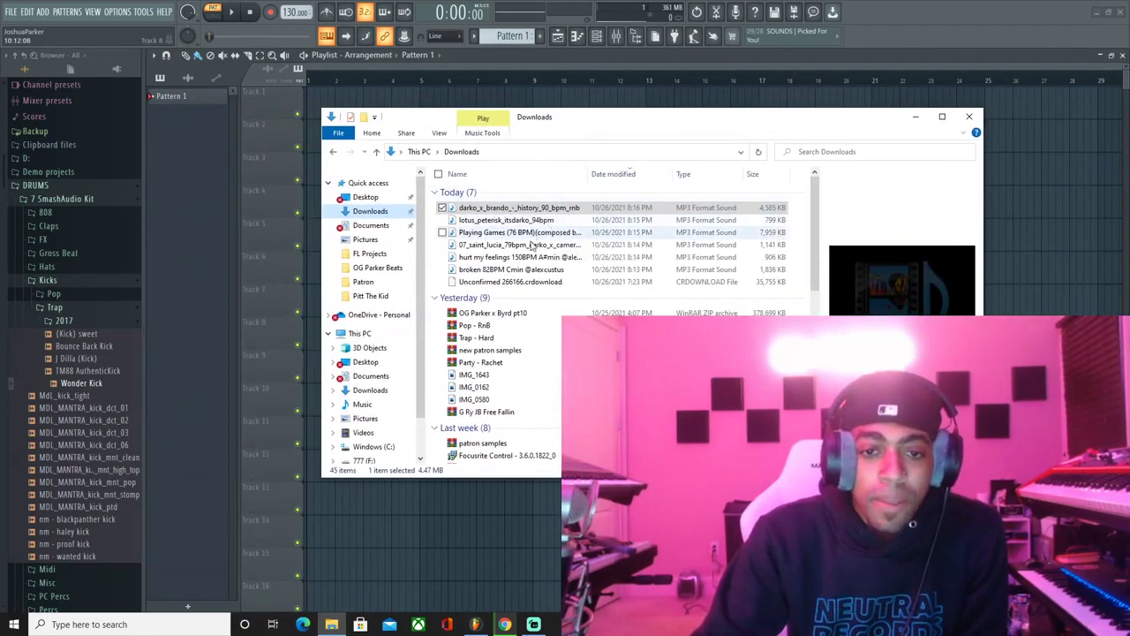
pyautogui.scroll(-2, 531, 246)
pyautogui.scroll(2, 531, 246)
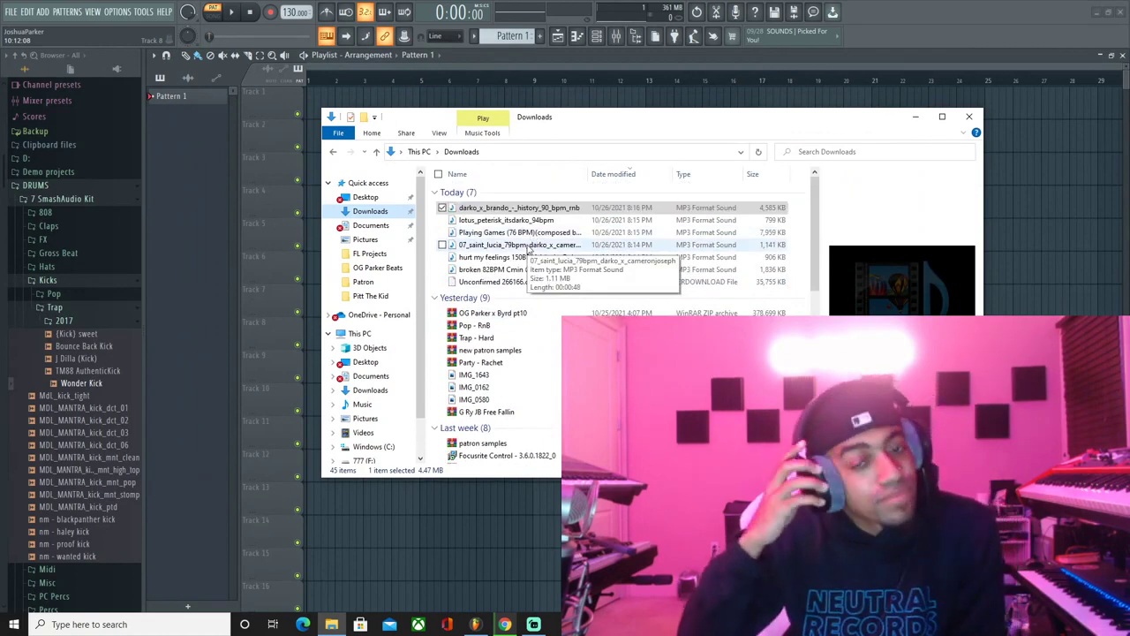
# - Switch to Gmail in Chrome, return to the inbox and look through the e-mails for new loops
pyautogui.click(504, 624)
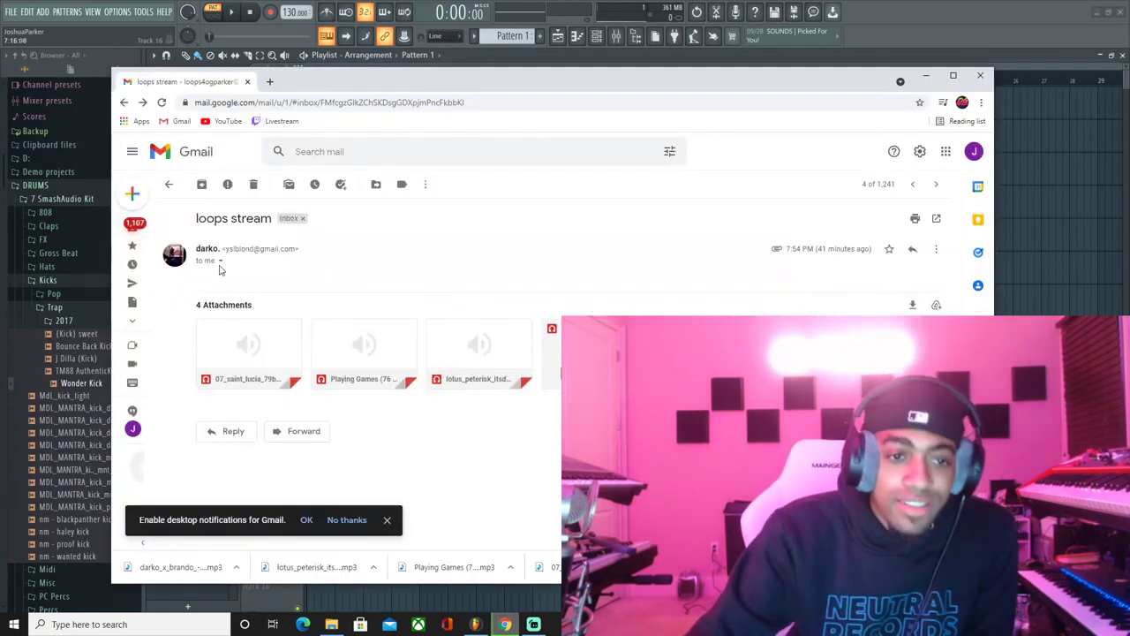
pyautogui.click(168, 183)
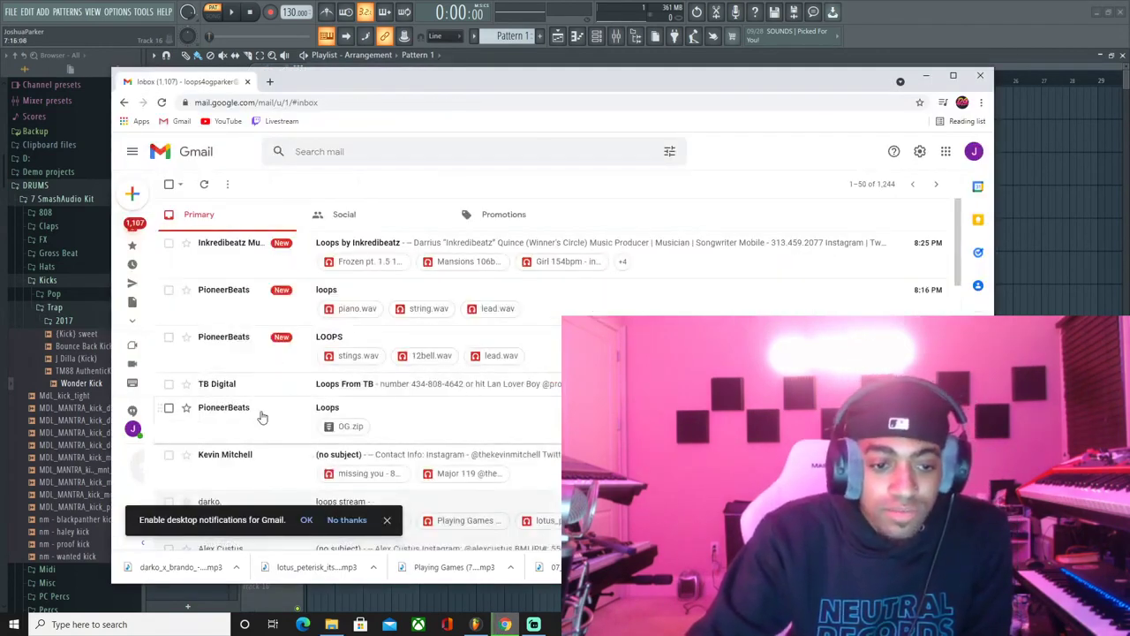
pyautogui.scroll(-2, 254, 445)
pyautogui.scroll(2, 253, 445)
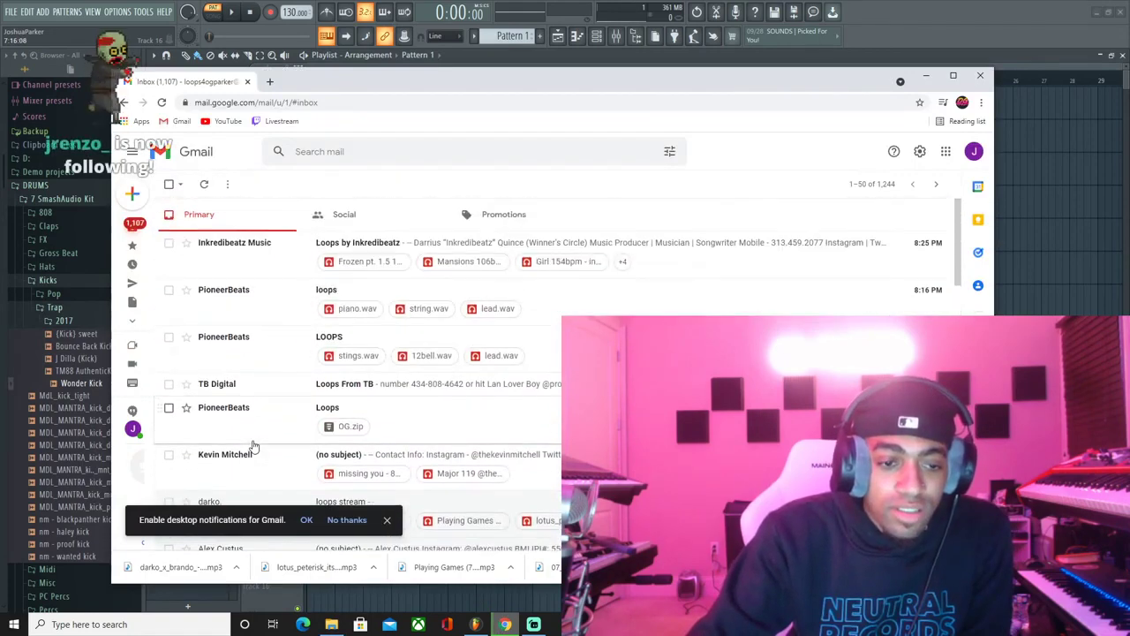
pyautogui.scroll(-1, 253, 446)
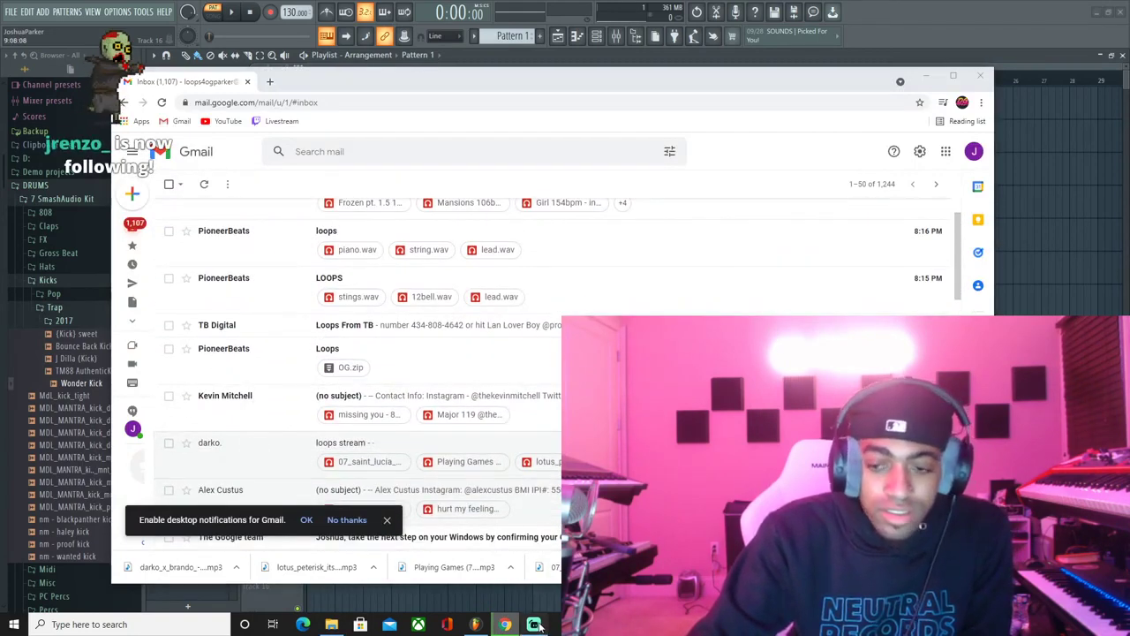
pyautogui.click(534, 624)
pyautogui.click(534, 624)
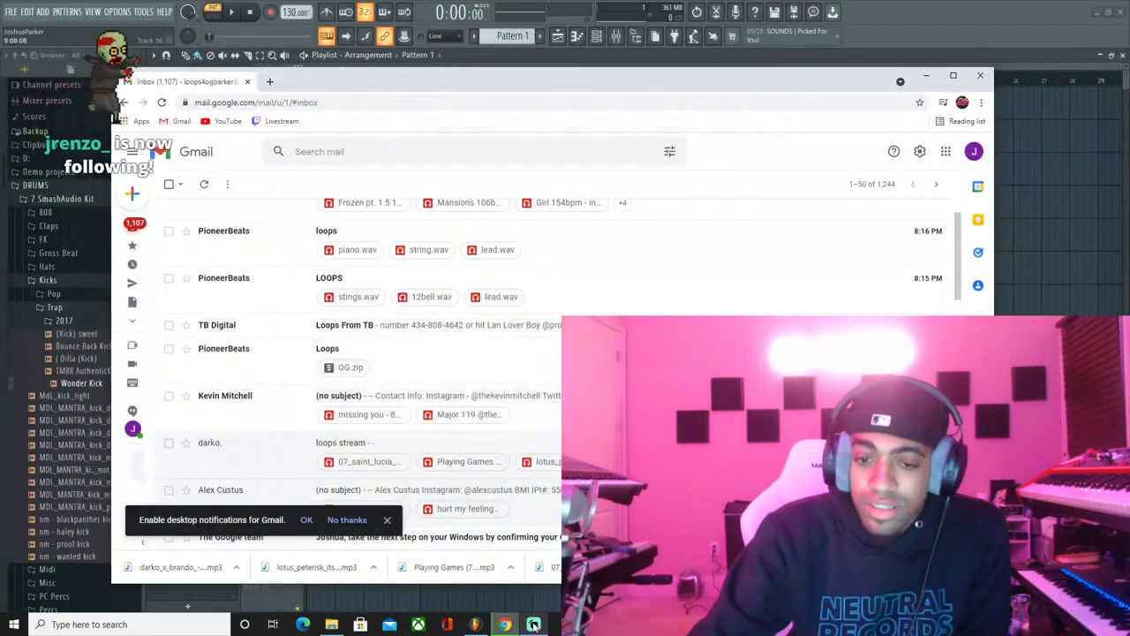
# - Open the no-subject e-mail with two loops, preview its missing you - 84bpm WAV attachment and download it
pyautogui.click(238, 408)
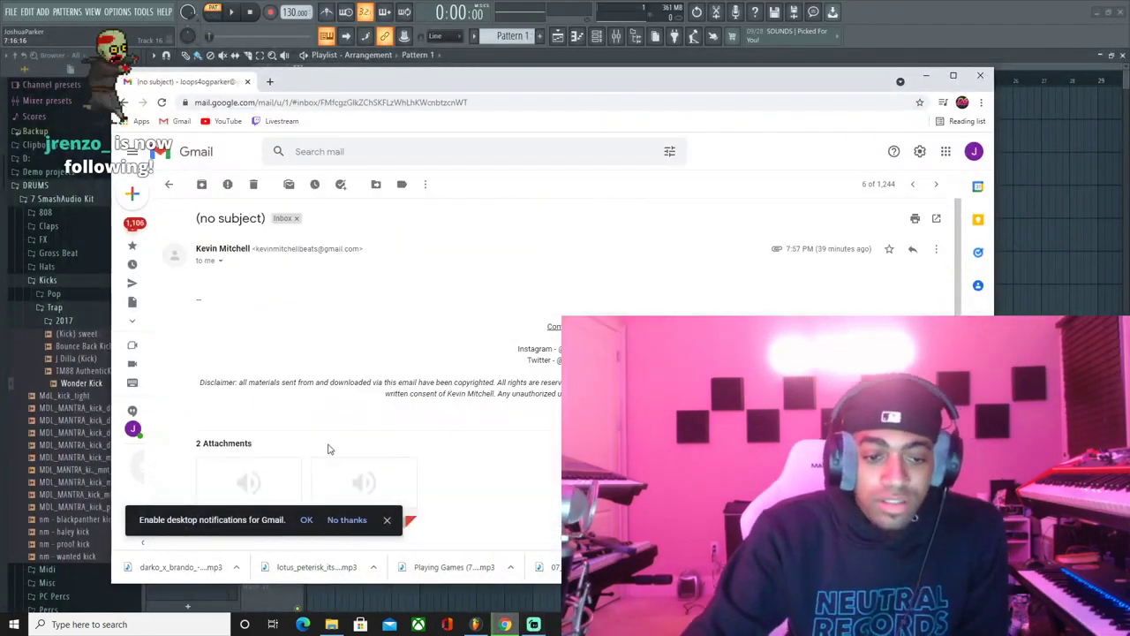
pyautogui.click(276, 474)
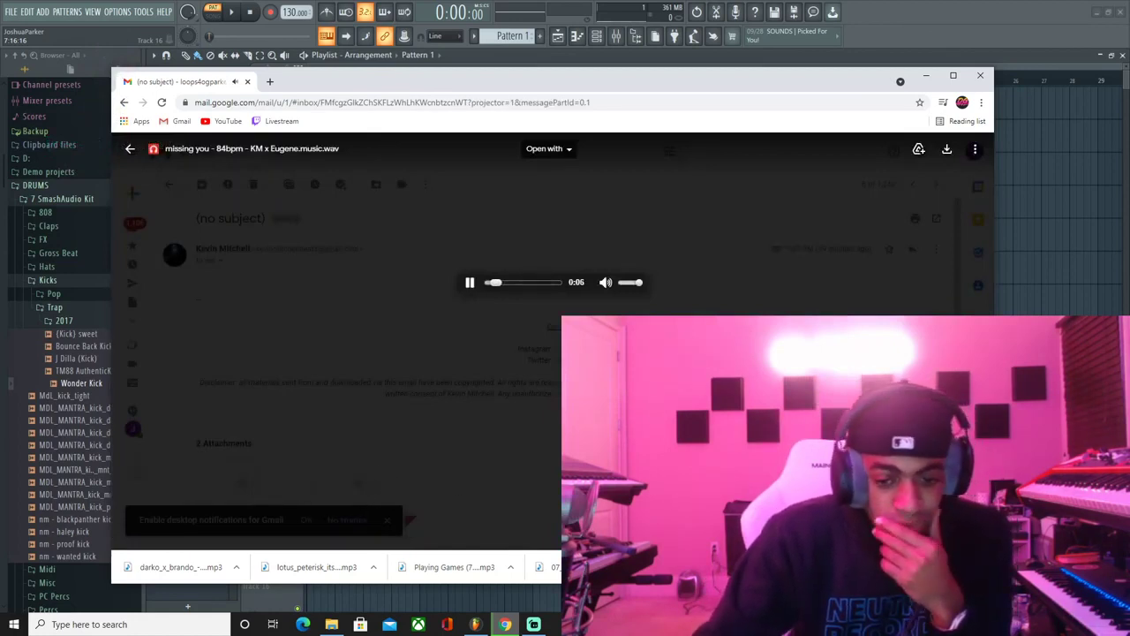
pyautogui.click(533, 624)
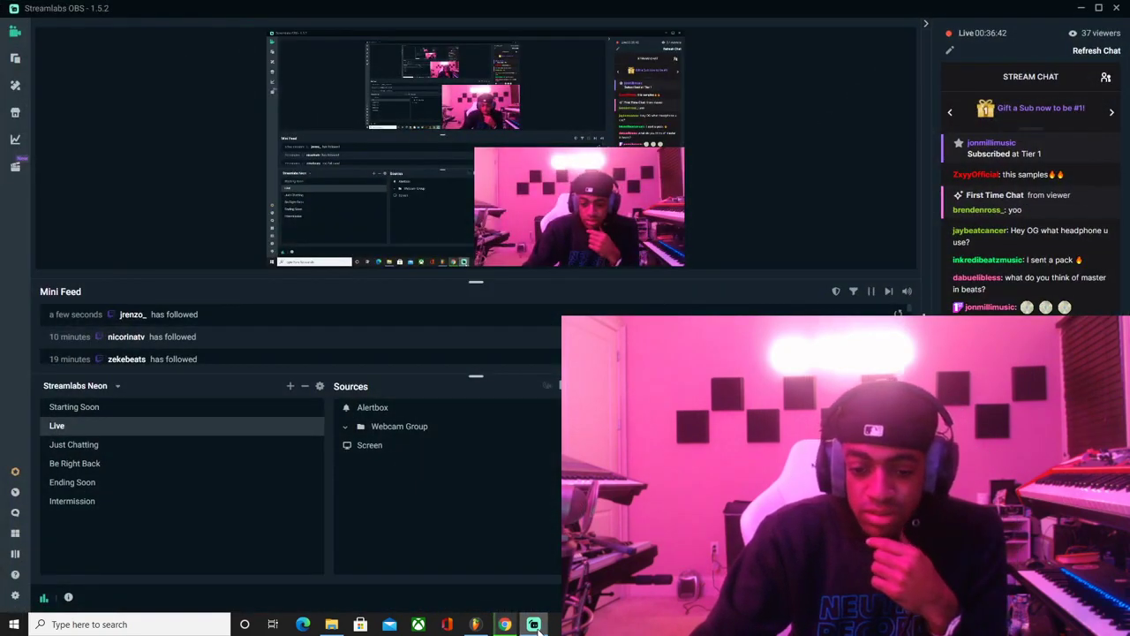
pyautogui.click(534, 624)
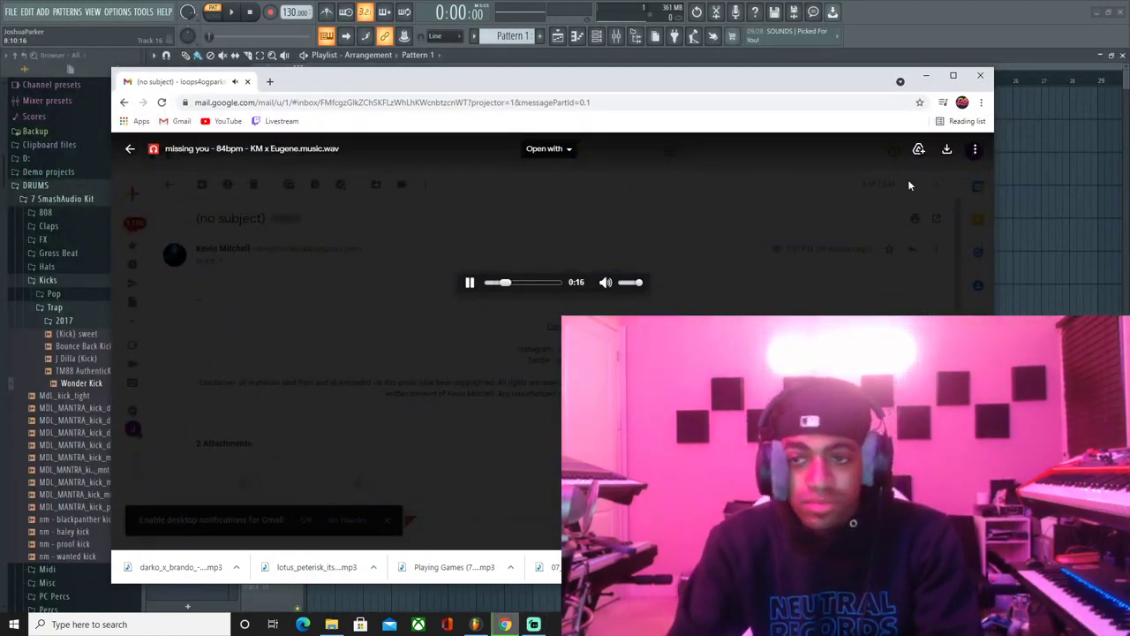
pyautogui.click(945, 152)
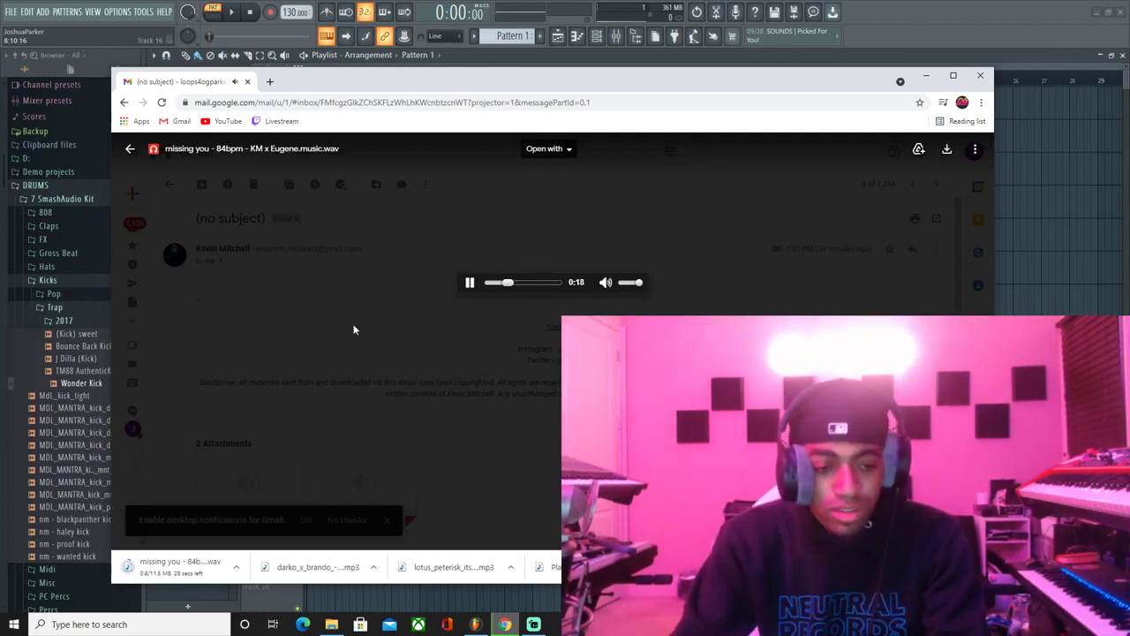
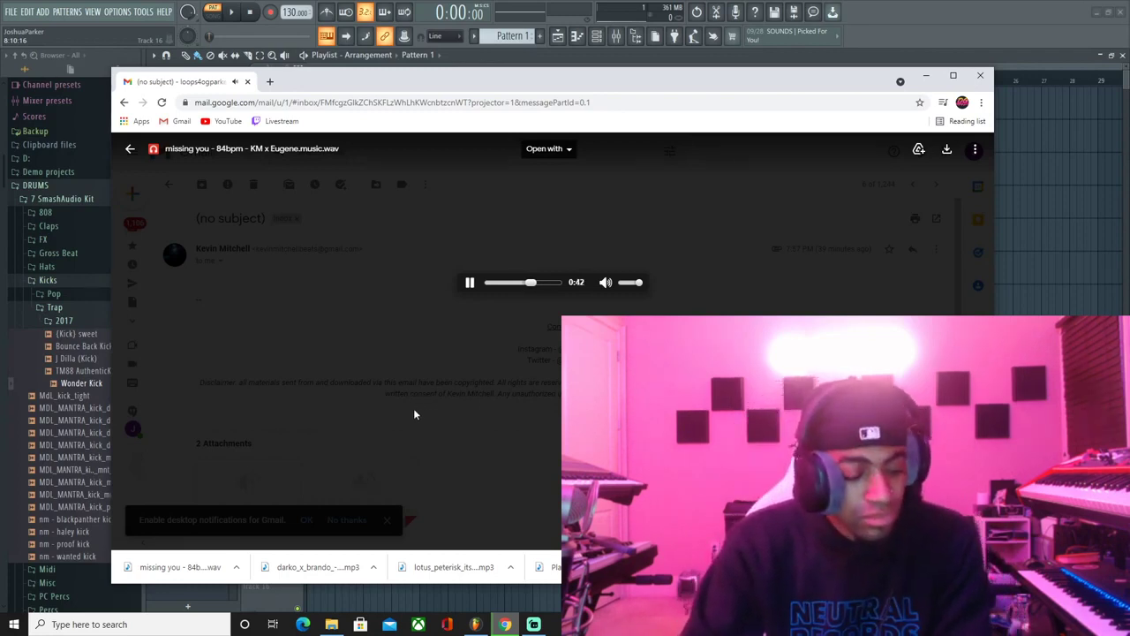
# - Preview the Major 119 MP3 attachment from the same e-mail and download it
pyautogui.click(408, 433)
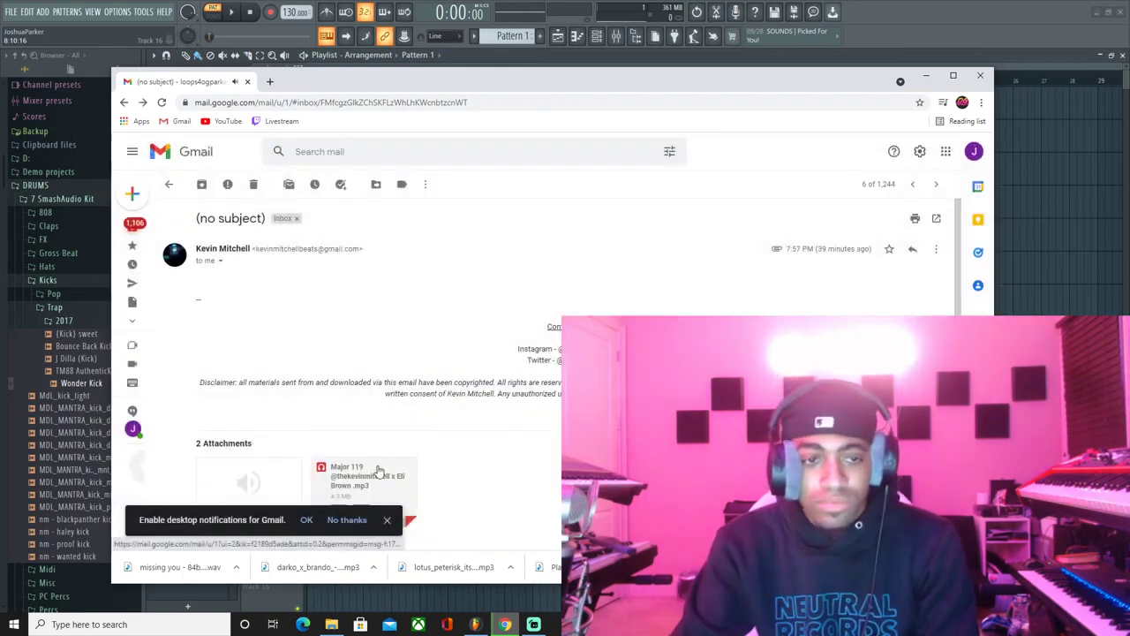
pyautogui.click(377, 464)
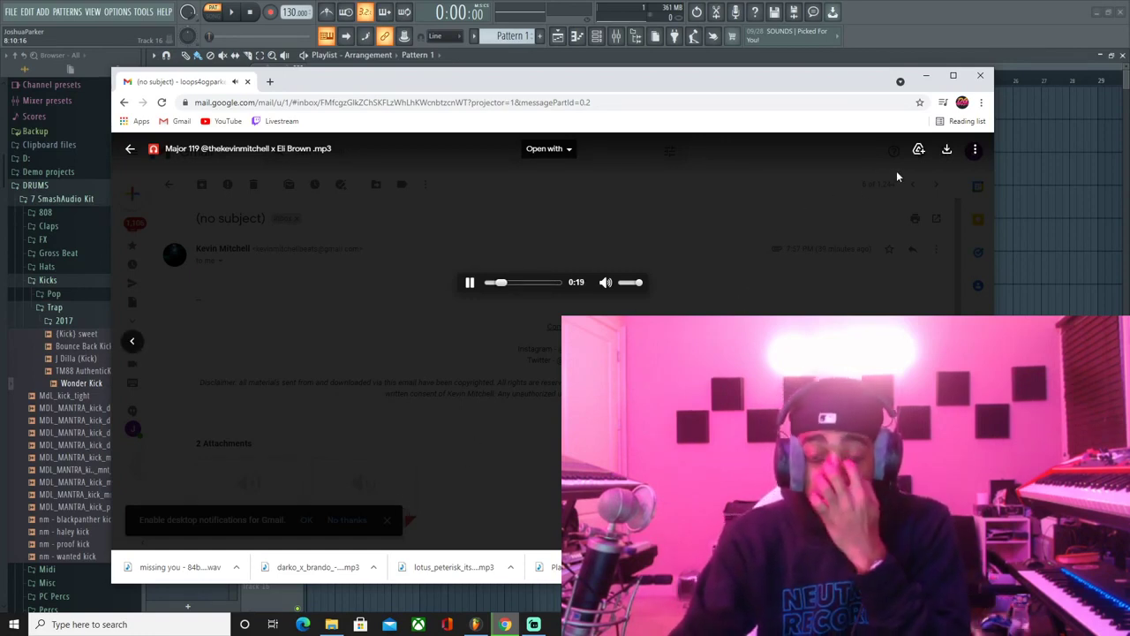
pyautogui.click(948, 150)
pyautogui.click(407, 252)
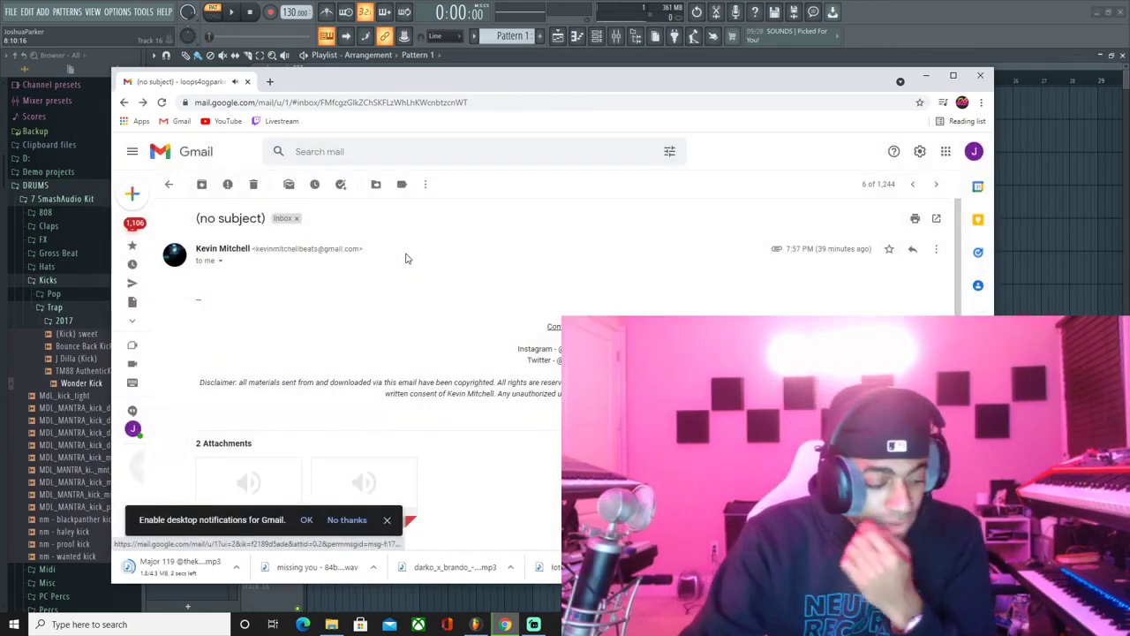
# - Open the Loops From TB e-mail, preview its fye asf bpm 93 WAV attachment and download it
pyautogui.click(169, 185)
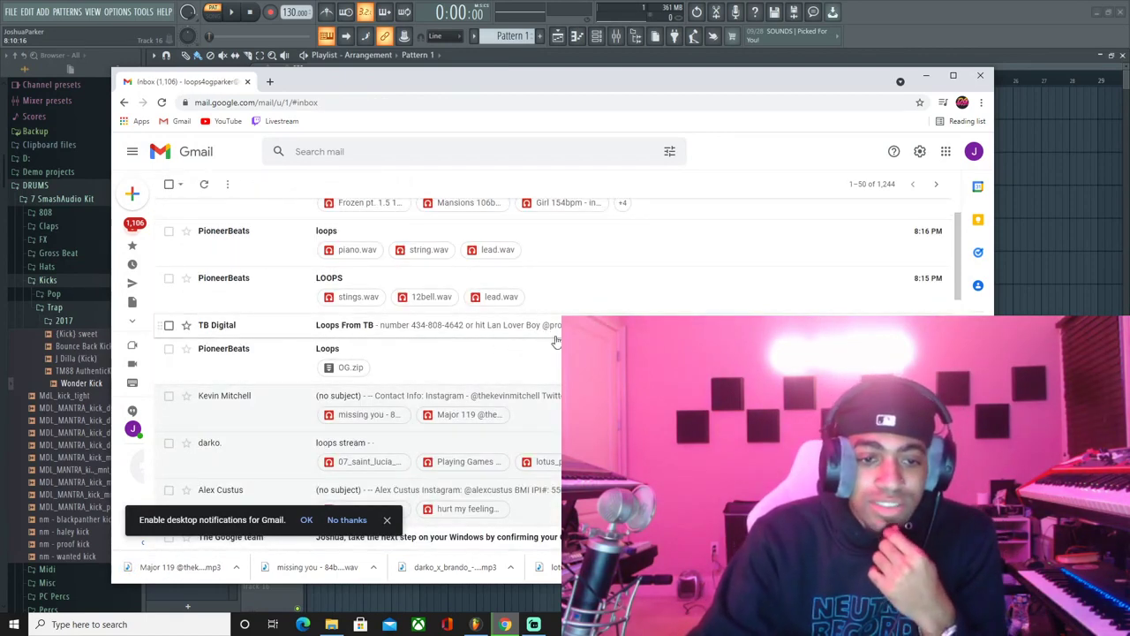
pyautogui.click(291, 330)
pyautogui.click(257, 433)
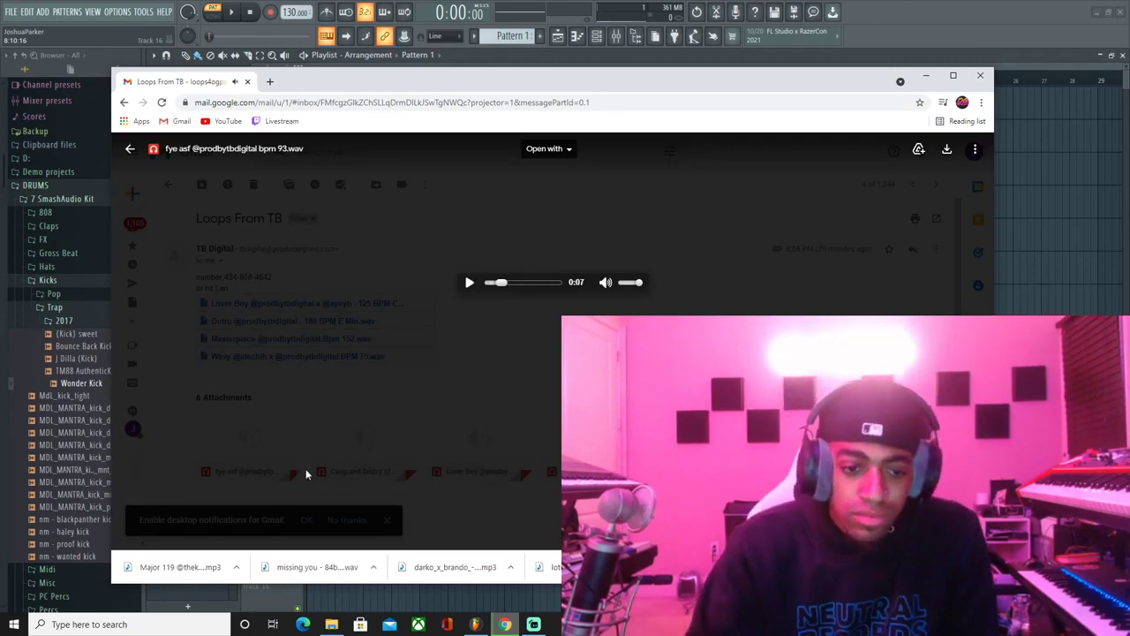
pyautogui.click(946, 149)
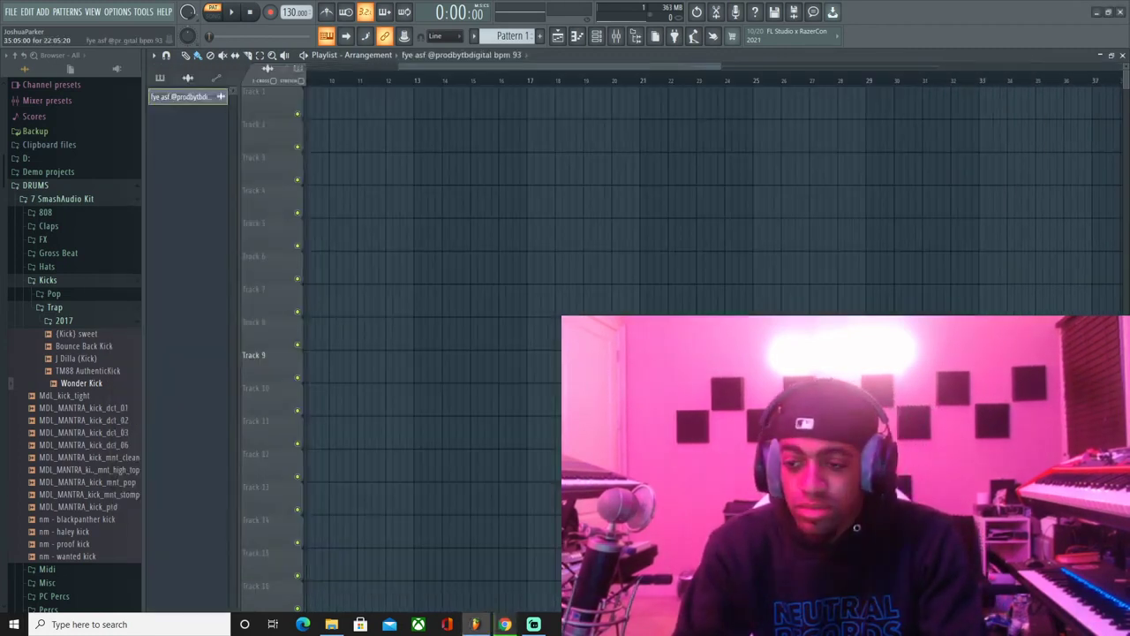
# - In FL Studio, place the fye asf loop at bar 1 on Track 1 and set the project tempo to 93 BPM
pyautogui.moveTo(326, 108); pyautogui.dragTo(310, 109)
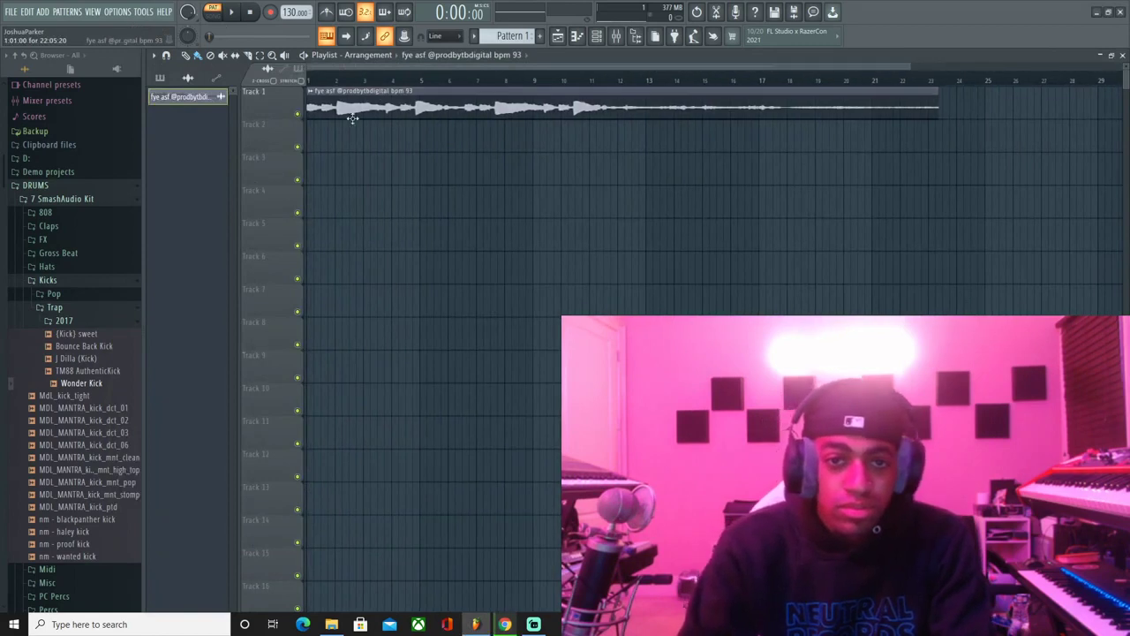
pyautogui.click(232, 12)
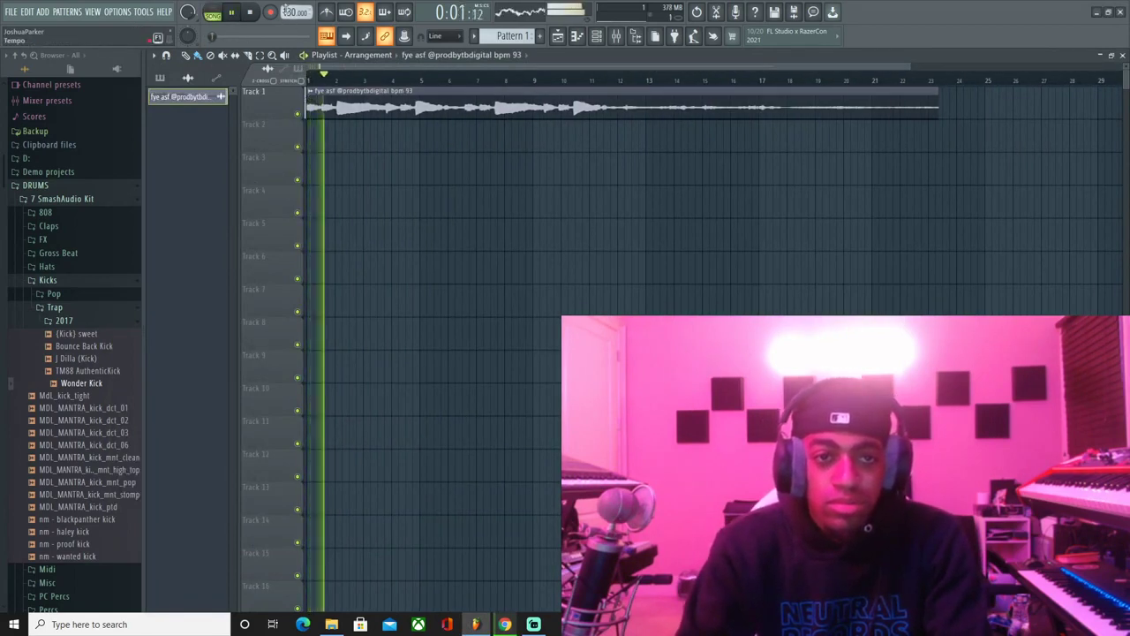
pyautogui.moveTo(285, 11); pyautogui.dragTo(291, 45)
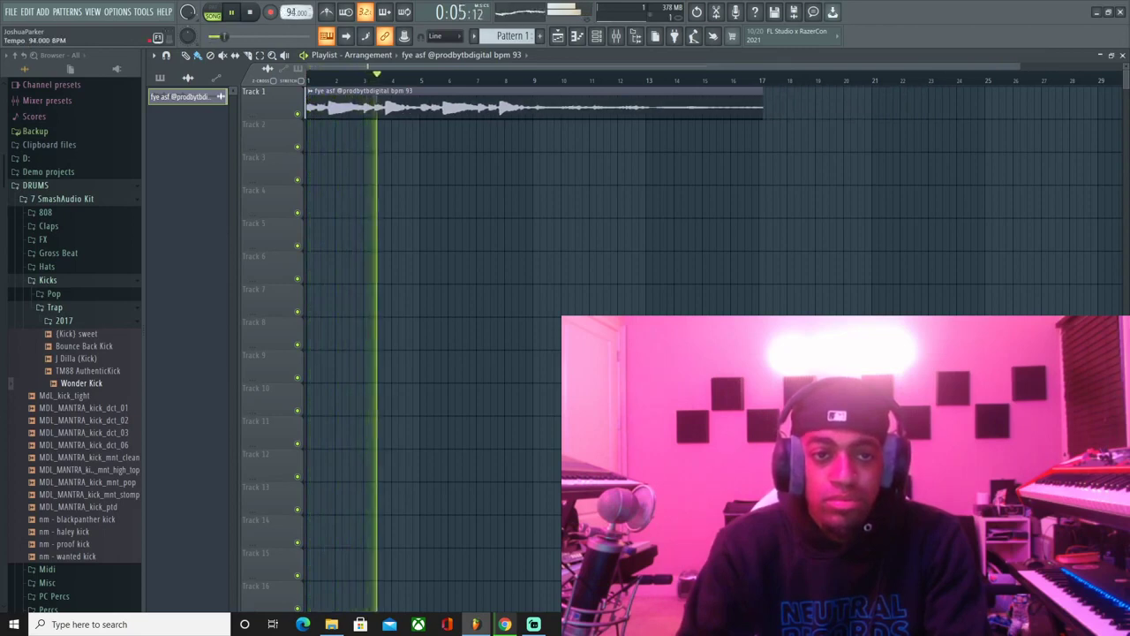
# - Turn on the metronome and replay the loop from the start to check its timing against the beat
pyautogui.click(327, 13)
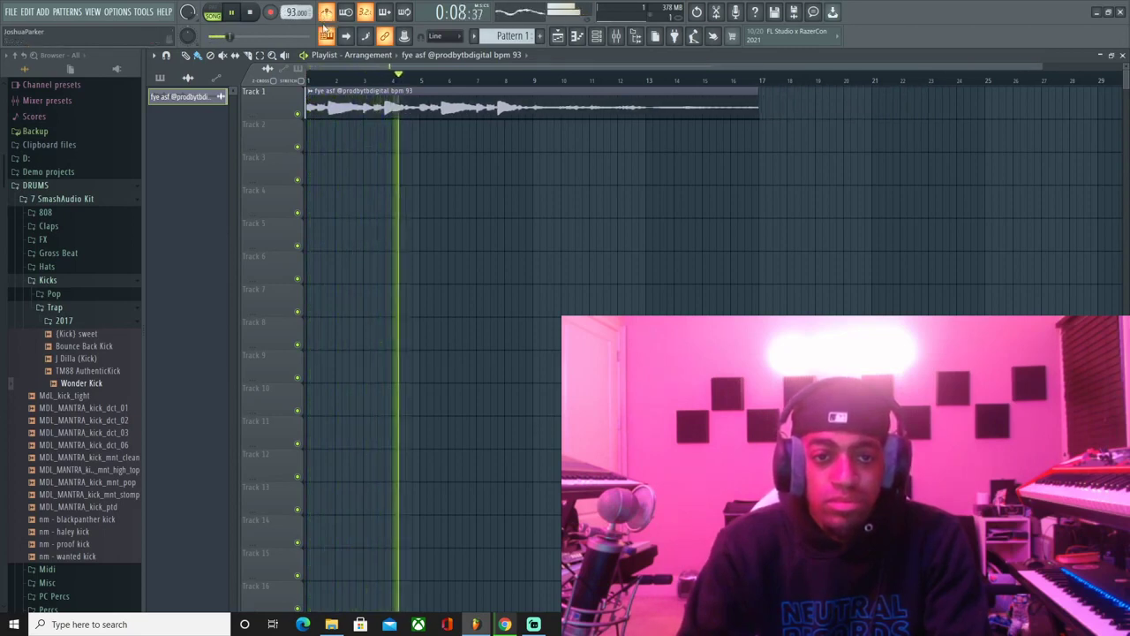
pyautogui.press('space')
pyautogui.press('space')
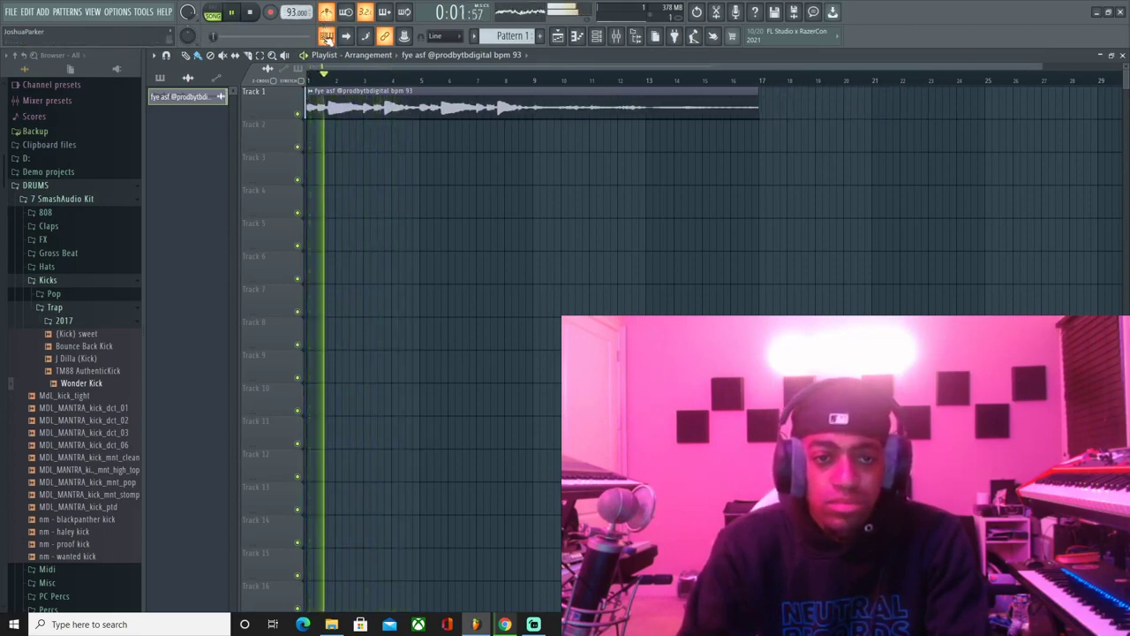
# - Restart the fye asf loop several times with the metronome running to check its opening beats at 93 BPM
pyautogui.press('space')
pyautogui.press('space')
pyautogui.press('space')
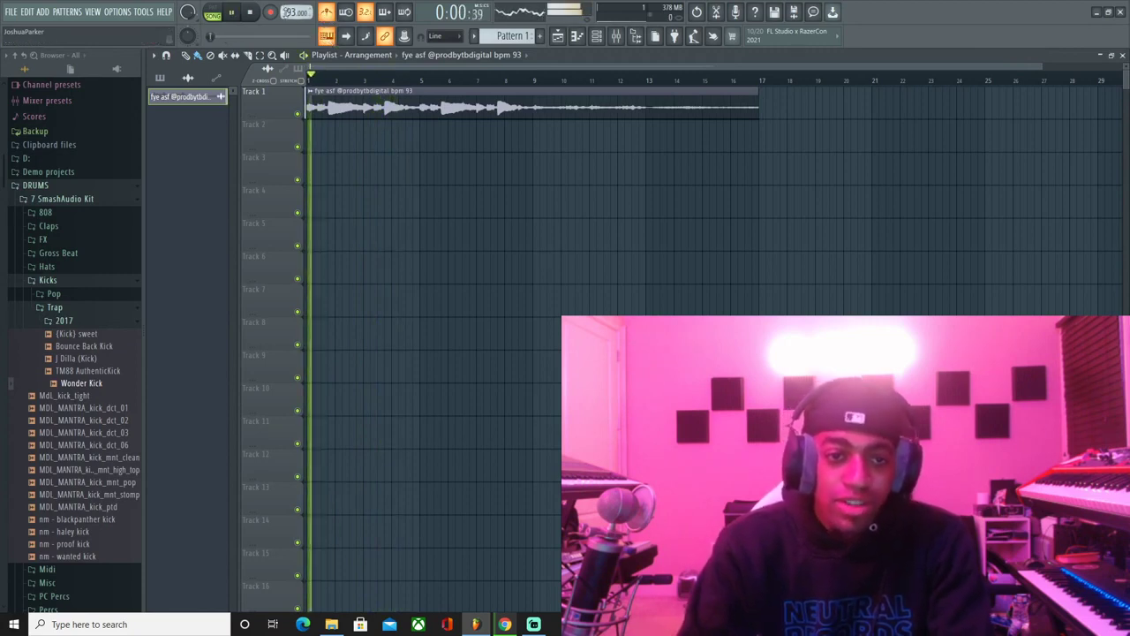
pyautogui.press('space')
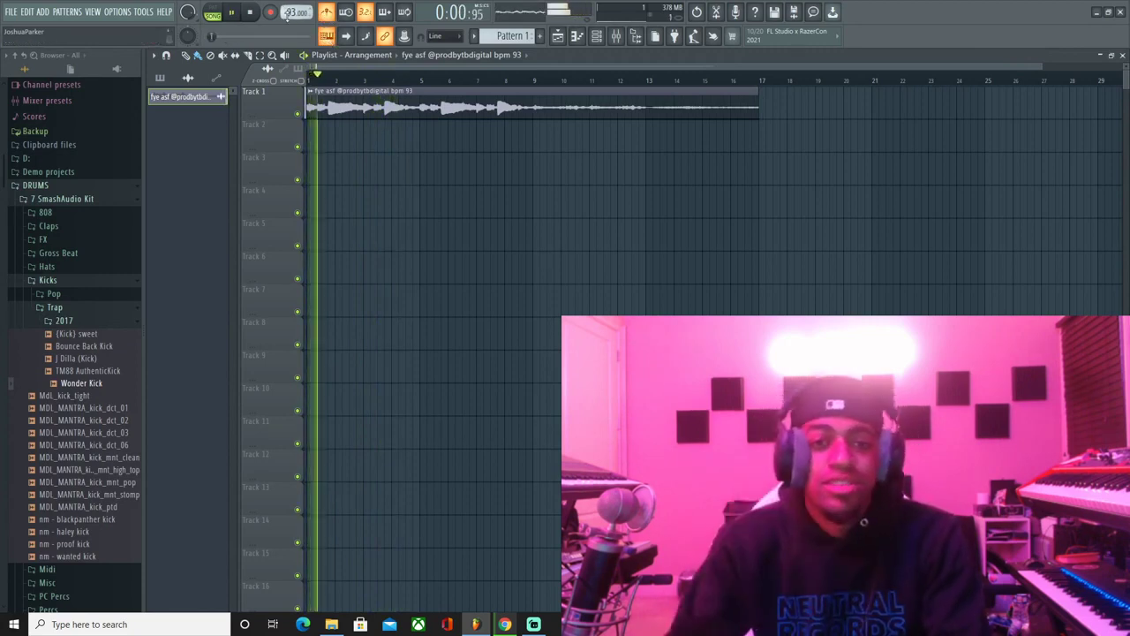
pyautogui.press('space')
# - Raise the project tempo to 108 BPM and play the fye asf loop with the metronome off
pyautogui.scroll(15, 285, 11)
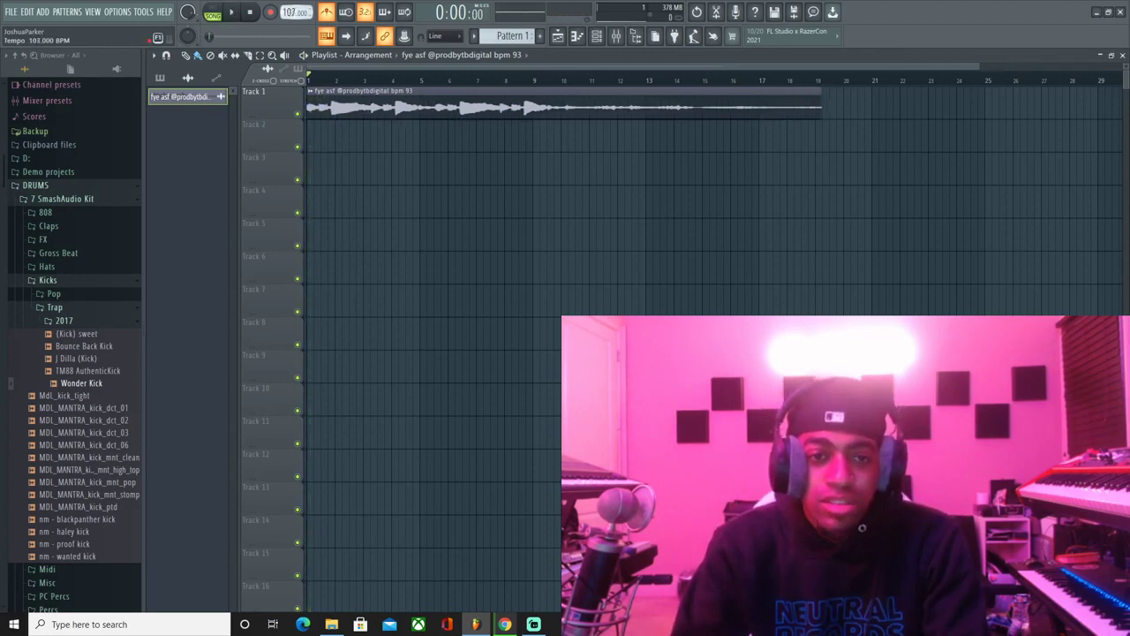
pyautogui.press('space')
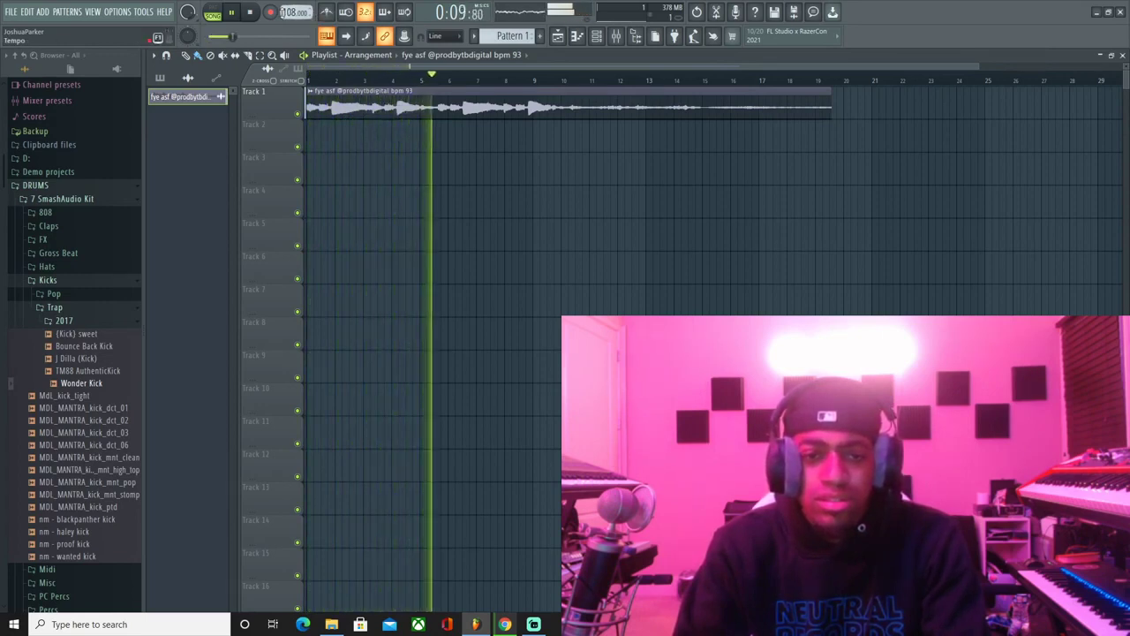
pyautogui.press('space')
# - Turn the metronome on and try project tempos between 79 and 100 BPM for the loop, ending at 94 BPM
pyautogui.moveTo(286, 12); pyautogui.dragTo(286, 23)
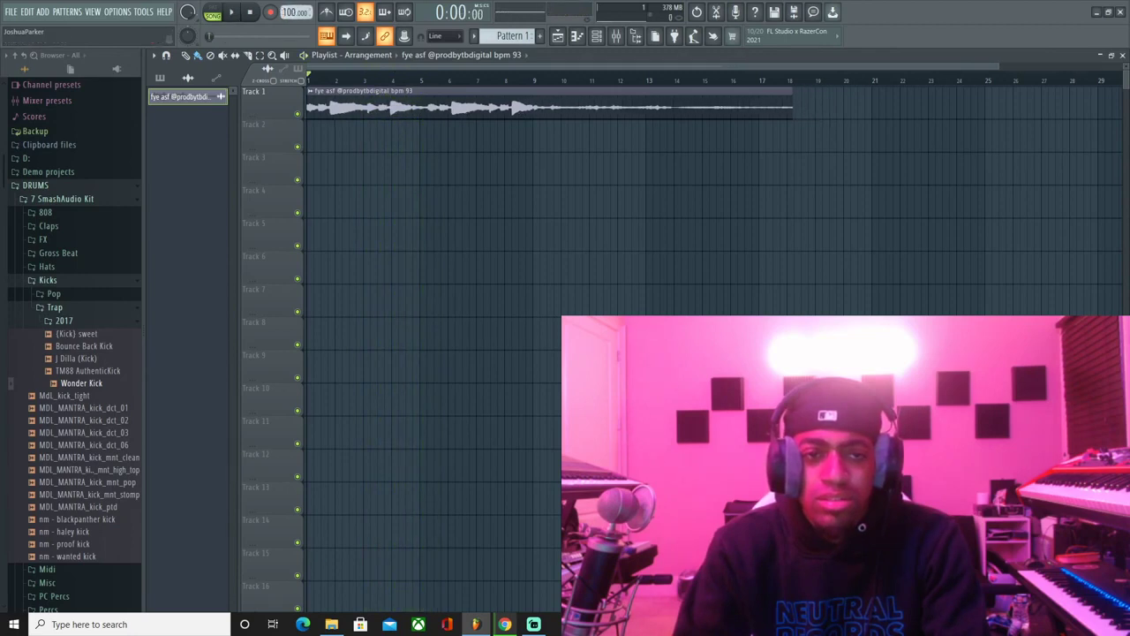
pyautogui.click(328, 12)
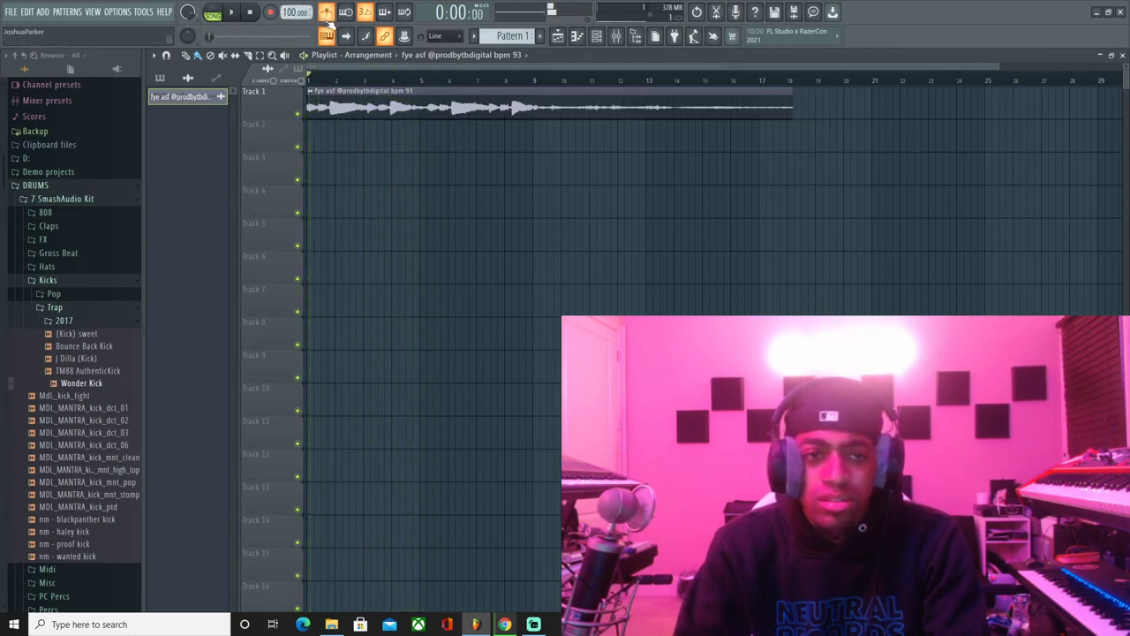
pyautogui.scroll(-5, 287, 13)
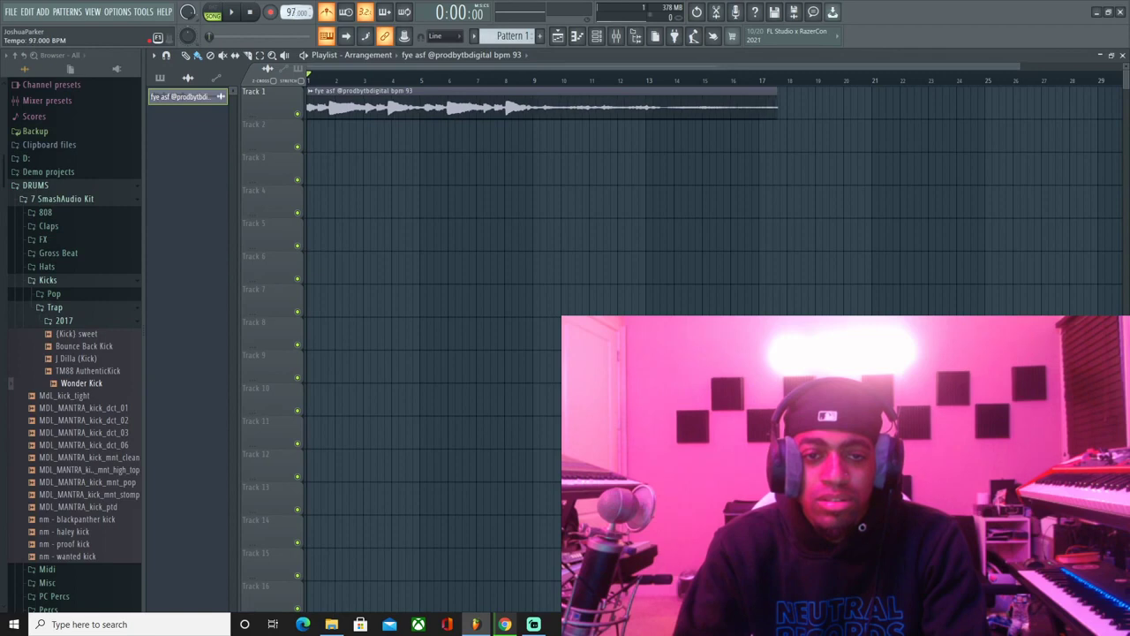
pyautogui.scroll(-19, 296, 12)
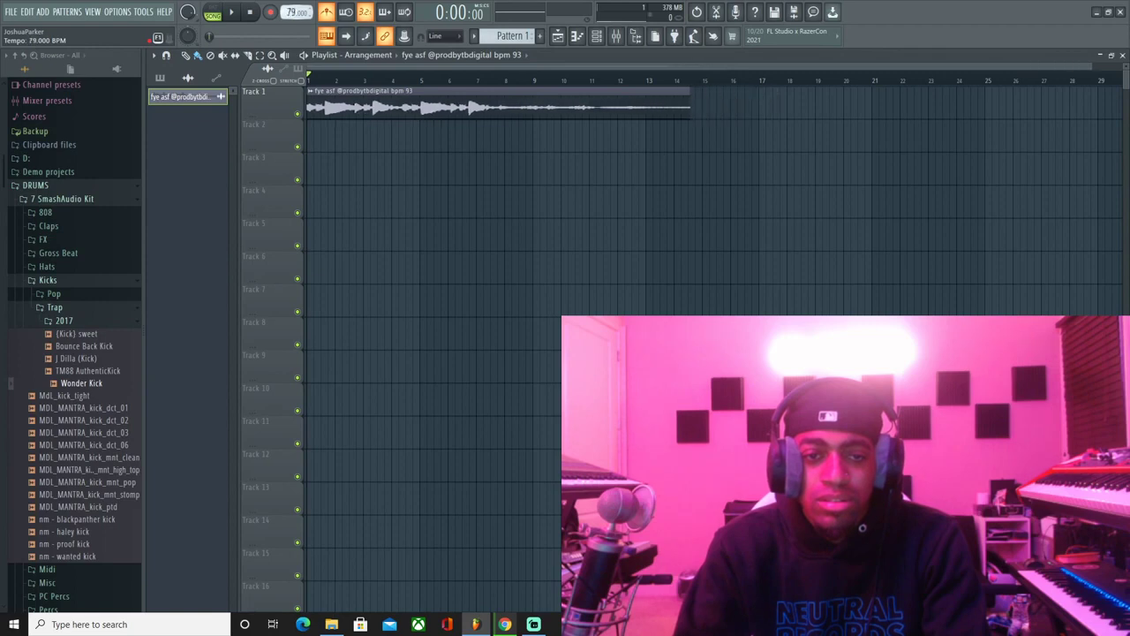
pyautogui.scroll(6, 289, 14)
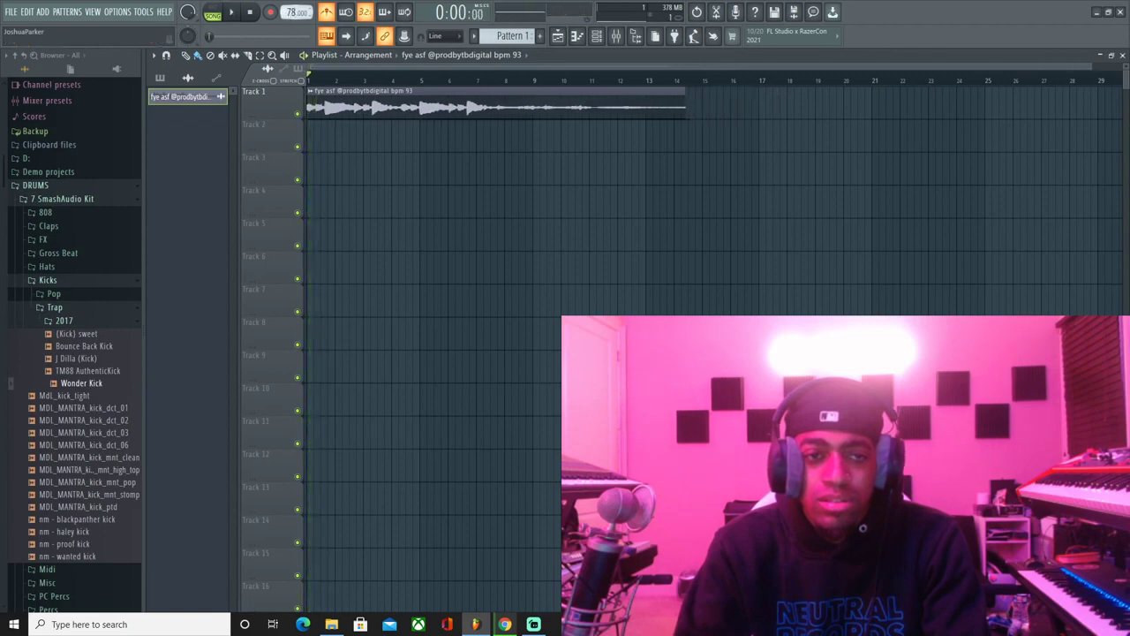
pyautogui.scroll(3, 296, 11)
pyautogui.scroll(3, 296, 11)
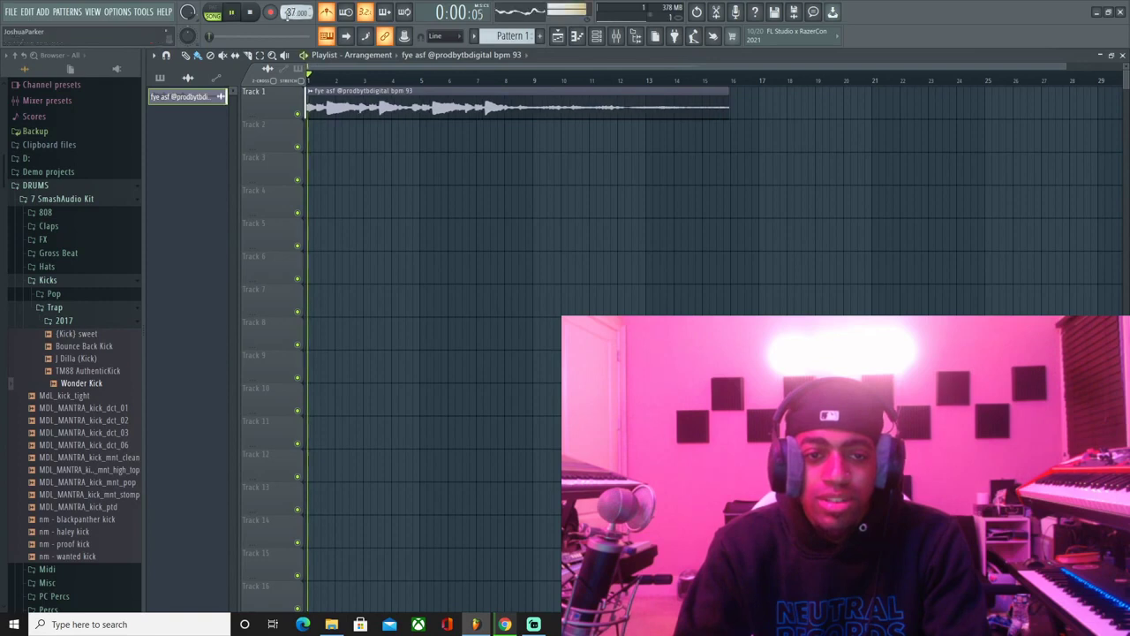
pyautogui.scroll(4, 297, 12)
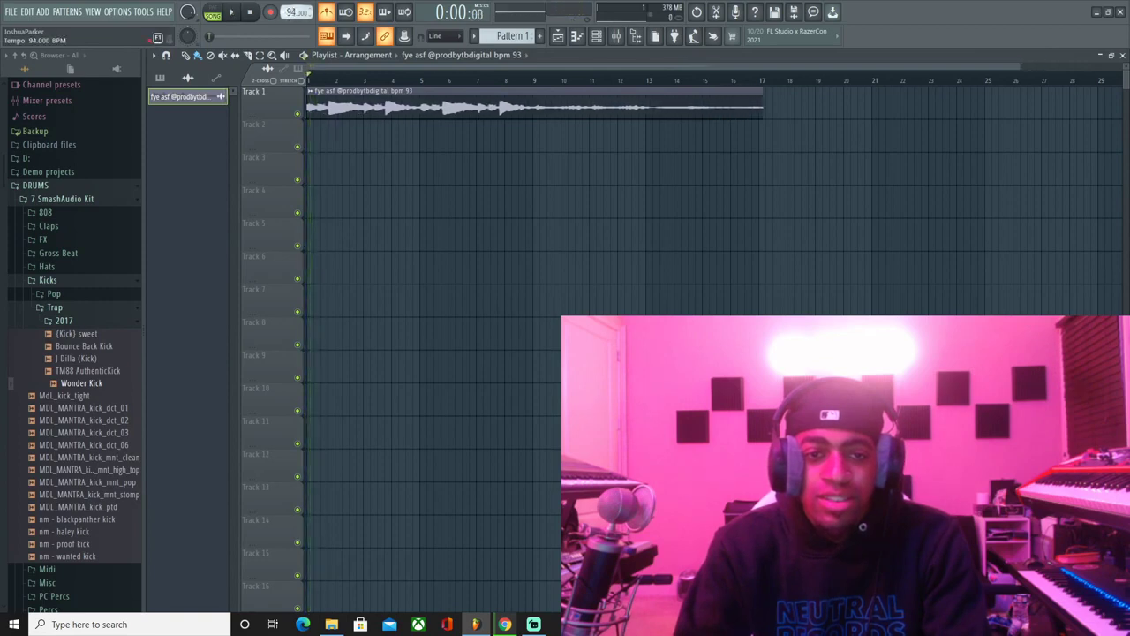
# - Set the project tempo back to 93 BPM and restart the loop against the metronome
pyautogui.press('space')
pyautogui.scroll(-2, 290, 15)
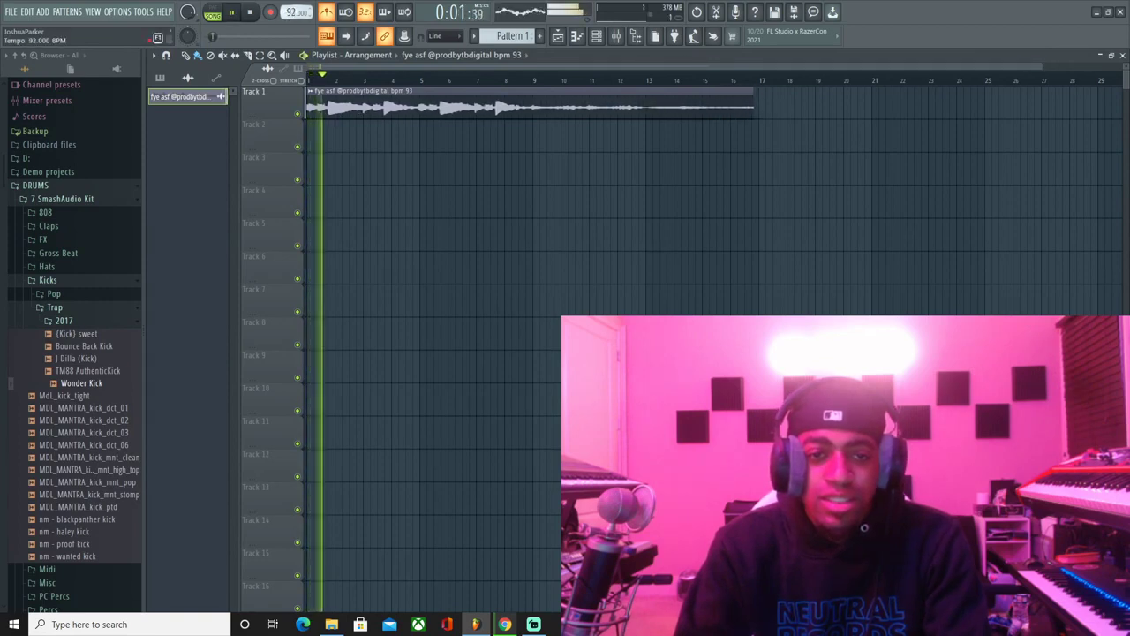
pyautogui.press('space')
pyautogui.press('space')
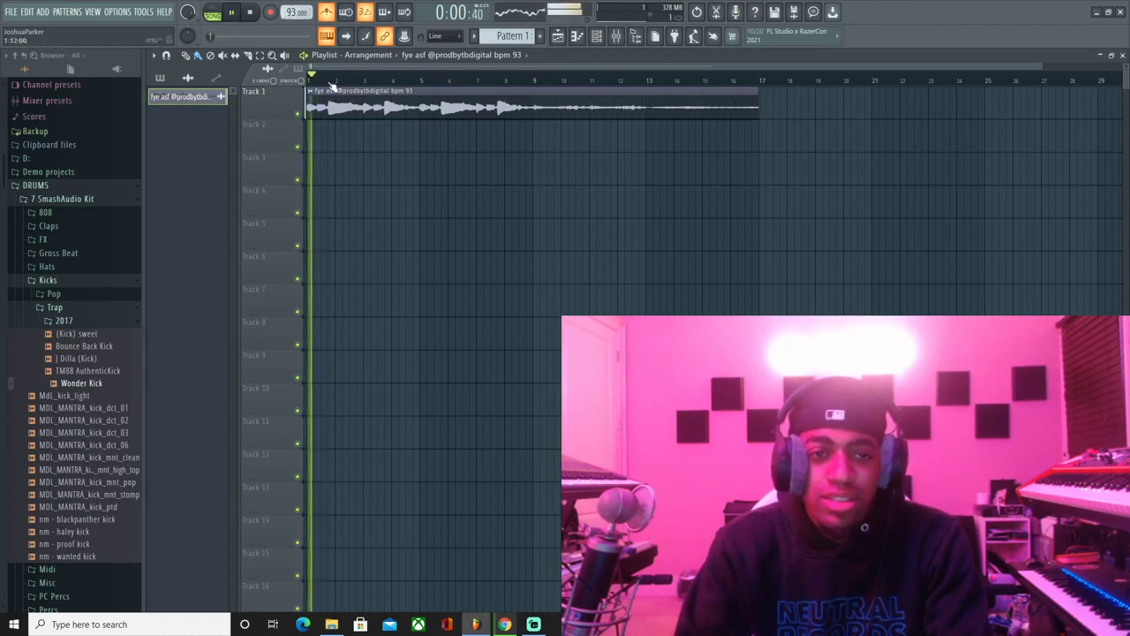
# - Play the loop up close around bars 3 to 5 and compare its waveform with the bar lines and metronome
pyautogui.scroll(2, 334, 84)
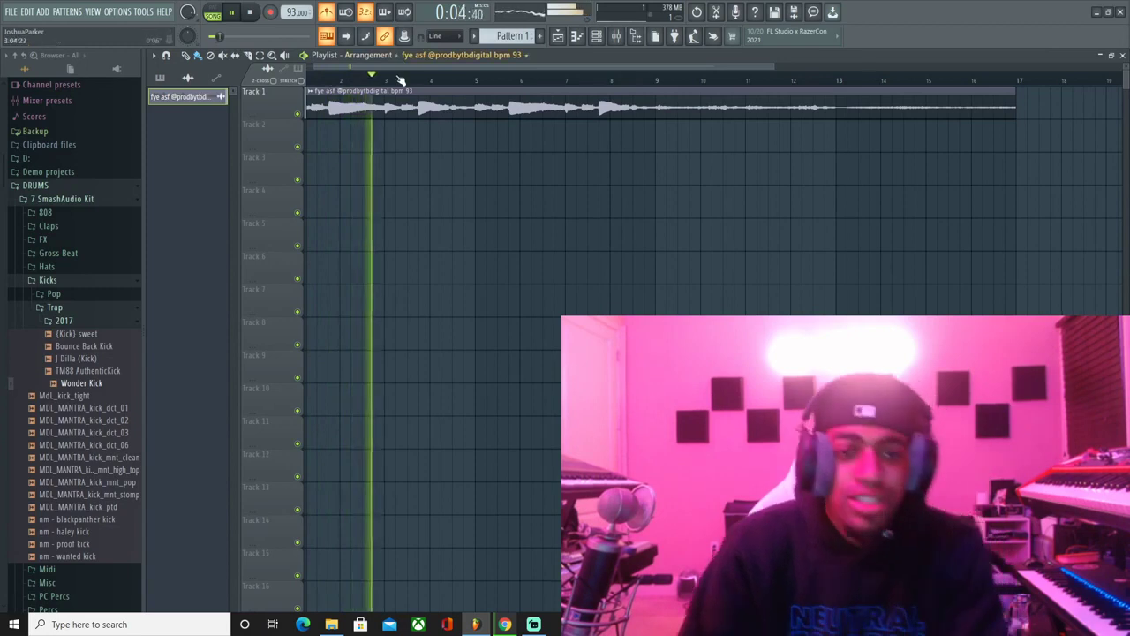
pyautogui.scroll(1, 419, 80)
pyautogui.scroll(2, 468, 83)
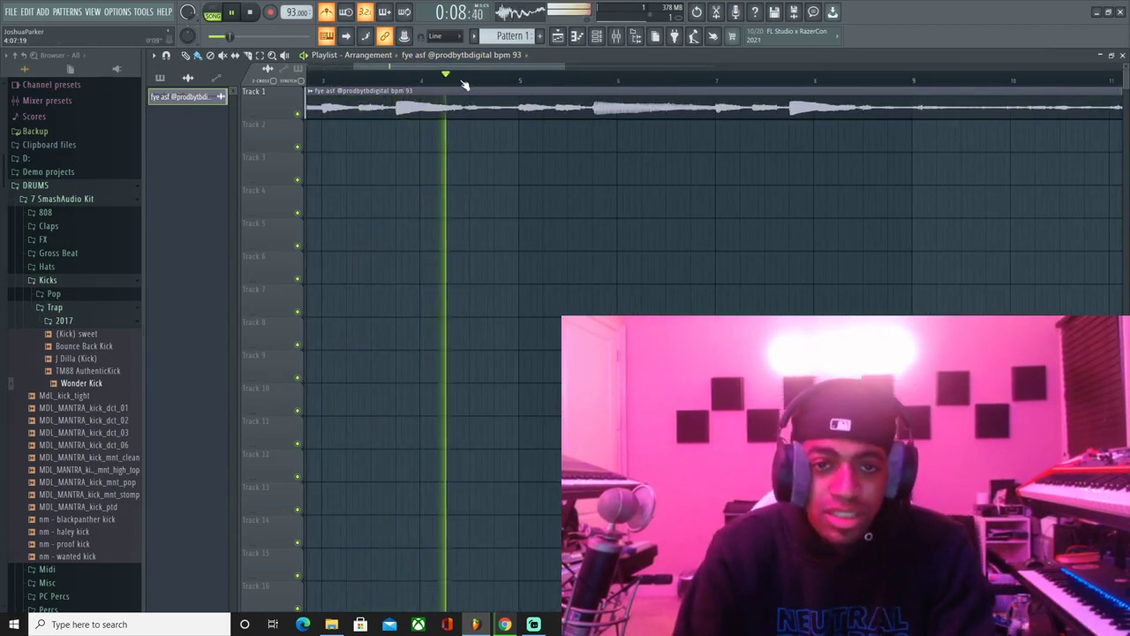
pyautogui.press('space')
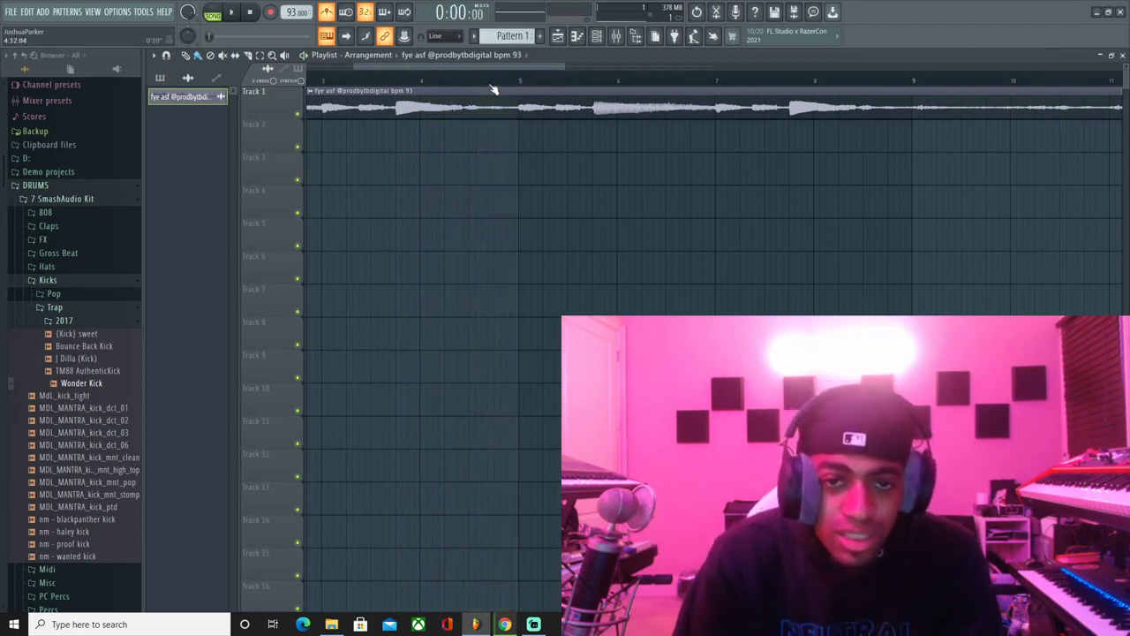
pyautogui.scroll(2, 492, 82)
pyautogui.press('space')
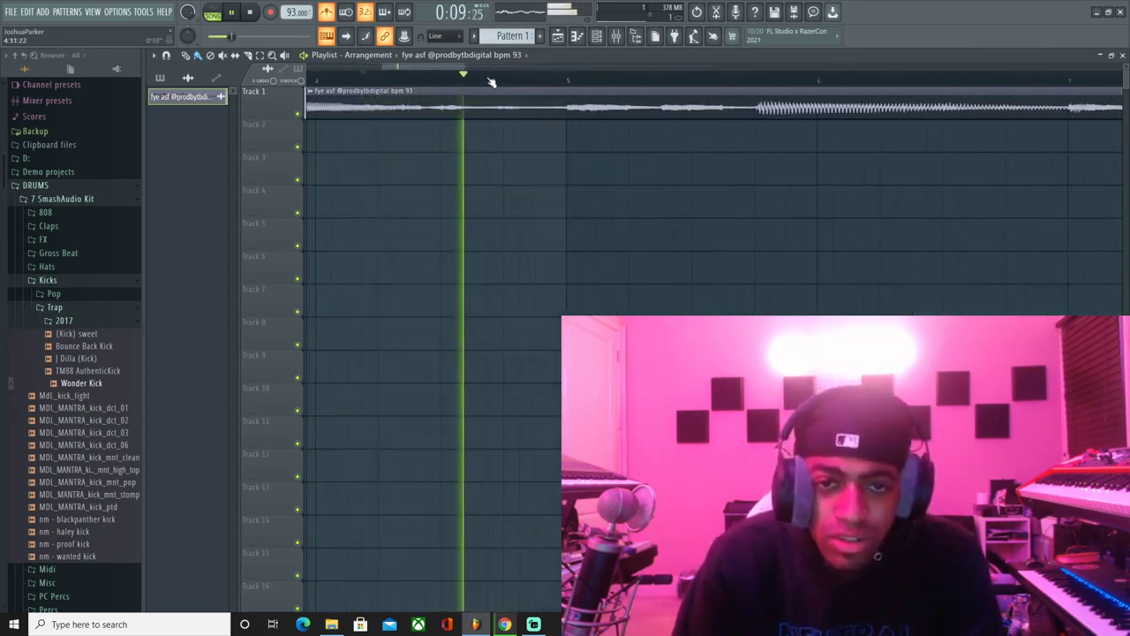
pyautogui.scroll(2, 490, 82)
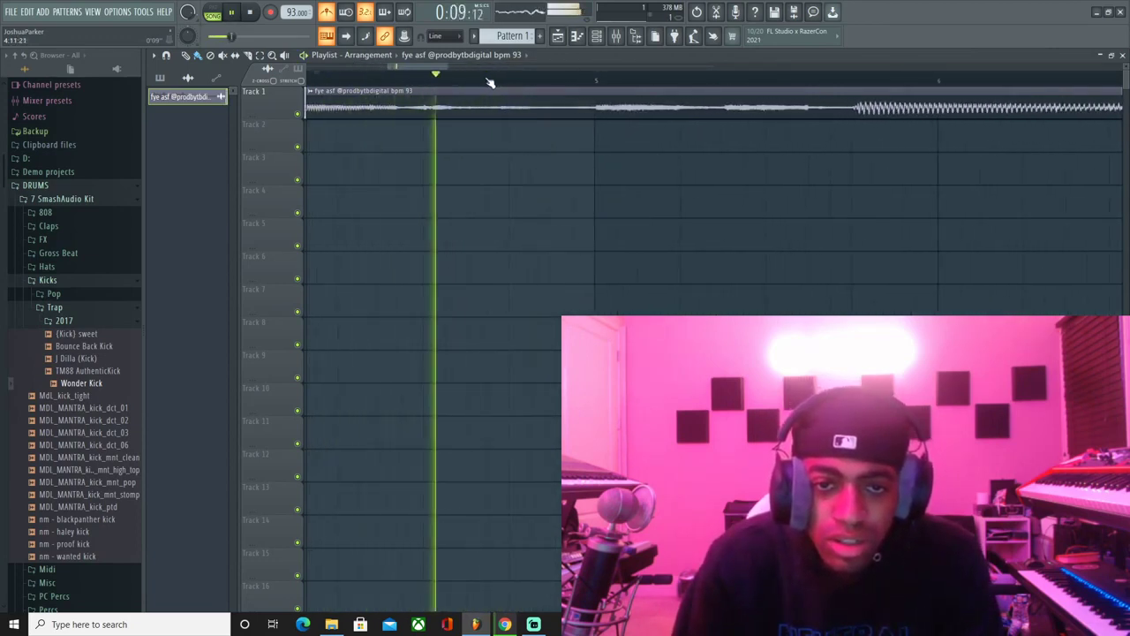
pyautogui.press('space')
pyautogui.moveTo(409, 69); pyautogui.dragTo(392, 67)
pyautogui.press('space')
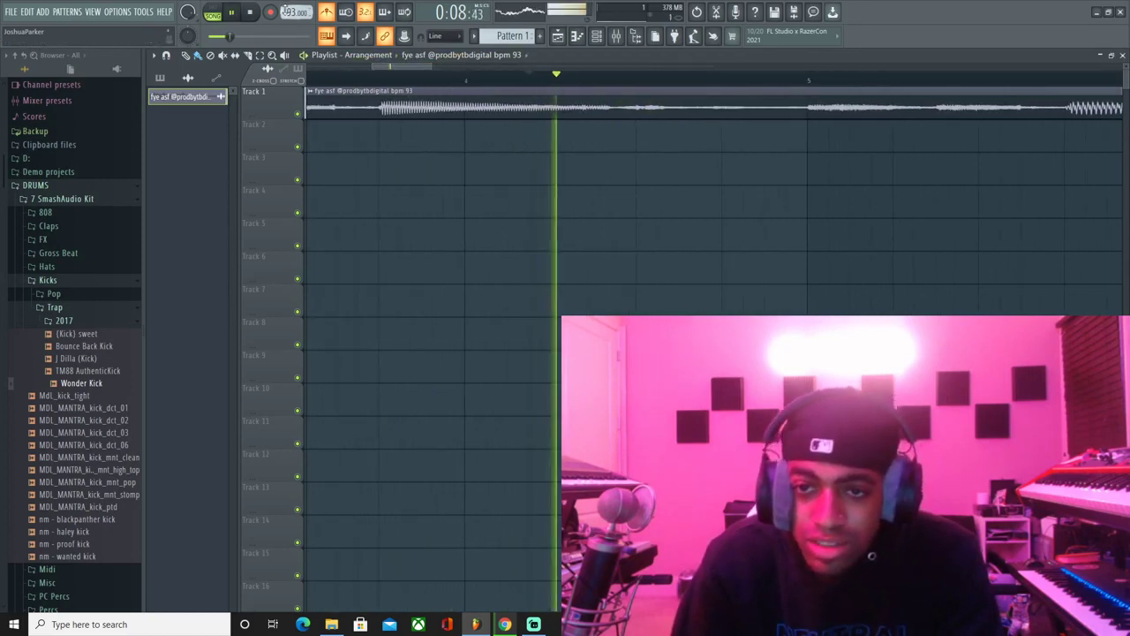
# - Lower the project tempo to 80 BPM, play the loop against the metronome and stop playback
pyautogui.press('space')
pyautogui.moveTo(285, 11); pyautogui.dragTo(285, 51)
pyautogui.press('space')
pyautogui.click(252, 12)
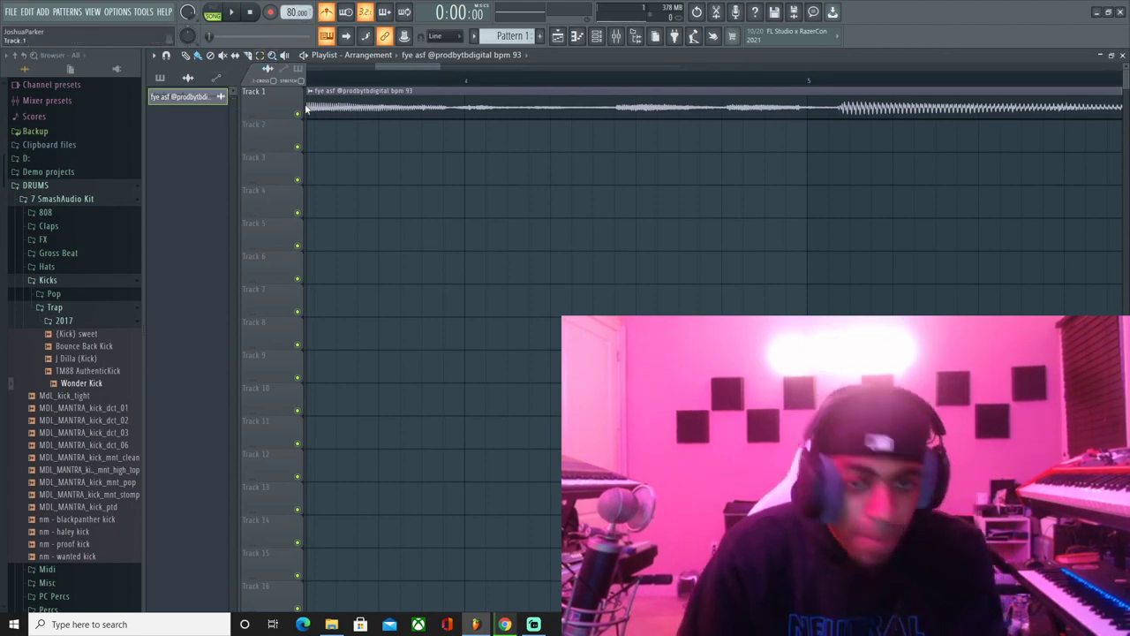
# - Return the Playlist view to bar 1 and listen to the loop's opening at 80 BPM without the metronome
pyautogui.scroll(-2, 432, 89)
pyautogui.scroll(-2, 433, 87)
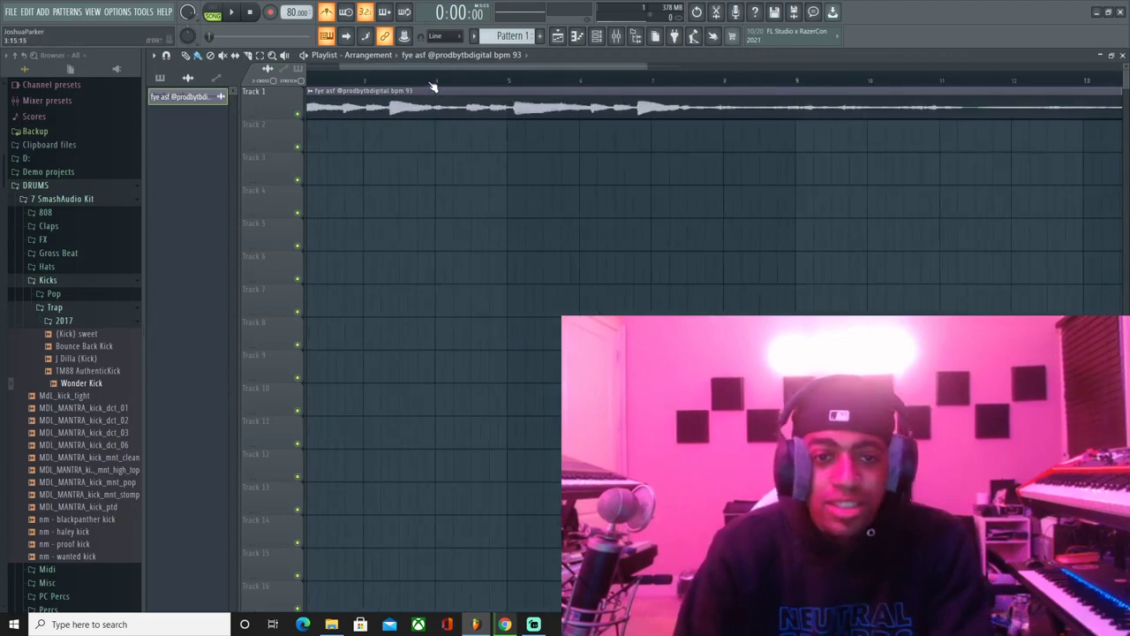
pyautogui.scroll(-1, 425, 89)
pyautogui.scroll(2, 431, 82)
pyautogui.scroll(1, 395, 104)
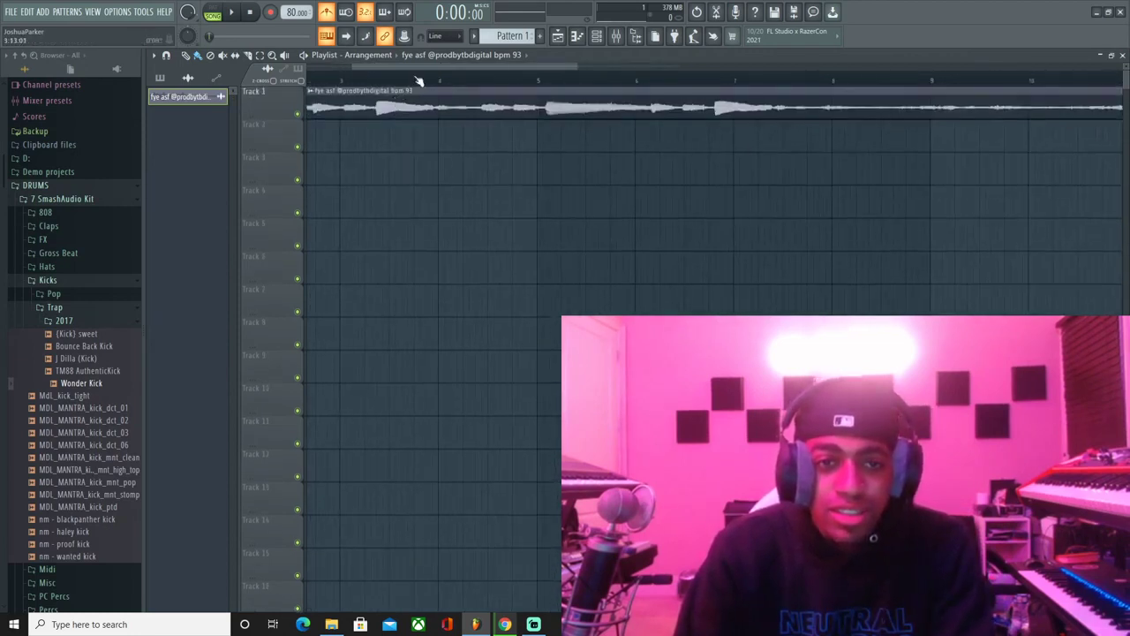
pyautogui.moveTo(418, 68); pyautogui.dragTo(280, 76)
pyautogui.press('space')
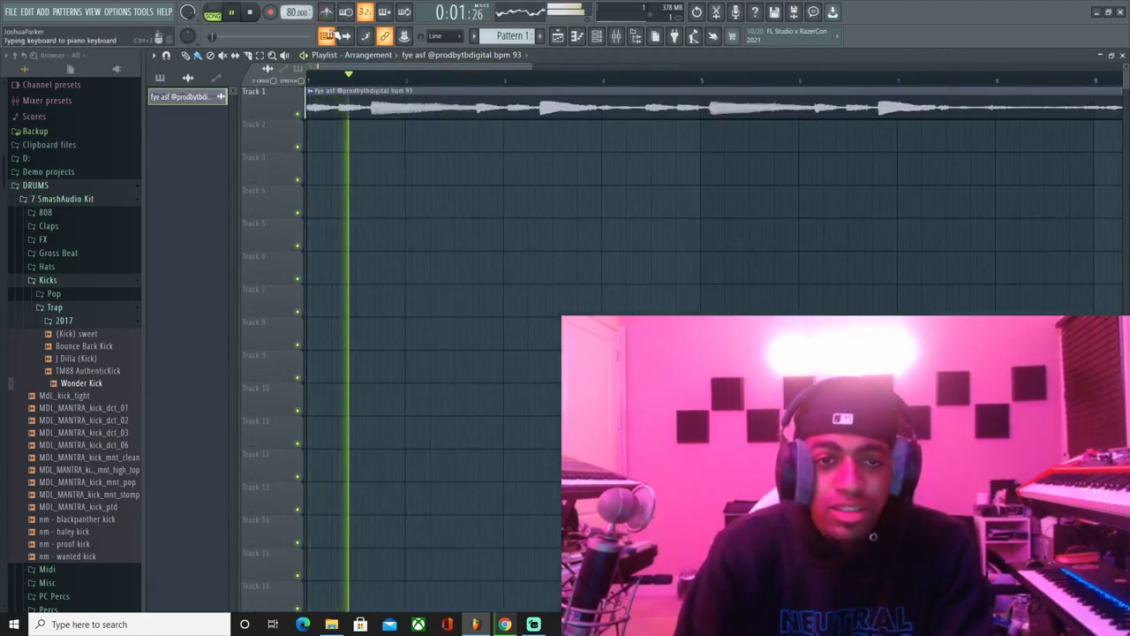
pyautogui.press('space')
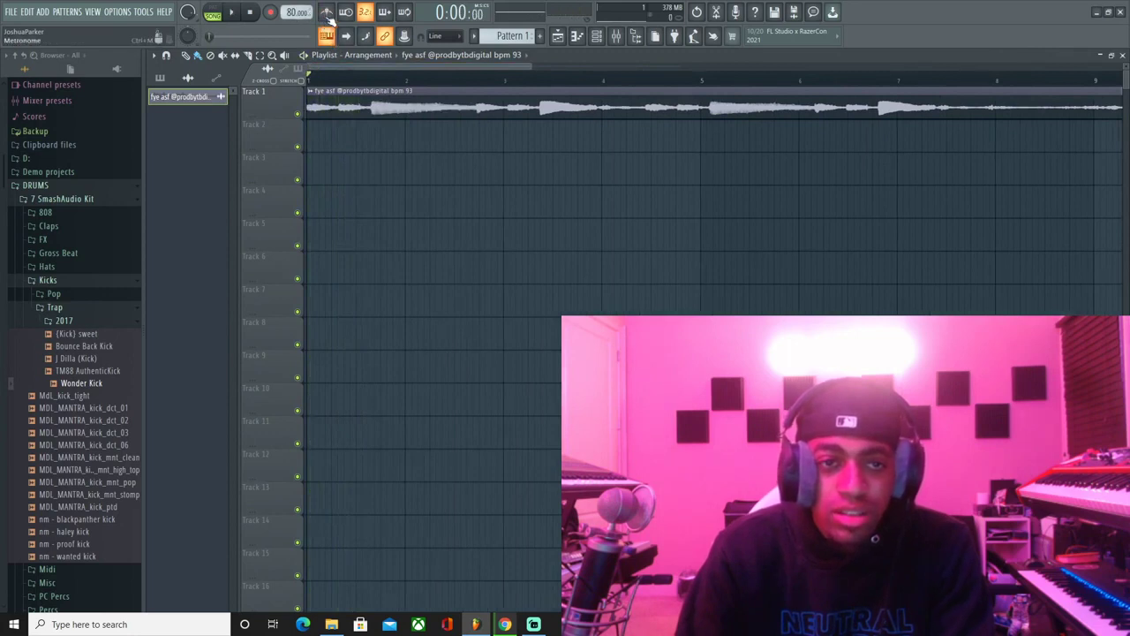
# - Lower the project tempo to 62 BPM, turn the metronome on and replay the loop from bar 1
pyautogui.moveTo(292, 12)
pyautogui.mouseDown()
pyautogui.moveTo(292, 31)
pyautogui.moveTo(287, 9)
pyautogui.mouseUp()
pyautogui.press('space')
pyautogui.press('space')
pyautogui.press('space')
pyautogui.press('space')
pyautogui.press('space')
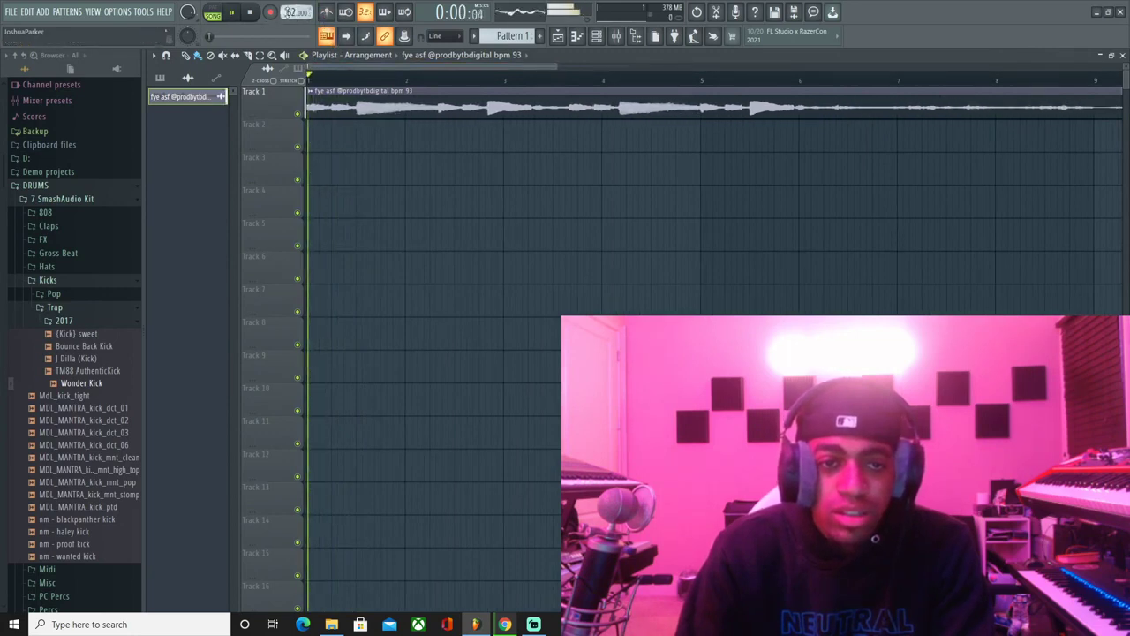
pyautogui.click(327, 13)
pyautogui.press('space')
pyautogui.press('space')
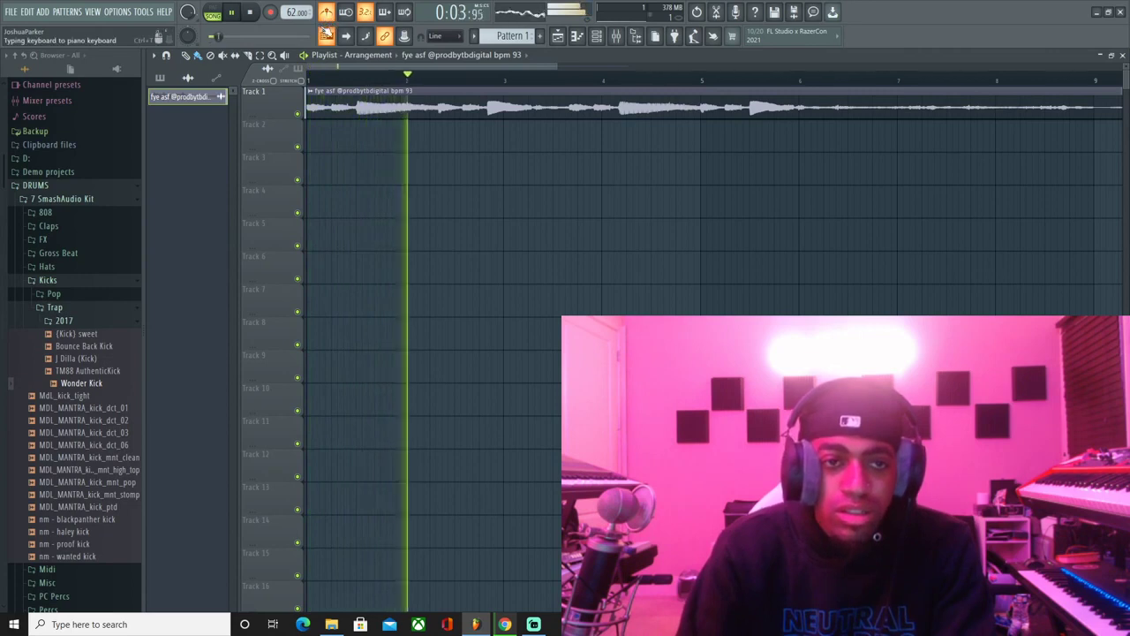
# - Try project tempos of 58 and 61 BPM, playing the loop against the metronome at each one
pyautogui.press('space')
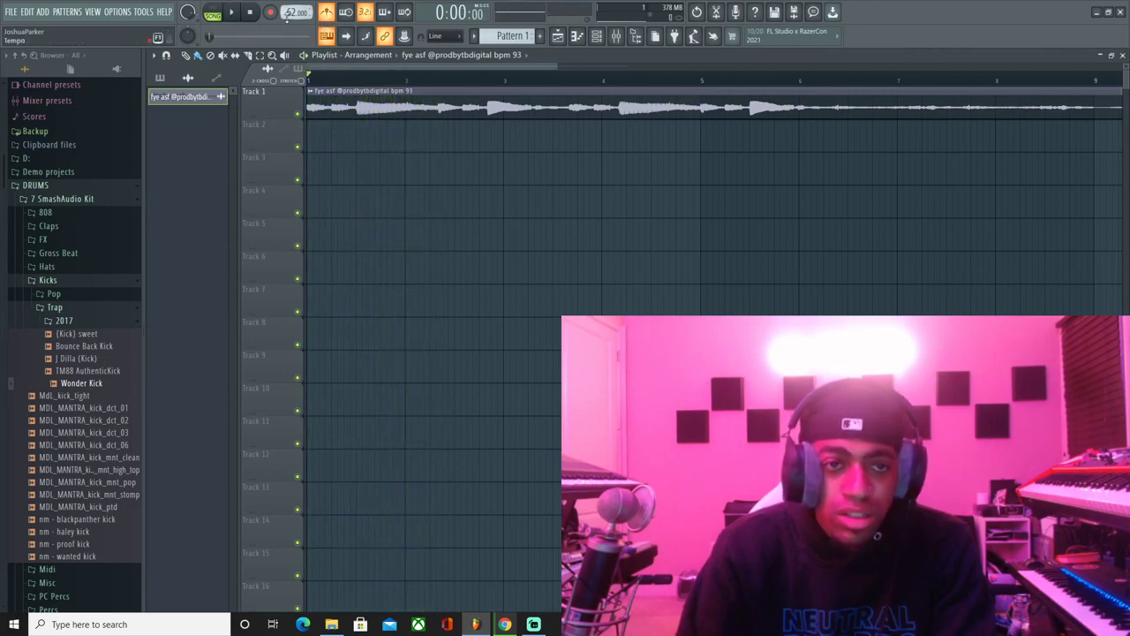
pyautogui.scroll(-4, 296, 11)
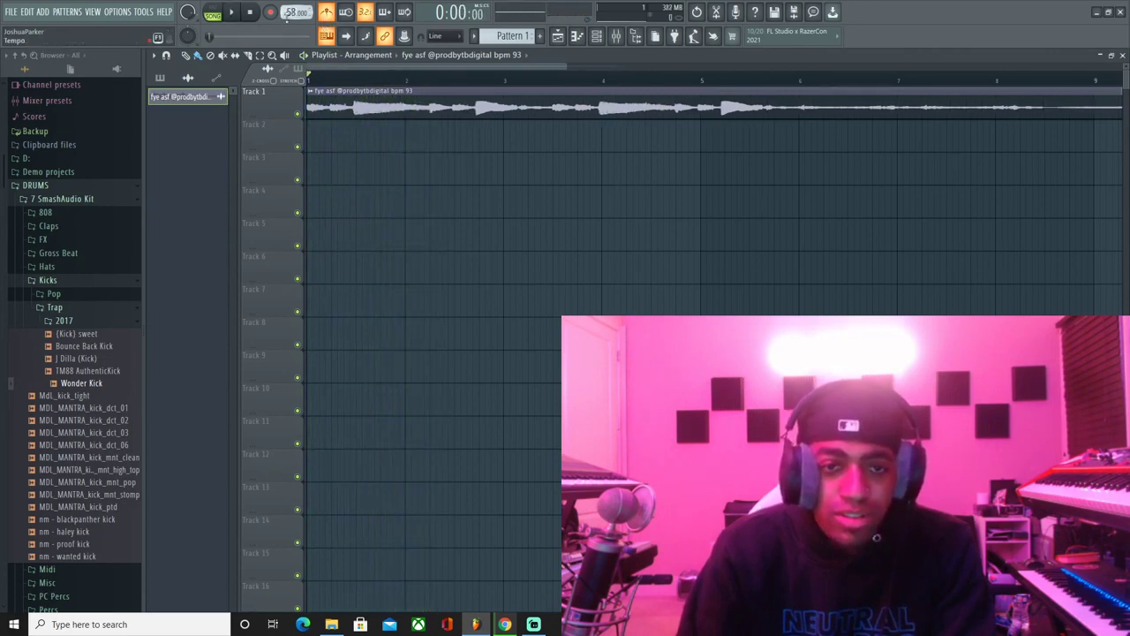
pyautogui.press('space')
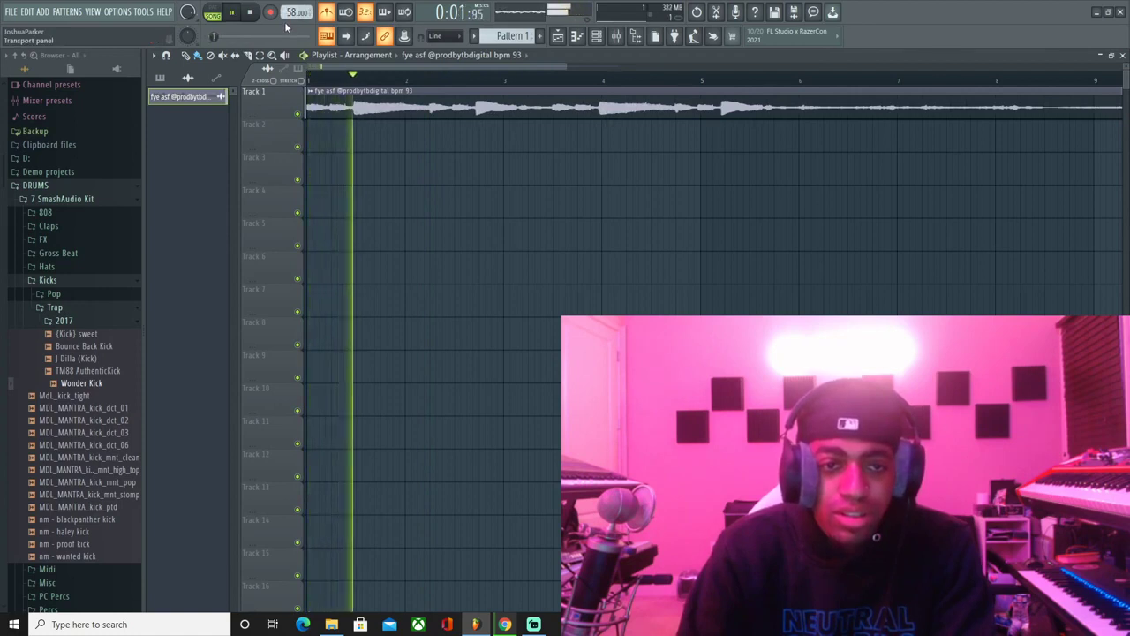
pyautogui.press('space')
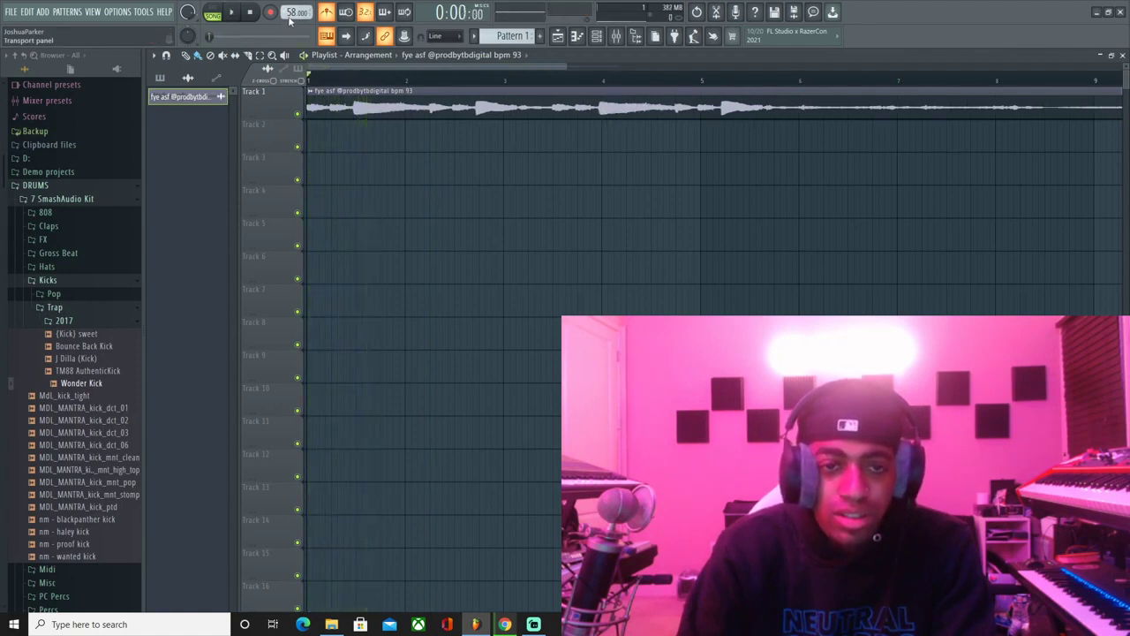
pyautogui.scroll(3, 296, 11)
pyautogui.press('space')
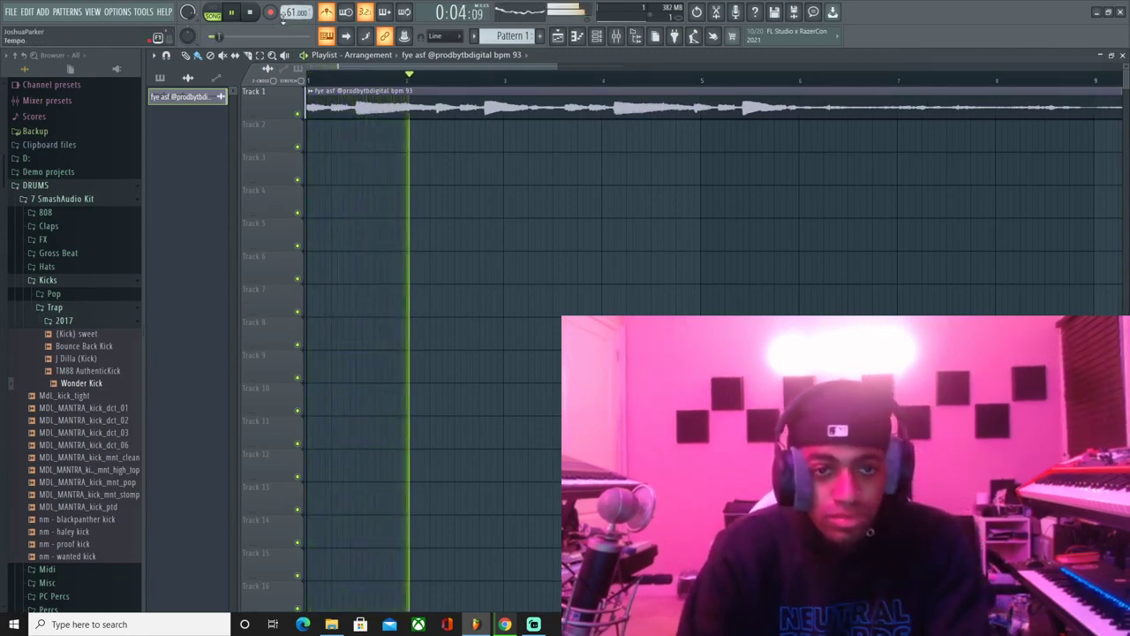
pyautogui.press('space')
# - Restore the project tempo to 93 BPM and replay the whole loop from bar 1 with the metronome on
pyautogui.moveTo(291, 13); pyautogui.dragTo(291, 2)
pyautogui.press('space')
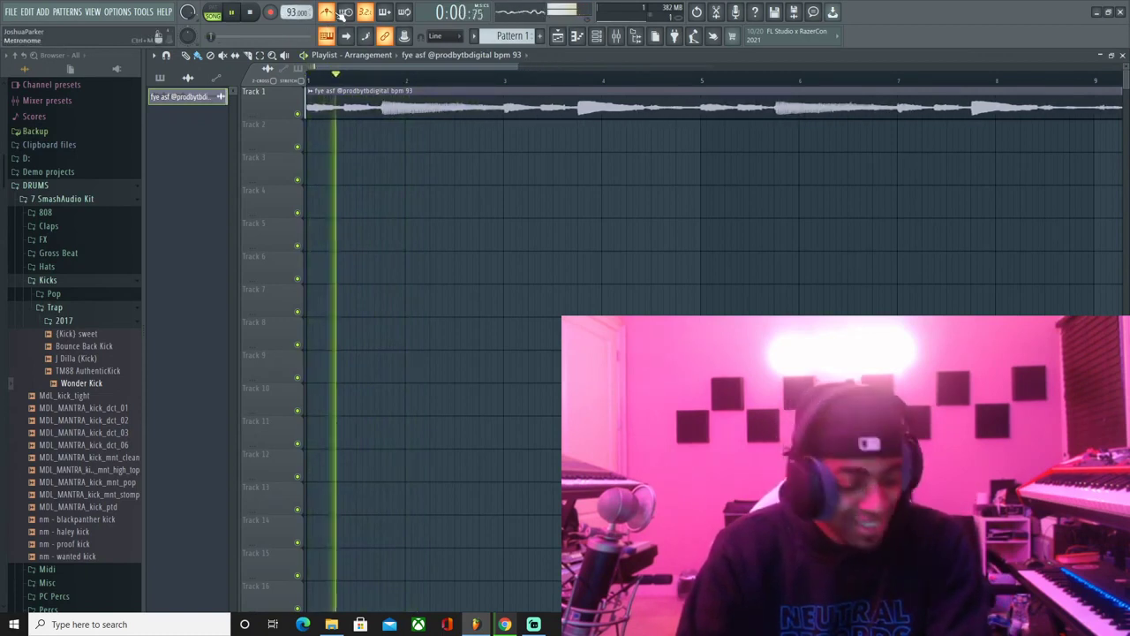
pyautogui.press('space')
pyautogui.press('space')
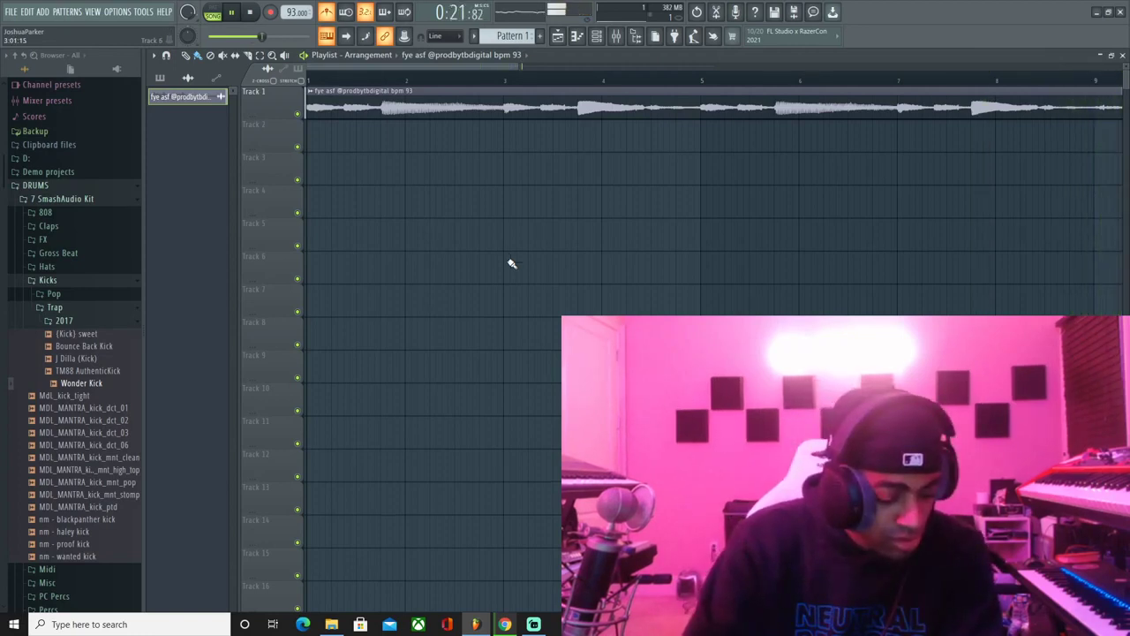
pyautogui.press('space')
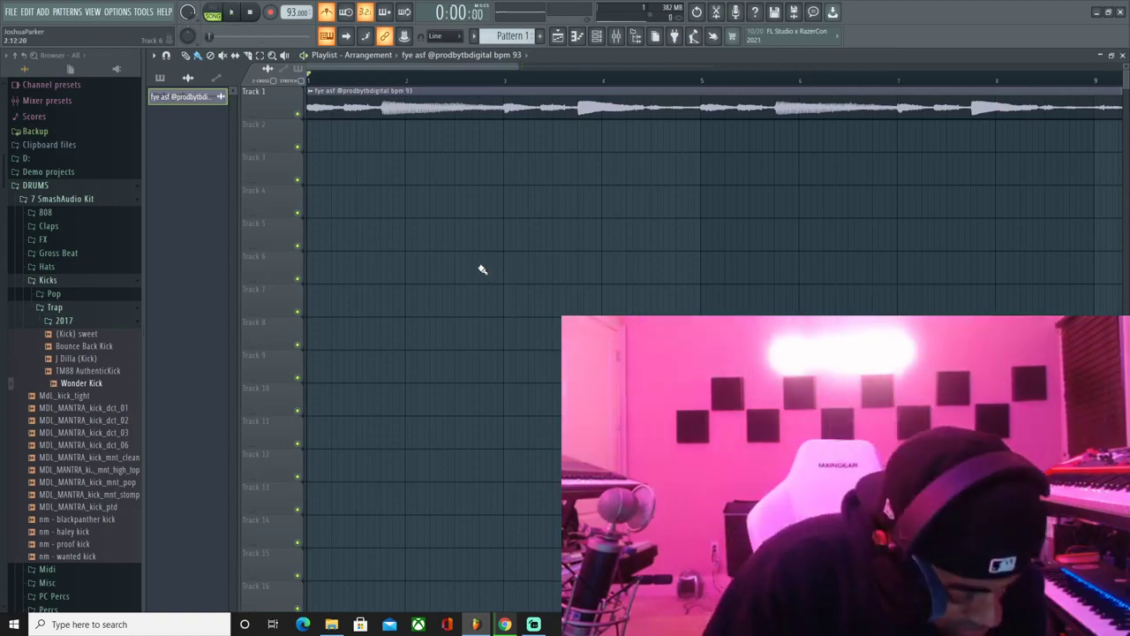
pyautogui.press('space')
pyautogui.scroll(-4, 490, 83)
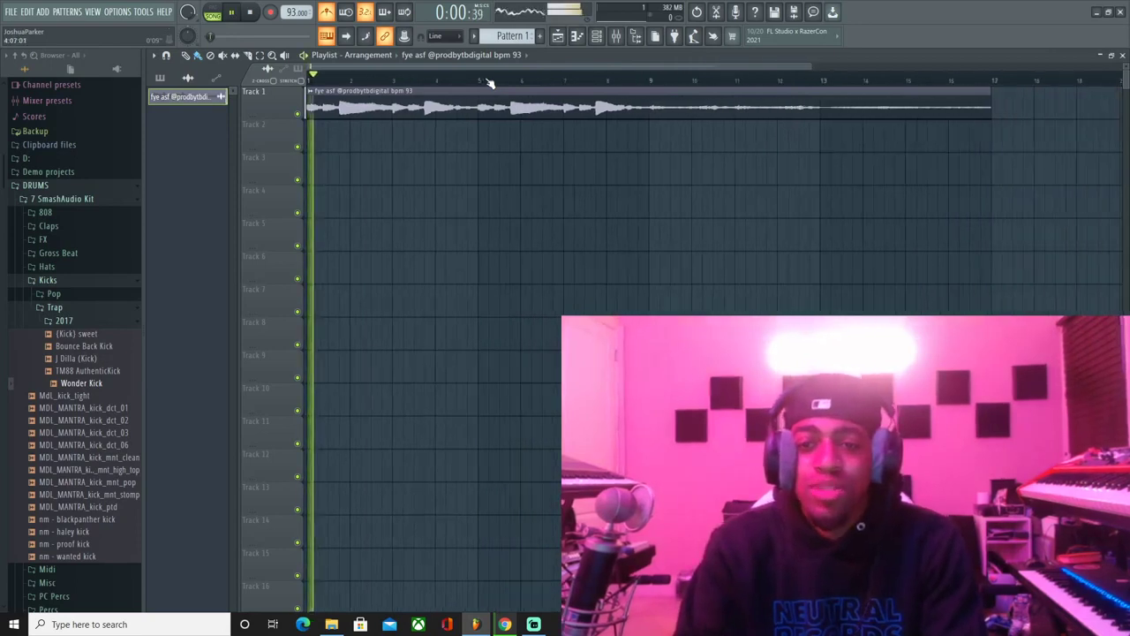
# - Play the fye asf loop from bar 9 against the metronome
pyautogui.click(566, 82)
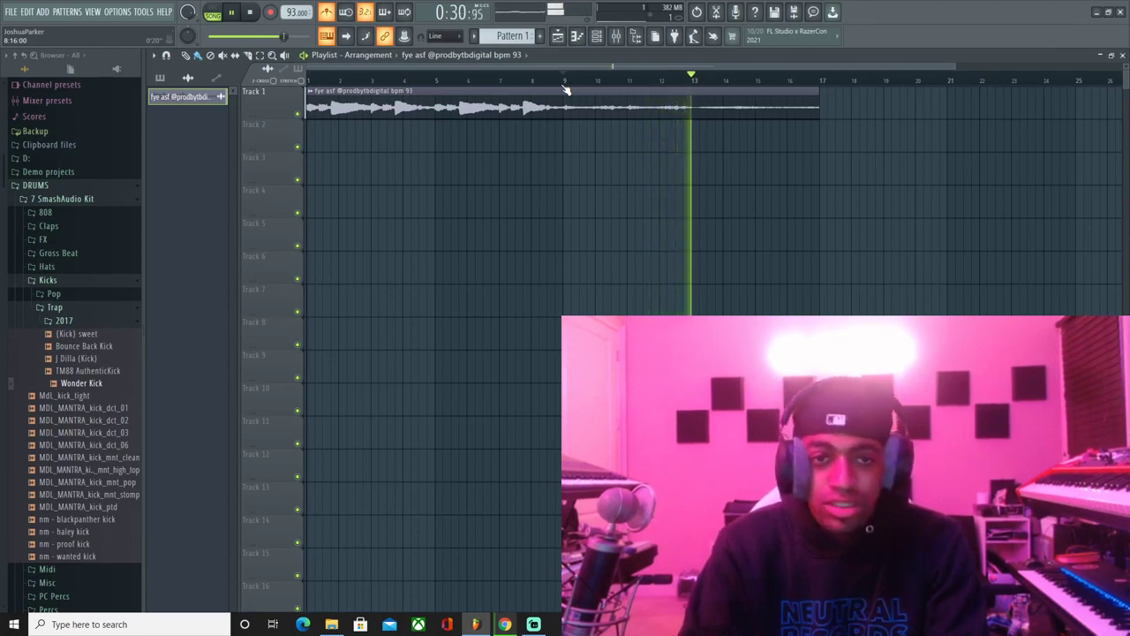
pyautogui.press('space')
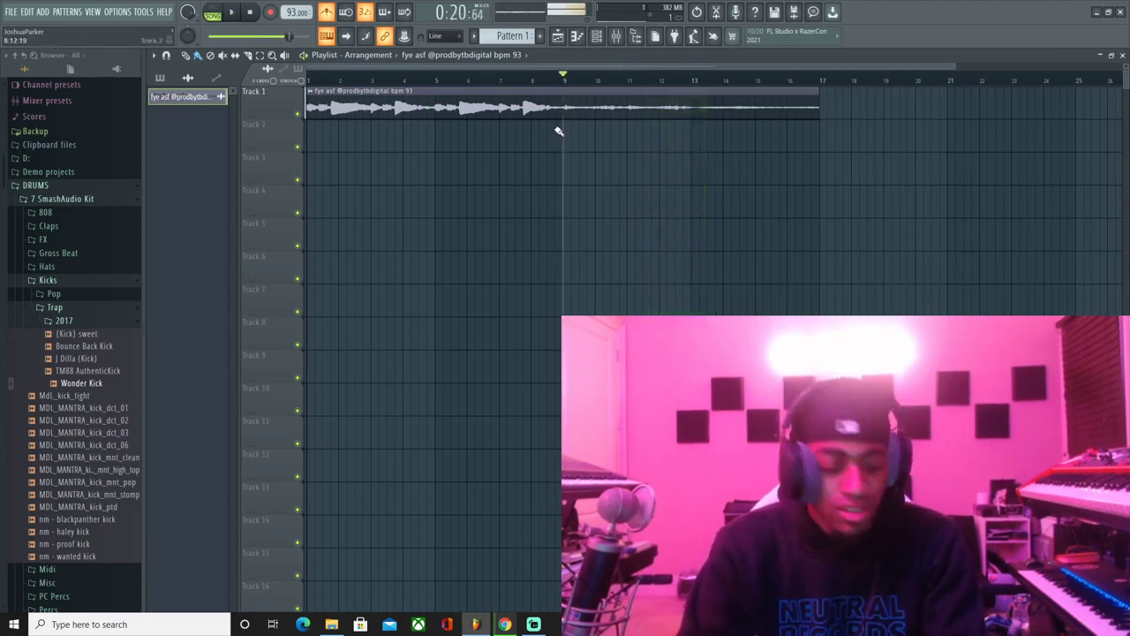
pyautogui.press('space')
pyautogui.press('space')
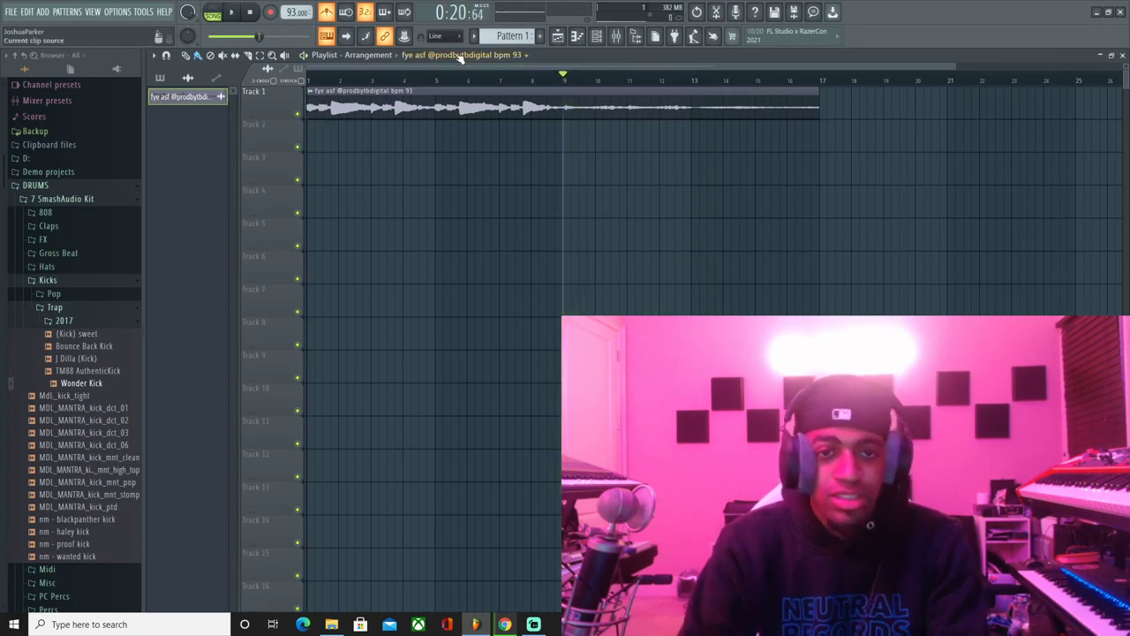
# - Place Pattern 1 on Track 2 as two consecutive two-bar clips, starting at bar 1 under the loop
pyautogui.click(459, 54)
pyautogui.click(440, 99)
pyautogui.moveTo(312, 131); pyautogui.dragTo(434, 133)
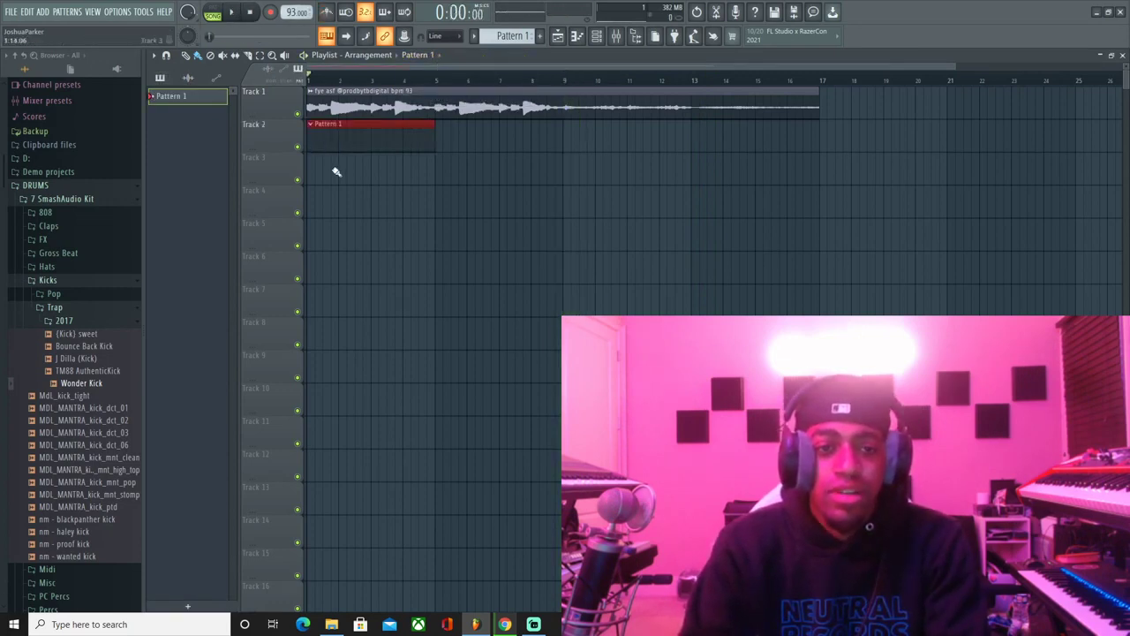
pyautogui.doubleClick(331, 137)
pyautogui.click(328, 274)
pyautogui.click(319, 286)
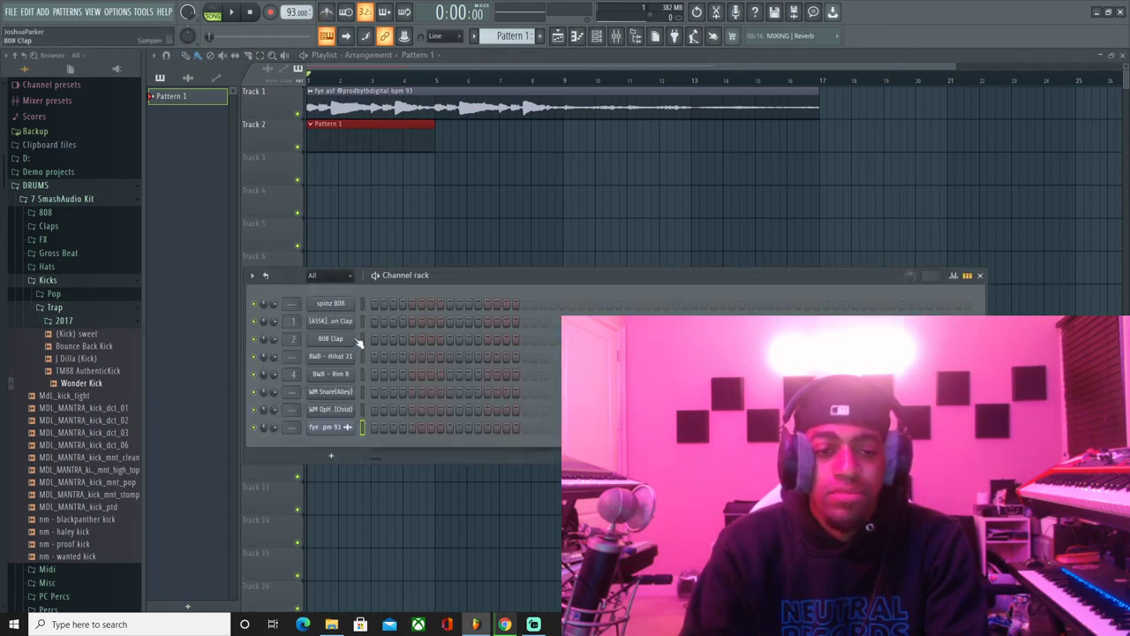
pyautogui.click(678, 357)
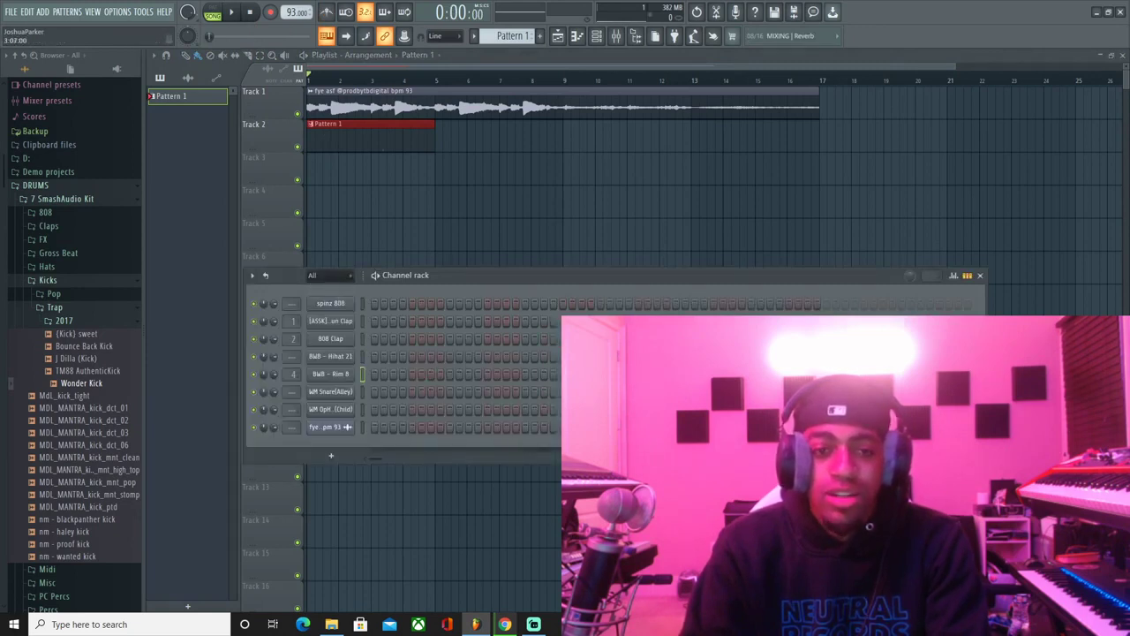
pyautogui.moveTo(436, 138); pyautogui.dragTo(396, 149)
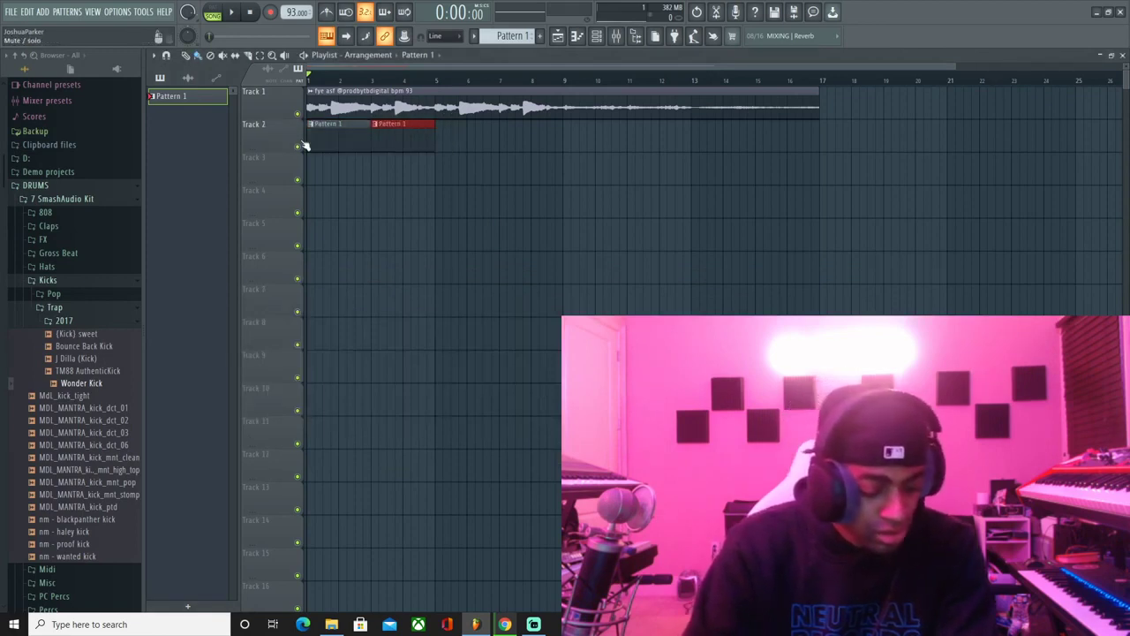
pyautogui.doubleClick(337, 148)
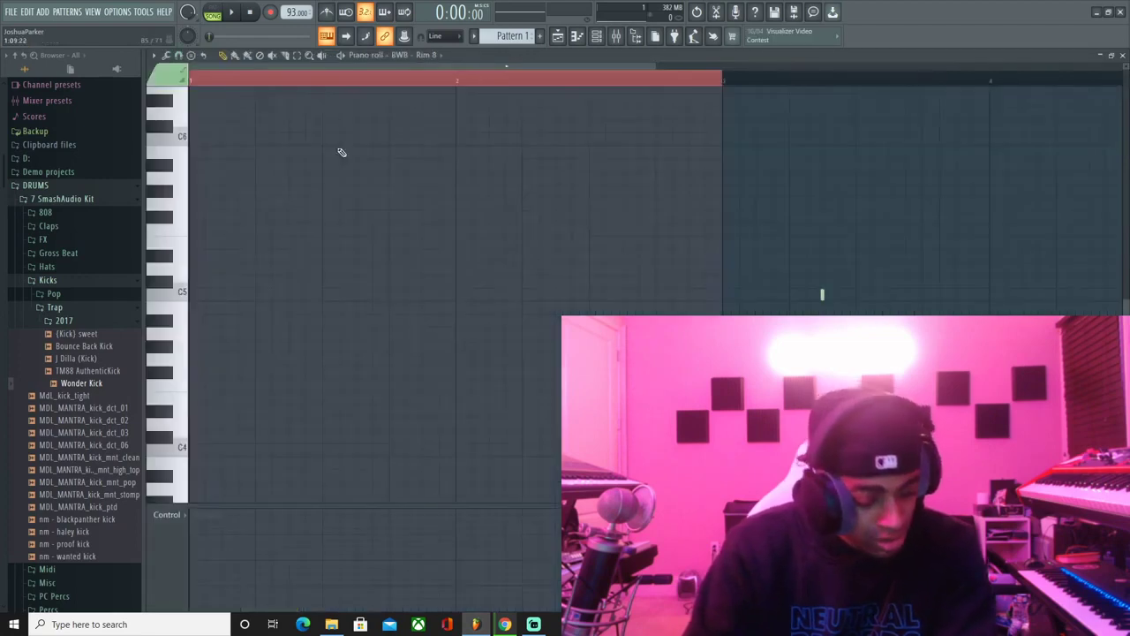
pyautogui.click(596, 37)
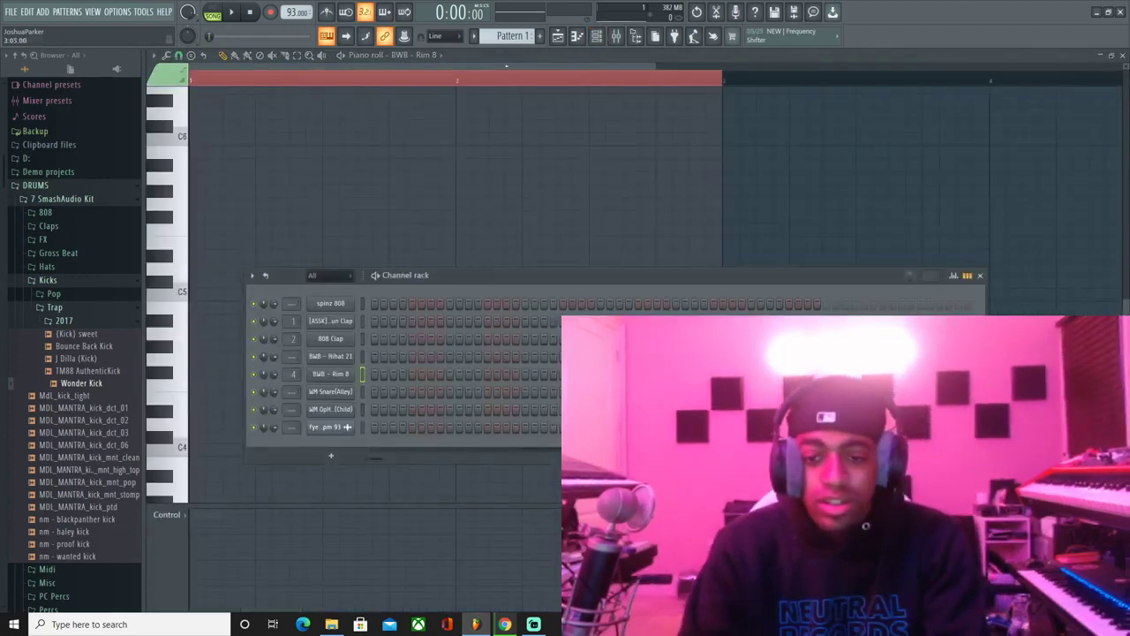
pyautogui.press('F6')
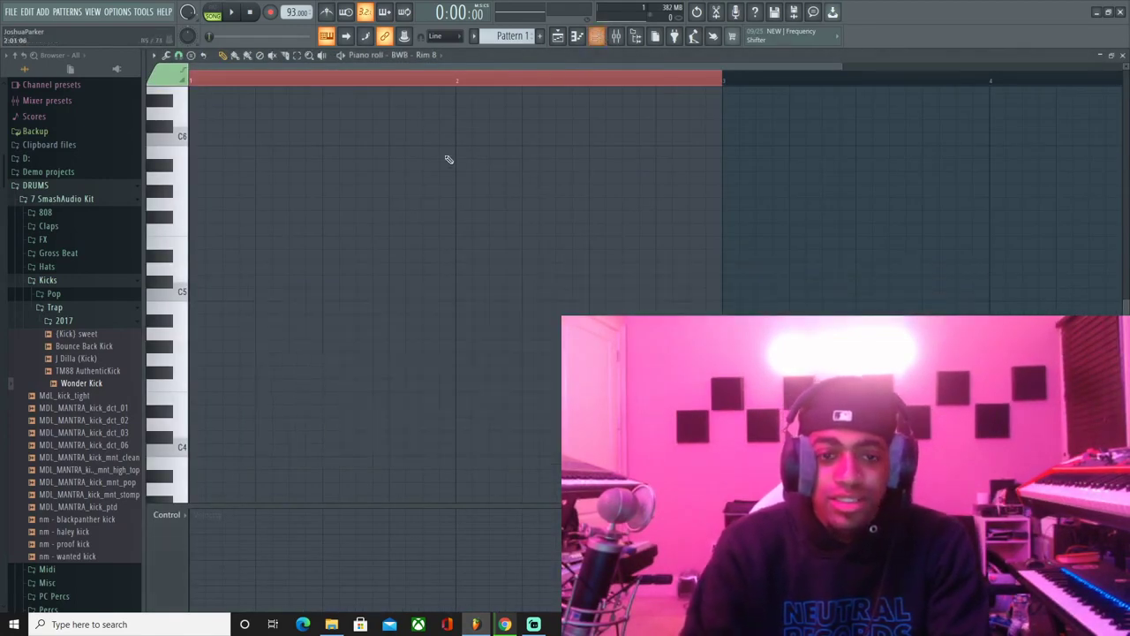
pyautogui.click(557, 37)
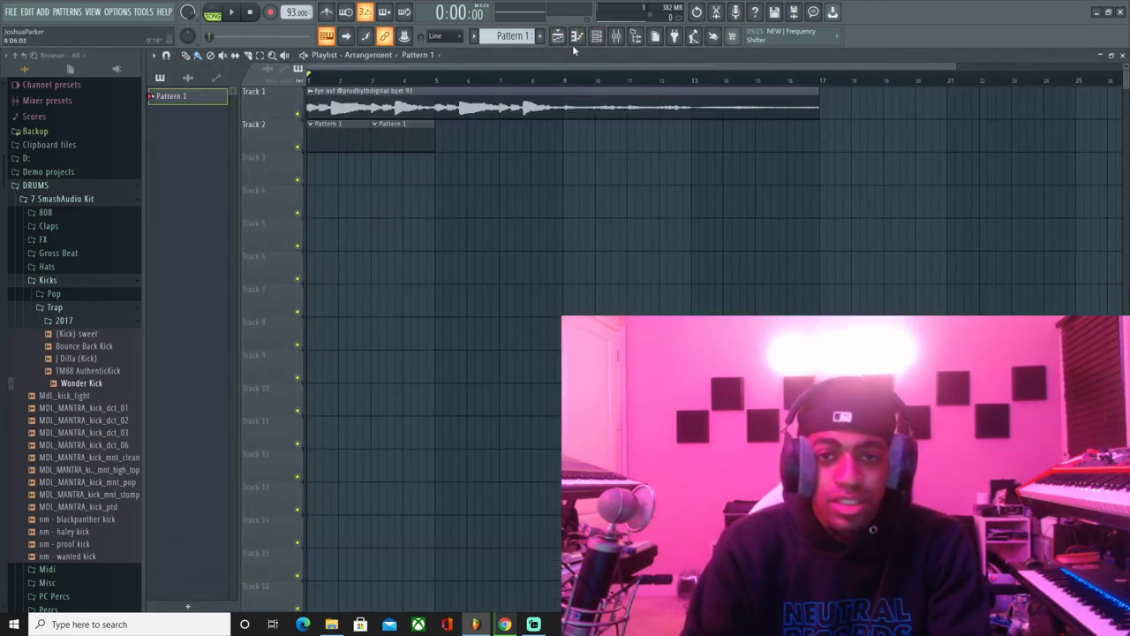
# - Fill the BWB - Hihat 21 channel every 2 steps, fill in the steps between, and play it with the loop
pyautogui.click(597, 36)
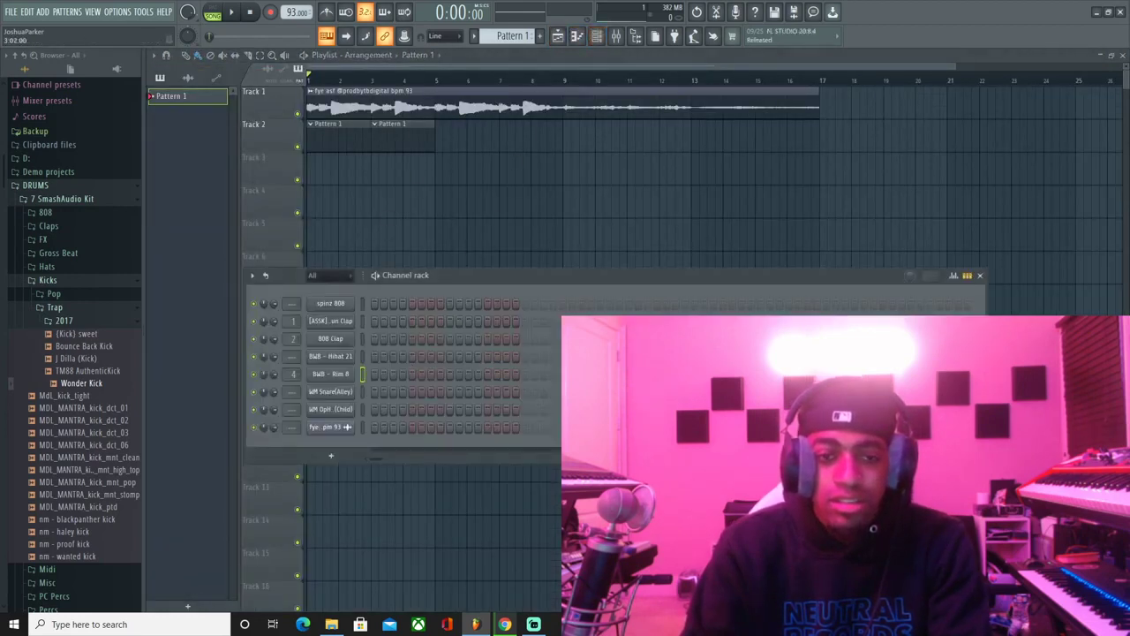
pyautogui.click(685, 356)
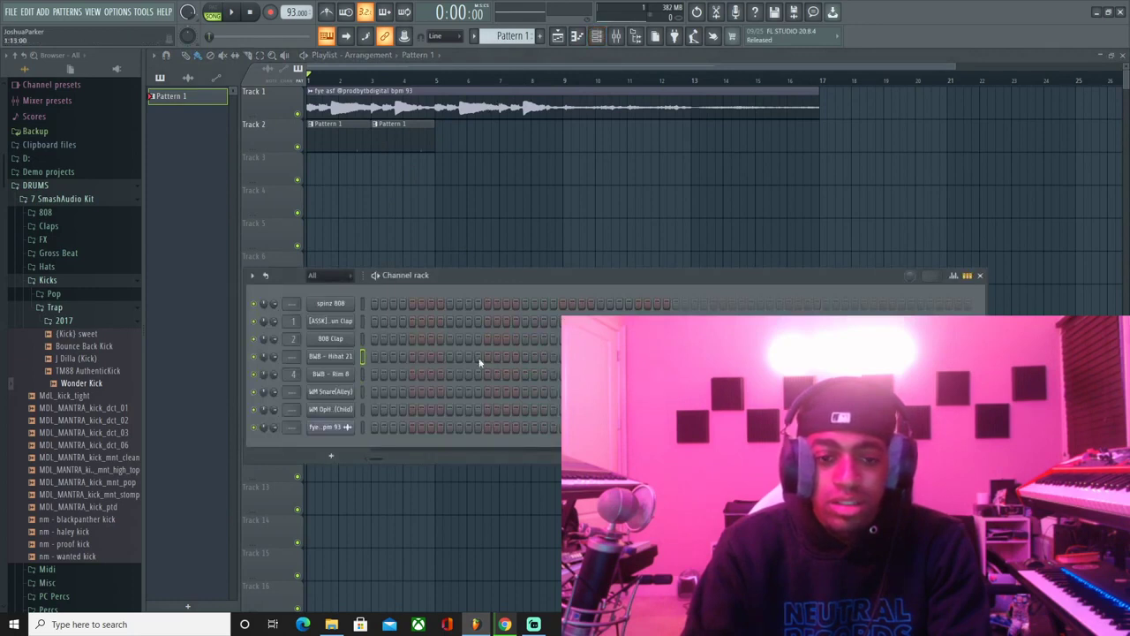
pyautogui.rightClick(356, 356)
pyautogui.click(483, 395)
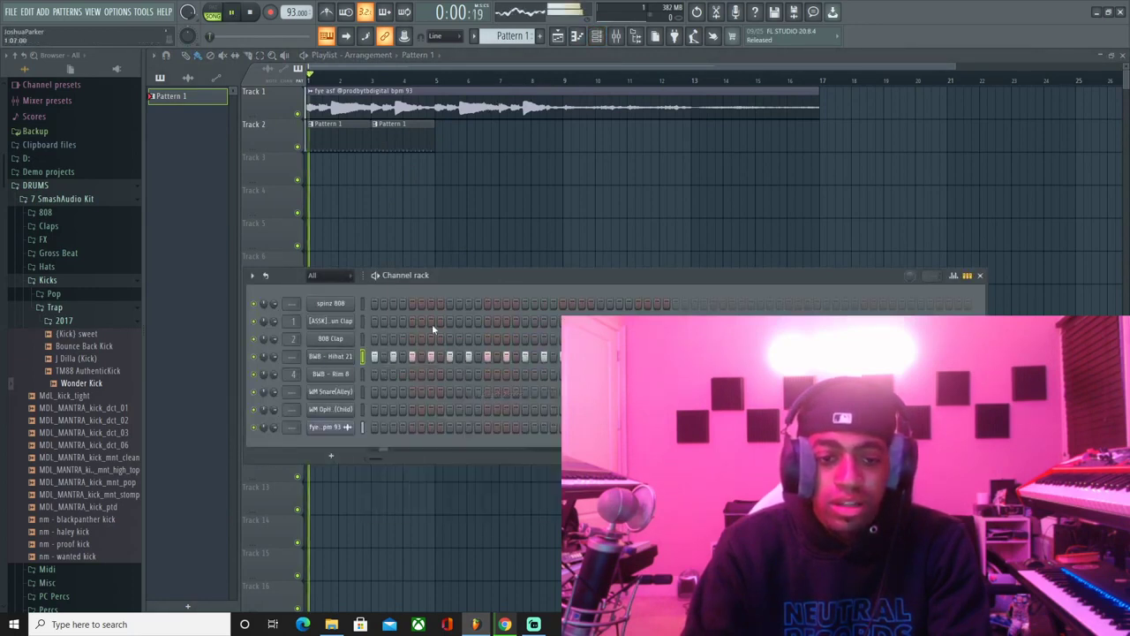
pyautogui.moveTo(383, 356); pyautogui.dragTo(733, 360)
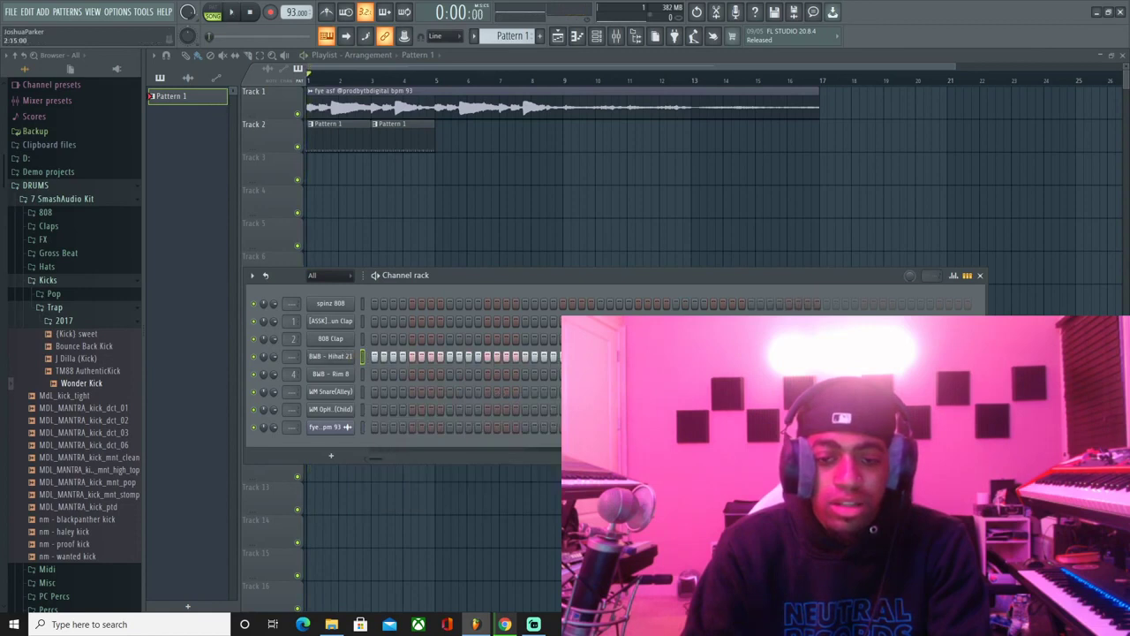
pyautogui.press('space')
pyautogui.press('space')
pyautogui.press('space')
pyautogui.press('space')
# - Refill the BWB - Hihat 21 channel every 4 steps, add claps on steps 5 and 13 of the (ASSK) clap channel, and play it with the loop
pyautogui.rightClick(349, 358)
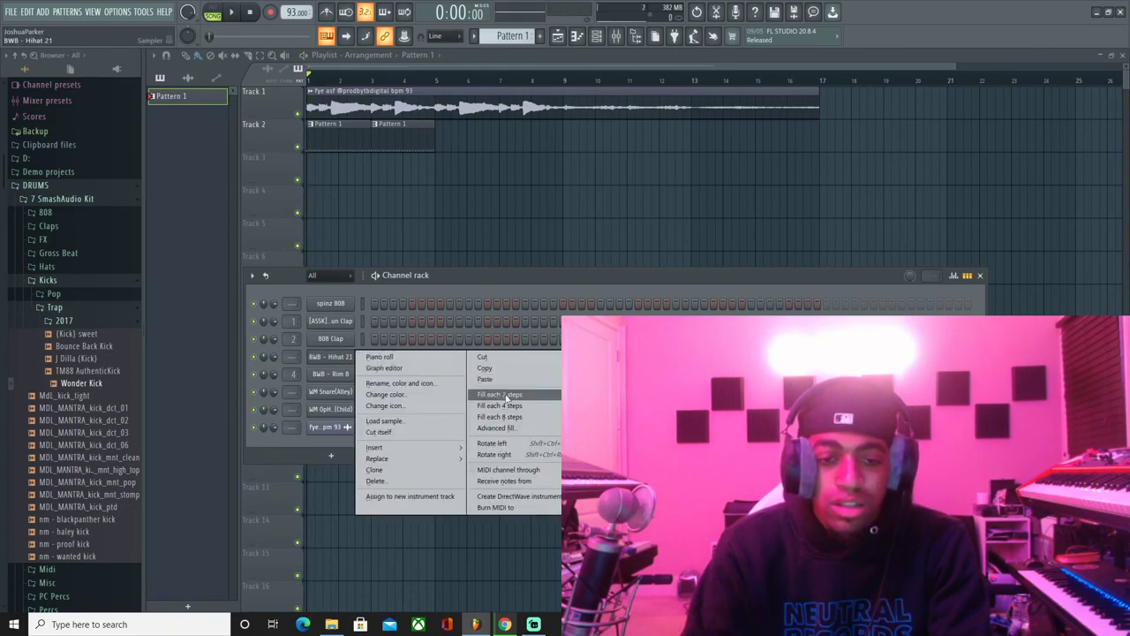
pyautogui.click(499, 408)
pyautogui.press('space')
pyautogui.click(411, 321)
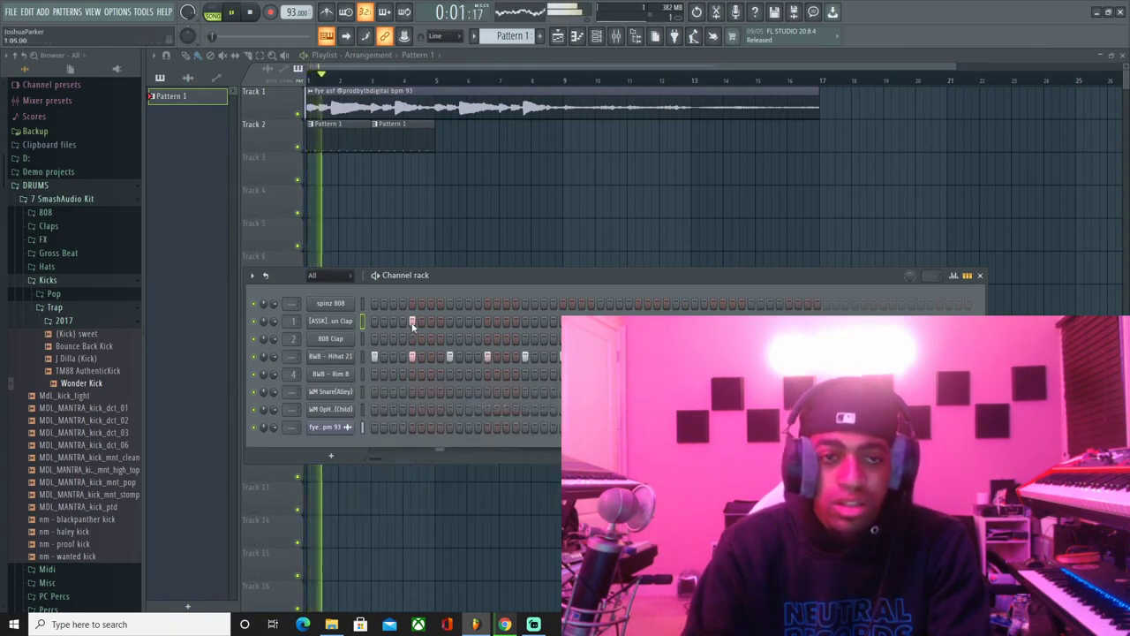
pyautogui.press('space')
pyautogui.press('space')
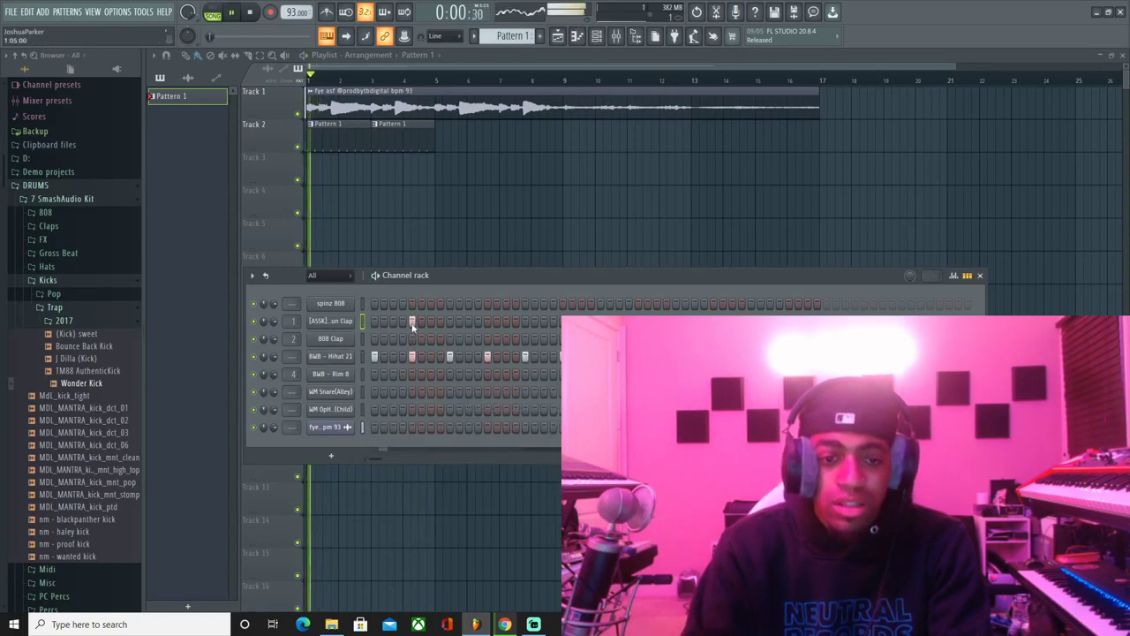
pyautogui.click(488, 321)
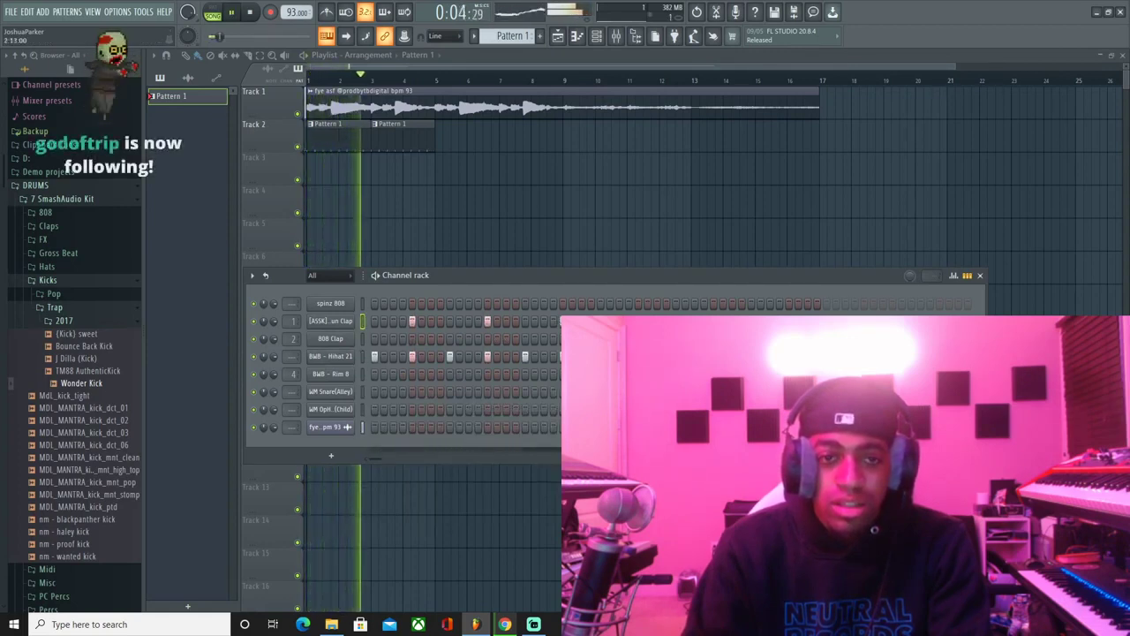
pyautogui.press('space')
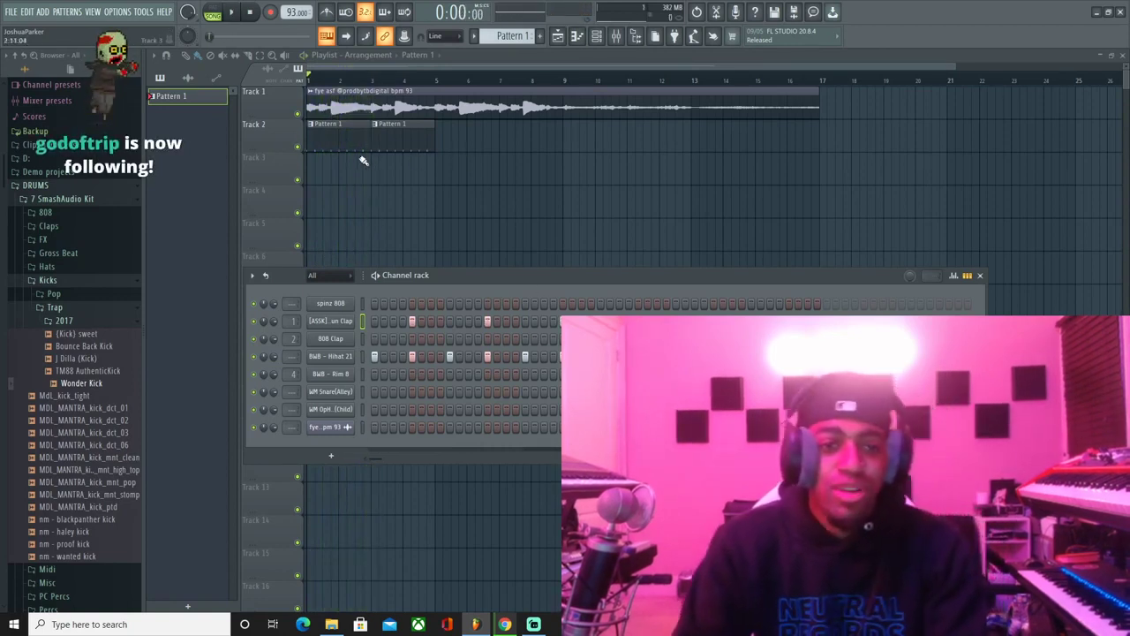
# - Clear the hi-hat and clap steps from Pattern 1 and delete the fye asf loop clip from Track 1
pyautogui.click(364, 356)
pyautogui.hotkey('ctrl', 'x')
pyautogui.click(364, 321)
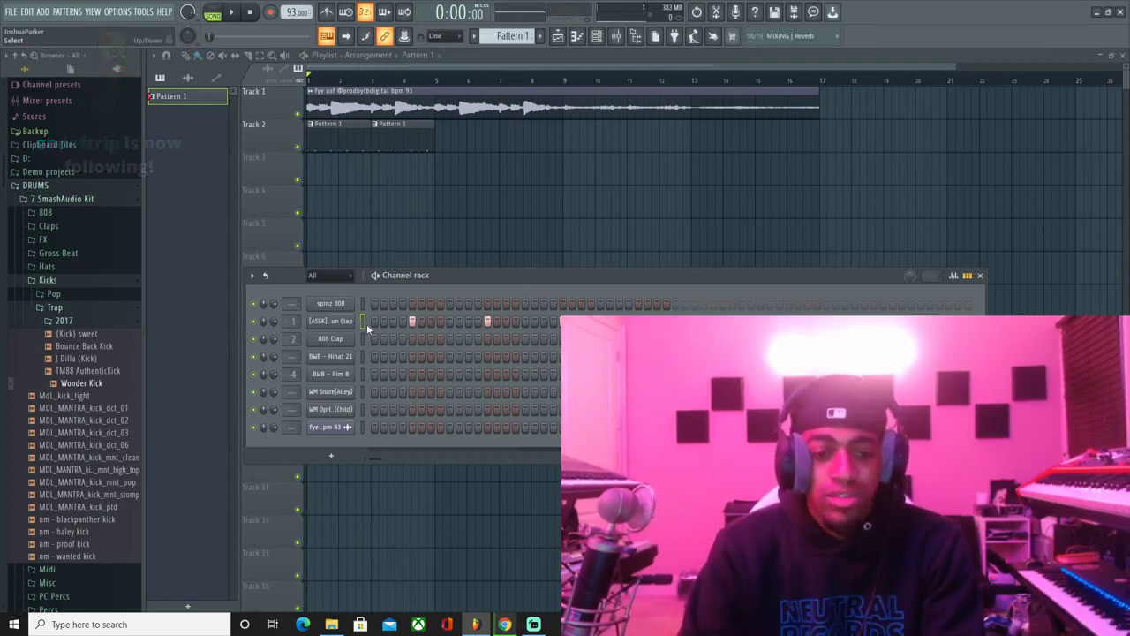
pyautogui.hotkey('ctrl', 'x')
pyautogui.rightClick(468, 106)
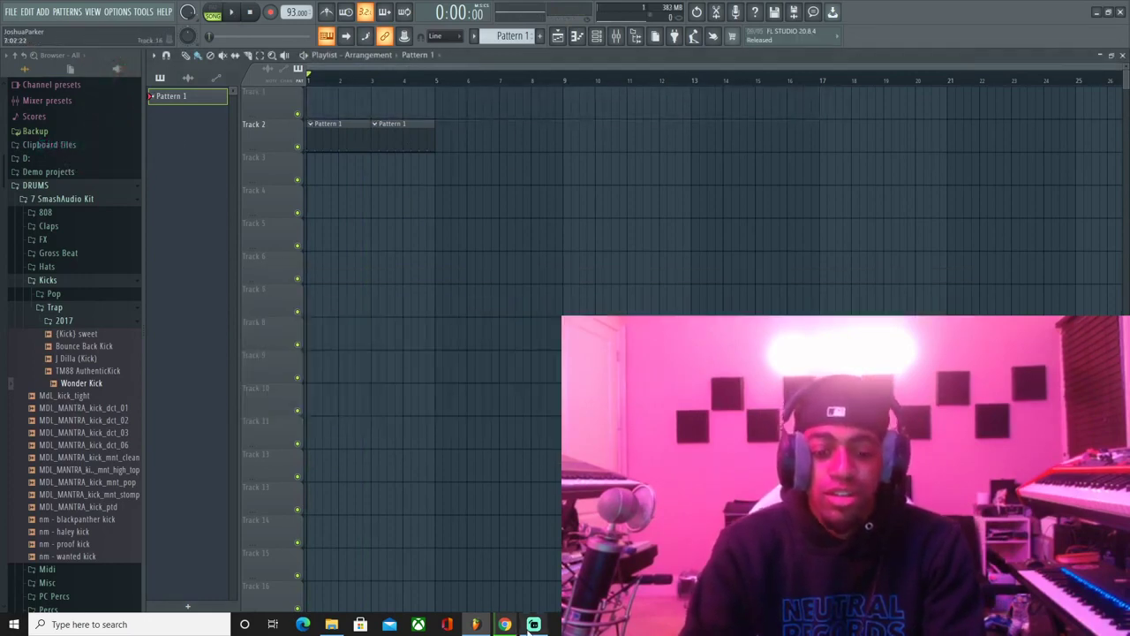
# - Switch to the Loops From TB e-mail in Chrome, preview the Lover Boy 125 BPM C Min loop and download it
pyautogui.click(331, 624)
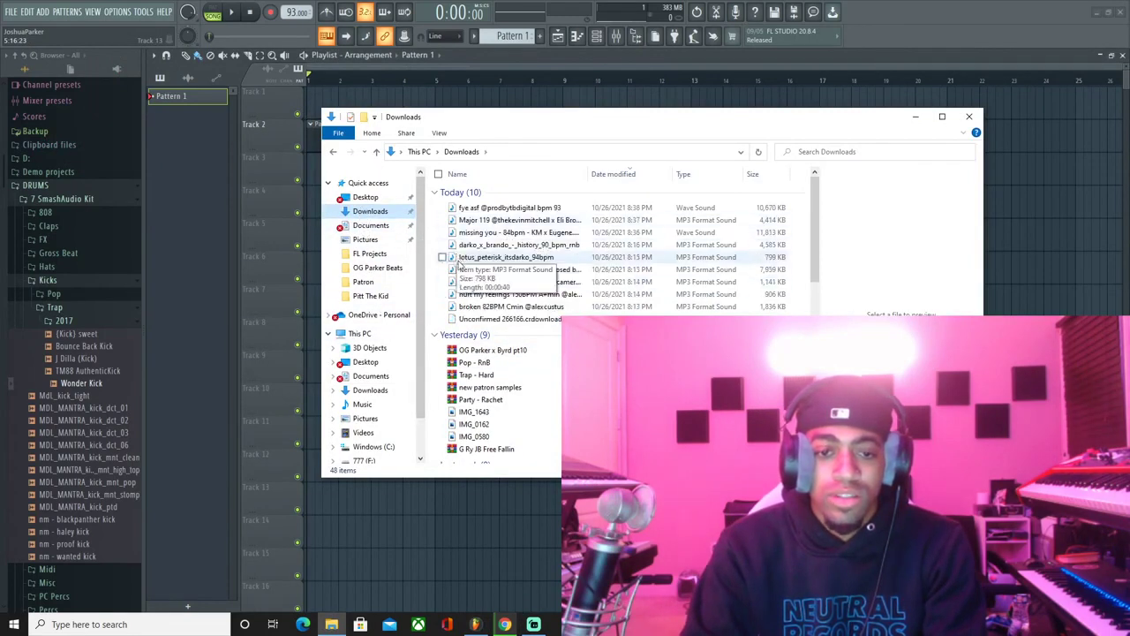
pyautogui.click(504, 624)
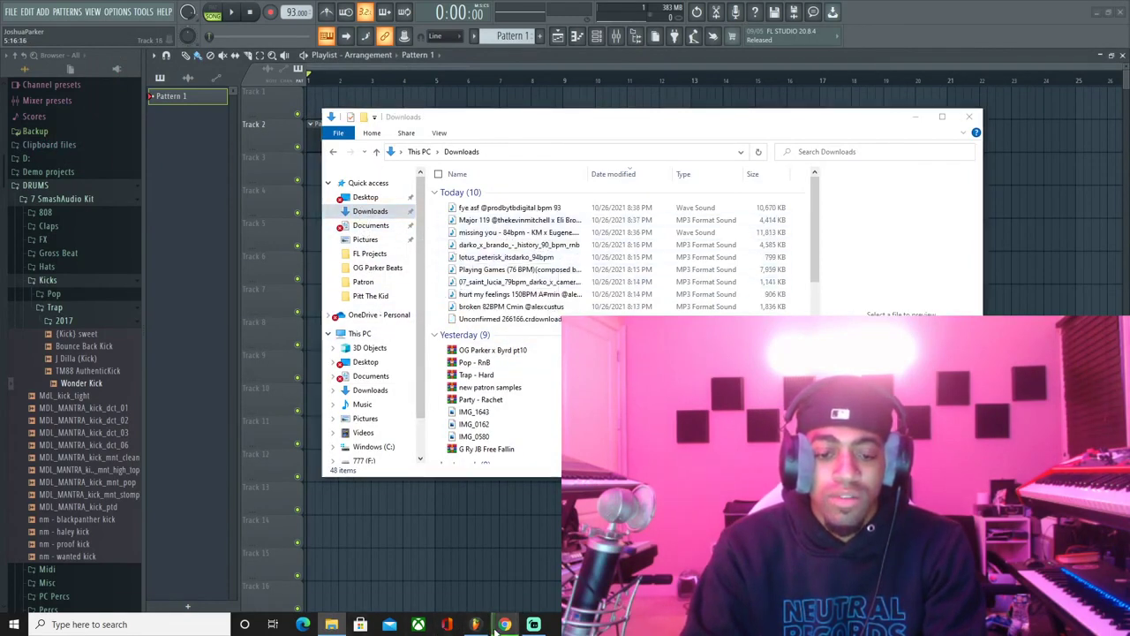
pyautogui.click(465, 335)
pyautogui.click(382, 450)
pyautogui.click(433, 475)
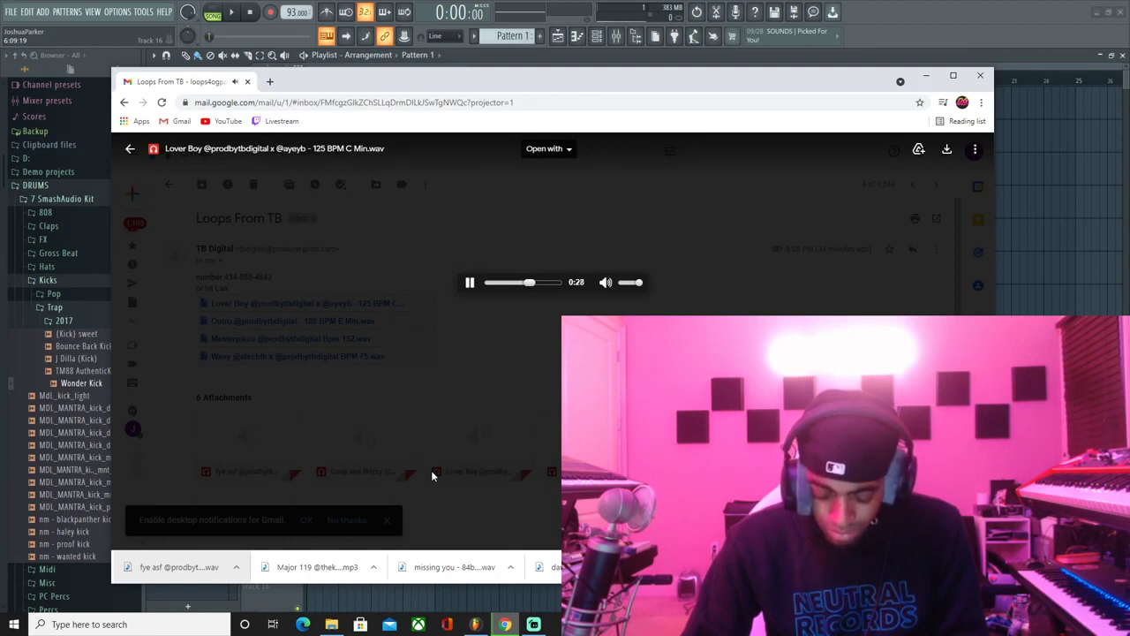
pyautogui.click(946, 152)
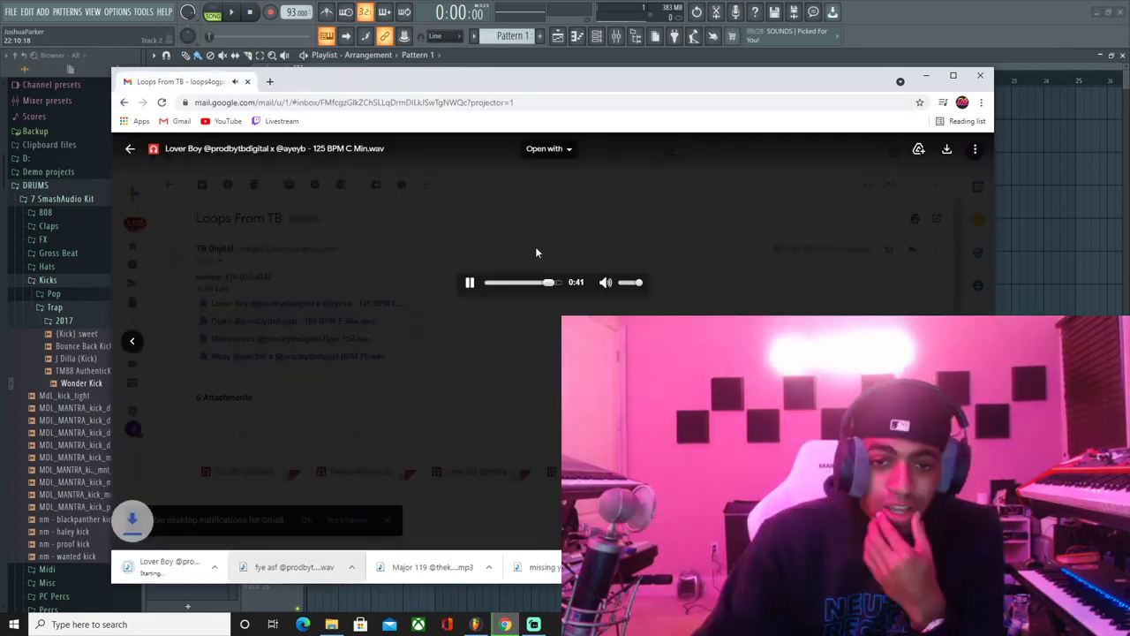
# - Preview and download the Outro 188 BPM E Min and Masterpiece Bpm 152 loops, closing the blank download tabs
pyautogui.press('Right')
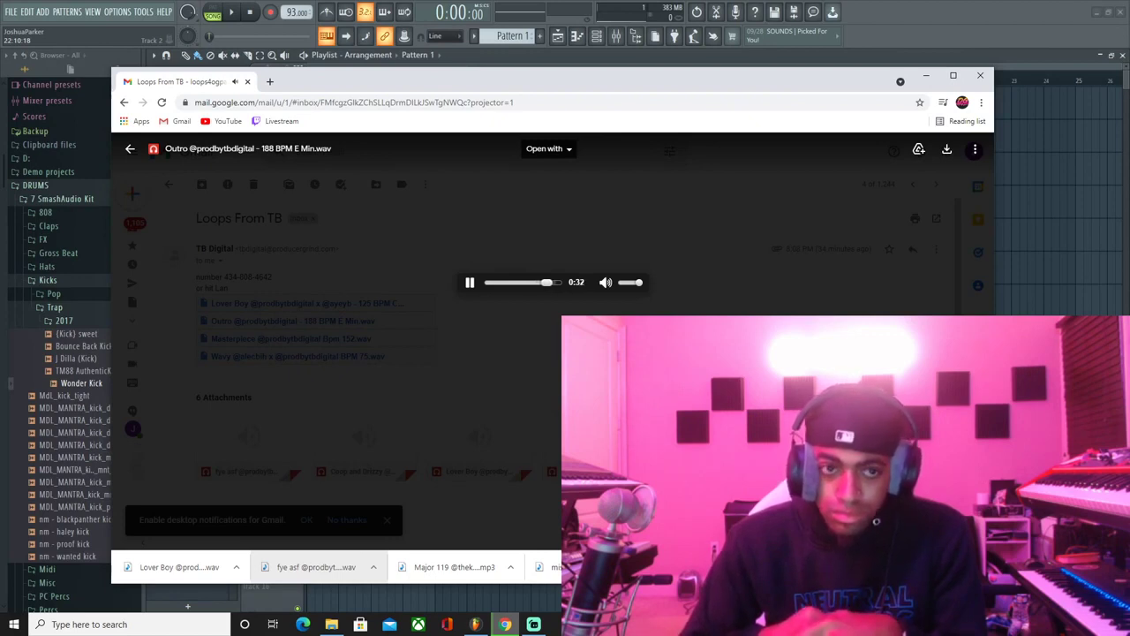
pyautogui.click(946, 148)
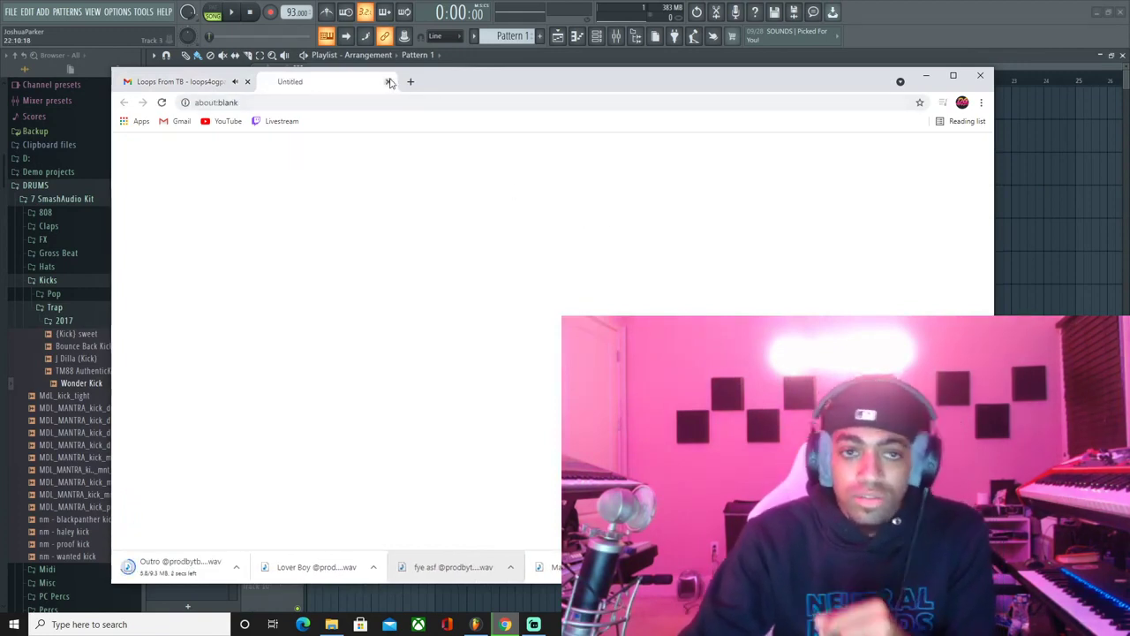
pyautogui.click(388, 81)
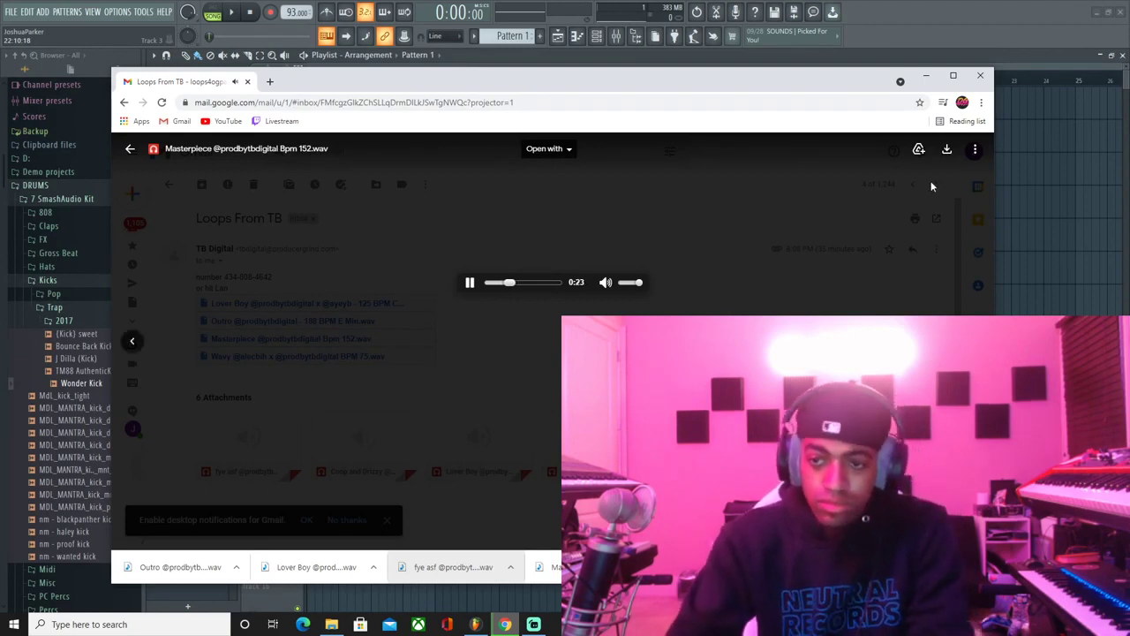
pyautogui.click(947, 150)
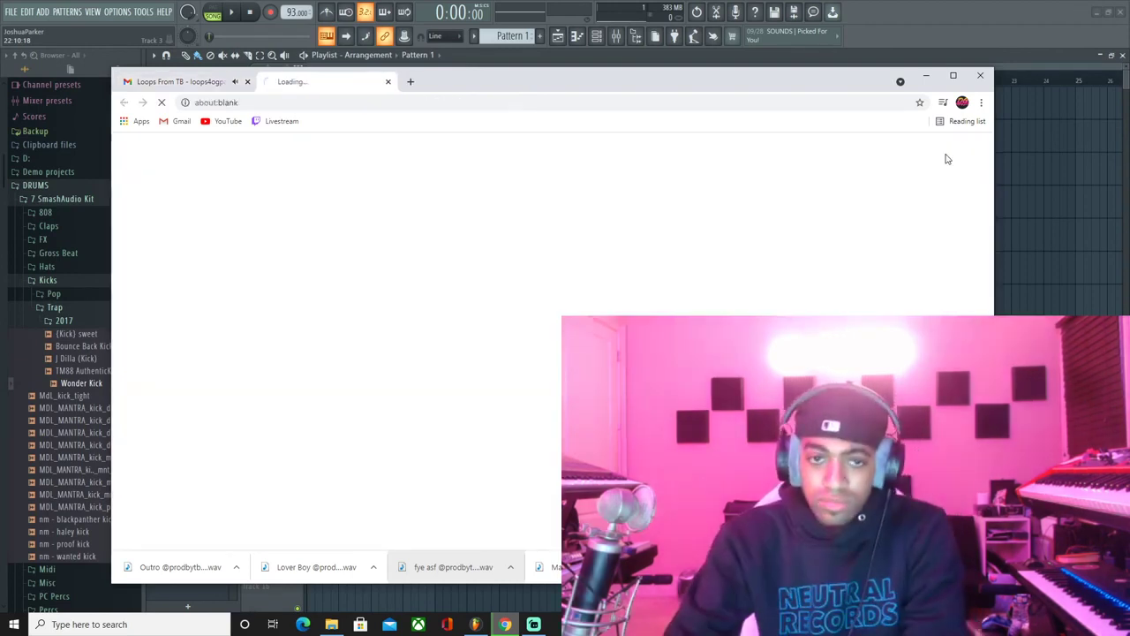
pyautogui.click(388, 81)
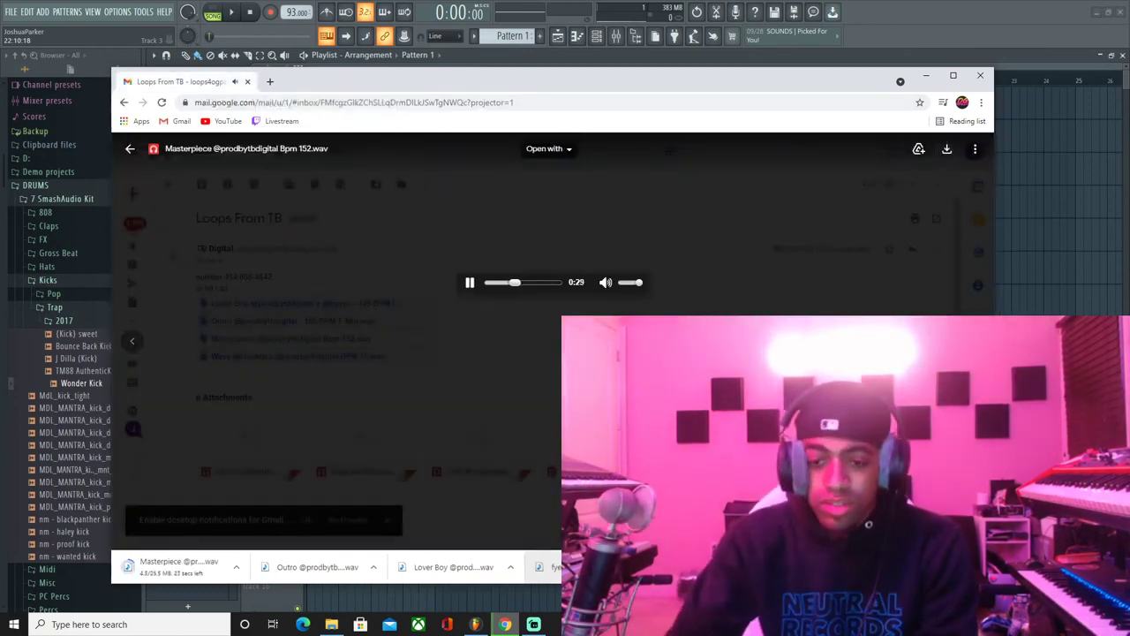
# - Preview the Wavy BPM 75 loop and return to the Loops From TB e-mail
pyautogui.click(768, 424)
pyautogui.click(821, 433)
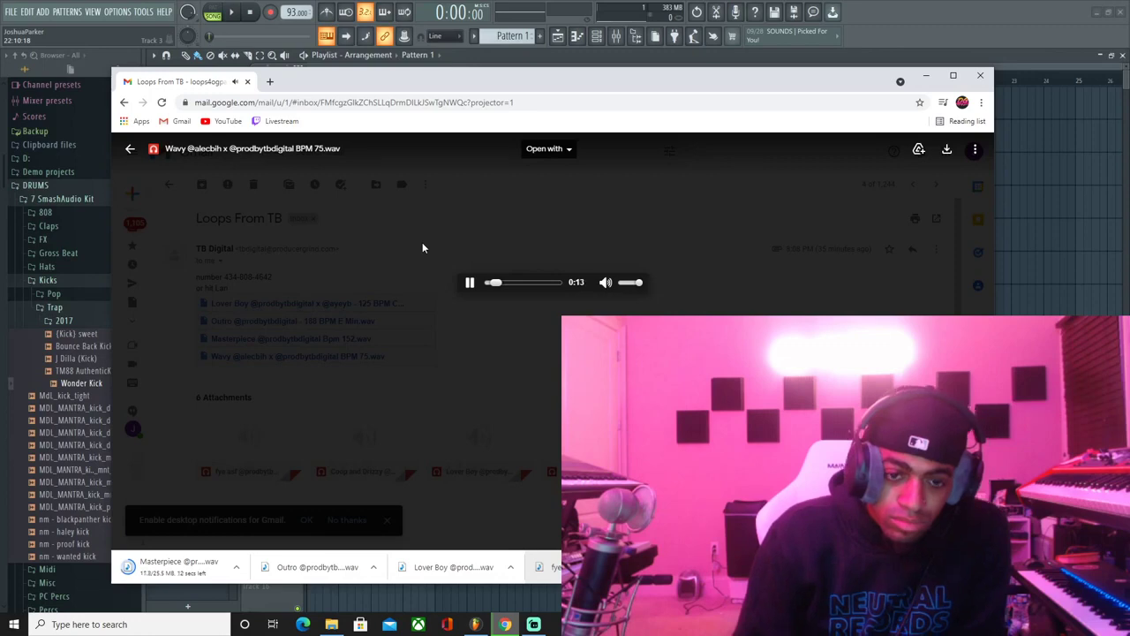
pyautogui.click(422, 248)
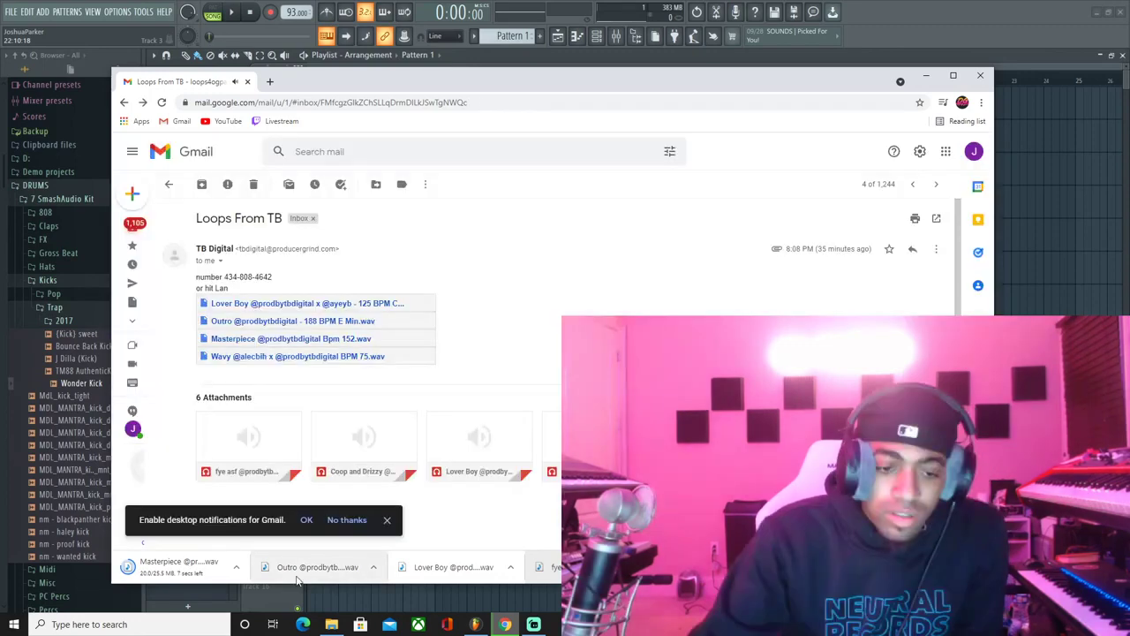
# - Add the downloaded Outro loop to Track 1 at bar 1 in FL Studio and set the project tempo to 188 BPM
pyautogui.click(297, 570)
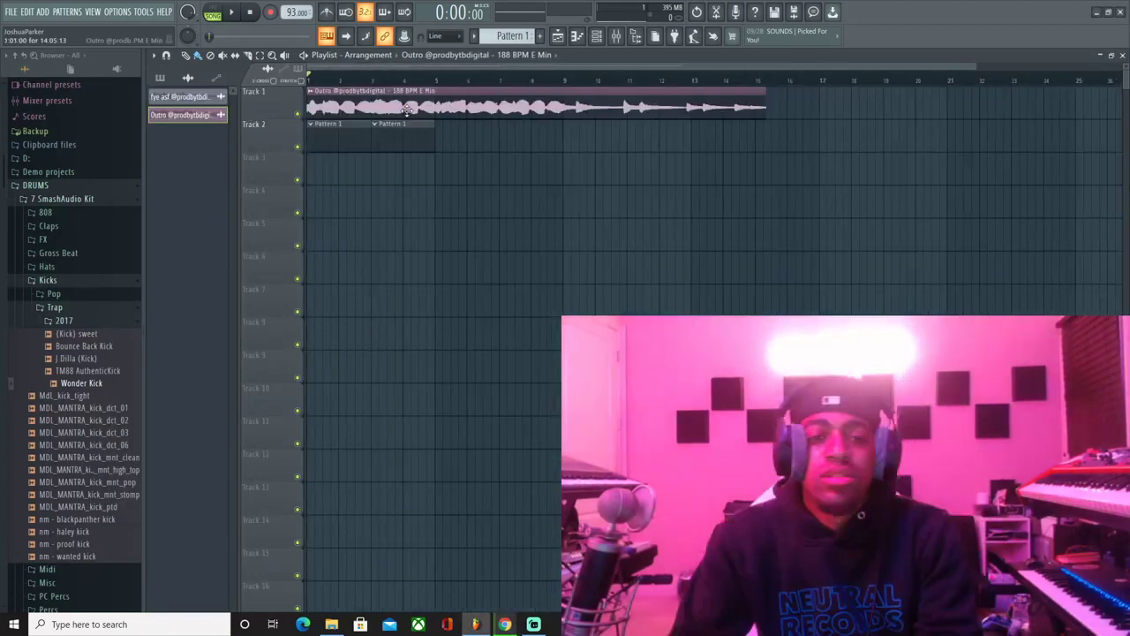
pyautogui.moveTo(290, 13)
pyautogui.mouseDown()
pyautogui.moveTo(289, 2)
pyautogui.moveTo(297, 9)
pyautogui.mouseUp()
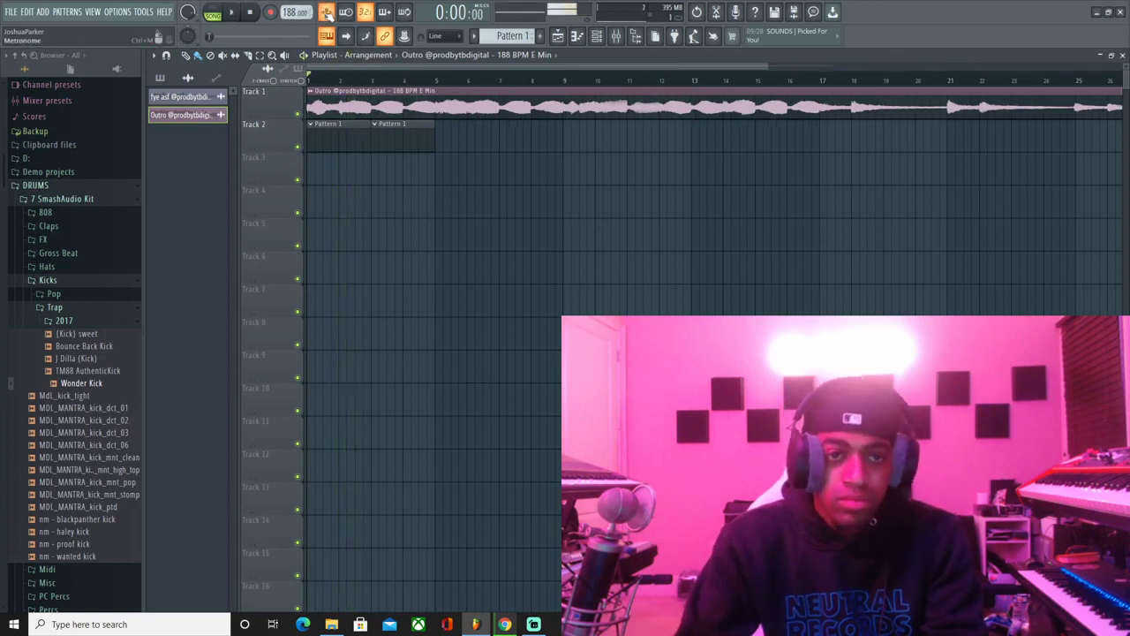
# - Play the Outro loop in the playlist and try slicing its clip just before bar 18
pyautogui.press('space')
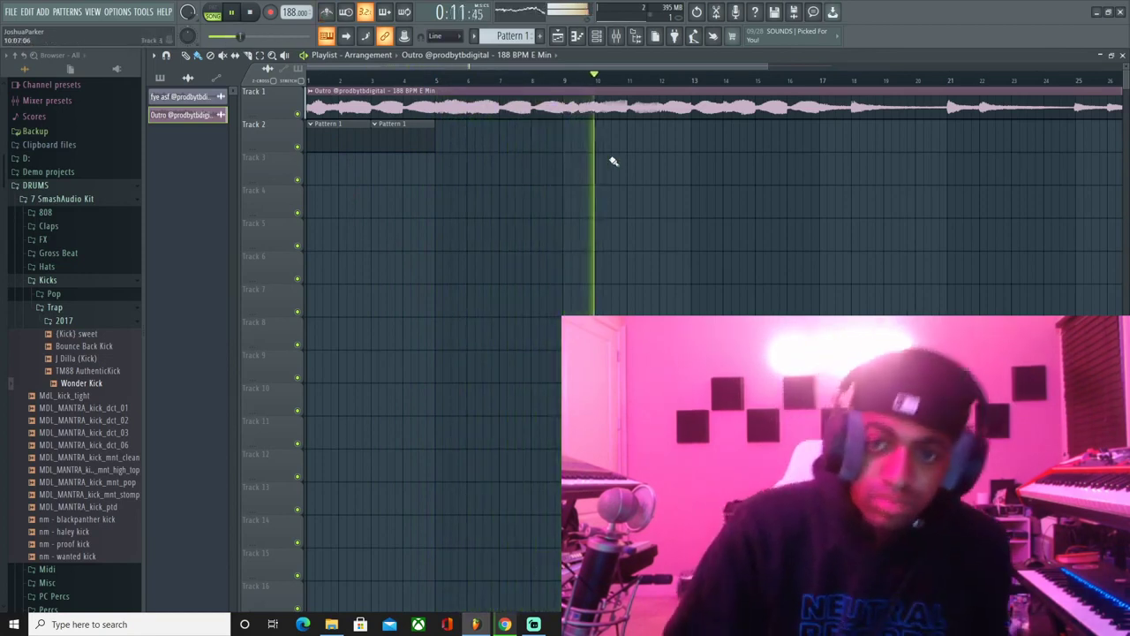
pyautogui.scroll(-4, 607, 83)
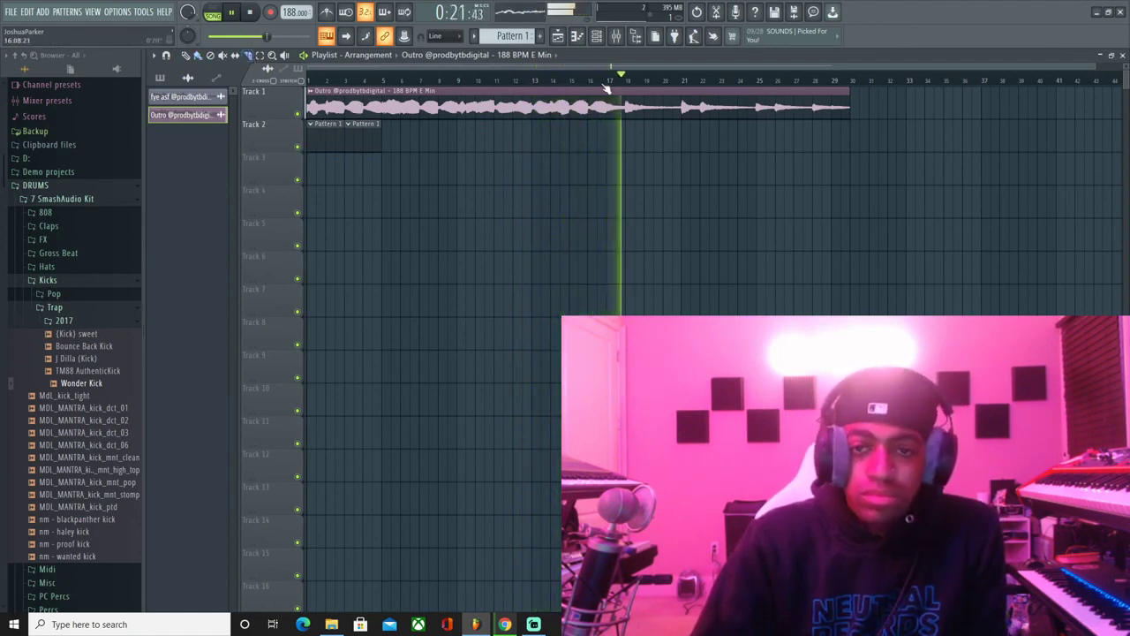
pyautogui.moveTo(622, 74); pyautogui.dragTo(620, 75)
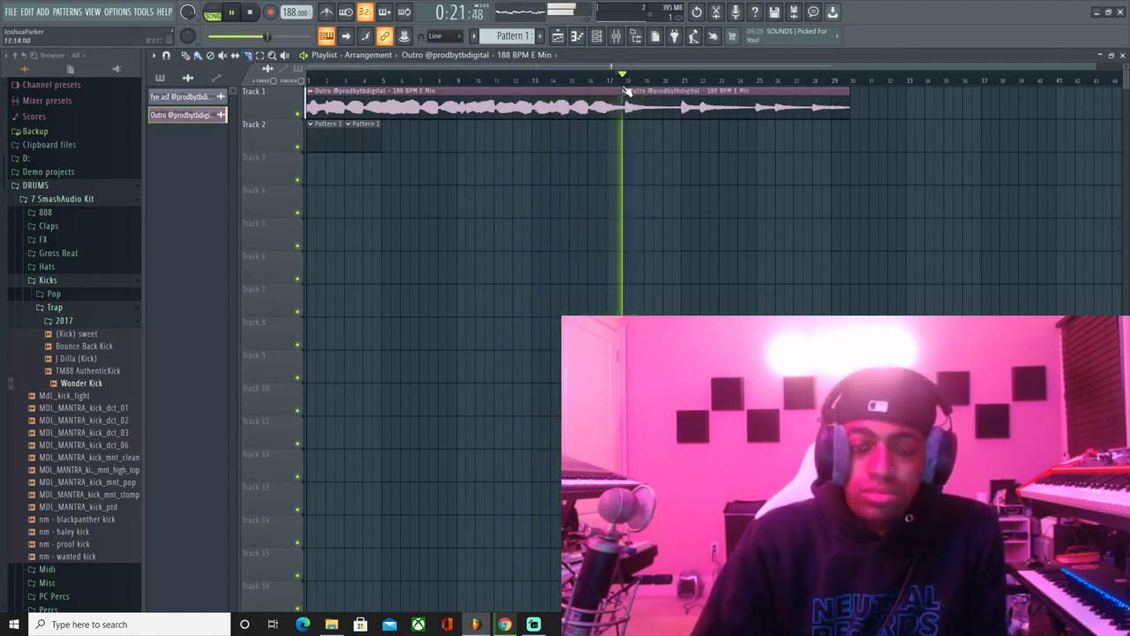
pyautogui.press('space')
pyautogui.press('space')
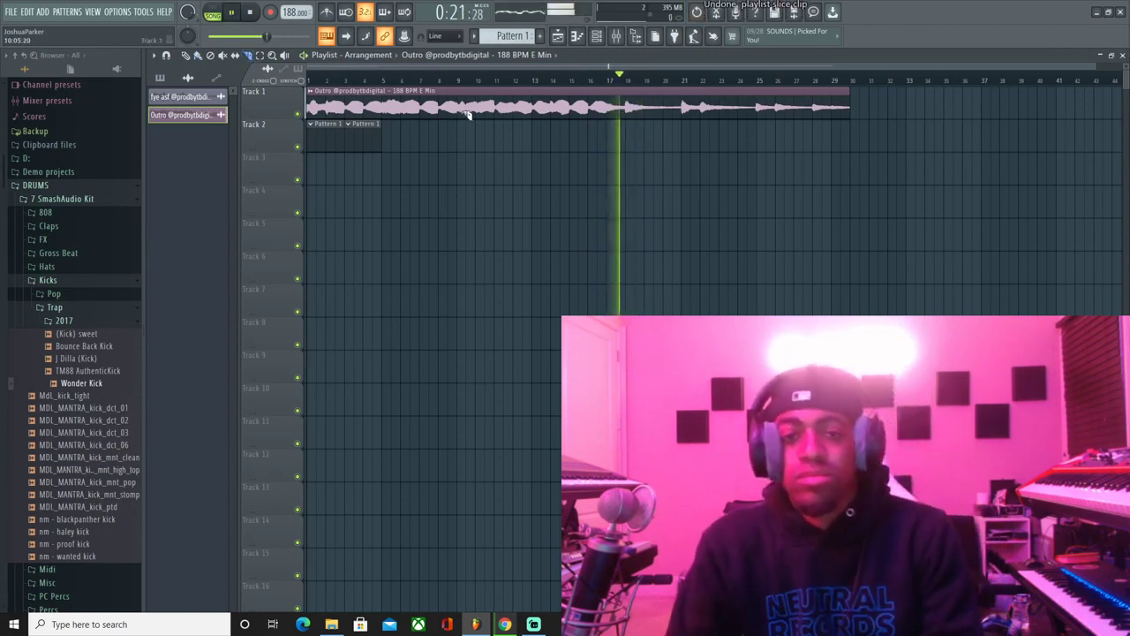
pyautogui.click(249, 13)
pyautogui.press('space')
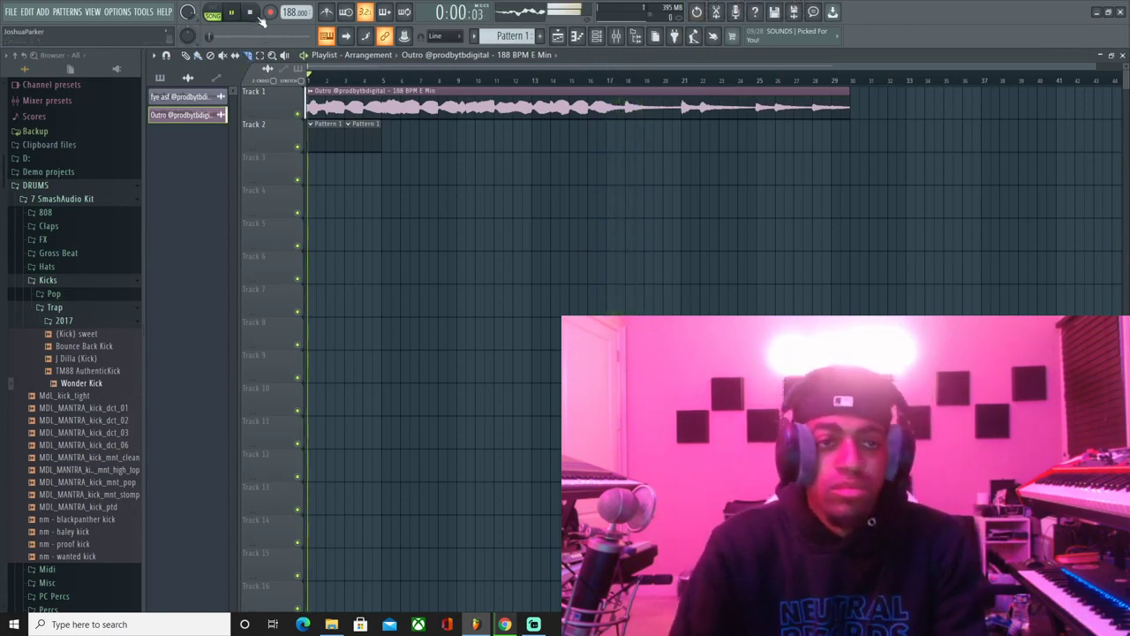
# - Fit the Outro audio clip to the project tempo with a tempo value of 188 BPM
pyautogui.click(198, 56)
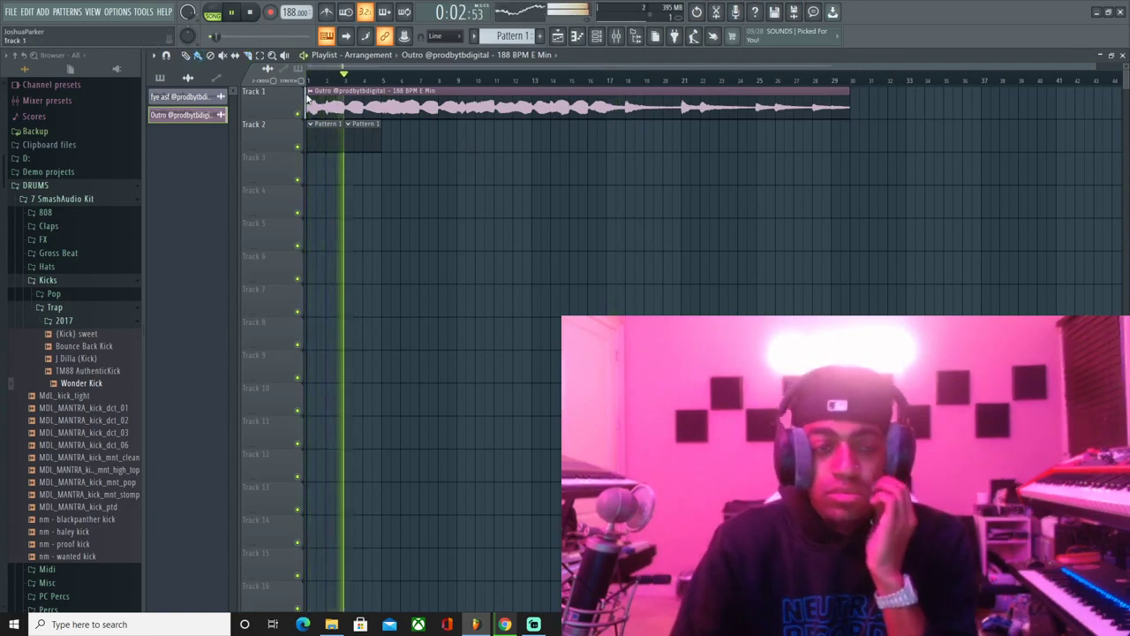
pyautogui.click(316, 96)
pyautogui.moveTo(349, 139)
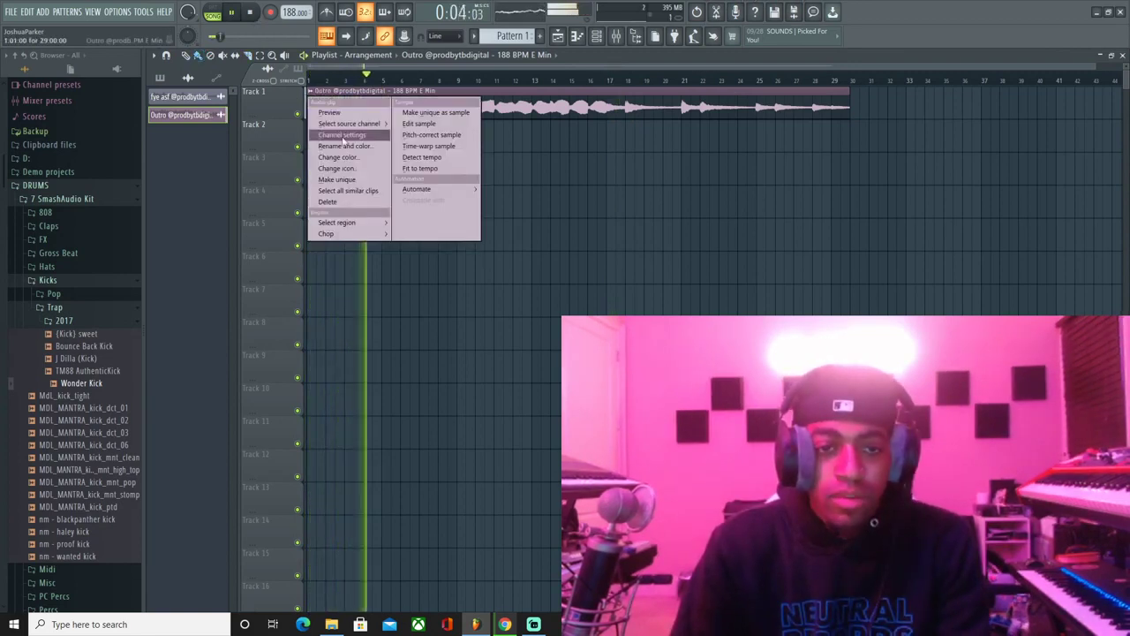
pyautogui.click(433, 174)
pyautogui.click(565, 432)
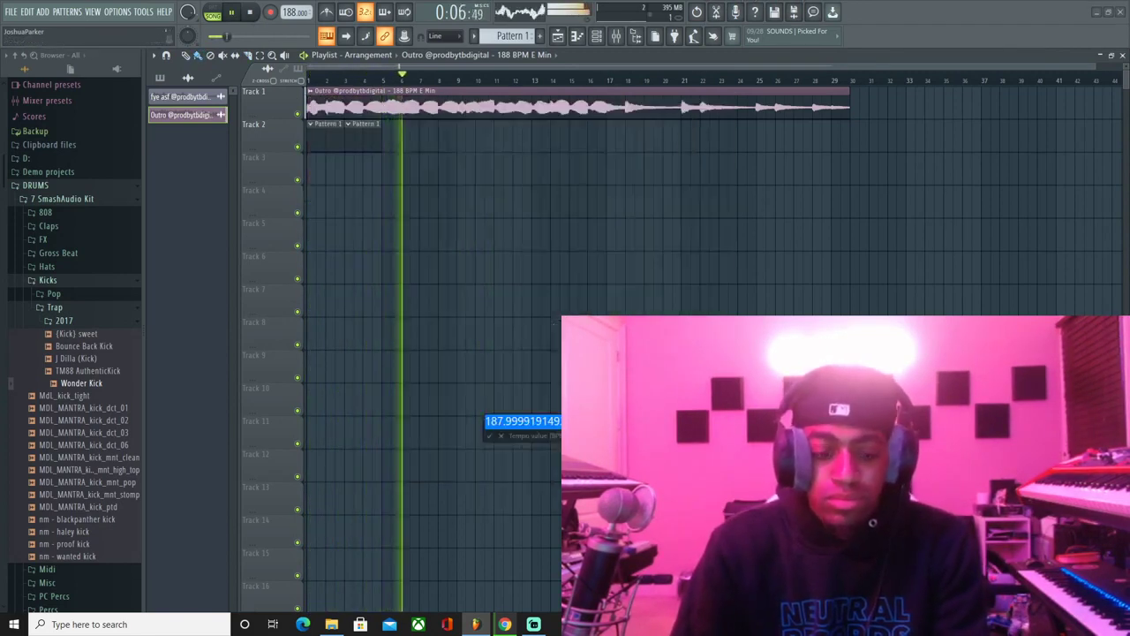
pyautogui.write('188')
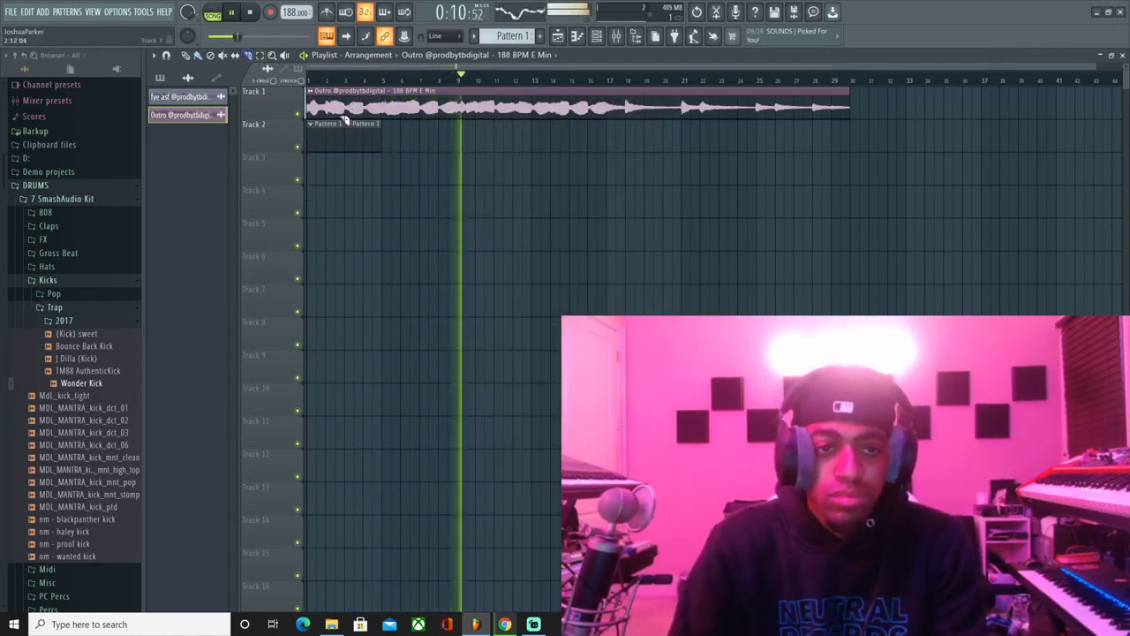
# - Slice the Outro clip at bar 2, move the first bar out to Track 3 at bar 18, and shift the remainder to bar 1
pyautogui.press('space')
pyautogui.press('space')
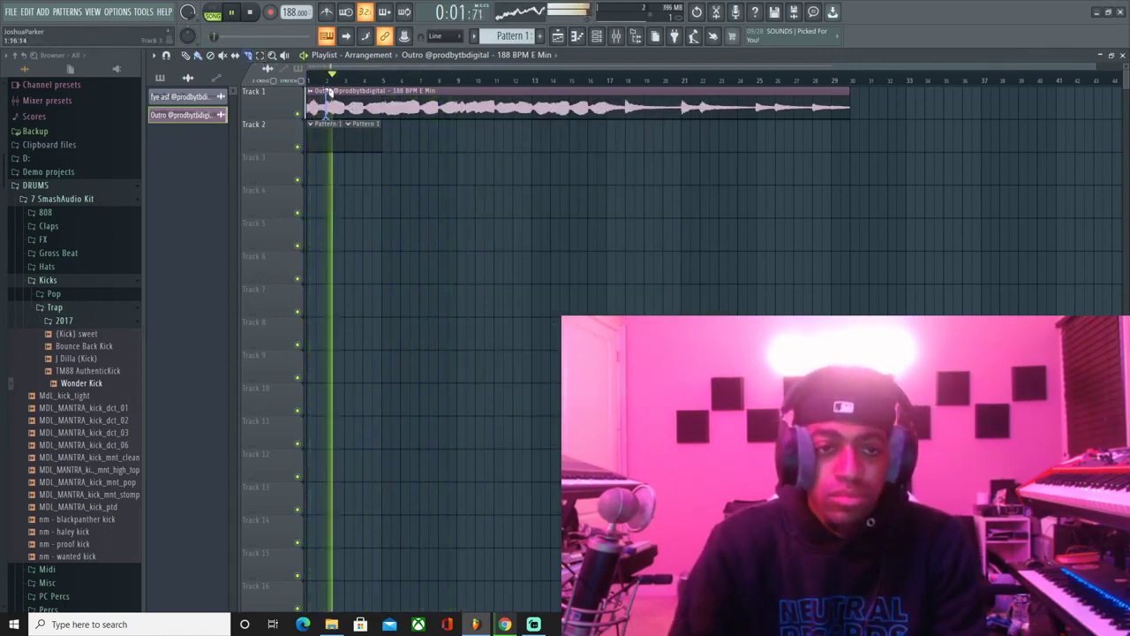
pyautogui.press('space')
pyautogui.press('space')
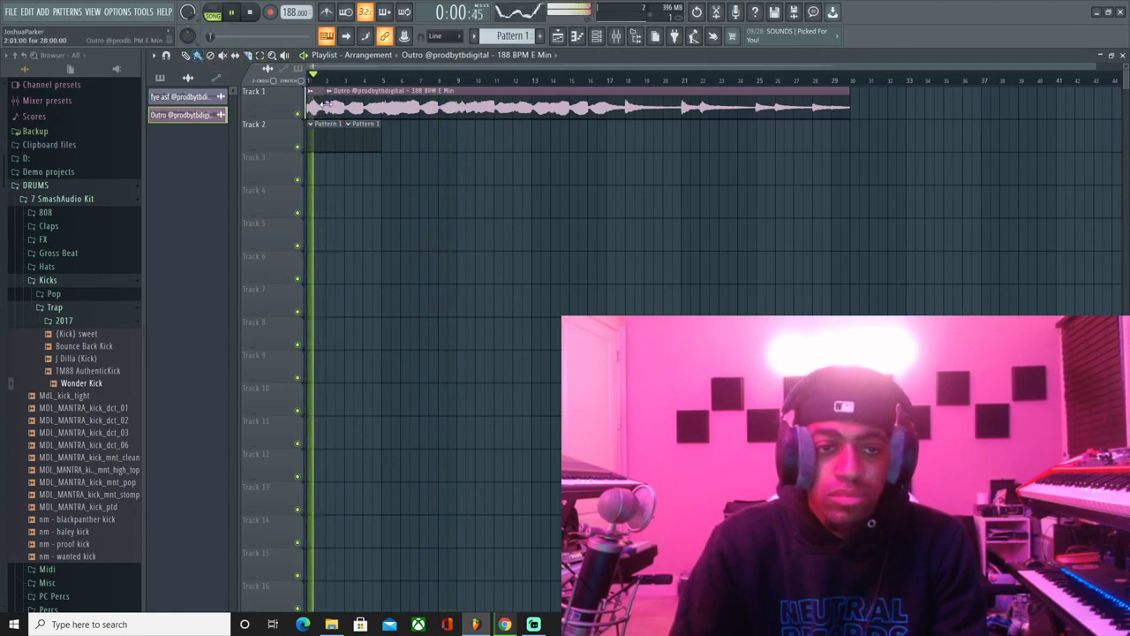
pyautogui.press('space')
pyautogui.moveTo(318, 107); pyautogui.dragTo(637, 178)
pyautogui.press('space')
pyautogui.press('space')
pyautogui.moveTo(355, 108); pyautogui.dragTo(336, 112)
pyautogui.press('space')
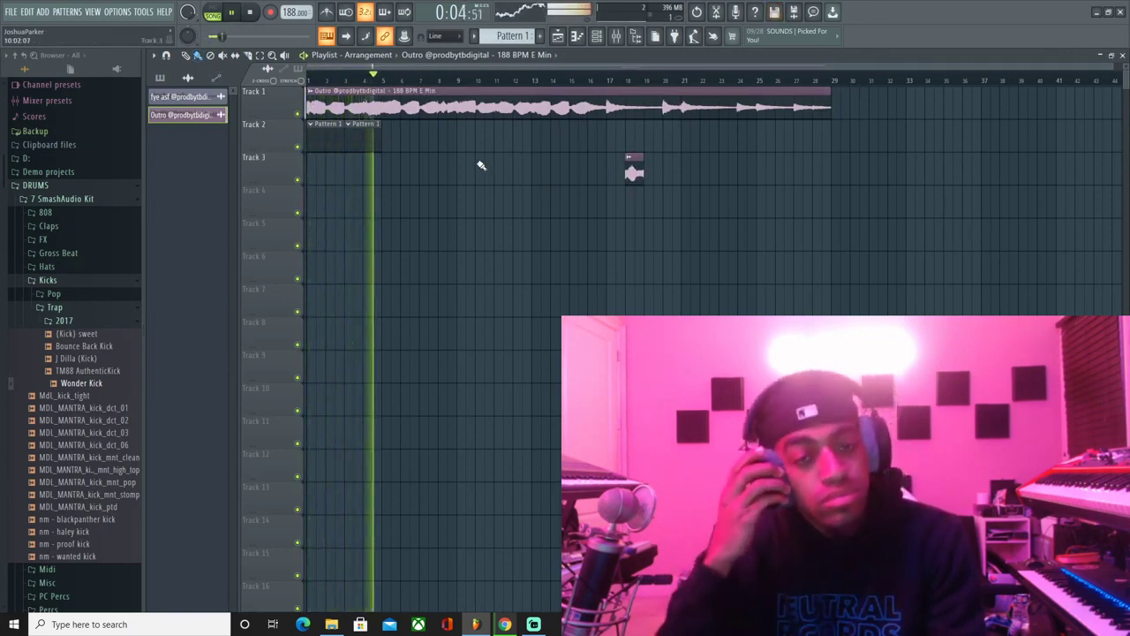
# - Lay four 4-bar Pattern 1 clips on Track 2 from bar 1 to bar 17 and park the cut-off slice, muted, at bar 29
pyautogui.rightClick(350, 134)
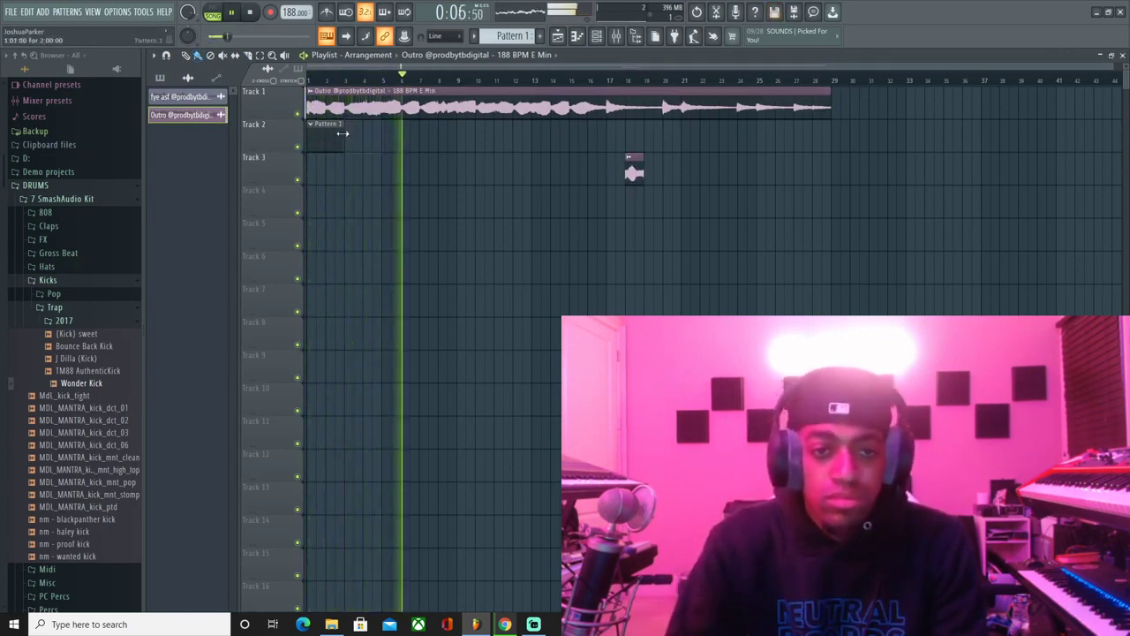
pyautogui.moveTo(344, 134); pyautogui.dragTo(552, 136)
pyautogui.middleClick(519, 197)
pyautogui.middleClick(567, 145)
pyautogui.scroll(1, 607, 82)
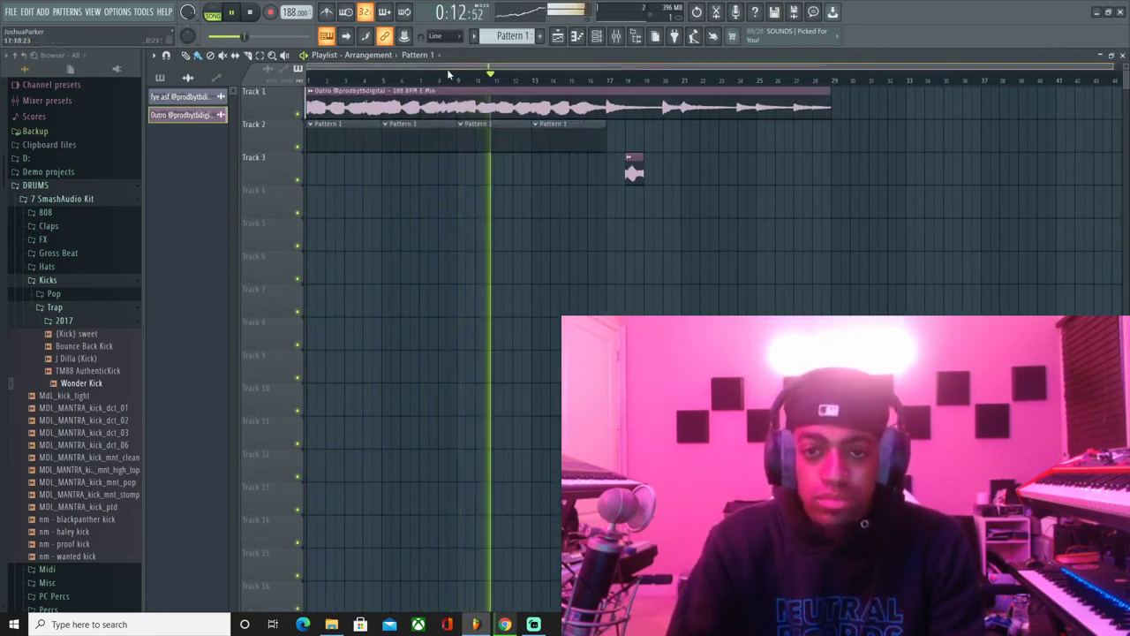
pyautogui.moveTo(633, 173); pyautogui.dragTo(839, 139)
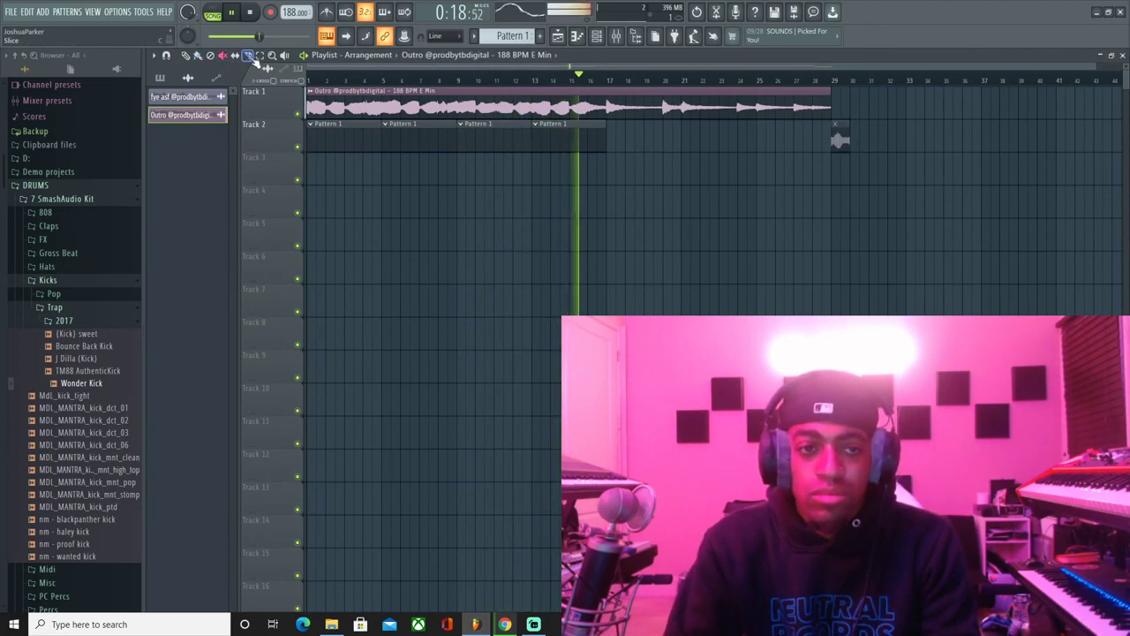
# - Try shifting all the playlist clips down two tracks while checking playback
pyautogui.moveTo(909, 87); pyautogui.dragTo(296, 208)
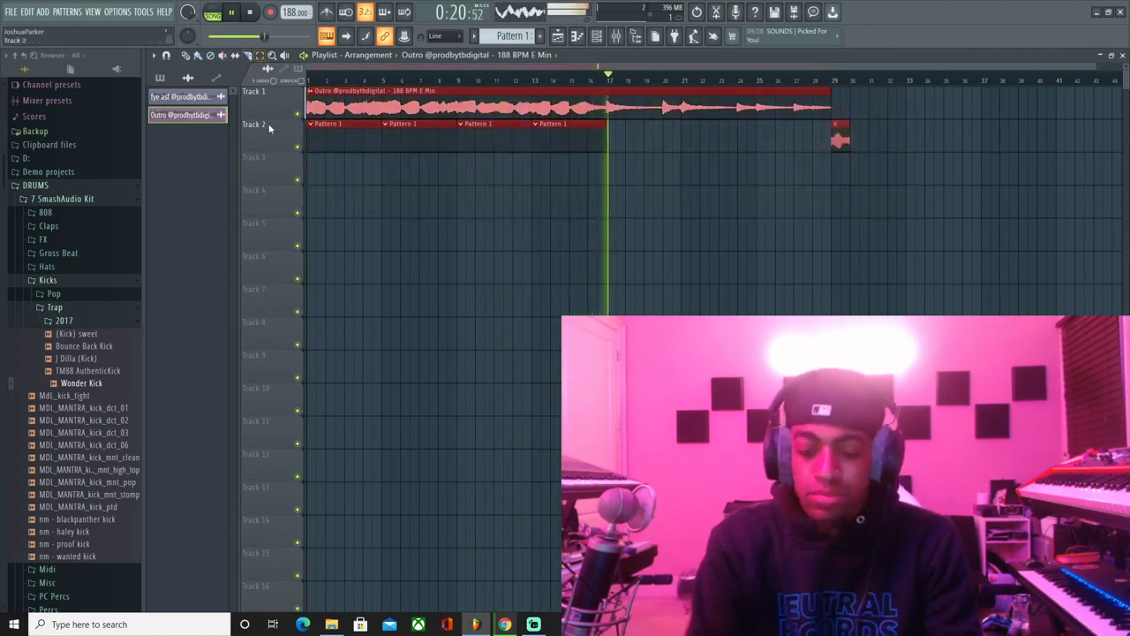
pyautogui.hotkey('shift', 'Down')
pyautogui.hotkey('shift', 'Down')
pyautogui.press('space')
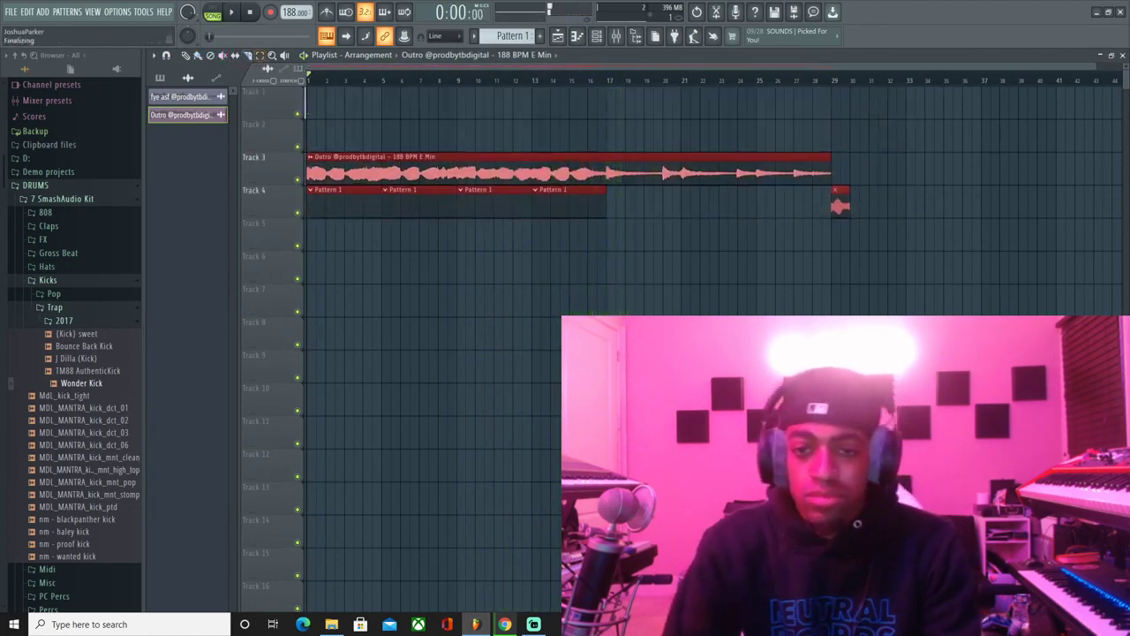
pyautogui.press('space')
pyautogui.press('space')
pyautogui.moveTo(796, 141); pyautogui.dragTo(323, 148)
pyautogui.moveTo(856, 167); pyautogui.dragTo(307, 204)
pyautogui.hotkey('shift', 'Up')
pyautogui.hotkey('shift', 'Up')
pyautogui.press('space')
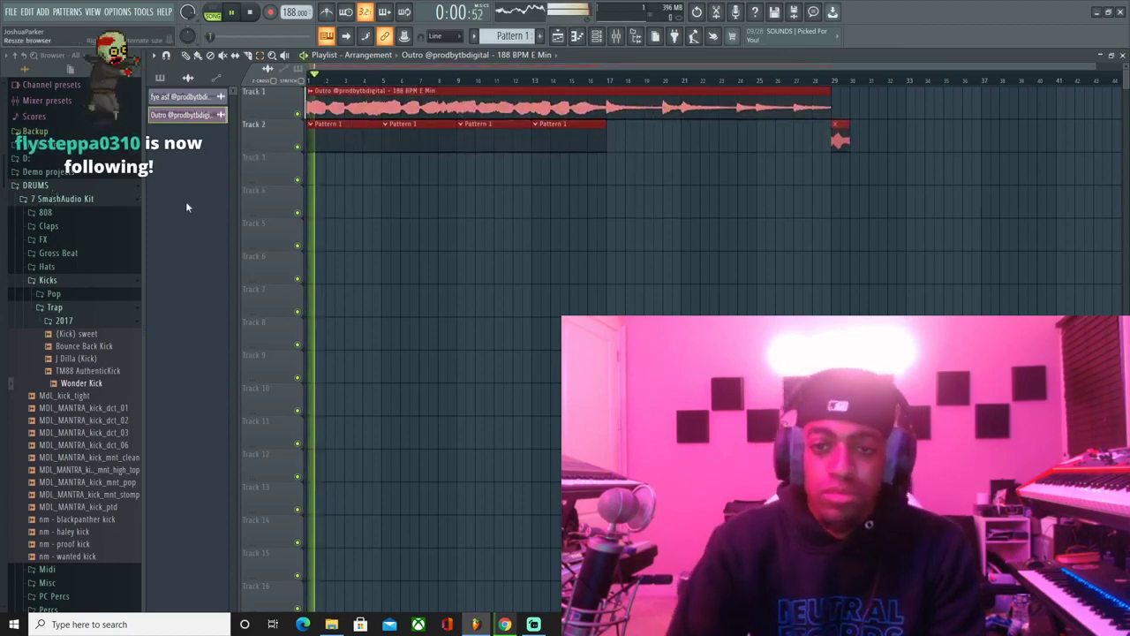
# - Move the four Pattern 1 clips down to Track 5
pyautogui.hotkey('shift', 'Down')
pyautogui.hotkey('shift', 'Down')
pyautogui.hotkey('shift', 'Down')
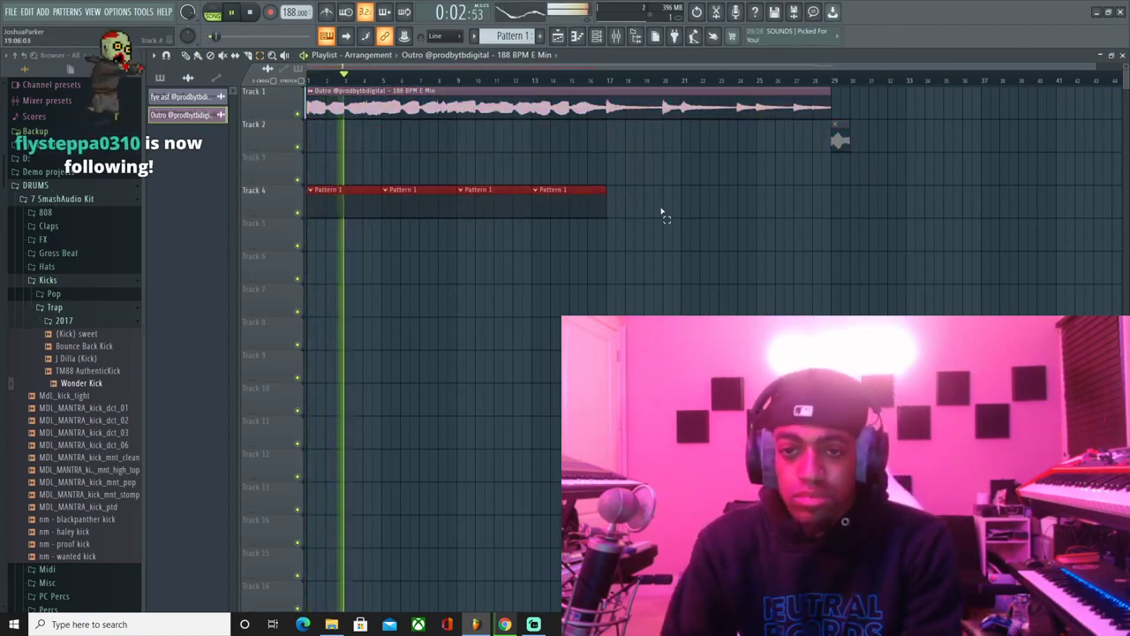
# - Route the Outro clip to mixer track 7 and add Fruity Parametric EQ 2 with a high-pass band at about 109 Hz
pyautogui.doubleClick(456, 113)
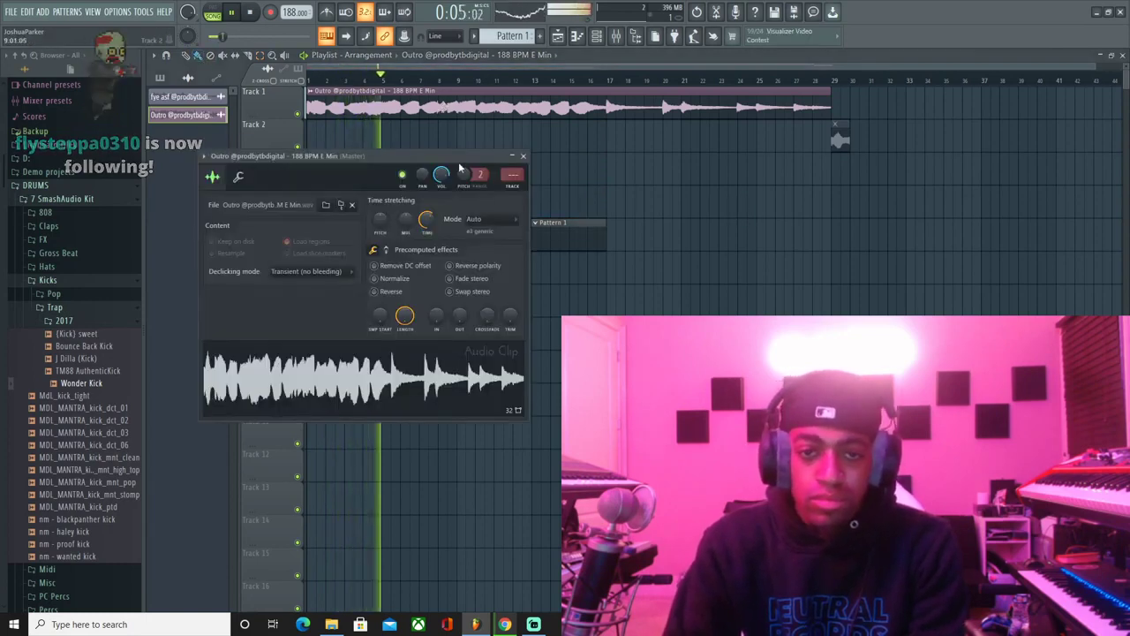
pyautogui.doubleClick(514, 174)
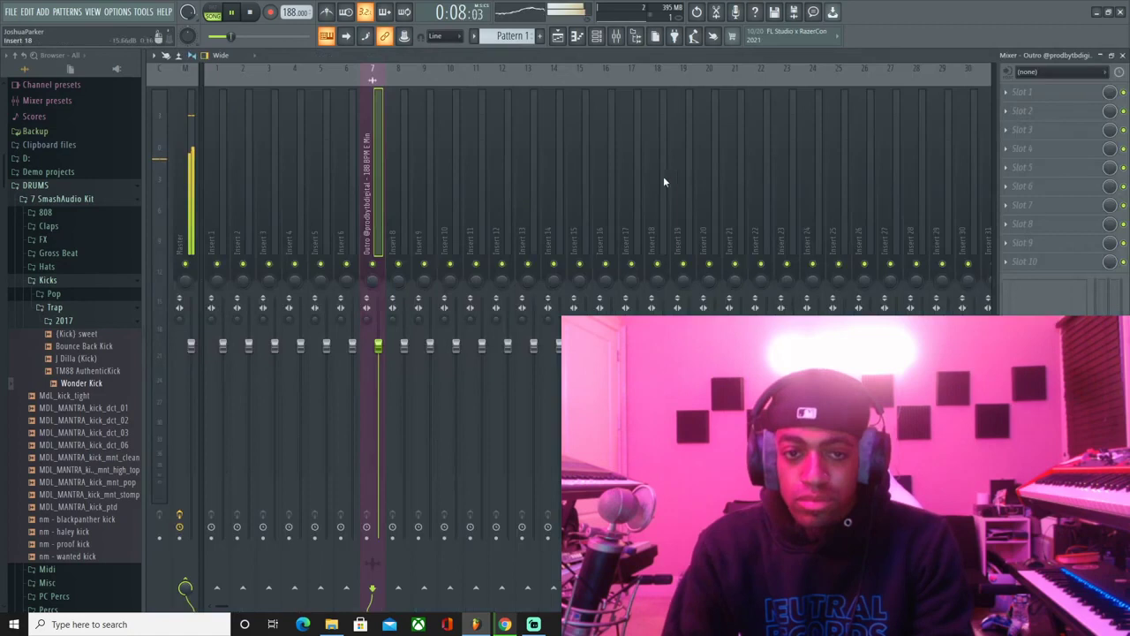
pyautogui.click(1053, 91)
pyautogui.click(845, 41)
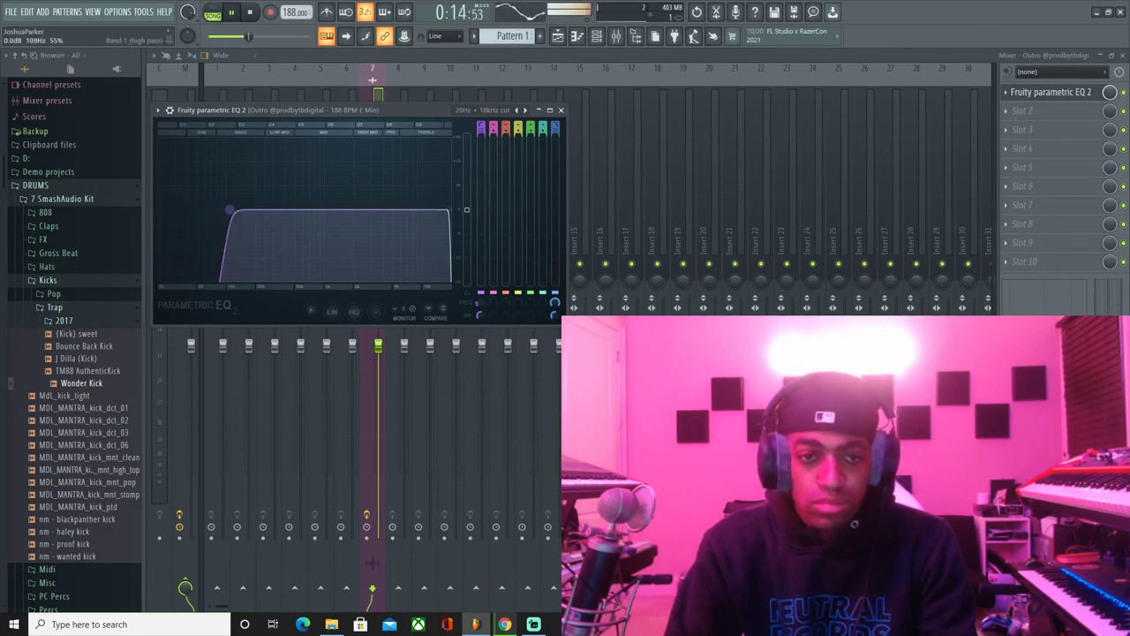
pyautogui.click(559, 39)
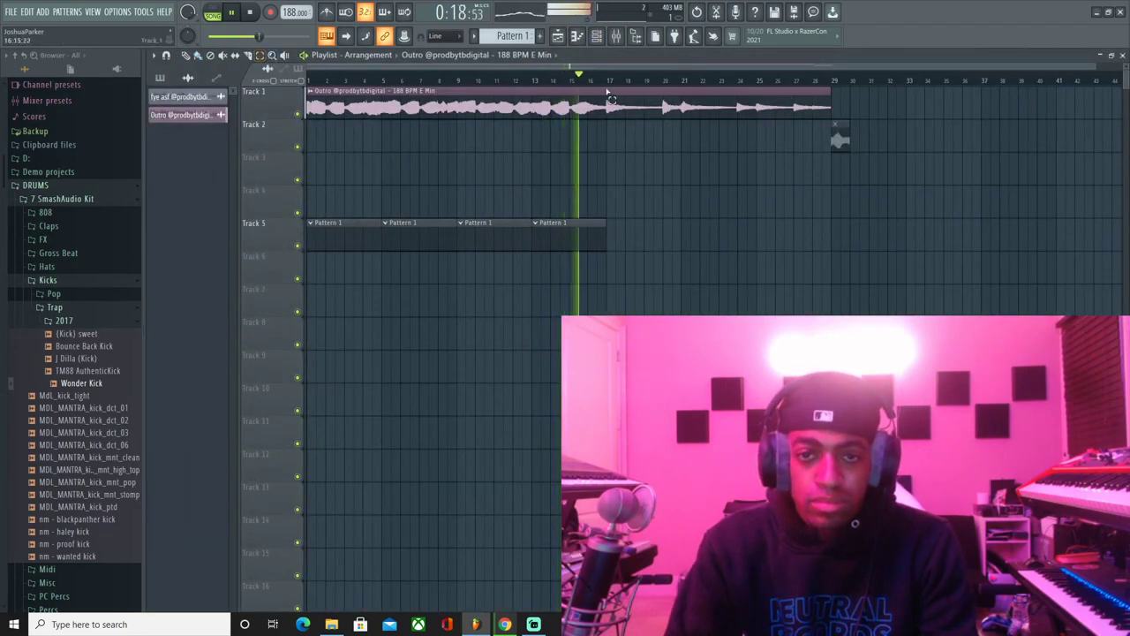
# - Set the playback loop from bar 1 to bar 17 and open Pattern 1's channel rack showing all channels
pyautogui.moveTo(608, 92); pyautogui.dragTo(238, 110)
pyautogui.keyDown('ctrl'); pyautogui.click(431, 169); pyautogui.keyUp('ctrl')
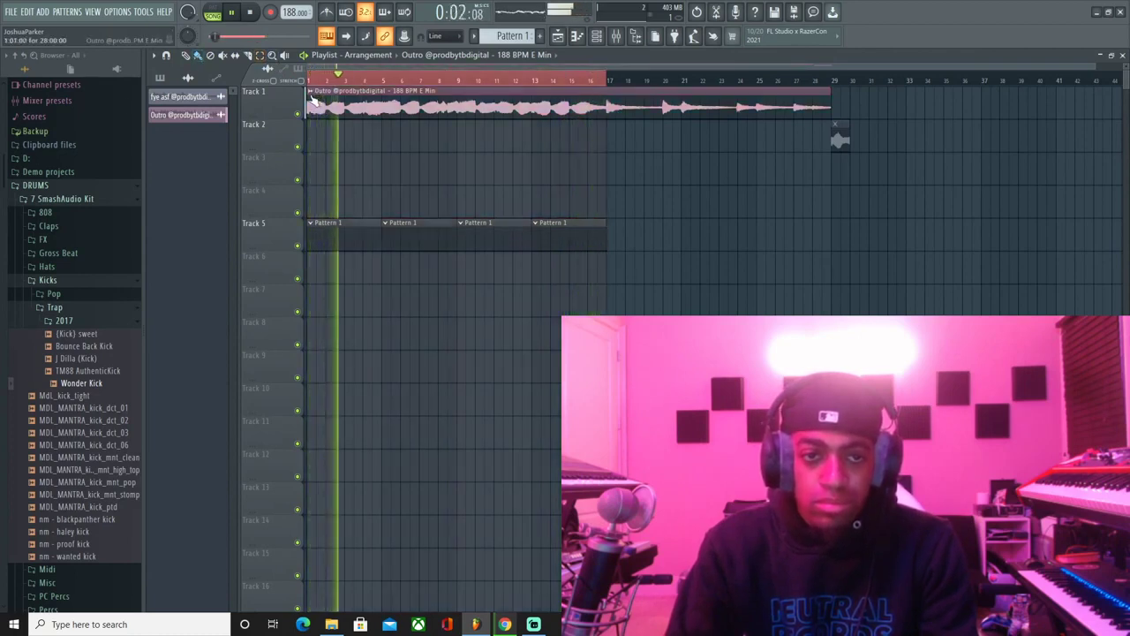
pyautogui.doubleClick(326, 231)
pyautogui.click(317, 274)
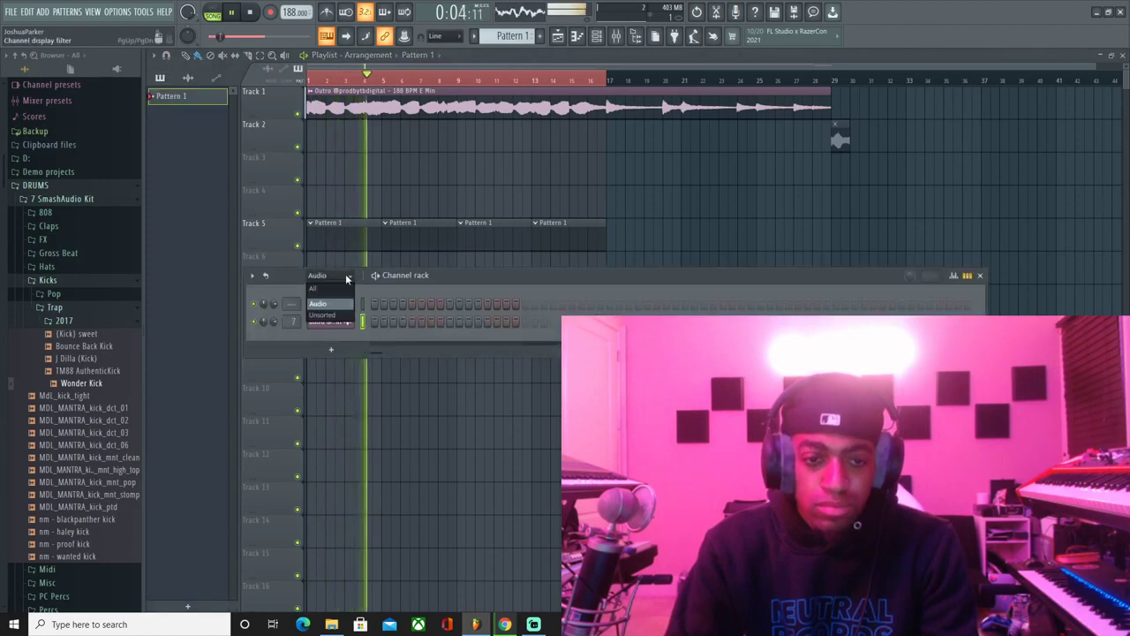
pyautogui.click(322, 284)
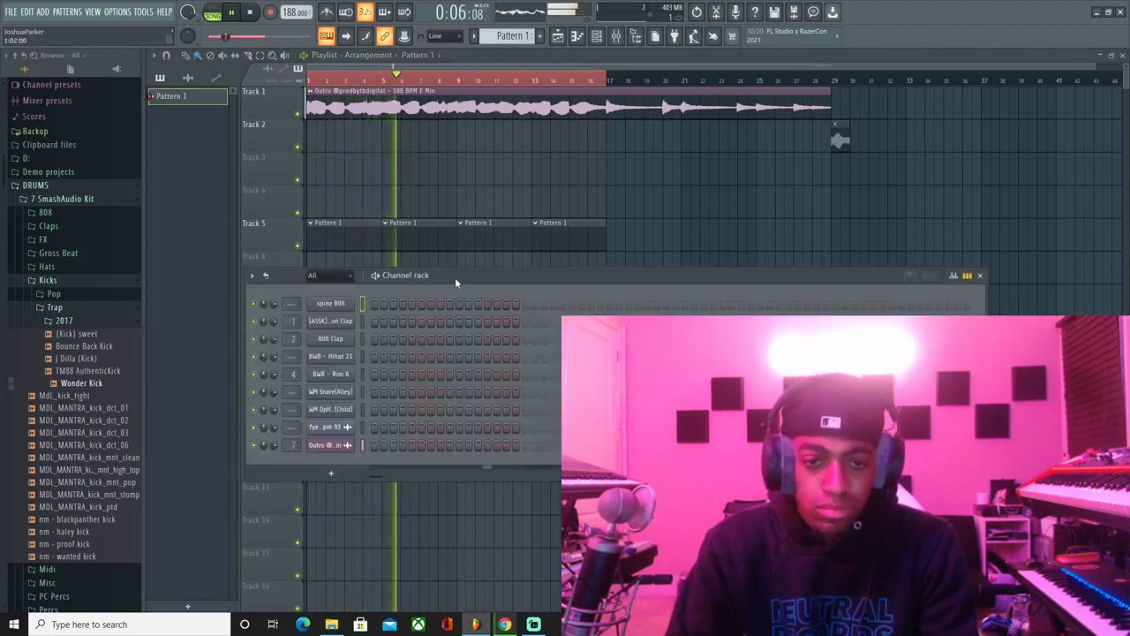
pyautogui.moveTo(454, 277); pyautogui.dragTo(500, 297)
# - Browse the Hats folder of the 7 SmashAudio Kit and audition a hi-hat sample
pyautogui.click(85, 306)
pyautogui.click(51, 266)
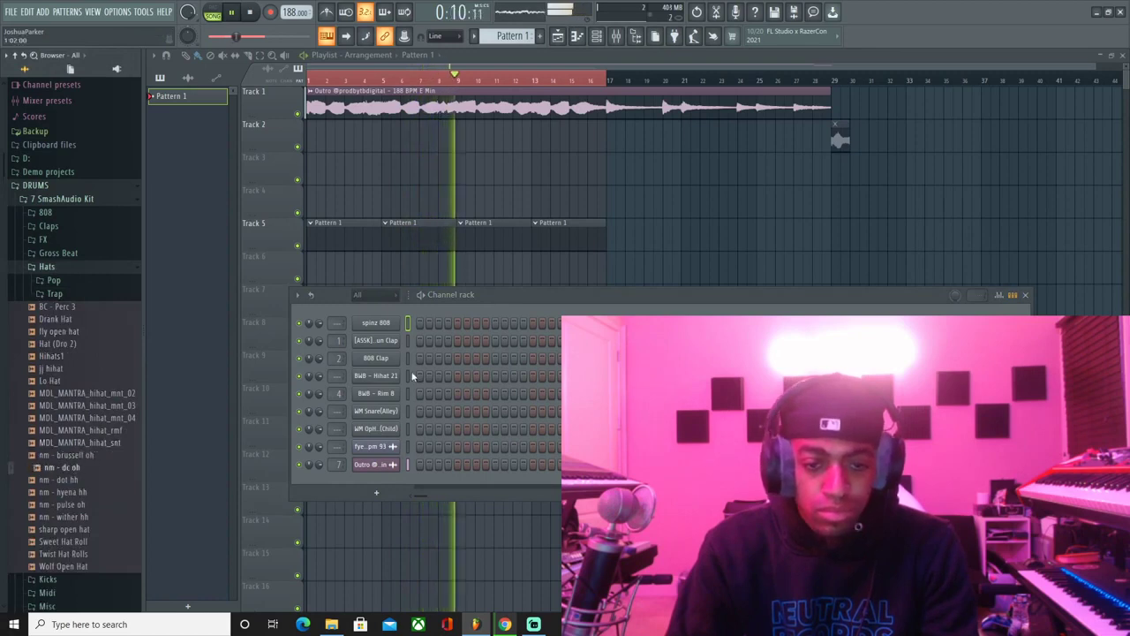
pyautogui.click(78, 344)
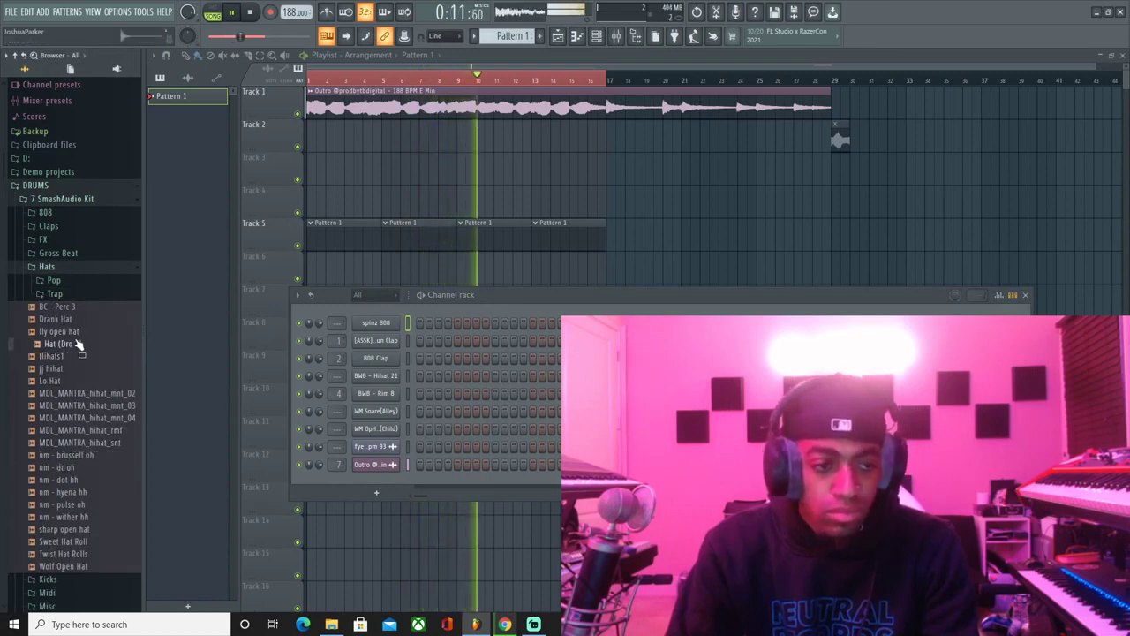
pyautogui.click(83, 268)
# - Find the Hihats folder in BWB THE WAVE 8 KIT and add BWB - Hihat 10 as a new channel above spinz 808
pyautogui.scroll(-3, 88, 370)
pyautogui.click(87, 422)
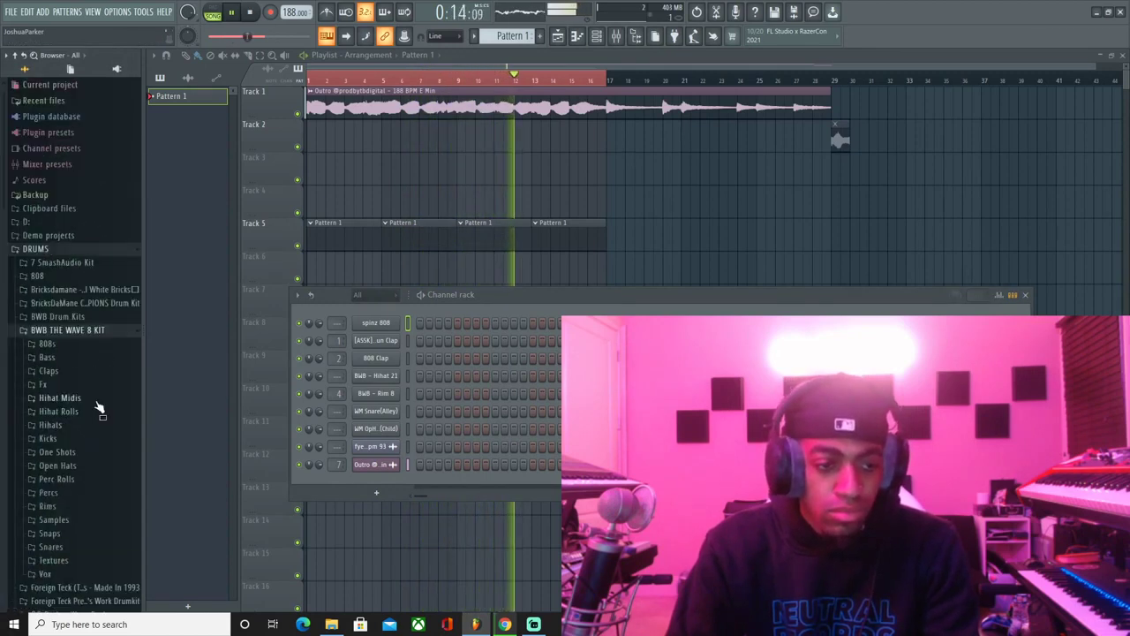
pyautogui.scroll(-3, 99, 402)
pyautogui.click(58, 290)
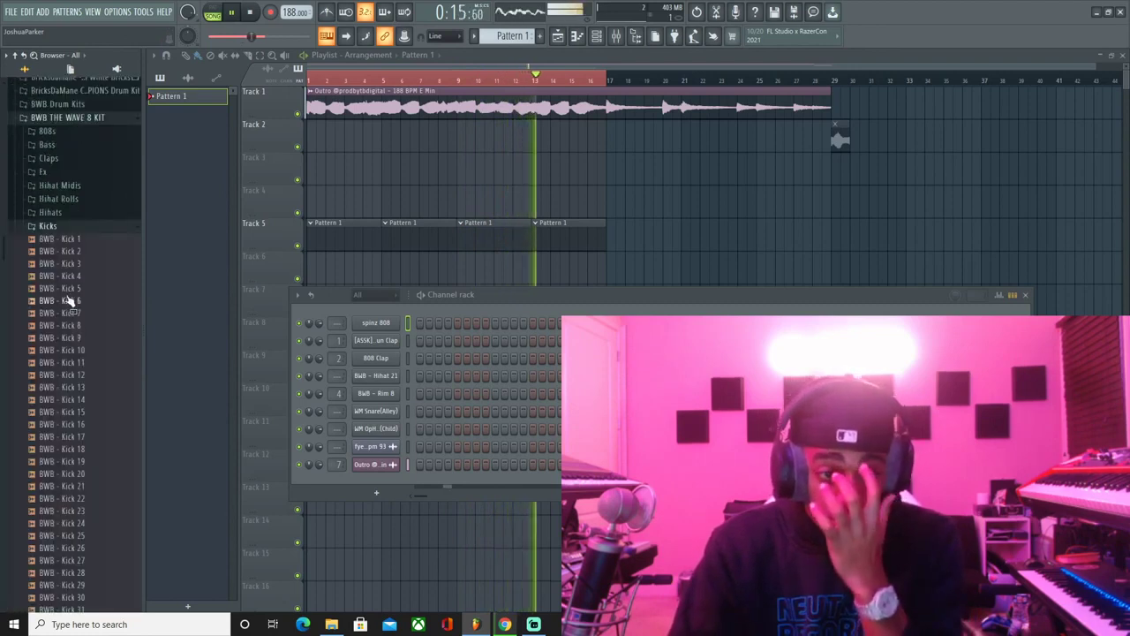
pyautogui.click(66, 226)
pyautogui.click(66, 212)
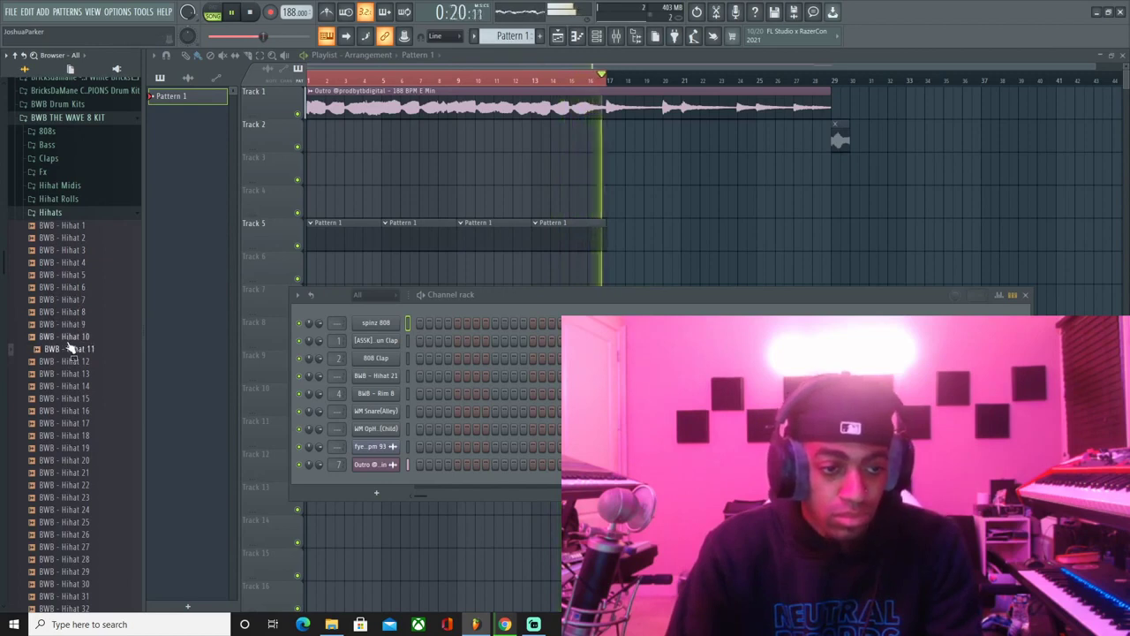
pyautogui.moveTo(73, 338); pyautogui.dragTo(375, 323)
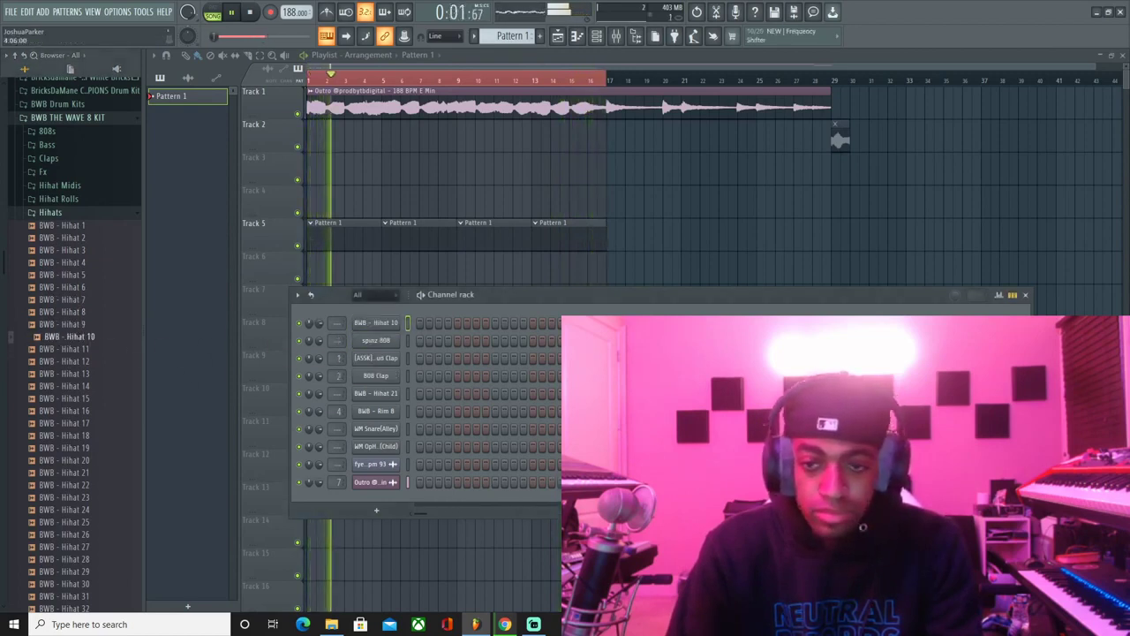
# - Fill the BWB - Hihat 10 channel with a hit on every eighth step
pyautogui.rightClick(382, 325)
pyautogui.click(543, 372)
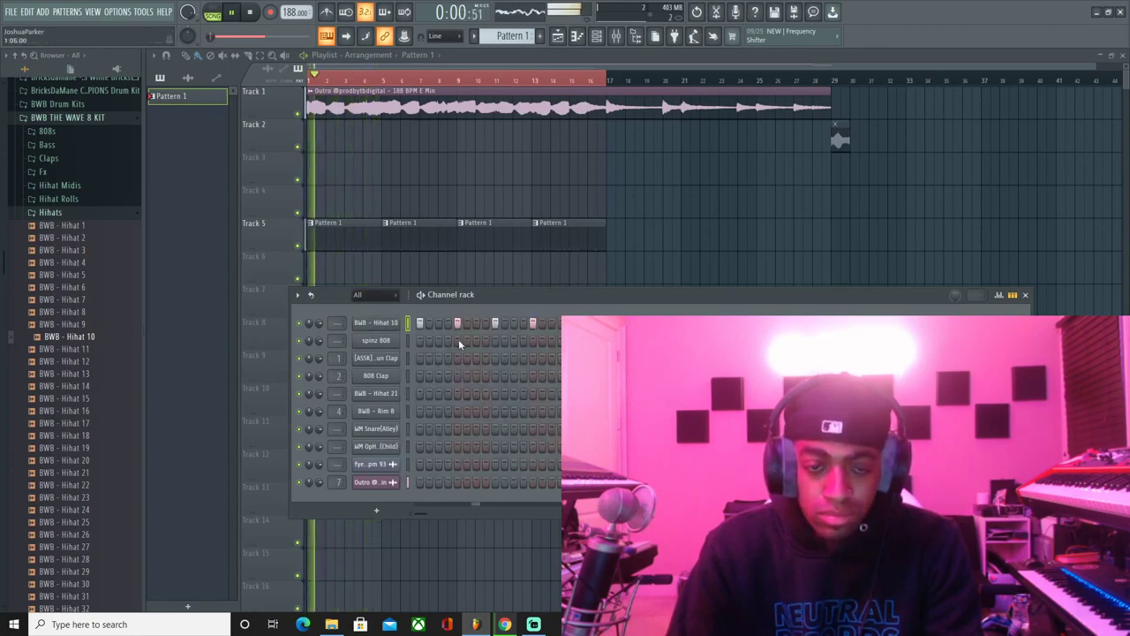
pyautogui.rightClick(380, 324)
pyautogui.click(540, 384)
pyautogui.press('space')
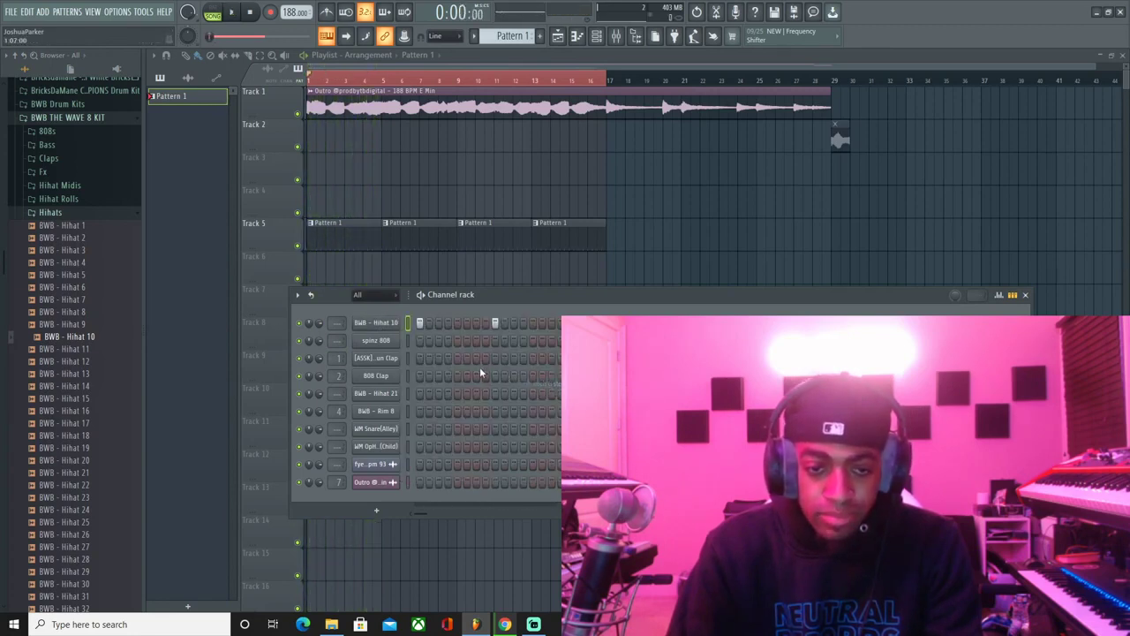
# - Add a hit on the ninth step of the [ASSK] clap channel and play the song
pyautogui.rightClick(457, 360)
pyautogui.press('space')
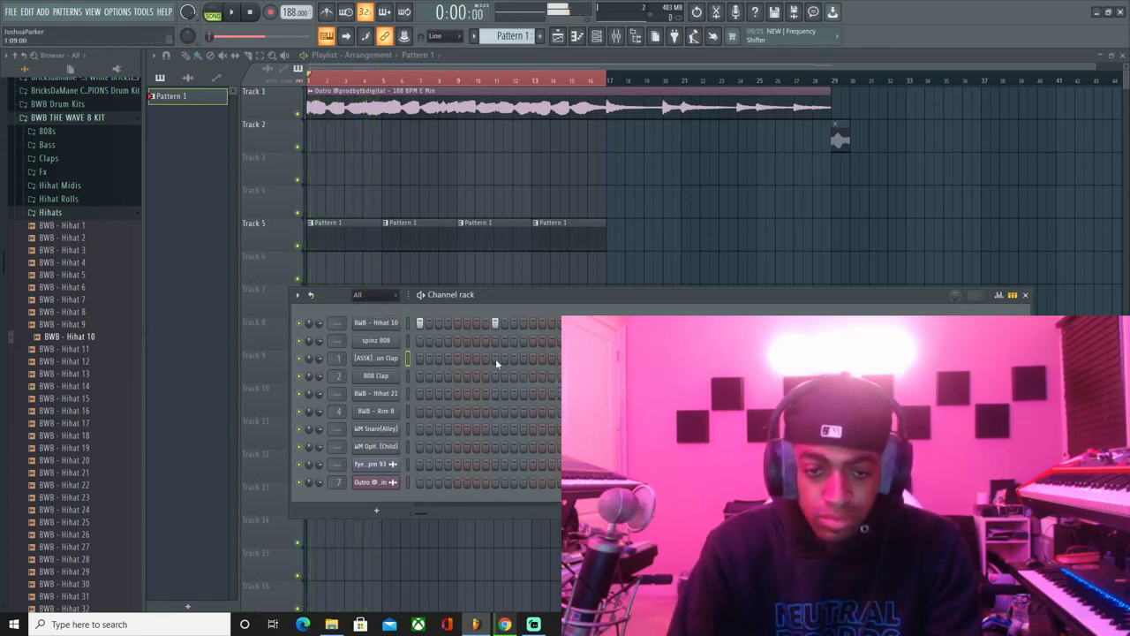
pyautogui.press('space')
pyautogui.click(494, 360)
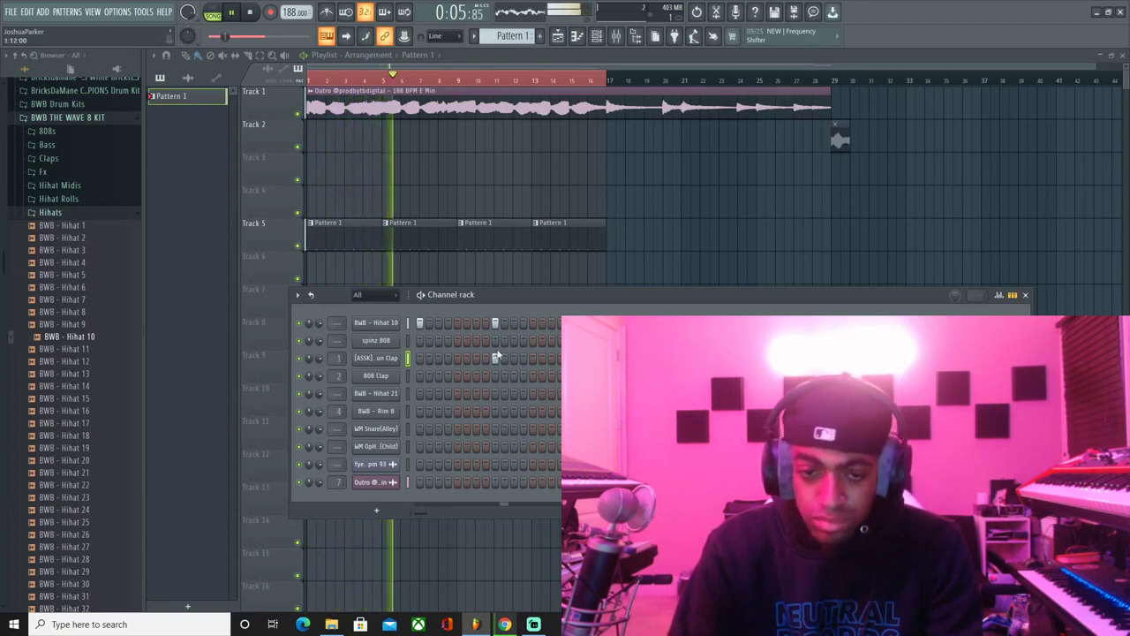
# - Route the BWB - Hihat 10 channel to mixer track 9
pyautogui.click(376, 322)
pyautogui.moveTo(390, 334); pyautogui.dragTo(390, 329)
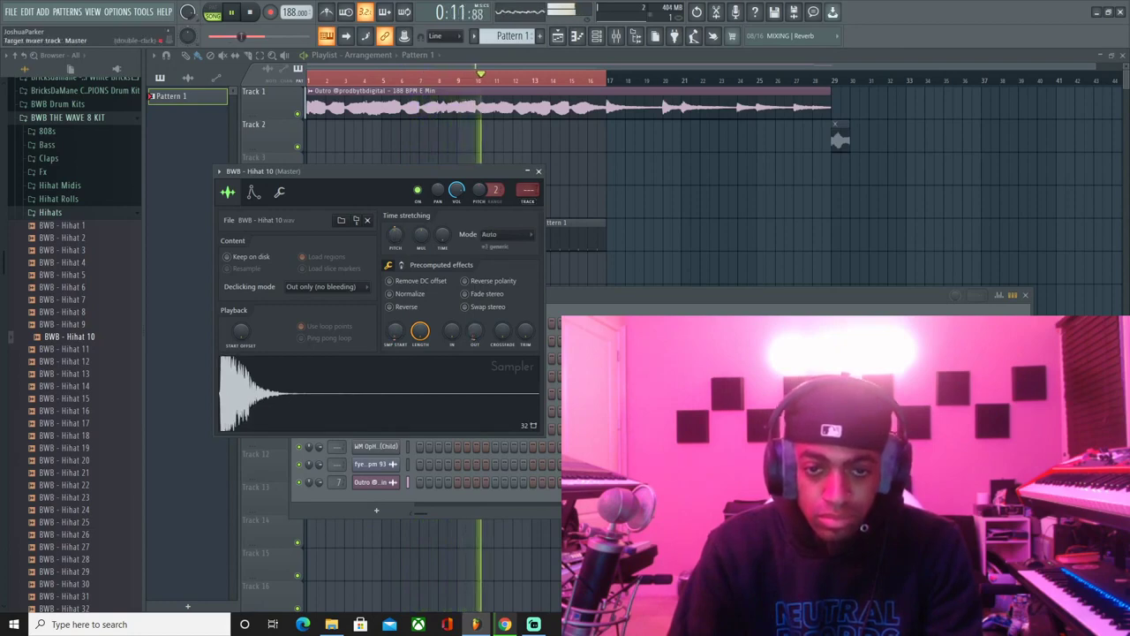
pyautogui.doubleClick(523, 192)
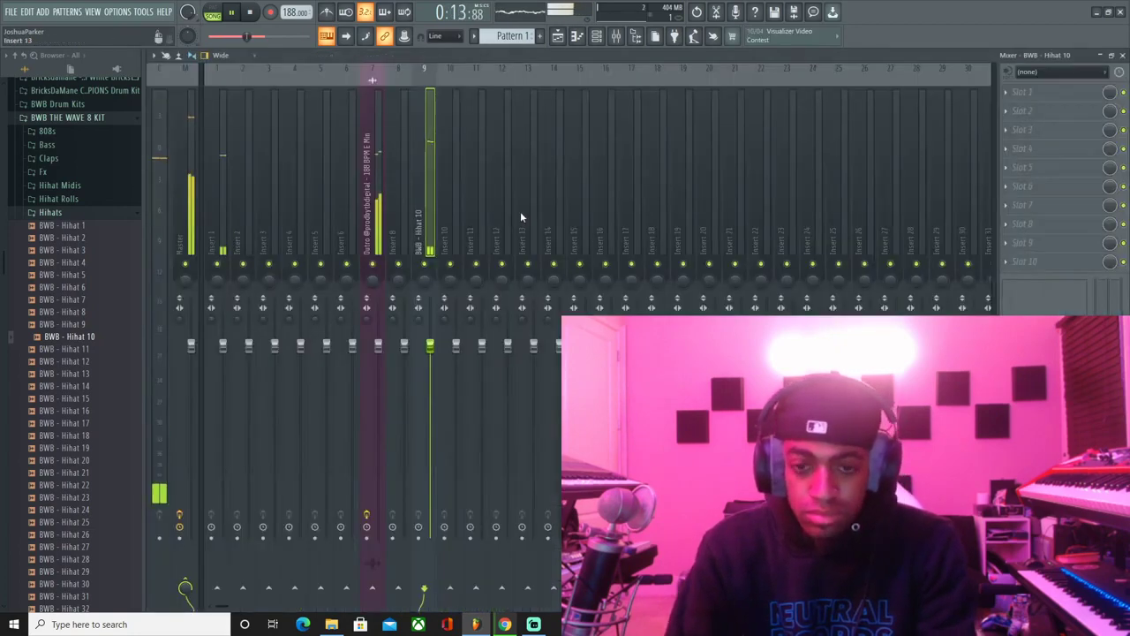
# - Load Fruity Flanger into the first effect slot of the BWB - Hihat 10 mixer track and lower the track volume to 98%
pyautogui.click(1005, 92)
pyautogui.moveTo(1007, 108)
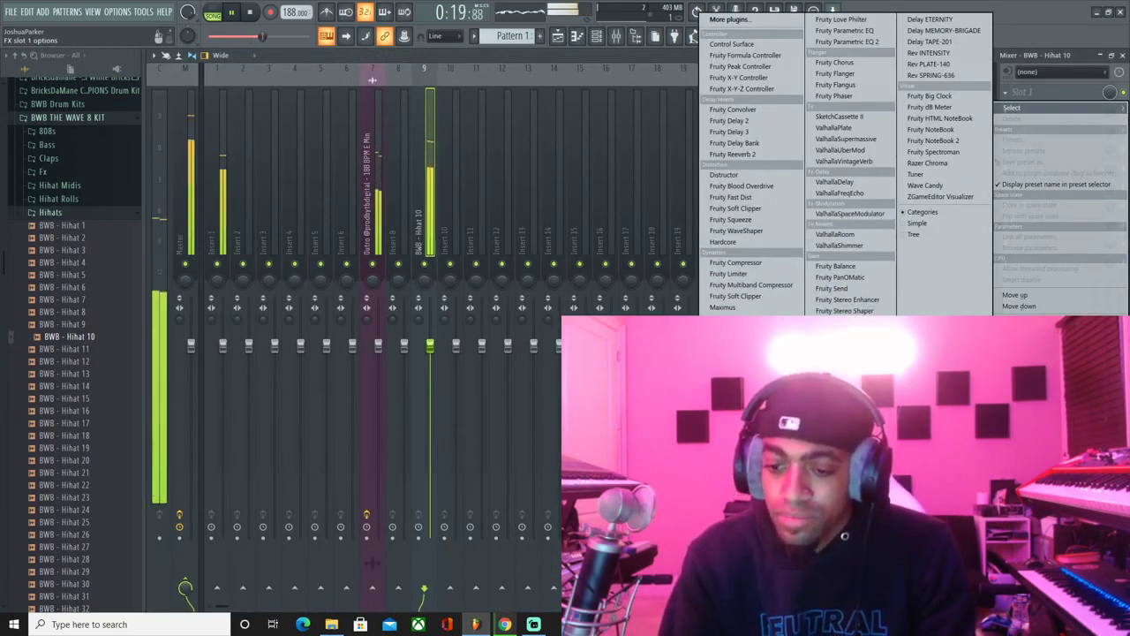
pyautogui.click(838, 74)
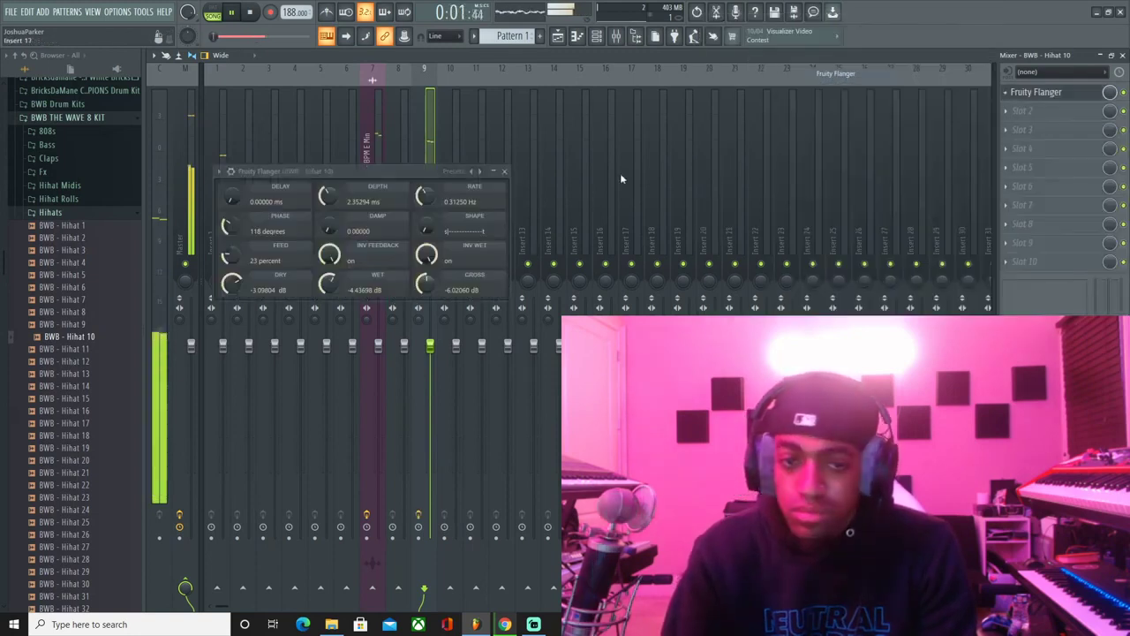
pyautogui.click(430, 347)
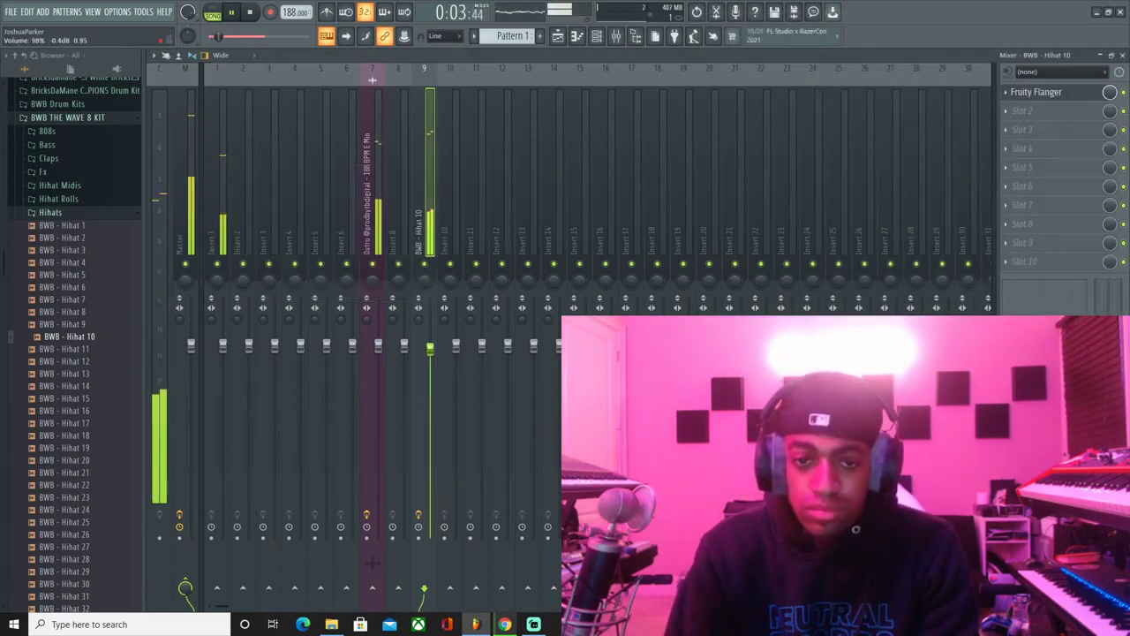
# - Audition hi-hats in the Hihats folder and add BWB - Hihat 7 as a new channel above BWB - Hihat 10
pyautogui.click(597, 38)
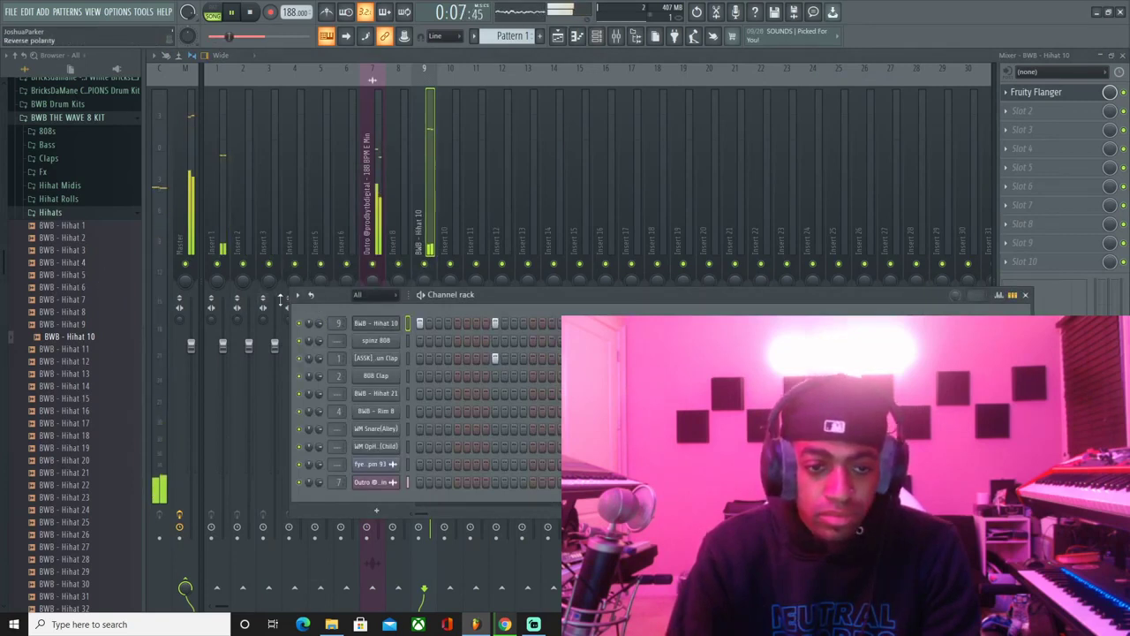
pyautogui.click(92, 238)
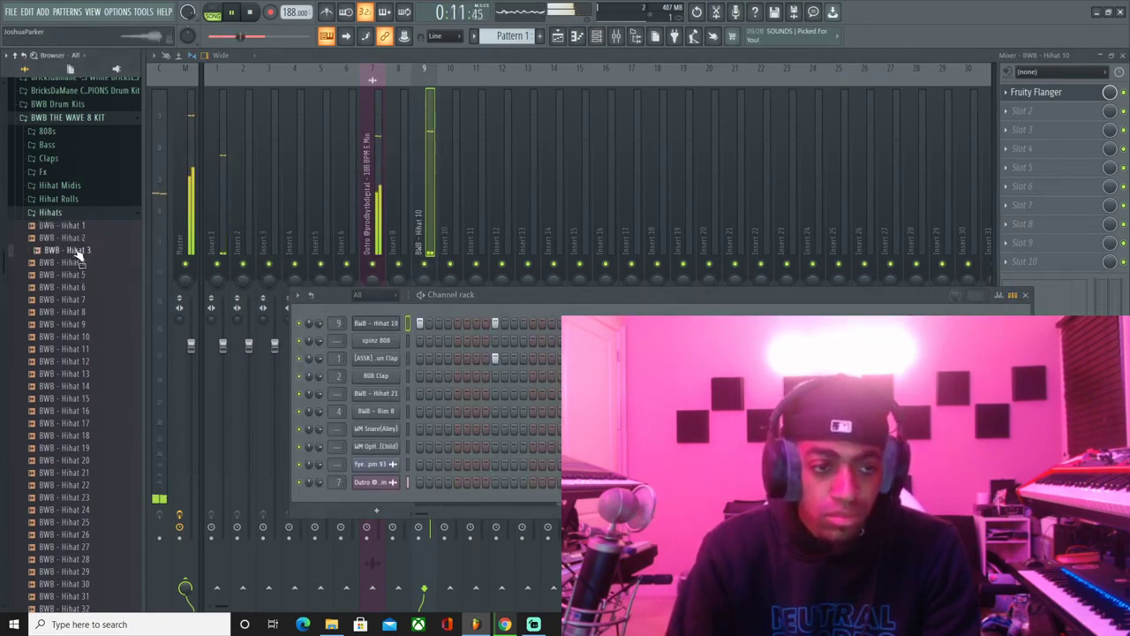
pyautogui.click(69, 311)
pyautogui.moveTo(67, 304); pyautogui.dragTo(375, 323)
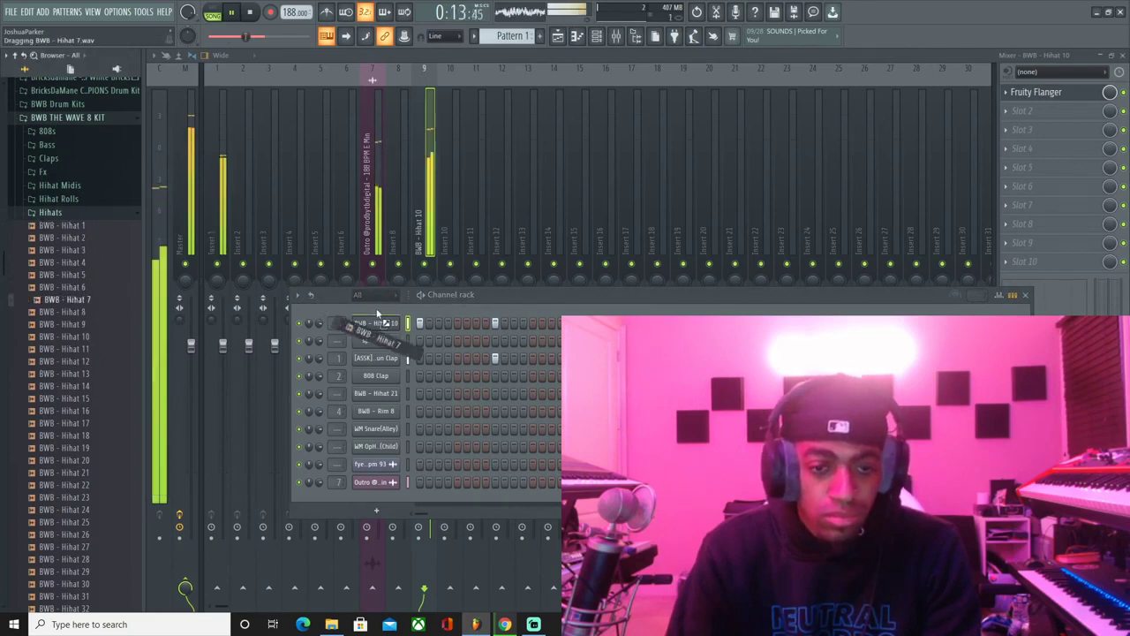
pyautogui.click(378, 325)
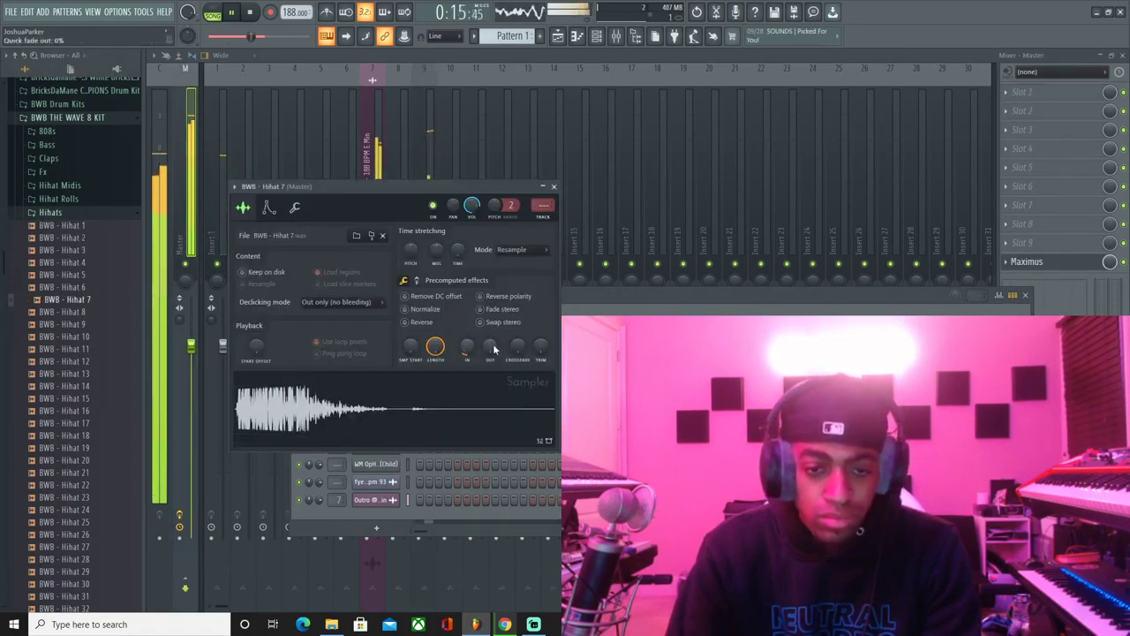
pyautogui.click(553, 190)
# - Load BWB - Hihat Midi 8 into the BWB - Hihat 7 channel and delete the notes surrounding the first roll up to bar 2's roll
pyautogui.click(64, 186)
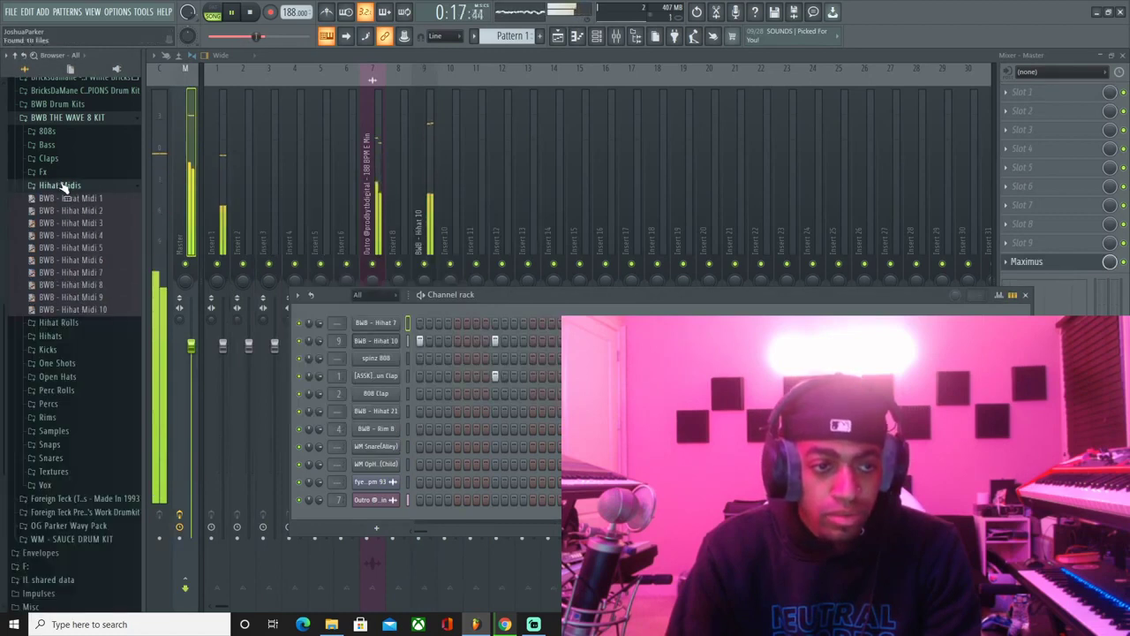
pyautogui.moveTo(382, 336); pyautogui.dragTo(380, 324)
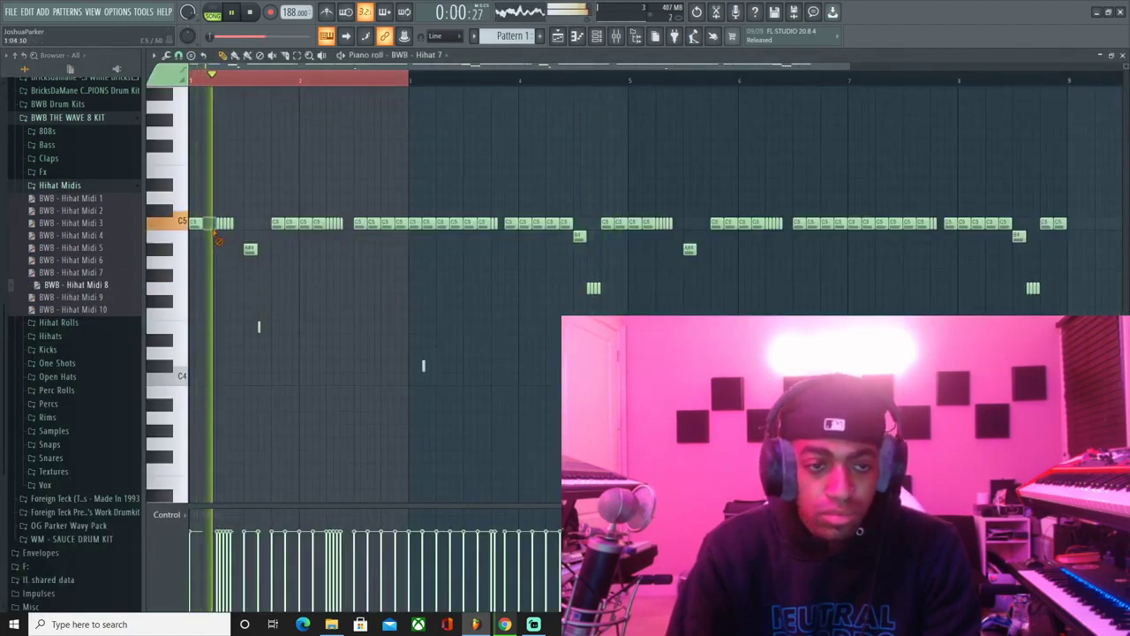
pyautogui.rightClick(319, 228)
pyautogui.rightClick(279, 224)
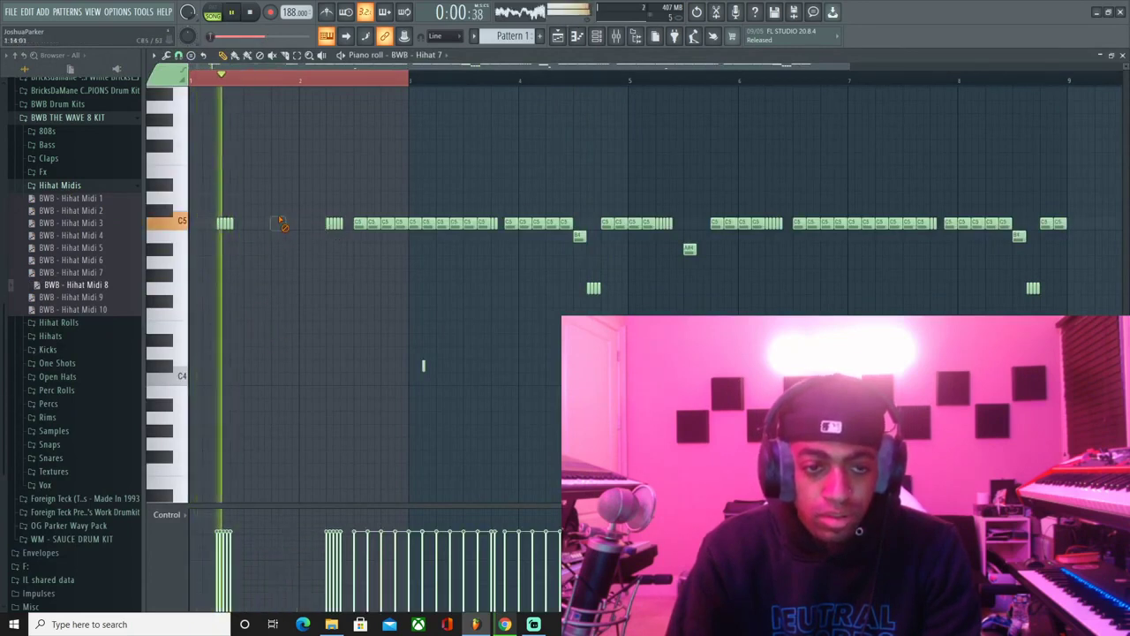
# - Lower the hi-hat roll in bar 1 by two semitones to A#4 and play it back
pyautogui.click(297, 57)
pyautogui.moveTo(268, 205); pyautogui.dragTo(212, 243)
pyautogui.press('space')
pyautogui.press('space')
pyautogui.press('space')
pyautogui.press('space')
pyautogui.hotkey('shift', 'Down')
pyautogui.hotkey('shift', 'Down')
pyautogui.press('space')
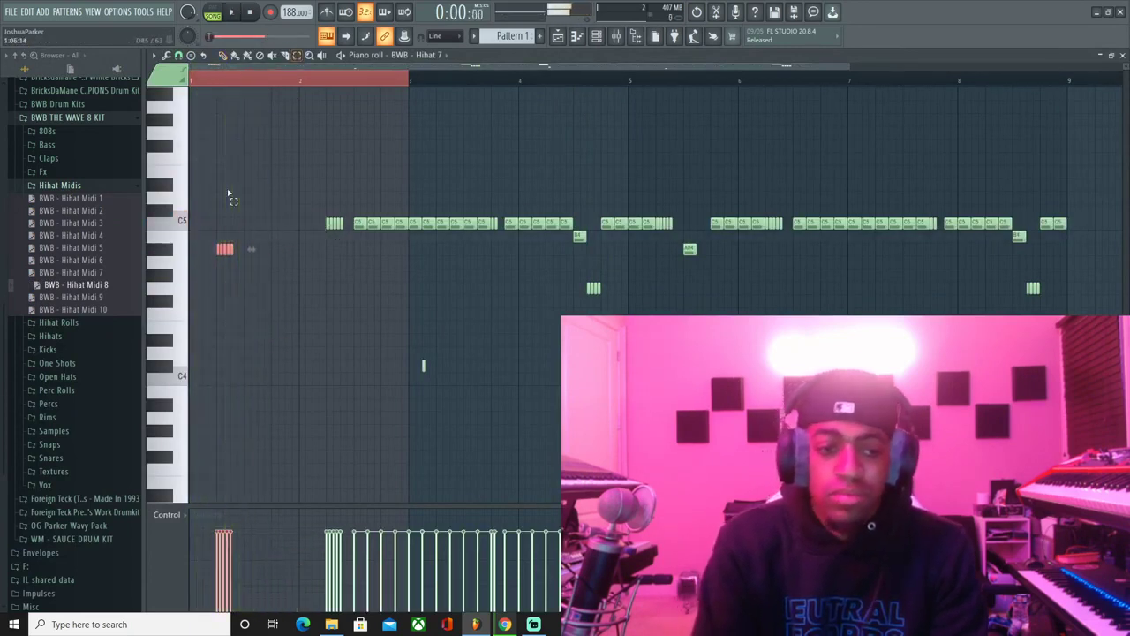
pyautogui.press('space')
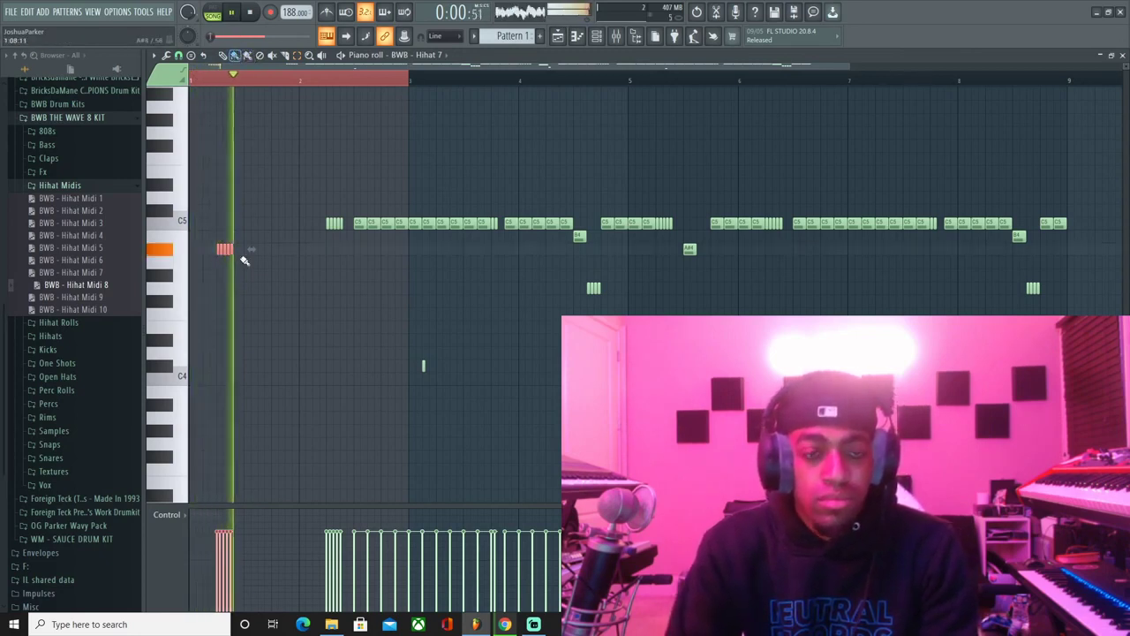
# - Shape the velocities of the bar 1 roll into a rising ramp and deselect its notes
pyautogui.moveTo(238, 528)
pyautogui.mouseDown()
pyautogui.moveTo(203, 570)
pyautogui.moveTo(248, 545)
pyautogui.moveTo(214, 563)
pyautogui.moveTo(233, 540)
pyautogui.mouseUp()
pyautogui.press('space')
pyautogui.press('space')
pyautogui.hotkey('ctrl', 'd')
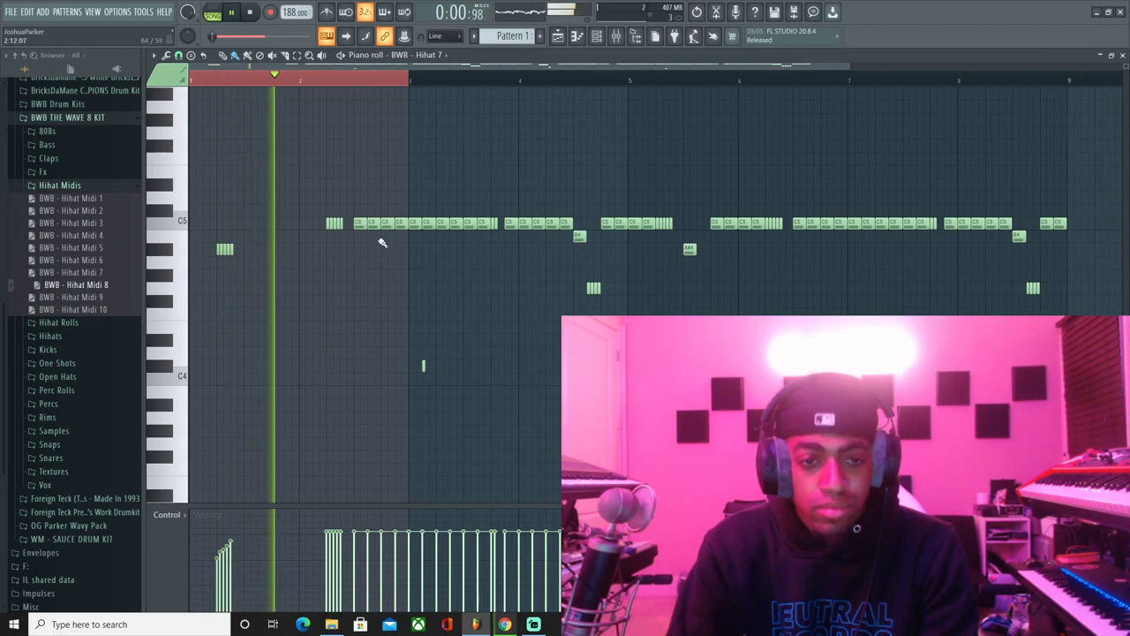
# - Delete the BWB - Hihat 7 notes from bar 2 through bar 4, keeping only the low roll late in bar 4
pyautogui.rightClick(331, 222)
pyautogui.rightClick(360, 223)
pyautogui.rightClick(374, 222)
pyautogui.rightClick(388, 222)
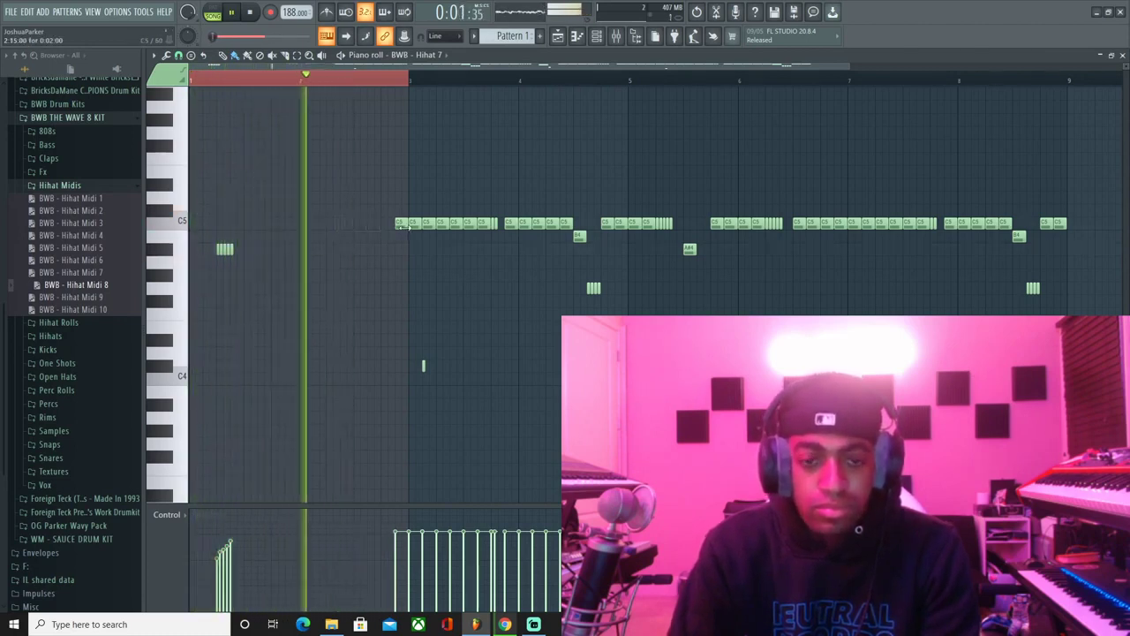
pyautogui.rightClick(403, 226)
pyautogui.rightClick(423, 367)
pyautogui.press('space')
pyautogui.rightClick(416, 225)
pyautogui.rightClick(429, 225)
pyautogui.rightClick(442, 226)
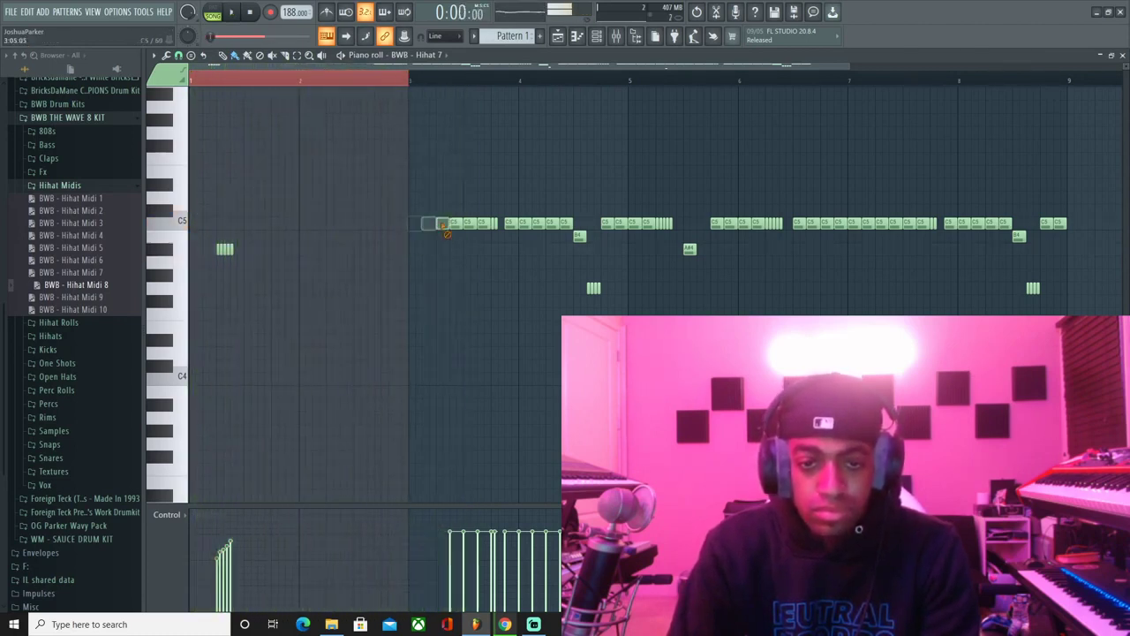
pyautogui.press('space')
pyautogui.rightClick(460, 224)
pyautogui.rightClick(476, 223)
pyautogui.rightClick(492, 223)
pyautogui.rightClick(575, 234)
pyautogui.rightClick(548, 223)
pyautogui.rightClick(520, 224)
pyautogui.rightClick(498, 223)
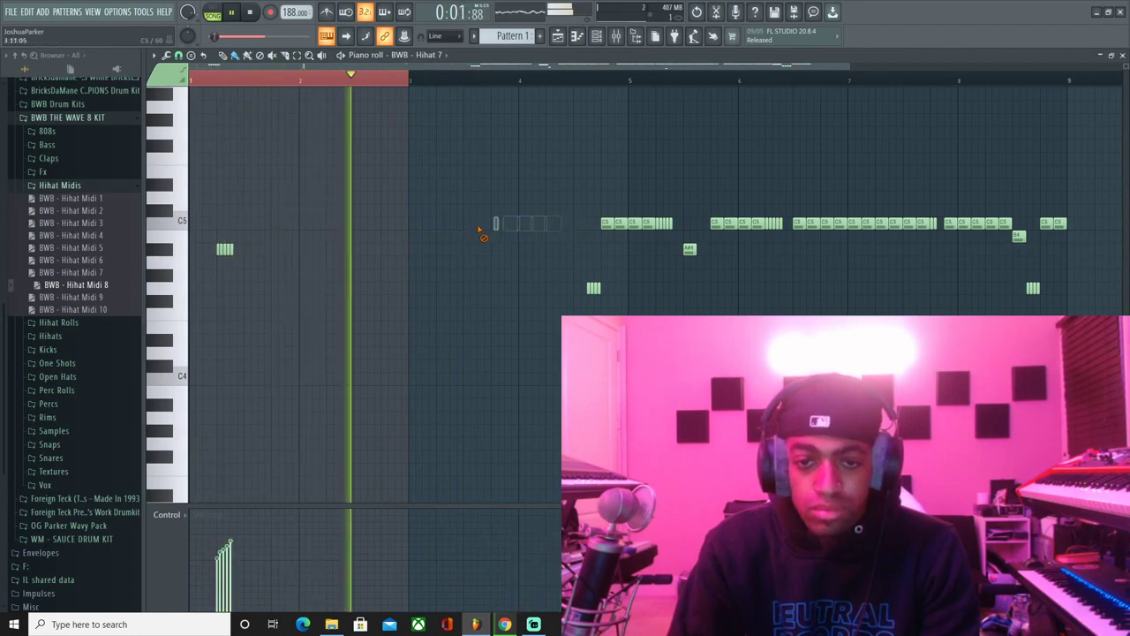
pyautogui.rightClick(621, 226)
pyautogui.rightClick(608, 226)
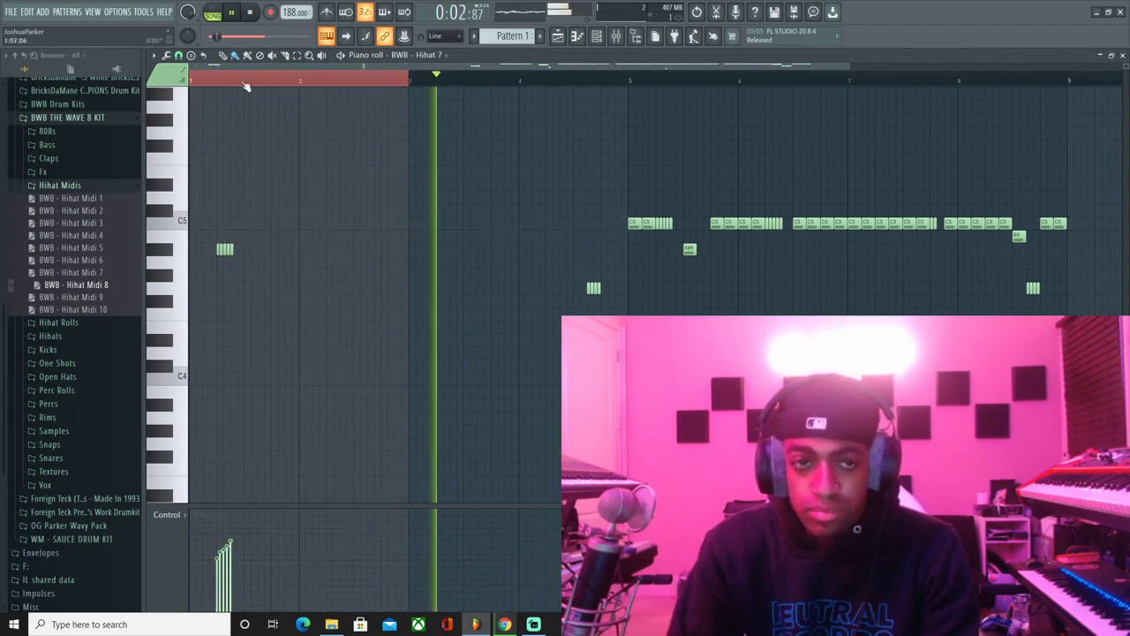
# - Delete all BWB - Hihat 7 notes from bar 5 onward and select the low roll in bar 4
pyautogui.click(297, 54)
pyautogui.moveTo(1105, 179); pyautogui.dragTo(629, 316)
pyautogui.press('Delete')
pyautogui.moveTo(669, 264); pyautogui.dragTo(570, 304)
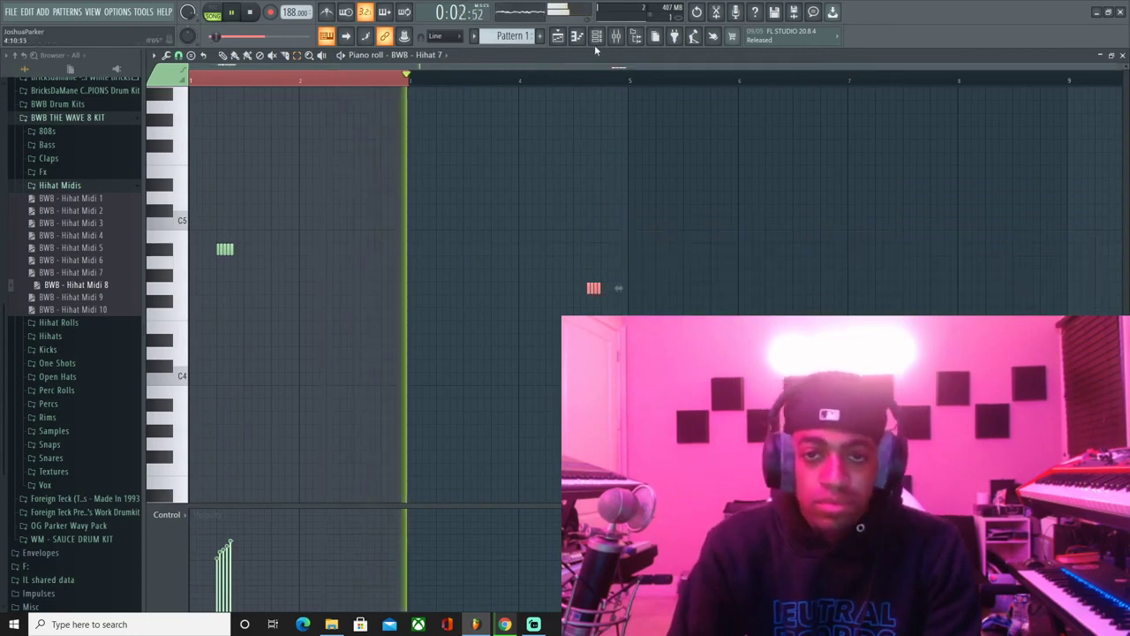
# - Open the BWB - Hihat 10 channel in the piano roll and duplicate all its hits across bars 5 to 8
pyautogui.click(558, 36)
pyautogui.press('space')
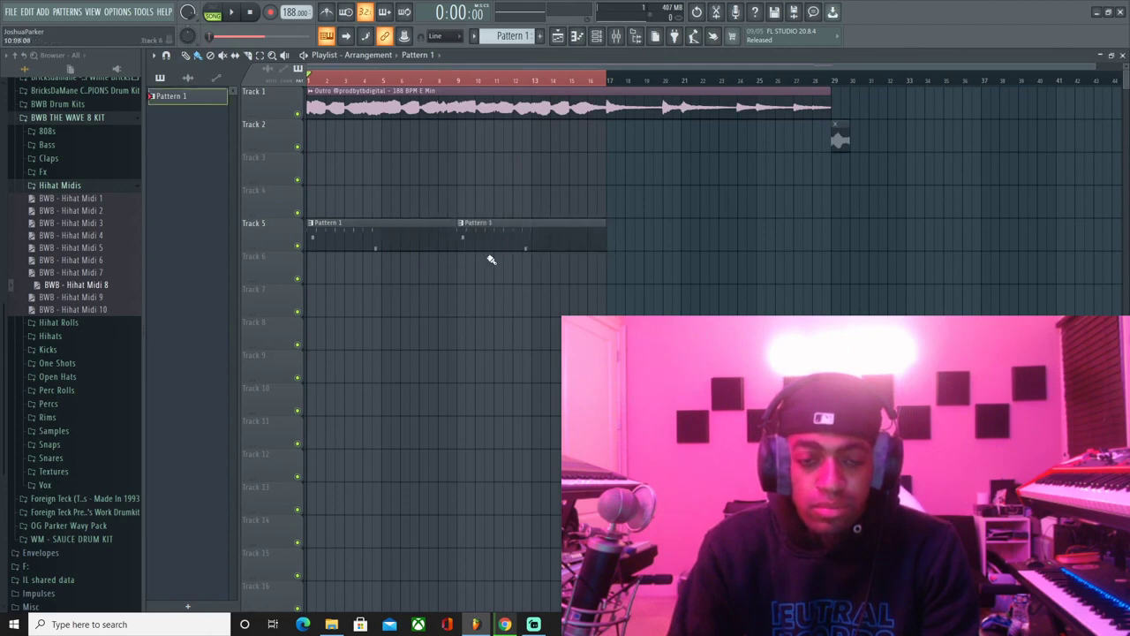
pyautogui.doubleClick(488, 241)
pyautogui.click(616, 36)
pyautogui.click(597, 38)
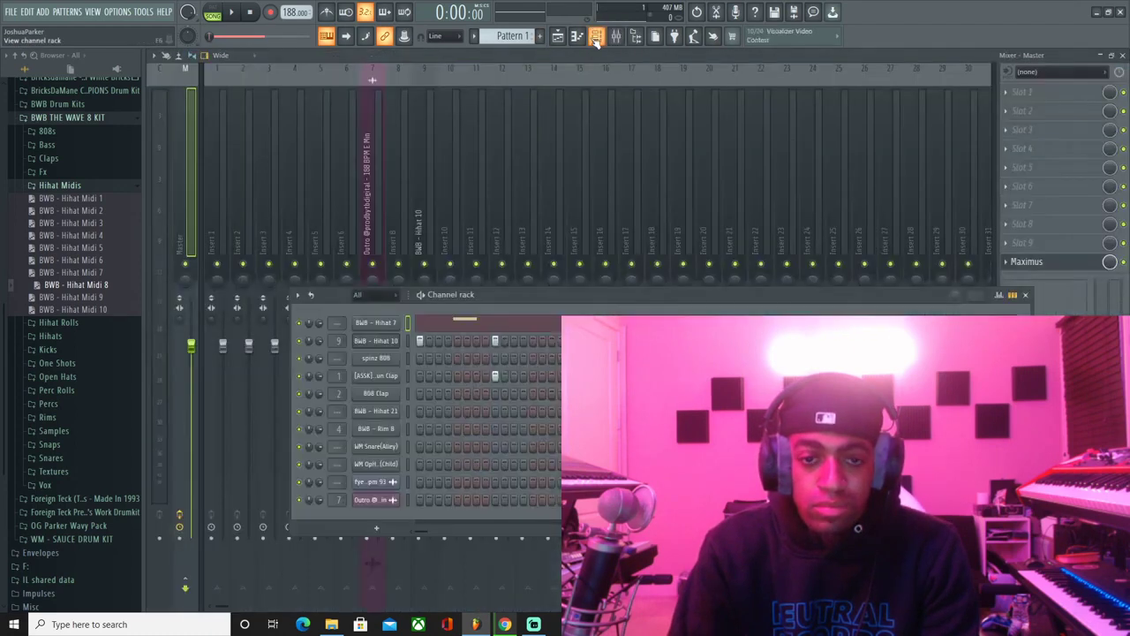
pyautogui.press('space')
pyautogui.rightClick(384, 344)
pyautogui.click(432, 341)
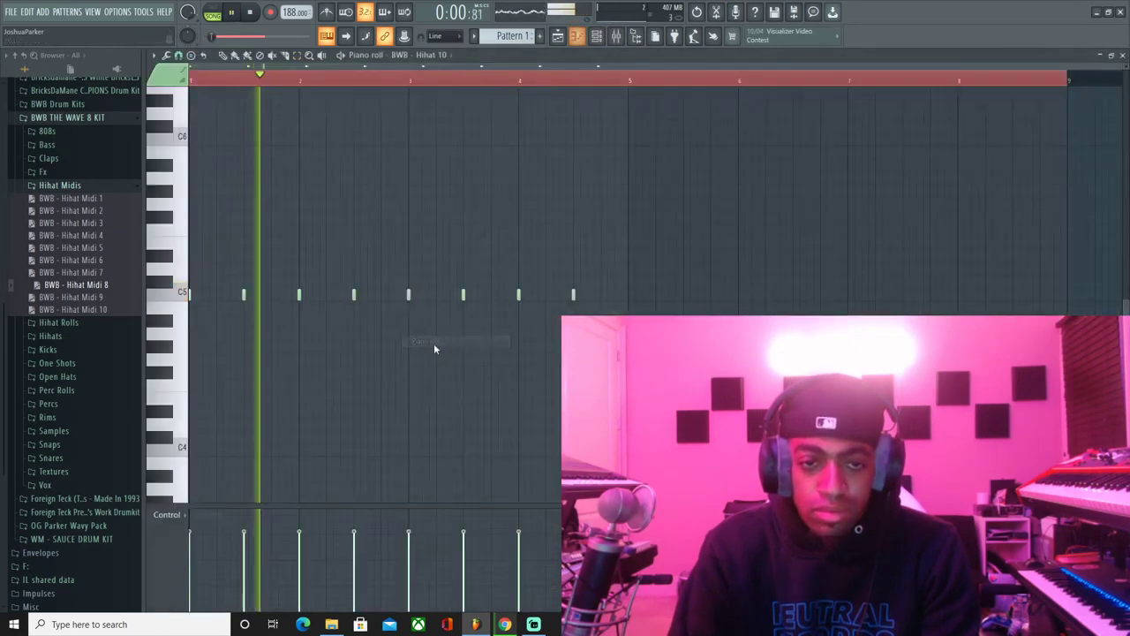
pyautogui.moveTo(731, 241); pyautogui.dragTo(245, 84)
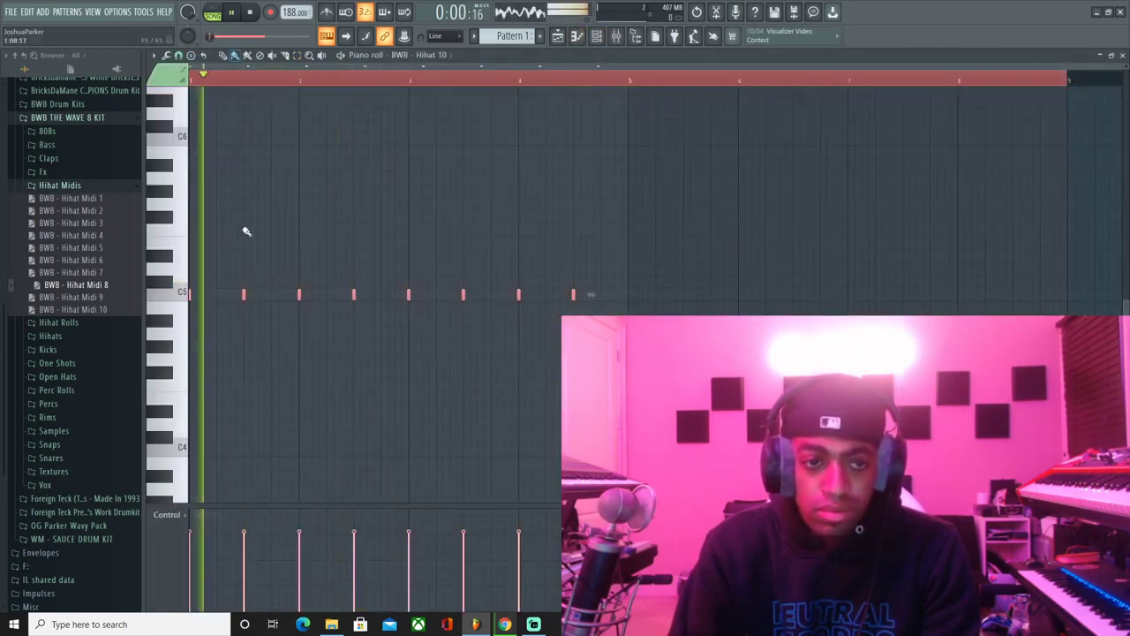
pyautogui.hotkey('ctrl', 'b')
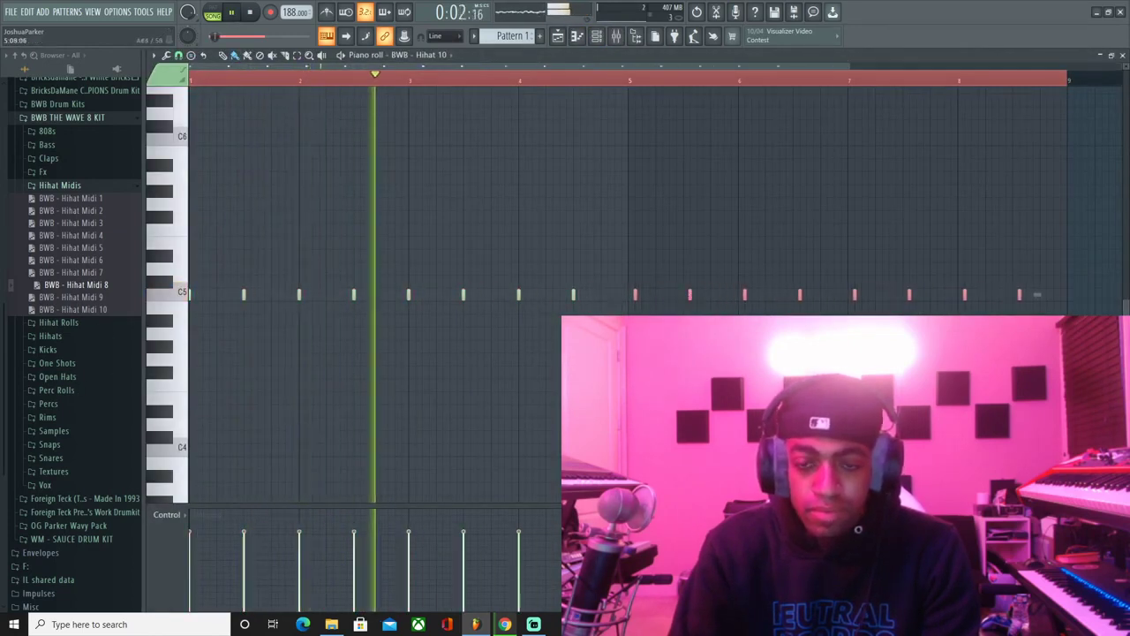
# - Move the BWB - Hihat 7 roll in bar 4 earlier to beat 2 and two semitones lower
pyautogui.click(598, 38)
pyautogui.click(558, 38)
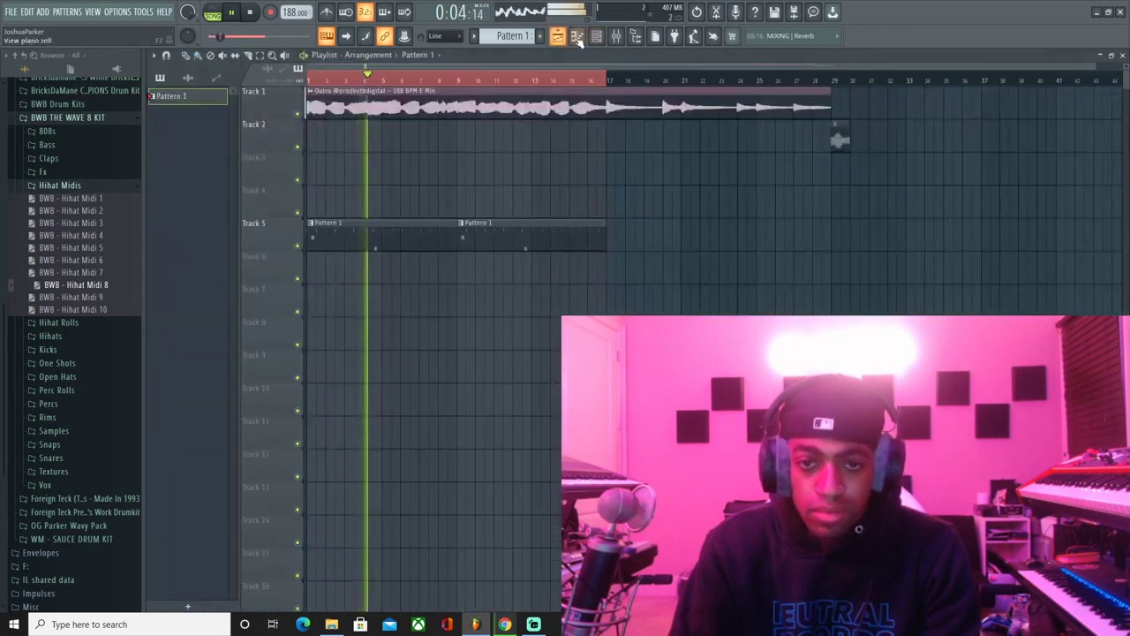
pyautogui.click(576, 35)
pyautogui.click(441, 323)
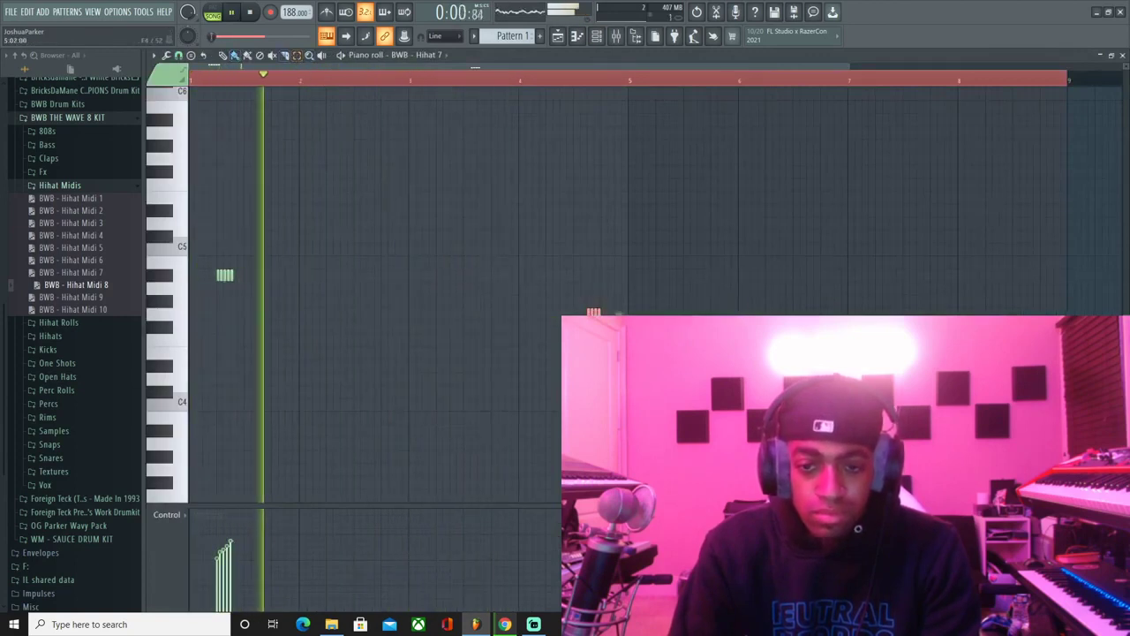
pyautogui.moveTo(594, 312); pyautogui.dragTo(551, 341)
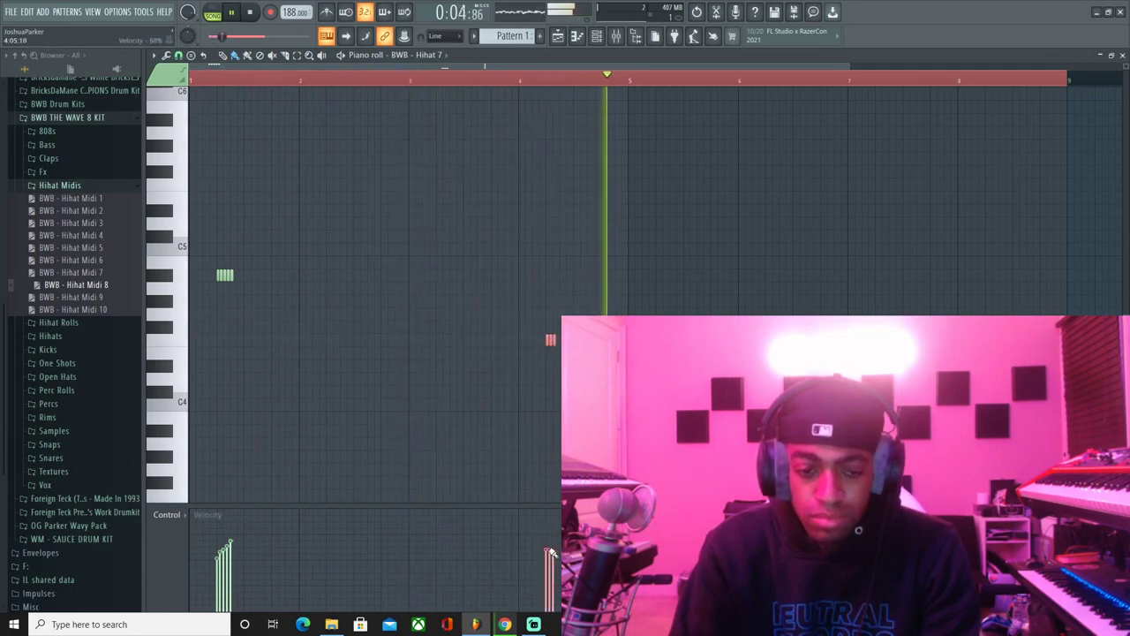
# - Open BWB - Hihat 10 in the piano roll and shift its hits in bars 5 to 8 slightly earlier, starting exactly on bar 5
pyautogui.click(576, 37)
pyautogui.doubleClick(567, 239)
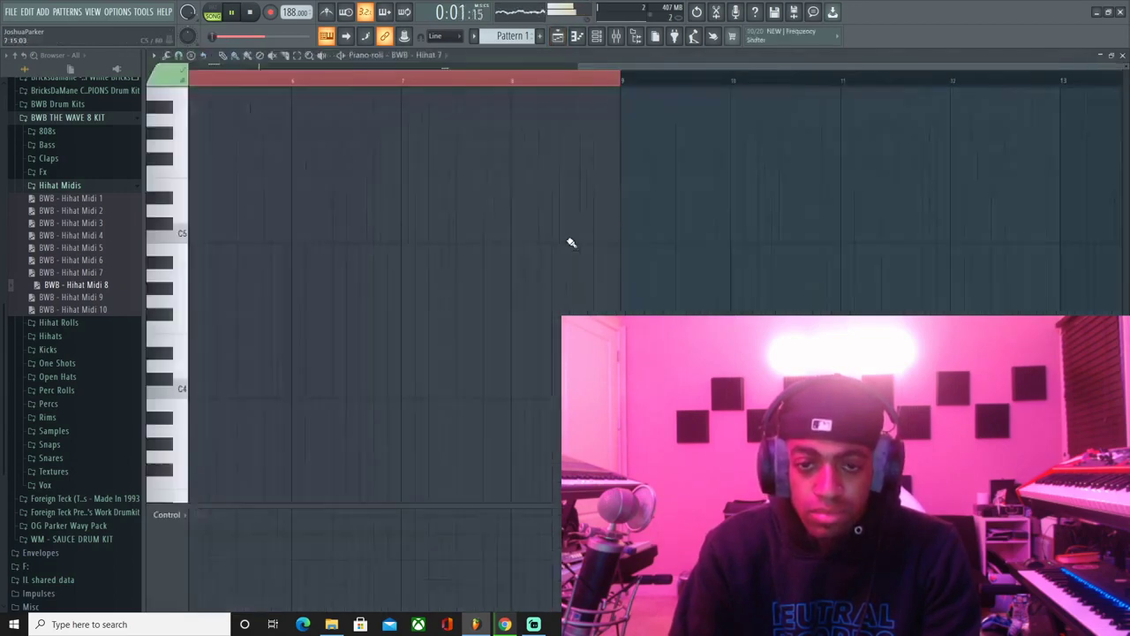
pyautogui.scroll(3, 536, 89)
pyautogui.press('F6')
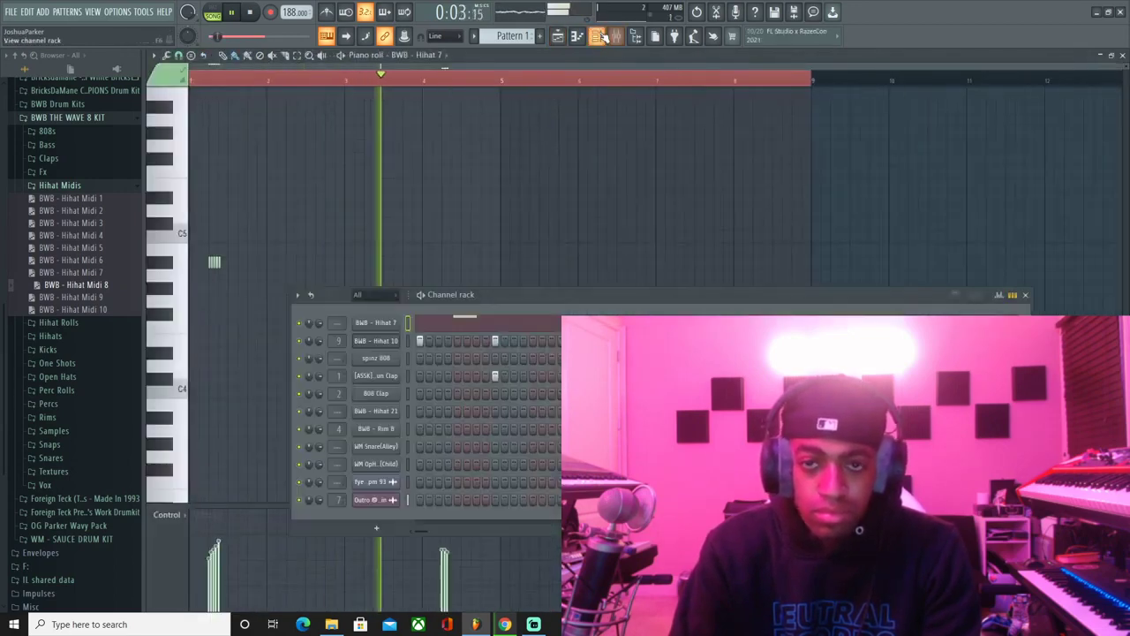
pyautogui.rightClick(380, 340)
pyautogui.click(443, 340)
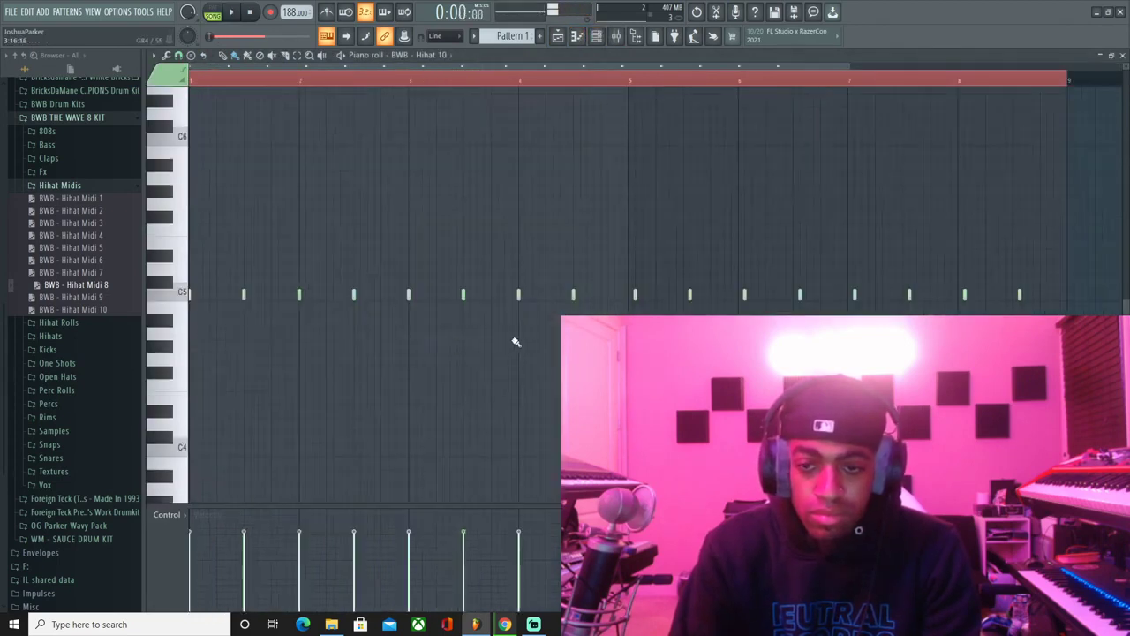
pyautogui.press('space')
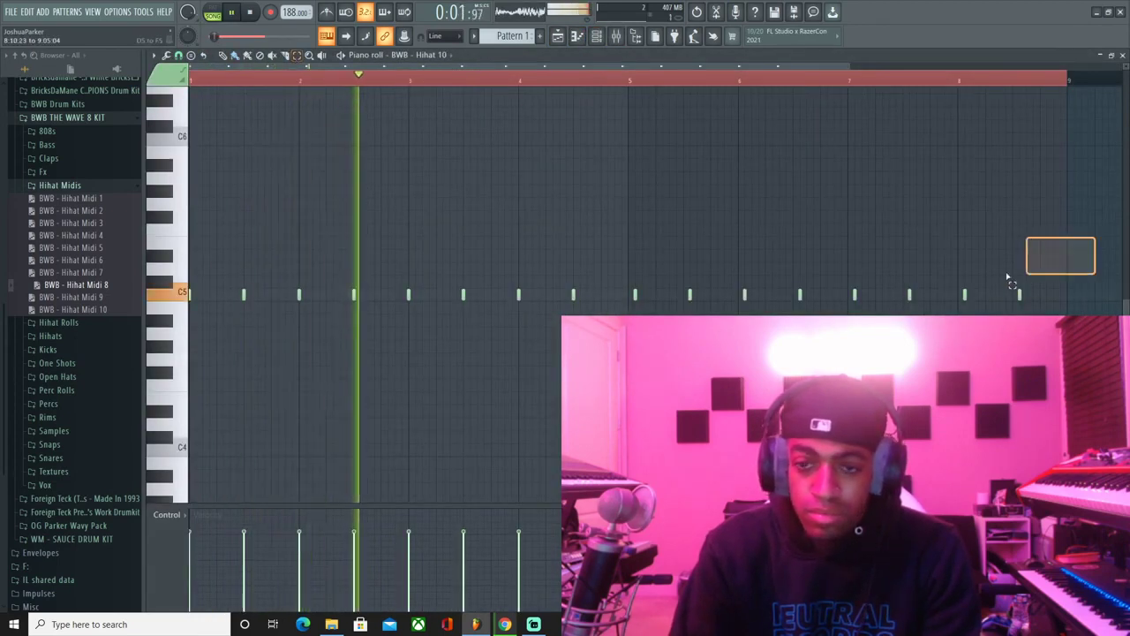
pyautogui.moveTo(1006, 278); pyautogui.dragTo(623, 307)
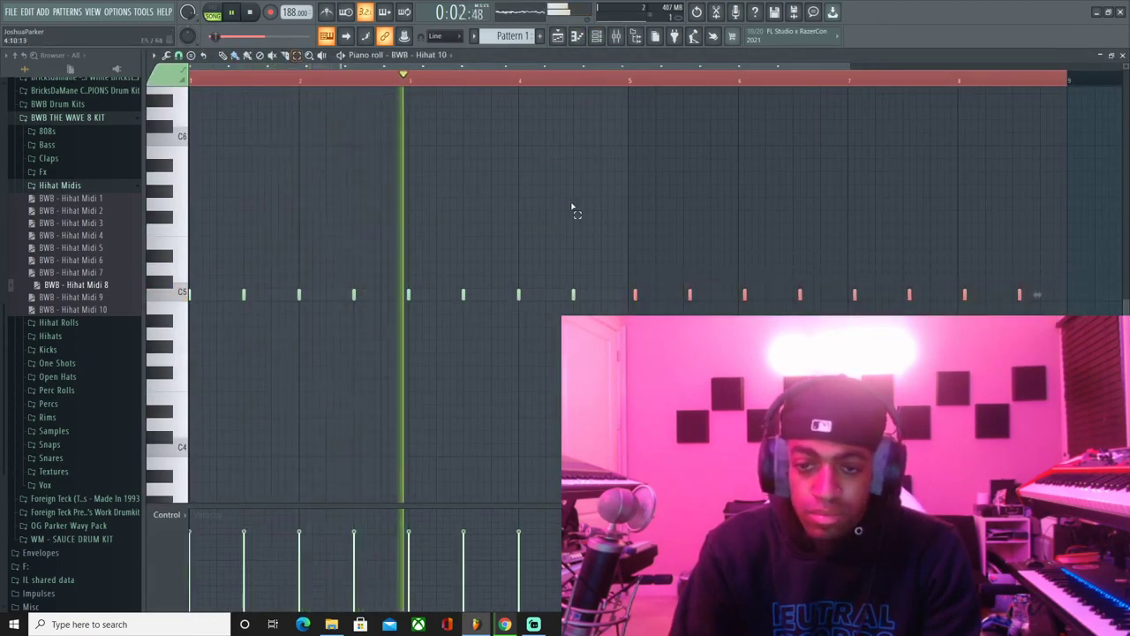
pyautogui.click(236, 57)
pyautogui.scroll(2, 671, 159)
pyautogui.moveTo(623, 296); pyautogui.dragTo(616, 297)
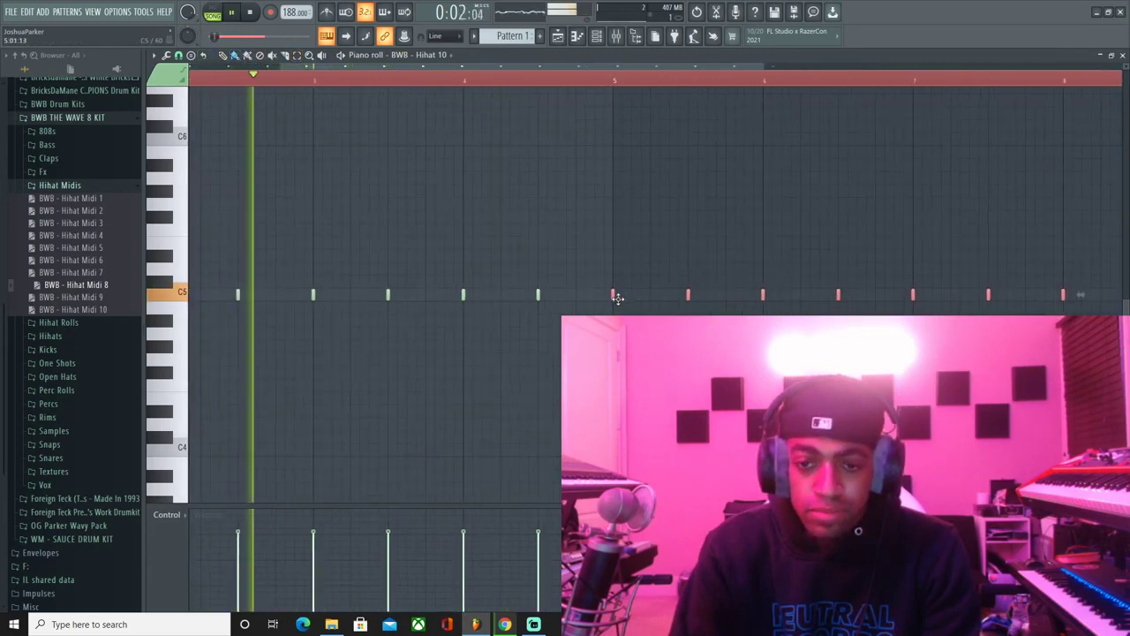
pyautogui.keyDown('ctrl'); pyautogui.click(669, 235); pyautogui.keyUp('ctrl')
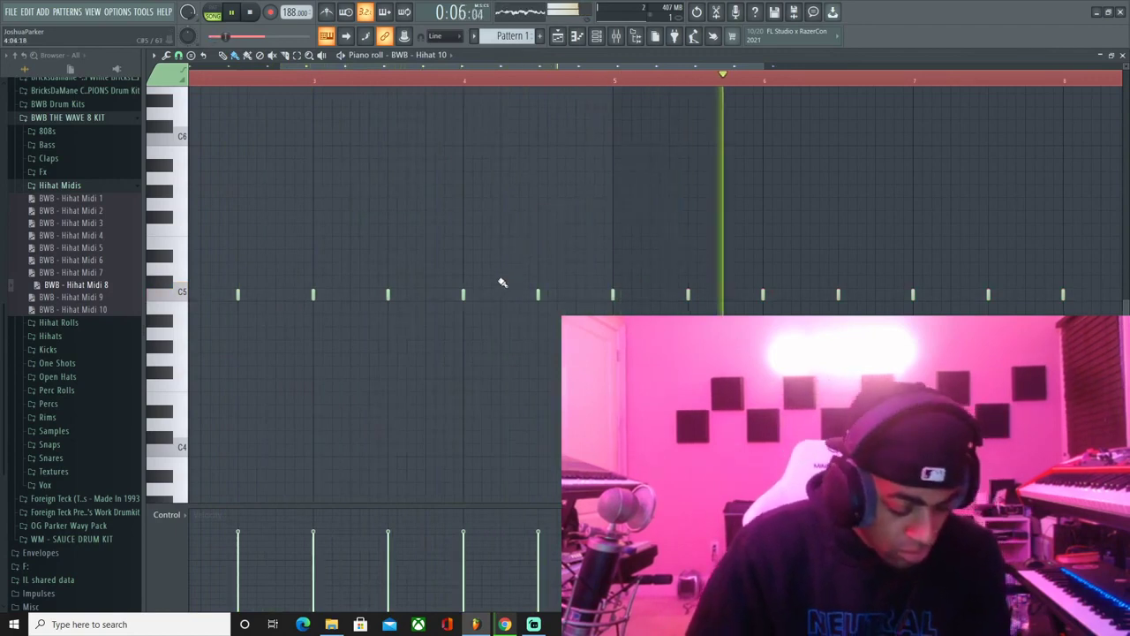
# - Open the [ASSK] TwentyWun Clap channel in the piano roll and duplicate its four hits across bars 5 to 8
pyautogui.press('space')
pyautogui.press('space')
pyautogui.press('space')
pyautogui.click(558, 38)
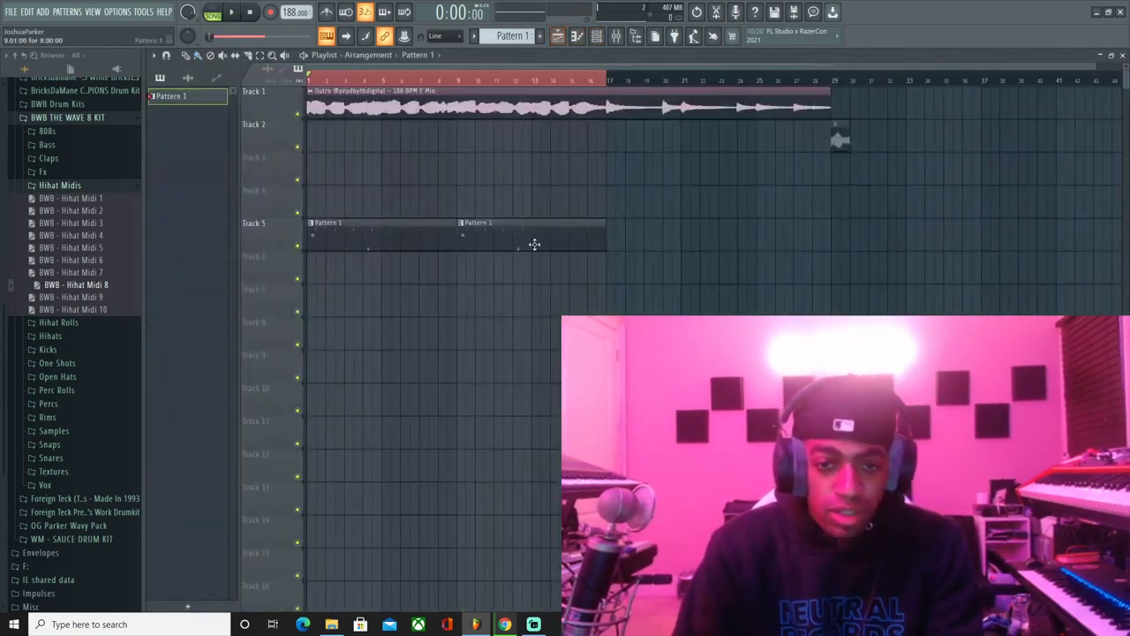
pyautogui.doubleClick(409, 247)
pyautogui.click(605, 39)
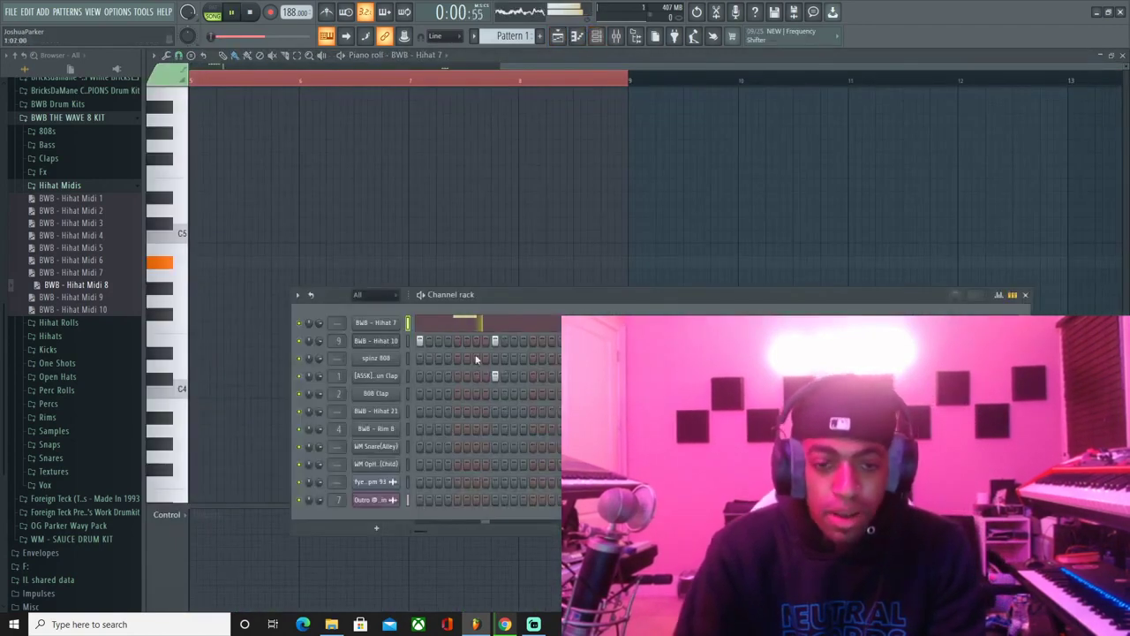
pyautogui.rightClick(391, 375)
pyautogui.click(424, 381)
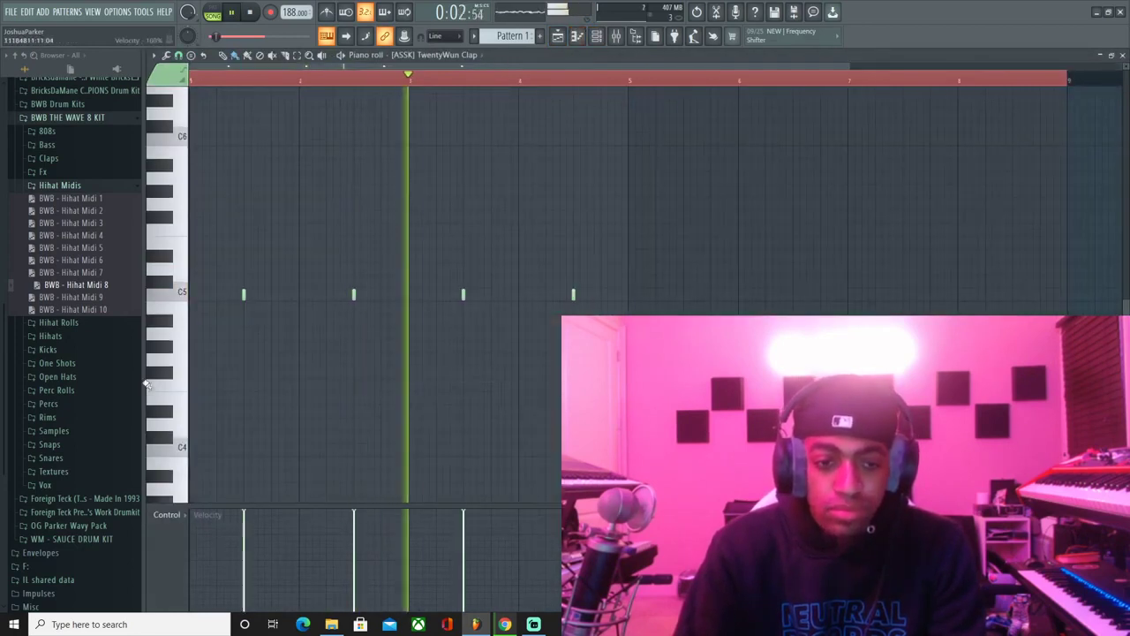
pyautogui.hotkey('ctrl', 'a')
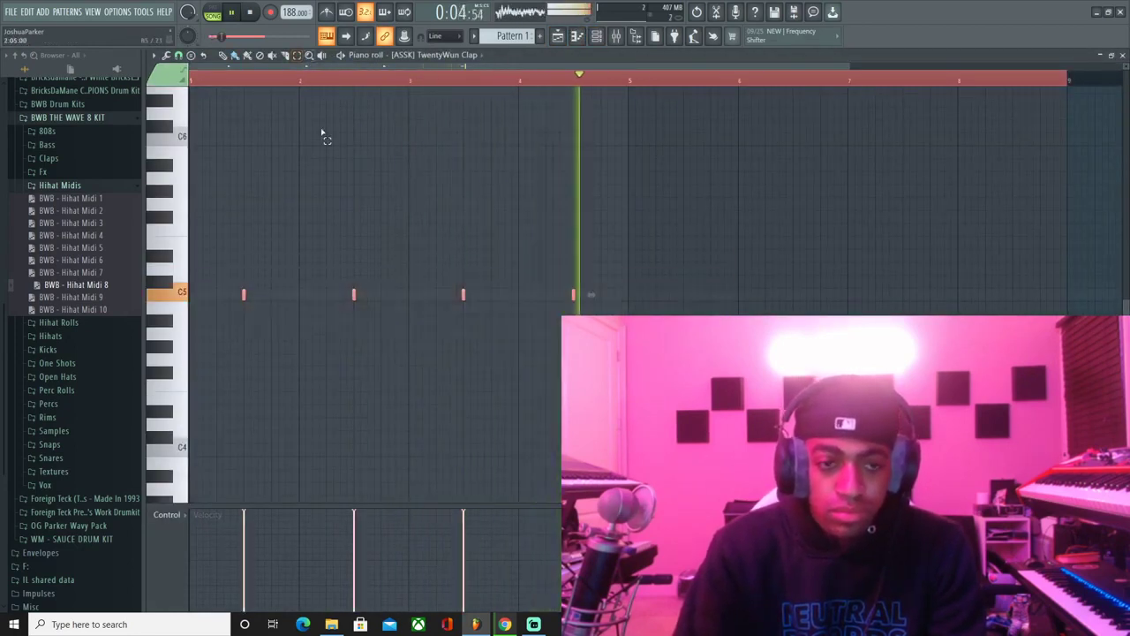
pyautogui.press('space')
pyautogui.moveTo(243, 295); pyautogui.dragTo(684, 294)
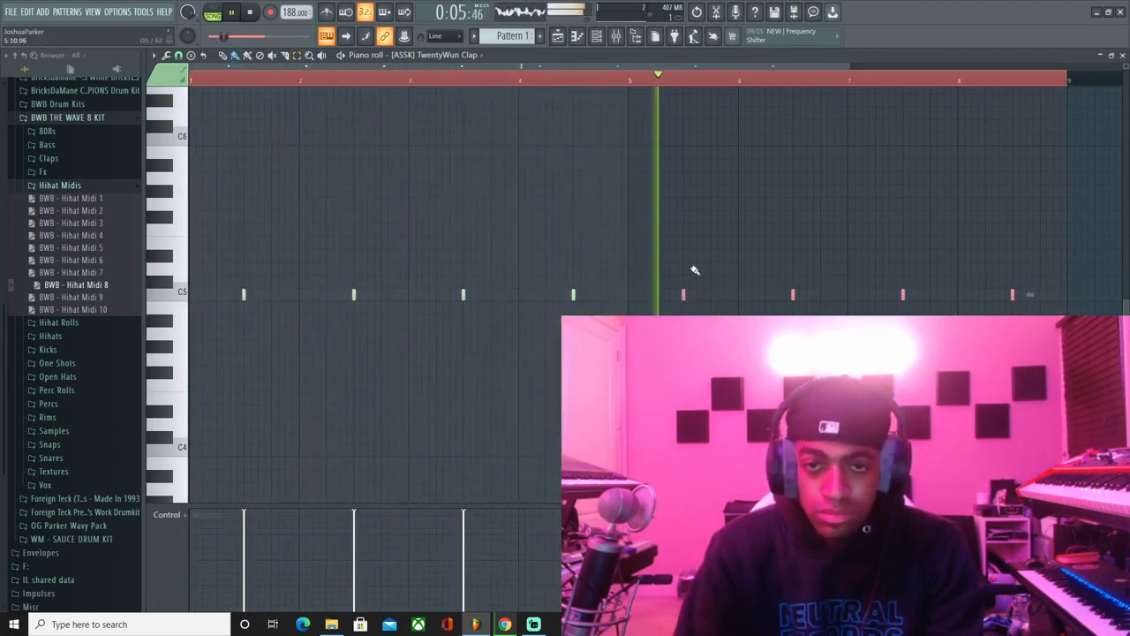
# - Look into the Open Hats folder of BWB THE WAVE 8 KIT and raise the project tempo to 190 BPM
pyautogui.click(595, 37)
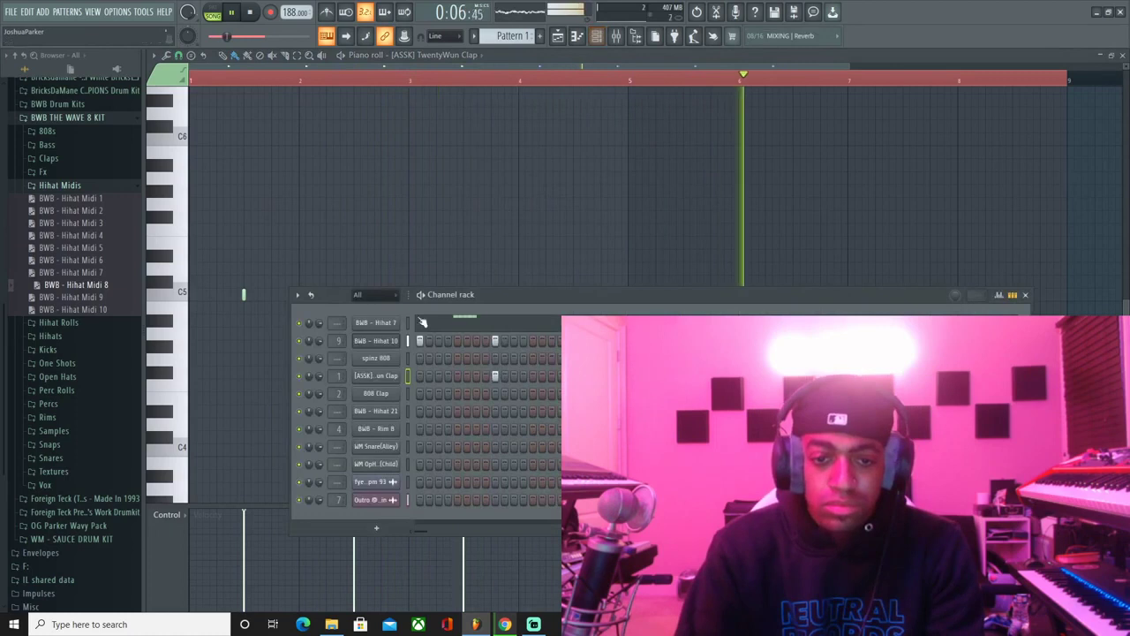
pyautogui.click(53, 187)
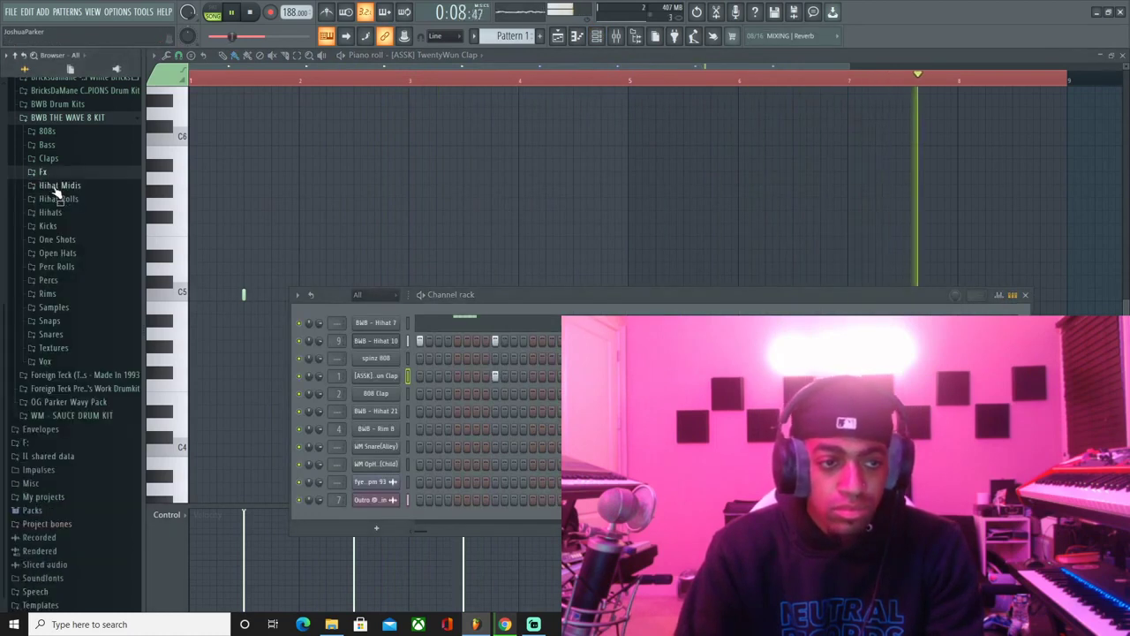
pyautogui.click(61, 254)
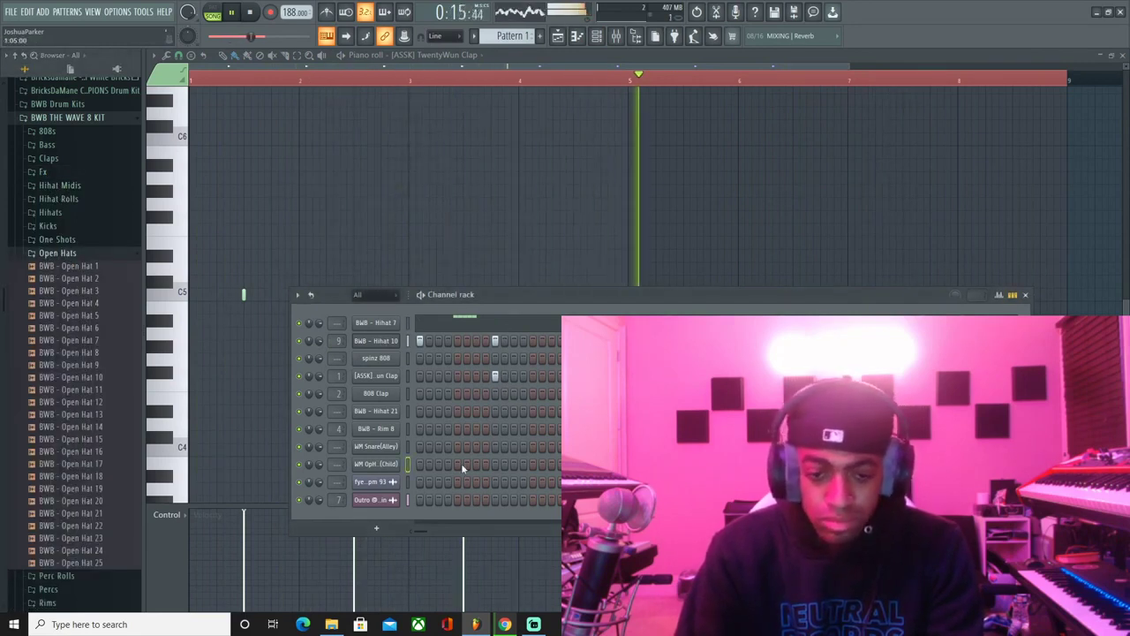
pyautogui.press('space')
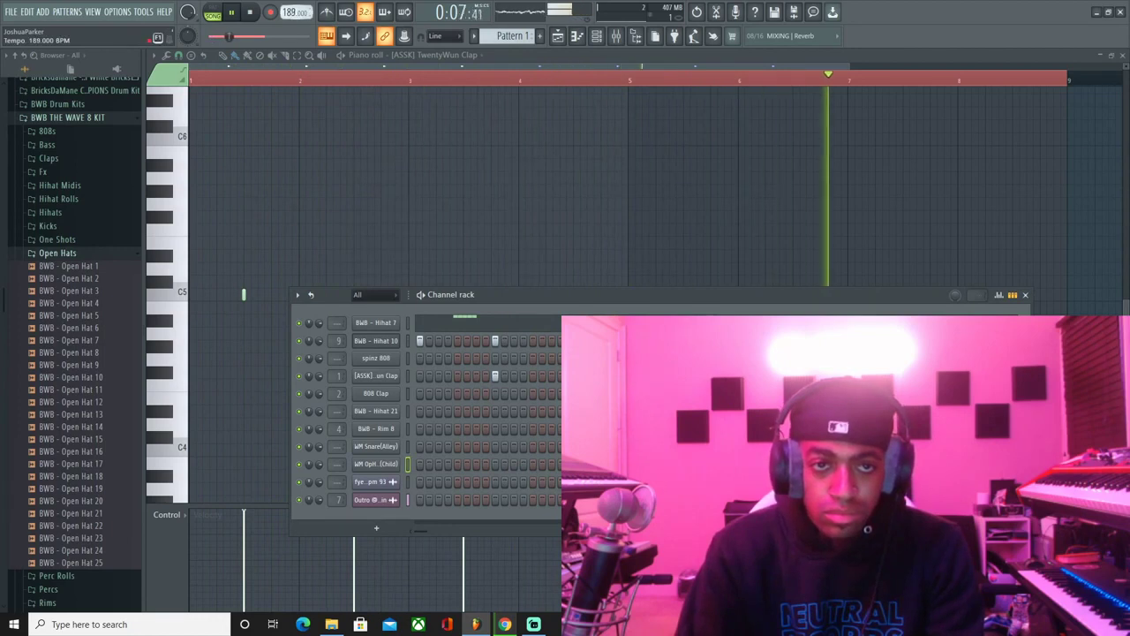
pyautogui.press('Return')
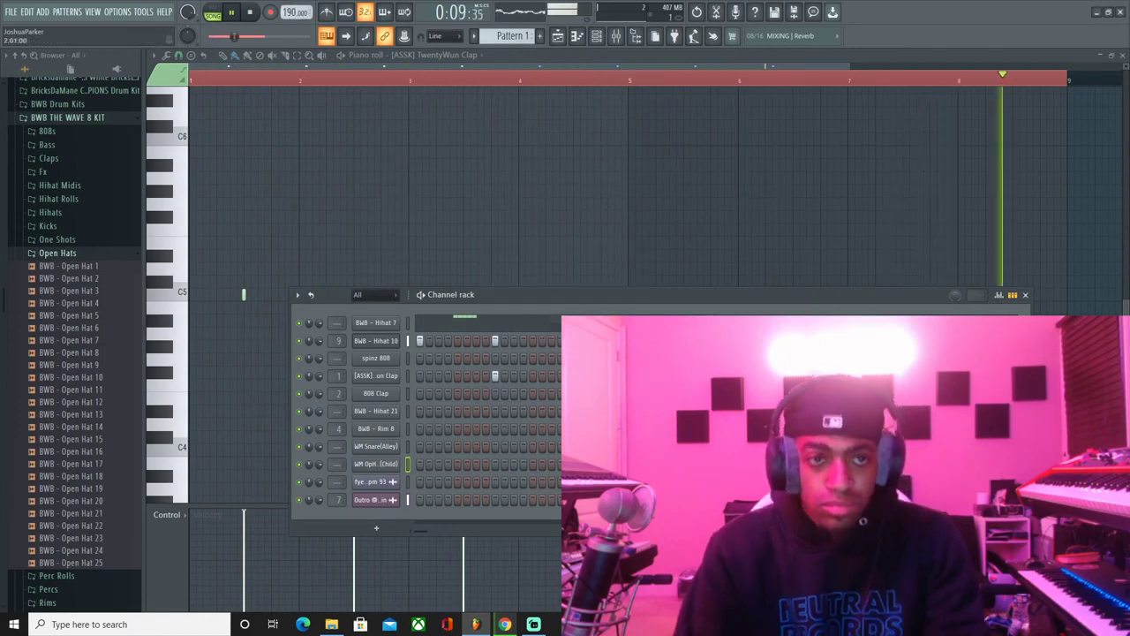
# - Browse the percussion samples in the Percs folder of BWB THE WAVE 8 KIT
pyautogui.click(86, 253)
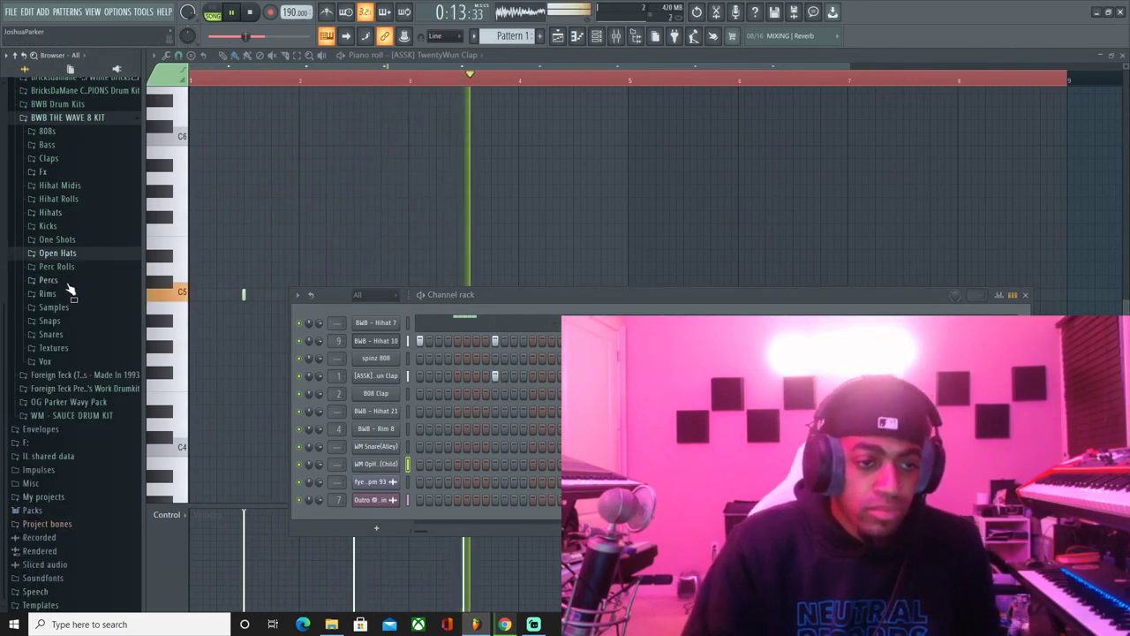
pyautogui.click(73, 281)
pyautogui.scroll(-5, 80, 353)
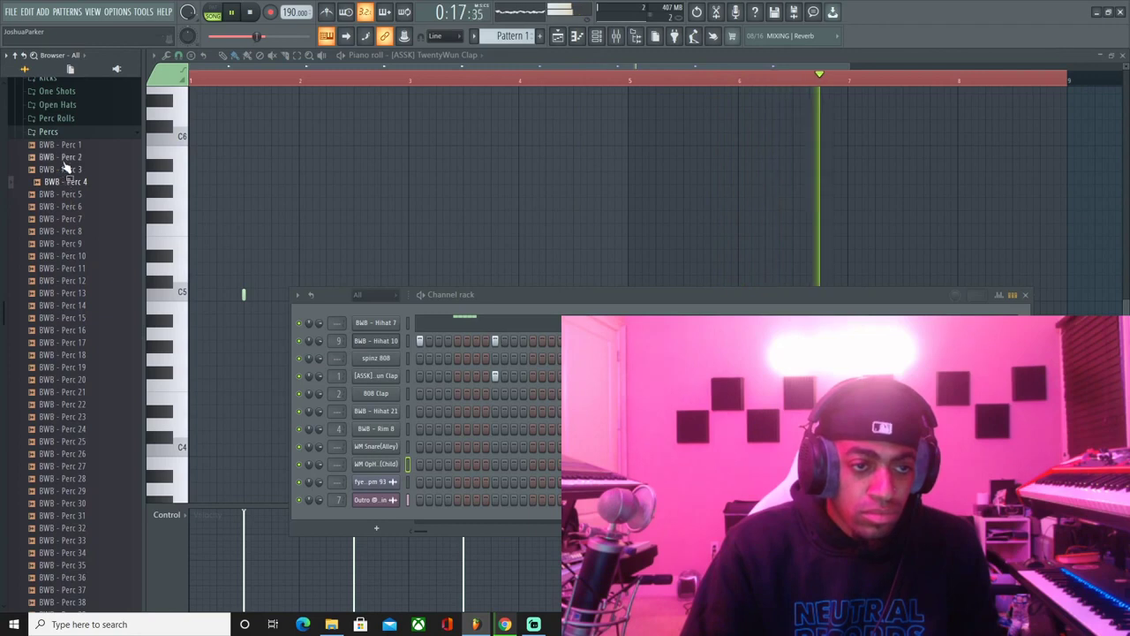
pyautogui.click(72, 133)
pyautogui.scroll(3, 82, 154)
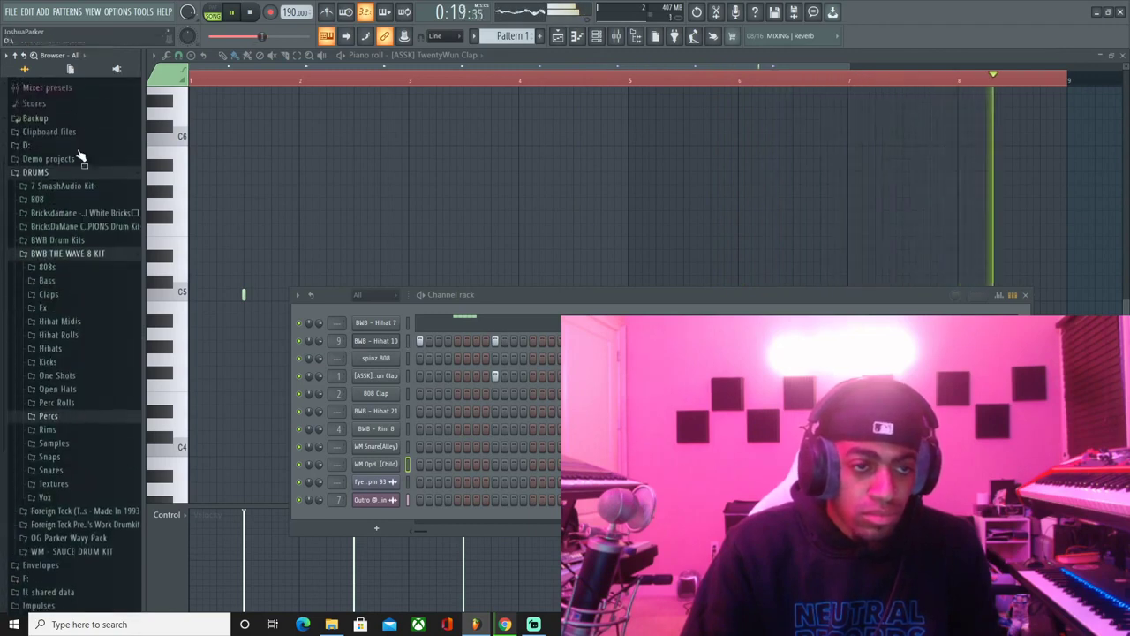
pyautogui.click(78, 199)
pyautogui.scroll(-4, 97, 331)
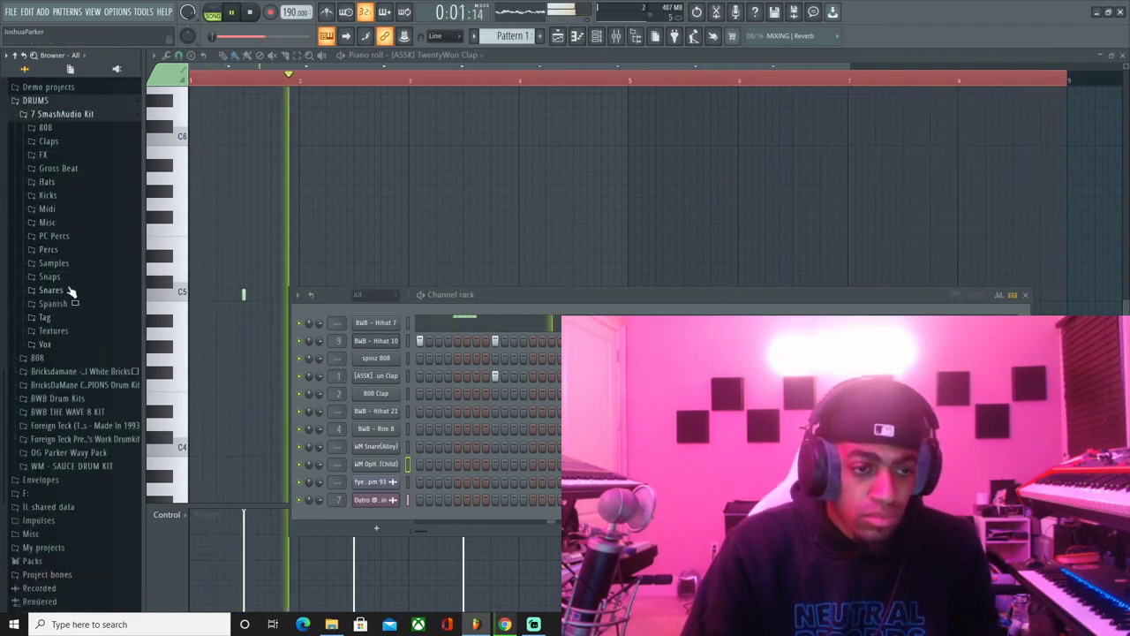
pyautogui.click(67, 245)
pyautogui.click(67, 208)
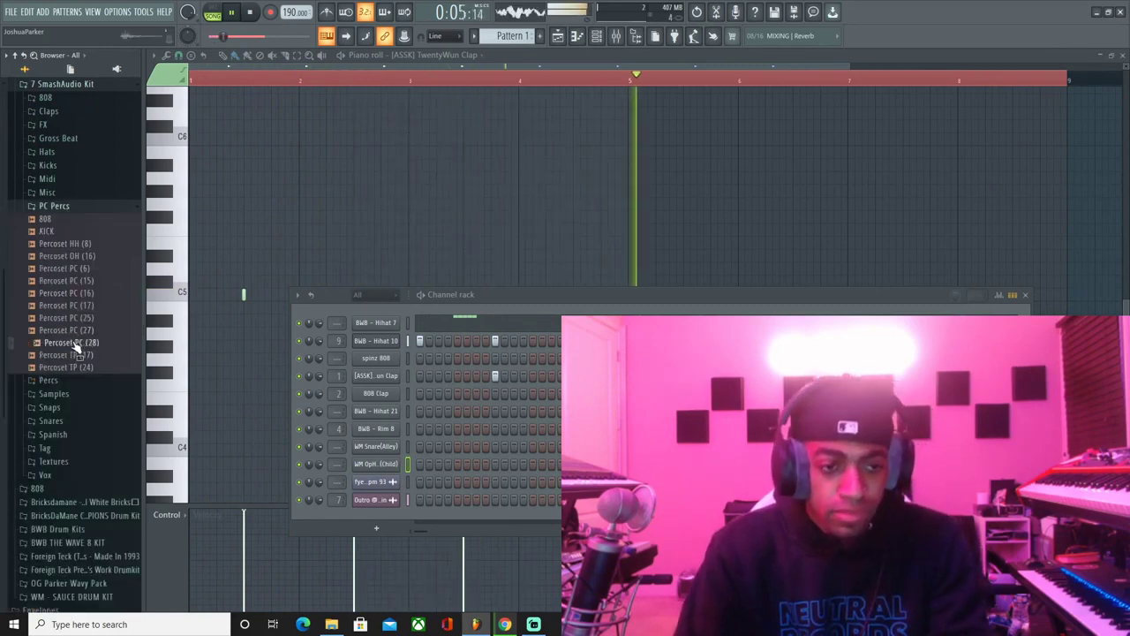
pyautogui.moveTo(366, 320); pyautogui.dragTo(366, 313)
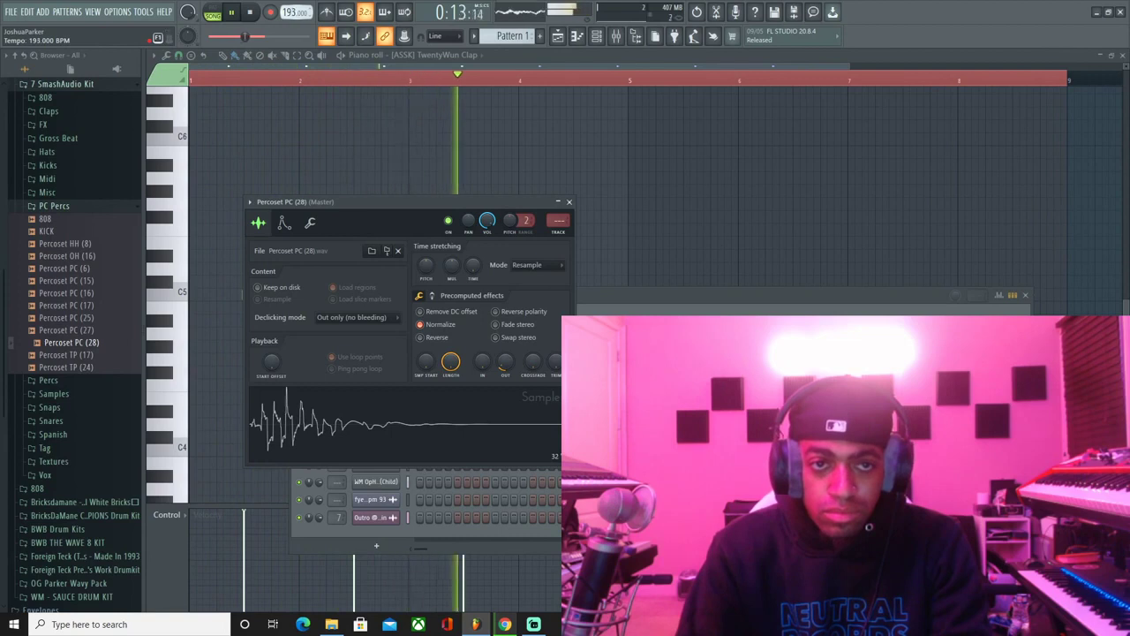
# - Set the project tempo to 193 BPM and close the Percoset PC (28) channel settings
pyautogui.moveTo(297, 12); pyautogui.dragTo(298, 15)
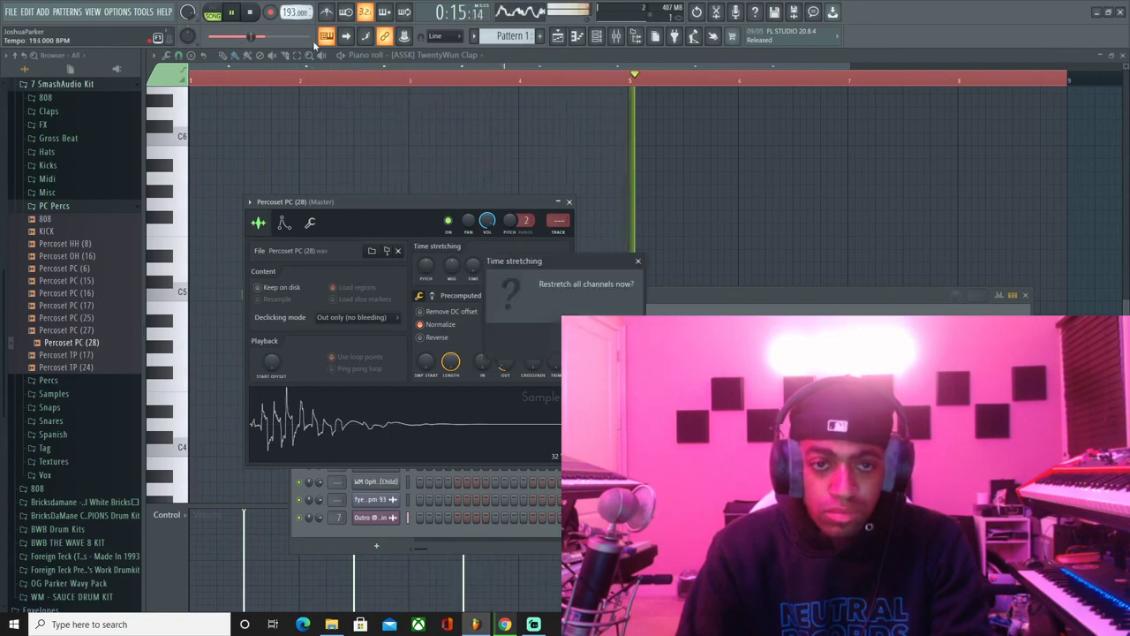
pyautogui.click(560, 256)
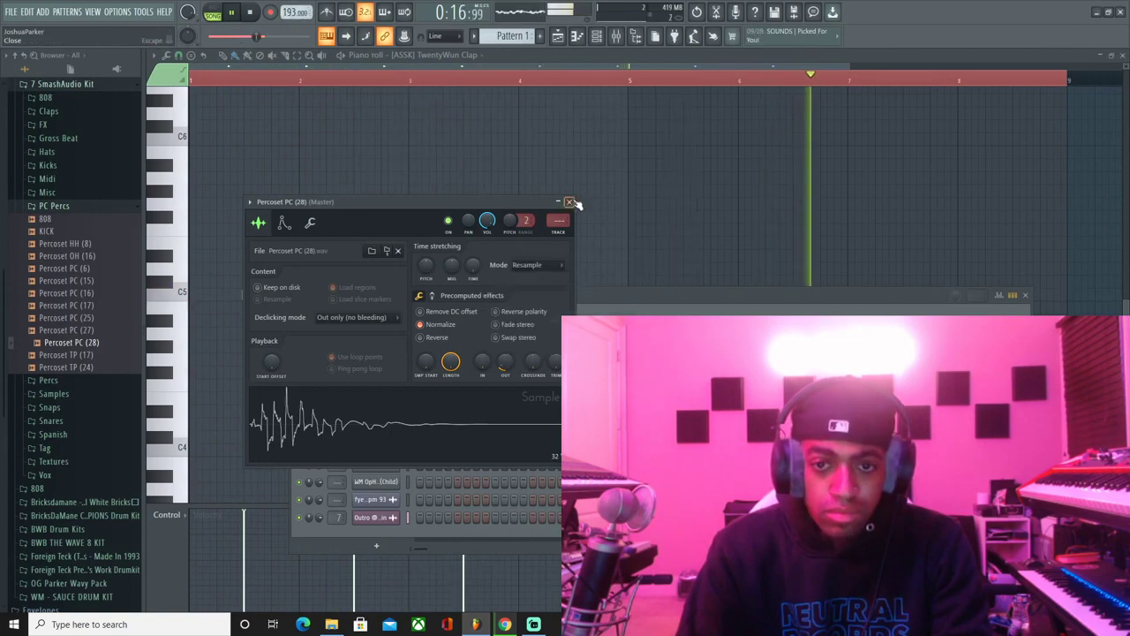
pyautogui.click(570, 202)
# - Open Percoset PC (28) in the piano roll and place C5 hits near the end of bar 2 and bar 6
pyautogui.rightClick(347, 314)
pyautogui.click(370, 322)
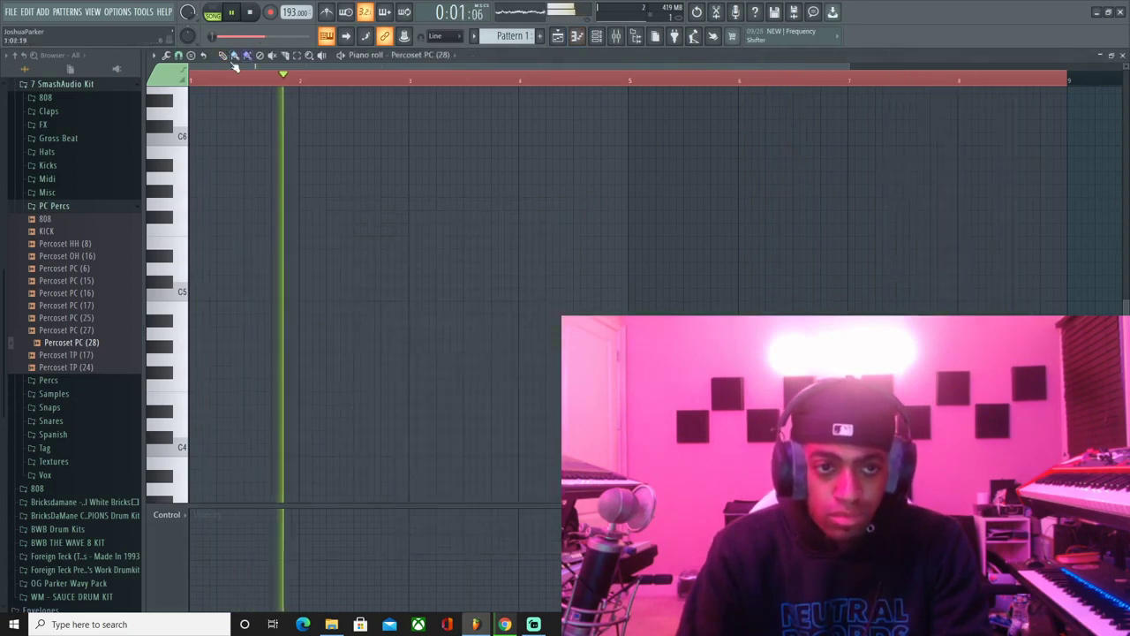
pyautogui.click(395, 293)
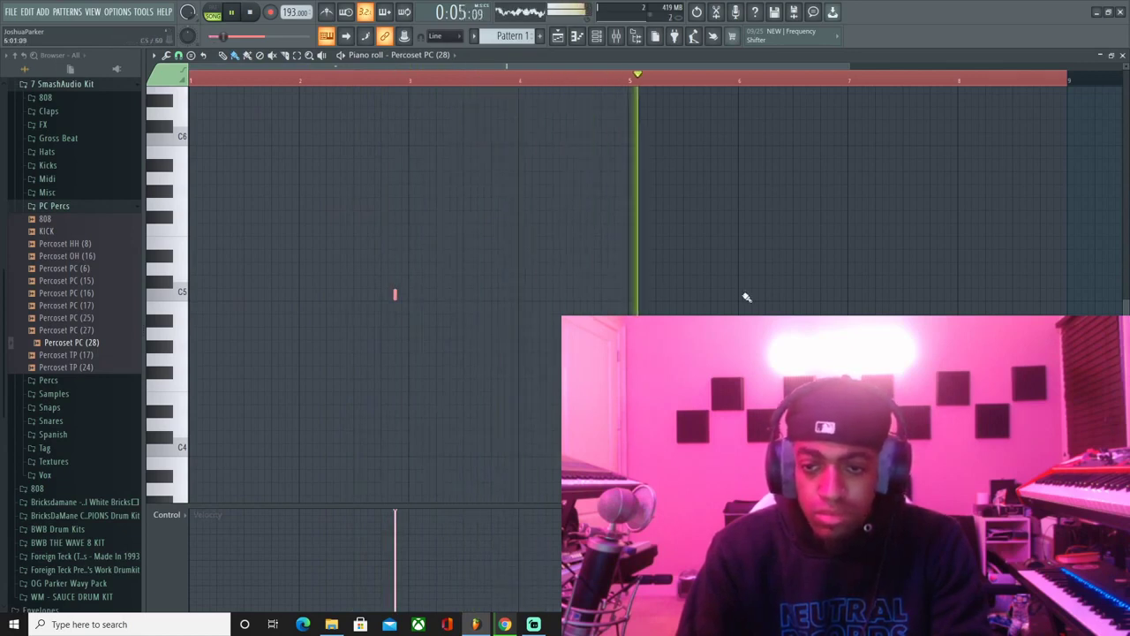
pyautogui.click(834, 295)
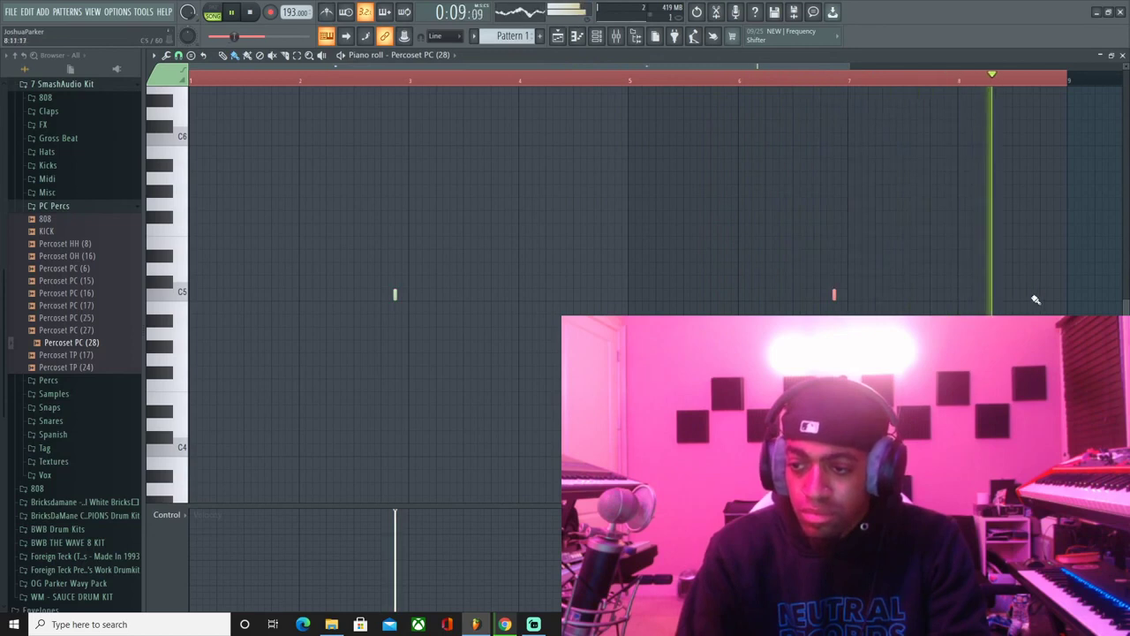
# - Open WM OpHat(Child) in the piano roll and place C5 open-hat hits at beat 2 of bar 3 and mid-bar 7
pyautogui.press('F6')
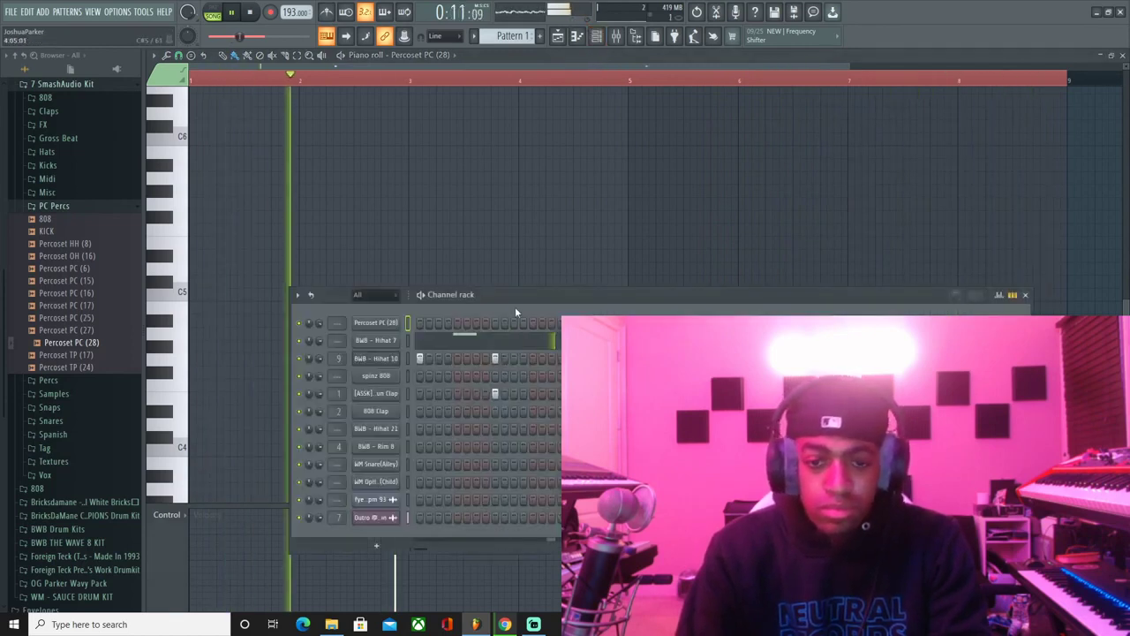
pyautogui.rightClick(383, 477)
pyautogui.click(445, 444)
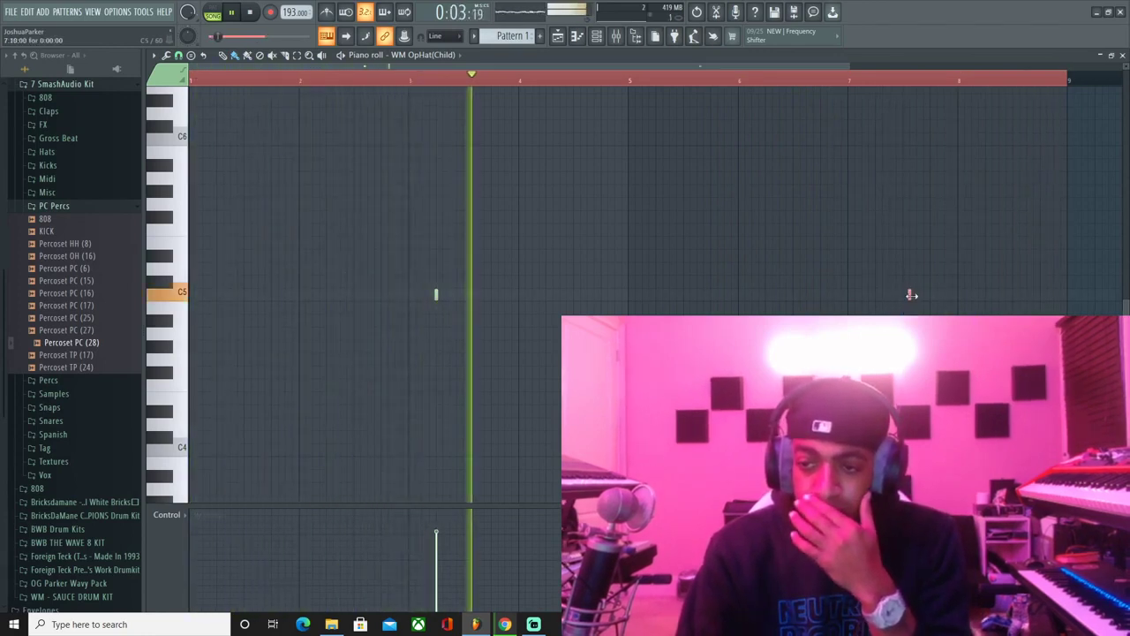
# - Reopen WM OpHat(Child) in the piano roll and put its second C5 hit at beat 2 of bar 6 instead of bar 7
pyautogui.click(597, 37)
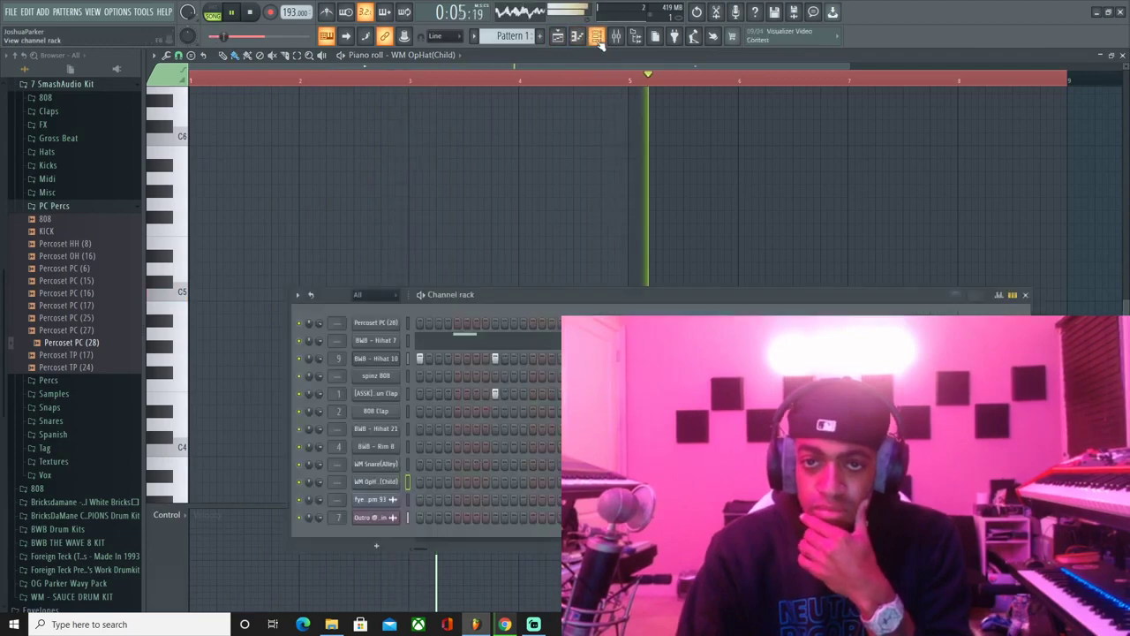
pyautogui.click(559, 36)
pyautogui.click(559, 37)
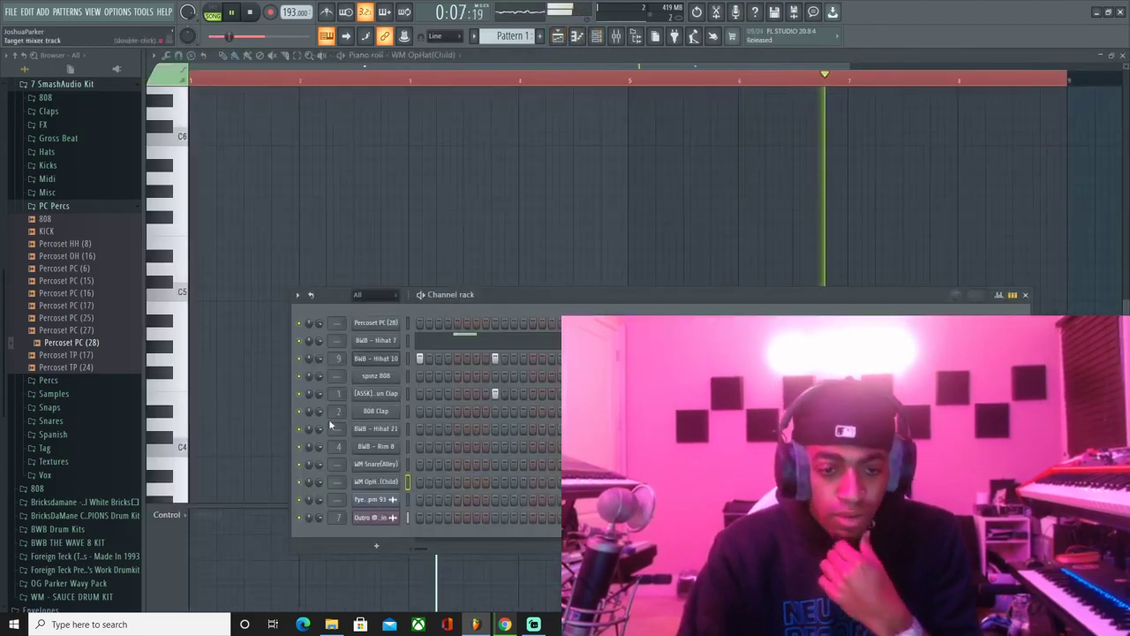
pyautogui.click(49, 207)
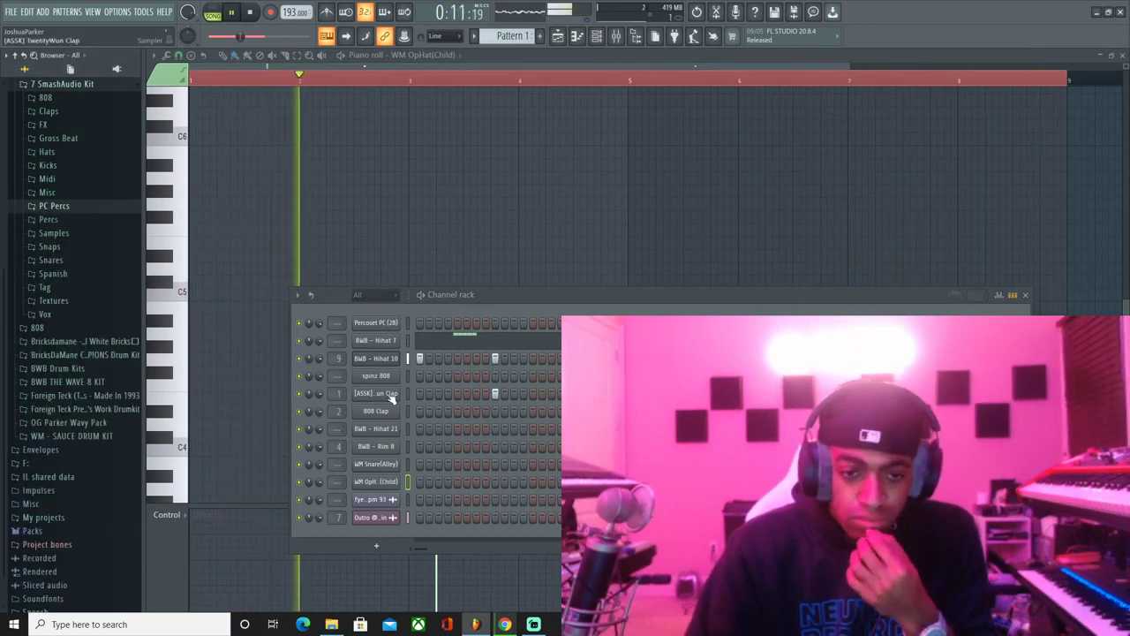
pyautogui.rightClick(388, 480)
pyautogui.click(444, 444)
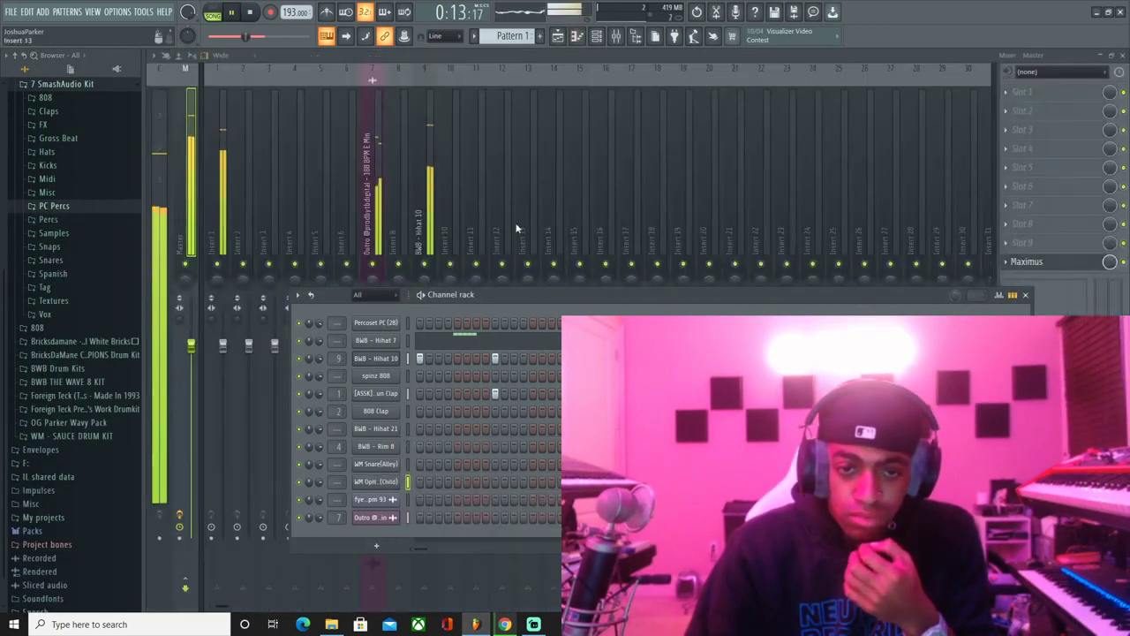
pyautogui.rightClick(385, 485)
pyautogui.click(444, 444)
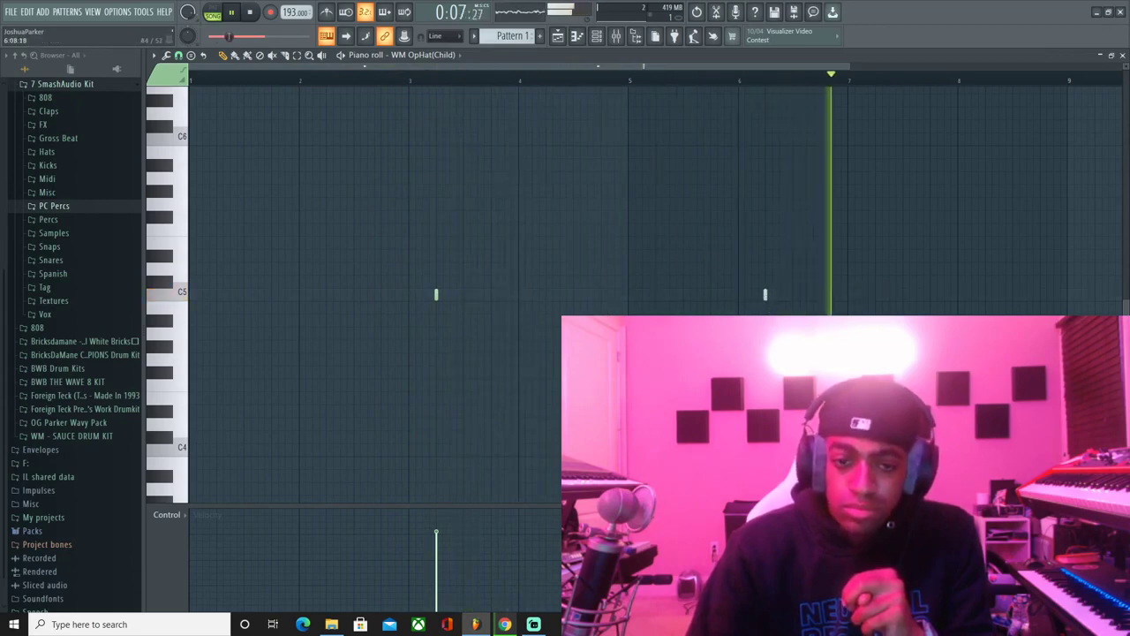
# - Open Percoset PC (28) in the piano roll and review its two C5 hits against the playing beat
pyautogui.click(557, 36)
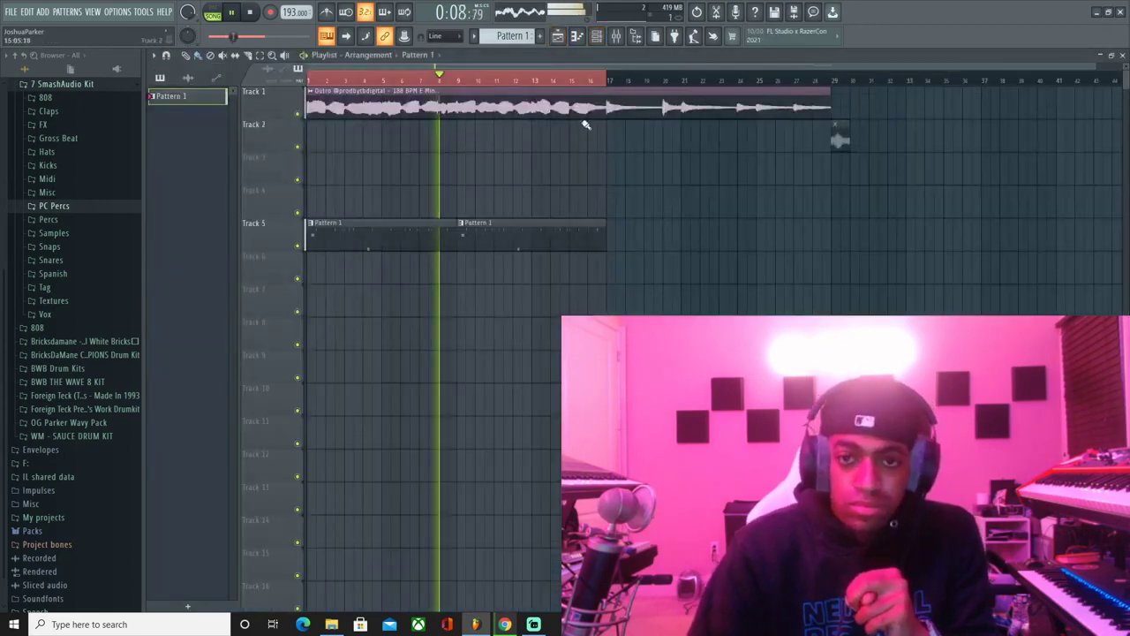
pyautogui.click(595, 36)
pyautogui.click(388, 324)
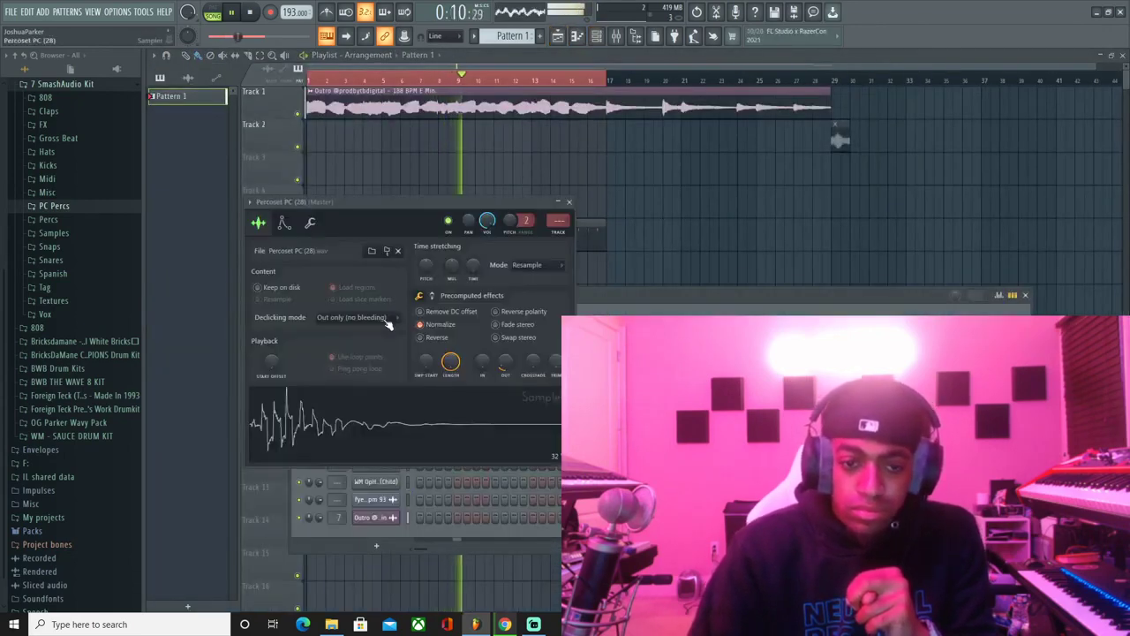
pyautogui.click(626, 310)
pyautogui.rightClick(400, 317)
pyautogui.click(435, 322)
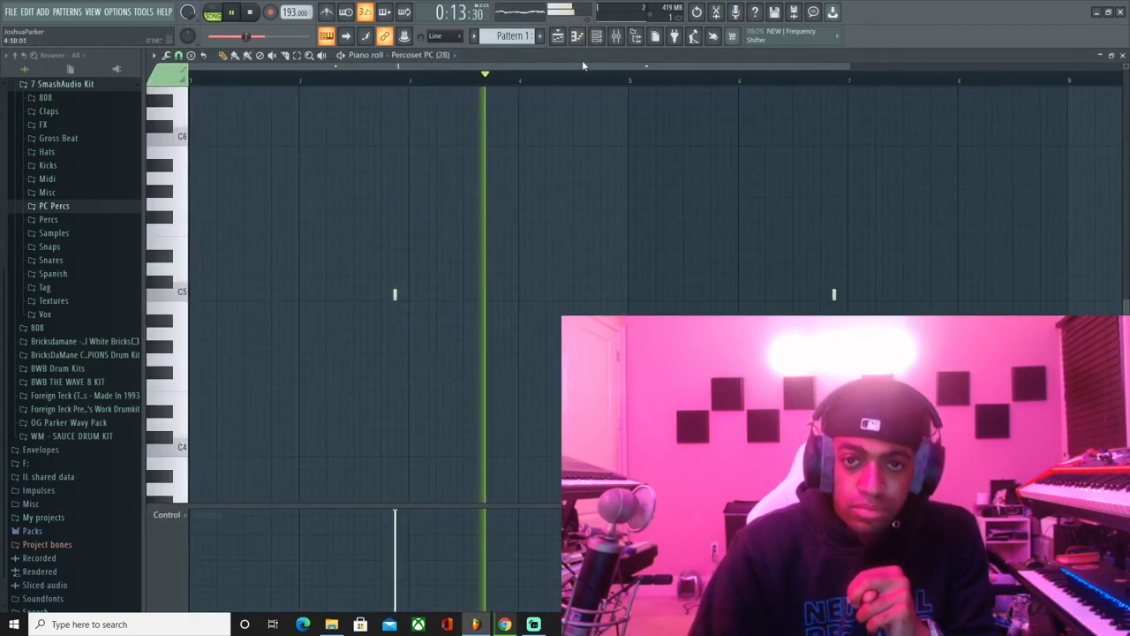
# - Load Wonder Kick from the 7 SmashAudio Kit's Trap kicks into the channel rack and open it in the piano roll
pyautogui.press('F6')
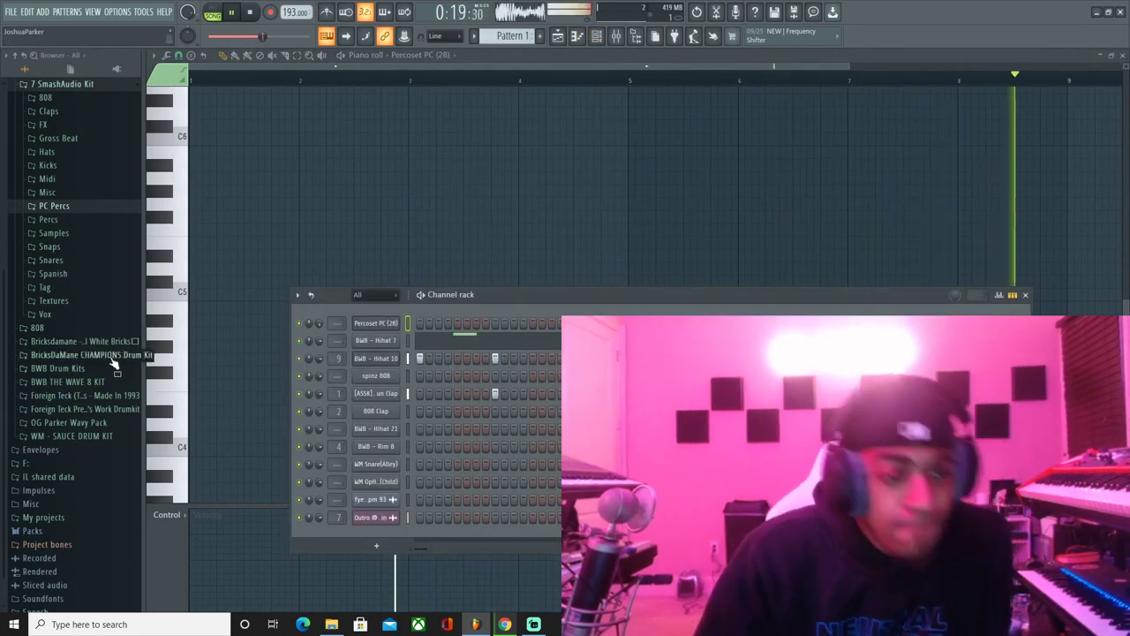
pyautogui.click(54, 167)
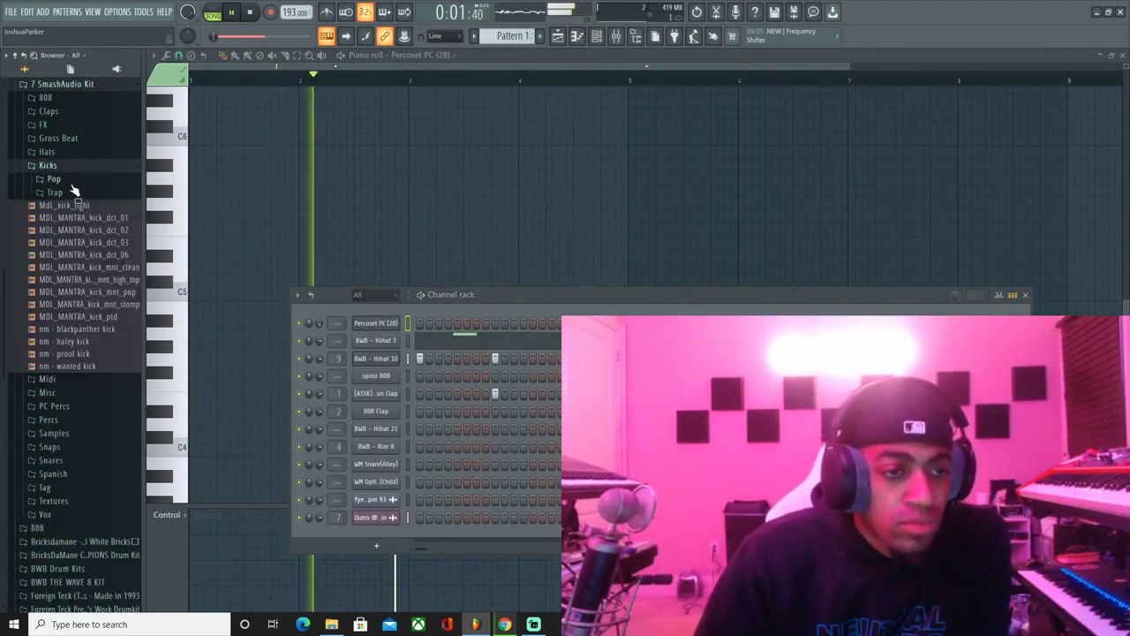
pyautogui.click(62, 192)
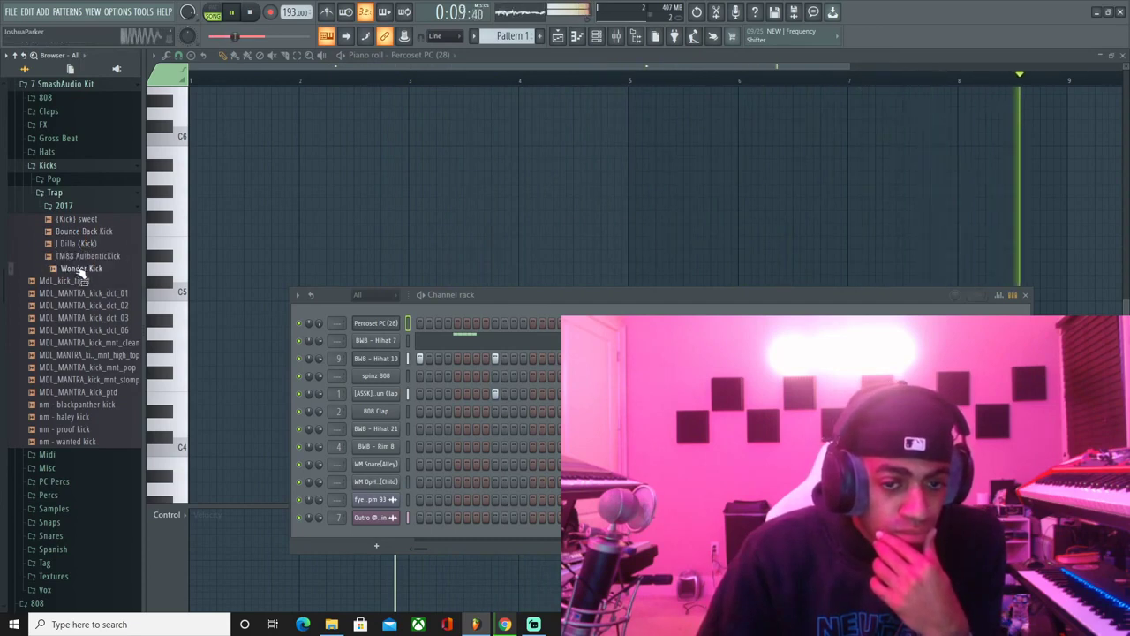
pyautogui.moveTo(78, 273); pyautogui.dragTo(379, 320)
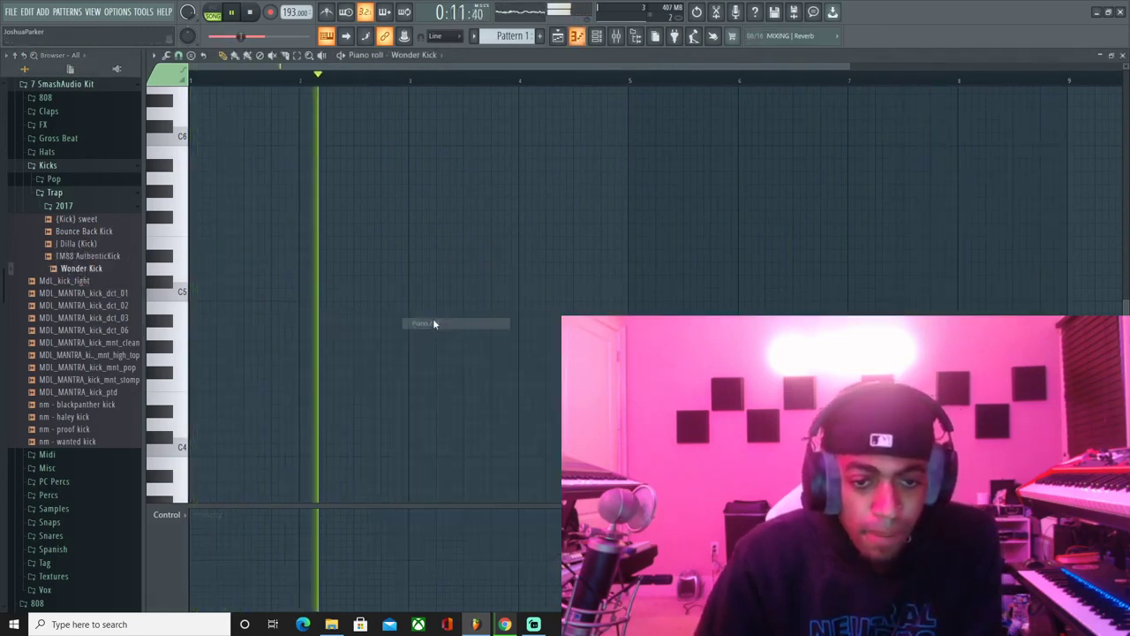
# - Place two short C5 kick hits in bar 1, on beat 1 and half a beat after it
pyautogui.click(198, 295)
pyautogui.moveTo(202, 296); pyautogui.dragTo(196, 307)
pyautogui.click(208, 306)
pyautogui.press('space')
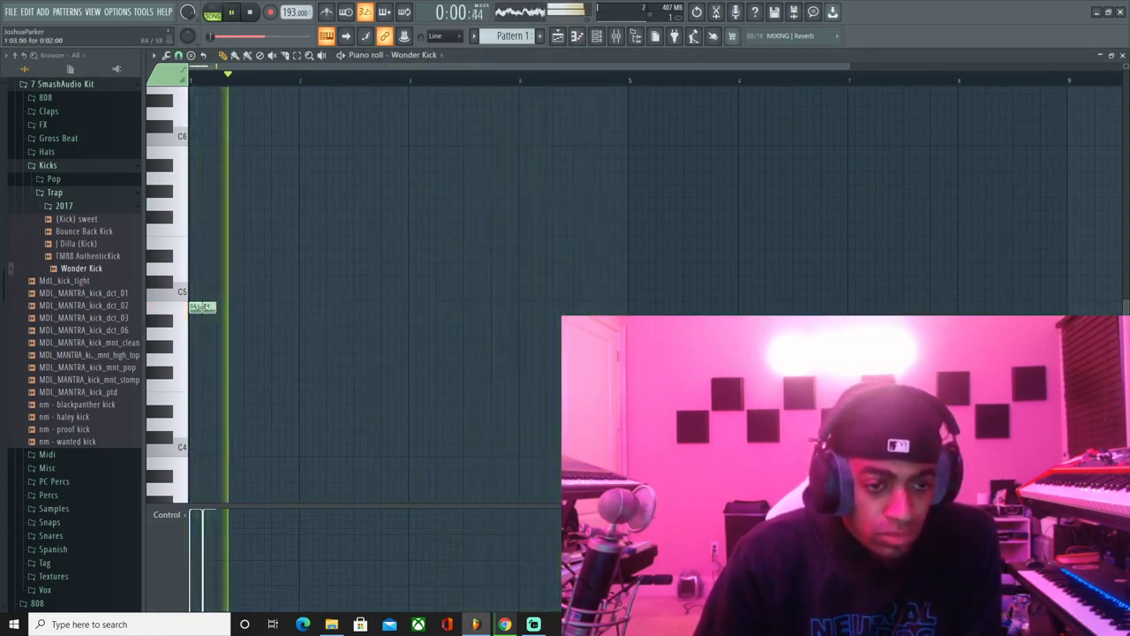
pyautogui.rightClick(208, 306)
pyautogui.press('space')
pyautogui.press('space')
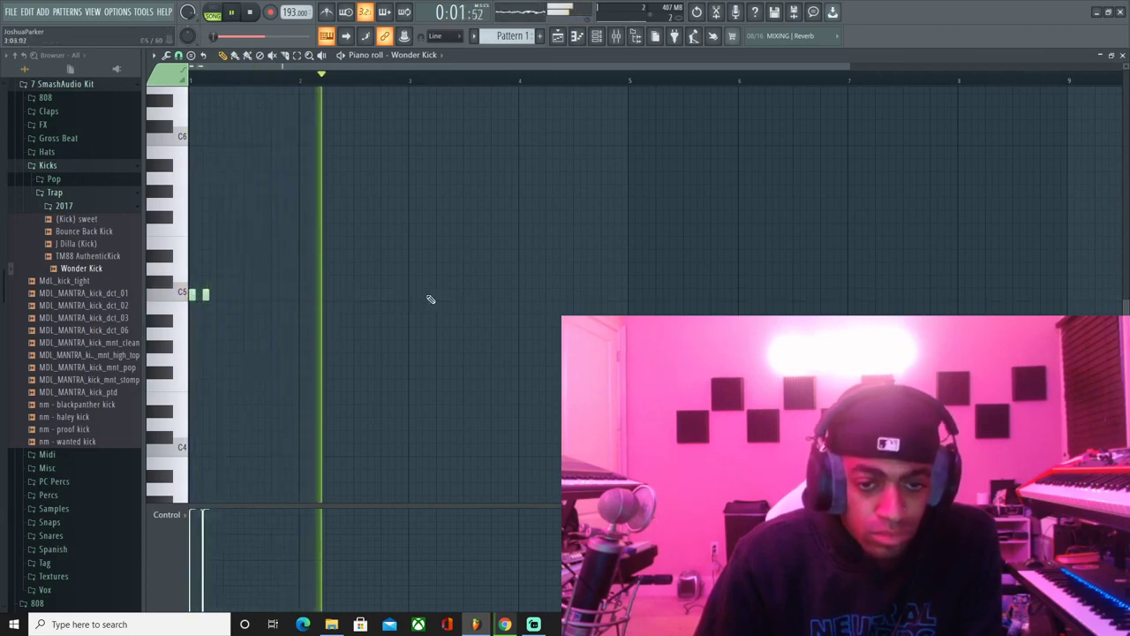
# - Add C5 kicks on beat 2 of bar 4, on beat 1 of bar 5 and half a beat after it, and on beat 2 of bar 6
pyautogui.click(548, 295)
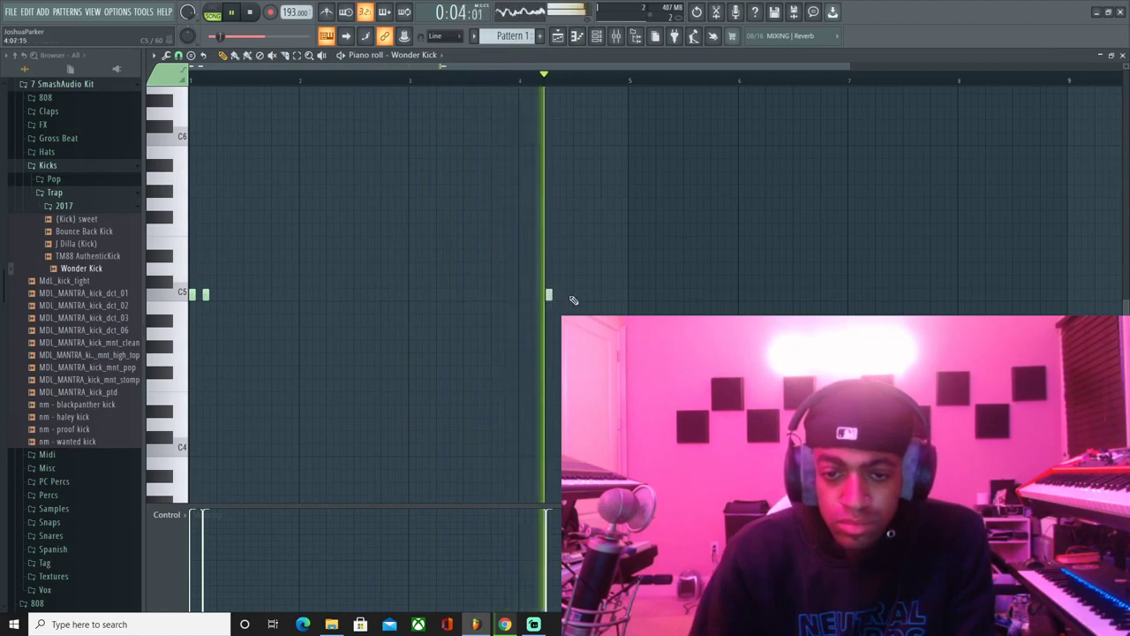
pyautogui.press('space')
pyautogui.click(631, 295)
pyautogui.click(658, 295)
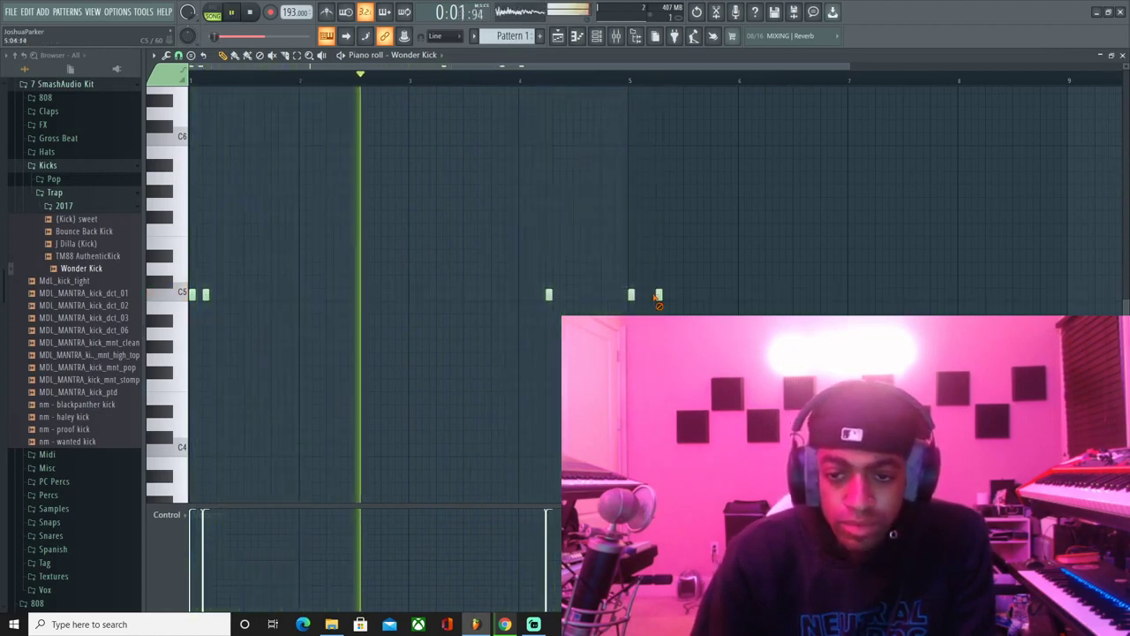
pyautogui.click(651, 295)
pyautogui.rightClick(659, 295)
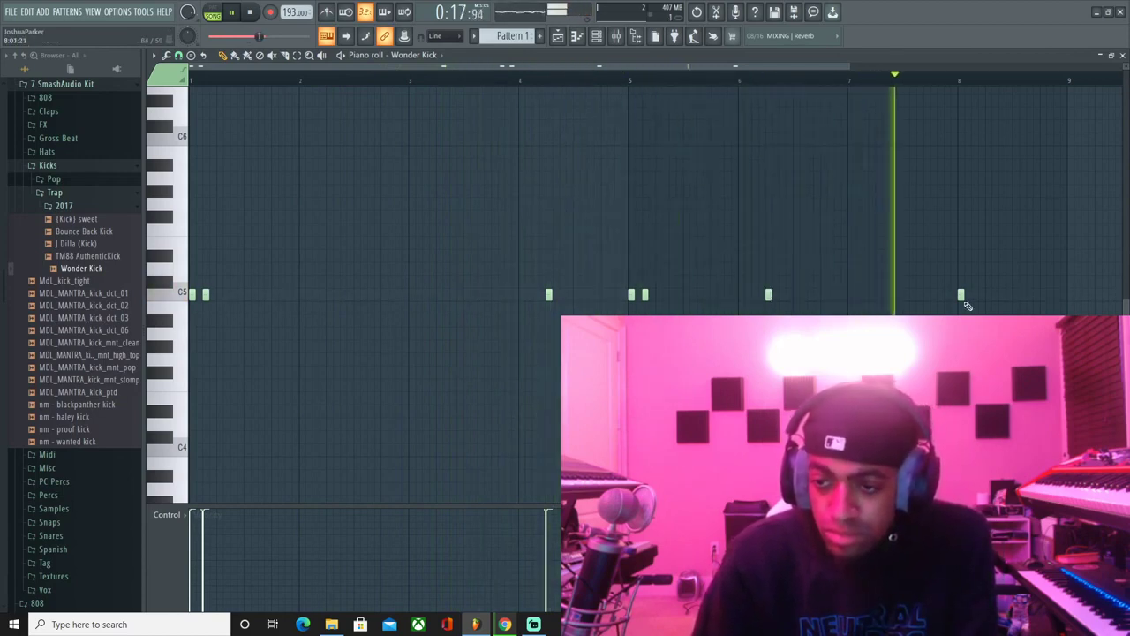
# - Add C5 kicks in bar 8 on beat 2 and halfway through beat 3
pyautogui.click(994, 295)
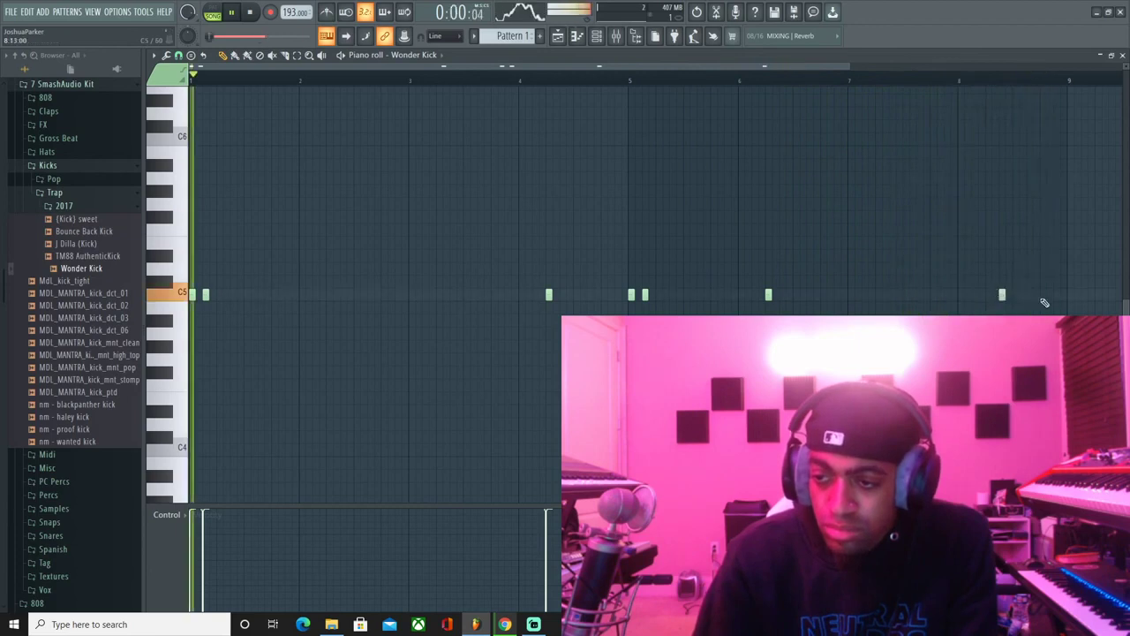
pyautogui.scroll(-2, 245, 71)
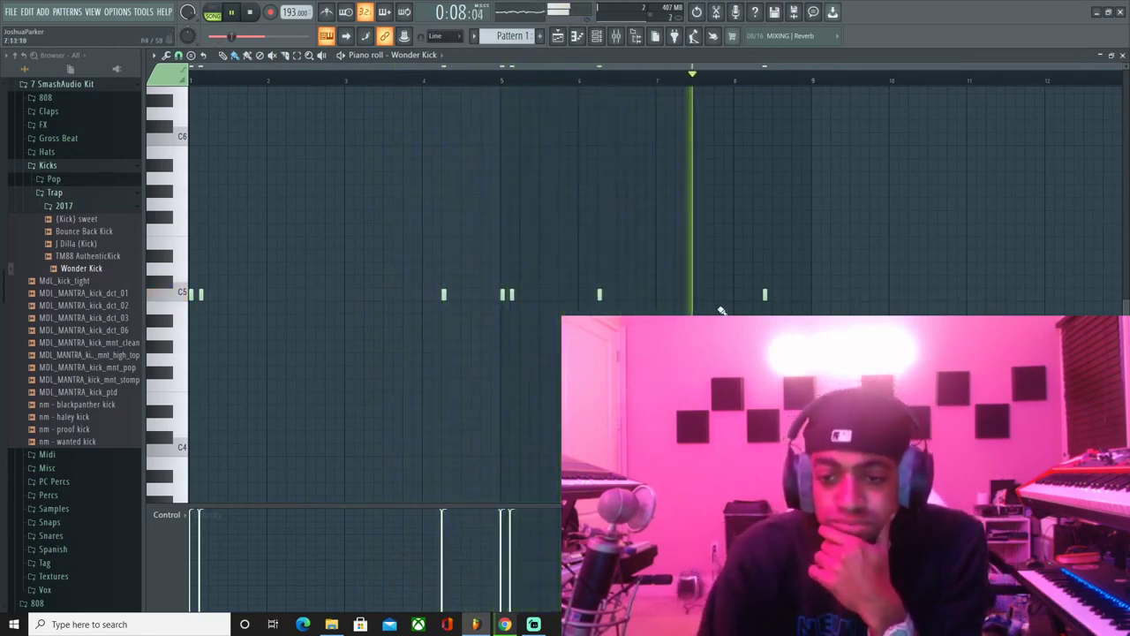
pyautogui.rightClick(765, 295)
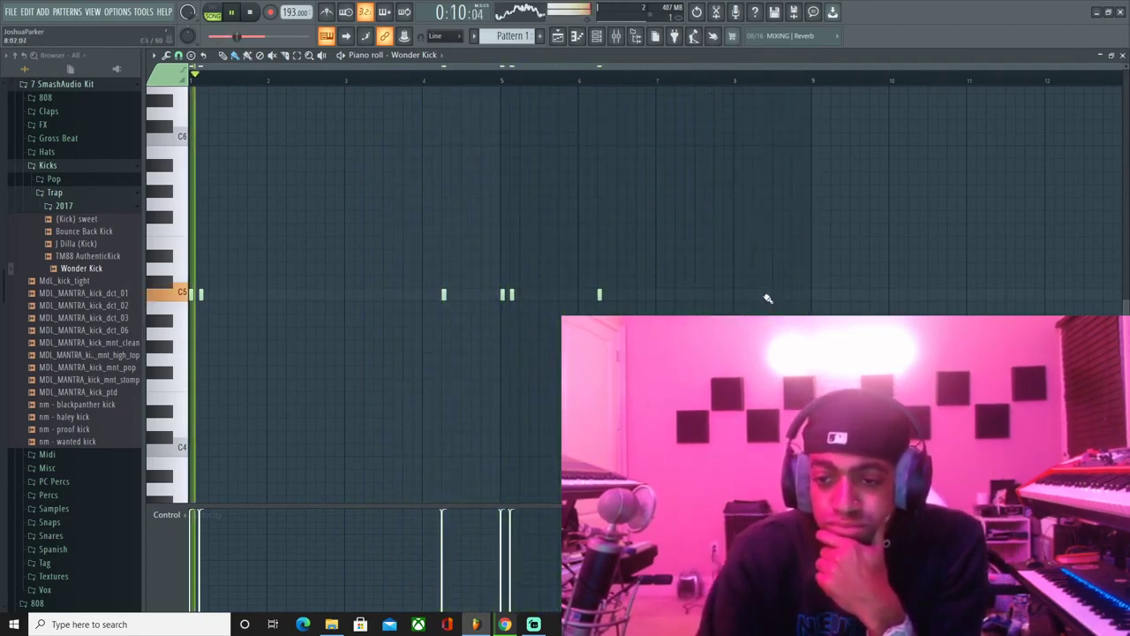
pyautogui.click(756, 295)
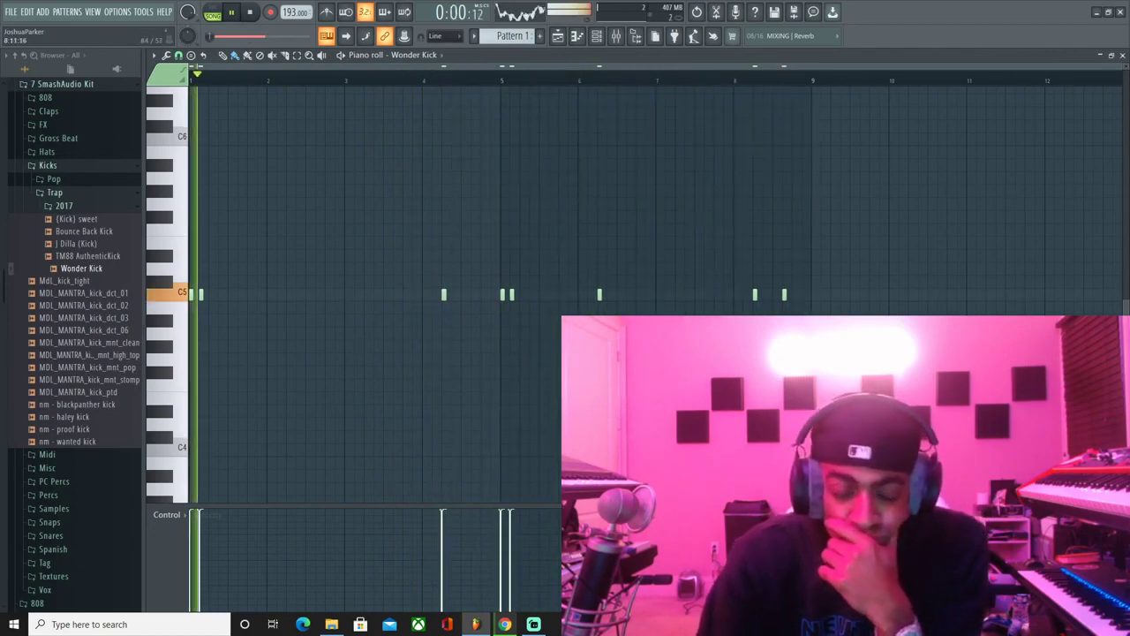
# - Add two more Pattern 1 clips on Track 5 of the playlist, starting at bars 17 and 25
pyautogui.click(558, 34)
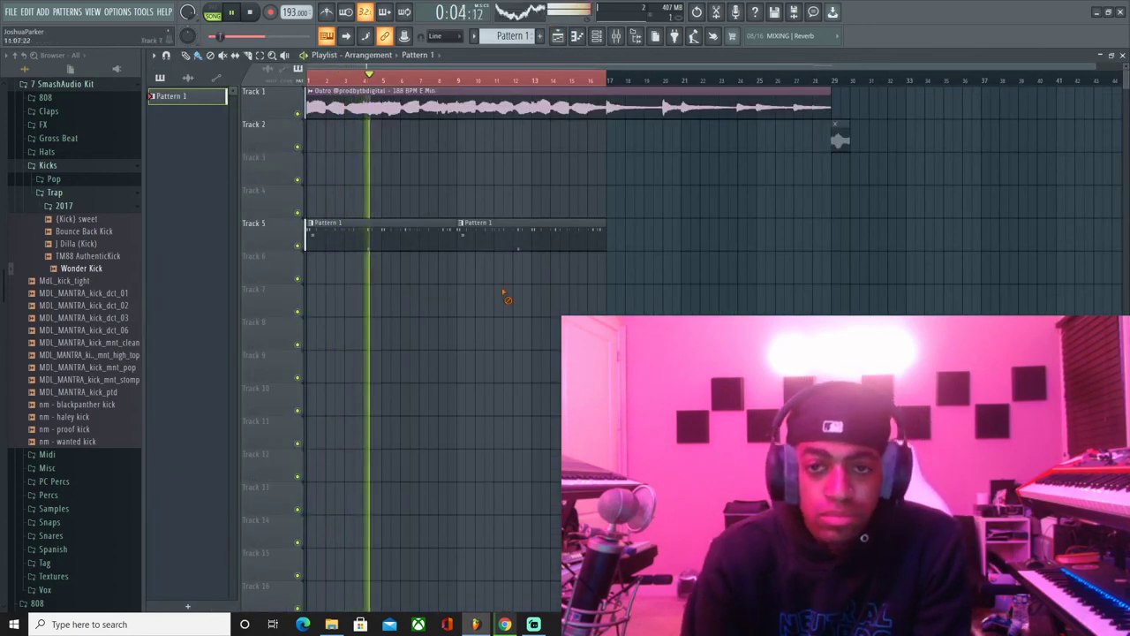
pyautogui.moveTo(618, 231); pyautogui.dragTo(666, 229)
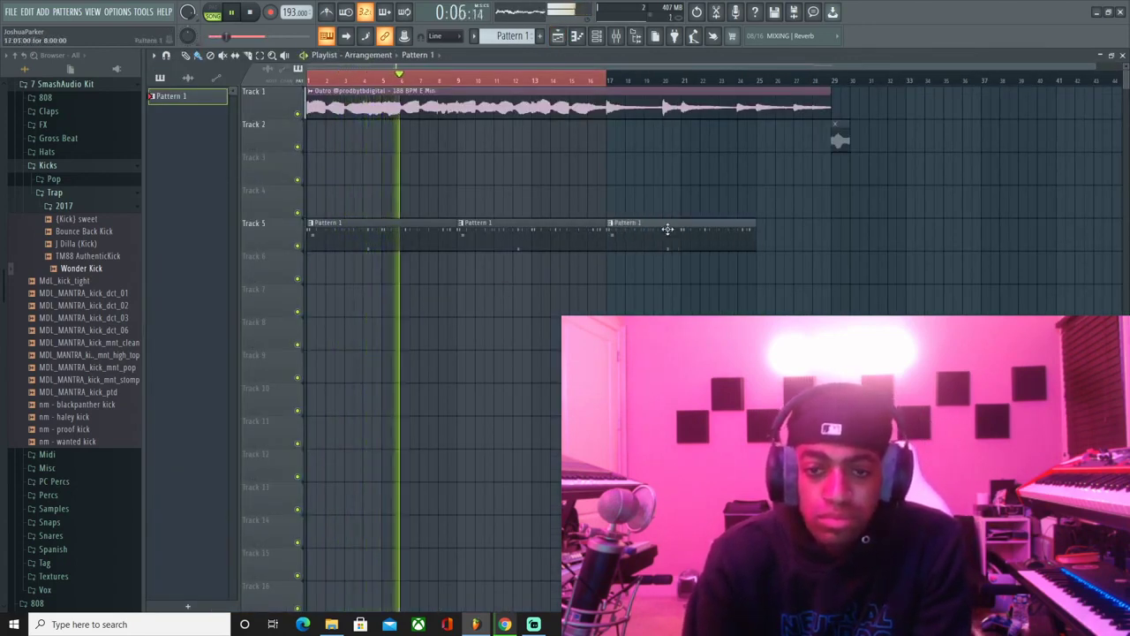
pyautogui.moveTo(761, 244); pyautogui.dragTo(798, 242)
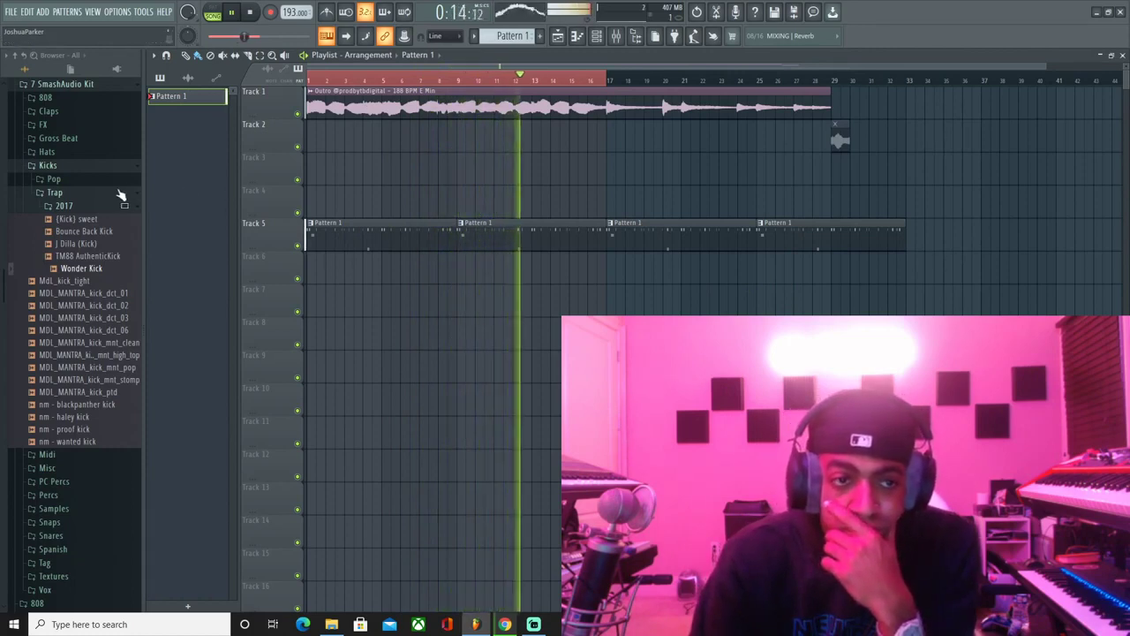
# - Create a new pattern named 808 and set the Outro loop's mixer track volume to 93%
pyautogui.press('F4')
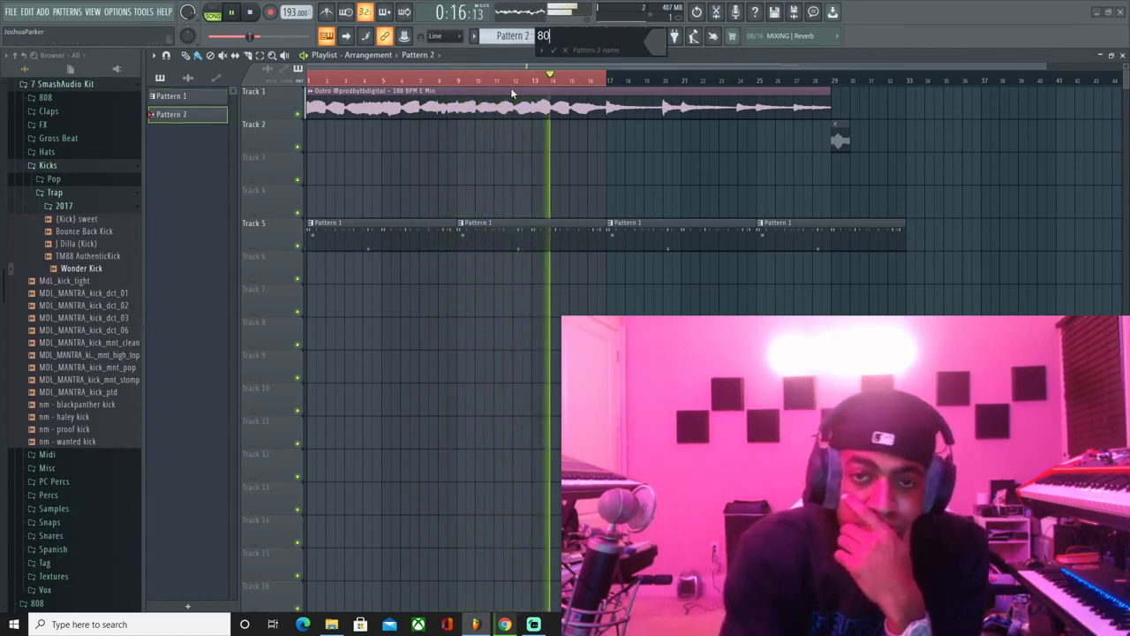
pyautogui.doubleClick(576, 109)
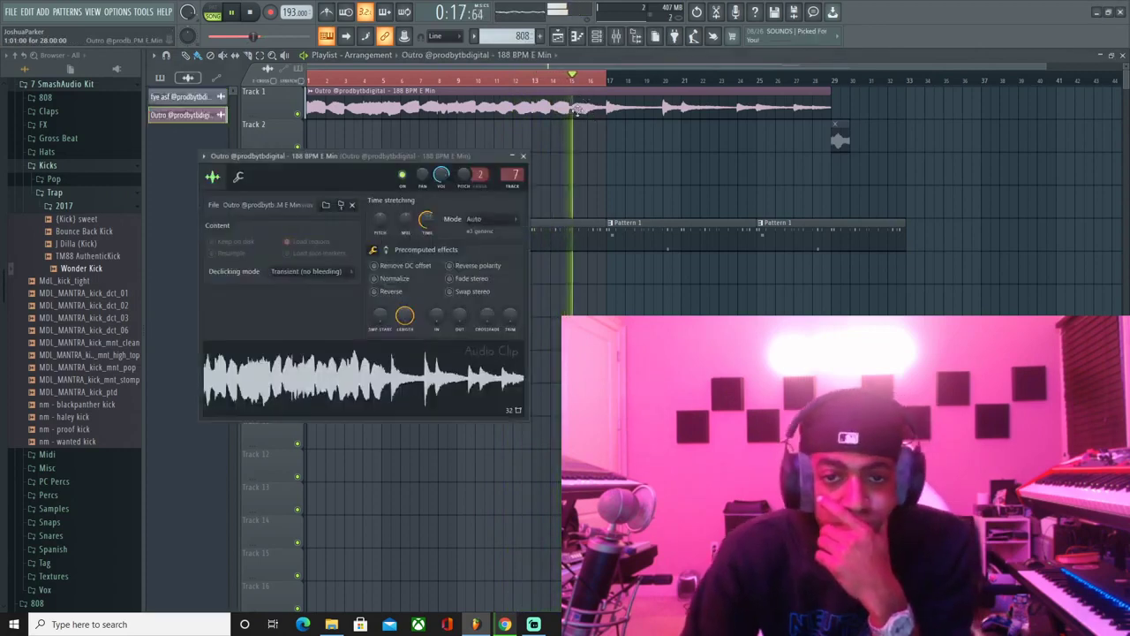
pyautogui.click(616, 36)
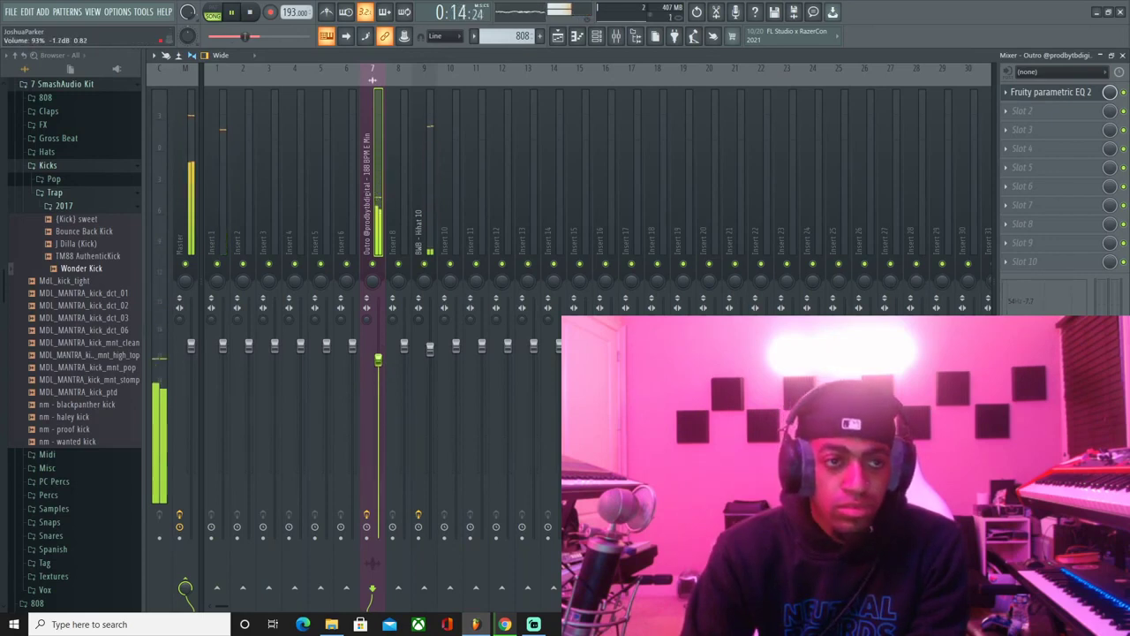
# - Select the 808 pattern for the playlist and place its clip on Track 8 across bars 1 to 8
pyautogui.click(557, 37)
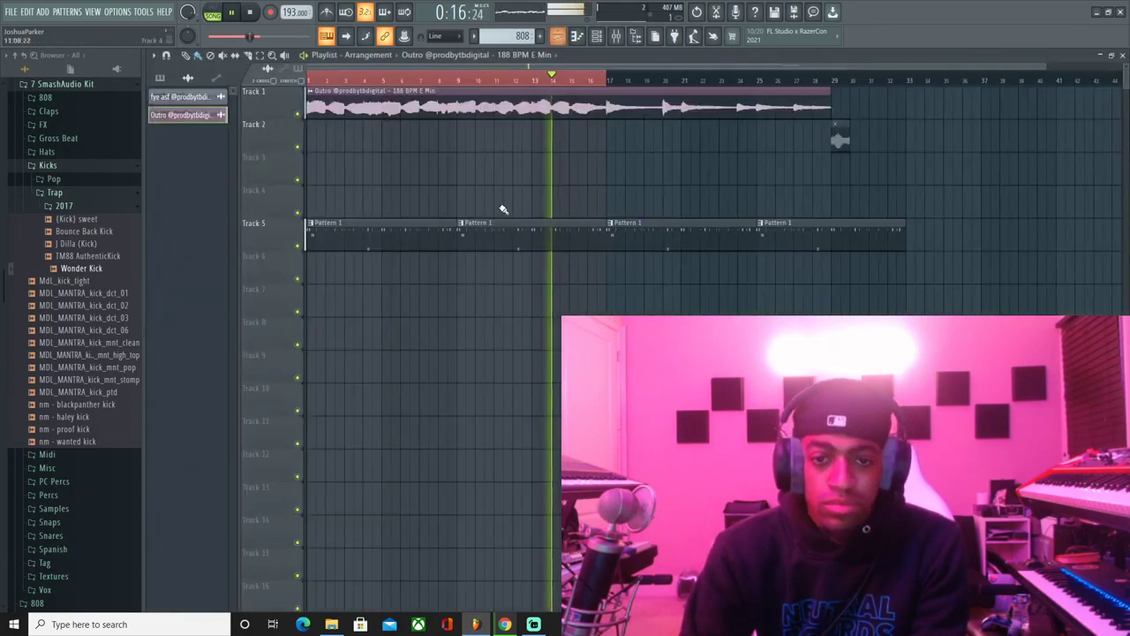
pyautogui.click(468, 55)
pyautogui.click(464, 118)
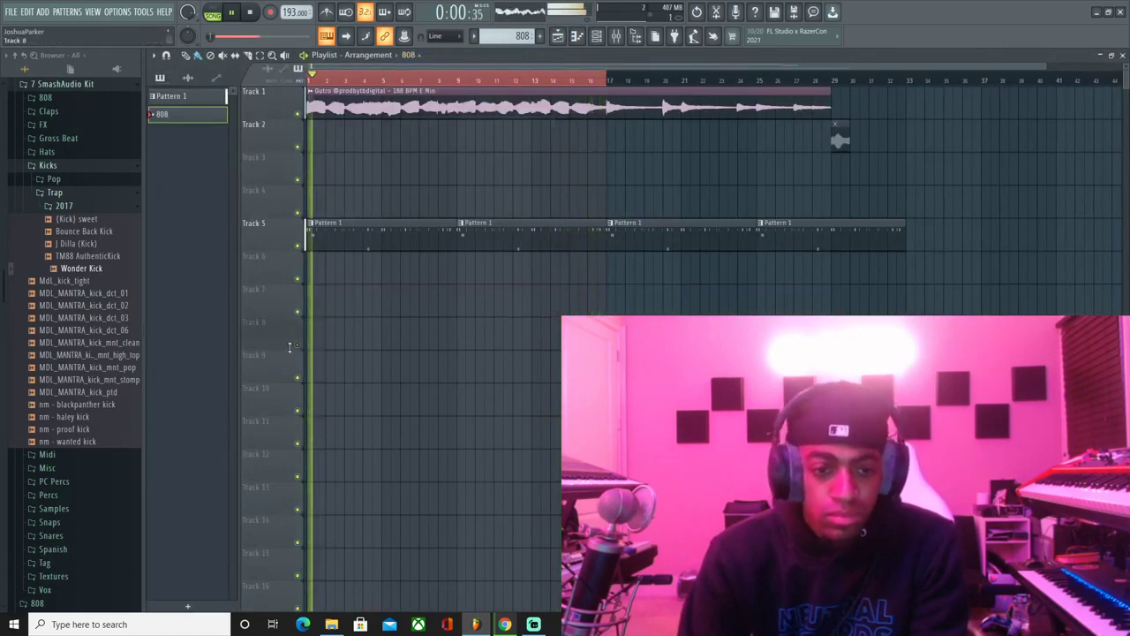
pyautogui.moveTo(324, 337); pyautogui.dragTo(455, 334)
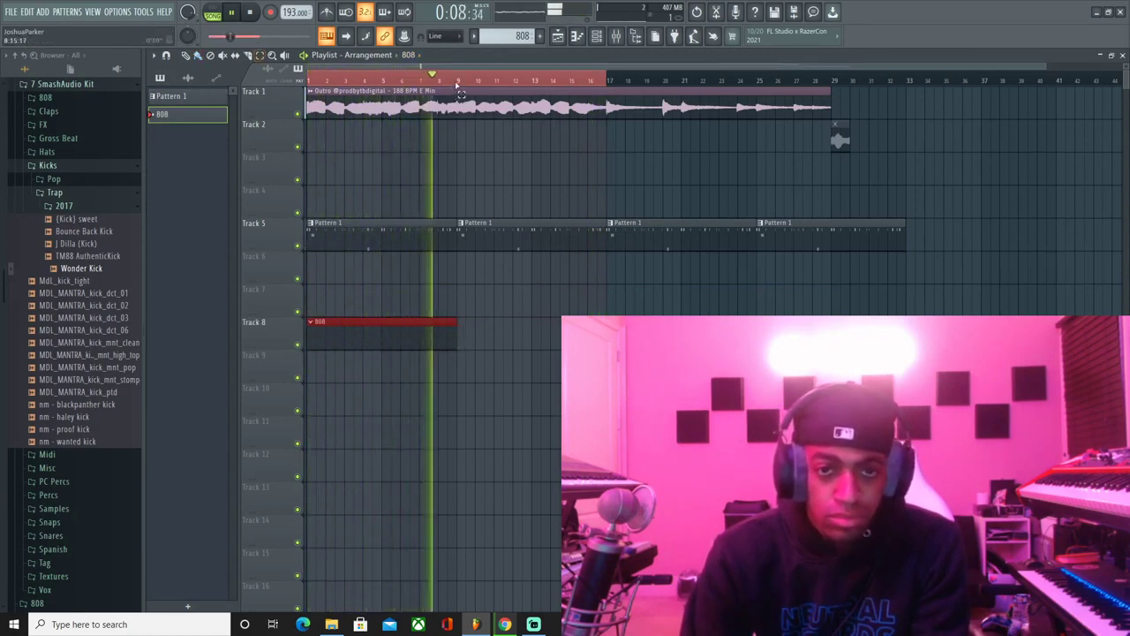
# - Set the playback loop region to bars 1 to 8 and place a second 808 clip on Track 8 at bar 9
pyautogui.moveTo(457, 81); pyautogui.dragTo(307, 82)
pyautogui.click(200, 55)
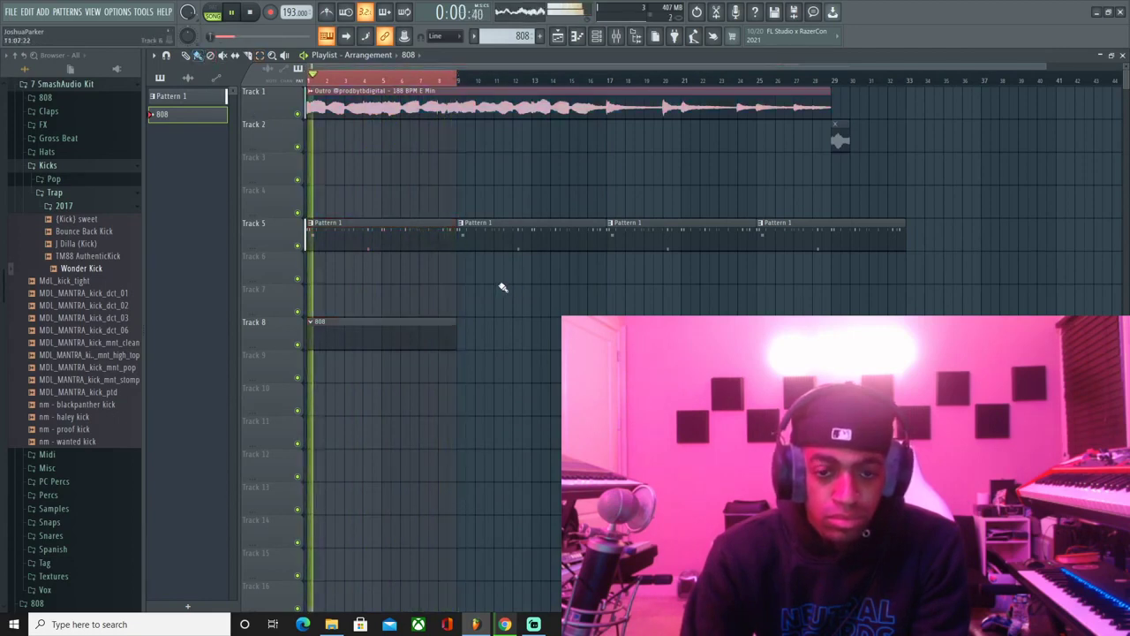
pyautogui.moveTo(371, 326); pyautogui.dragTo(499, 335)
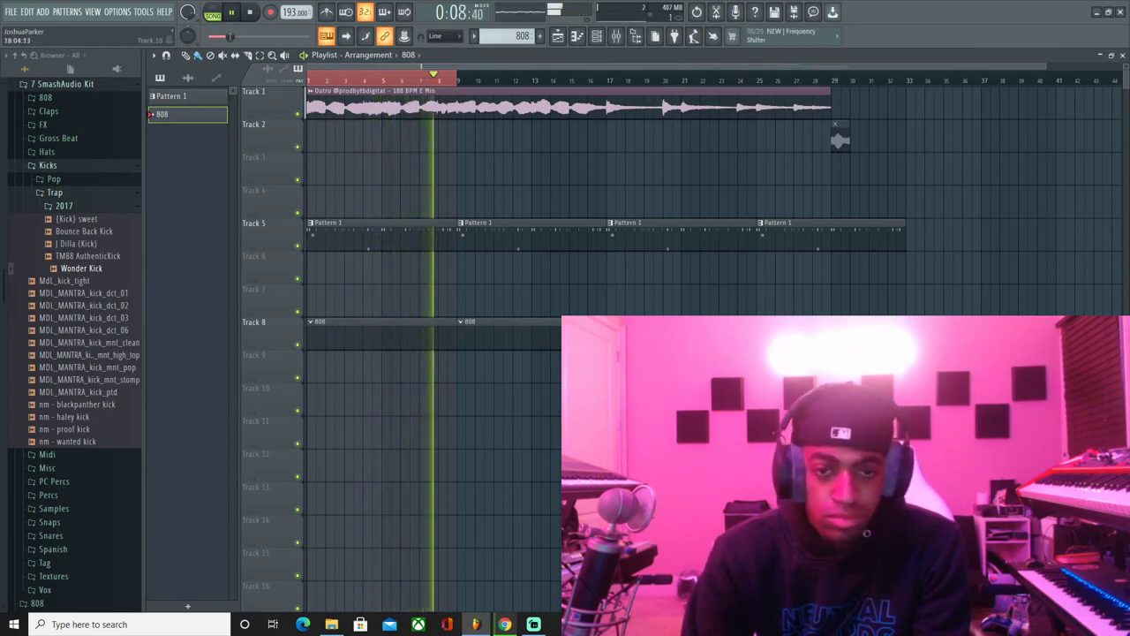
# - Save the project as a zipped song file named OG Digital Outro in the OG Parker Beat Files 2022 folder
pyautogui.click(11, 11)
pyautogui.click(34, 67)
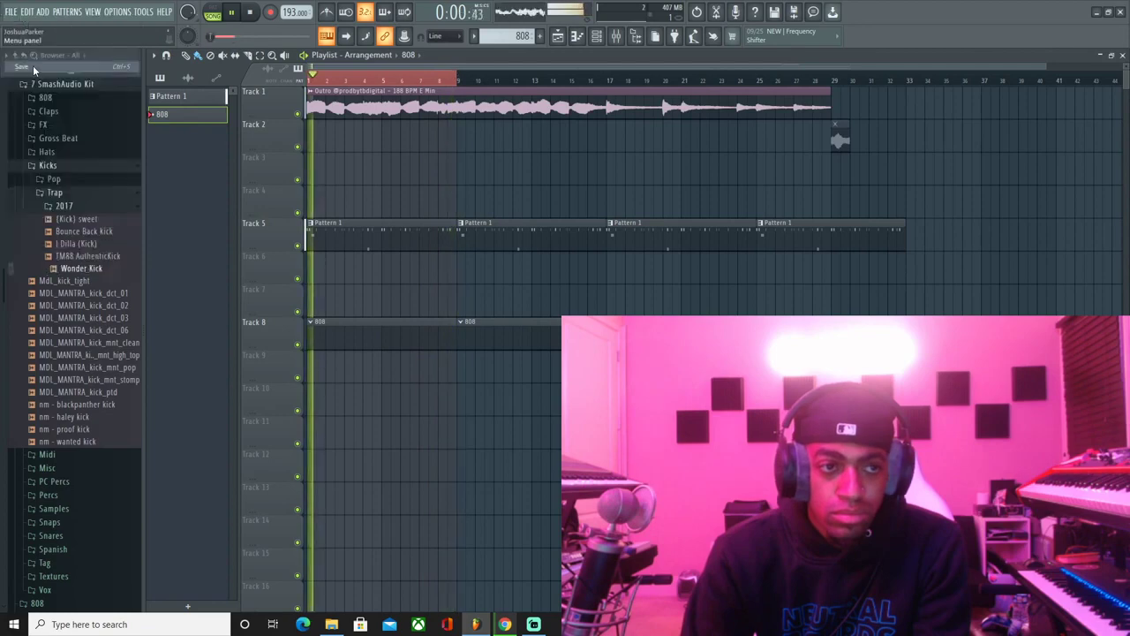
pyautogui.click(534, 457)
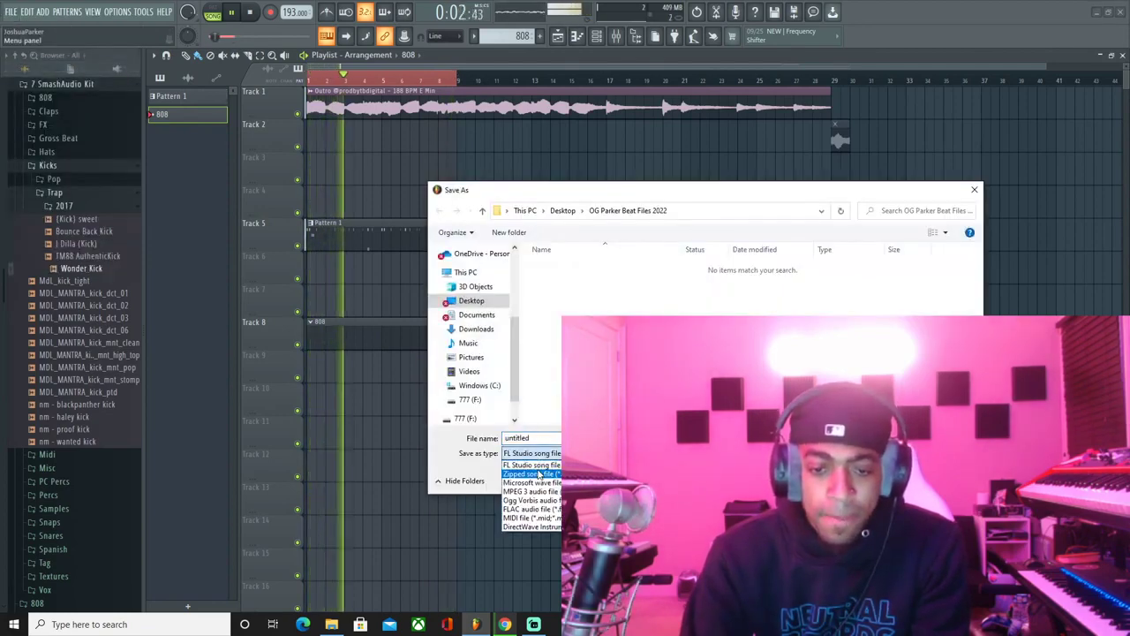
pyautogui.click(533, 478)
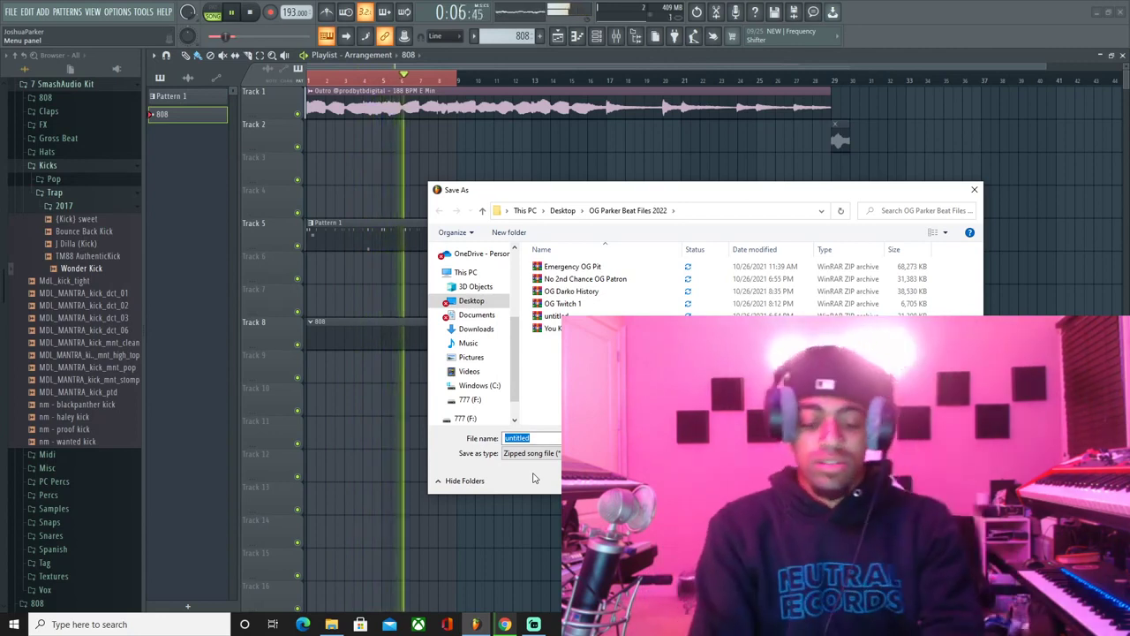
pyautogui.press('o')
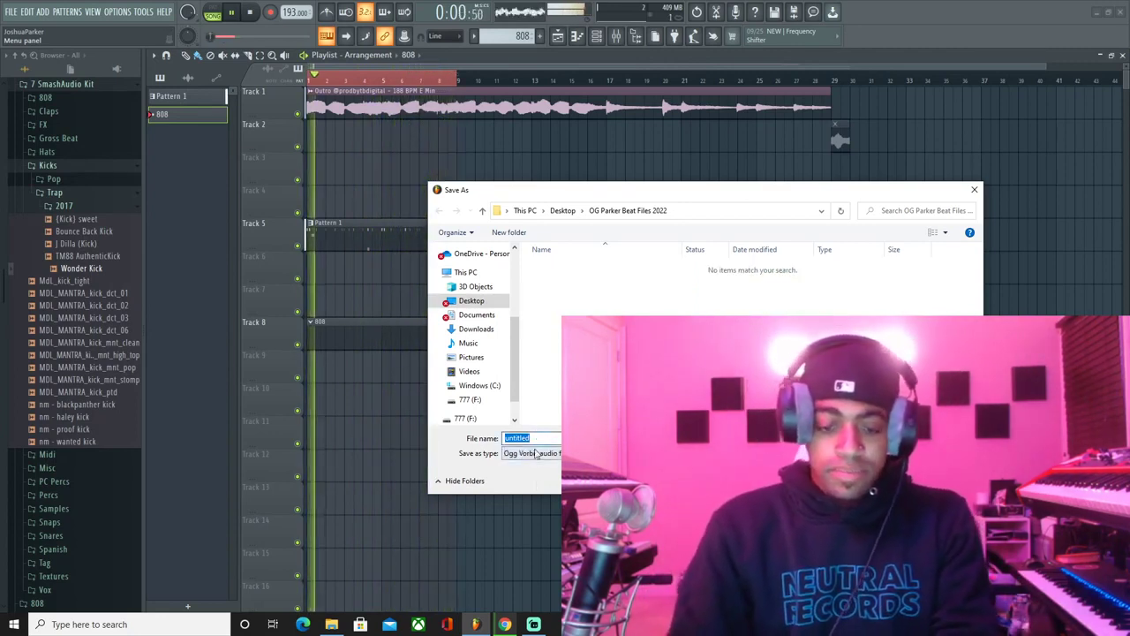
pyautogui.write('OG')
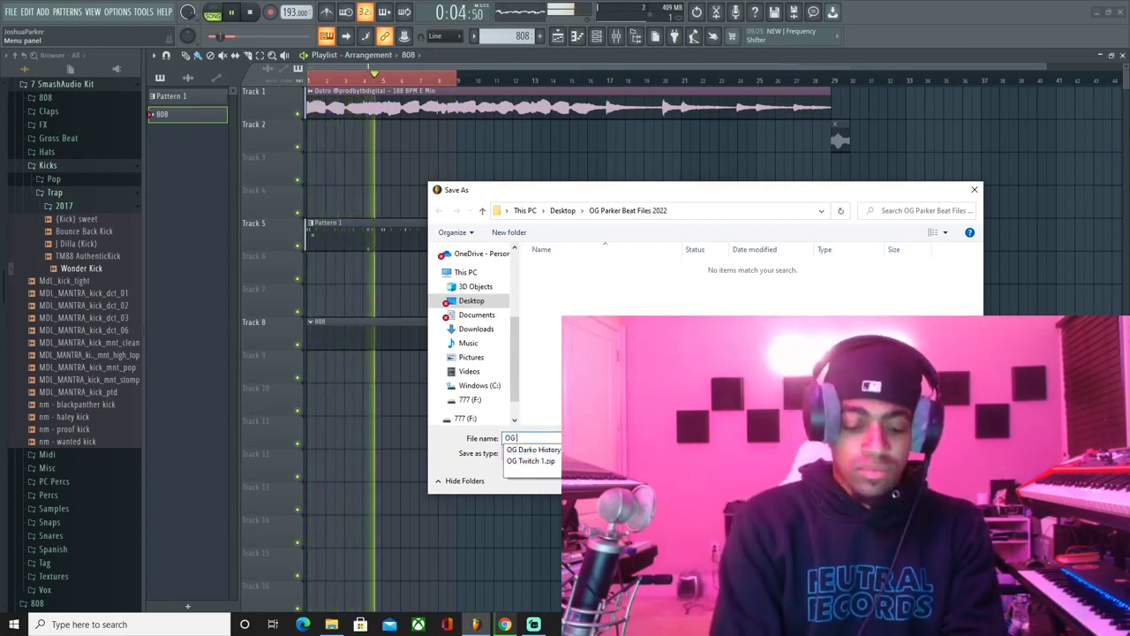
pyautogui.write(' Digital Outro')
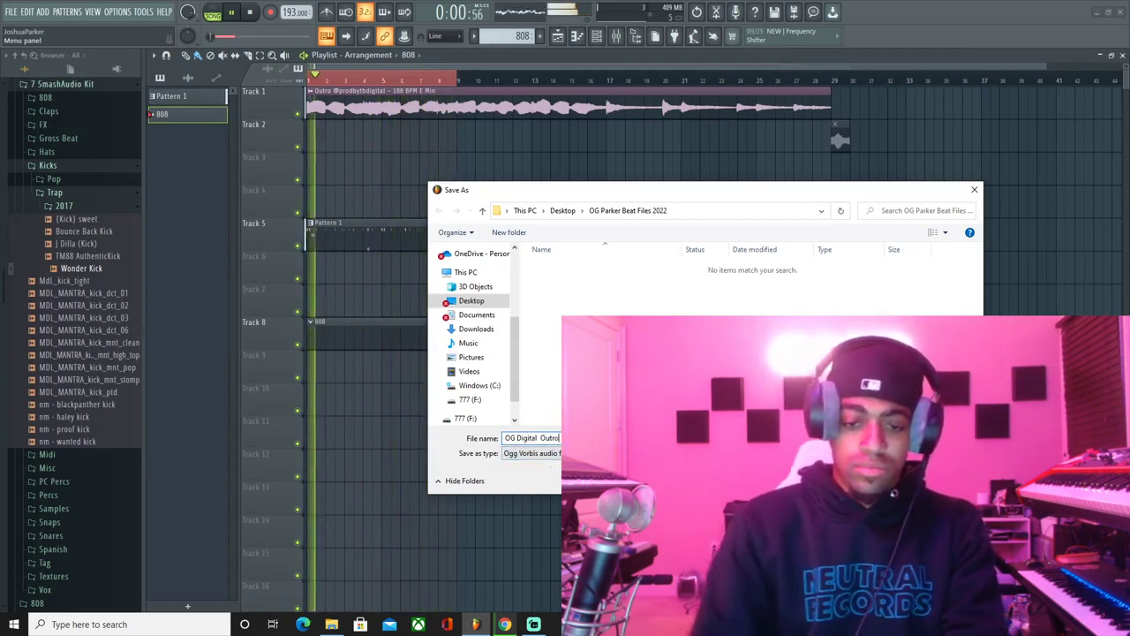
pyautogui.click(530, 452)
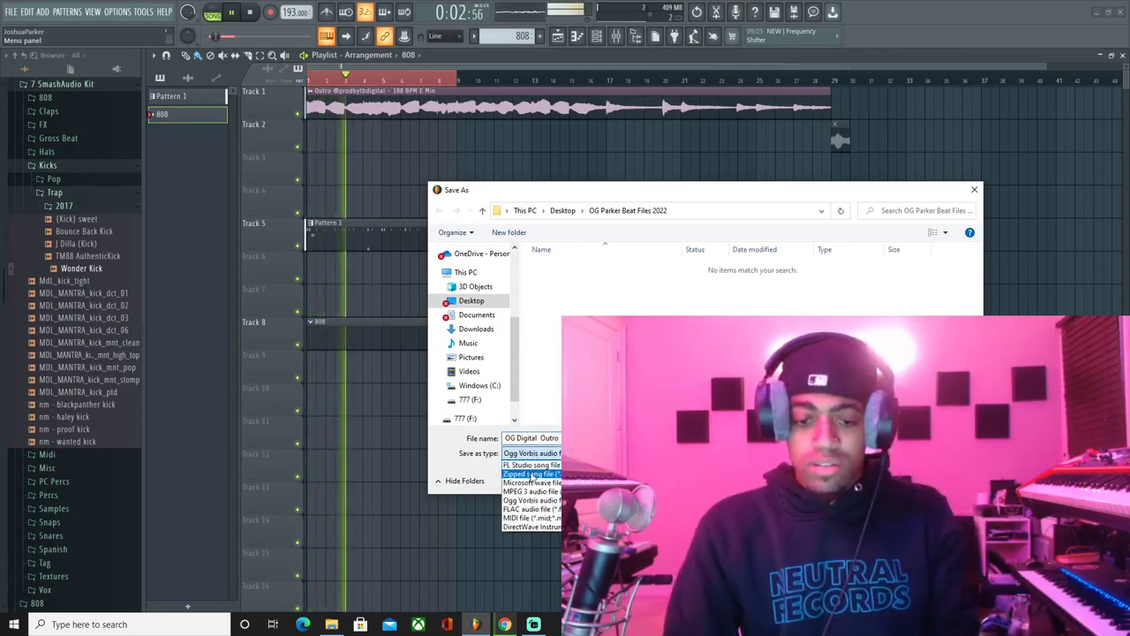
pyautogui.click(531, 474)
pyautogui.press('Return')
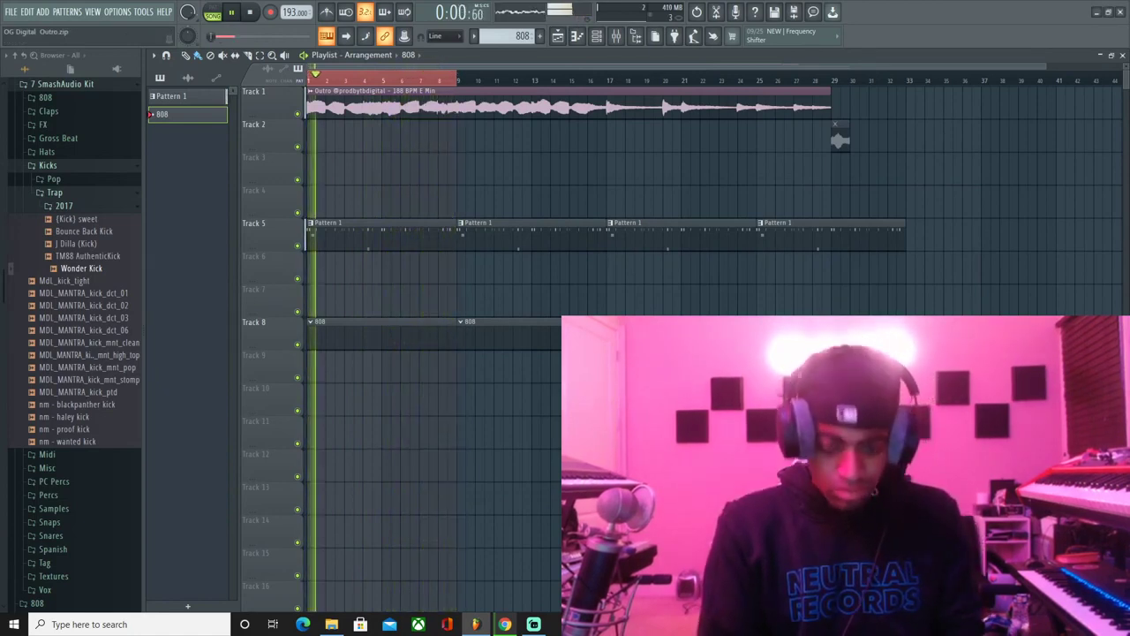
# - Start a new project from the OG Parker Template, saving the current song over the existing OG Digital Outro zip
pyautogui.click(11, 13)
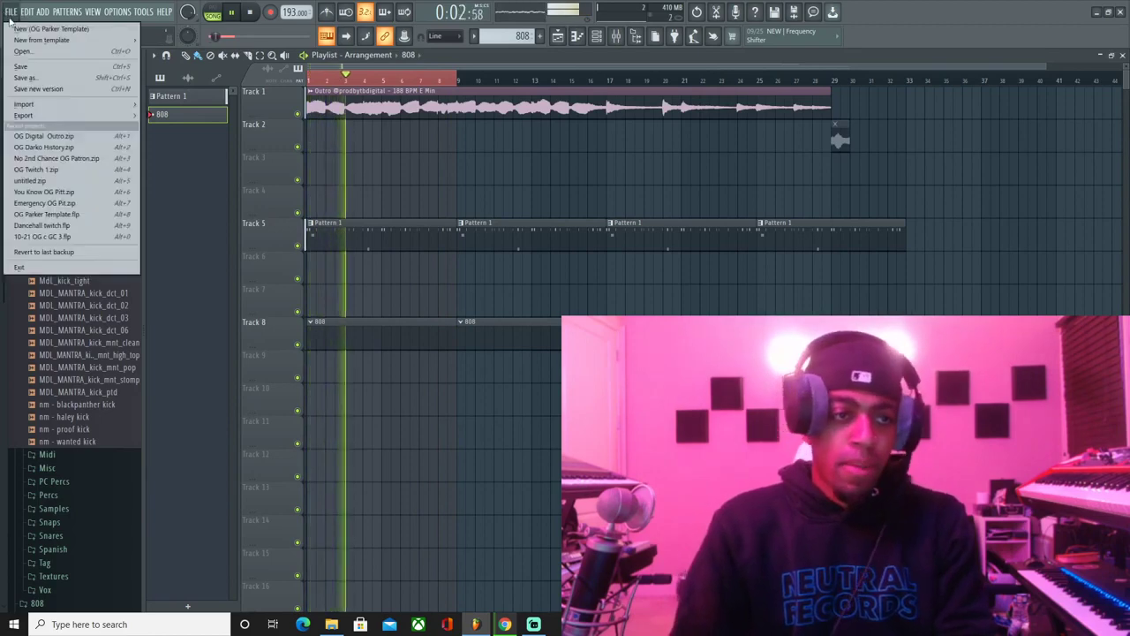
pyautogui.click(36, 30)
pyautogui.click(557, 342)
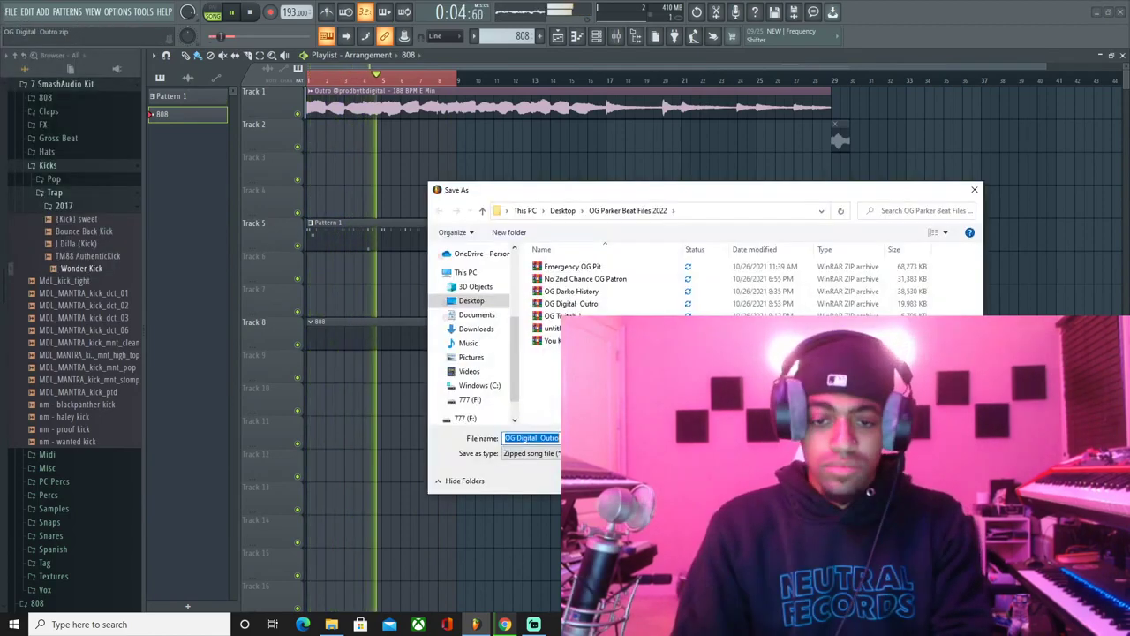
pyautogui.press('Return')
pyautogui.press('Return')
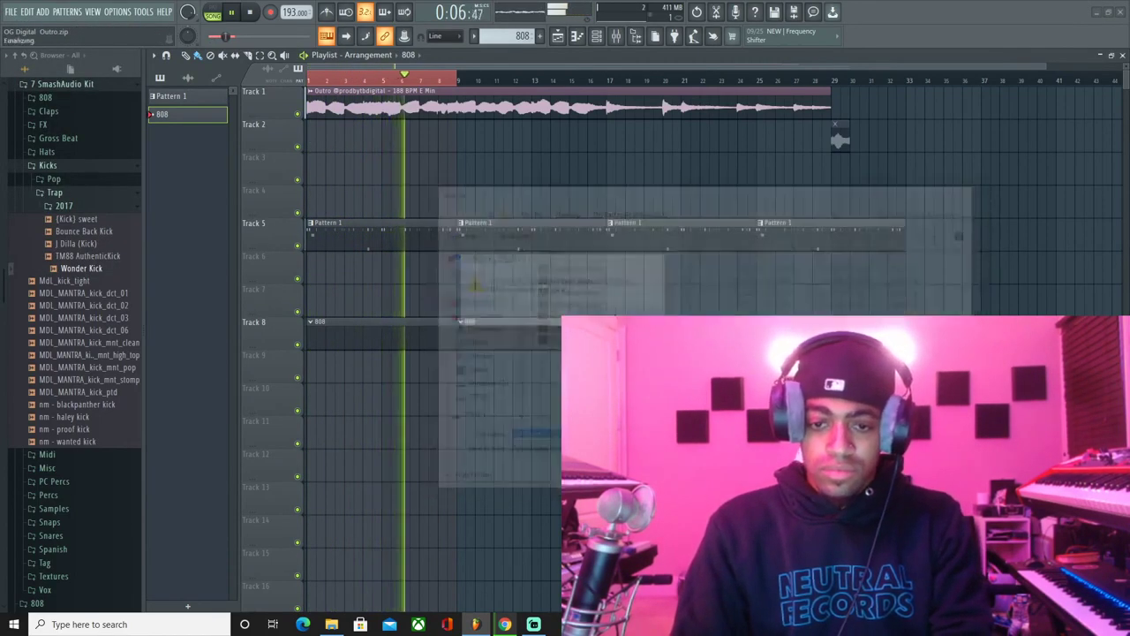
pyautogui.hotkey('ctrl', 'n')
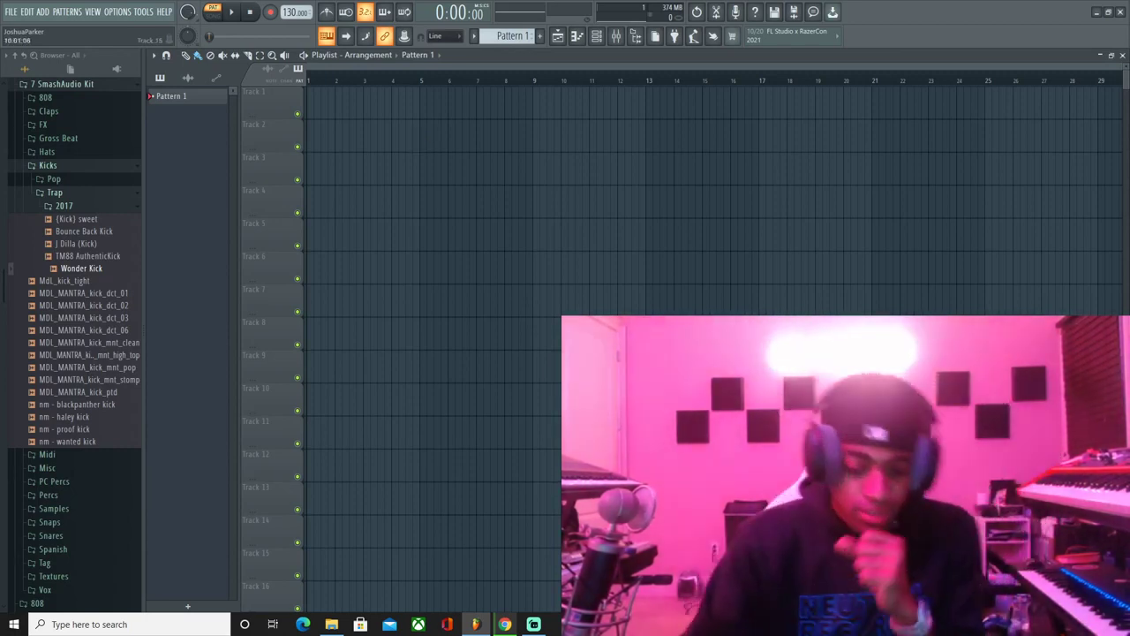
# - Switch to Gmail in Chrome, refresh the inbox and open the LOOPS email containing stings.wav, 12bell.wav and lead.wav
pyautogui.click(501, 624)
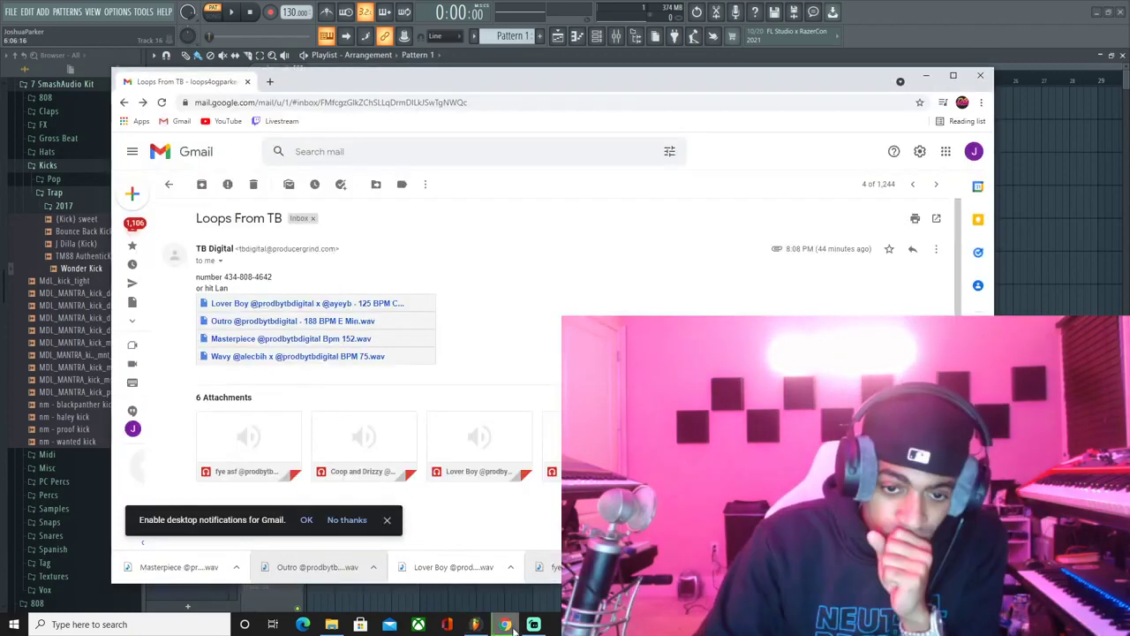
pyautogui.click(125, 103)
pyautogui.scroll(1, 565, 327)
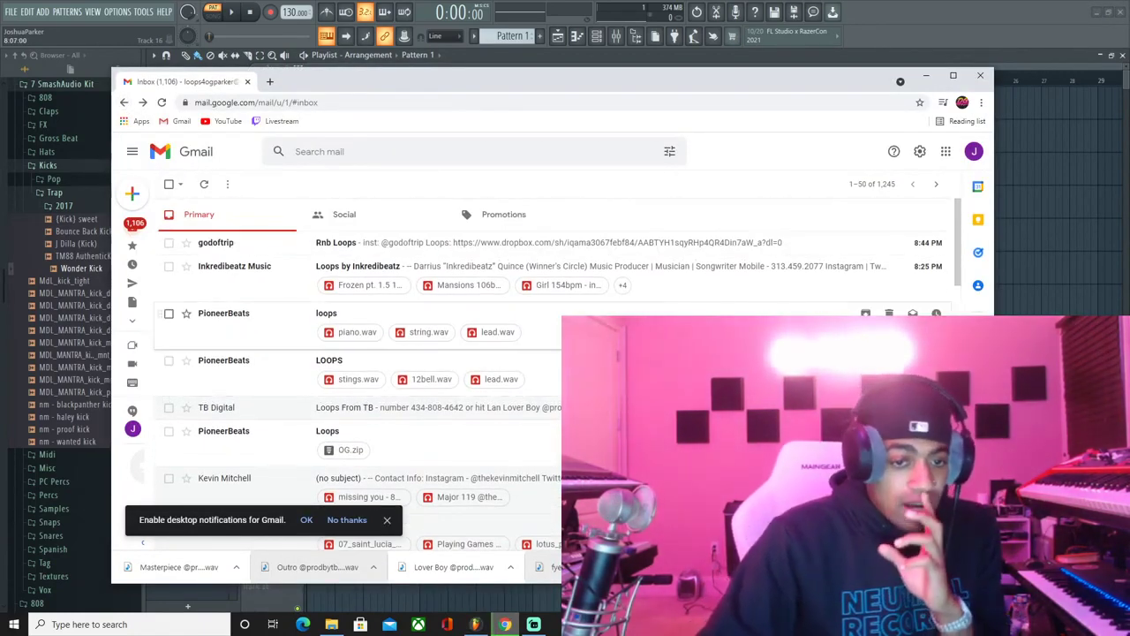
pyautogui.click(162, 102)
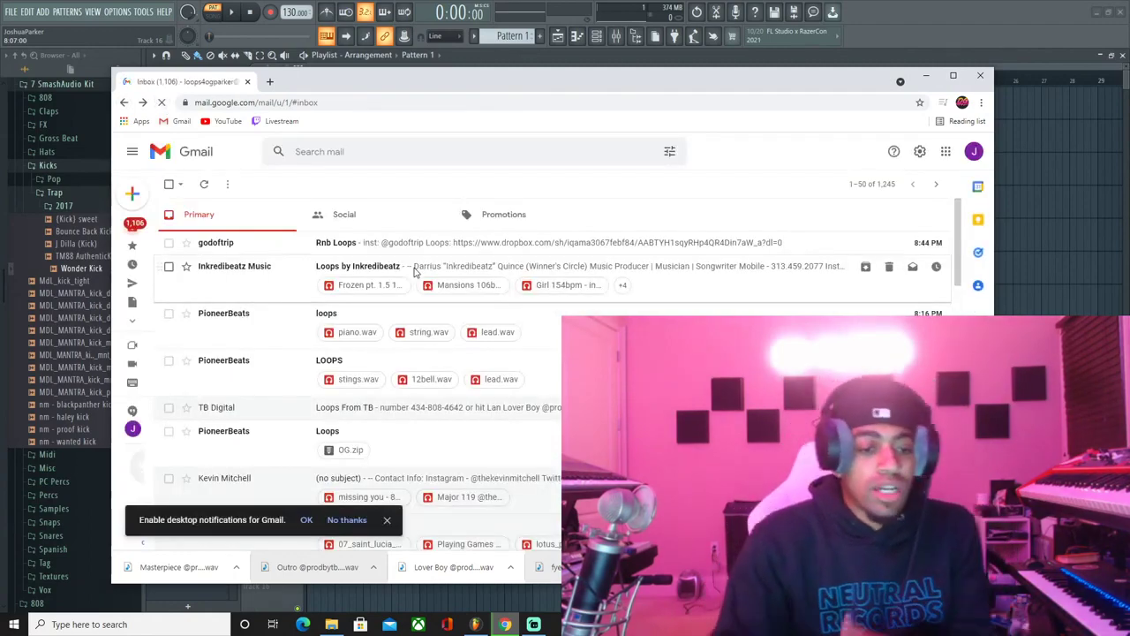
pyautogui.scroll(-2, 291, 384)
pyautogui.scroll(2, 362, 389)
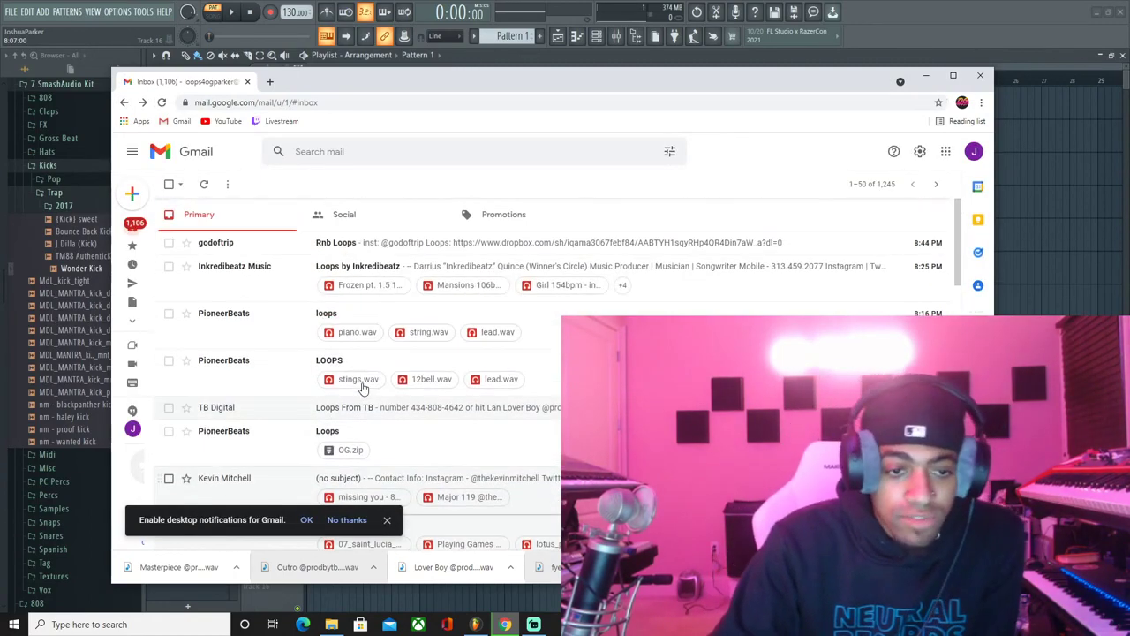
pyautogui.click(303, 380)
pyautogui.moveTo(300, 390)
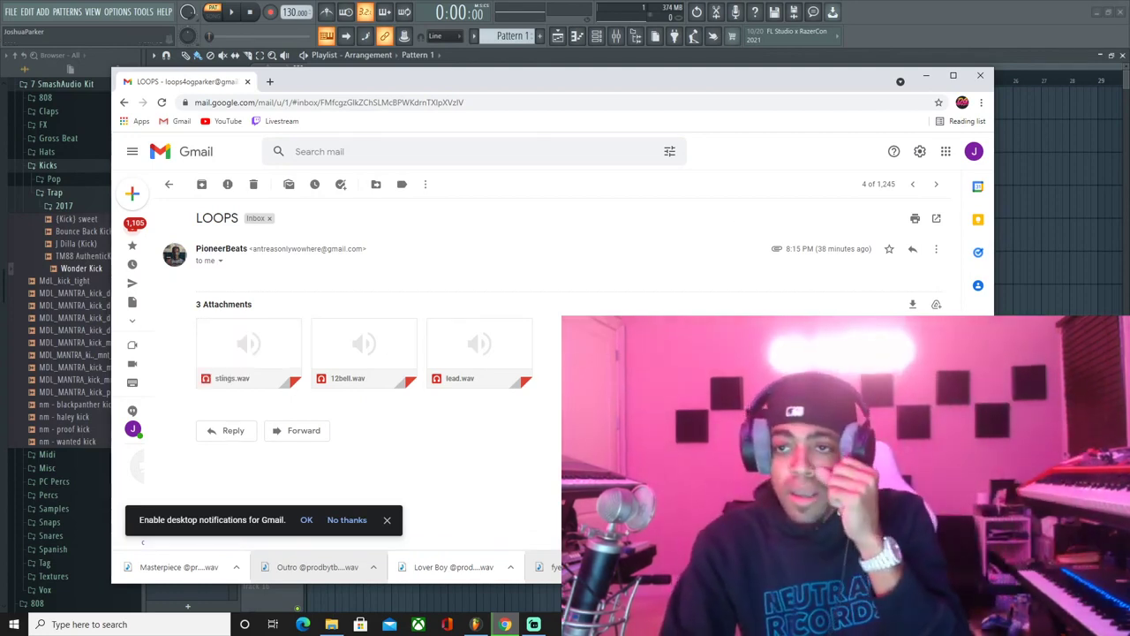
# - Switch to FL Studio, place a Pattern 1 clip at bar 1 on Track 1 and extend it across bars 1 to 8
pyautogui.click(872, 23)
pyautogui.click(416, 94)
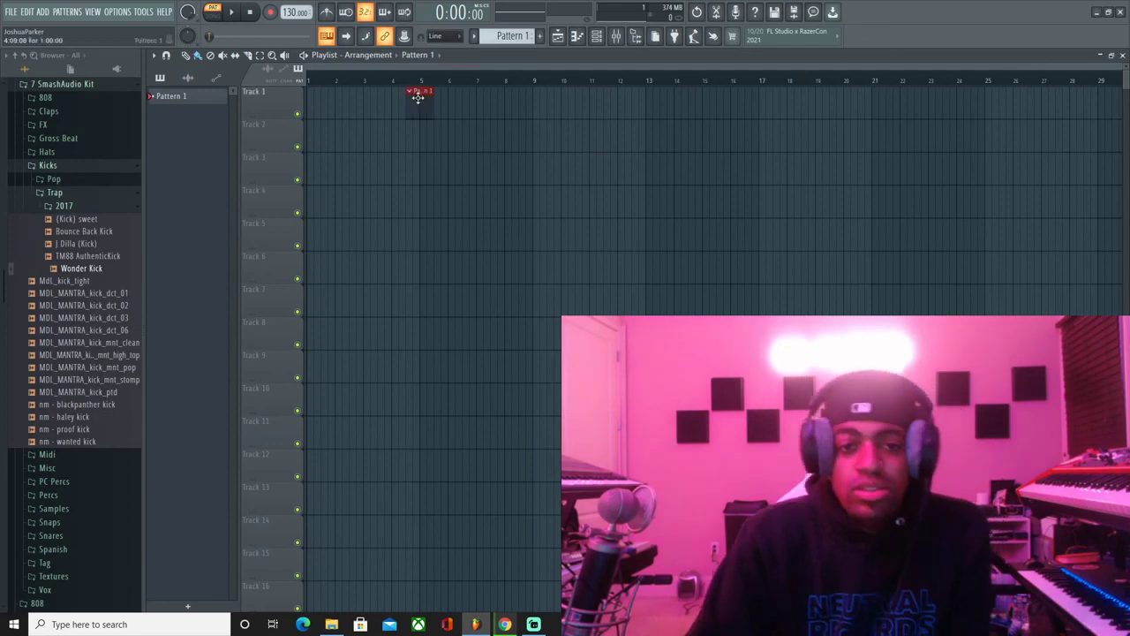
pyautogui.moveTo(416, 94); pyautogui.dragTo(336, 94)
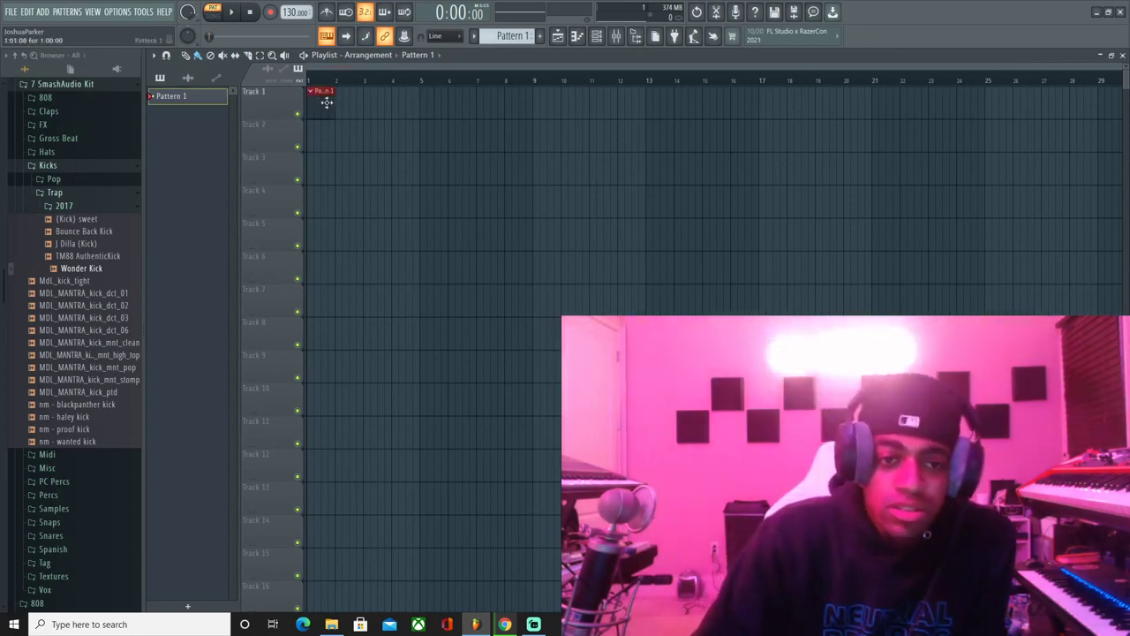
pyautogui.moveTo(336, 91); pyautogui.dragTo(533, 110)
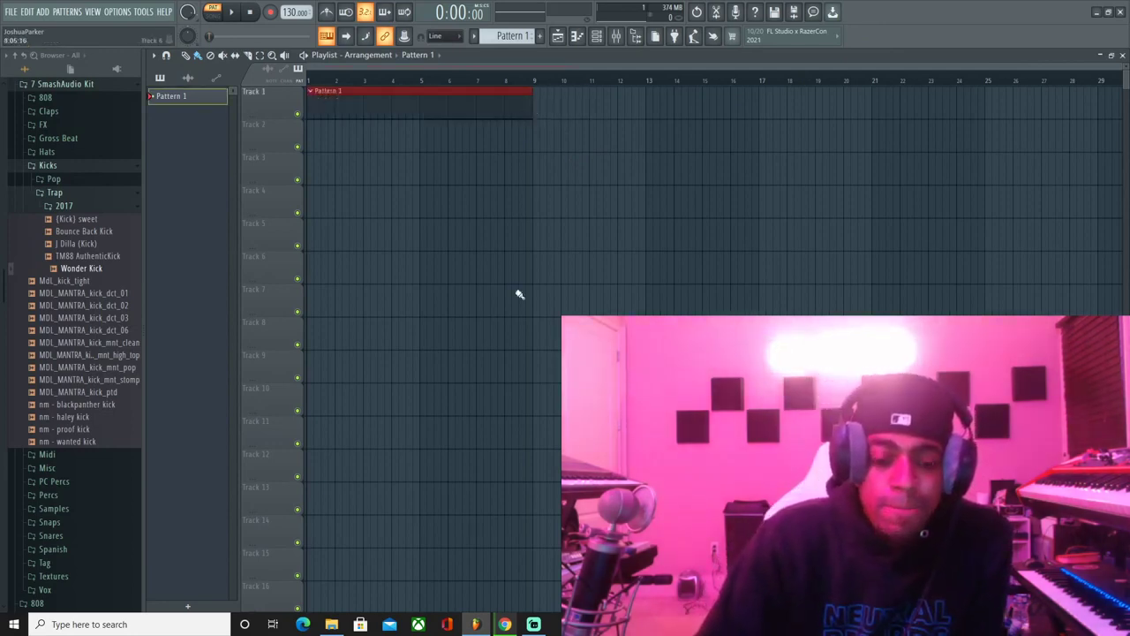
pyautogui.click(534, 628)
pyautogui.click(534, 629)
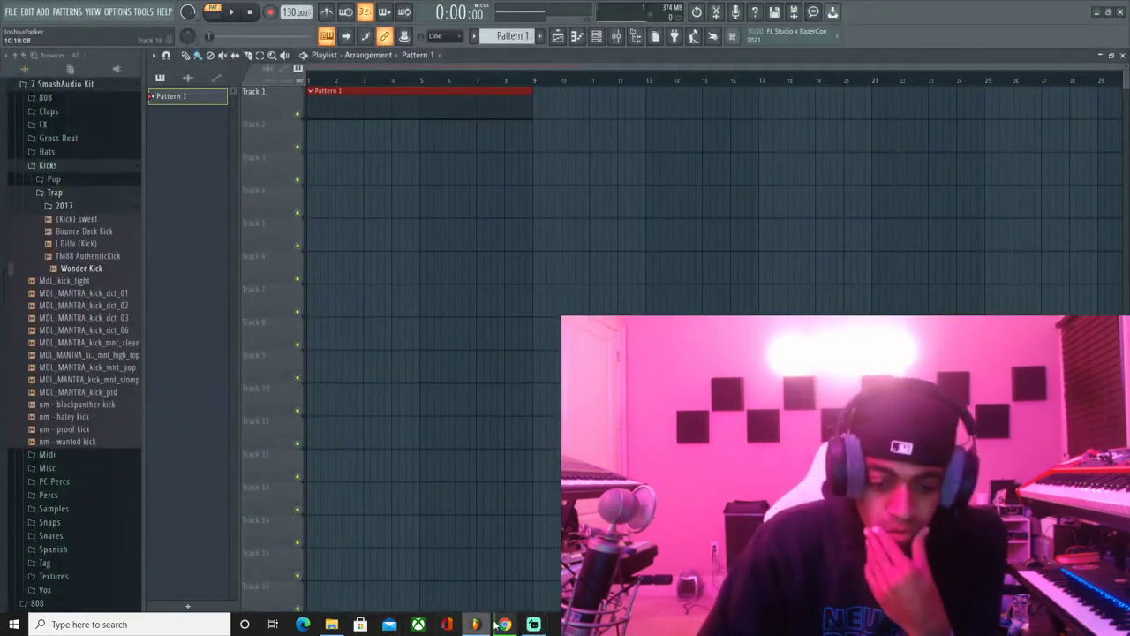
# - Switch to Gmail, audition the stings.wav attachment of the LOOPS email and return to the inbox
pyautogui.click(501, 624)
pyautogui.click(234, 341)
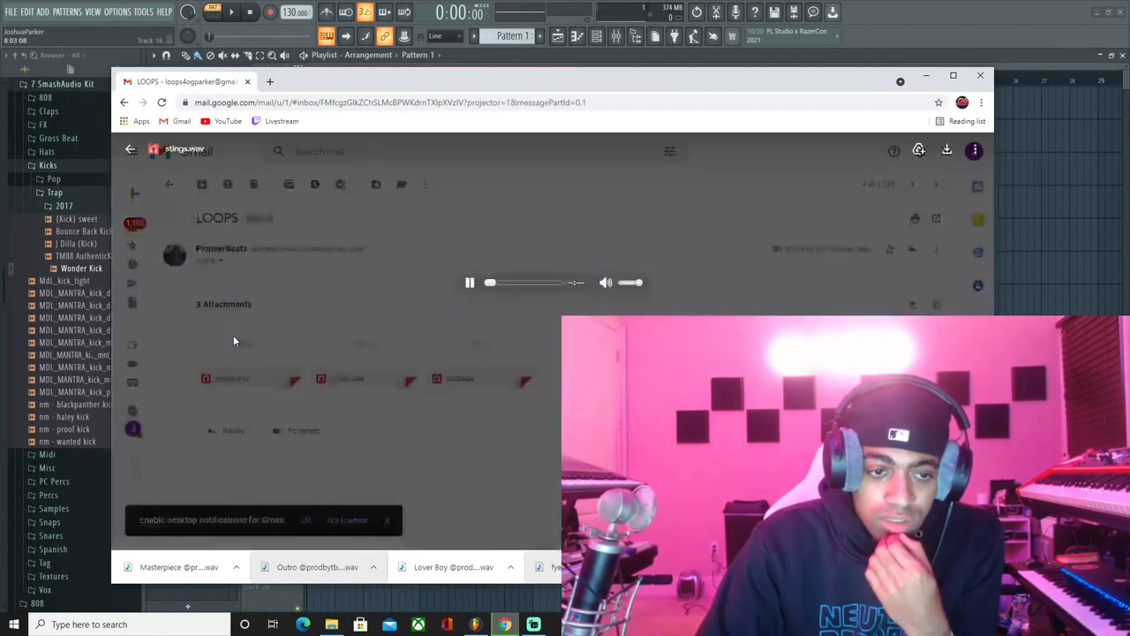
pyautogui.click(223, 358)
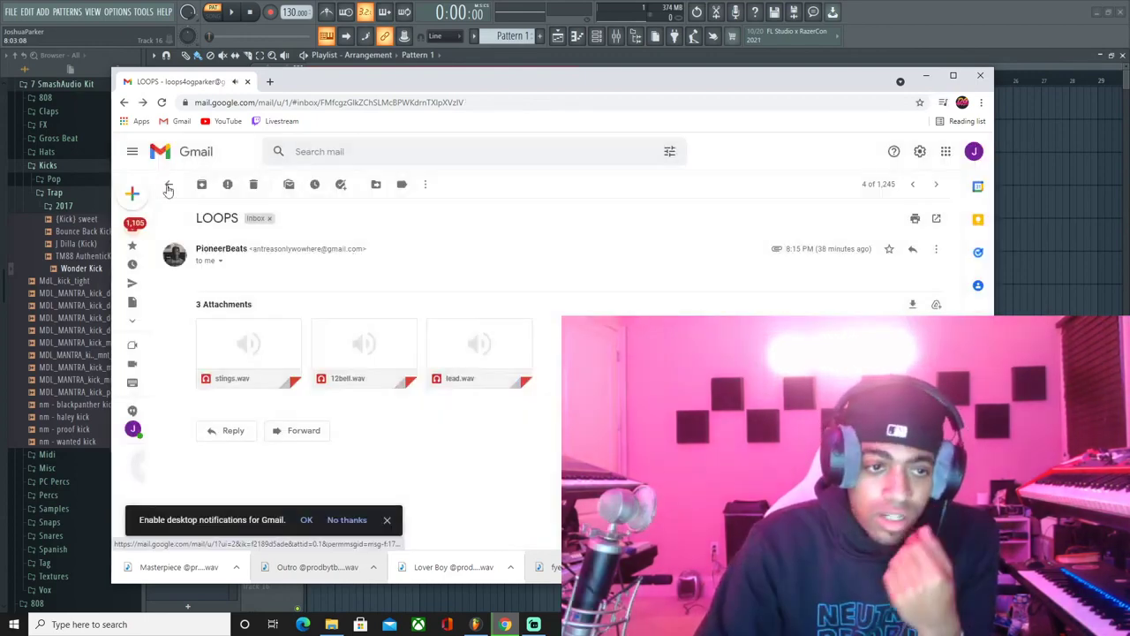
pyautogui.click(168, 187)
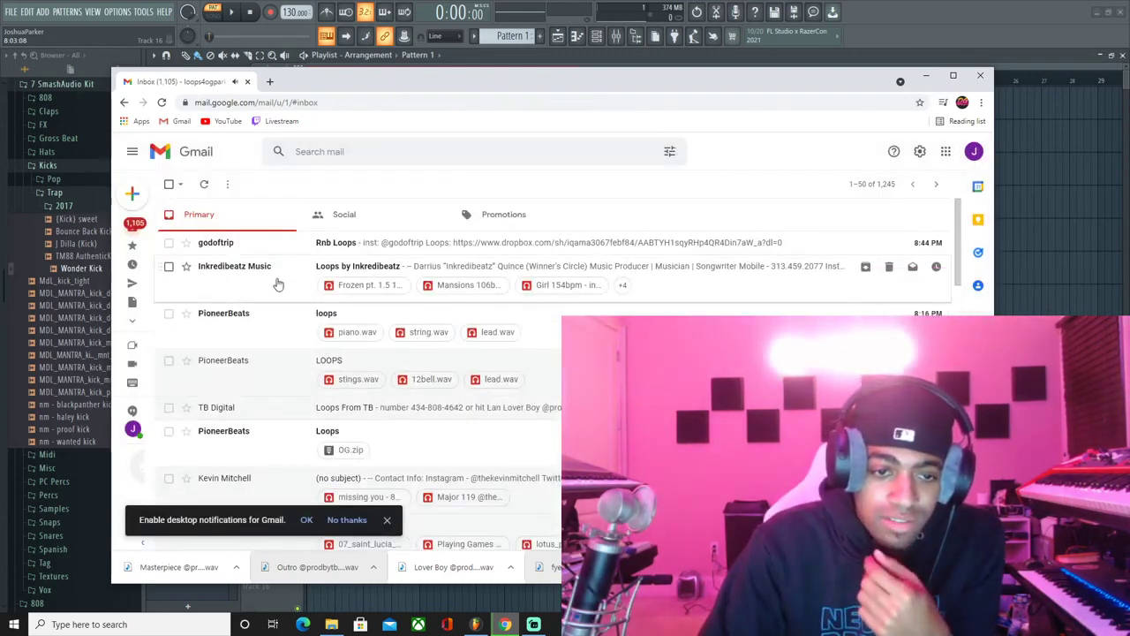
# - Open the Loops by Inkredibeatz email, then audition and download the Frozen pt. 1.5 180bpm loop
pyautogui.click(277, 283)
pyautogui.click(245, 434)
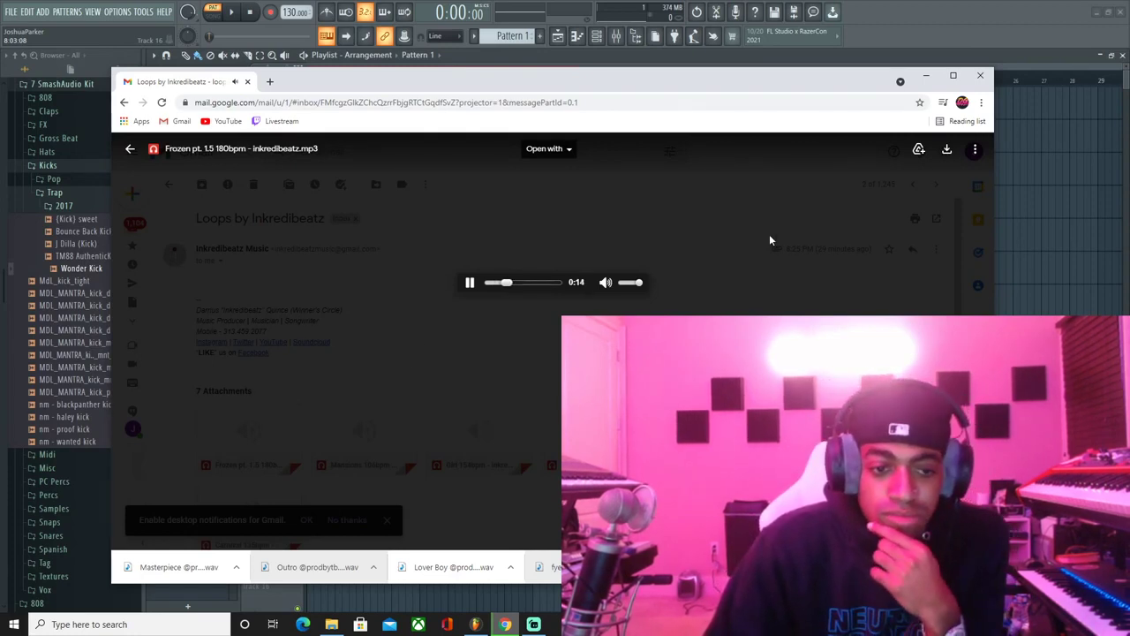
pyautogui.click(946, 149)
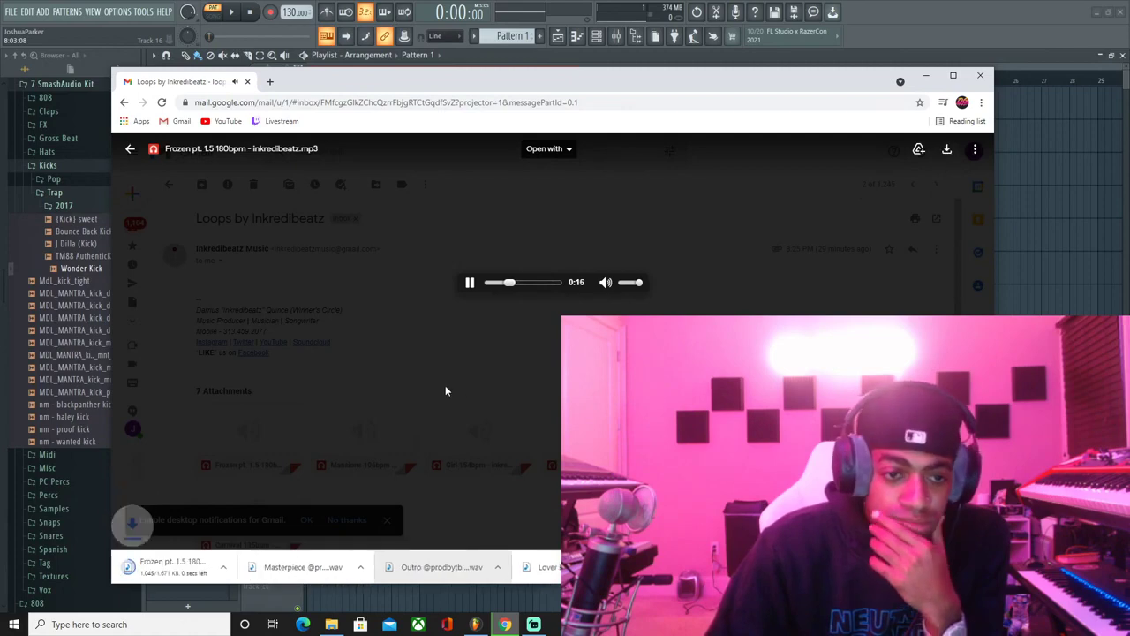
# - Audition the Mansions 106bpm loop, then audition and download the Girl 154bpm loop
pyautogui.press('Right')
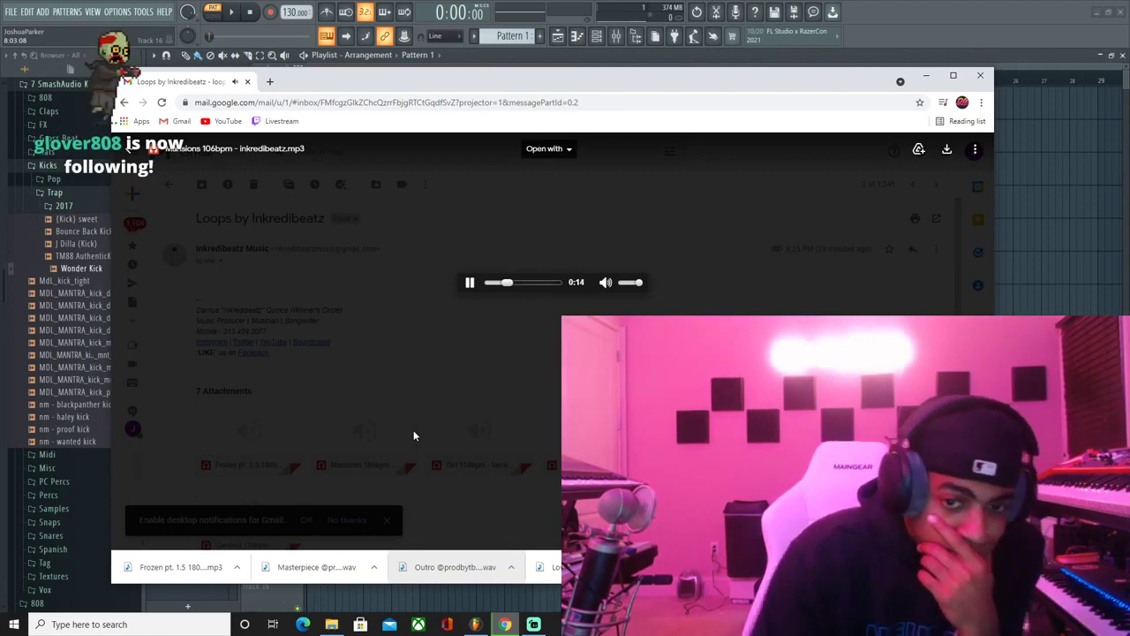
pyautogui.click(413, 433)
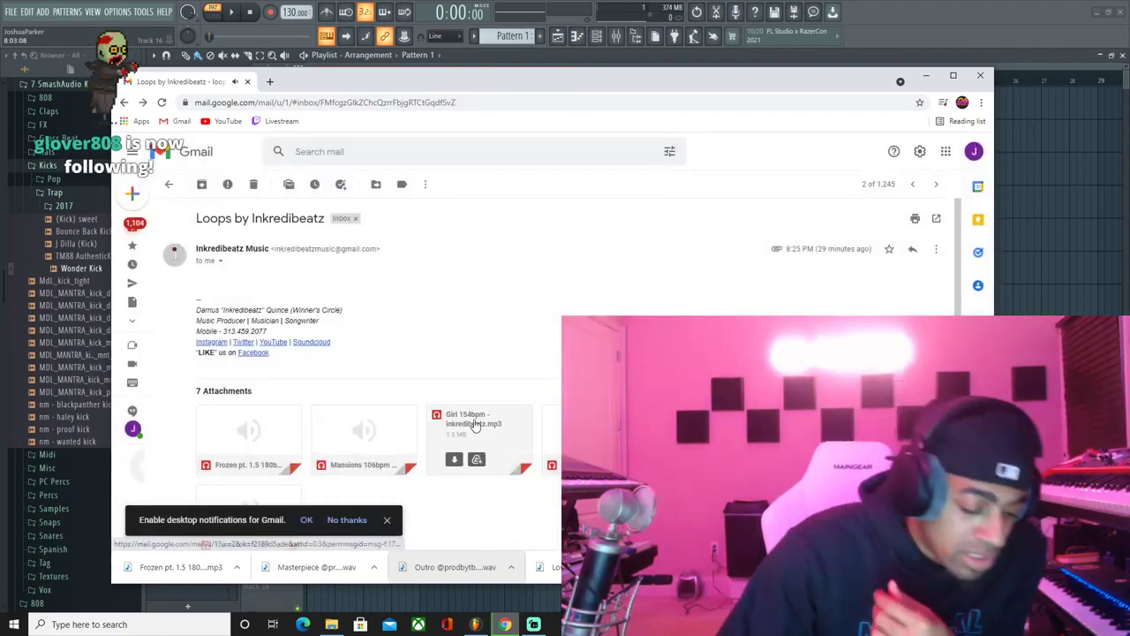
pyautogui.click(473, 422)
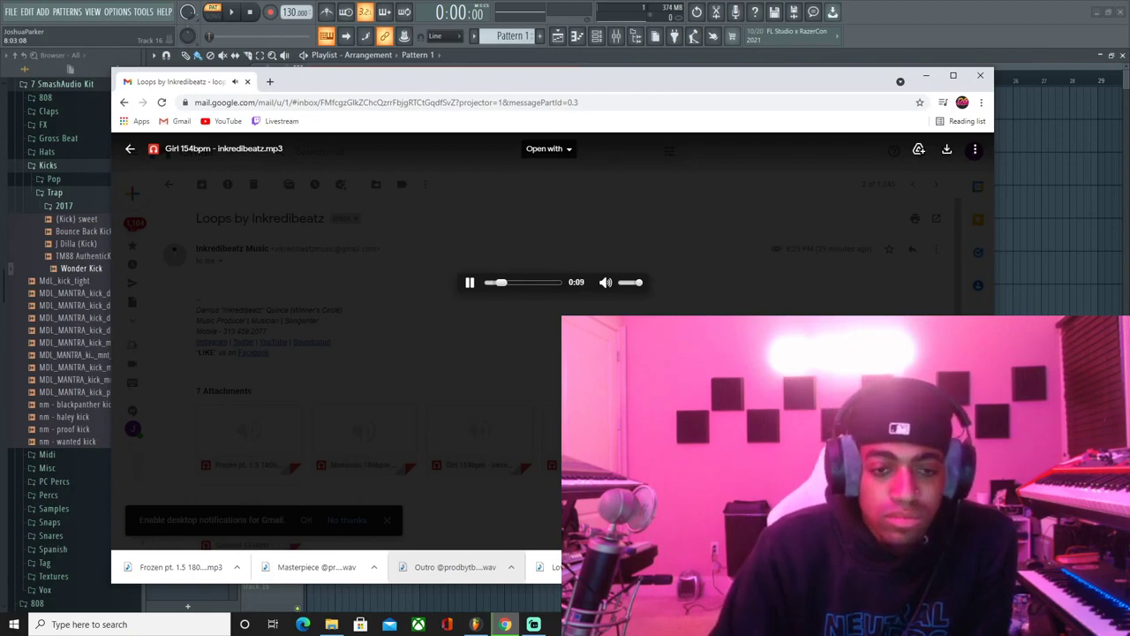
pyautogui.click(946, 150)
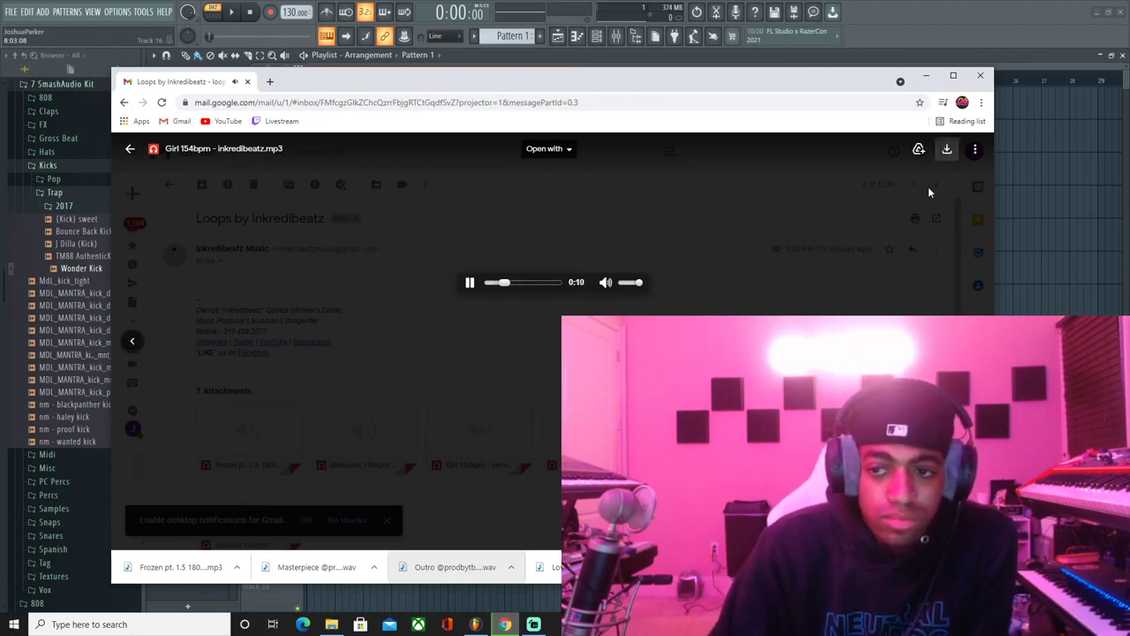
pyautogui.press('Escape')
# - Audition the Money trees 130bpm loop and check the stream chat in Streamlabs OBS
pyautogui.click(595, 438)
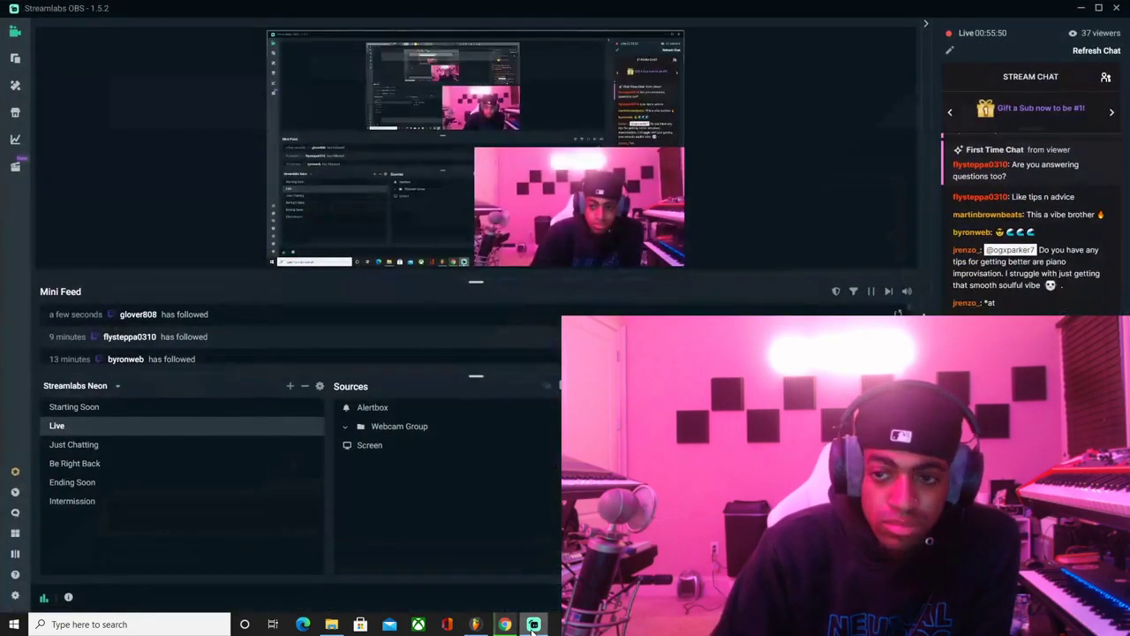
pyautogui.click(533, 624)
pyautogui.click(533, 624)
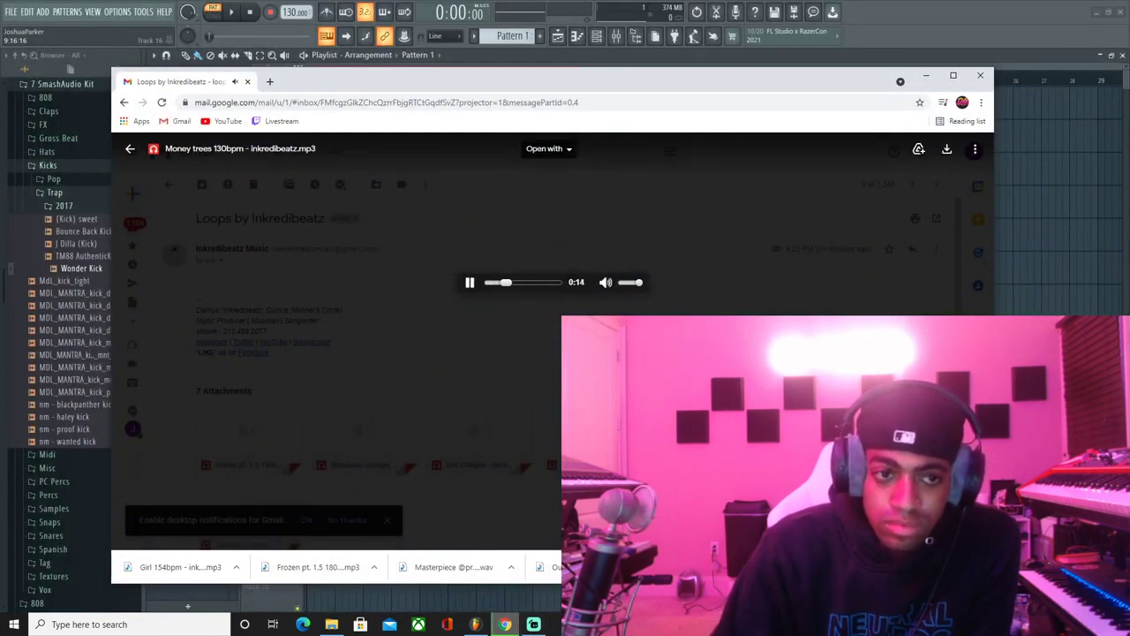
# - Audition and download the 40yd dash 128bpm, Uber 160bpm and Carnival 135bpm loops from the Inkredibeatz email
pyautogui.click(707, 432)
pyautogui.click(708, 433)
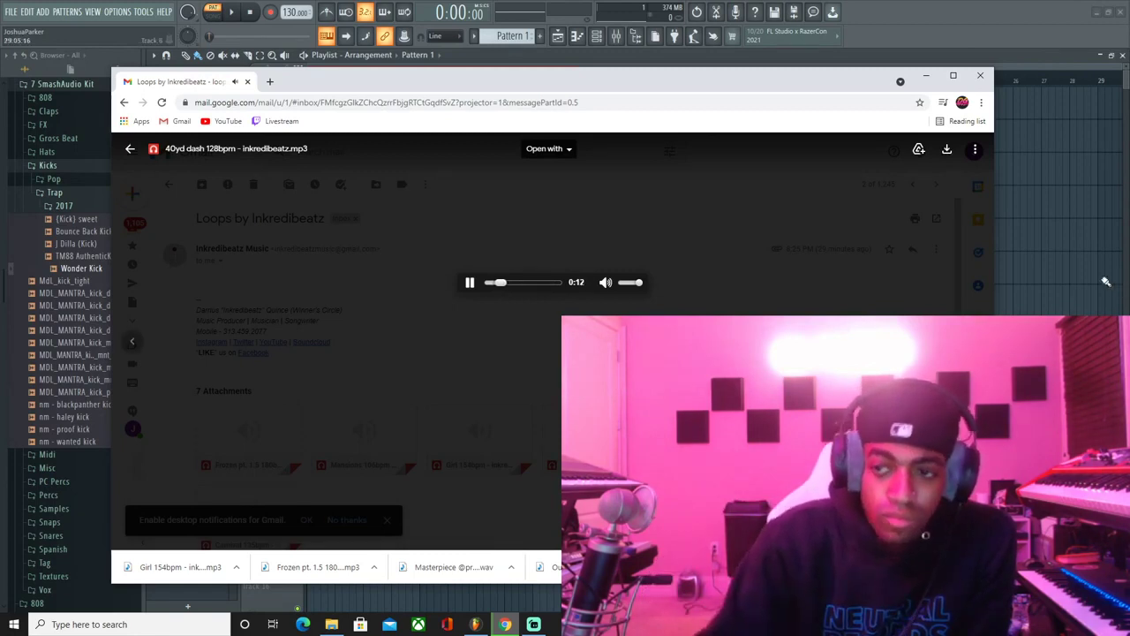
pyautogui.click(947, 148)
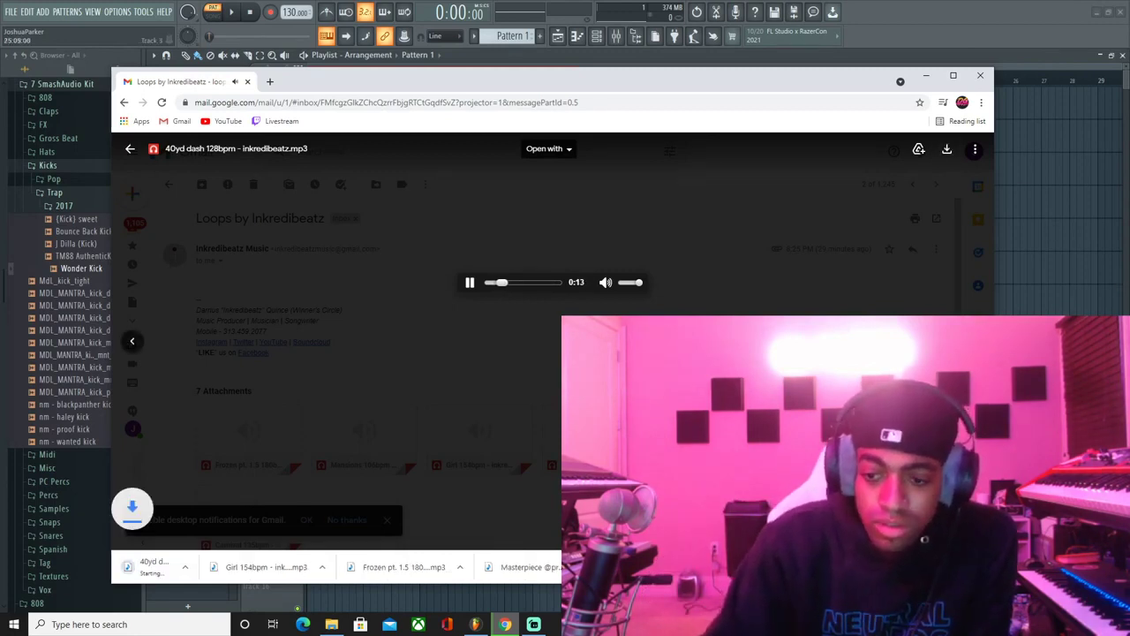
pyautogui.click(972, 340)
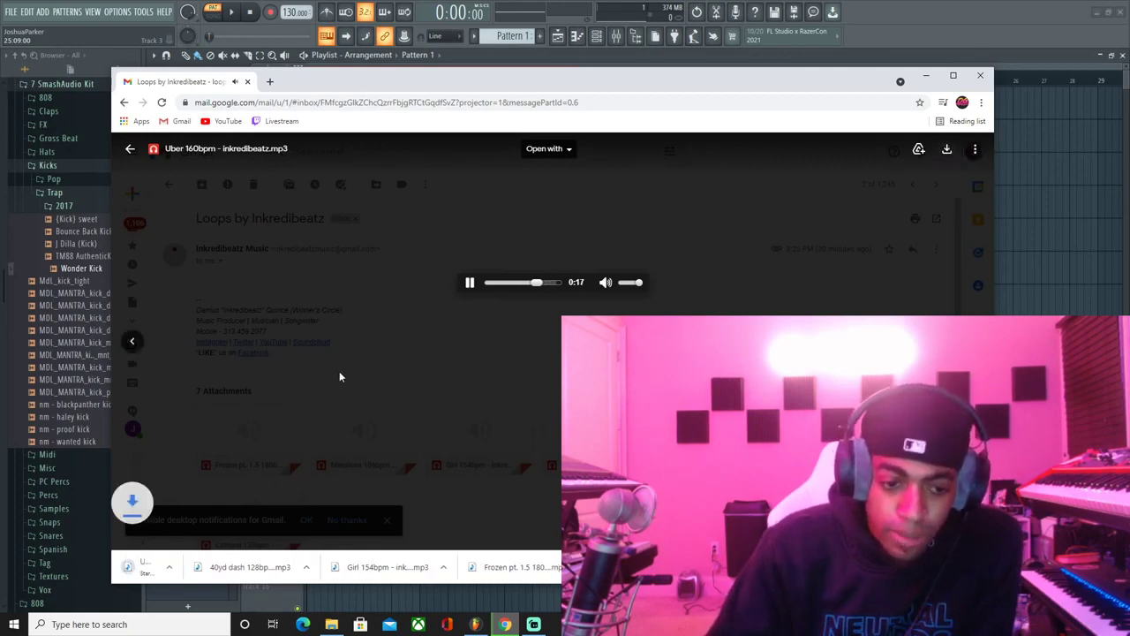
pyautogui.press('Right')
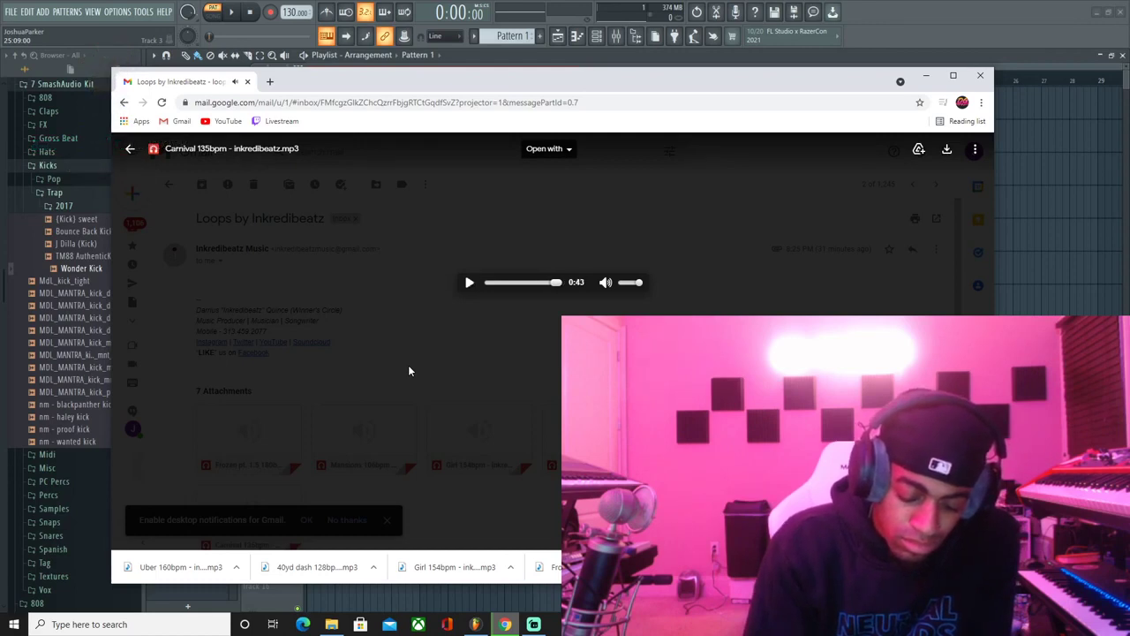
# - Open the Rnb Loops email's Dropbox link in a new tab, download the Loops for Og Parker folder and return to the inbox
pyautogui.click(348, 325)
pyautogui.scroll(-2, 305, 332)
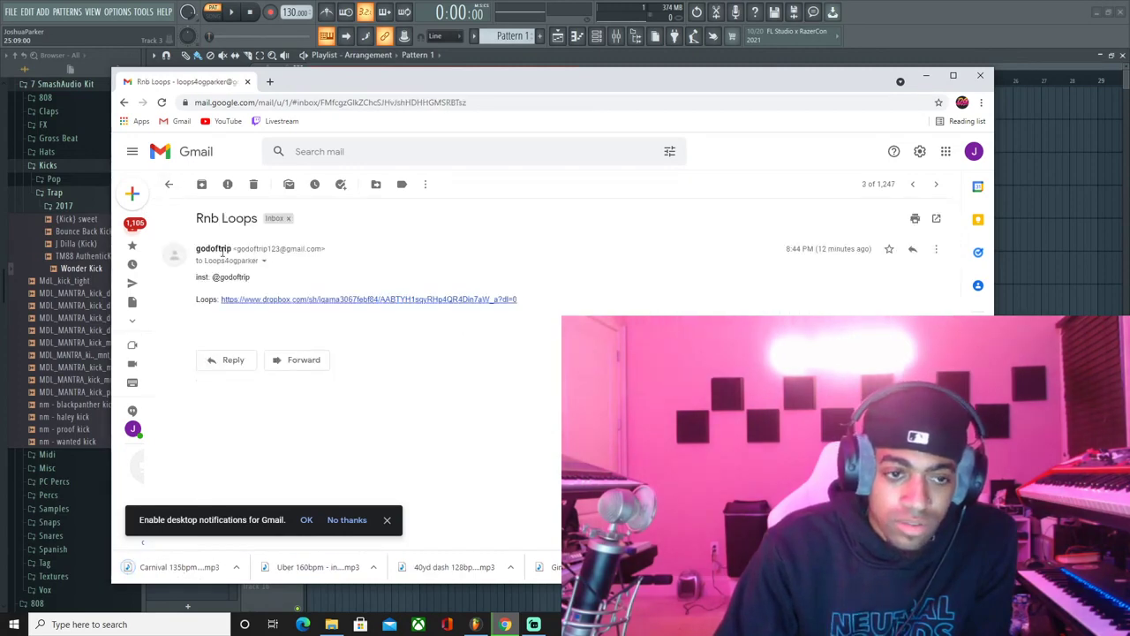
pyautogui.rightClick(262, 301)
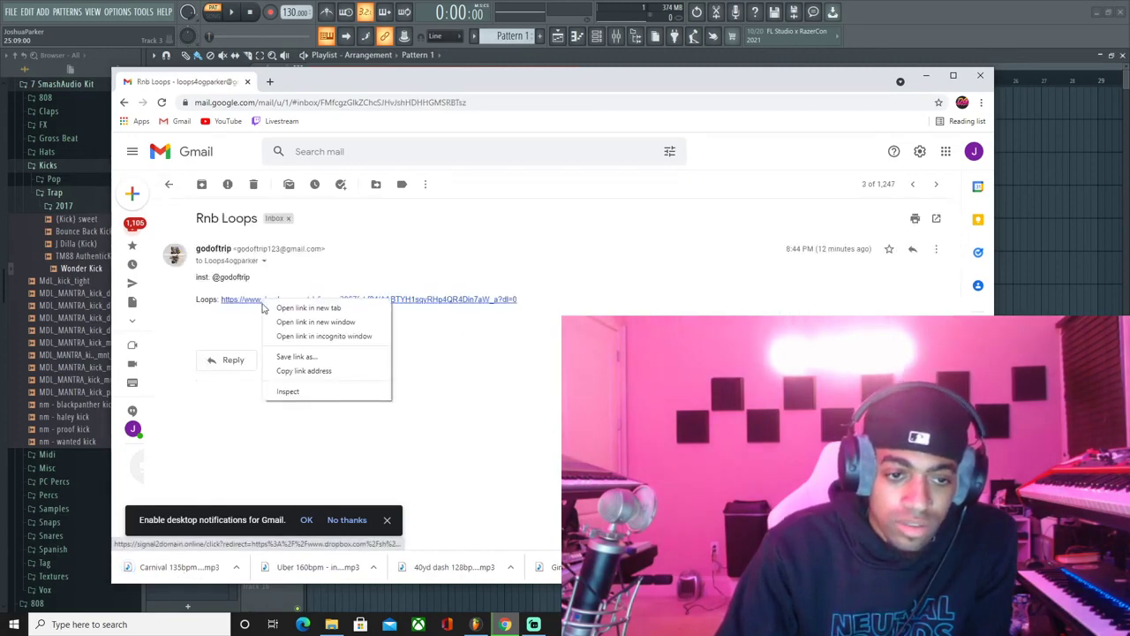
pyautogui.click(305, 307)
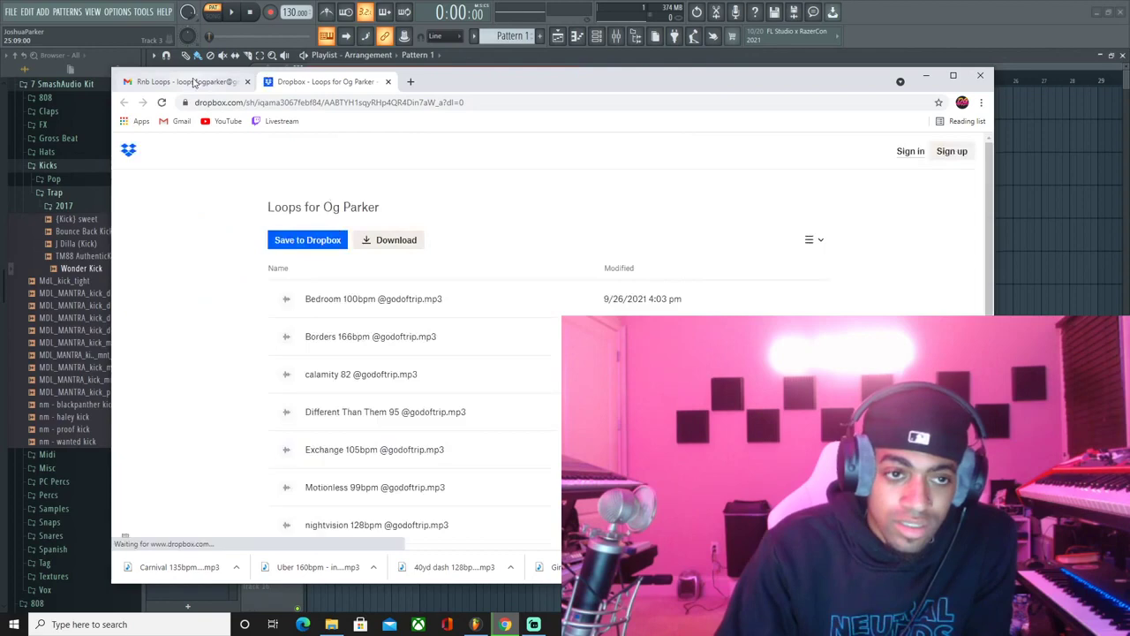
pyautogui.click(195, 83)
pyautogui.click(169, 185)
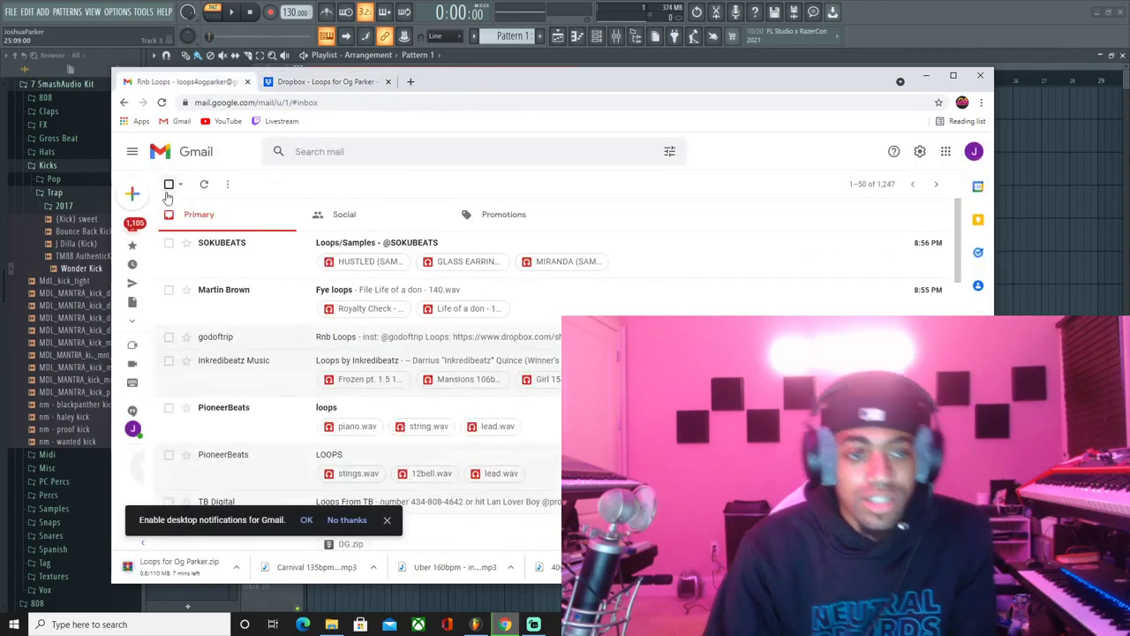
# - Audition and download the Royalty Check loop from the Fye loops email, then audition Life of a don - 140.wav
pyautogui.click(362, 308)
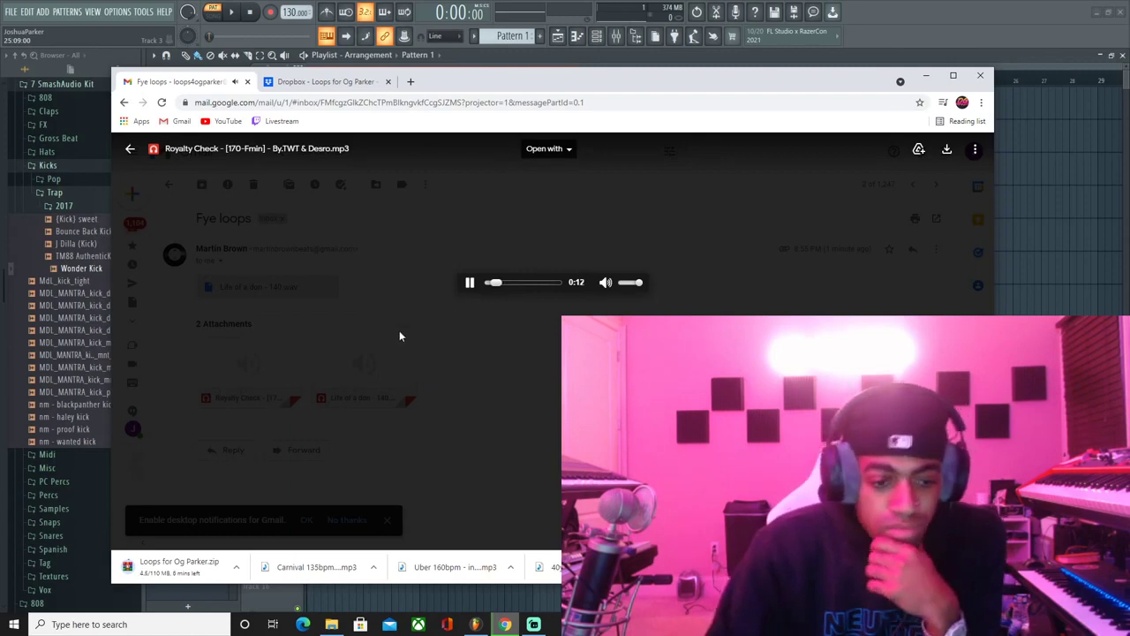
pyautogui.click(947, 150)
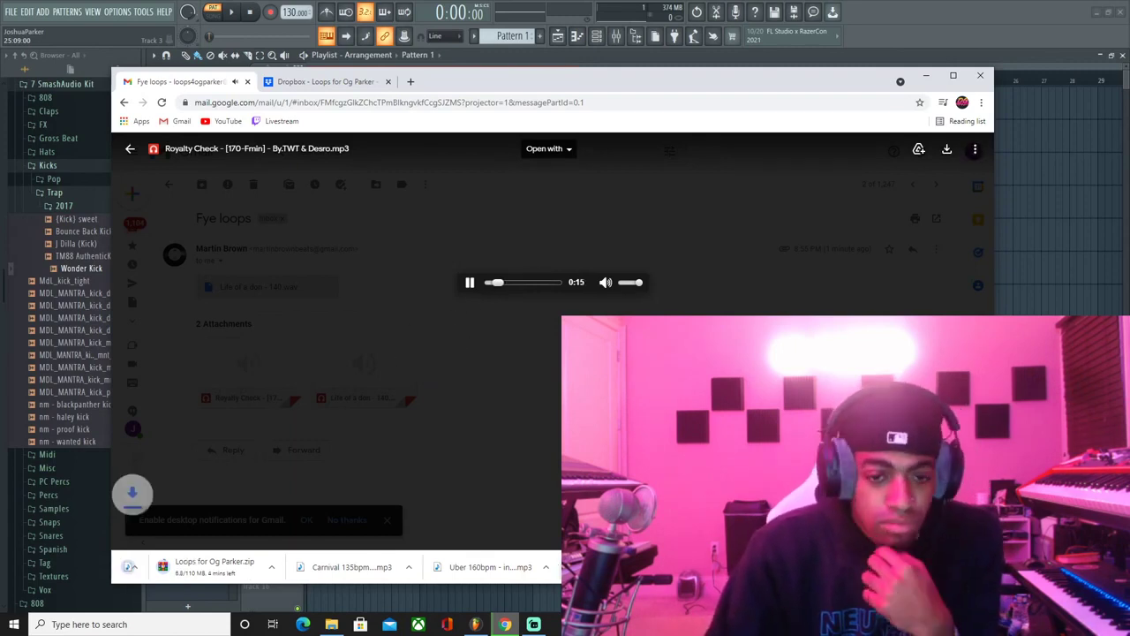
pyautogui.click(460, 400)
pyautogui.click(347, 360)
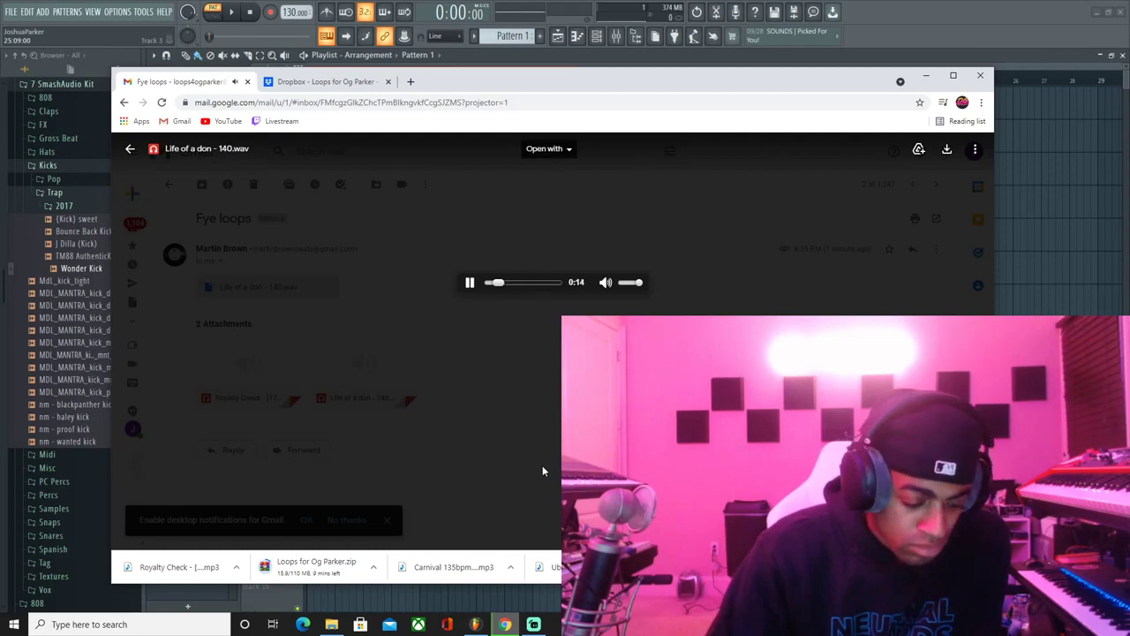
# - Download the Life of a don - 140.wav loop and return to the inbox
pyautogui.click(946, 149)
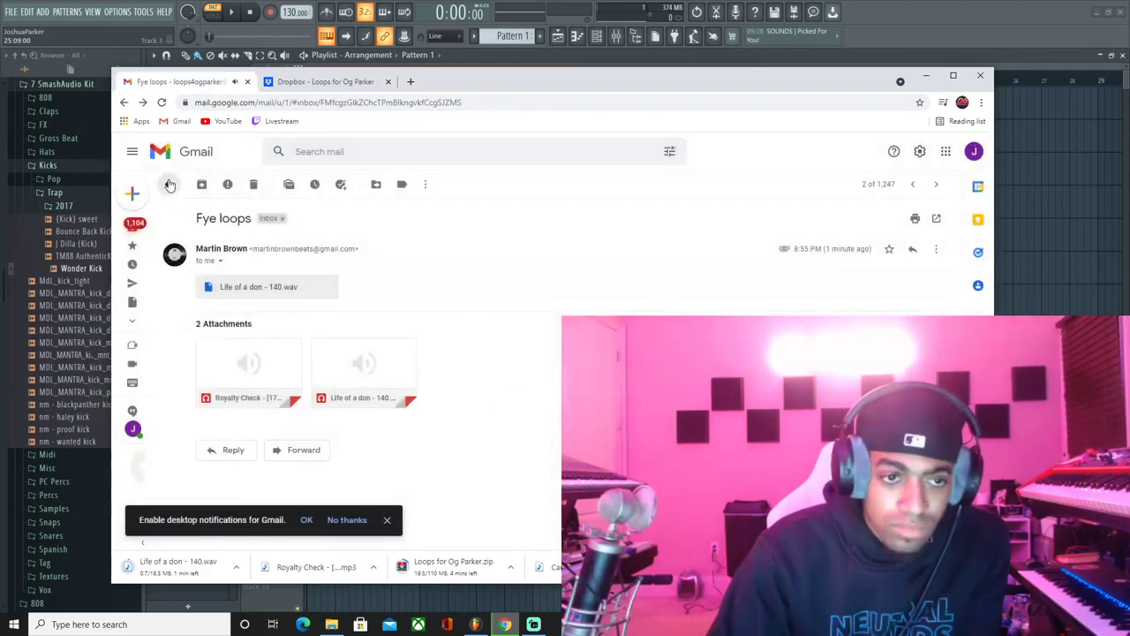
pyautogui.click(168, 184)
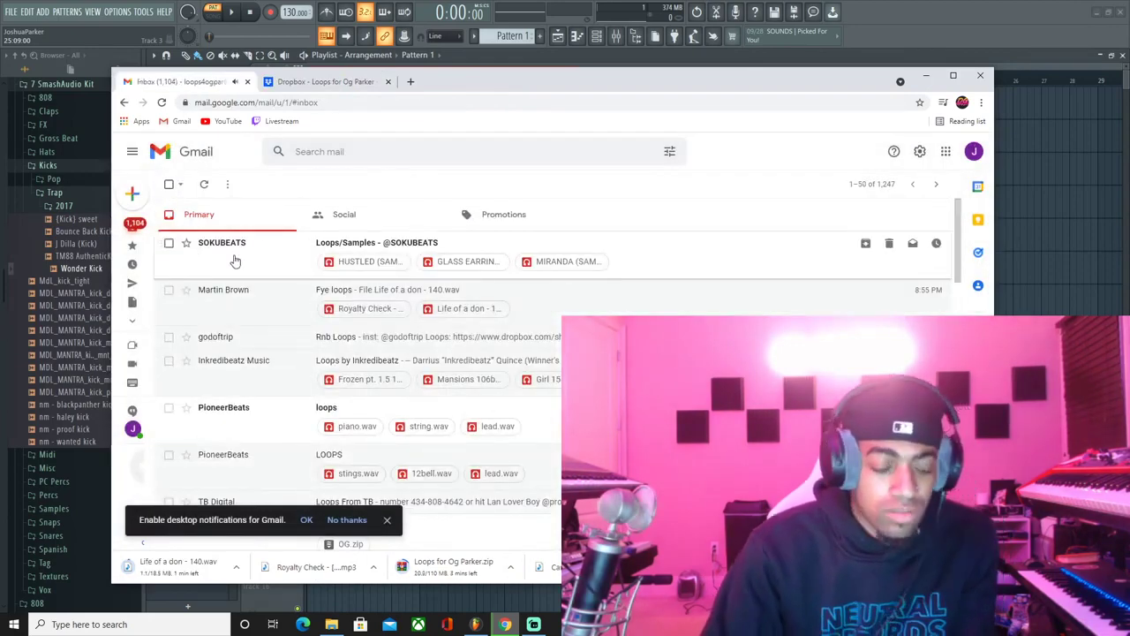
# - Audition the HUSTLED sample from the Loops/Samples email, check the stream chat in Streamlabs OBS, and close the sample preview
pyautogui.click(235, 262)
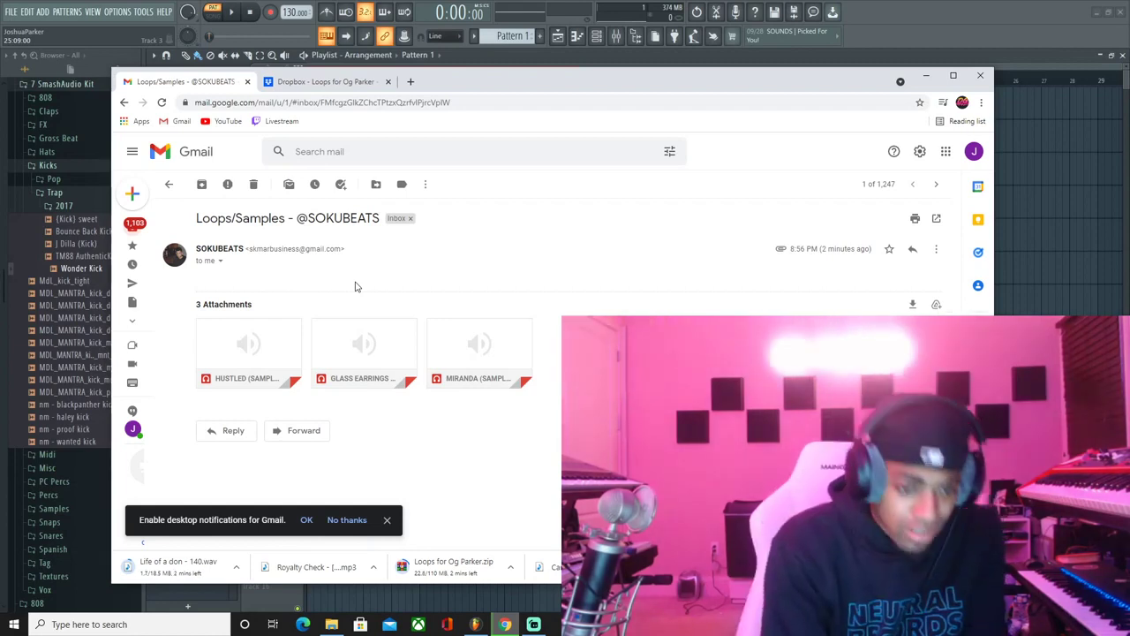
pyautogui.click(298, 328)
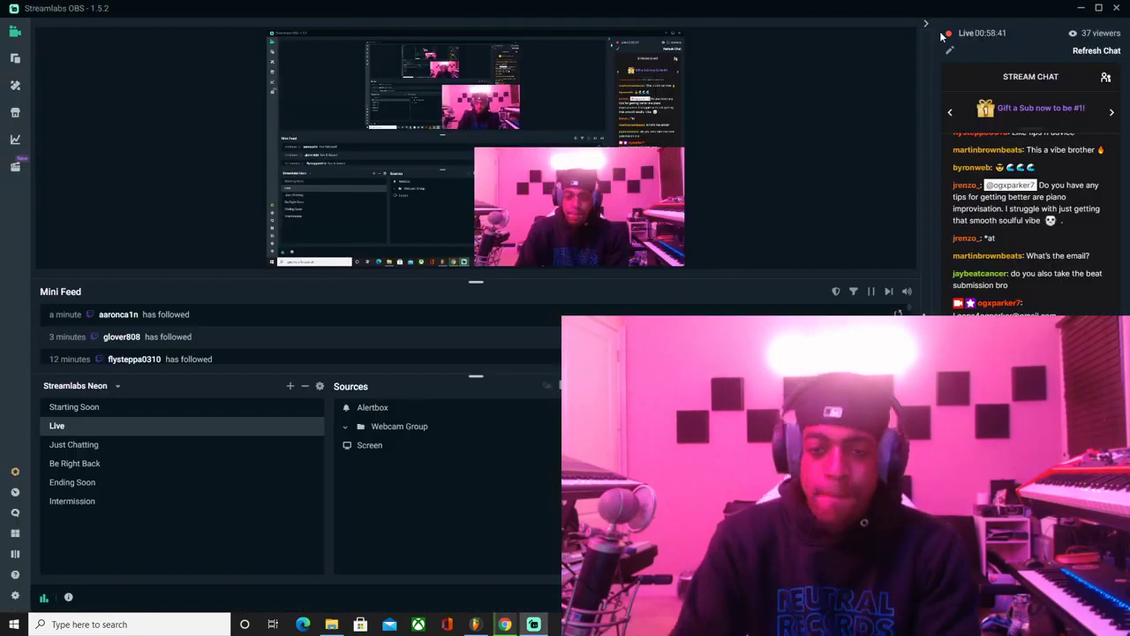
pyautogui.click(1081, 10)
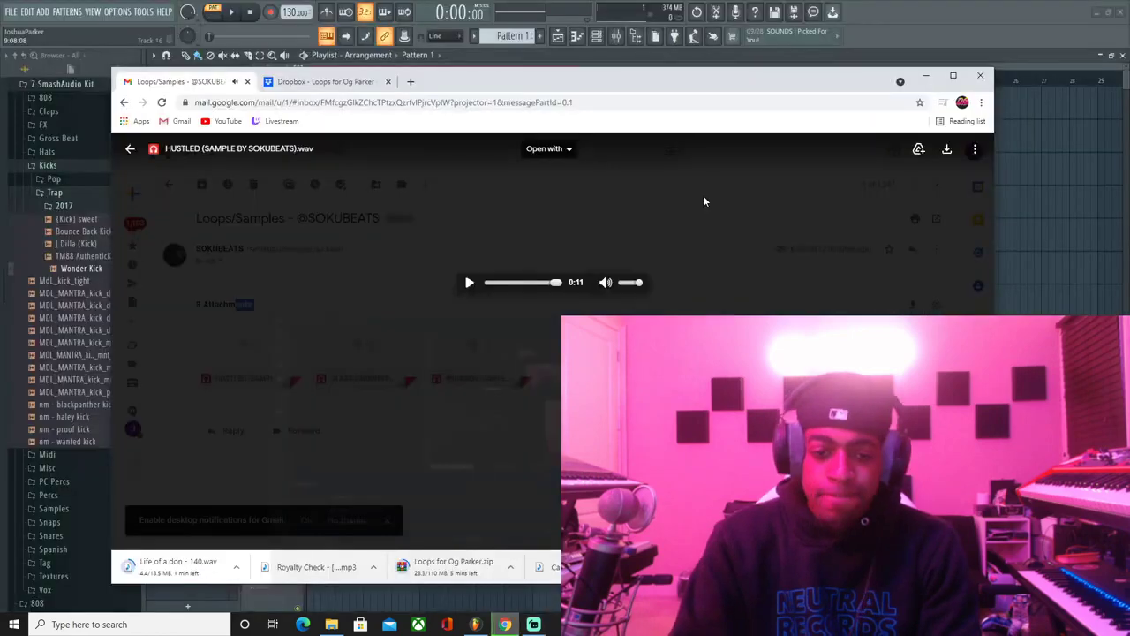
pyautogui.click(704, 201)
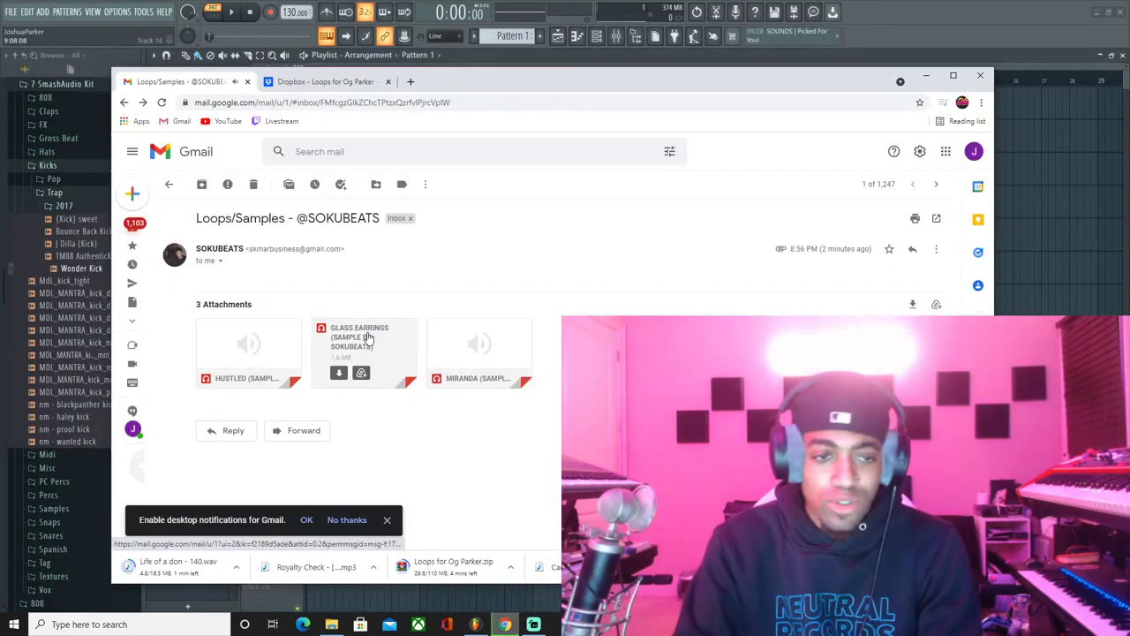
# - Audition and download the GLASS EARRINGS 74BPM sample from the Loops/Samples email
pyautogui.click(369, 338)
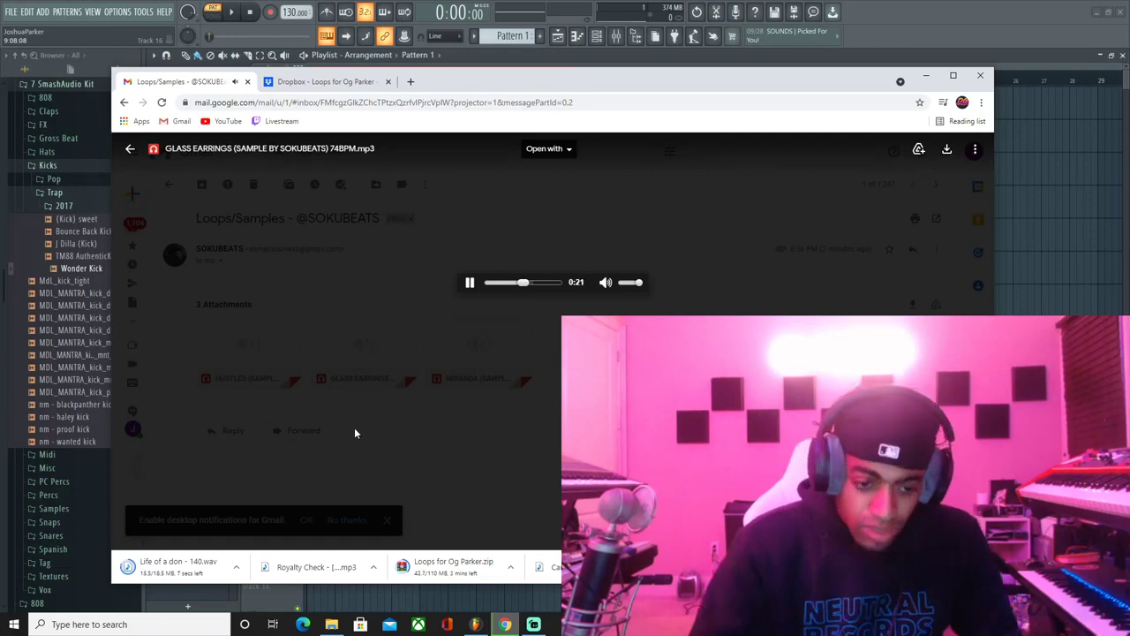
pyautogui.click(946, 149)
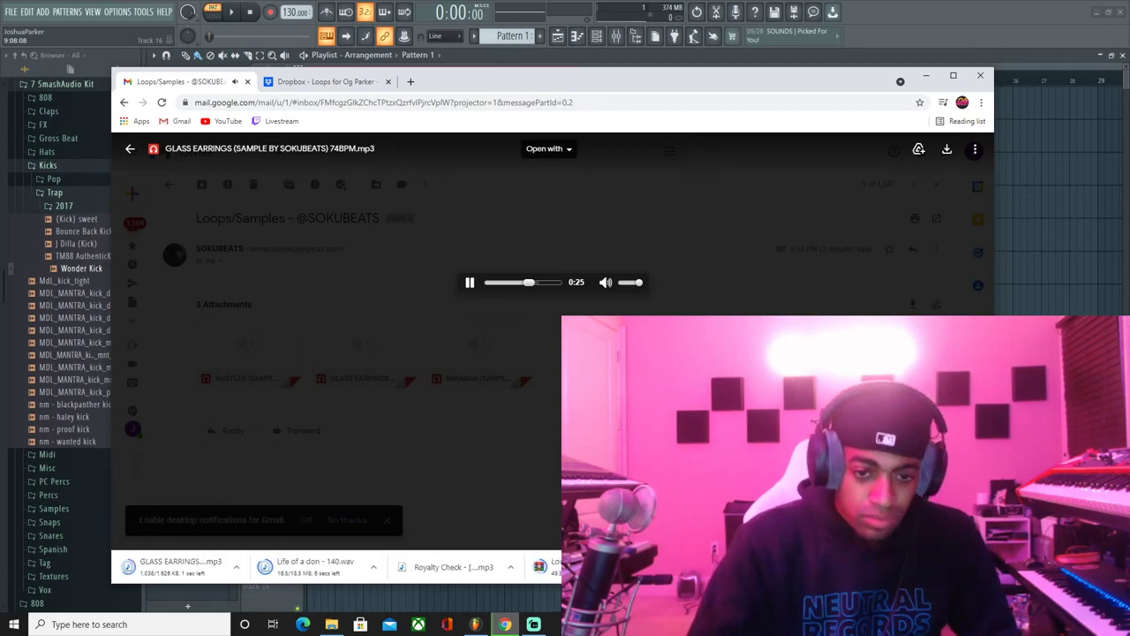
# - Audition the MIRANDA 76BPM Fm sample, then switch to Streamlabs OBS to check the stream chat
pyautogui.press('Right')
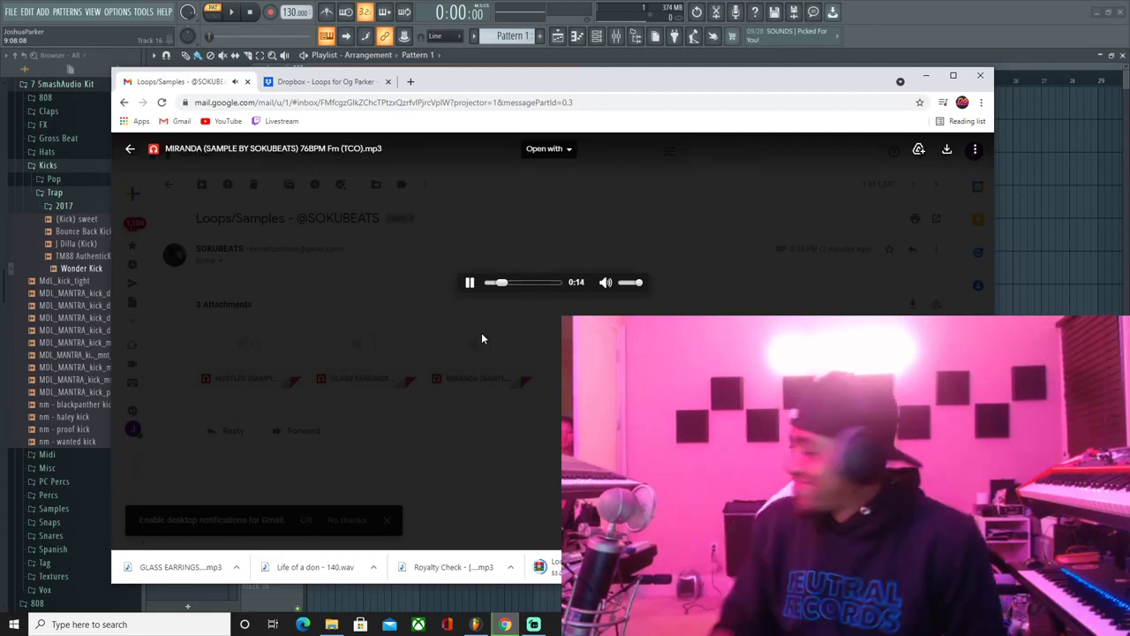
pyautogui.hotkey('alt', 'Tab')
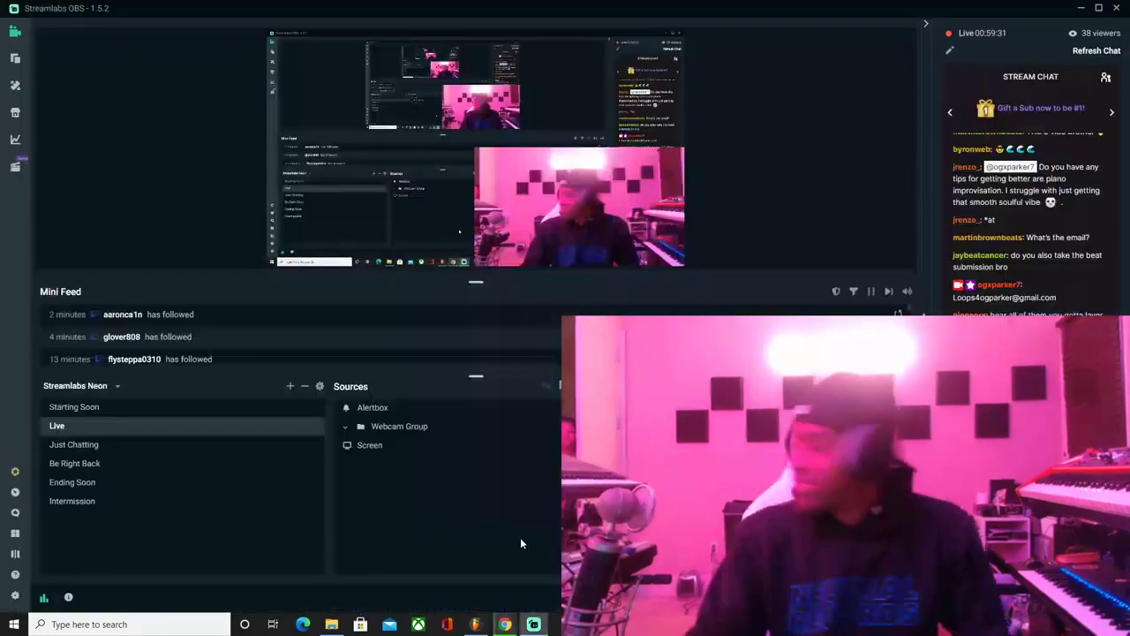